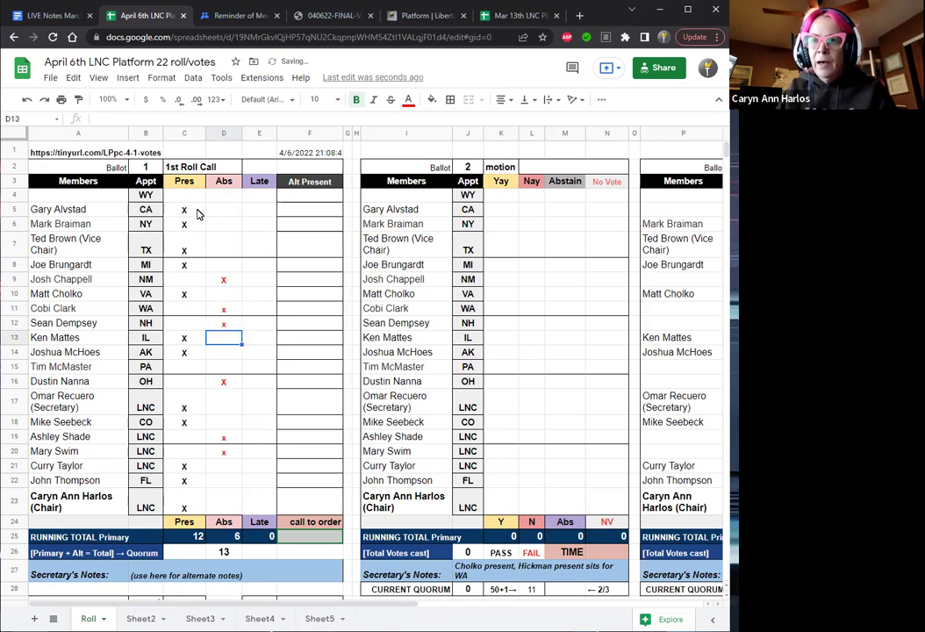
Mark one more member absent with an x in cell D15, then switch to the LIVE Notes document.
text(x)
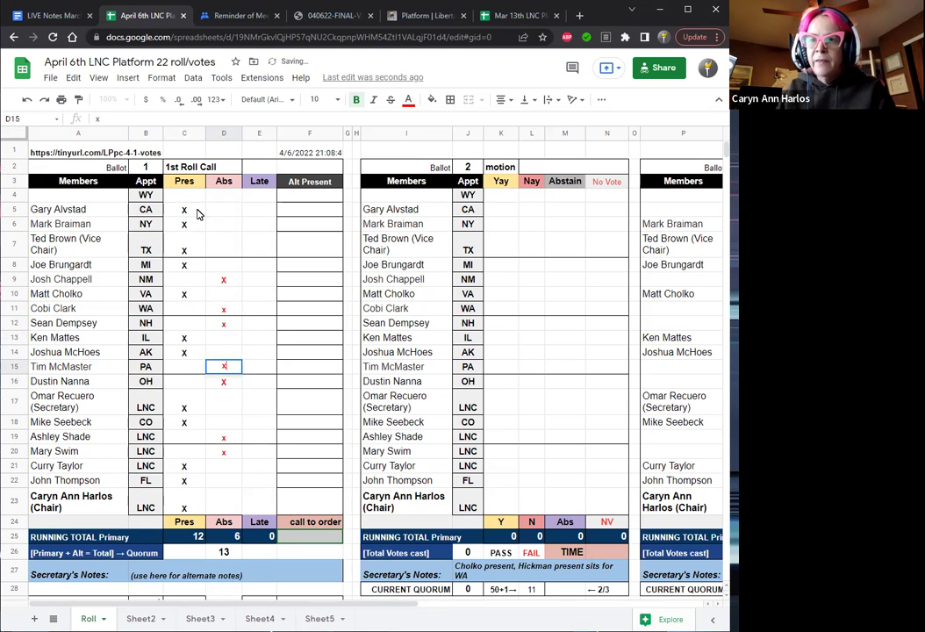
key(Up)
key(Up)
key(Up)
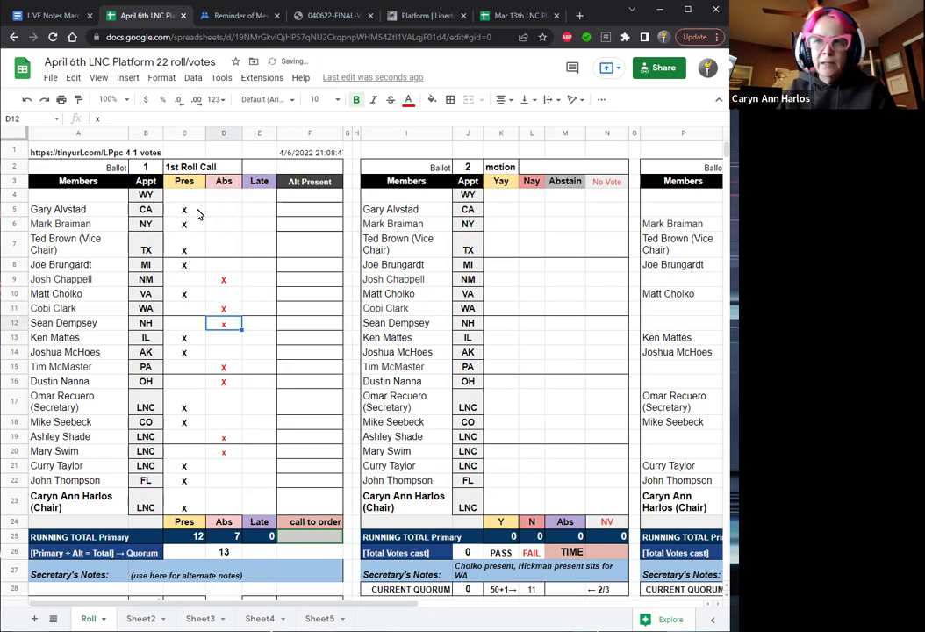
key(Up)
key(Up)
key(Down)
key(Down)
key(Down)
key(Down)
key(Down)
key(Down)
key(Down)
key(Down)
key(Down)
key(Down)
key(Down)
key(Down)
key(Down)
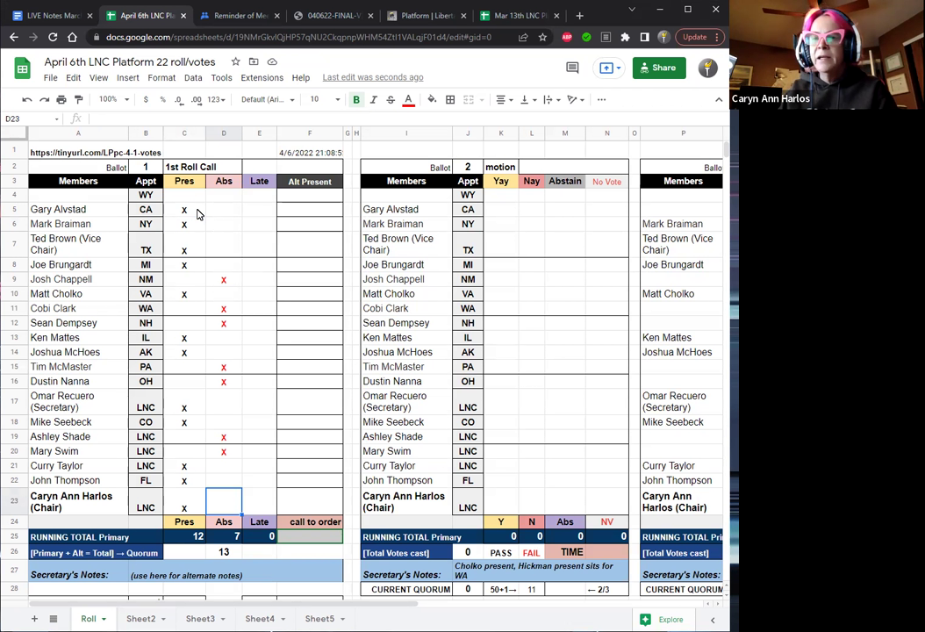
key(Down)
key(Down)
key(Down)
key(Down)
key(Down)
key(Right)
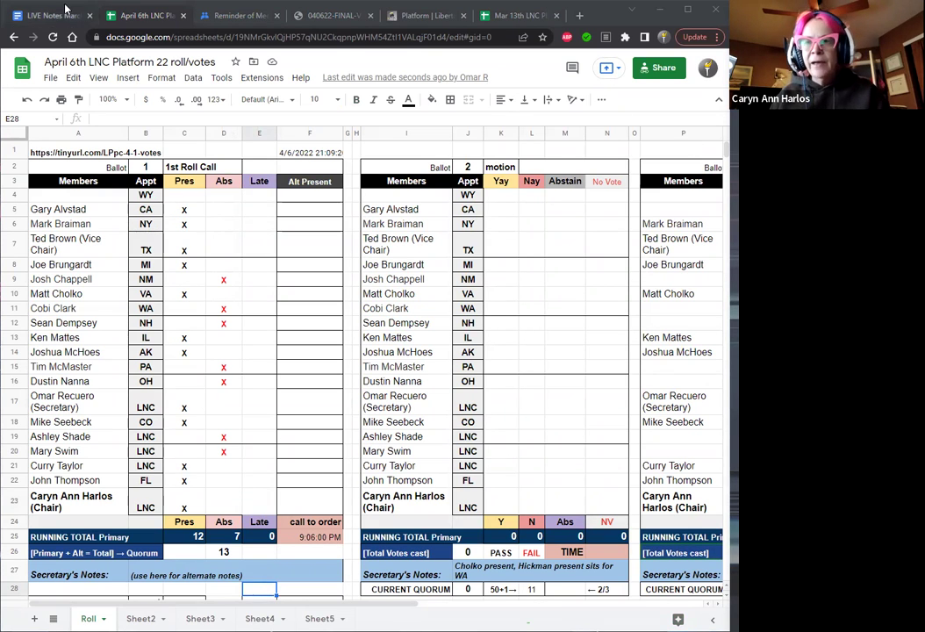
click(49, 15)
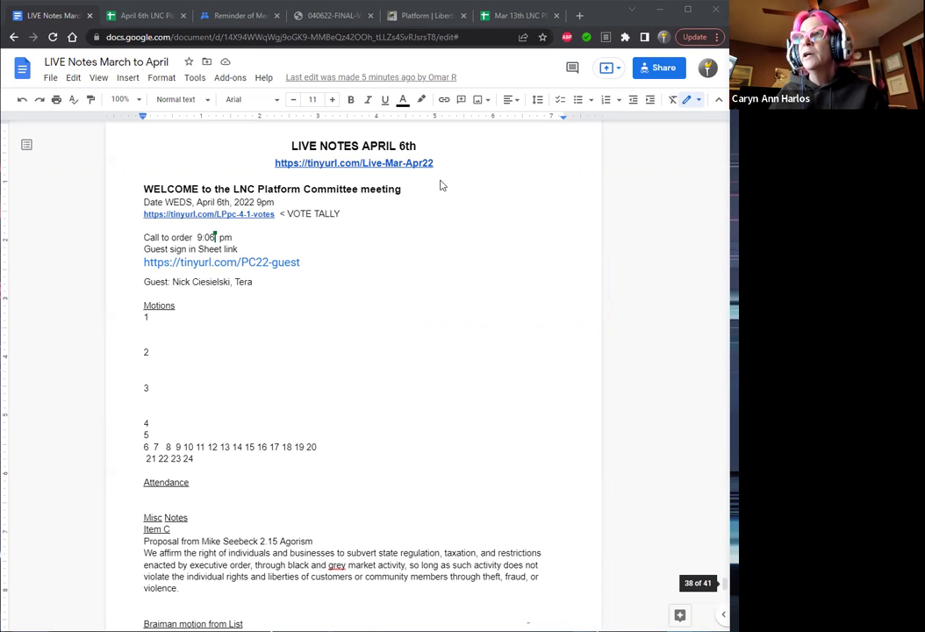
Delete the unfinished second guest name from the end of the Guest line.
double_click(264, 281)
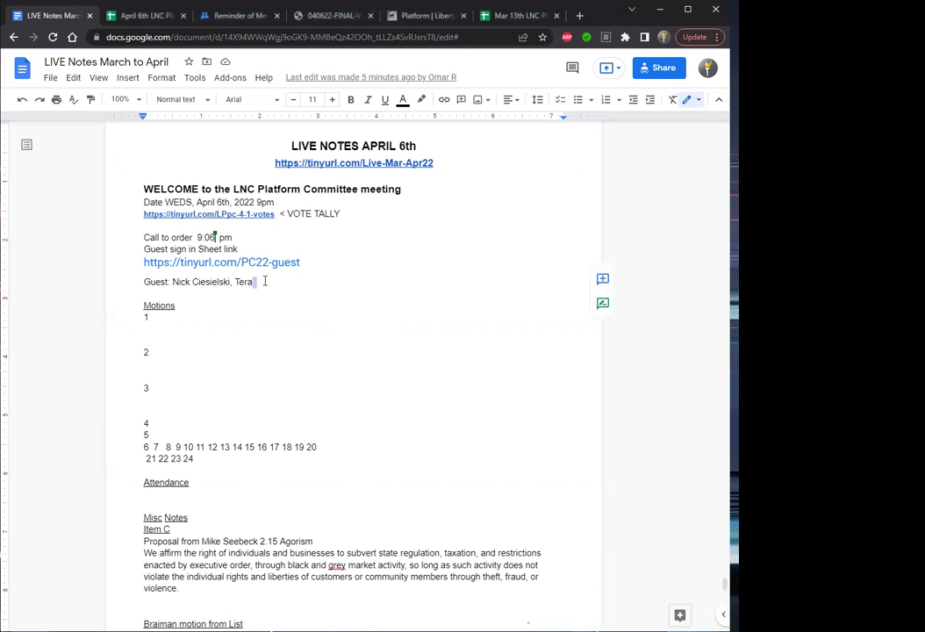
key(Down)
click(264, 281)
key(BackSpace)
key(BackSpace)
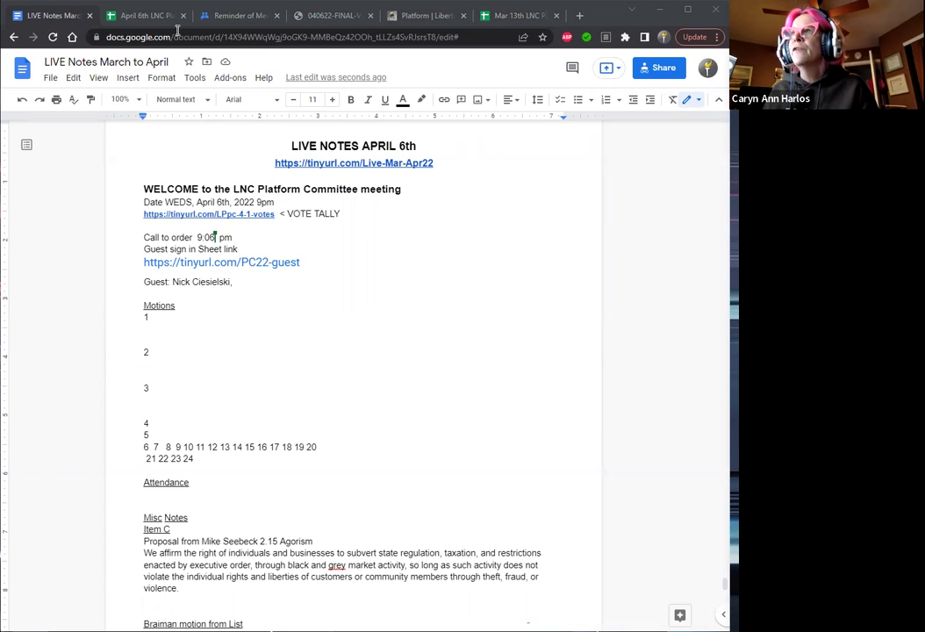
Review the Item C Agorism proposal in the 040622-FINAL agenda PDF, then select it under Misc Notes.
click(334, 17)
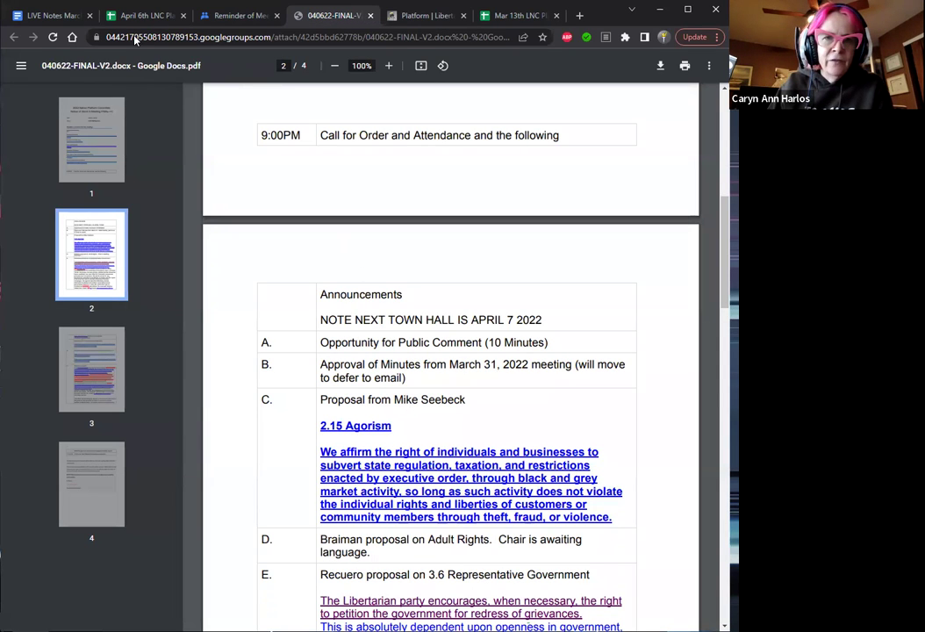
click(44, 15)
click(221, 497)
drag(184, 589, 145, 531)
key(ctrl+c)
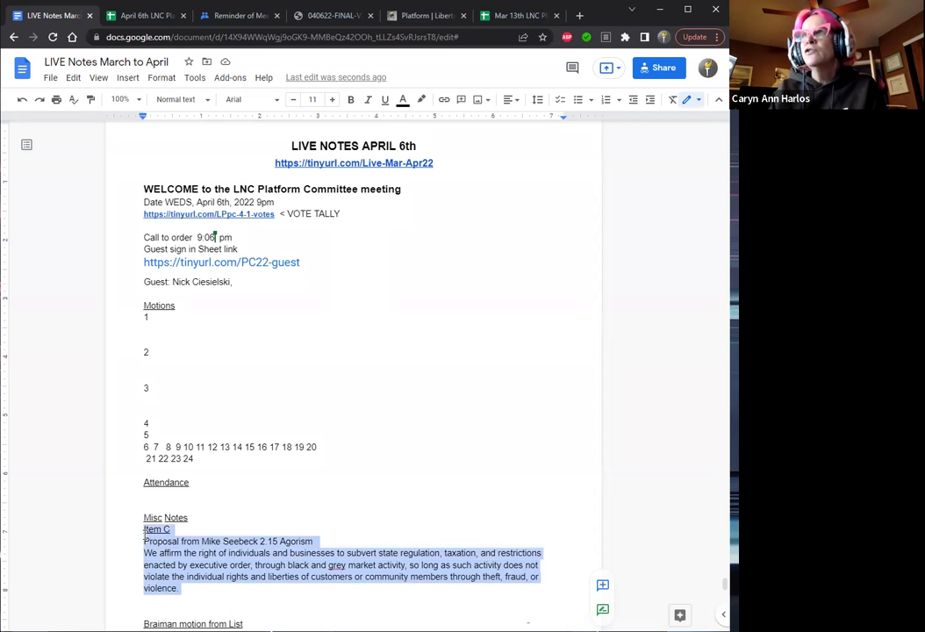
Paste the Item C proposal under motion 1 and increase its font size twice.
drag(145, 352, 152, 320)
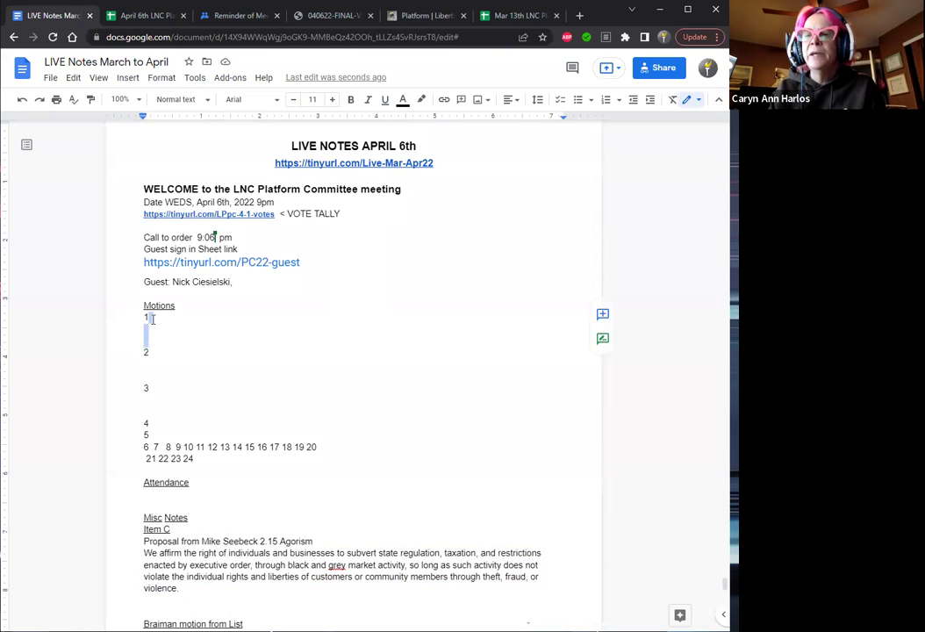
click(152, 320)
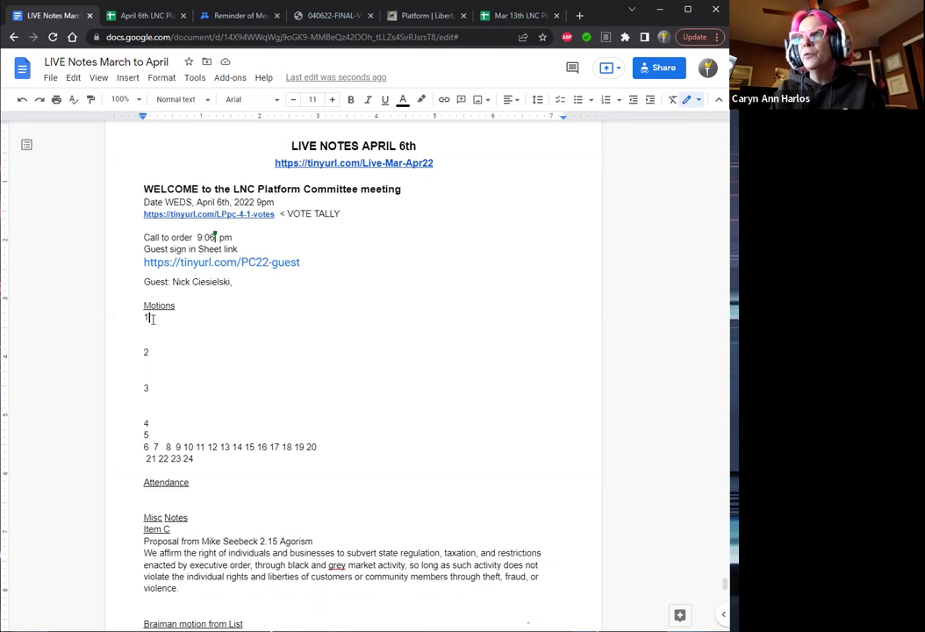
key(ctrl+v)
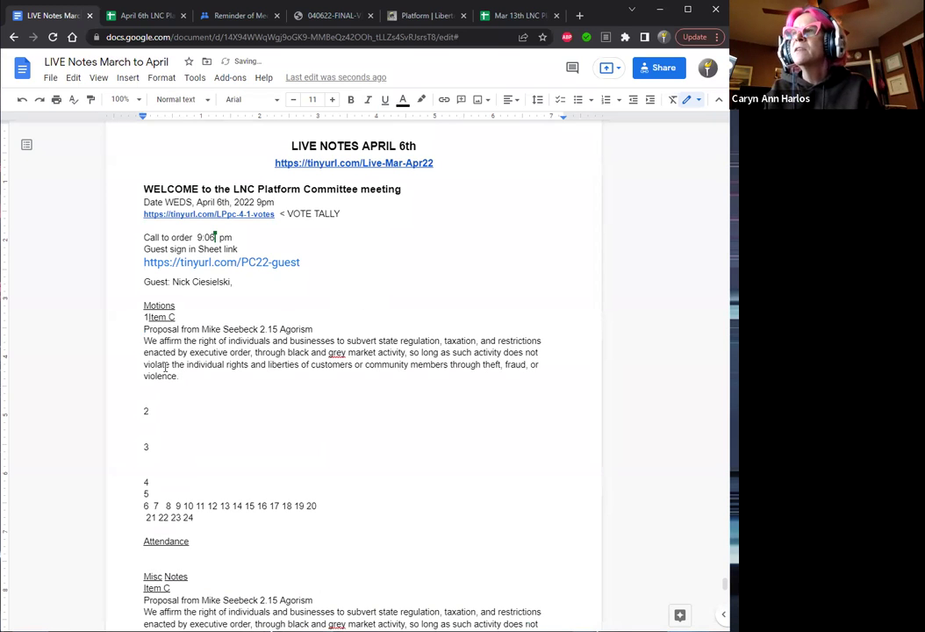
drag(183, 378, 132, 342)
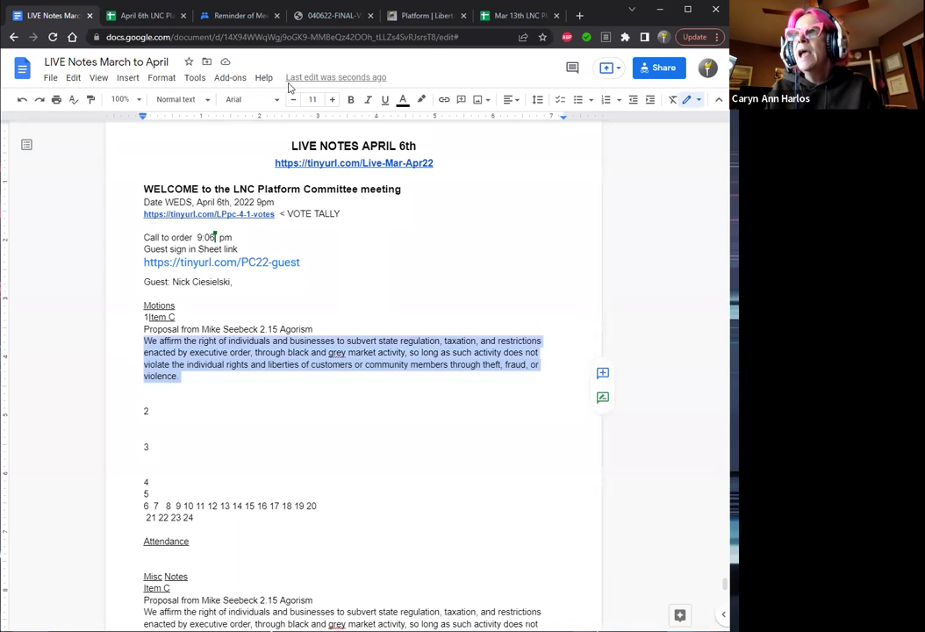
click(329, 100)
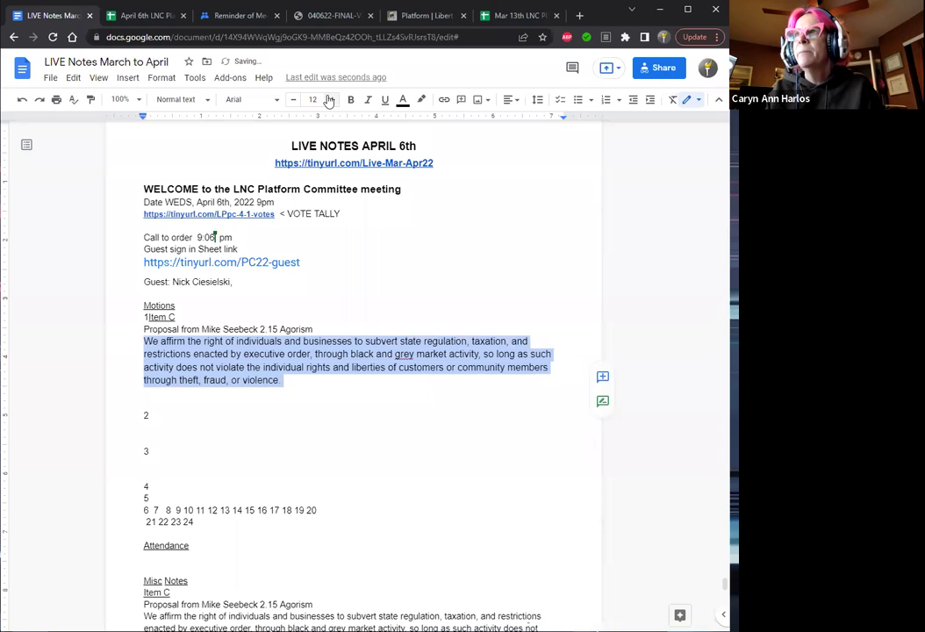
click(329, 100)
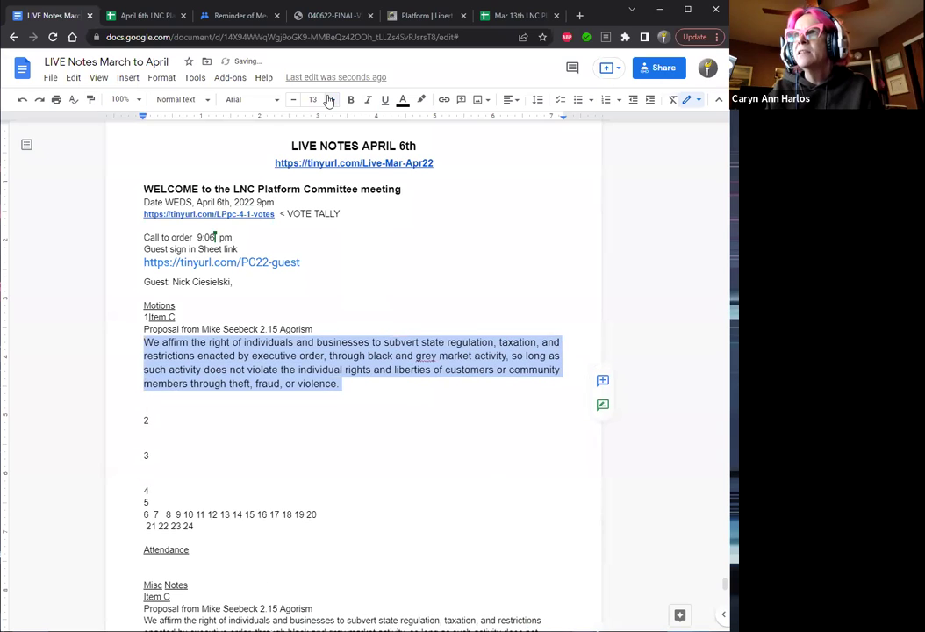
Underline '2.15 Agorism', add '(new plank)' after it, and break Item C onto its own line.
click(324, 328)
key(Left)
key(Left)
key(Left)
key(Left)
key(Left)
key(Left)
key(Left)
key(Left)
key(Left)
key(Left)
key(Left)
key(Left)
key(Left)
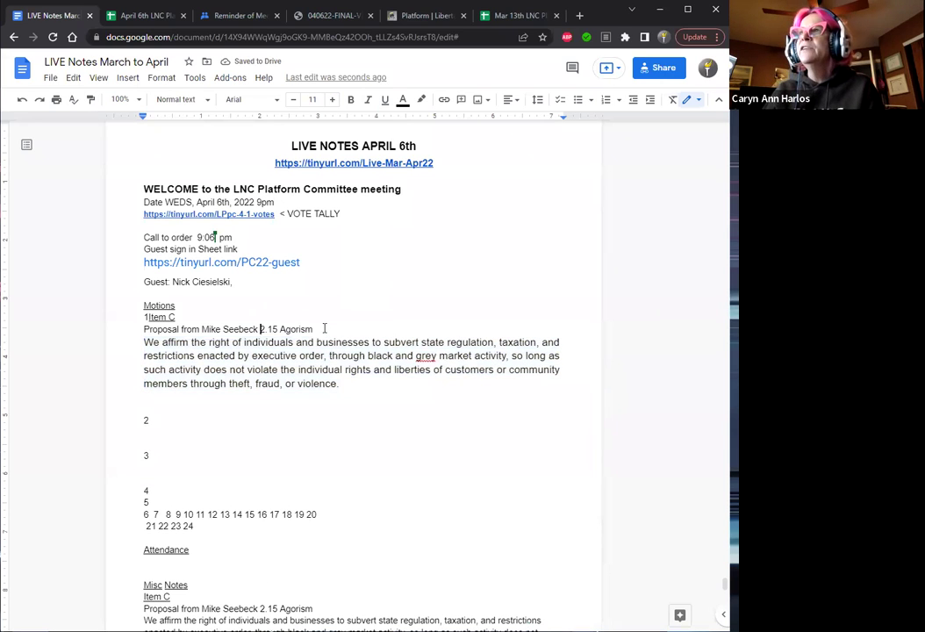
key(shift+Right)
key(shift+Right)
key(shift+Right)
key(shift+Right)
key(shift+Right)
key(shift+Right)
key(shift+Right)
key(shift+Right)
key(shift+Right)
key(shift+Right)
key(shift+Right)
key(shift+Right)
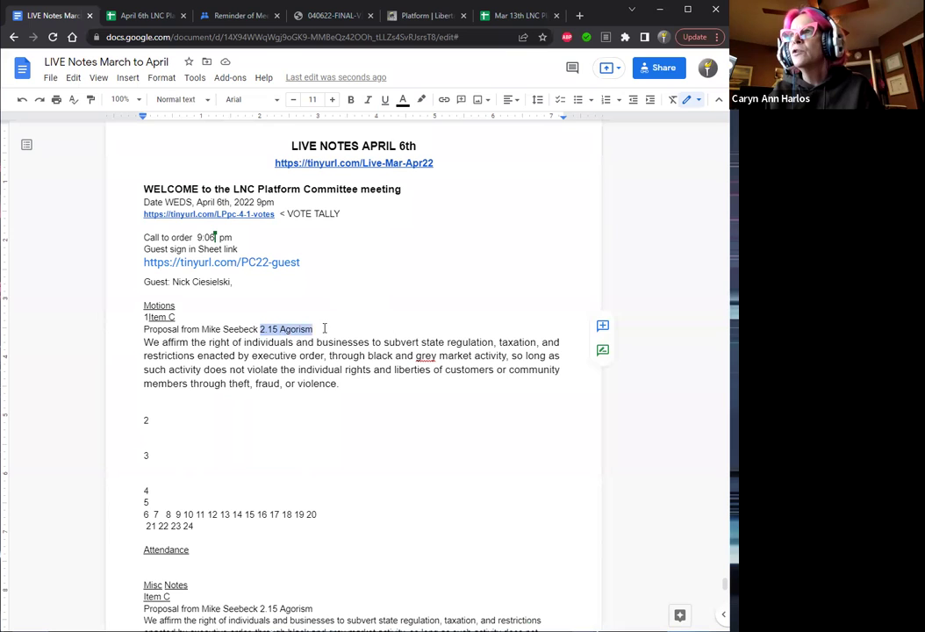
key(ctrl+u)
key(Right)
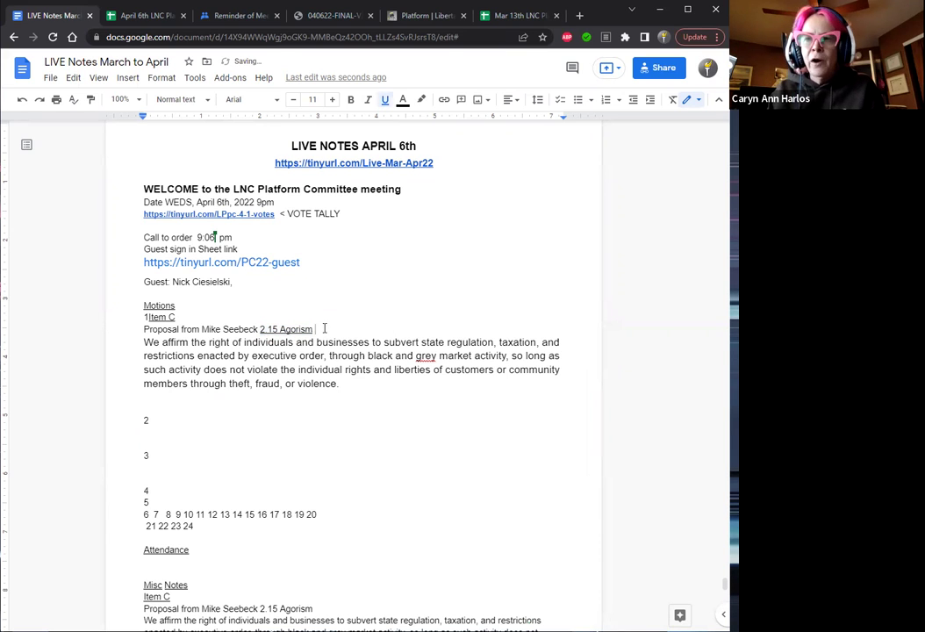
text(()
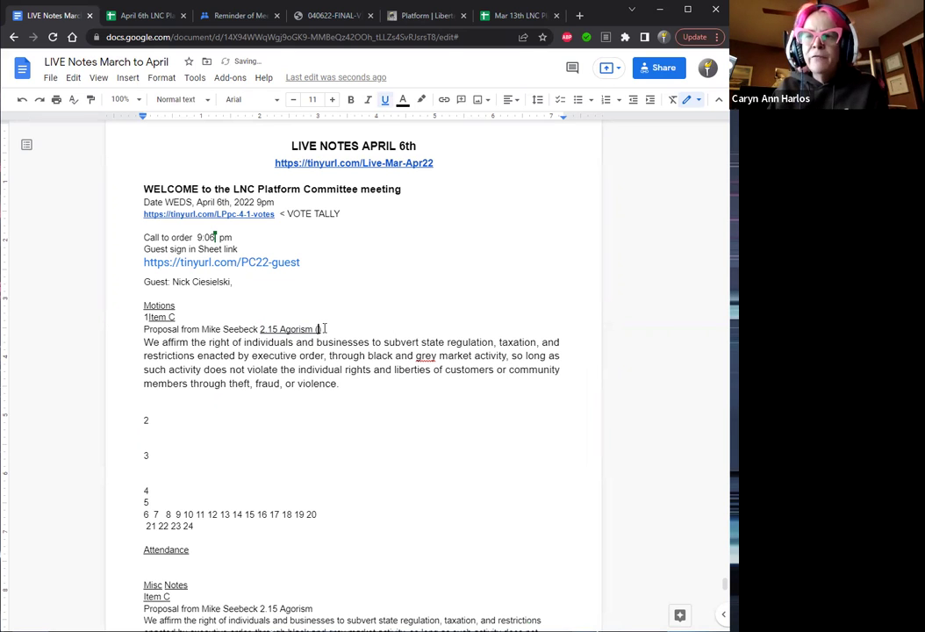
text(new pl)
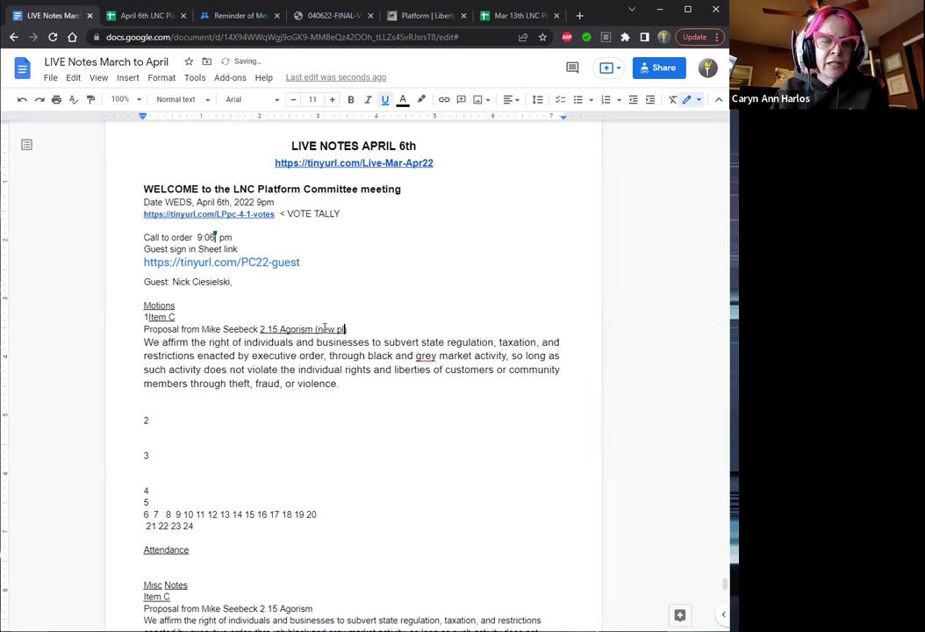
text(ank))
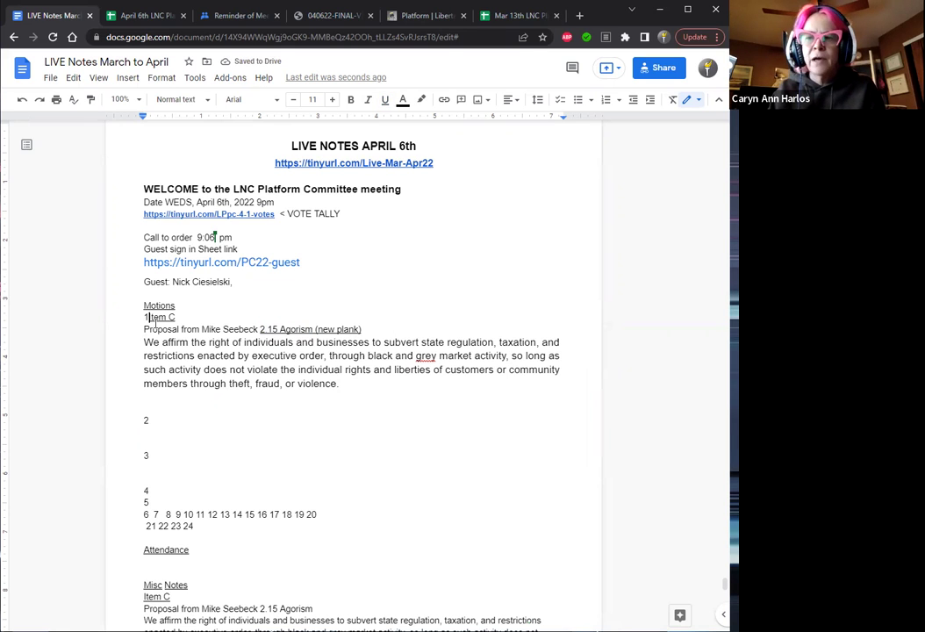
key(Return)
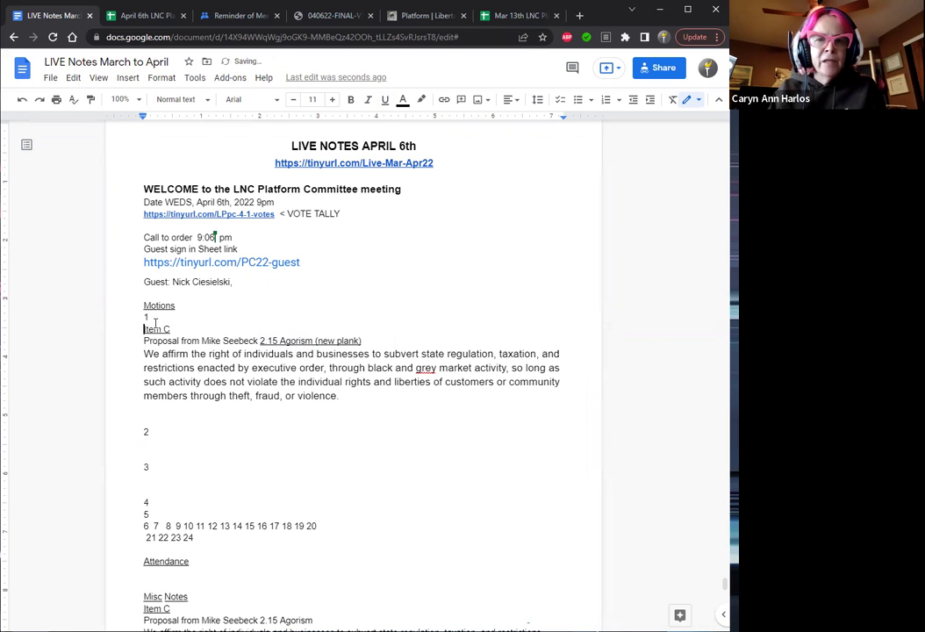
click(162, 340)
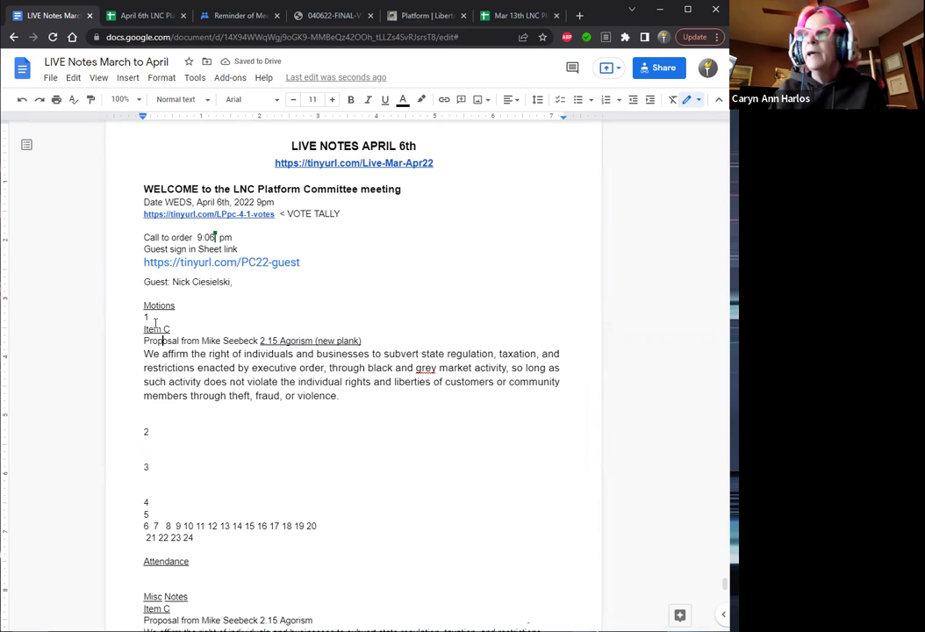
Remove the empty line above motion 2 and add an empty line under motion 4.
click(363, 399)
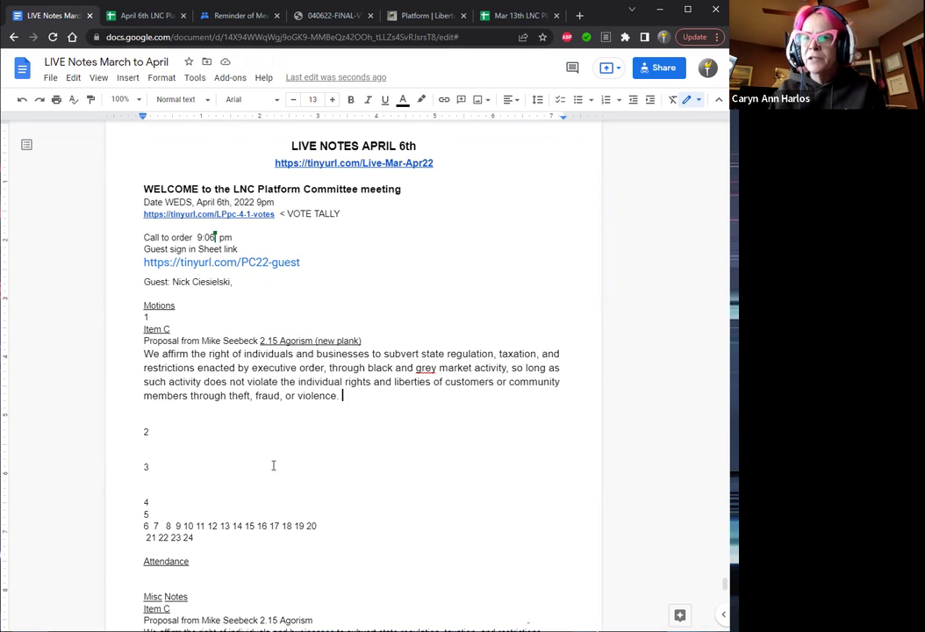
click(184, 417)
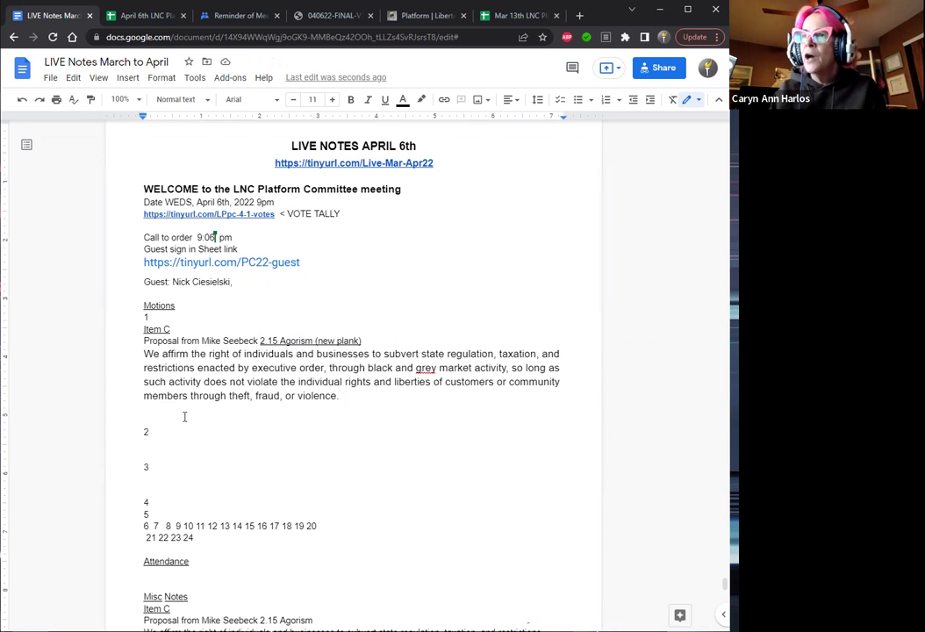
key(Delete)
key(Down)
key(Down)
key(Down)
key(Down)
key(Down)
key(Down)
key(Down)
key(End)
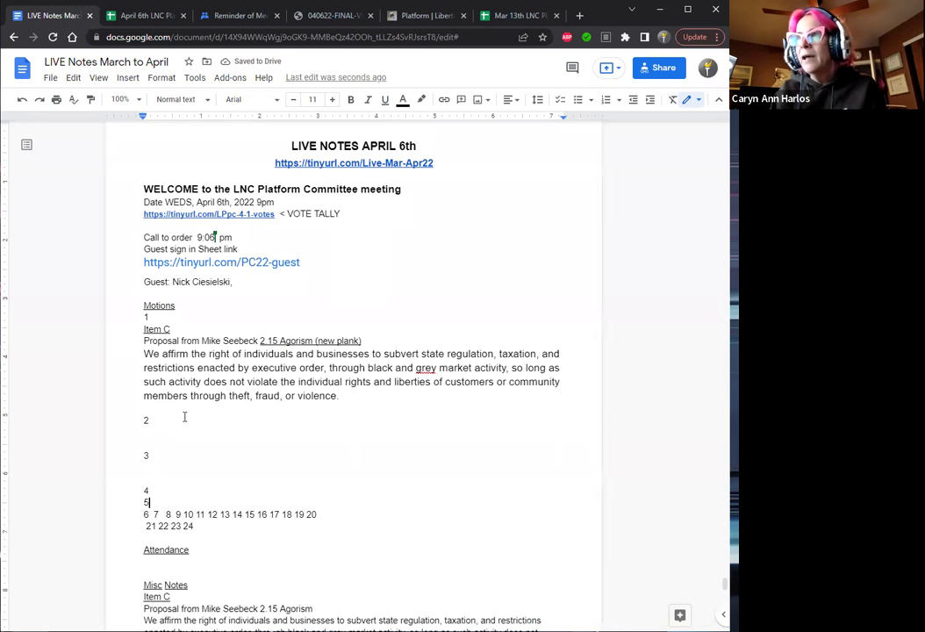
key(Down)
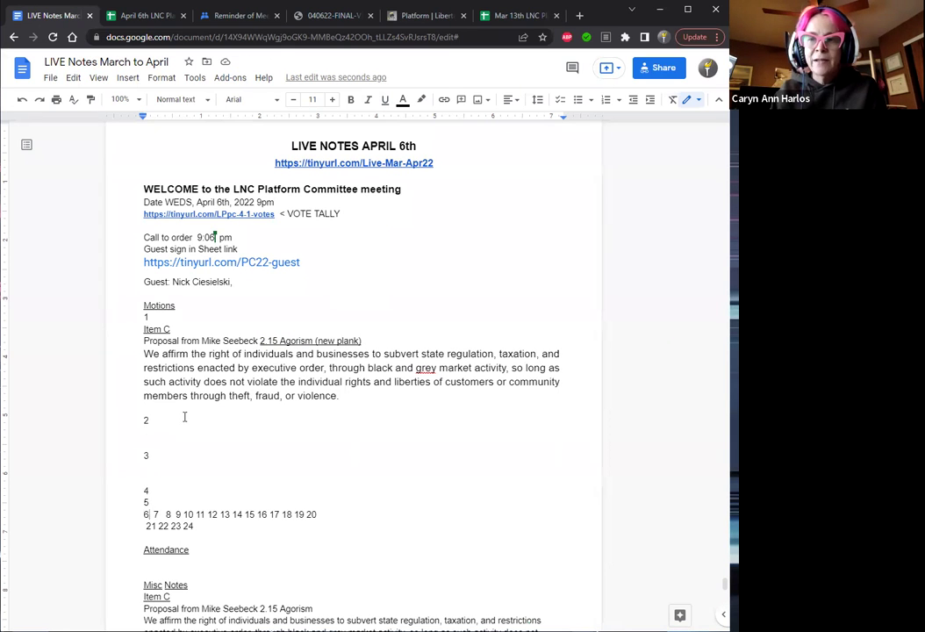
key(Up)
key(Up)
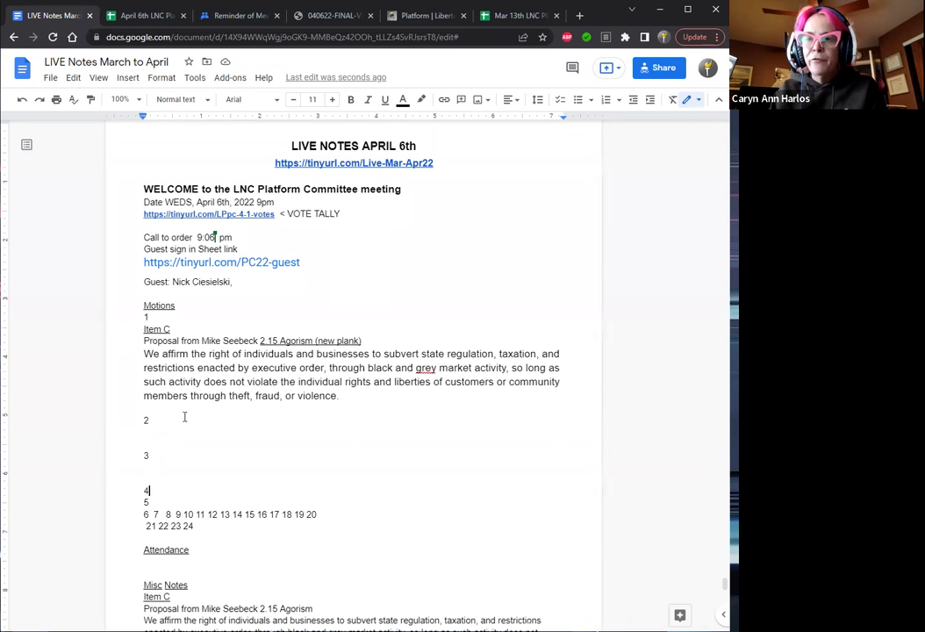
key(Return)
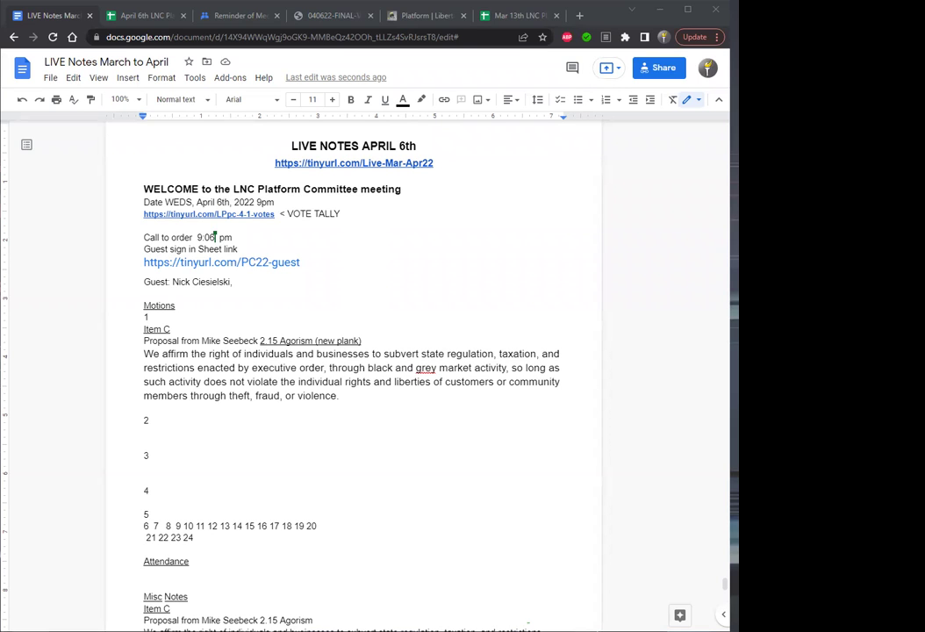
Join Item C onto the motion 1 line and label motion 2 'amendment by' plus the proposer's surname.
click(168, 316)
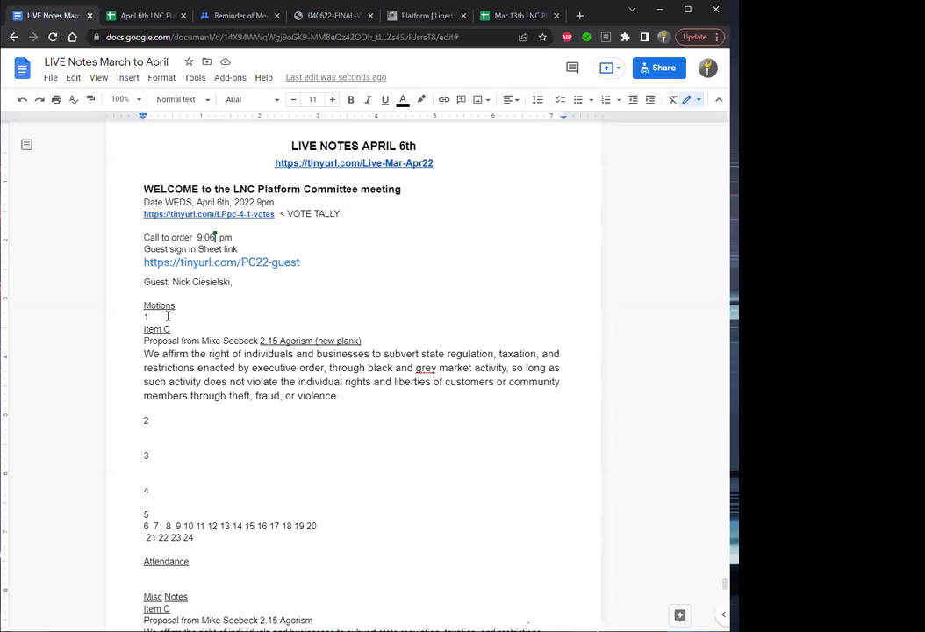
key(Delete)
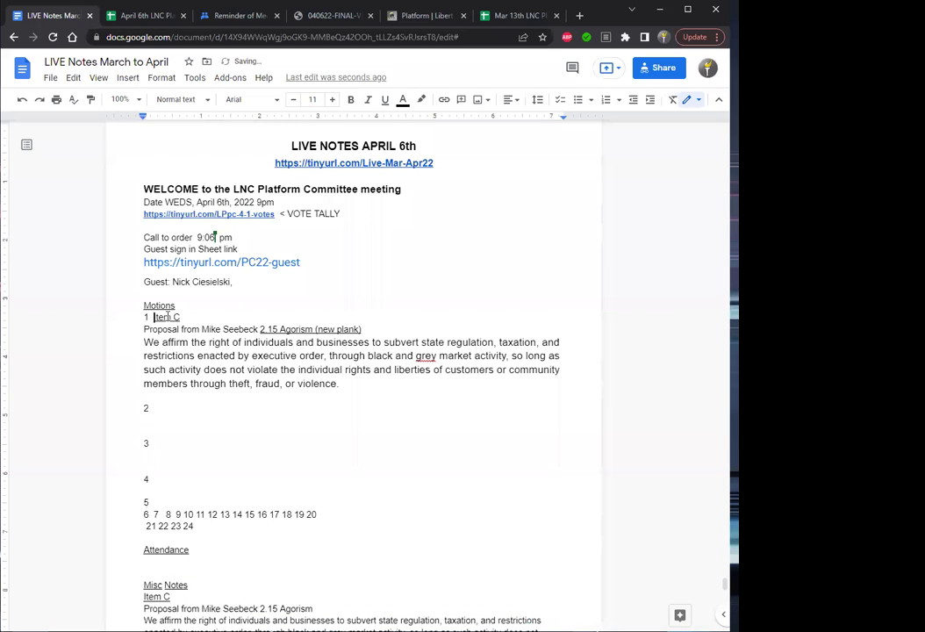
key(Right)
key(Right)
key(Right)
key(Right)
click(151, 408)
text(Imendmen)
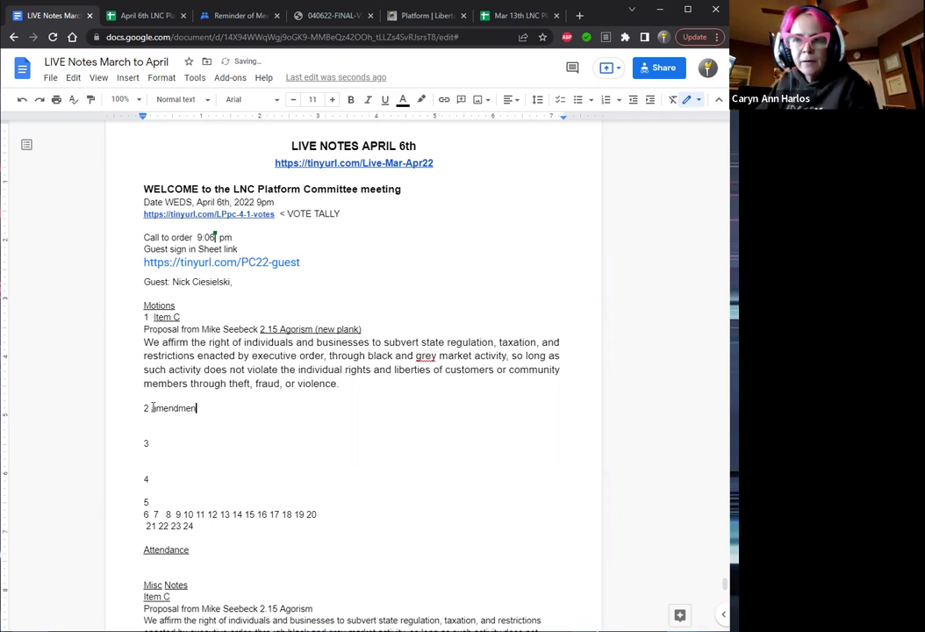
text(t by S)
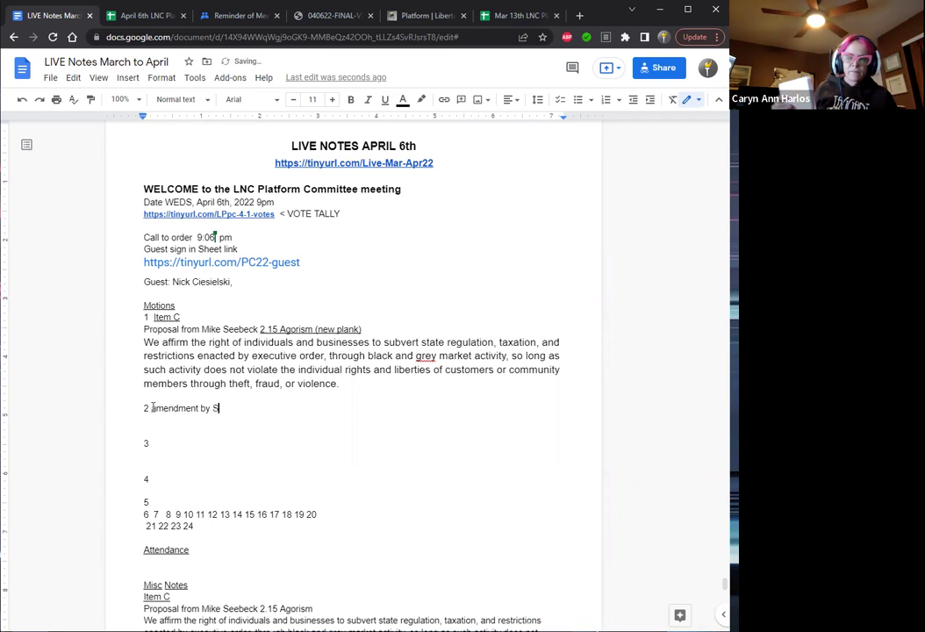
text(eebeck)
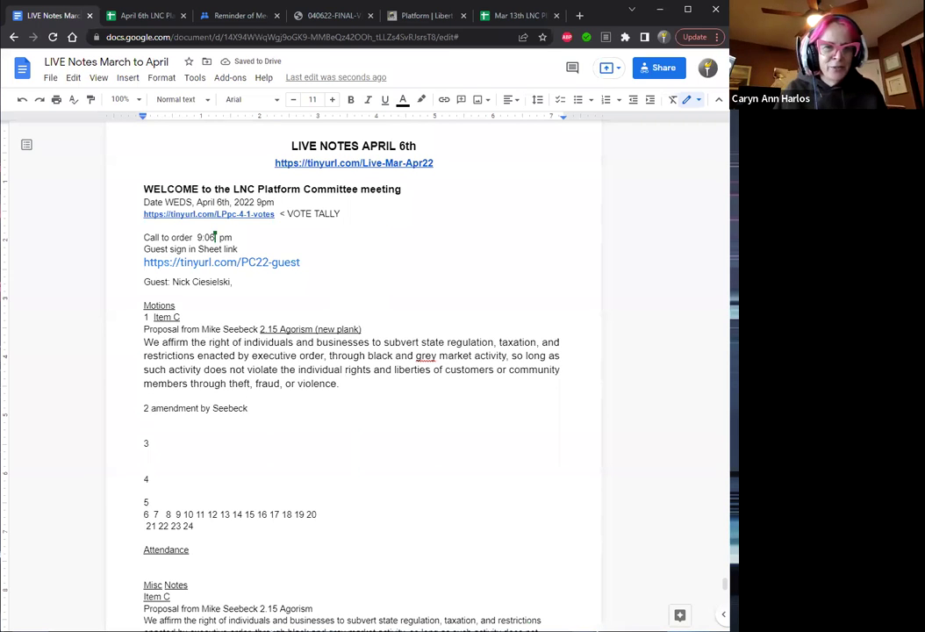
Log the late attendee's name with arrival time 9:14pm under Attendance.
click(170, 563)
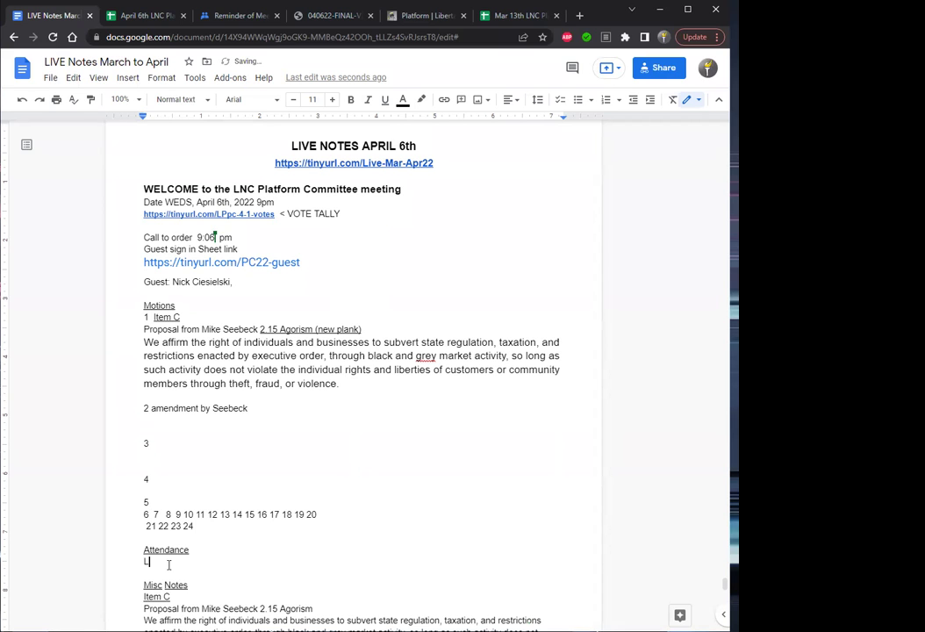
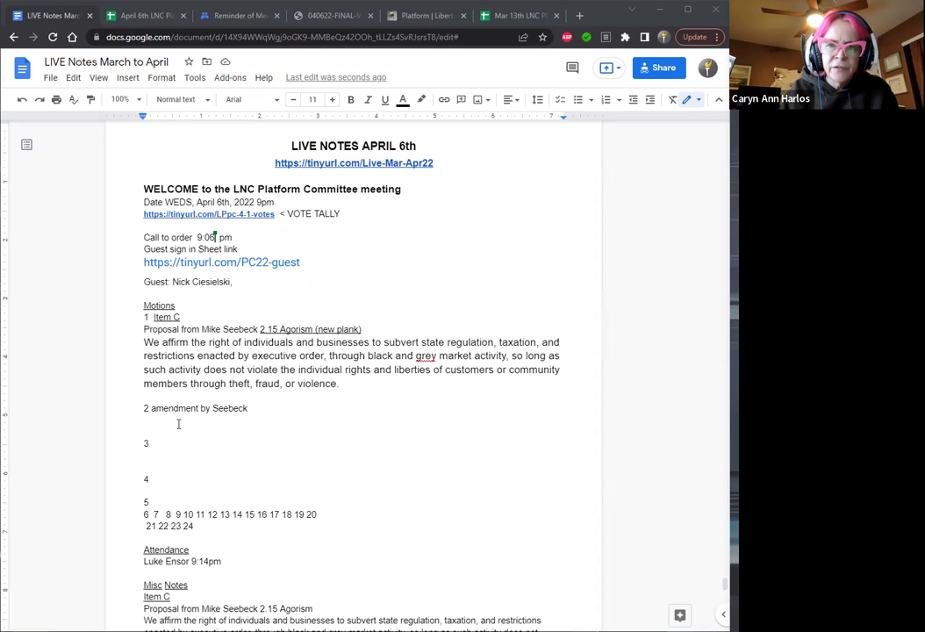
Paste a copy of the Agorism plank paragraph beneath motion 2's amendment line.
drag(350, 386, 145, 344)
key(ctrl+c)
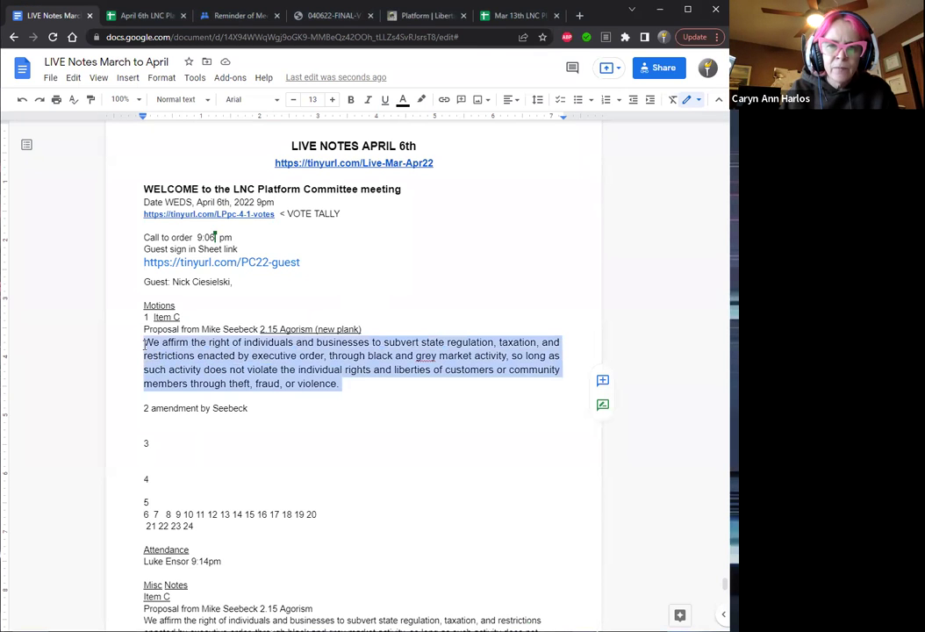
click(155, 418)
key(Return)
key(Up)
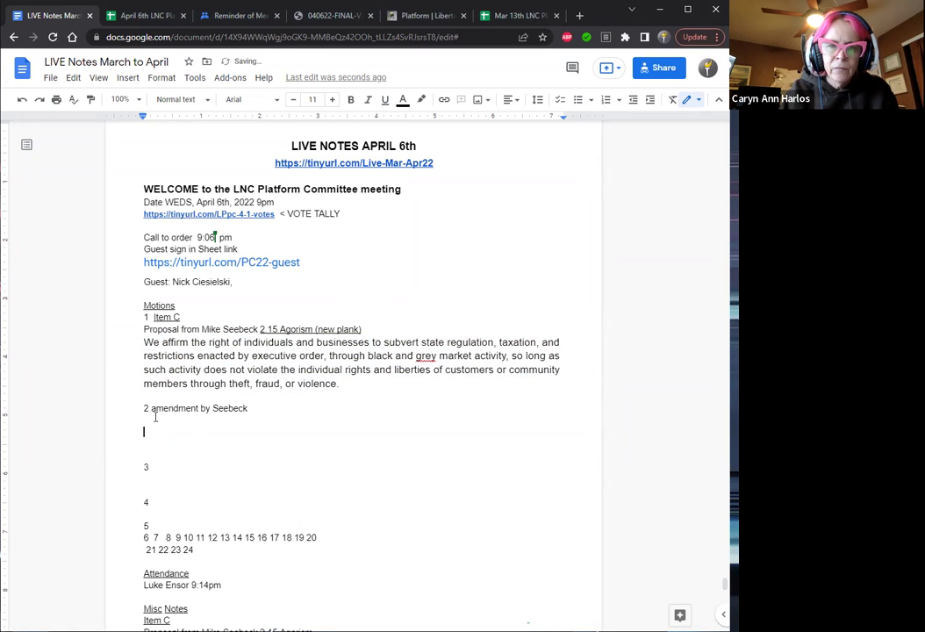
key(ctrl+v)
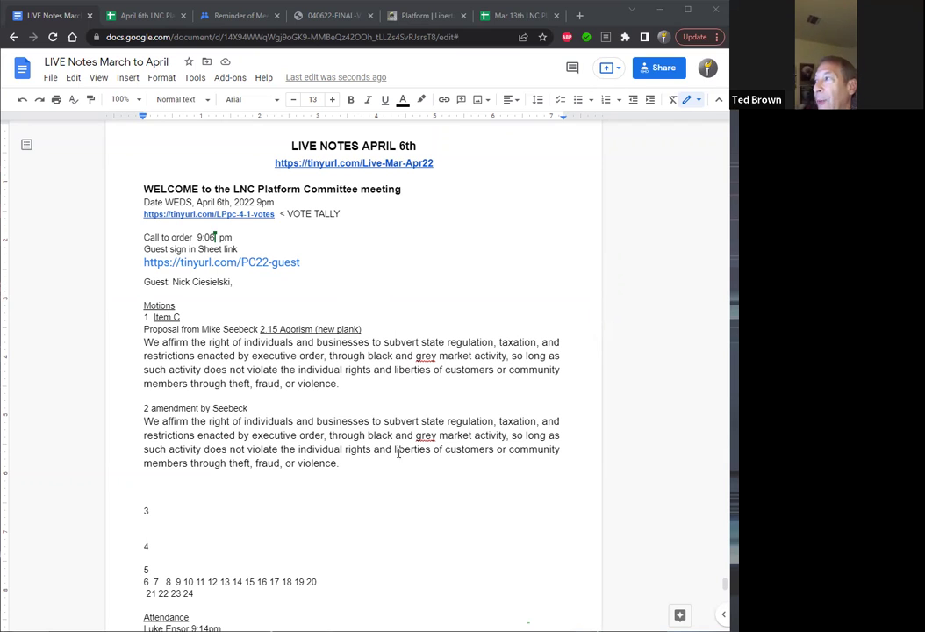
click(426, 439)
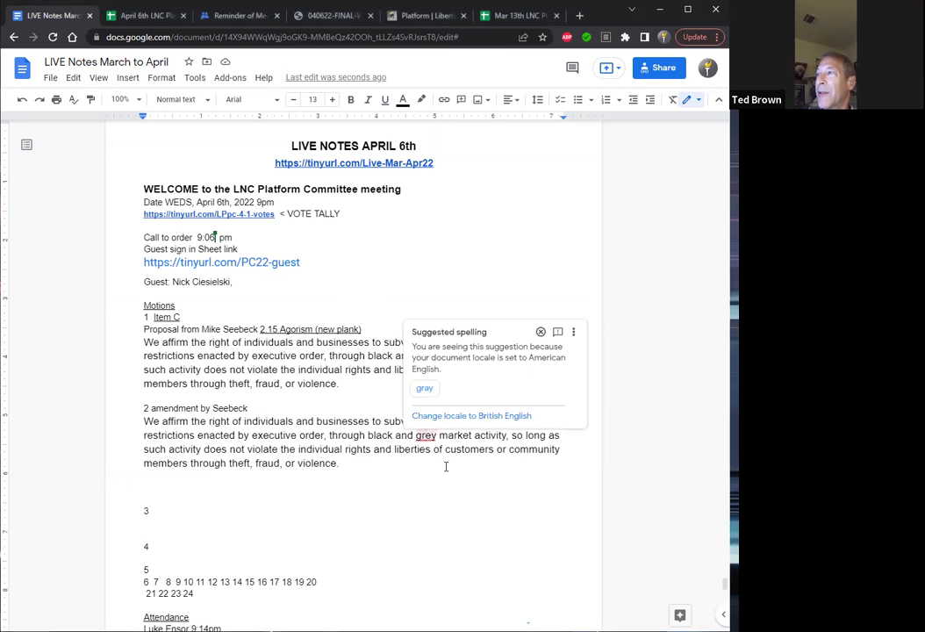
key(Down)
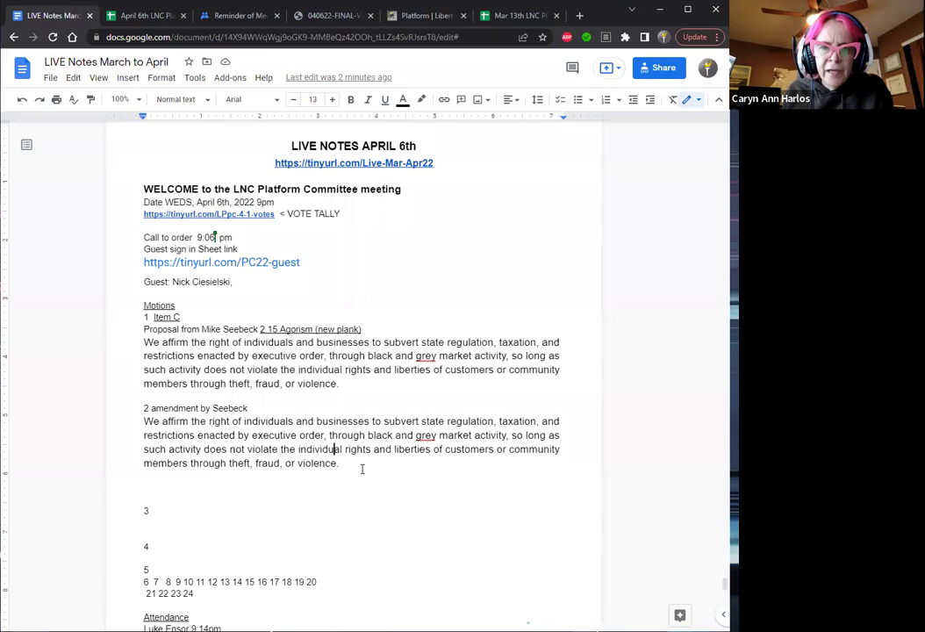
Strike through 'the' and 'of customers or community members' in the amendment's plank copy.
key(Left)
key(Left)
key(Left)
key(Left)
key(Left)
key(Left)
key(Left)
key(Left)
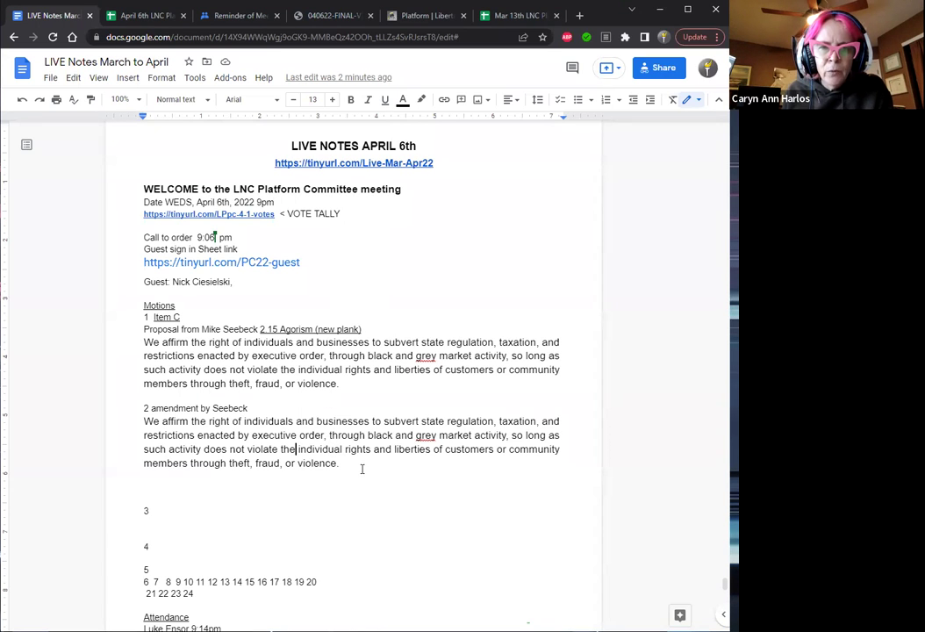
key(shift+Left)
key(shift+Left)
key(shift+Left)
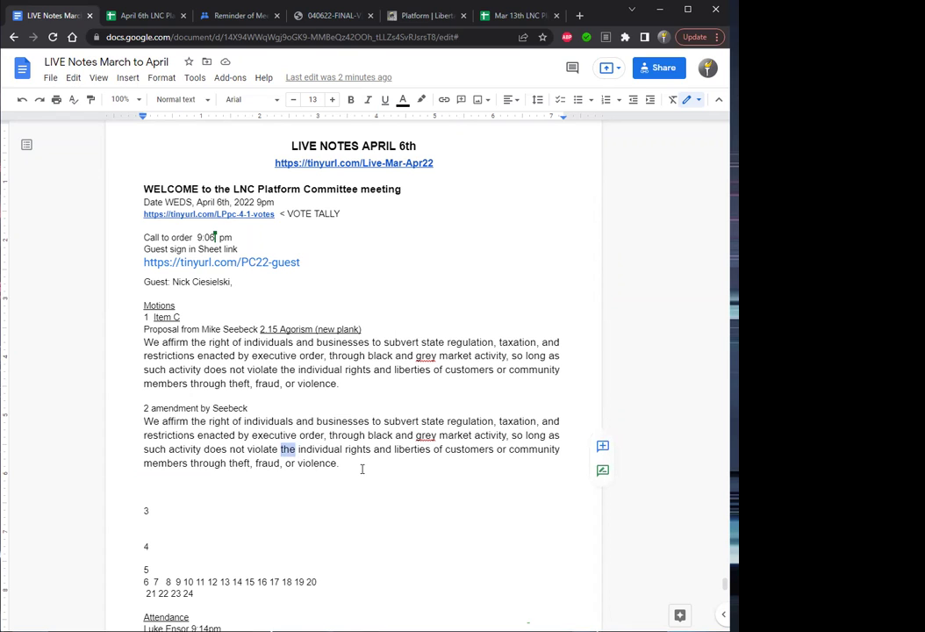
key(alt+shift+5)
key(Right)
key(Right)
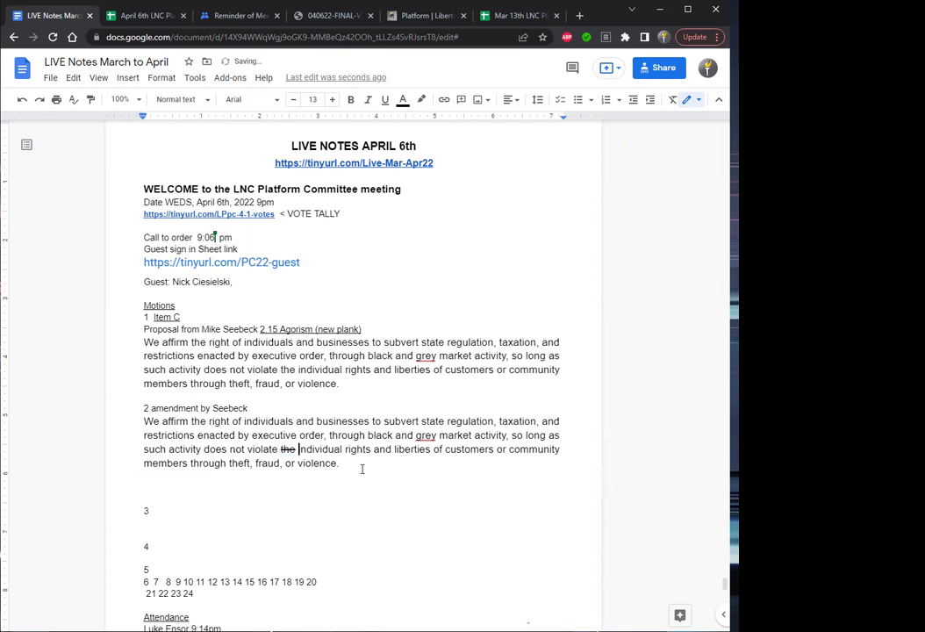
key(Right)
key(Right)
key(Right)
key(Right)
key(Right)
key(Right)
key(Right)
key(Right)
key(Right)
key(Right)
key(Right)
key(Right)
key(Right)
key(Right)
key(Right)
key(Right)
key(Right)
key(Right)
key(Right)
key(Right)
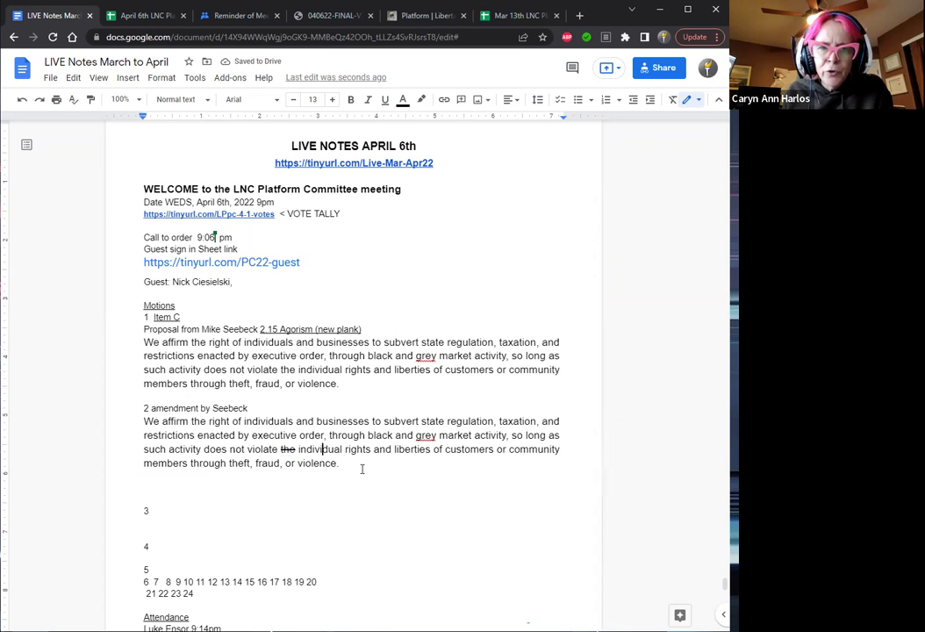
key(Left)
key(shift+Right)
key(shift+Right)
key(shift+Right)
key(shift+Right)
key(shift+Right)
key(shift+Right)
key(shift+Right)
key(shift+Right)
key(shift+Right)
key(shift+Right)
key(shift+Right)
key(shift+Right)
key(shift+Right)
key(shift+Right)
key(shift+Right)
key(shift+Right)
key(shift+Right)
key(shift+Right)
key(shift+Right)
key(shift+Right)
key(shift+Right)
key(shift+Right)
key(shift+Right)
key(shift+Right)
key(shift+Right)
key(shift+Right)
key(shift+Right)
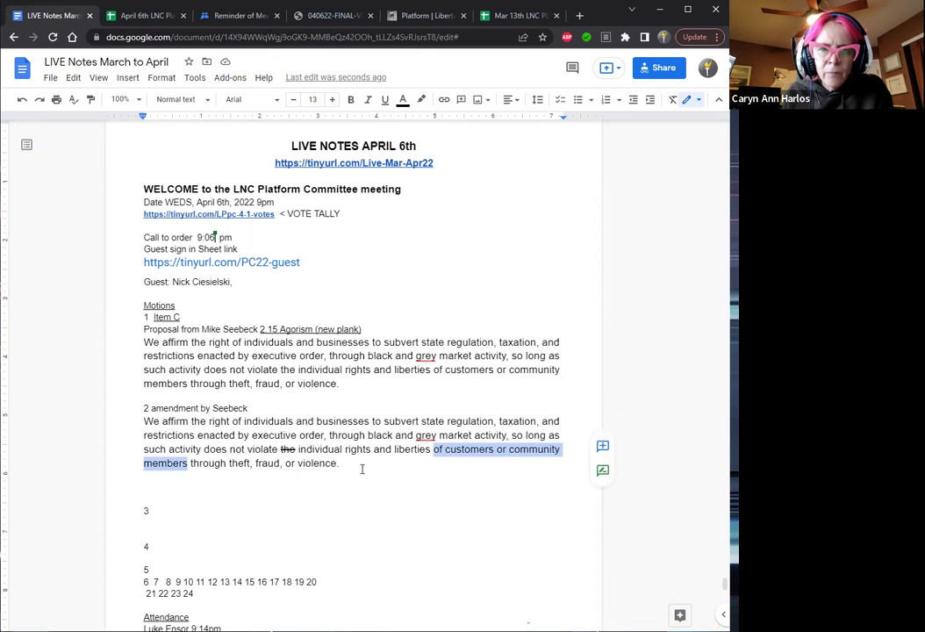
key(alt+shift+5)
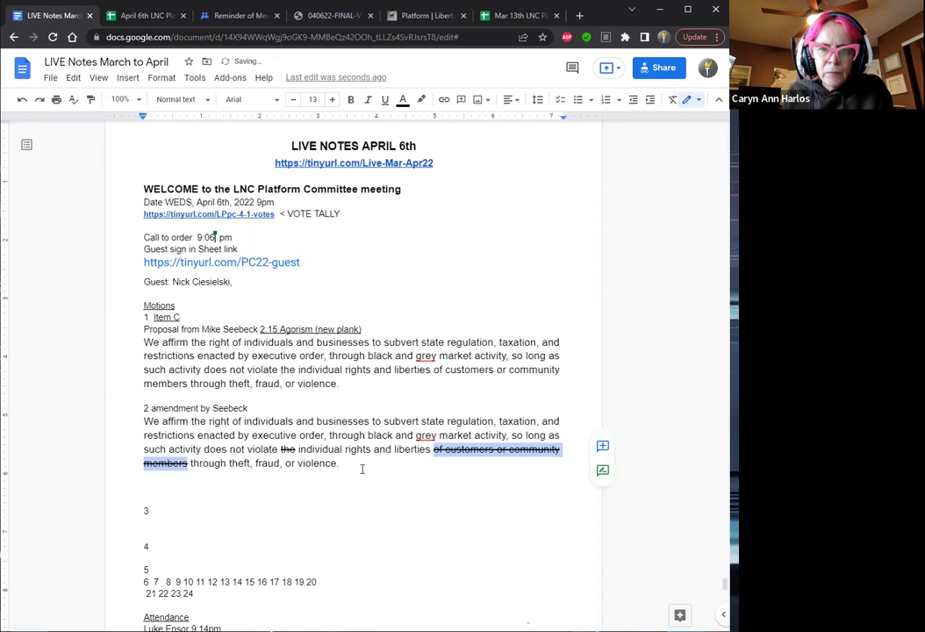
key(Down)
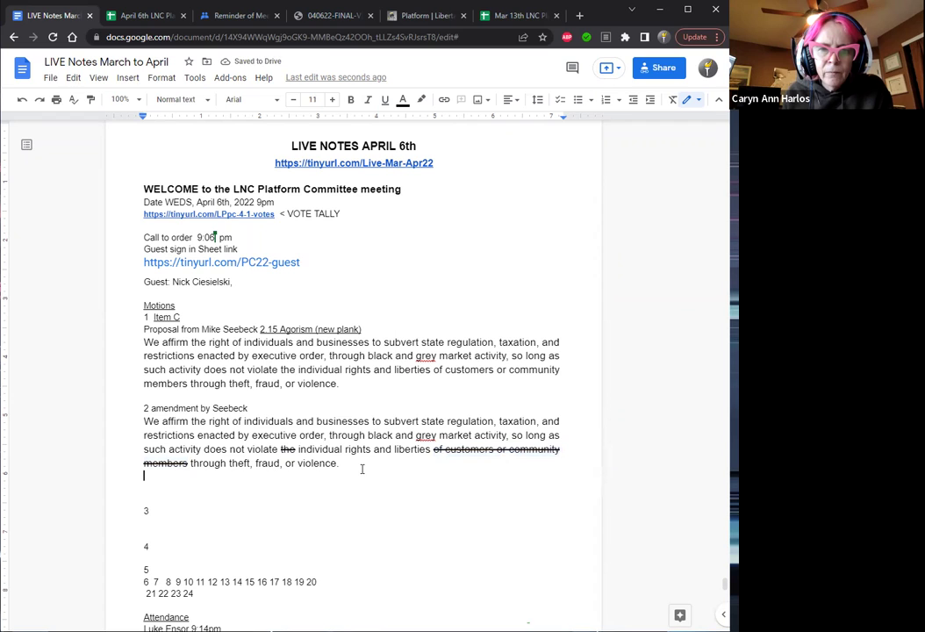
Color the struck-through word 'the' red.
double_click(288, 449)
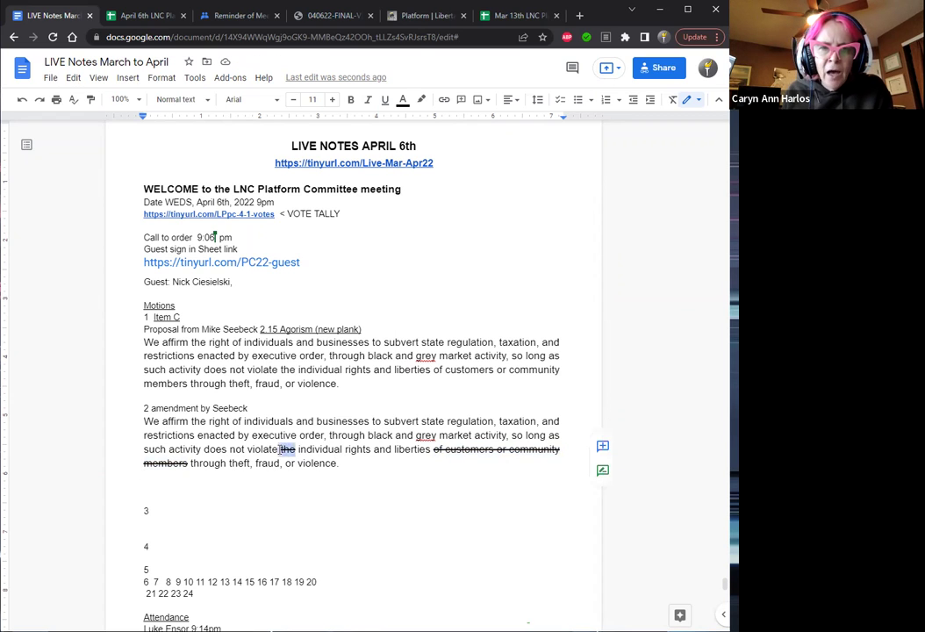
click(405, 104)
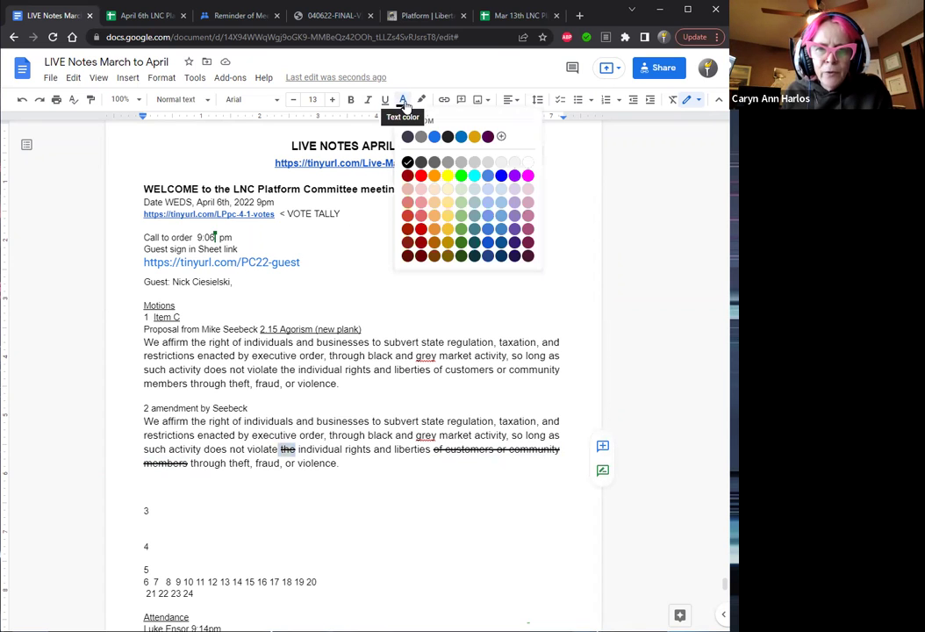
click(421, 176)
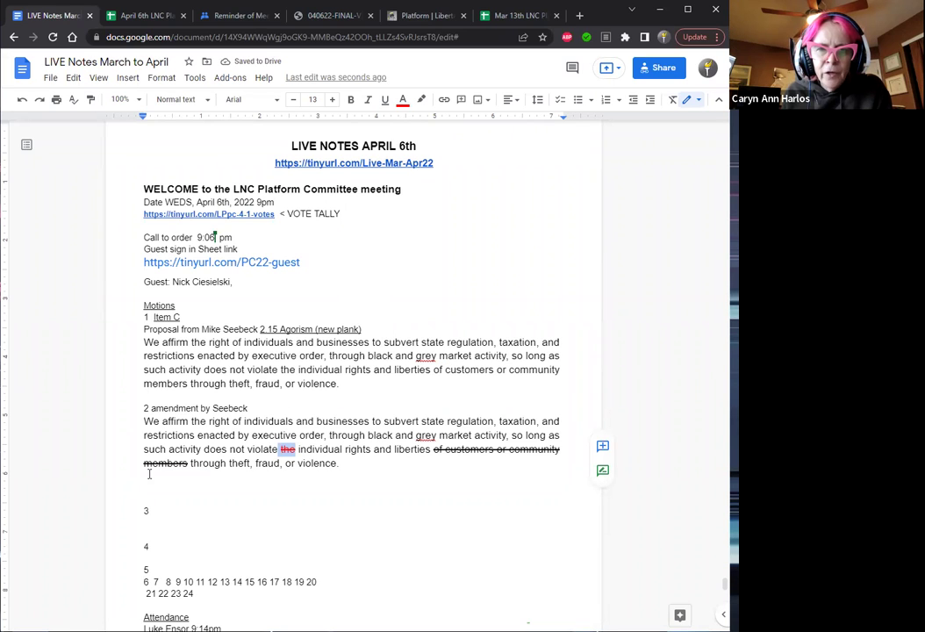
Color the struck-through phrase 'of customers or community members' red.
double_click(179, 462)
drag(188, 463, 171, 448)
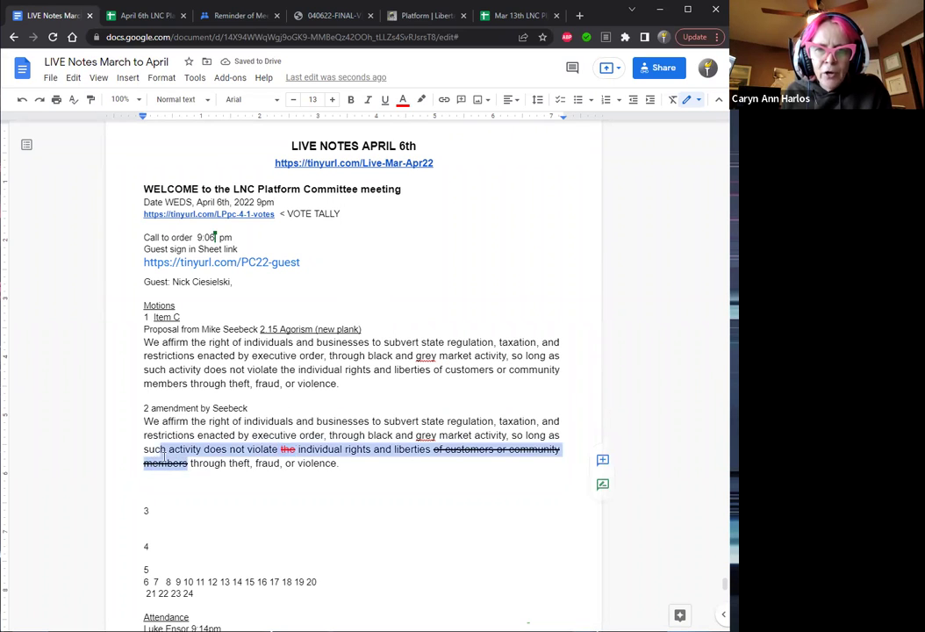
double_click(207, 462)
drag(305, 440, 435, 450)
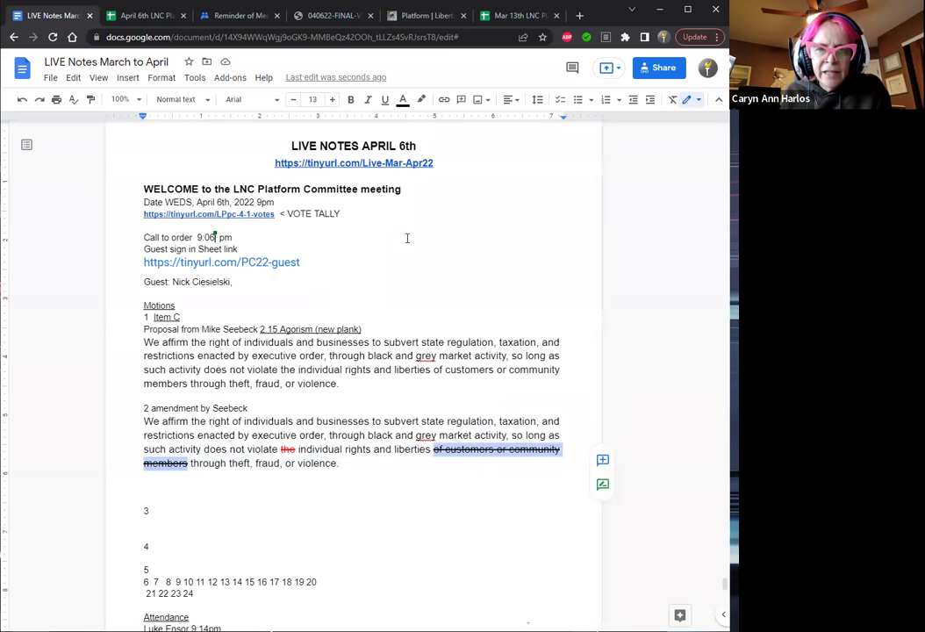
click(403, 100)
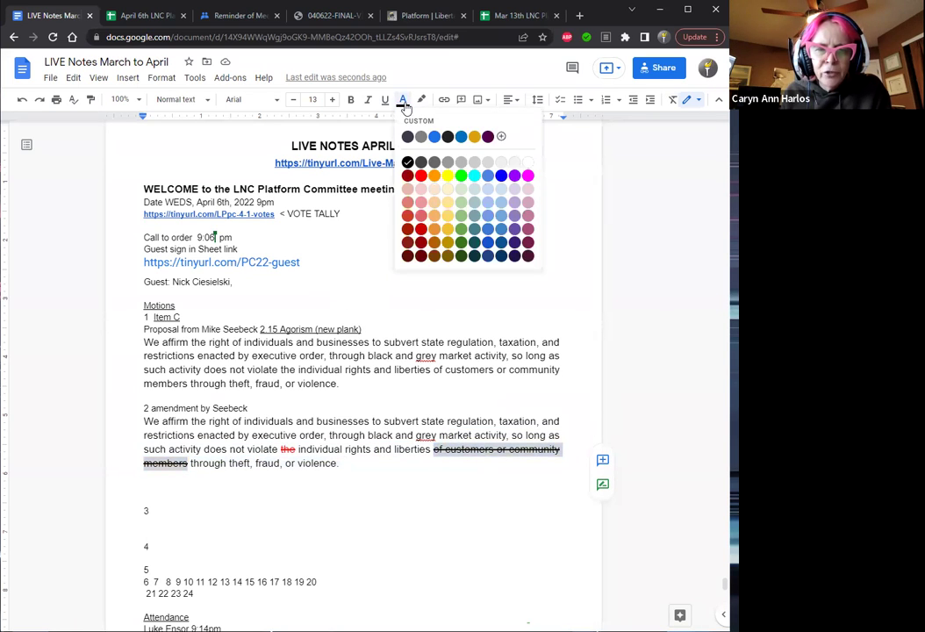
click(421, 174)
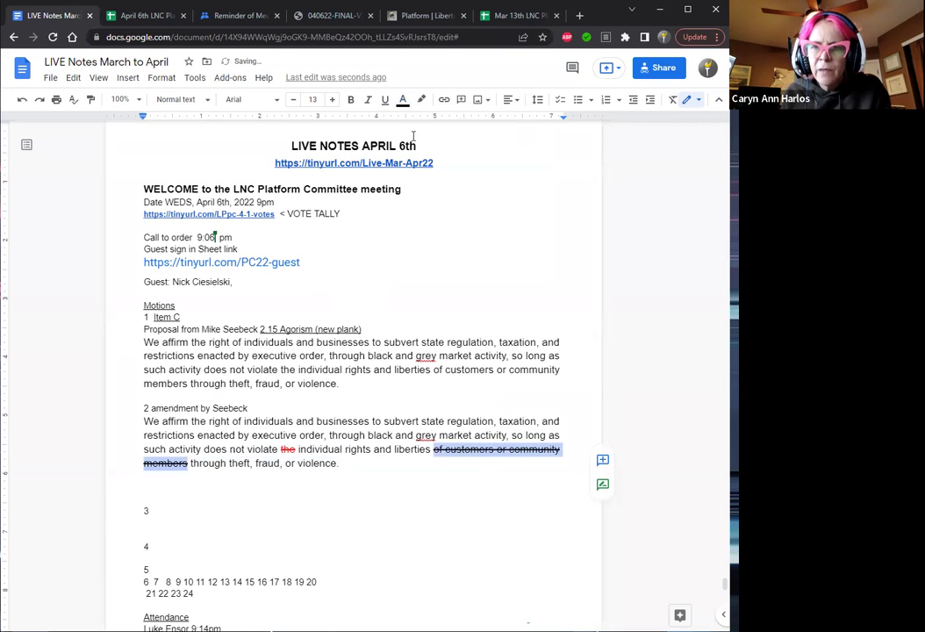
click(403, 100)
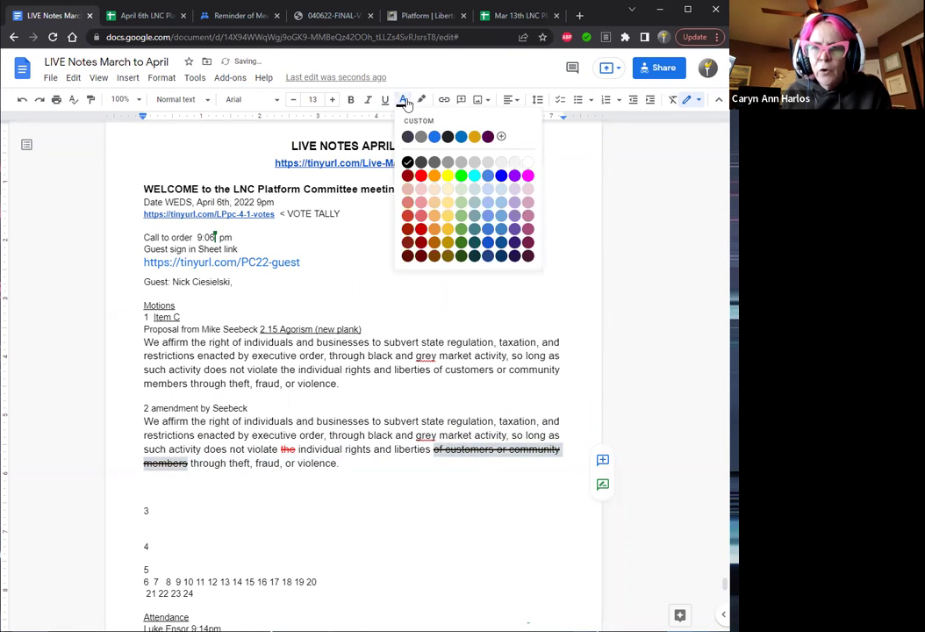
click(421, 175)
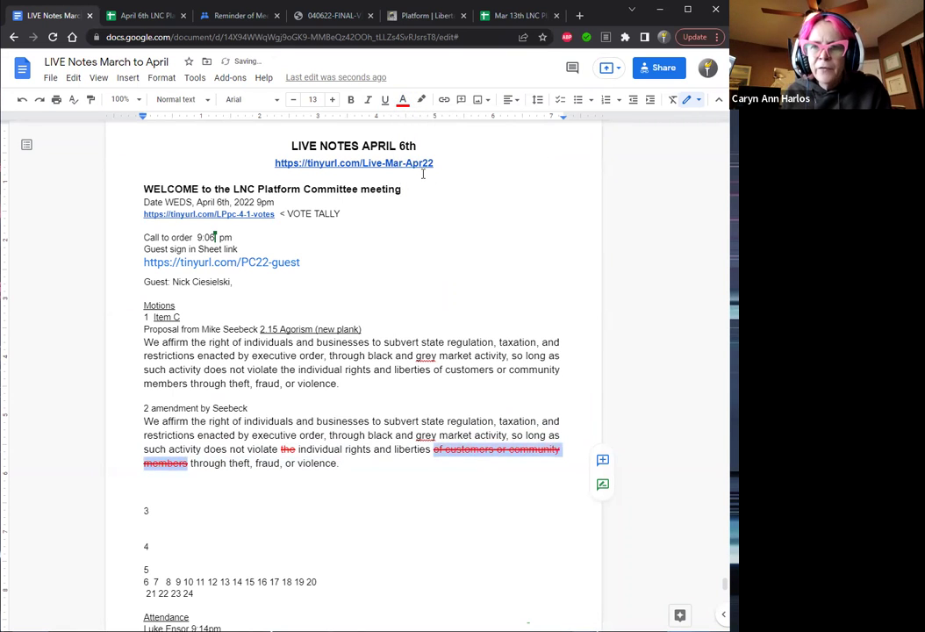
click(351, 462)
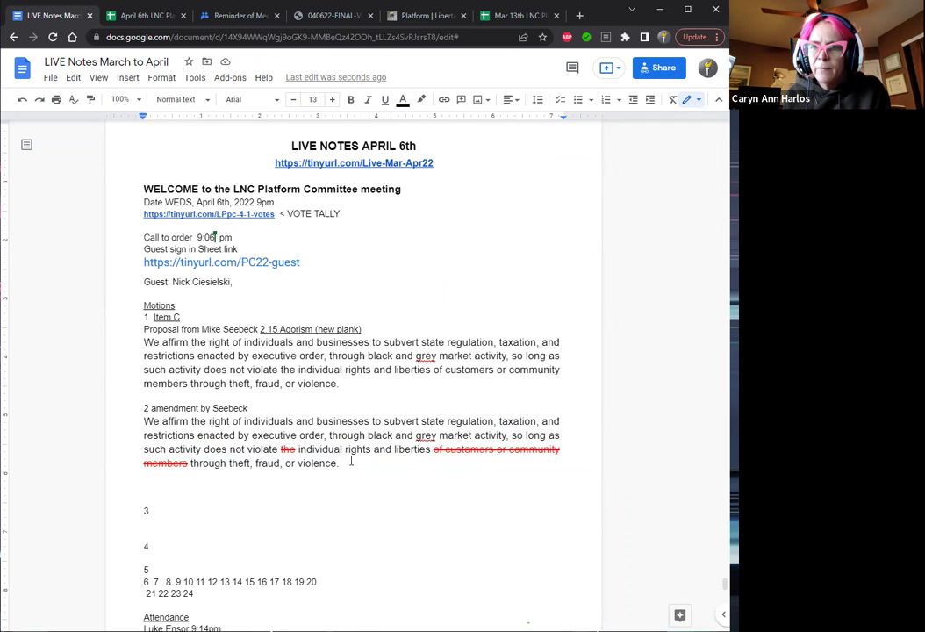
Append 'adopted w/o 9:18' to the end of motion 2's amendment line.
key(Return)
key(Return)
drag(350, 462, 271, 419)
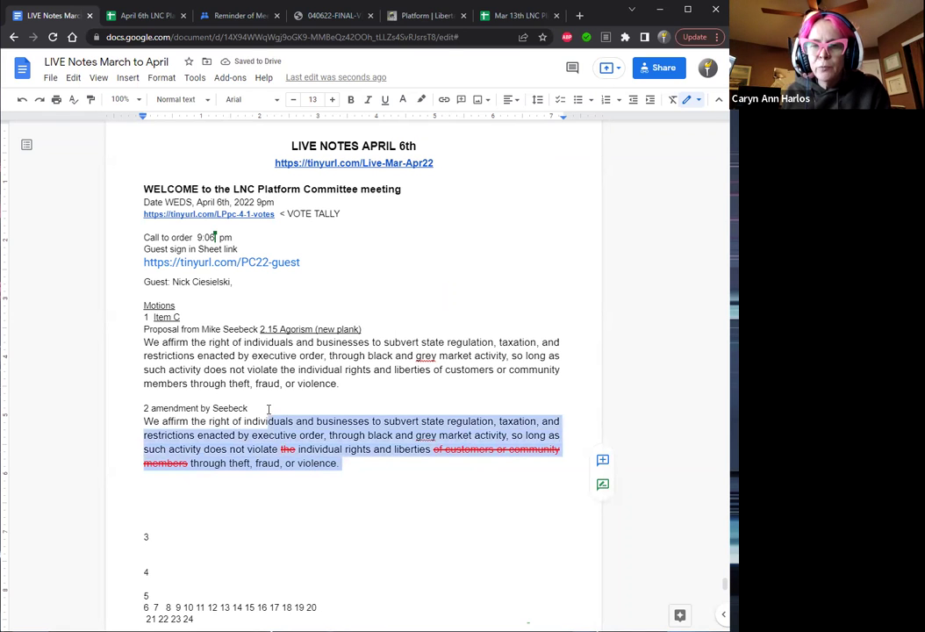
click(264, 407)
text(adoptedw/o)
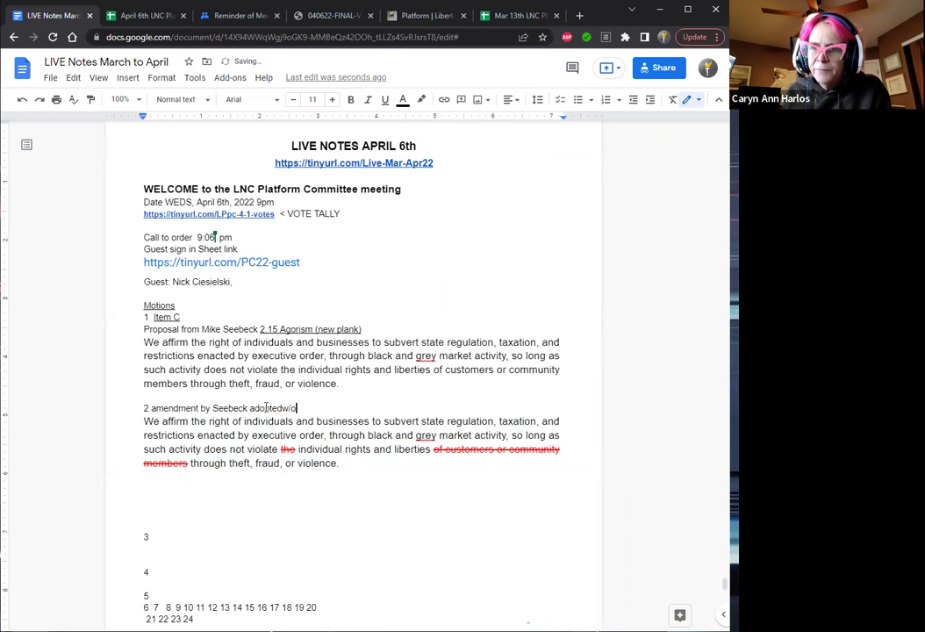
text( 9)
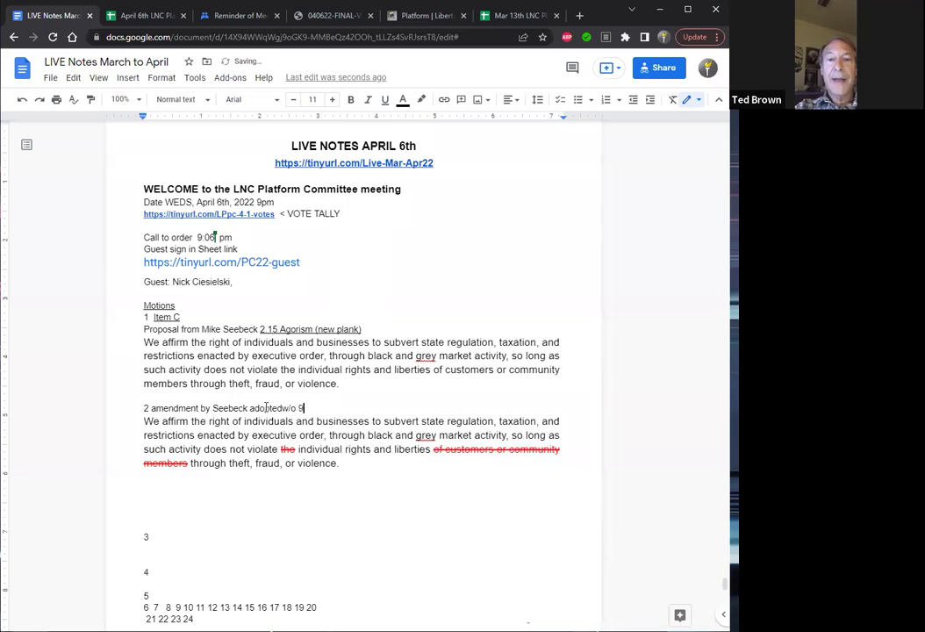
text(:18)
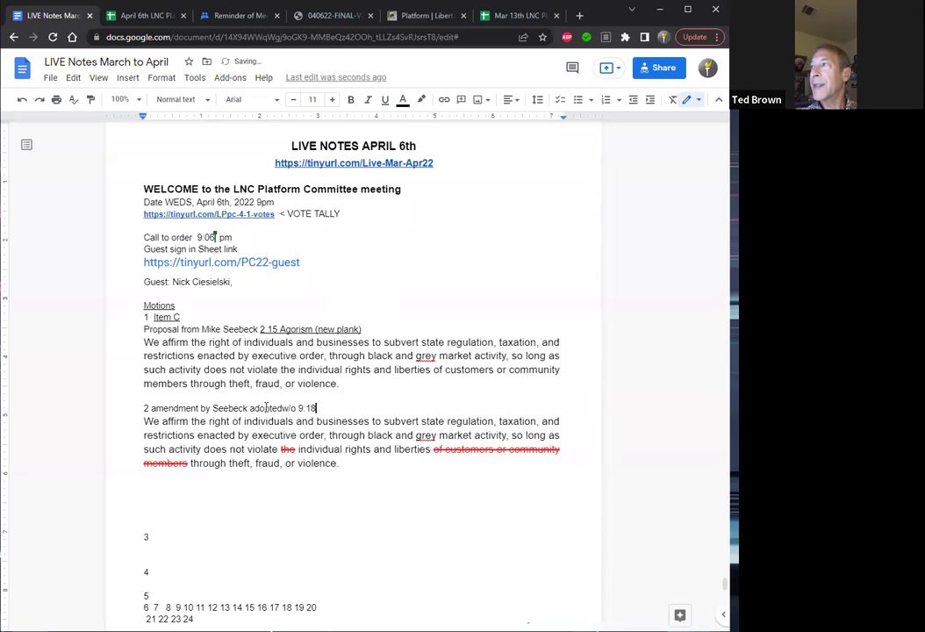
click(283, 408)
drag(341, 462, 132, 424)
key(ctrl+c)
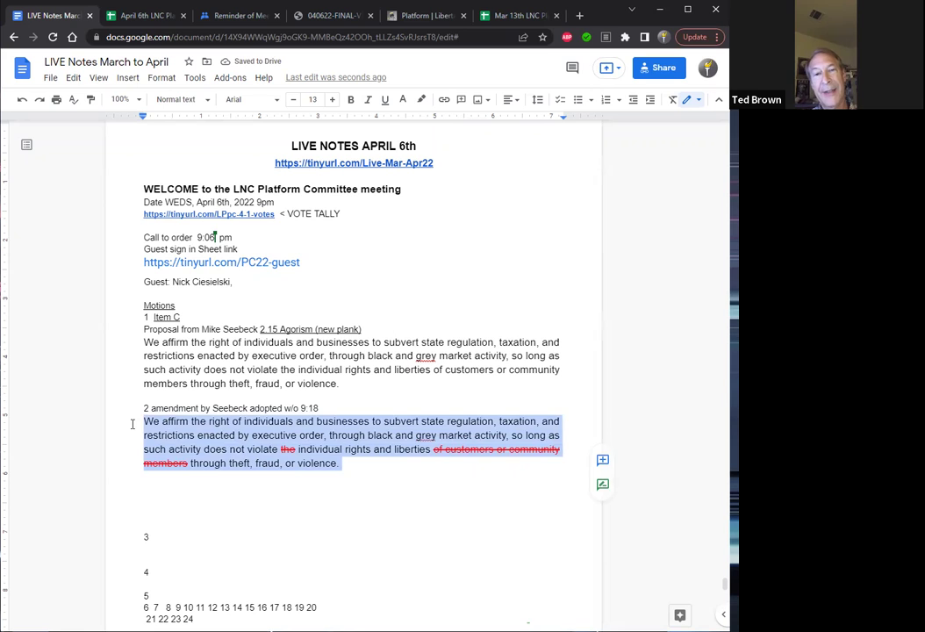
Remove the stray blank lines around item 3 and paste the amended motion text after it.
key(Down)
key(Down)
key(Delete)
key(Delete)
key(Delete)
key(Up)
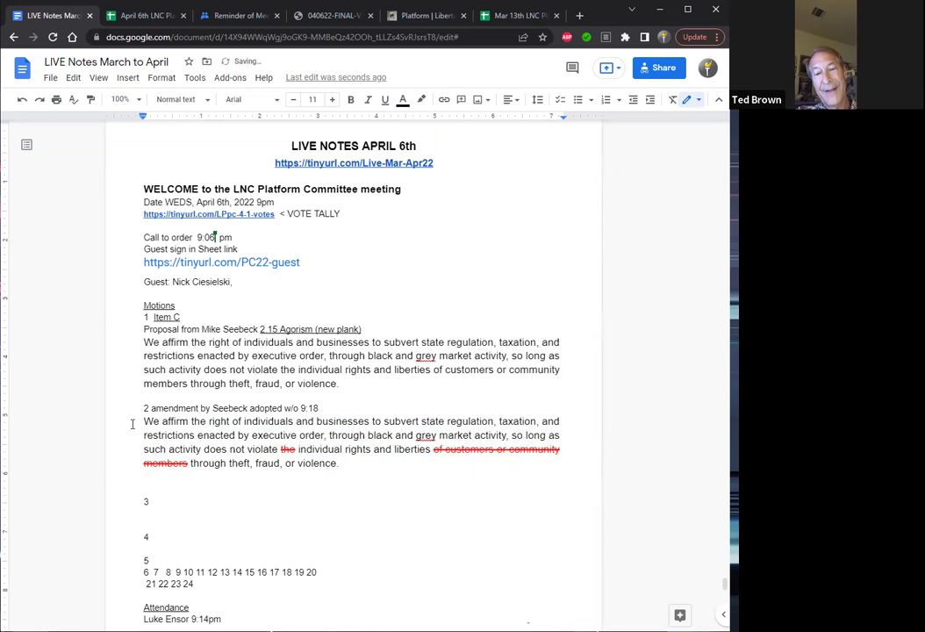
key(Delete)
key(End)
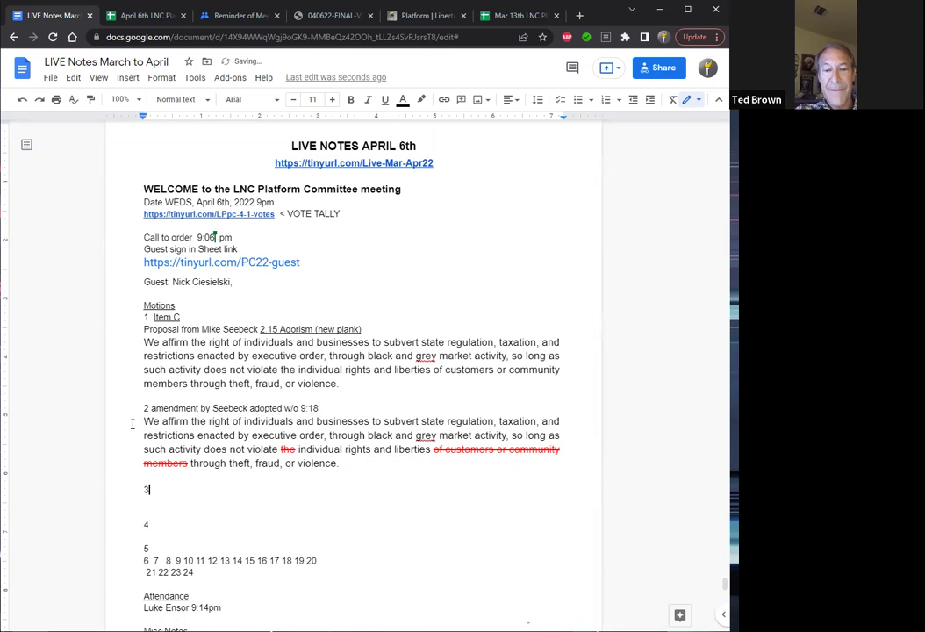
key(ctrl+v)
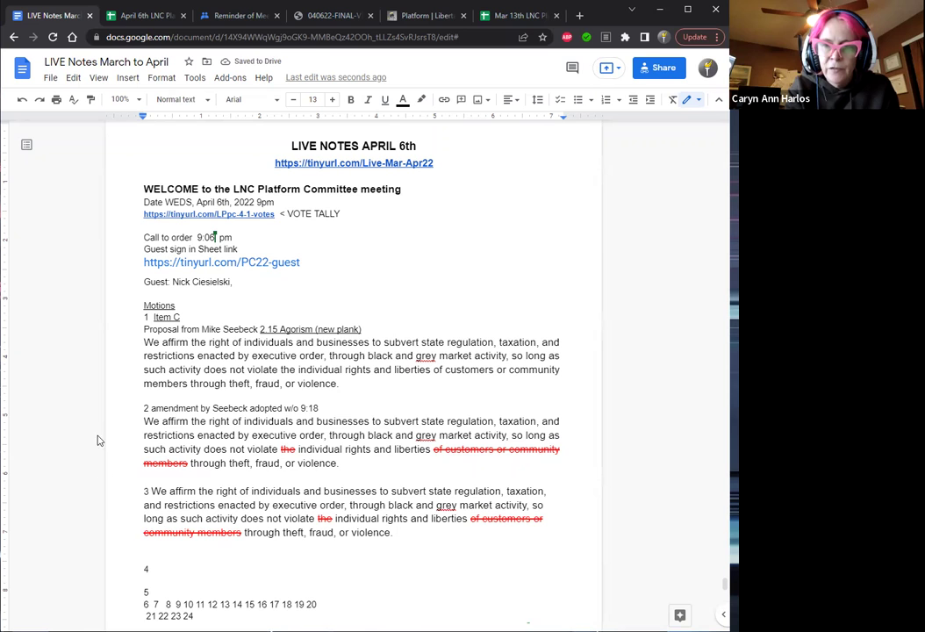
Move the pasted text onto its own line and label item 3 'Main Motion as amended'.
click(148, 490)
key(Return)
text(Main)
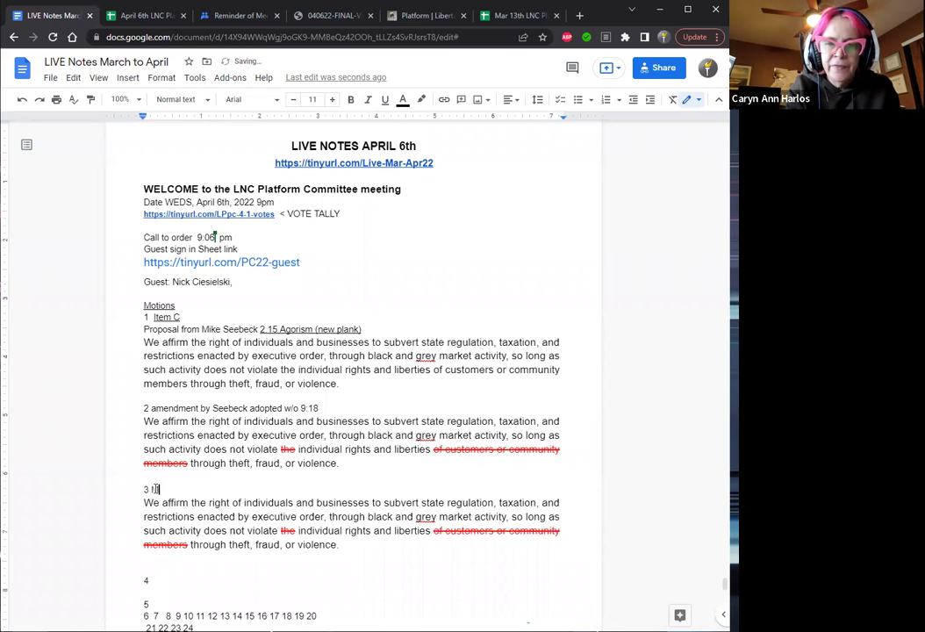
text( Motion as am)
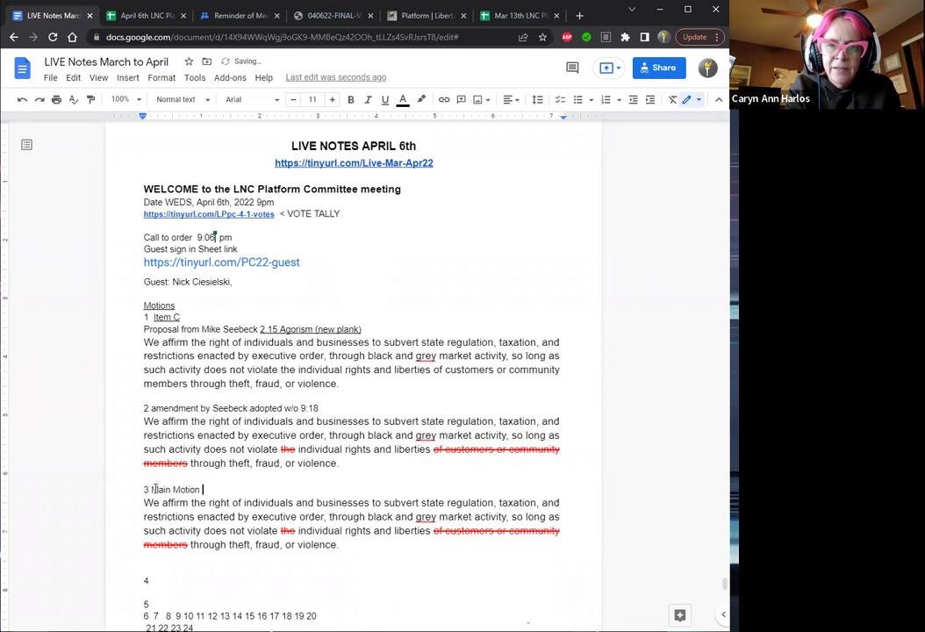
text(ende)
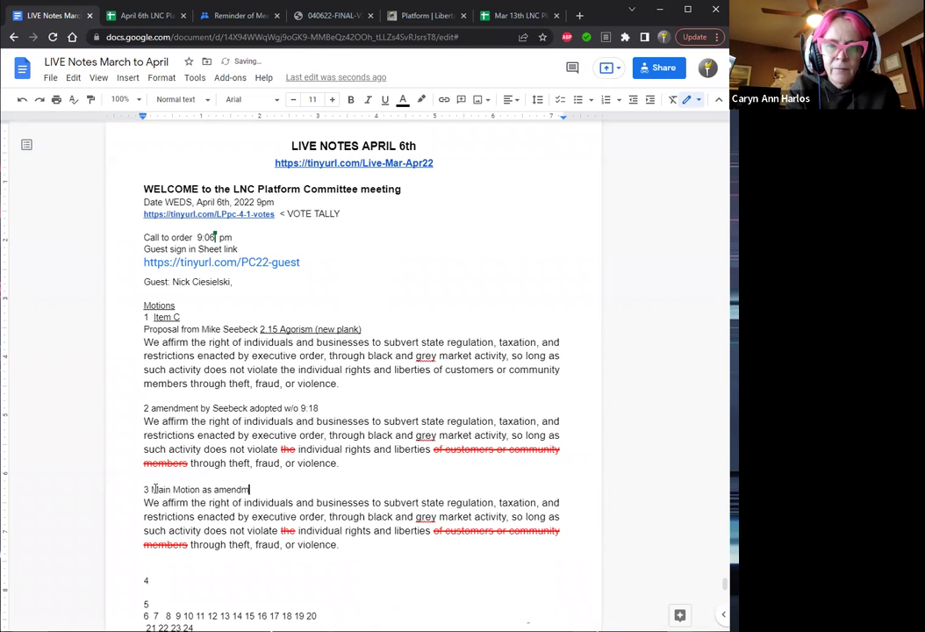
text(d)
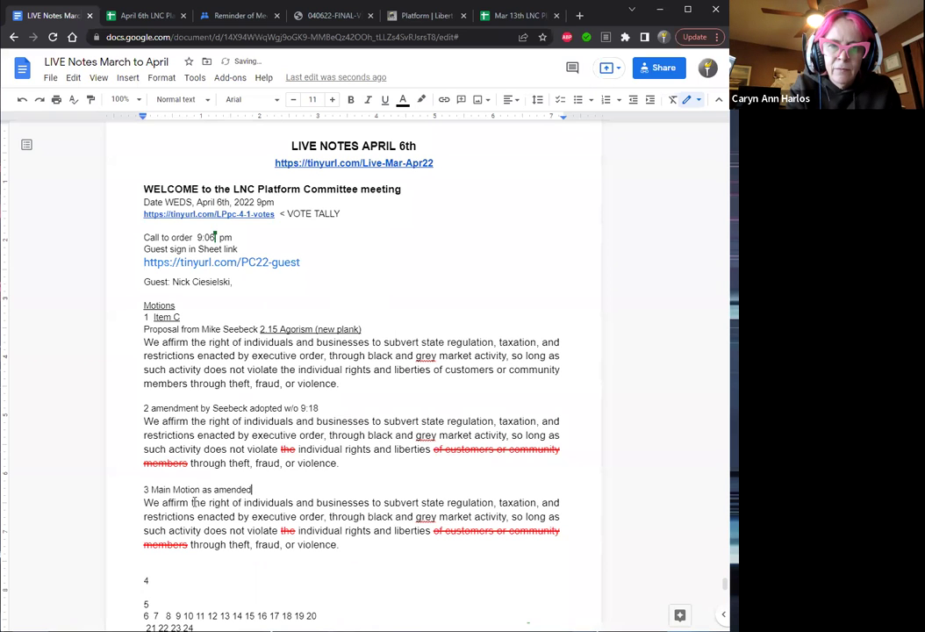
click(431, 531)
Delete the struck-out 'of customers or community members' and 'the' from item 3's motion text.
key(shift+Down)
key(shift+Left)
key(shift+Left)
key(shift+Left)
key(shift+Left)
key(shift+Left)
key(shift+Left)
key(shift+Left)
key(shift+Left)
key(shift+Left)
key(shift+Left)
key(shift+Left)
key(shift+Left)
key(shift+Left)
key(shift+Left)
key(shift+Left)
key(shift+Left)
key(shift+Left)
key(shift+Left)
key(shift+Left)
key(shift+Left)
key(shift+Left)
key(shift+Left)
key(shift+Left)
key(shift+Left)
key(shift+Left)
key(shift+Left)
key(shift+Left)
key(shift+Left)
key(shift+Left)
key(shift+Left)
key(shift+Left)
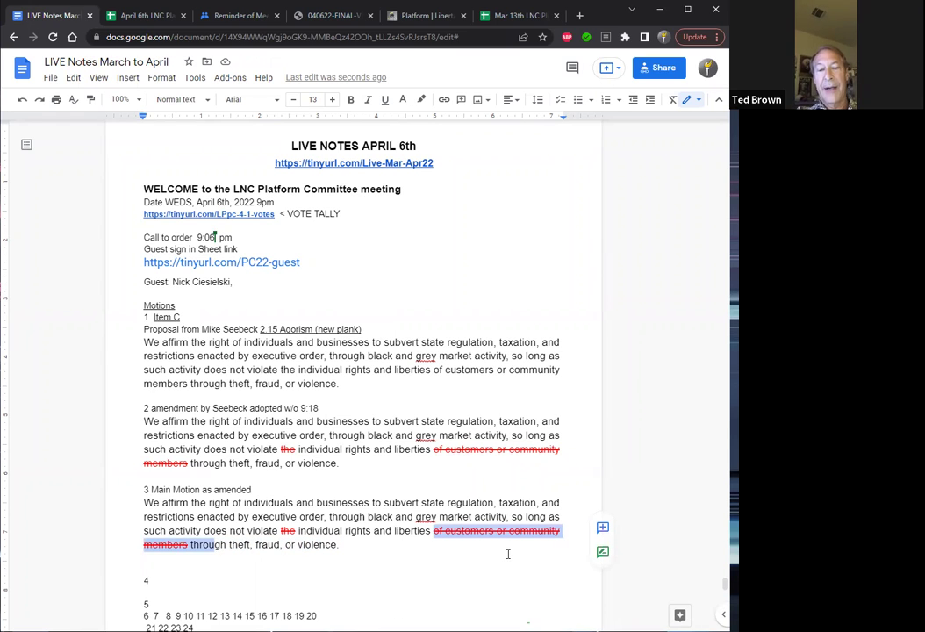
key(shift+Left)
key(shift+Left)
key(shift+Left)
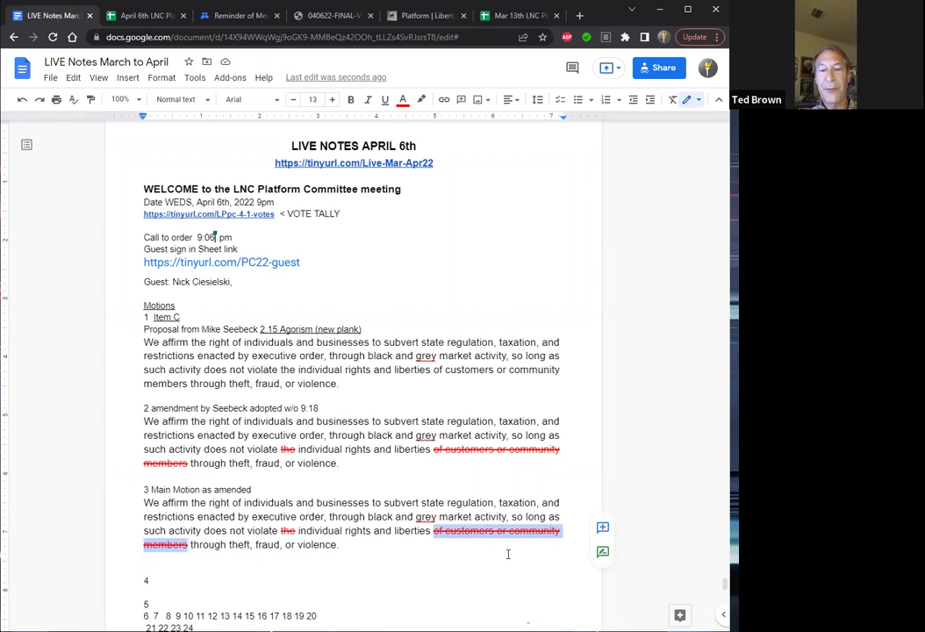
key(BackSpace)
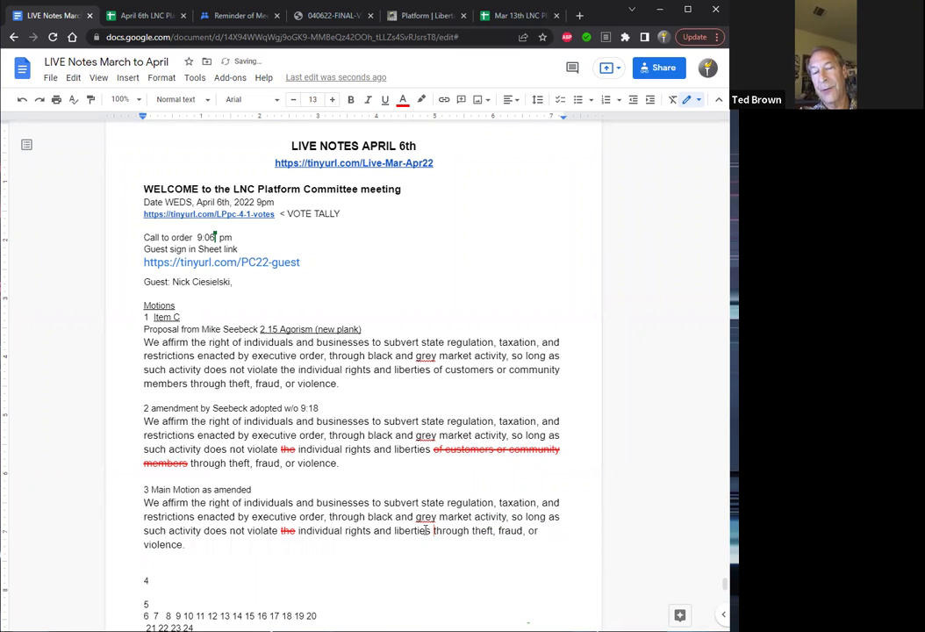
click(296, 530)
key(BackSpace)
key(BackSpace)
key(BackSpace)
key(BackSpace)
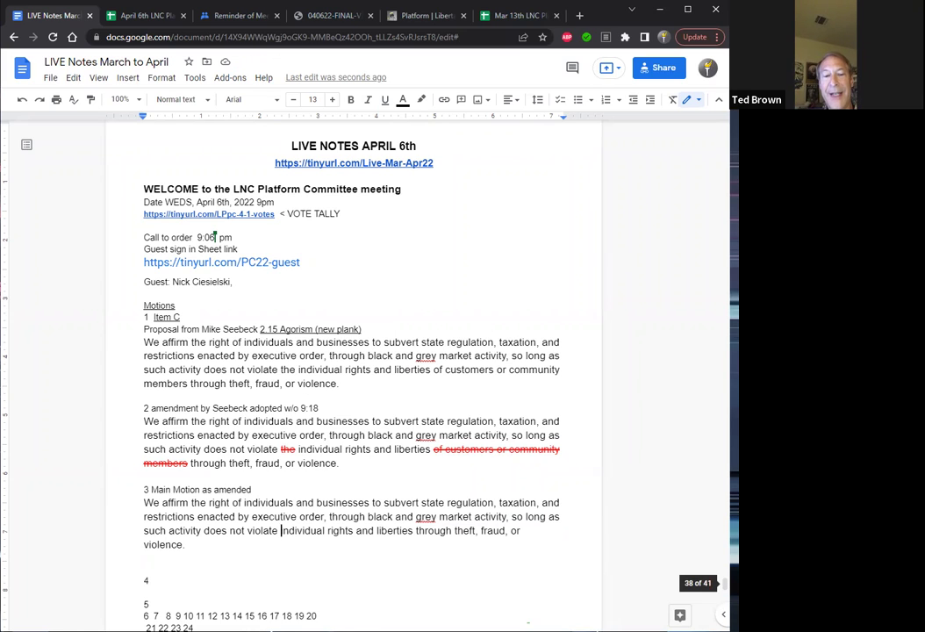
scroll(725, 583, down, 3)
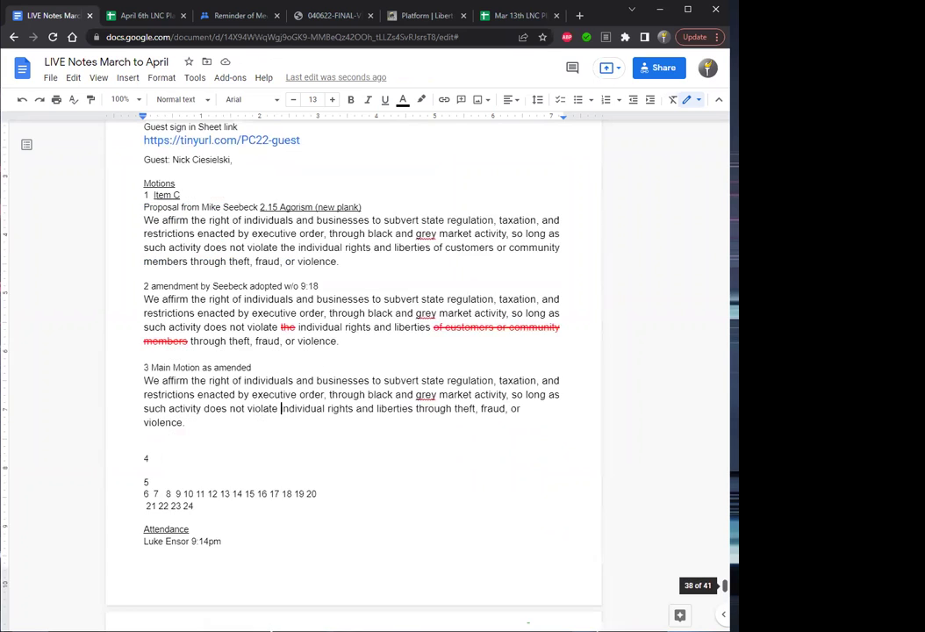
scroll(725, 586, up, 3)
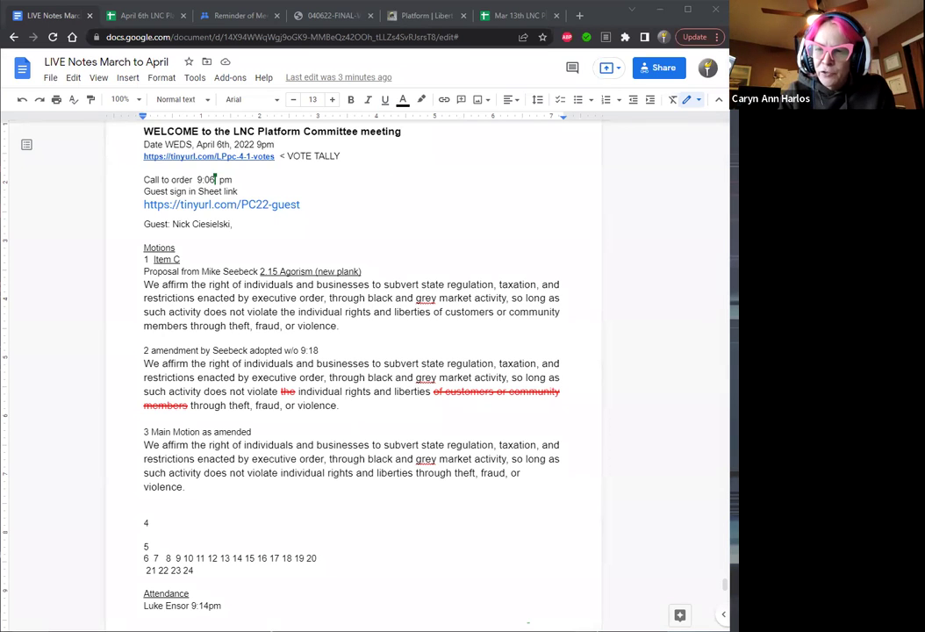
double_click(167, 521)
Add an 'Amendment by' heading naming the moving member under item 4.
click(168, 521)
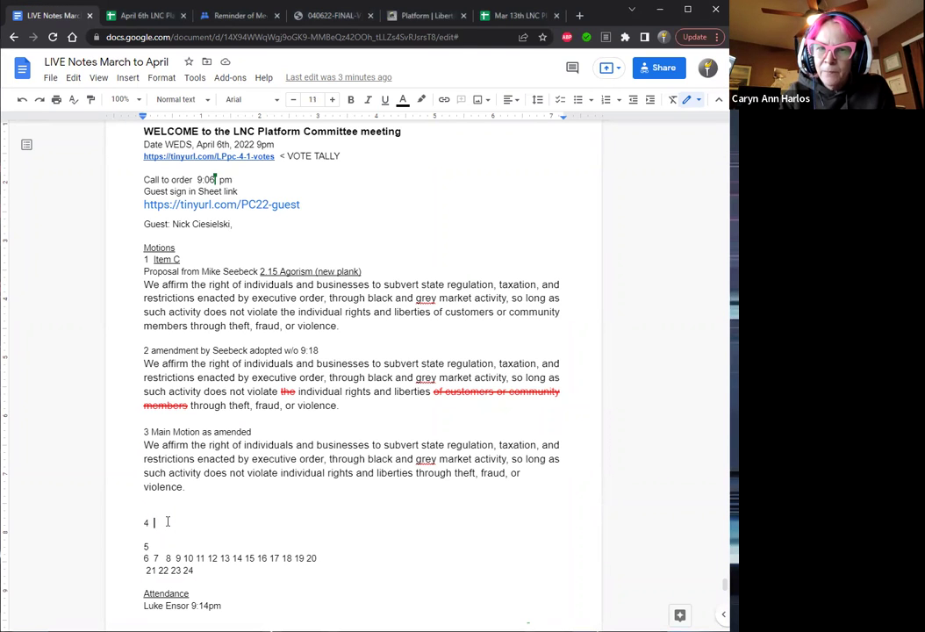
key(Return)
text(Amen)
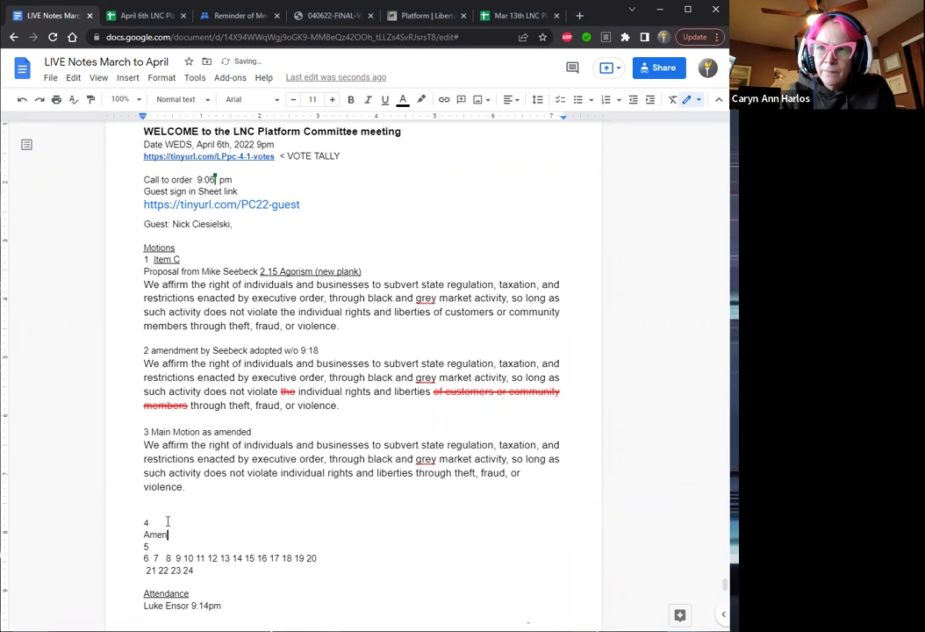
text(dment)
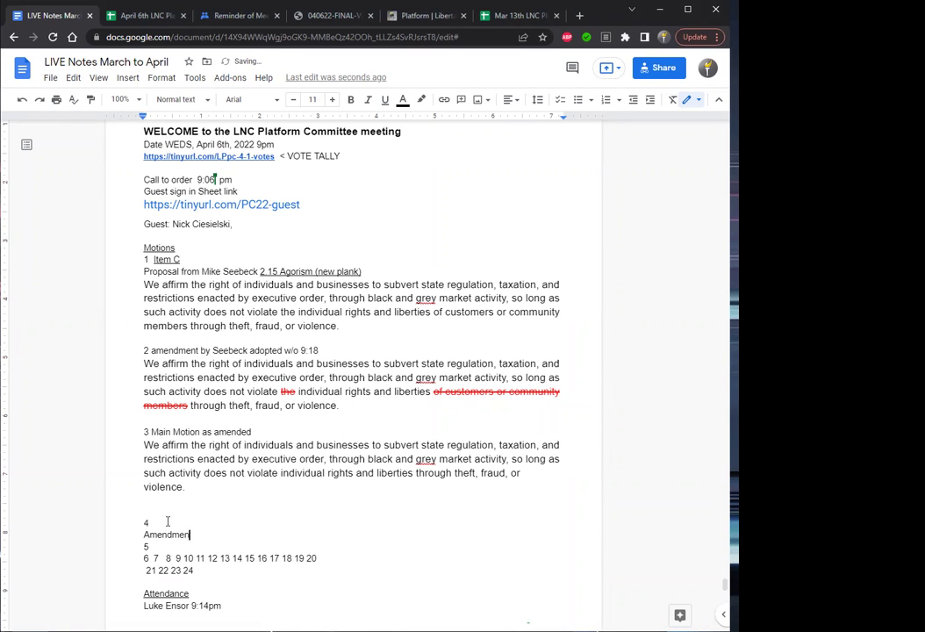
text( by B)
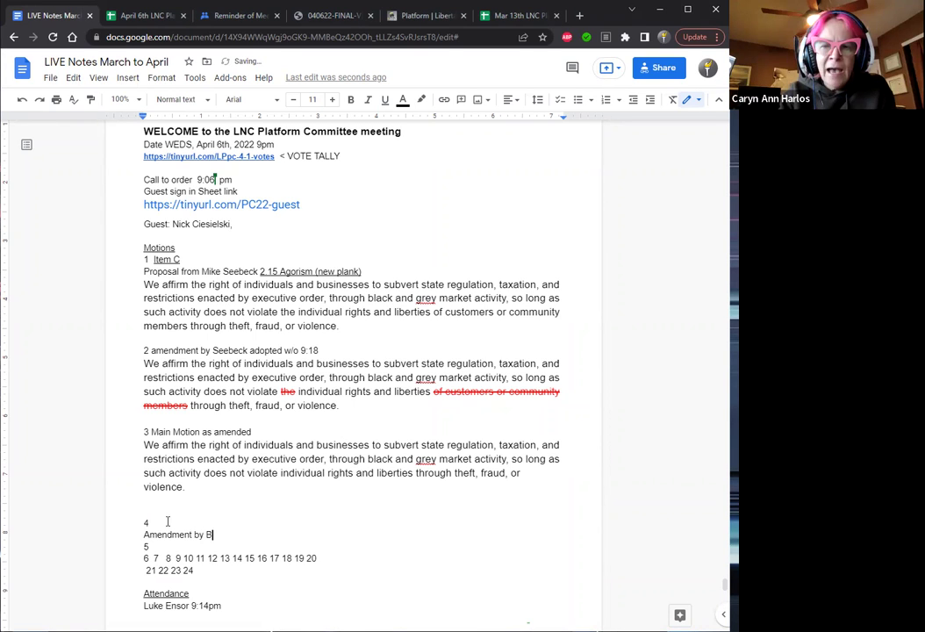
text(rown)
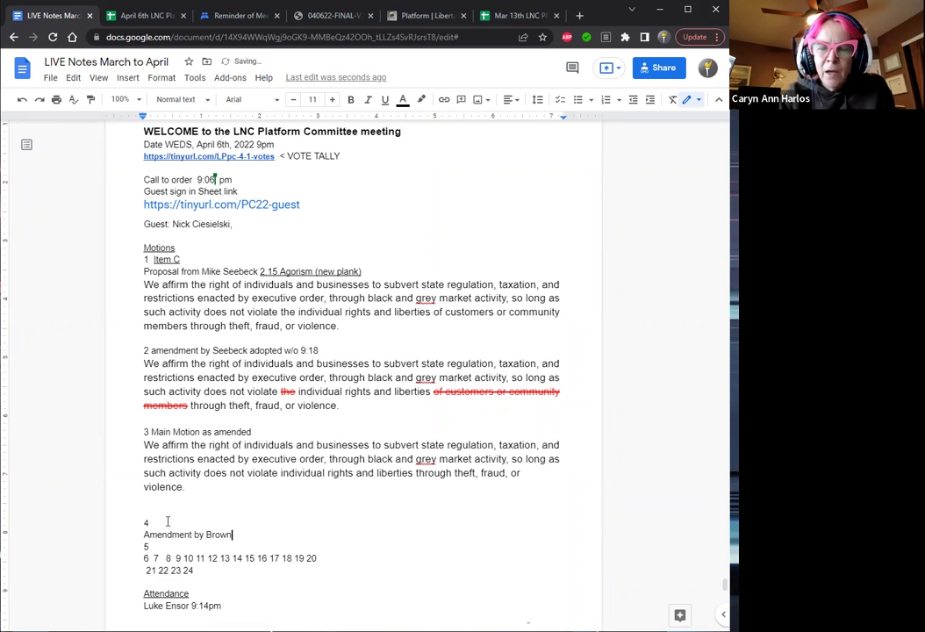
key(Return)
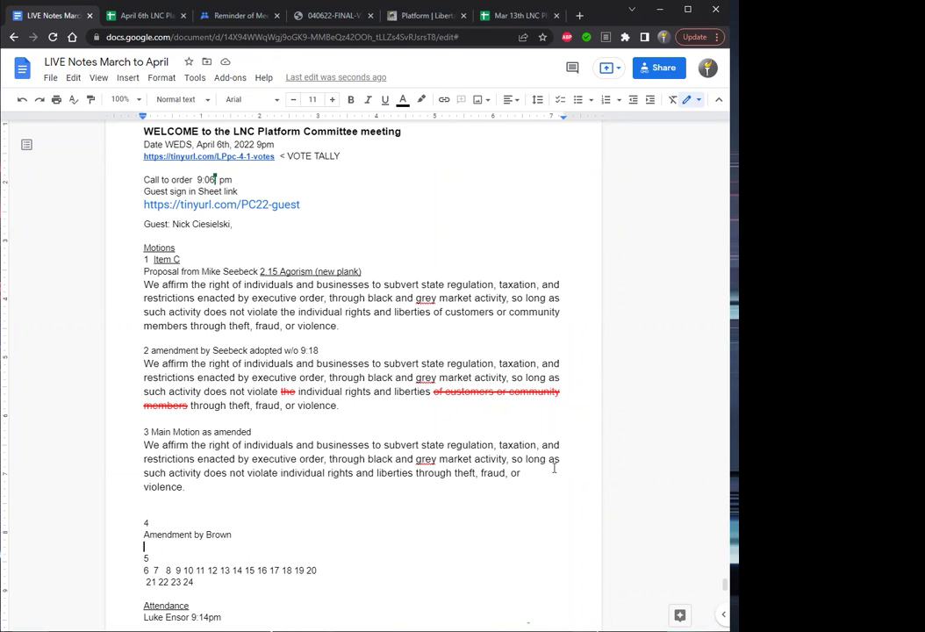
Copy the Main Motion text and tidy item 4's heading line and the blank lines below it.
drag(193, 487, 143, 453)
key(ctrl+c)
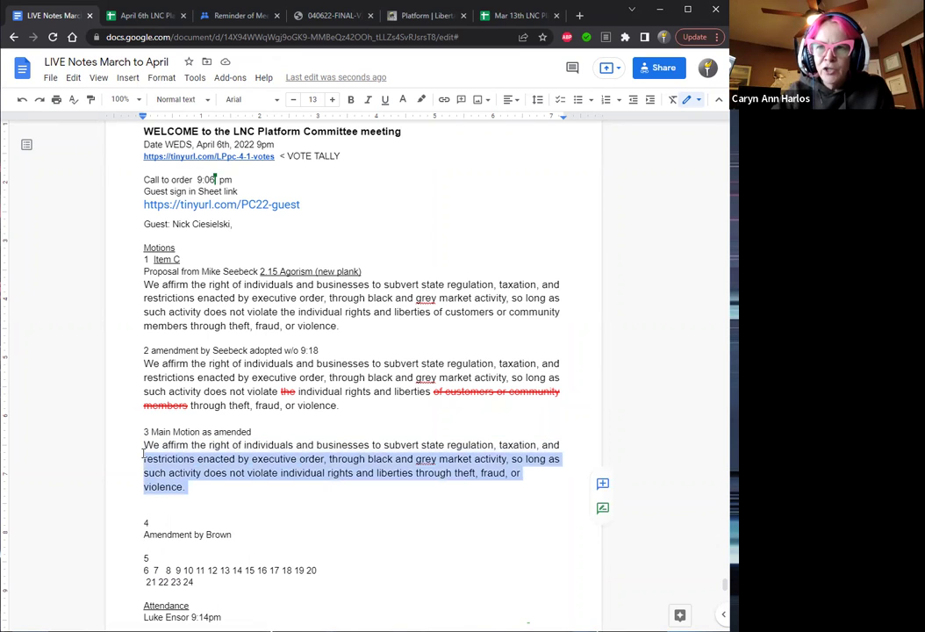
key(Down)
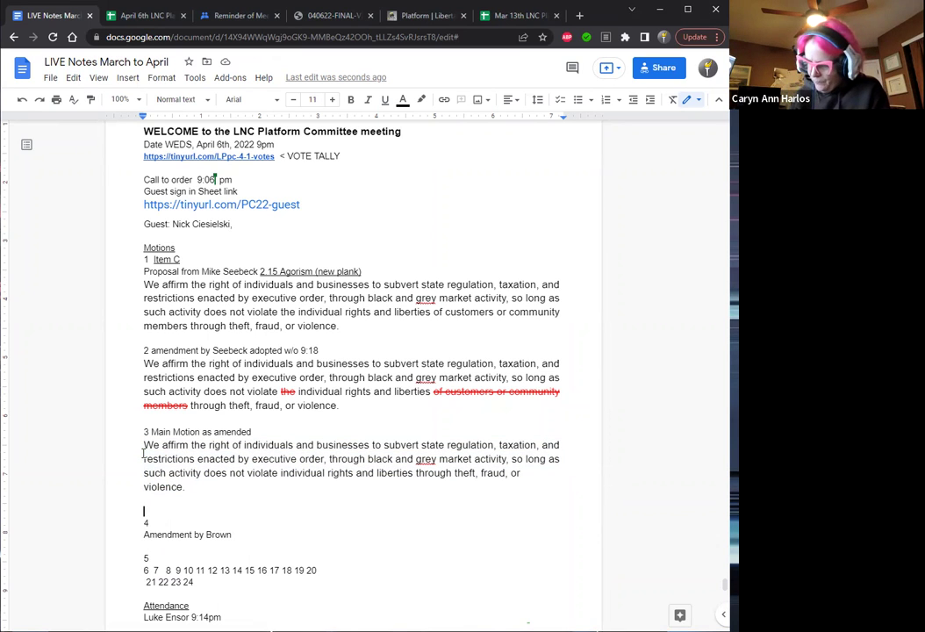
key(Down)
key(End)
key(Delete)
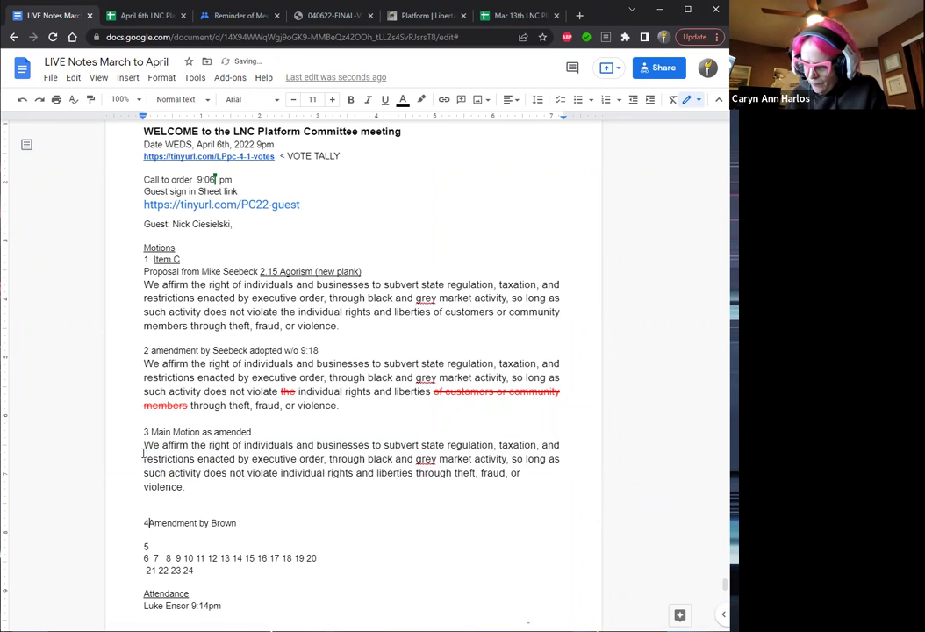
key(Down)
key(Return)
key(Return)
key(Up)
key(Up)
Paste the Main Motion under item 4, replacing the partial copy with the full paragraph.
key(ctrl+v)
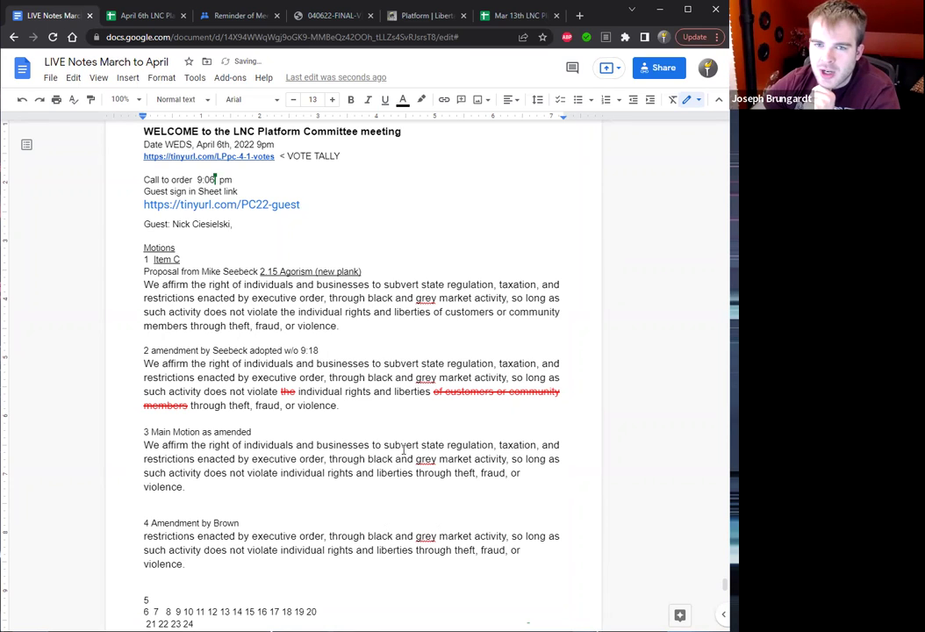
click(397, 548)
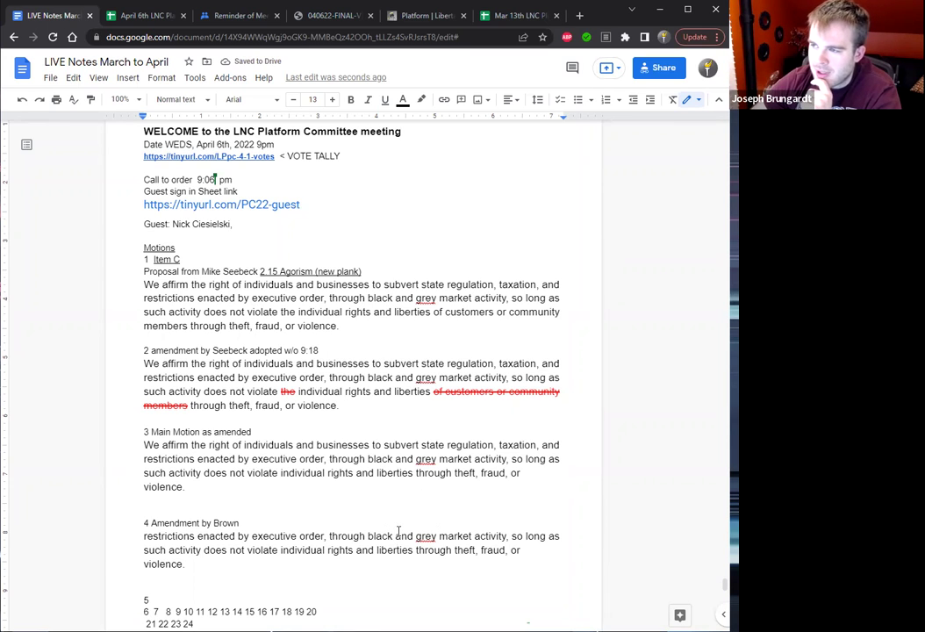
key(Left)
key(Left)
key(Left)
key(Left)
key(Left)
key(Left)
key(Left)
key(Left)
key(Left)
key(Left)
key(Left)
key(Left)
key(Left)
key(Left)
key(Left)
key(Left)
key(Left)
key(Left)
key(Left)
key(Left)
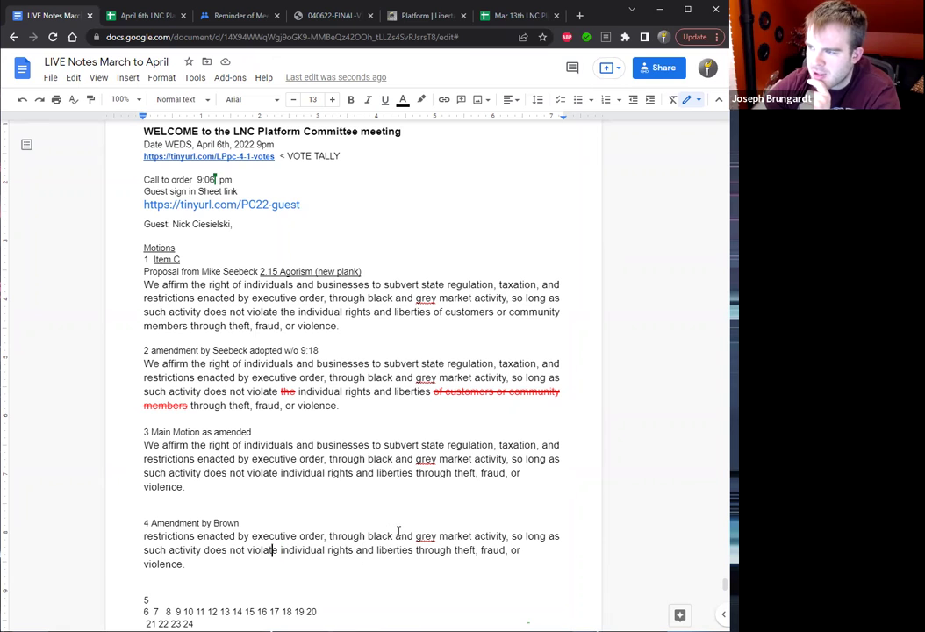
key(Up)
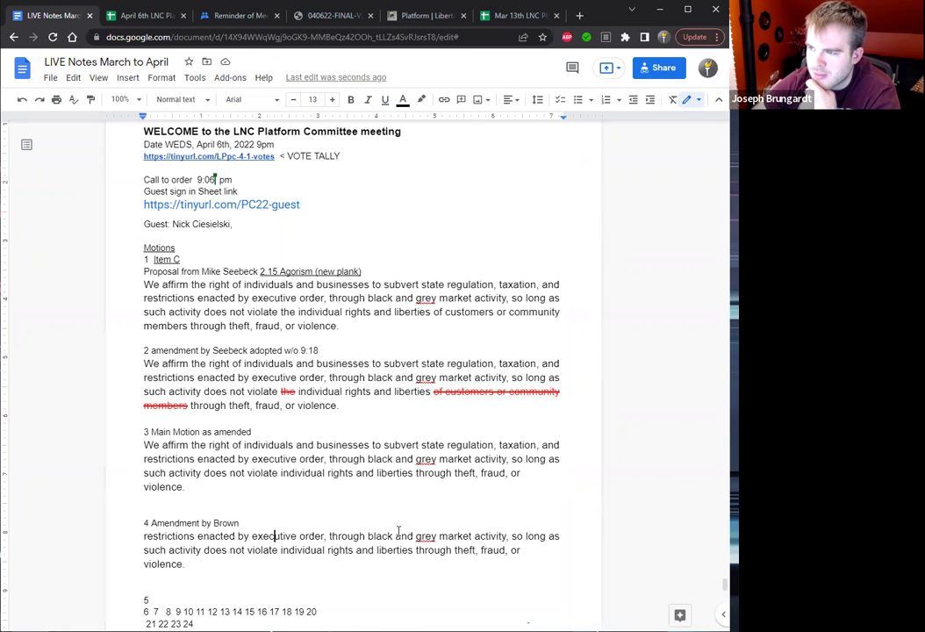
drag(191, 488, 139, 449)
key(ctrl+c)
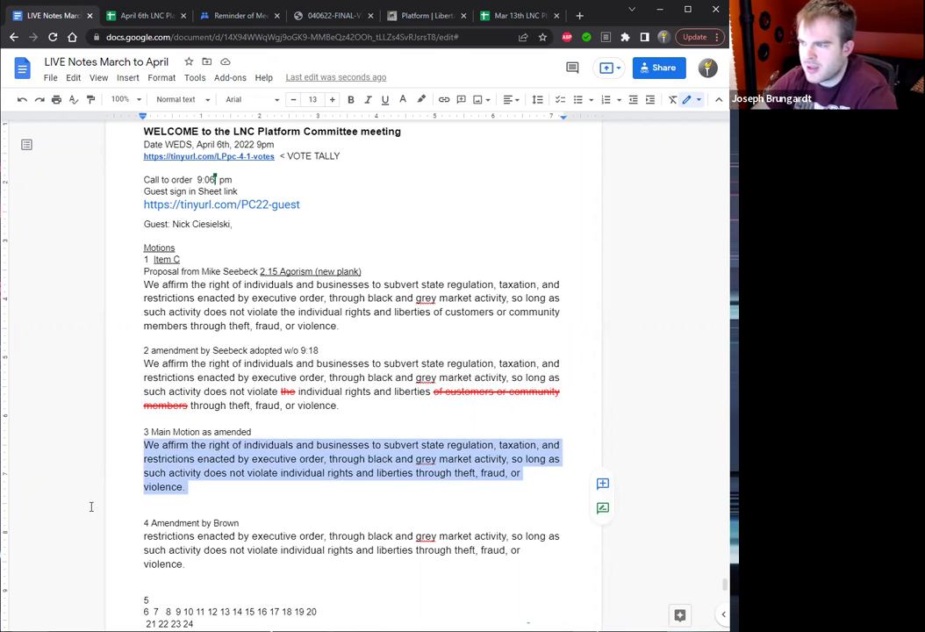
click(144, 536)
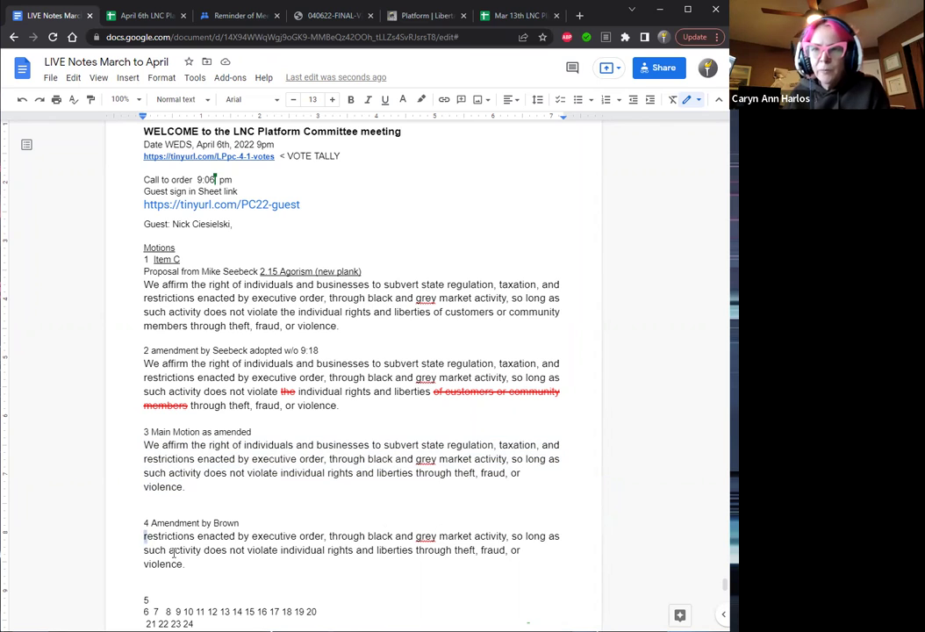
drag(144, 536, 205, 570)
key(ctrl+v)
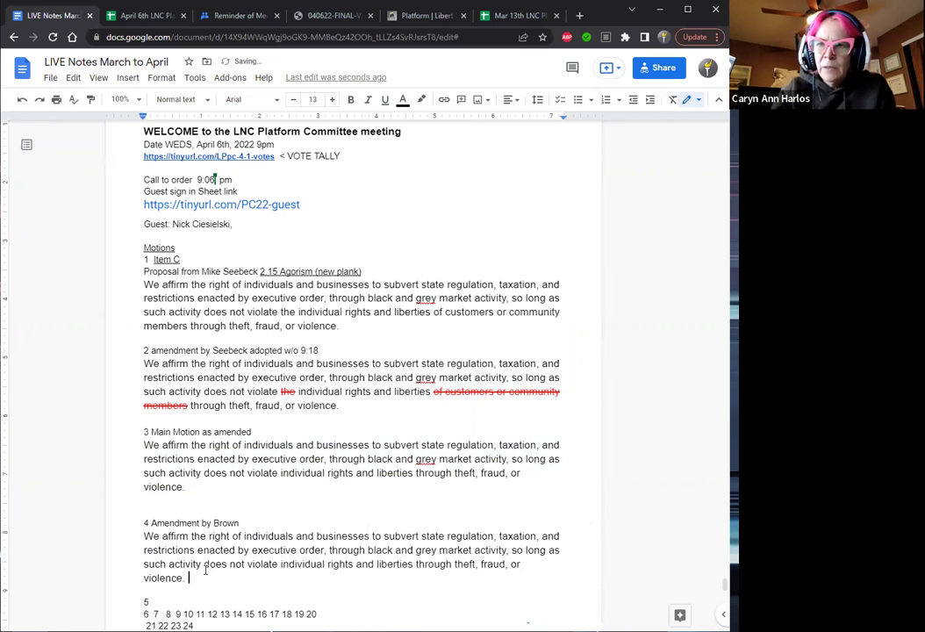
Insert an underlined 'or' after 'taxation,' in item 4 and strike through 'and'.
click(541, 538)
text(or)
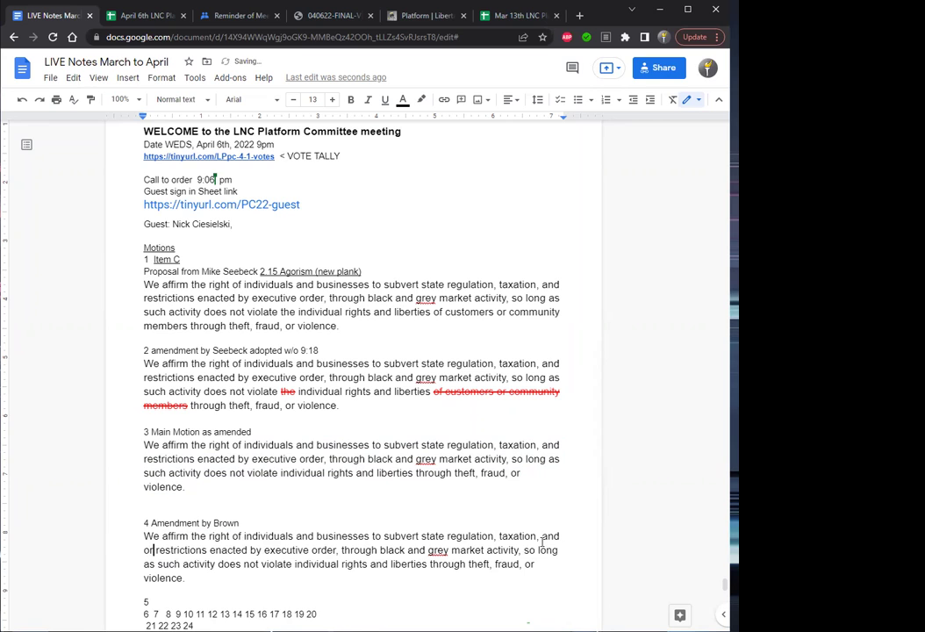
key(ctrl+shift+Left)
key(ctrl+u)
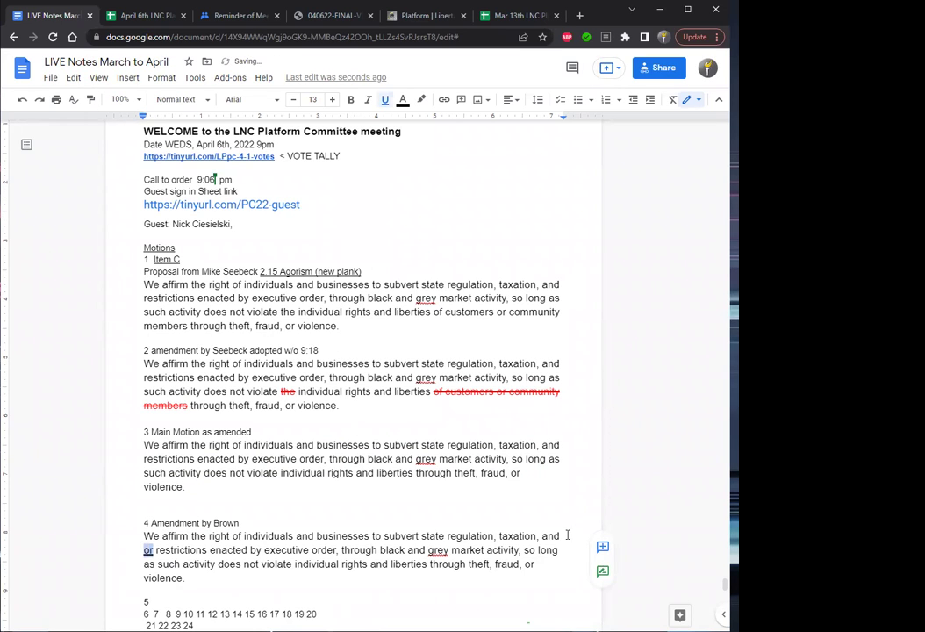
drag(560, 536, 544, 537)
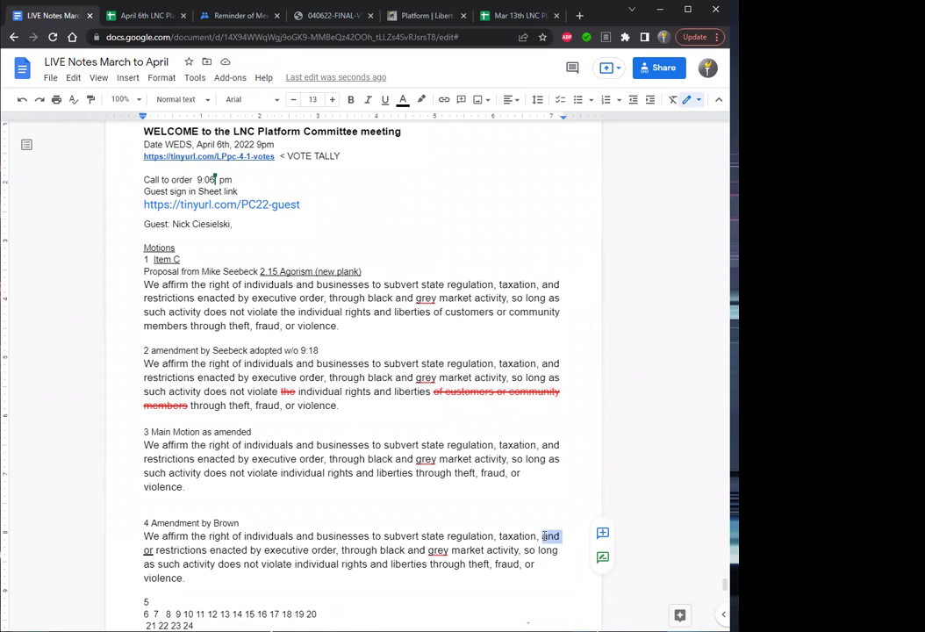
key(alt+shift+5)
Colour the struck-out 'and' red and the inserted 'or' blue.
click(402, 101)
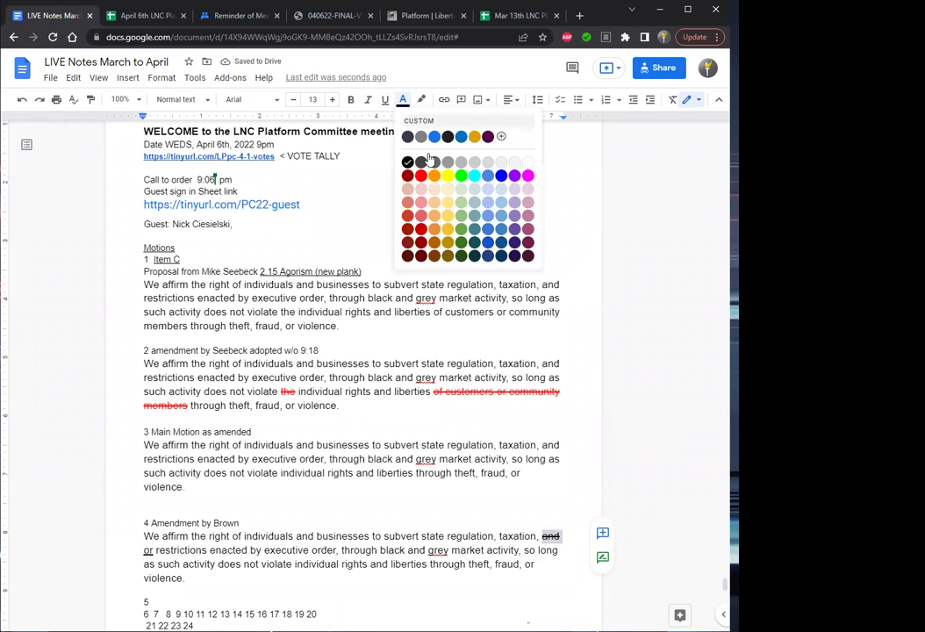
click(422, 176)
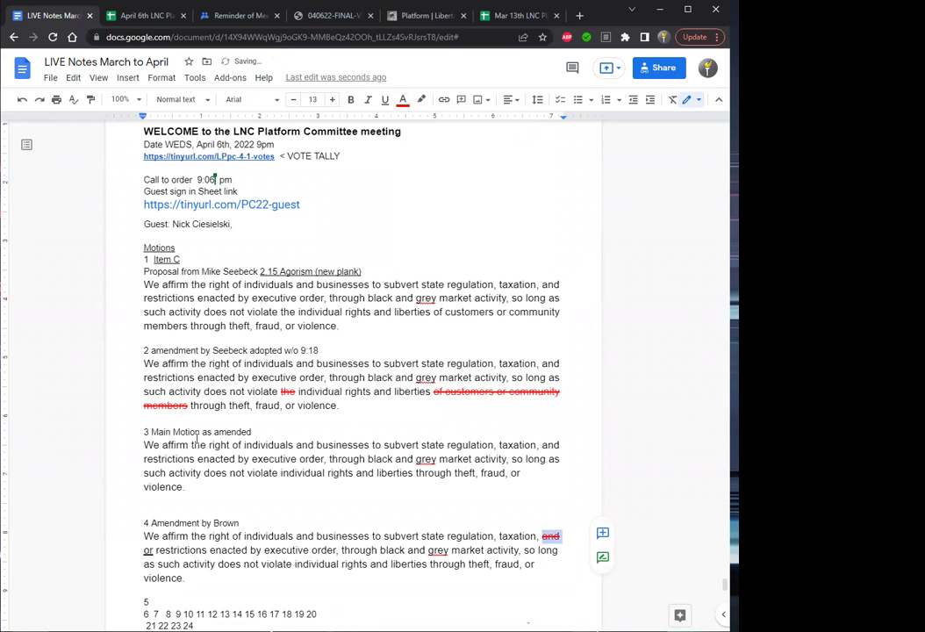
click(154, 551)
drag(155, 551, 145, 551)
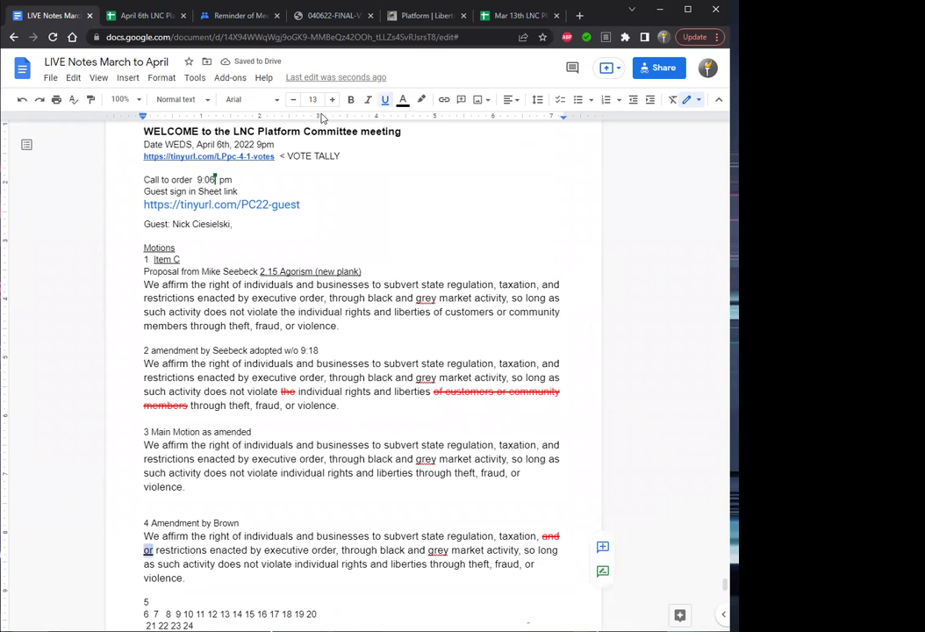
click(402, 100)
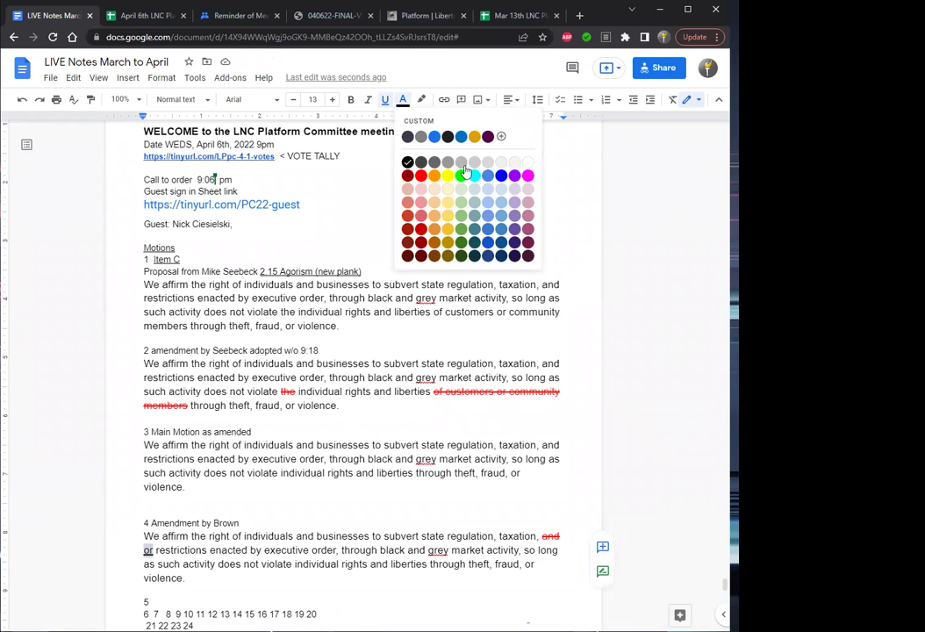
click(504, 176)
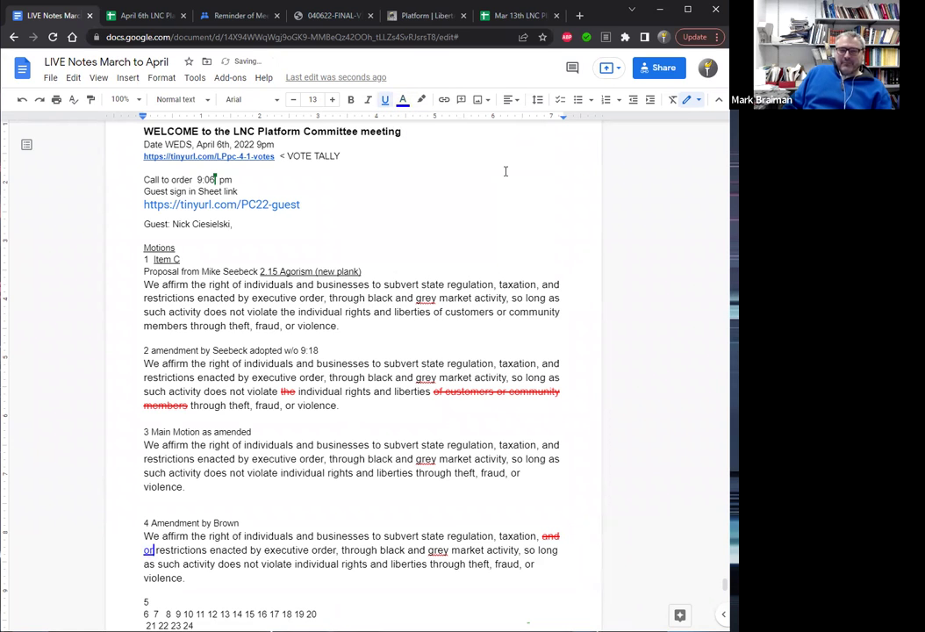
Add 'passed 9:23 w/o' to the amendment 4 heading.
click(264, 522)
text(passed)
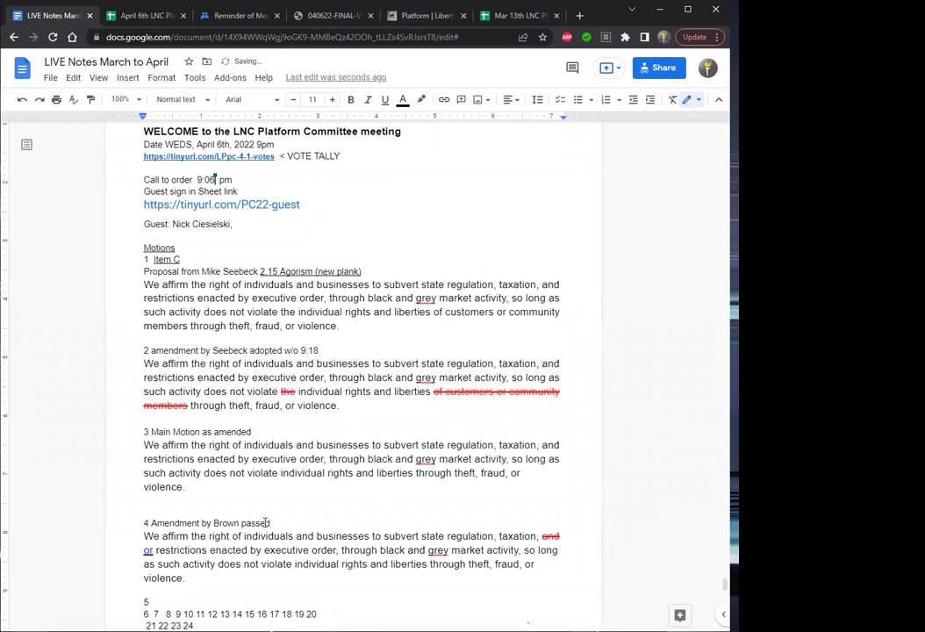
text( 9:23 w/o)
key(Down)
key(Down)
key(Down)
key(Down)
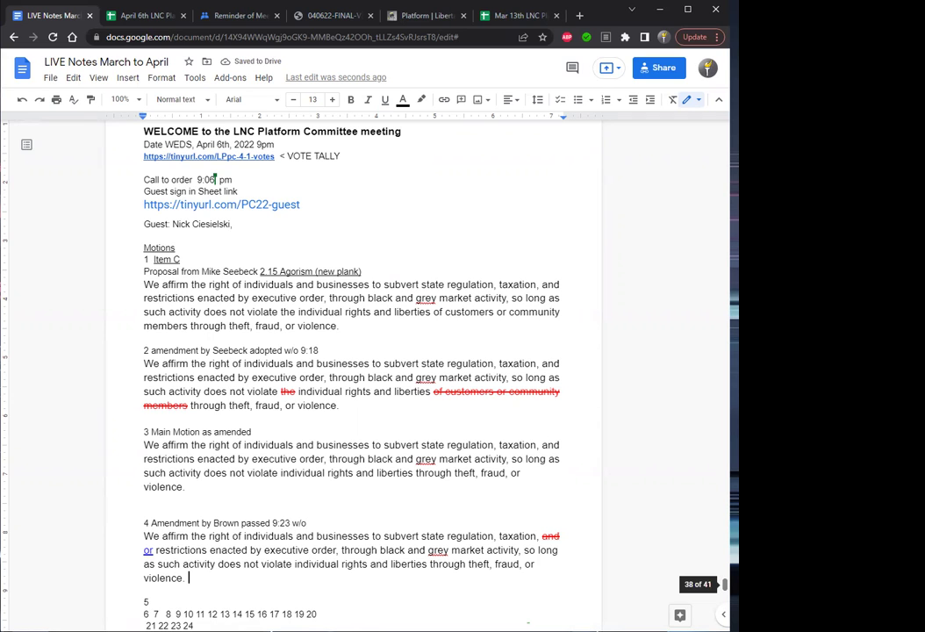
Push item 5 onto the next page with blank lines beneath it.
scroll(597, 482, down, 3)
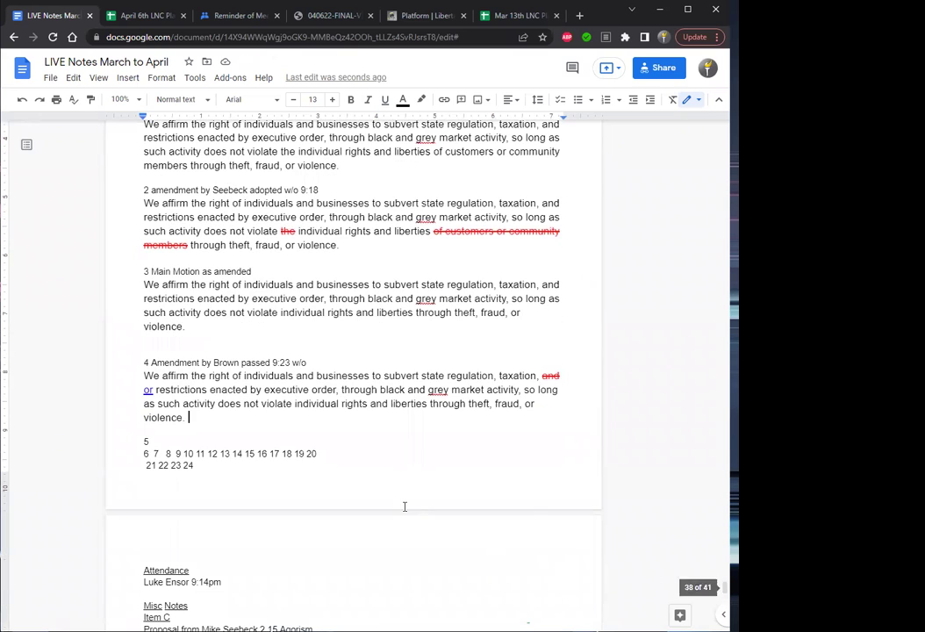
click(148, 442)
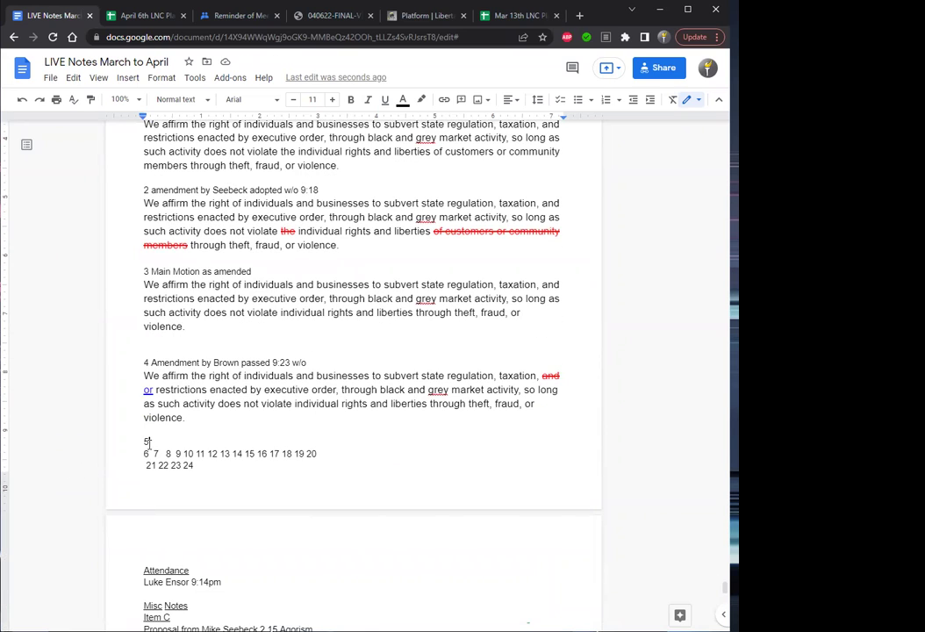
key(Return)
key(Return)
key(Return)
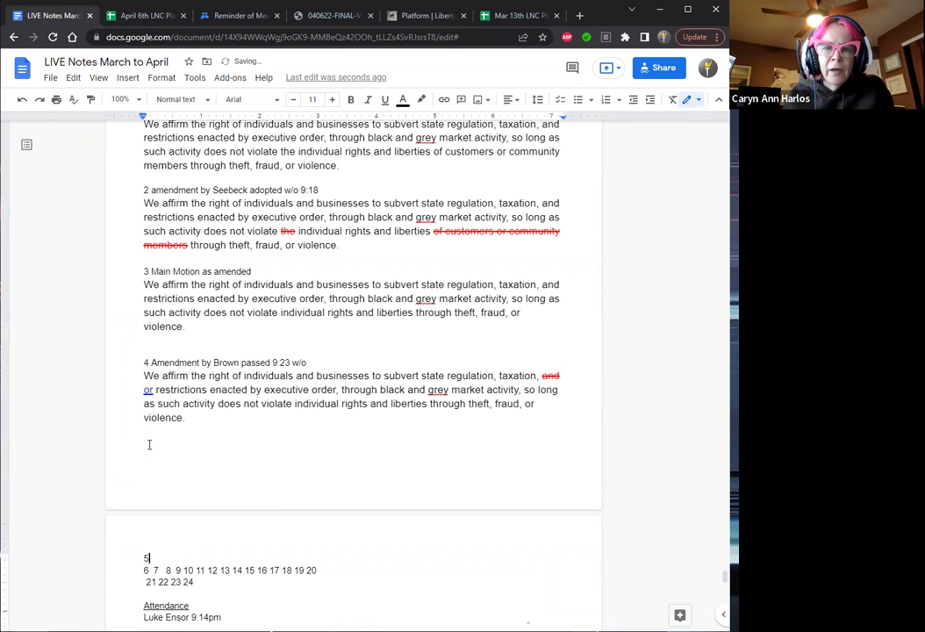
key(Return)
key(Return)
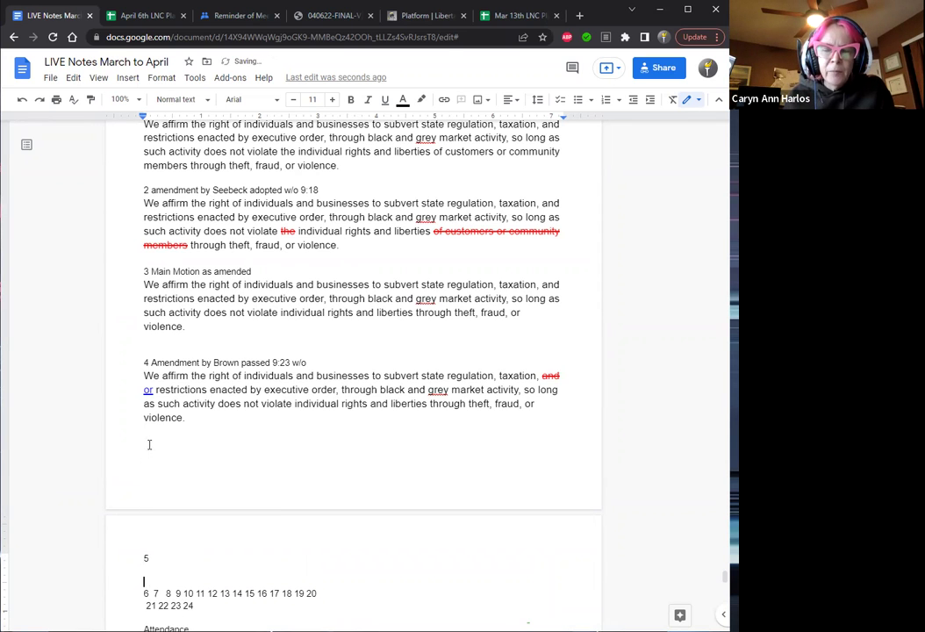
key(Up)
key(Up)
key(End)
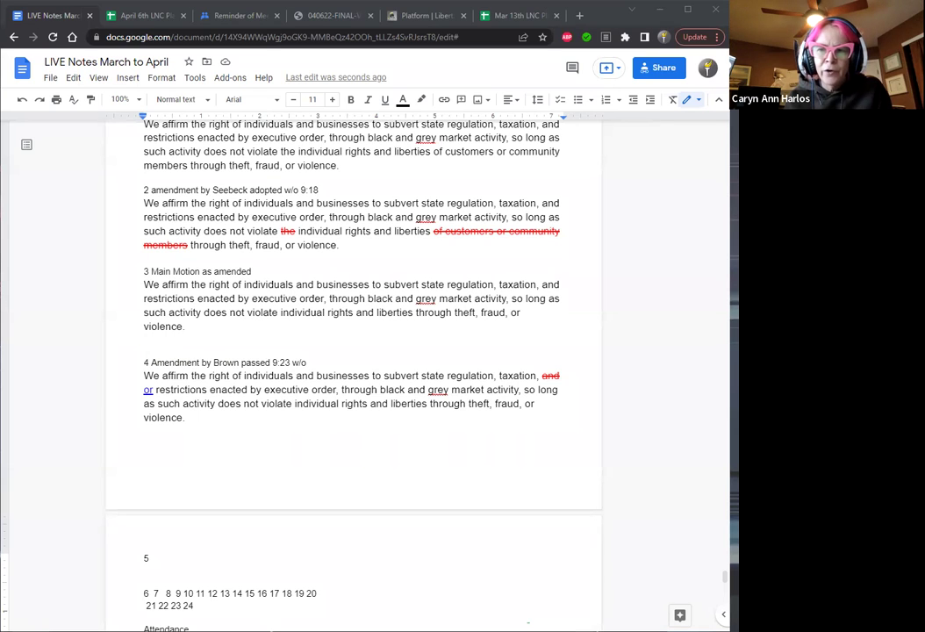
Paste 'subvert state economic controls' below item 5, lowercasing 'State'.
click(168, 574)
text(subvert State economic controls)
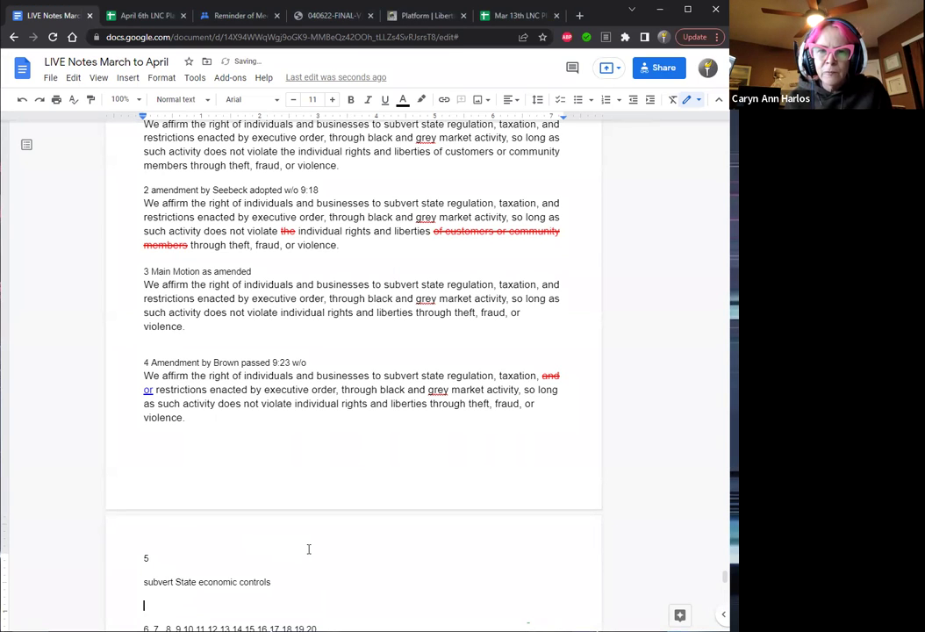
key(Up)
key(Right)
key(Right)
key(Right)
key(Right)
key(Right)
key(Right)
key(Right)
key(Right)
key(Right)
key(BackSpace)
text(s)
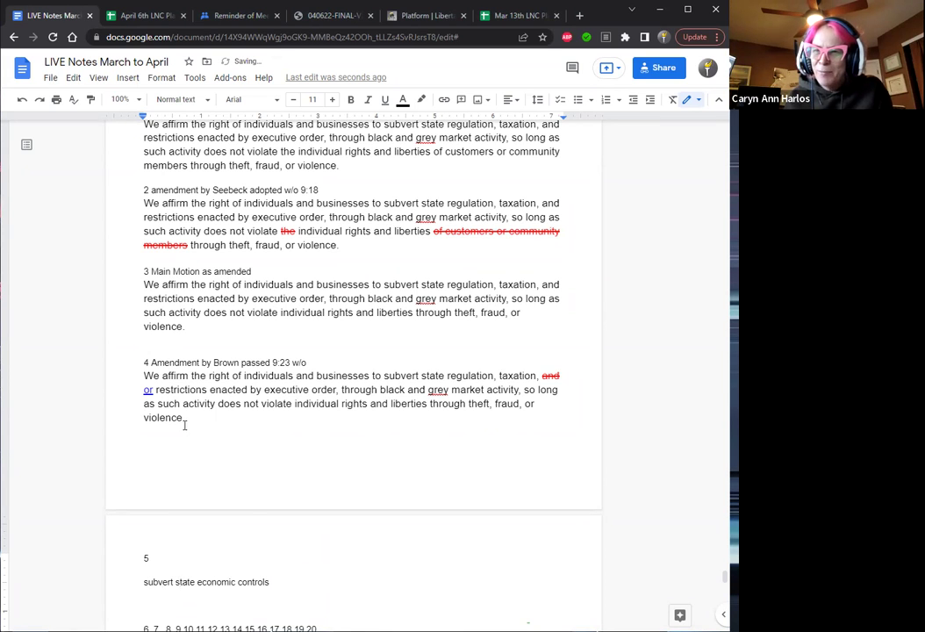
Copy amendment 4's motion text, write the mover's name plus 'moves' after 5, and paste the motion below.
drag(185, 419, 145, 378)
key(ctrl+c)
key(ctrl+shift+period)
key(ctrl+shift+period)
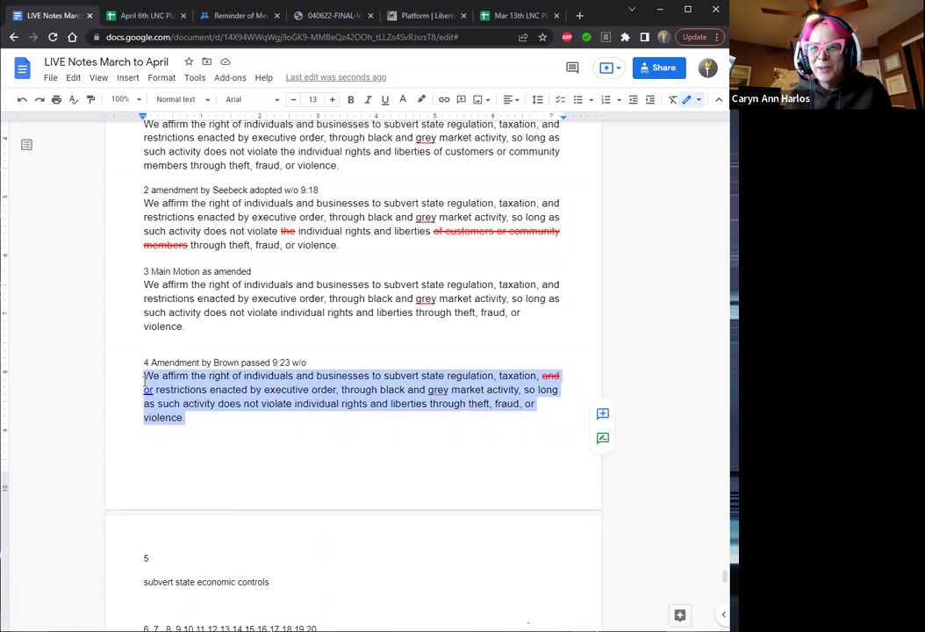
click(155, 564)
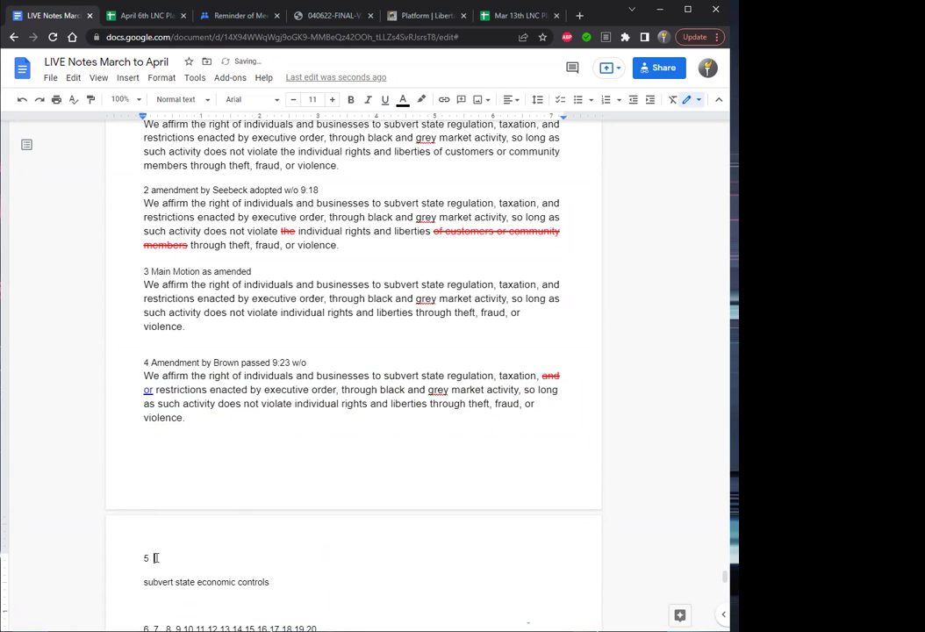
text(Censor)
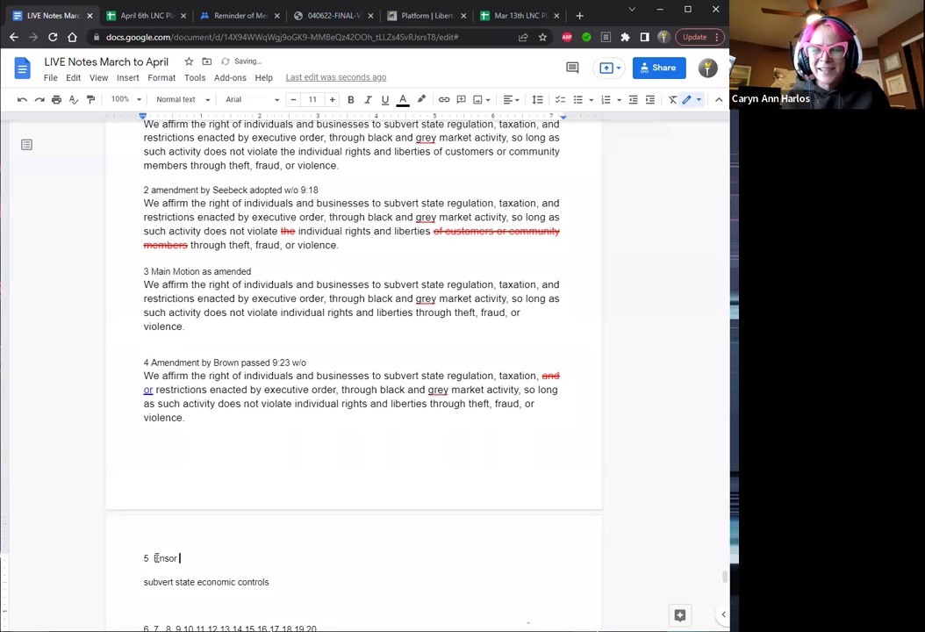
text( moves)
key(Down)
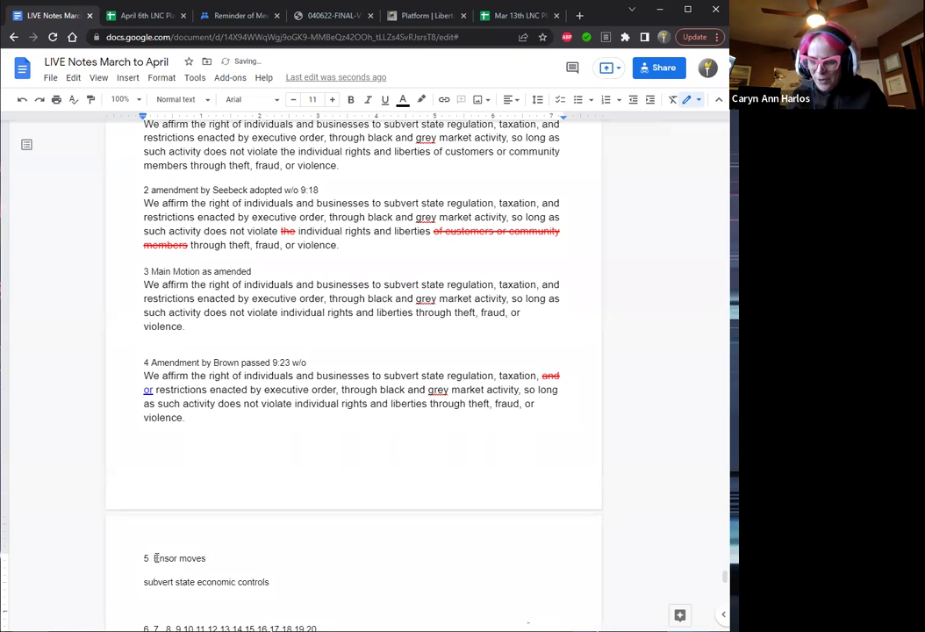
key(ctrl+v)
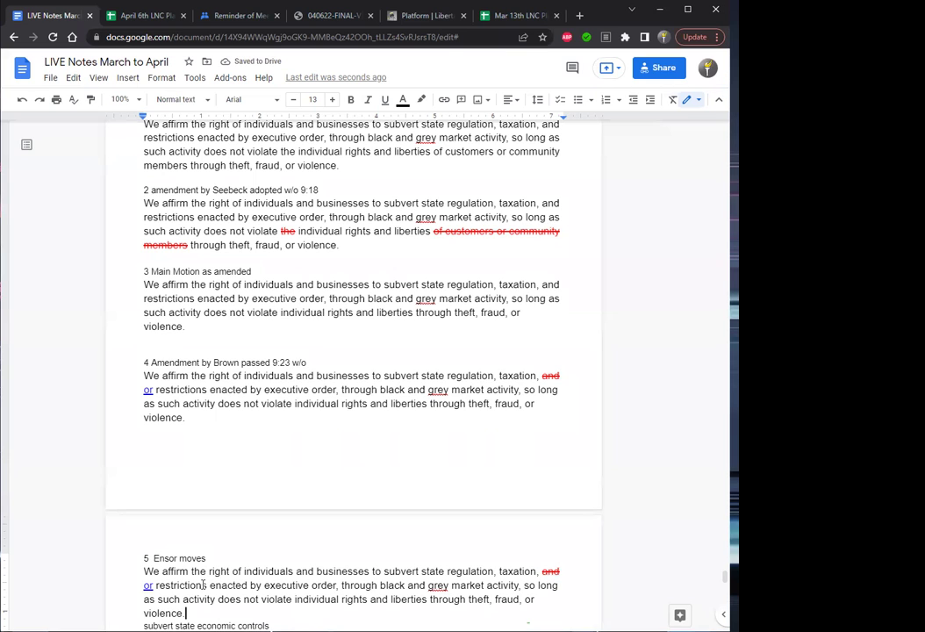
Replace the old 'and'/'or' markup after 'taxation,' with plain 'or' and select the wording to replace.
key(Left)
key(Left)
key(Left)
key(Left)
key(Left)
key(Left)
key(Up)
key(Right)
key(Right)
key(Right)
key(Right)
key(Right)
key(Right)
key(Right)
key(Right)
key(Right)
key(Right)
key(Right)
key(Right)
key(Right)
key(Right)
key(Right)
key(Right)
key(Right)
key(Right)
key(Right)
key(Right)
key(Right)
key(Right)
key(Right)
key(Right)
key(Right)
key(Right)
key(Right)
key(Right)
key(Right)
key(Right)
click(543, 571)
key(Delete)
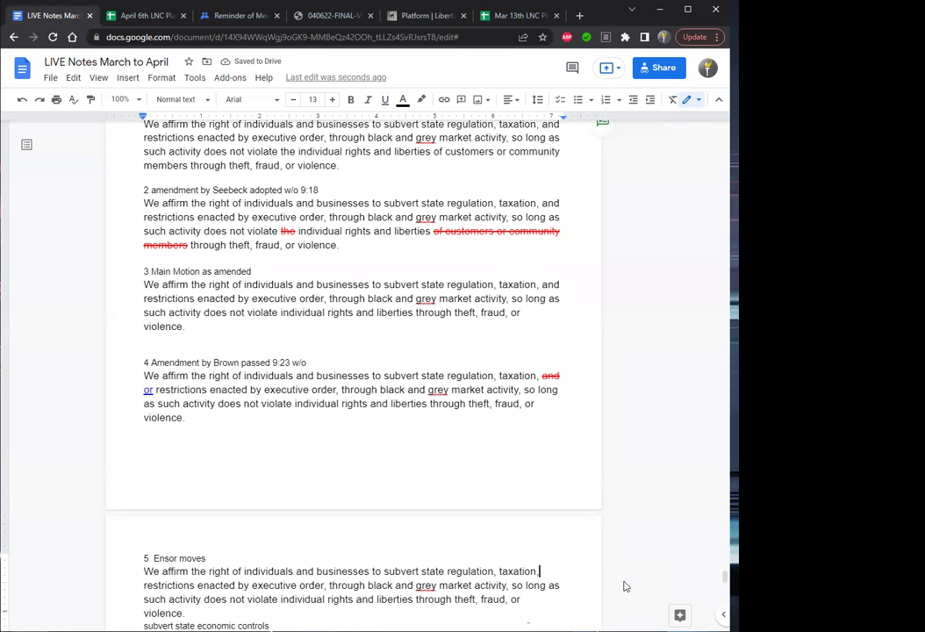
text(or)
key(Down)
key(Left)
key(Left)
key(Left)
key(Left)
key(Left)
key(Left)
key(Left)
key(Left)
key(Left)
key(Left)
key(Left)
key(Left)
key(Left)
key(Left)
key(Left)
key(Left)
key(Left)
key(Left)
key(Left)
key(Left)
key(Left)
key(Left)
key(Left)
key(Left)
key(shift+Up)
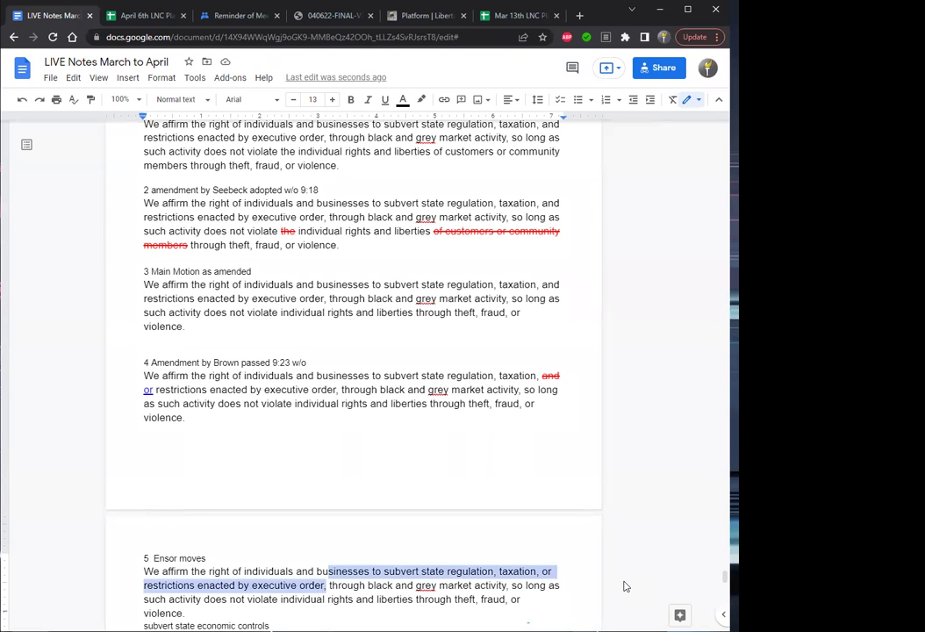
key(shift+Right)
key(shift+Right)
key(shift+Right)
key(shift+Right)
key(shift+Right)
key(shift+Right)
key(shift+Right)
key(shift+Right)
key(shift+Right)
key(shift+Right)
key(shift+Right)
key(shift+Right)
key(shift+Right)
key(shift+Right)
key(shift+Right)
key(shift+Right)
key(shift+Right)
key(shift+Right)
key(shift+Right)
key(shift+Right)
key(shift+Right)
key(shift+Right)
key(shift+Right)
key(shift+Right)
key(shift+Right)
key(shift+Right)
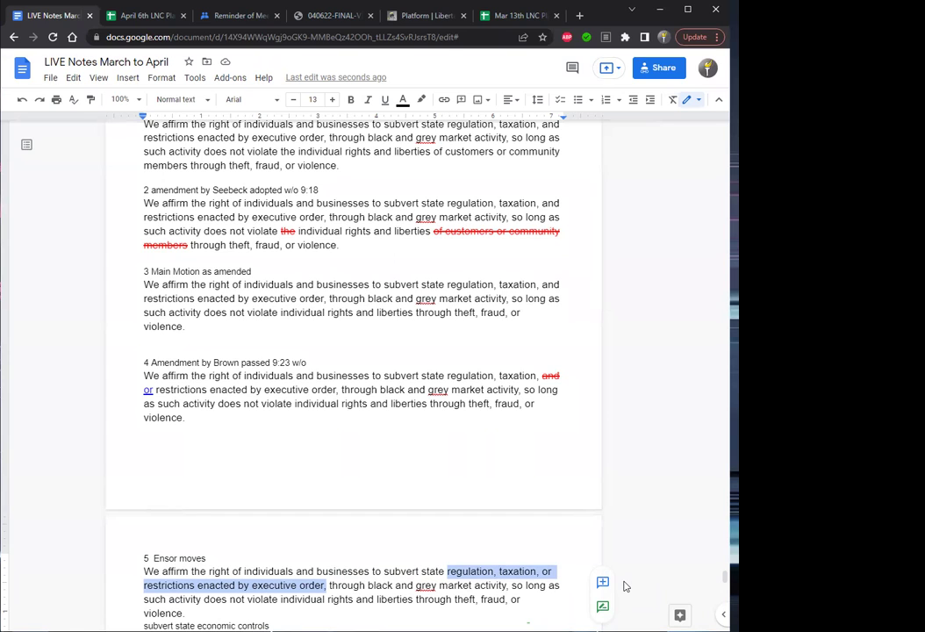
Strike through the replaced wording and move 'subvert state economic controls' in before 'through'.
key(alt+shift+5)
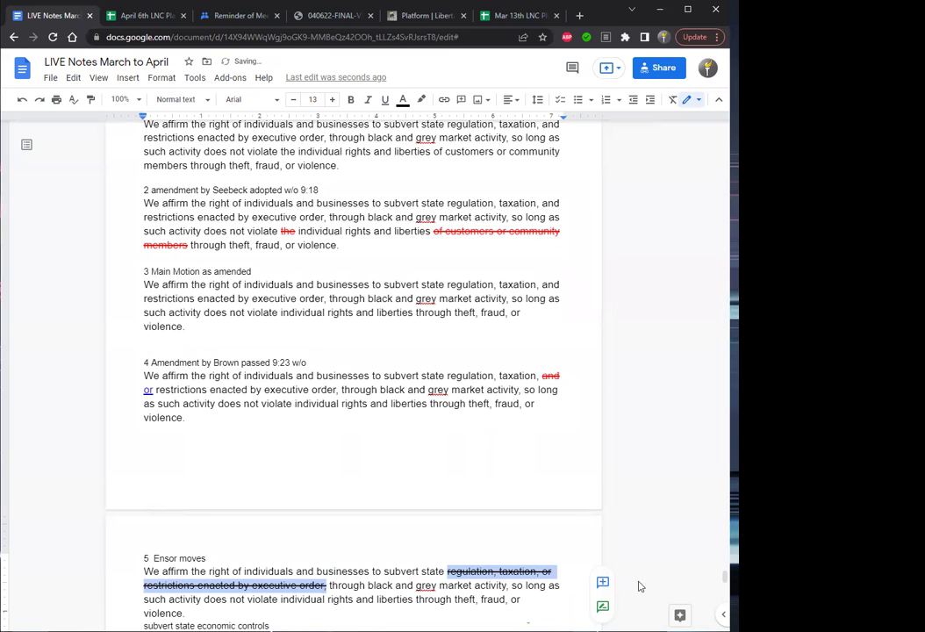
scroll(725, 577, down, 1)
scroll(725, 577, down, 2)
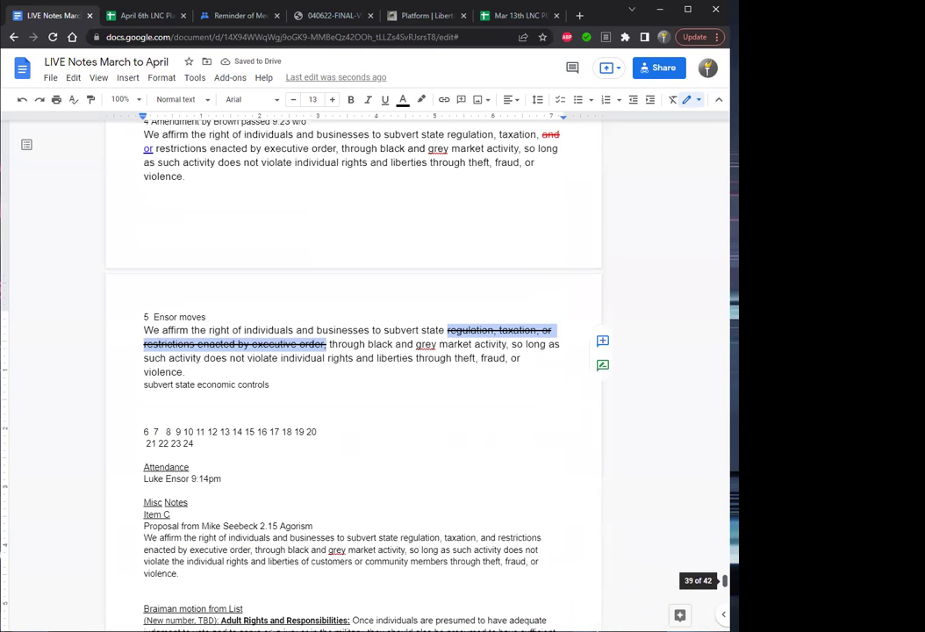
drag(278, 385, 142, 386)
key(ctrl+c)
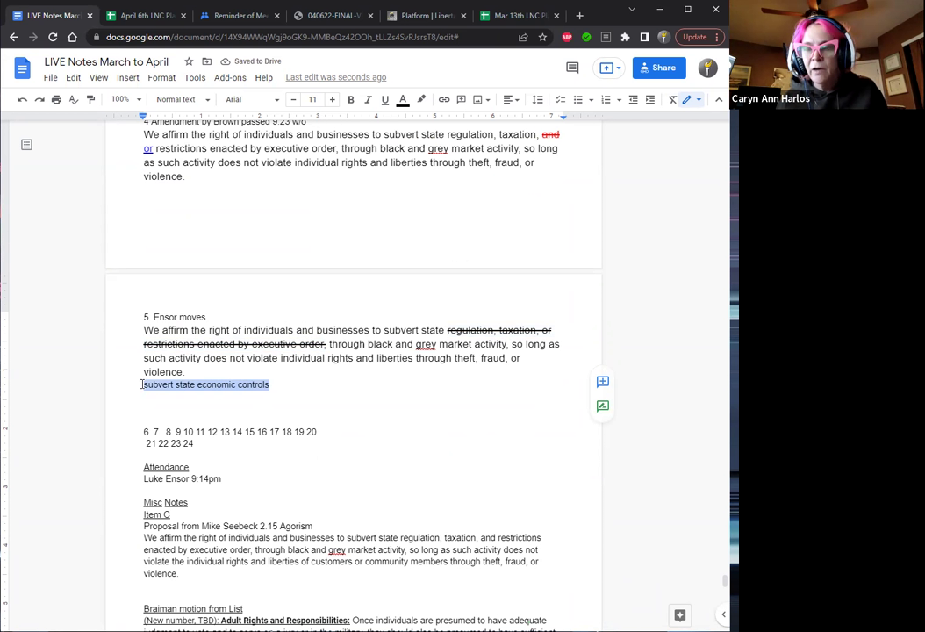
key(BackSpace)
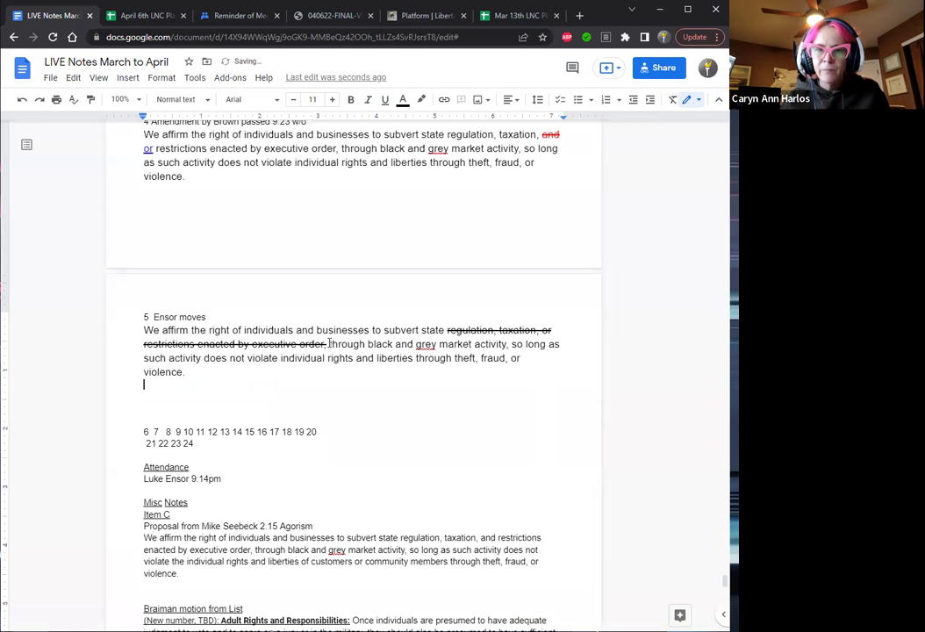
click(330, 344)
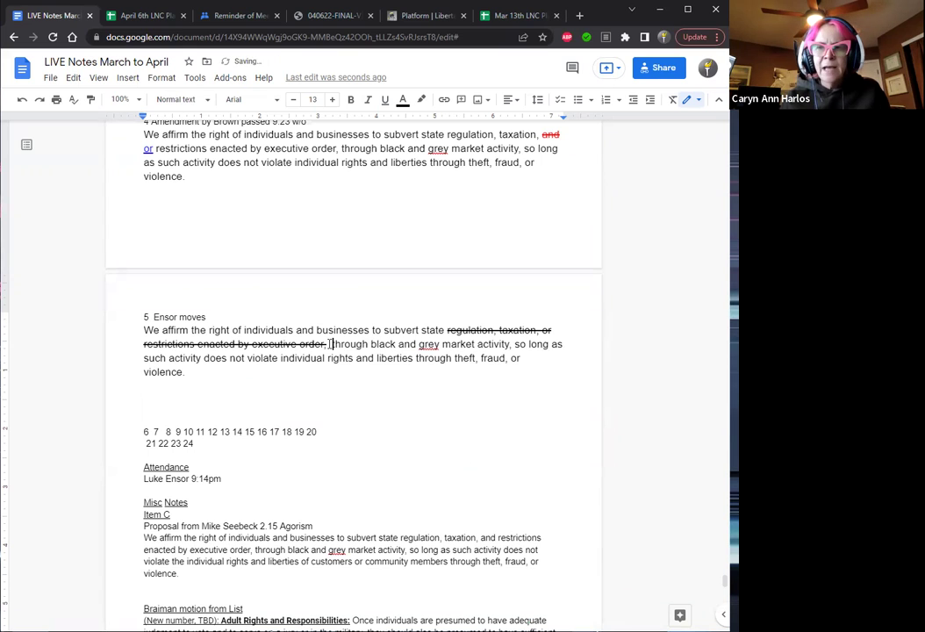
key(ctrl+v)
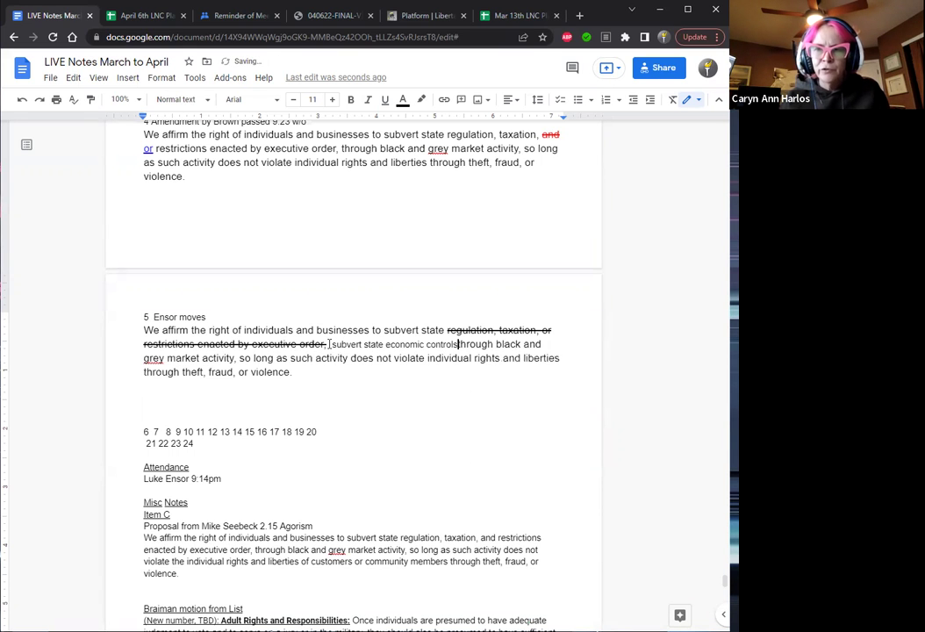
Clear the inserted phrase's formatting, size it to 13 pt, and underline it.
key(shift+Left)
key(shift+Left)
key(shift+Left)
key(shift+Left)
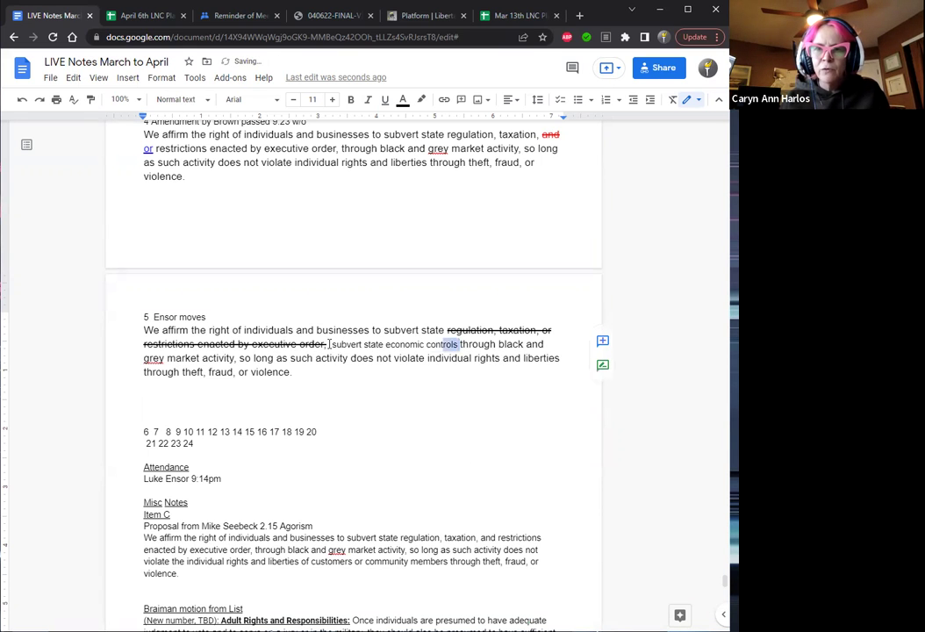
key(shift+Left)
key(shift+Left)
key(shift+Left)
key(shift+Left)
key(shift+Left)
key(shift+Left)
key(shift+Left)
key(shift+Left)
key(shift+Left)
key(shift+Left)
key(shift+Left)
key(shift+Left)
key(shift+Left)
key(shift+Left)
key(shift+Left)
key(shift+Left)
key(shift+Left)
key(shift+Left)
key(shift+Left)
key(shift+Left)
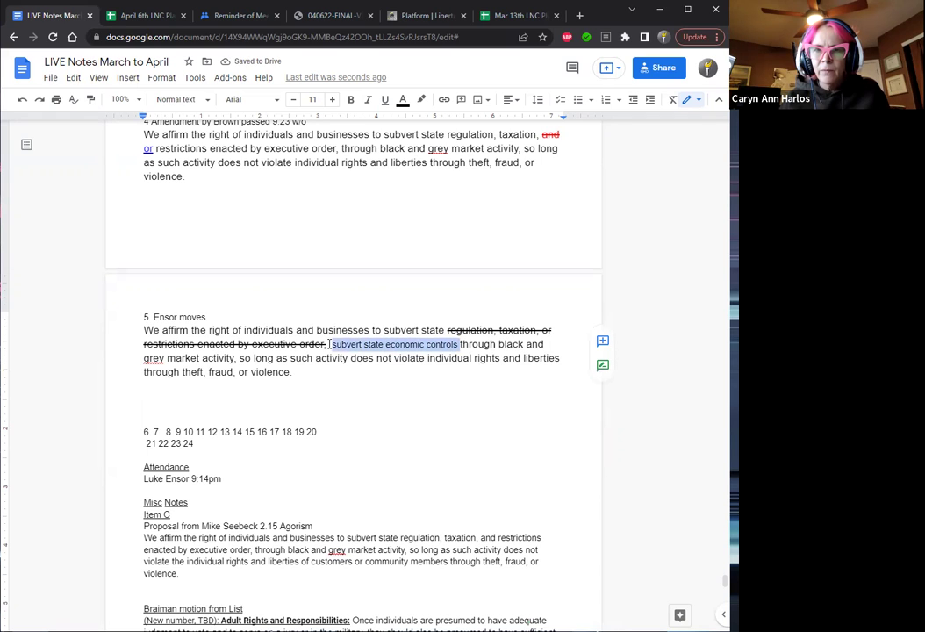
click(674, 101)
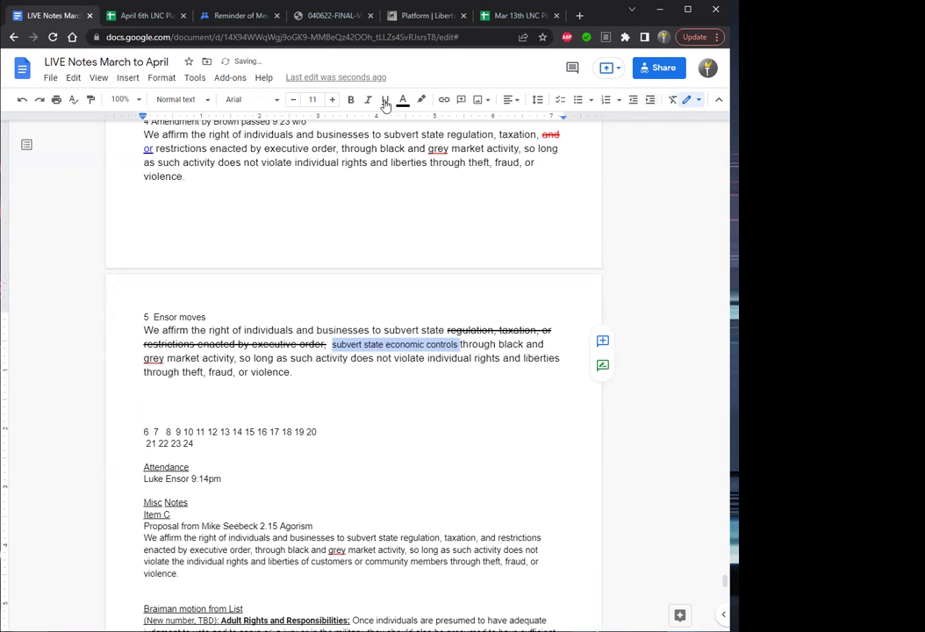
click(332, 101)
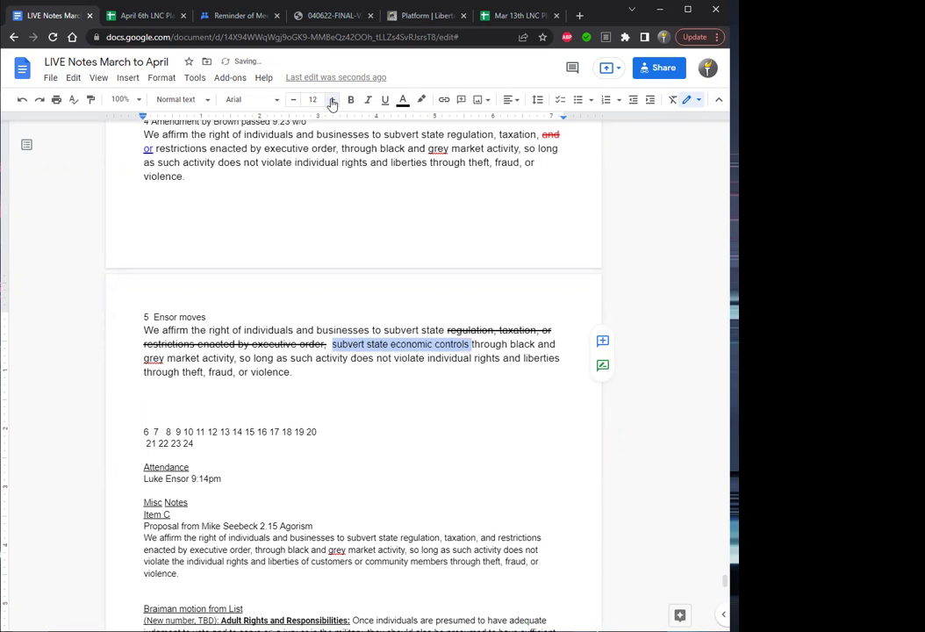
click(332, 101)
click(349, 331)
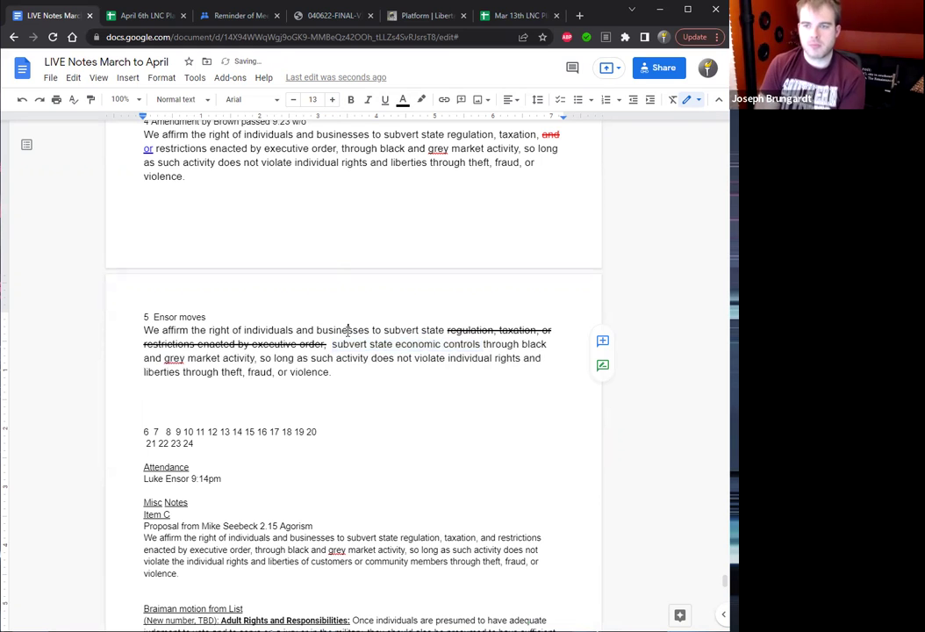
key(Down)
key(Left)
key(Left)
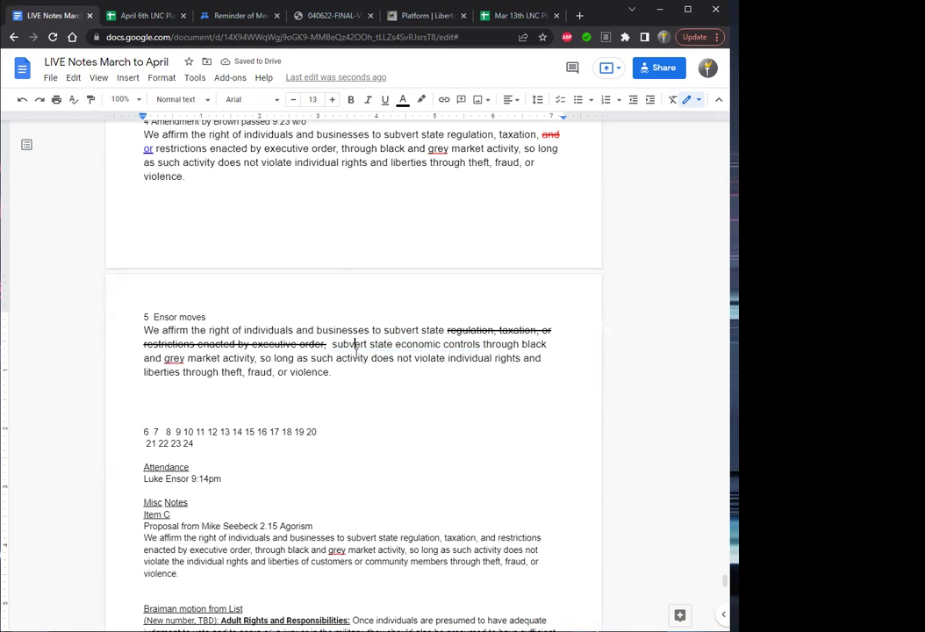
key(shift+Right)
key(shift+Right)
key(shift+Right)
key(shift+Right)
key(shift+Right)
key(shift+Right)
key(shift+Right)
key(shift+Right)
key(shift+Right)
key(shift+Right)
key(shift+Right)
key(shift+Right)
key(shift+Right)
key(shift+Right)
key(shift+Right)
key(shift+Right)
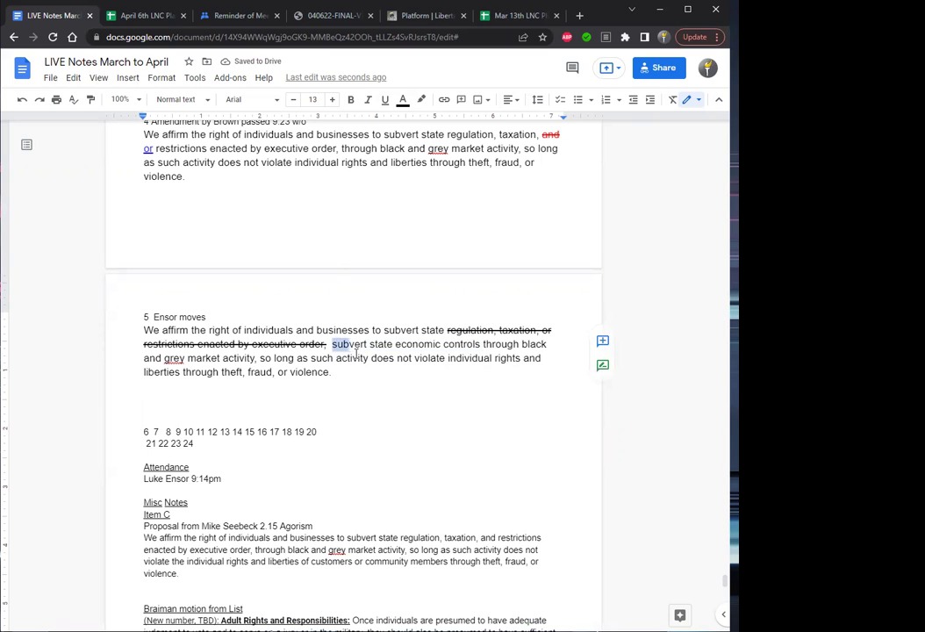
key(shift+Right)
key(shift+Right)
key(shift+Right)
key(shift+Right)
key(shift+Right)
key(shift+Right)
key(shift+Right)
key(shift+Right)
key(shift+Right)
key(shift+Right)
key(shift+Right)
key(shift+Right)
key(shift+Right)
key(shift+Right)
key(shift+Right)
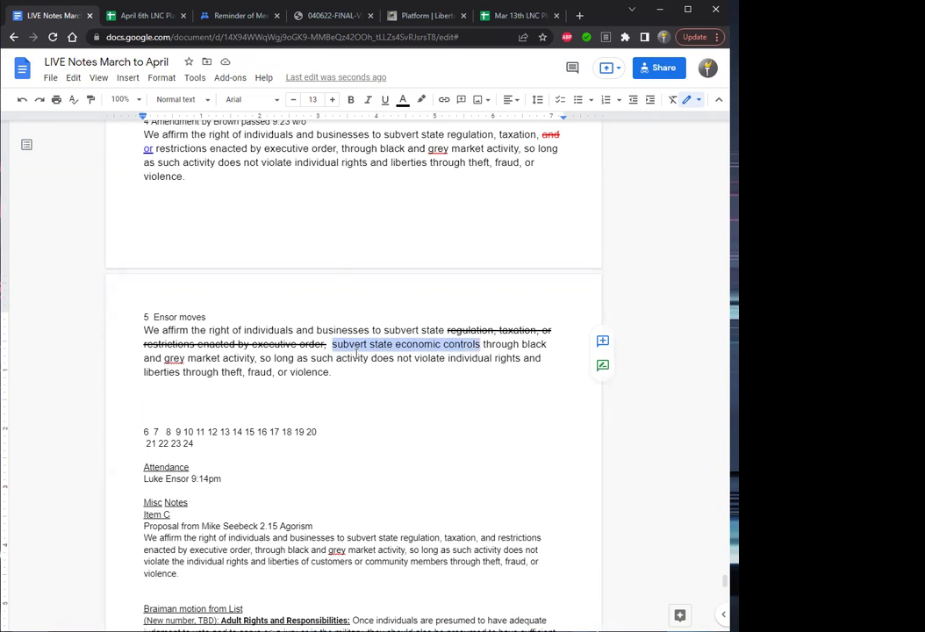
key(ctrl+u)
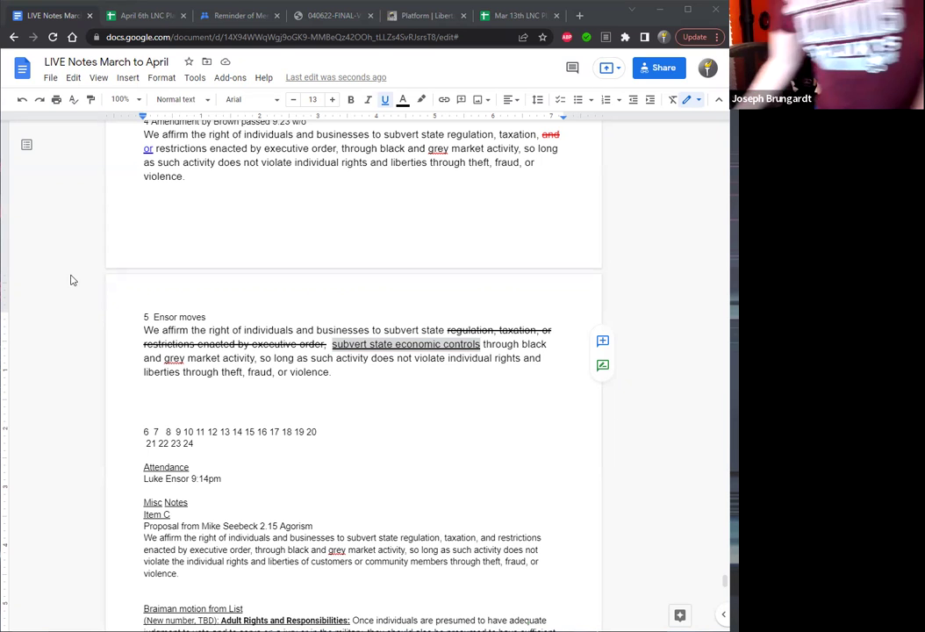
Colour the inserted phrase blue and delete 'subvert state ' to leave 'economic controls'.
click(403, 100)
click(502, 177)
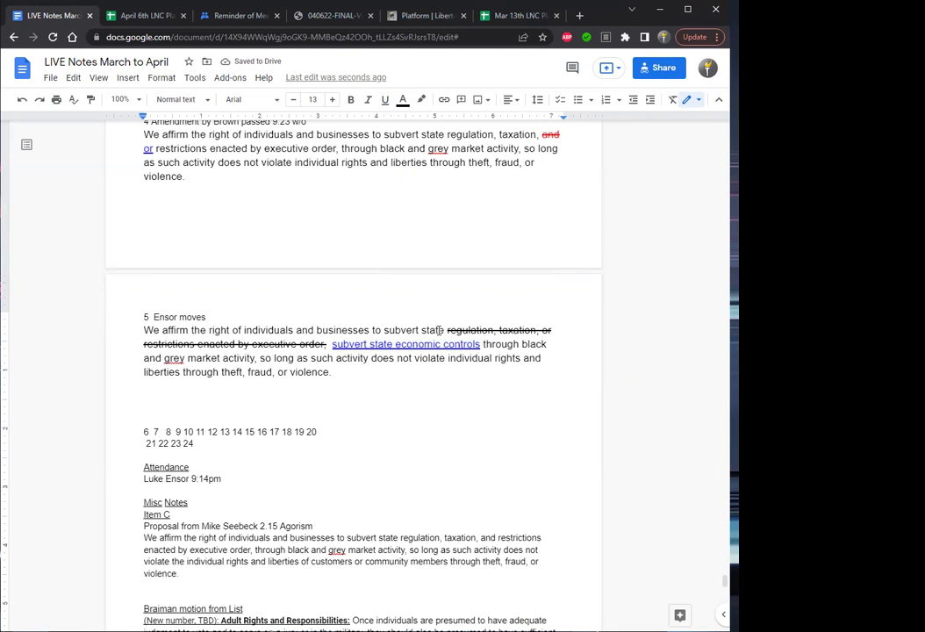
drag(395, 344, 332, 345)
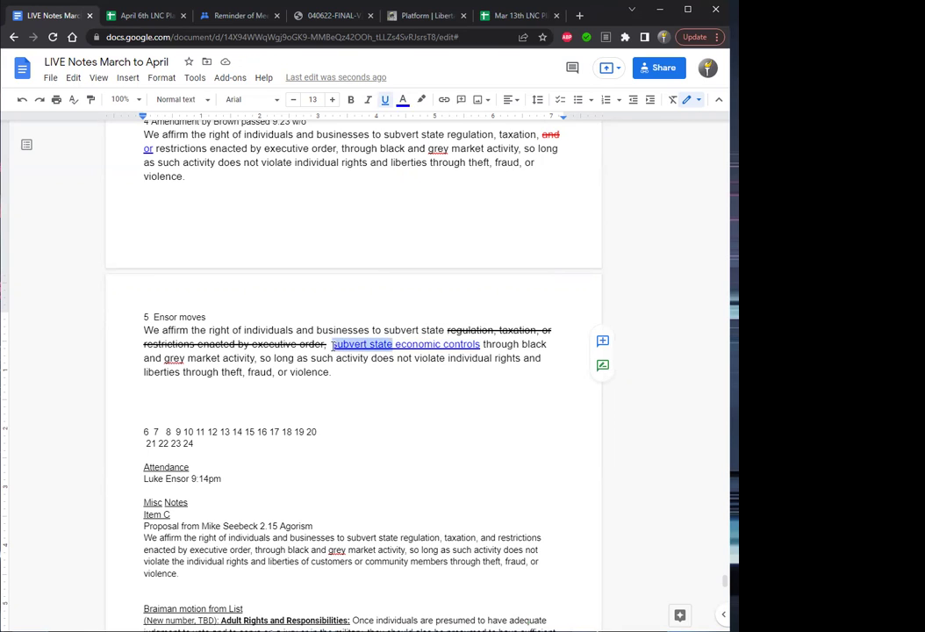
key(BackSpace)
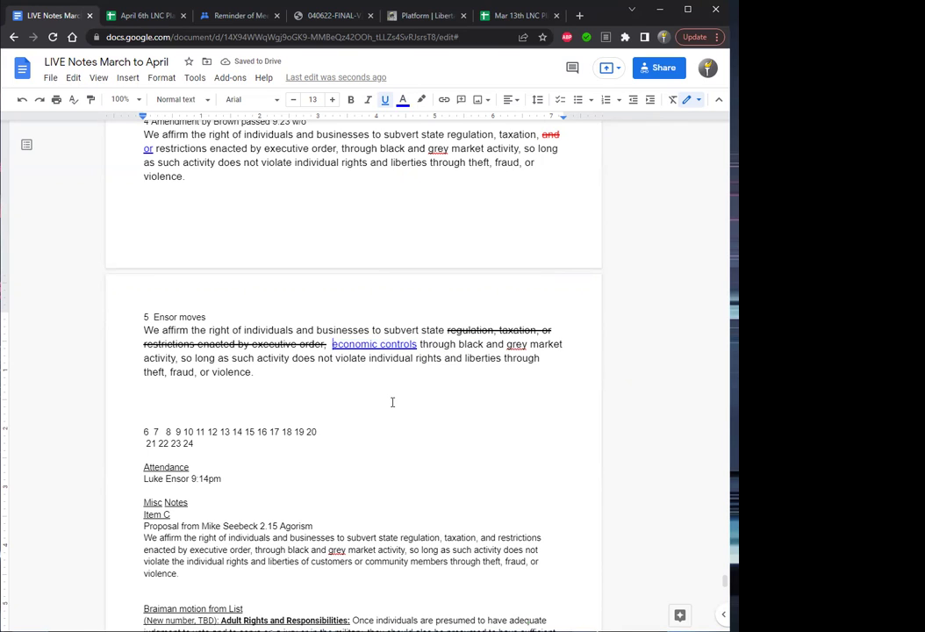
Colour item 5's struck-through original wording red.
key(Left)
key(shift+Up)
key(shift+Right)
key(shift+Right)
key(shift+Right)
key(shift+Right)
key(shift+Right)
key(shift+Right)
key(shift+Right)
key(shift+Right)
key(shift+Right)
key(shift+Right)
key(shift+Right)
key(shift+Right)
key(shift+Right)
key(shift+Right)
key(shift+Right)
key(shift+Right)
key(shift+Right)
key(shift+Right)
key(shift+Right)
key(shift+Right)
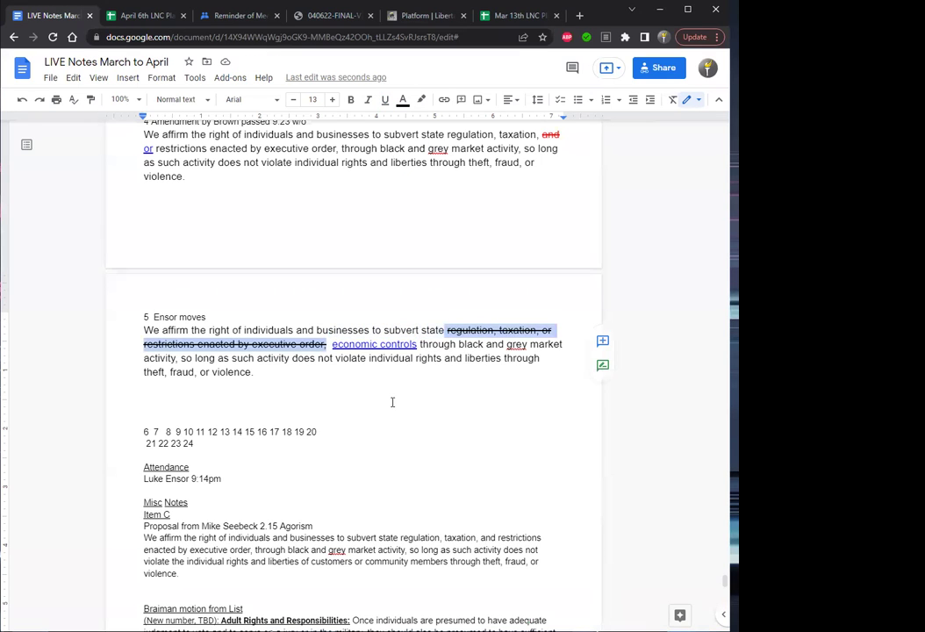
click(403, 104)
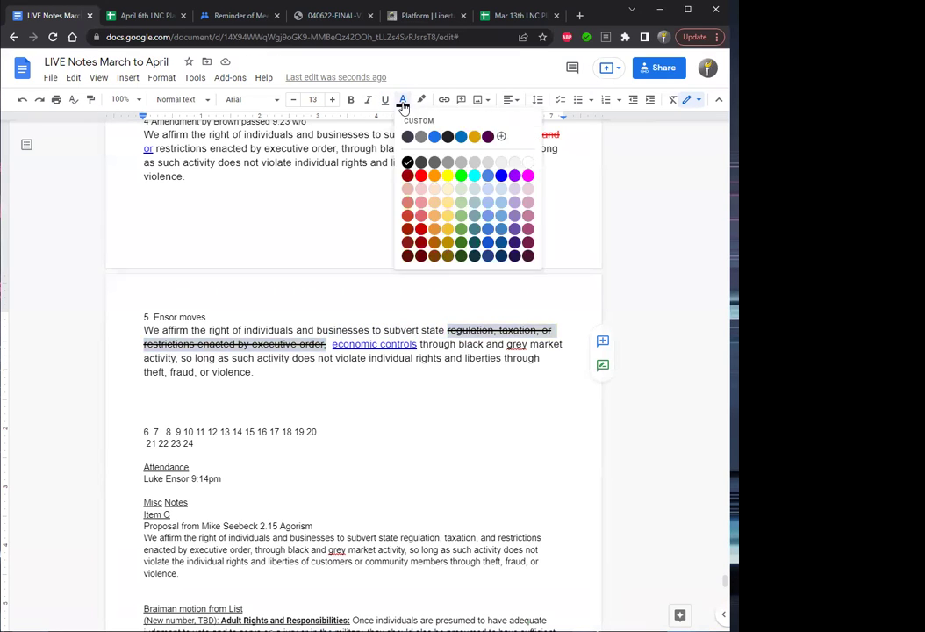
click(423, 179)
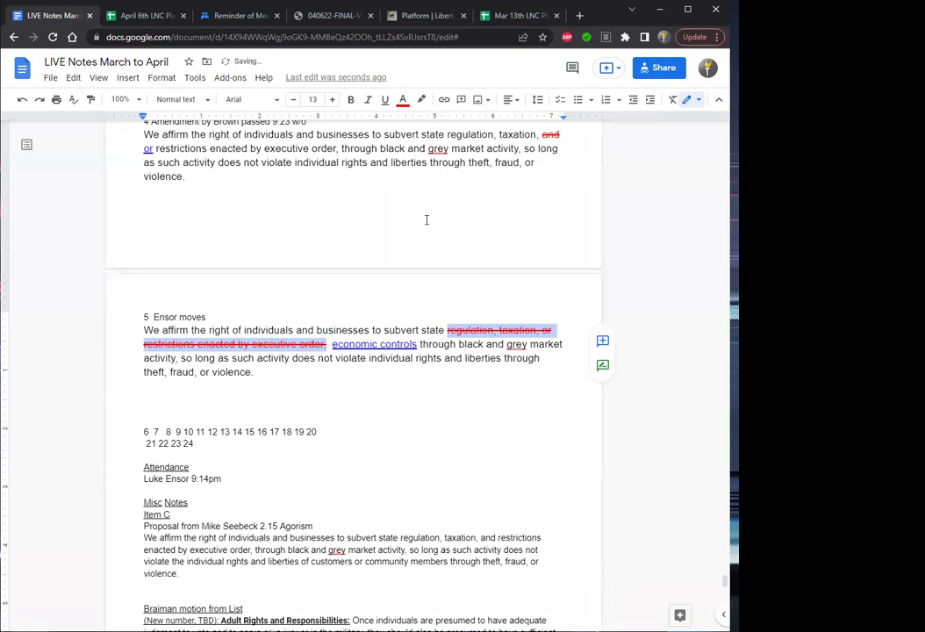
click(483, 357)
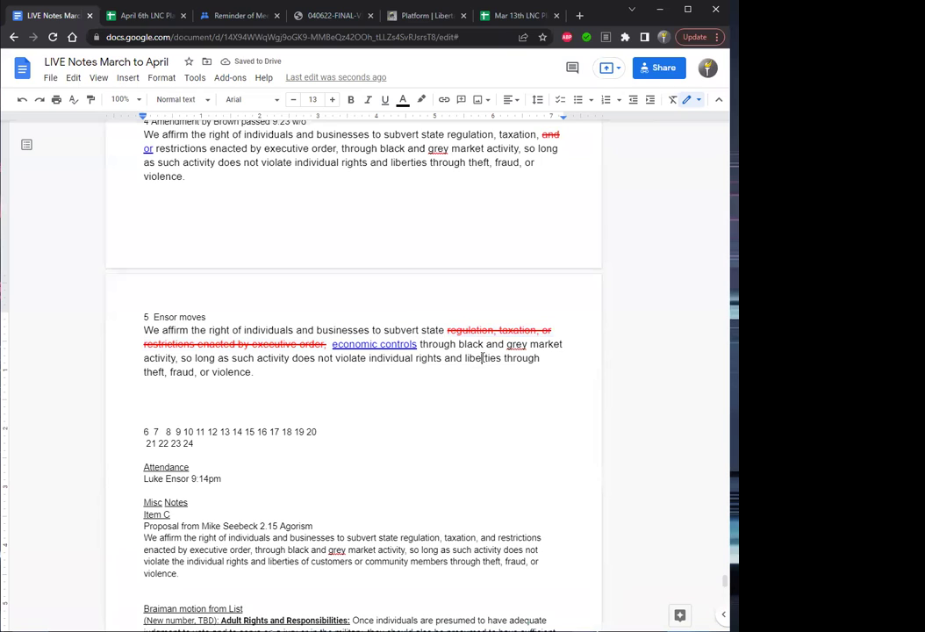
key(Up)
key(Up)
key(Up)
Append 'the following amendment' to item 5's heading and remove the blank line above the number row.
text(the following amendment)
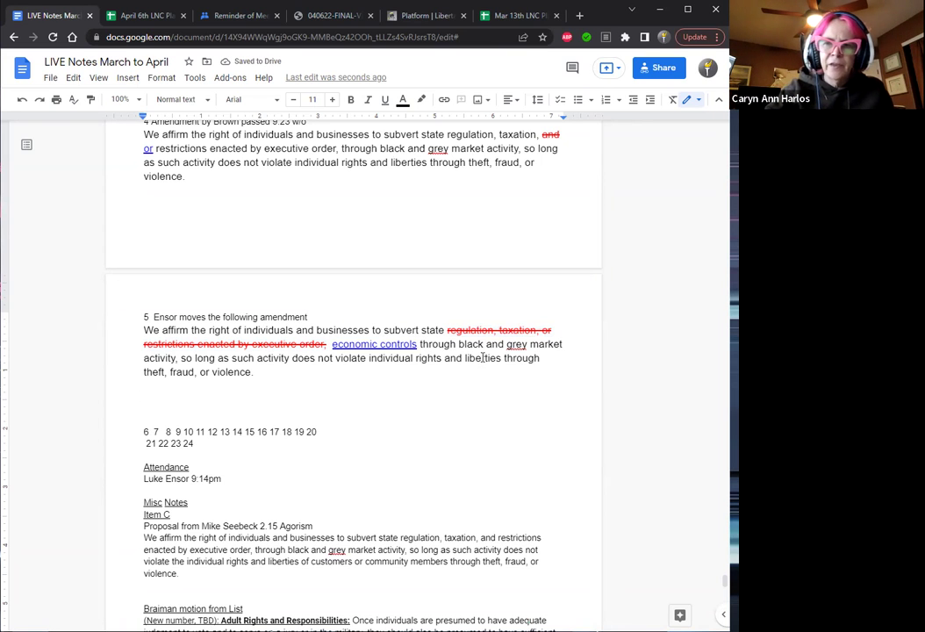
key(BackSpace)
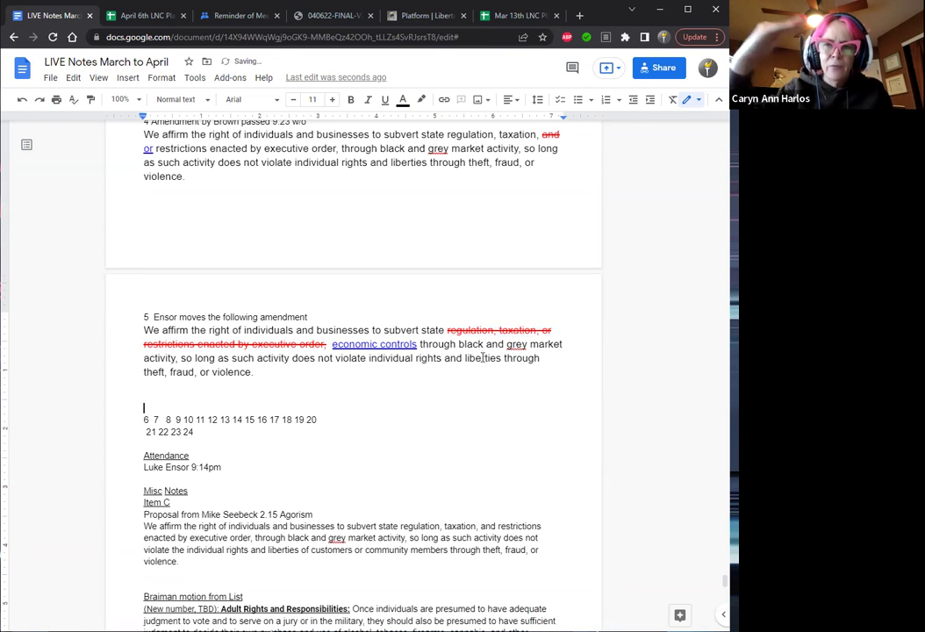
key(Delete)
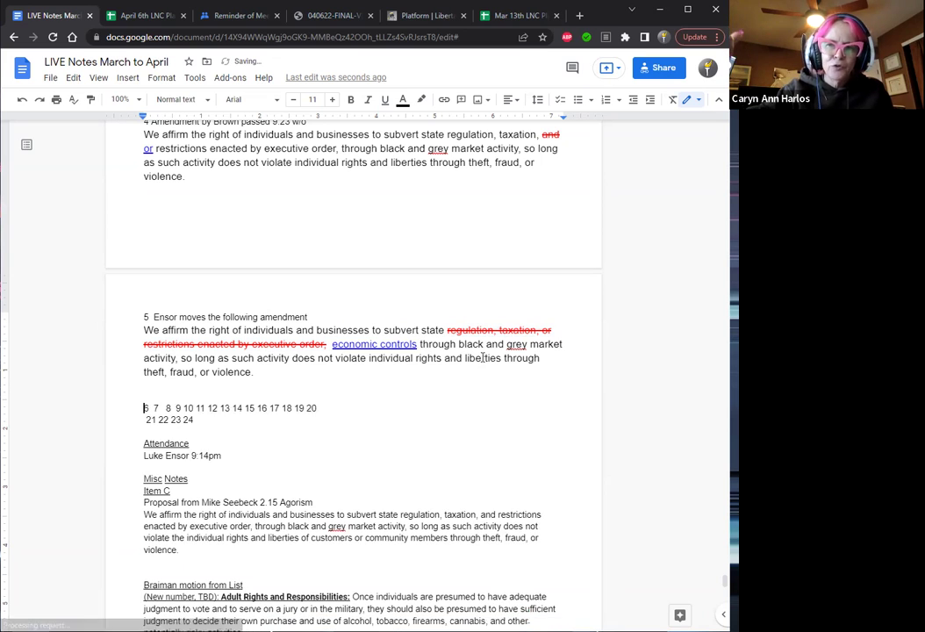
Split the number row so 6, 7, 8 and 9 each sit on their own line.
key(Return)
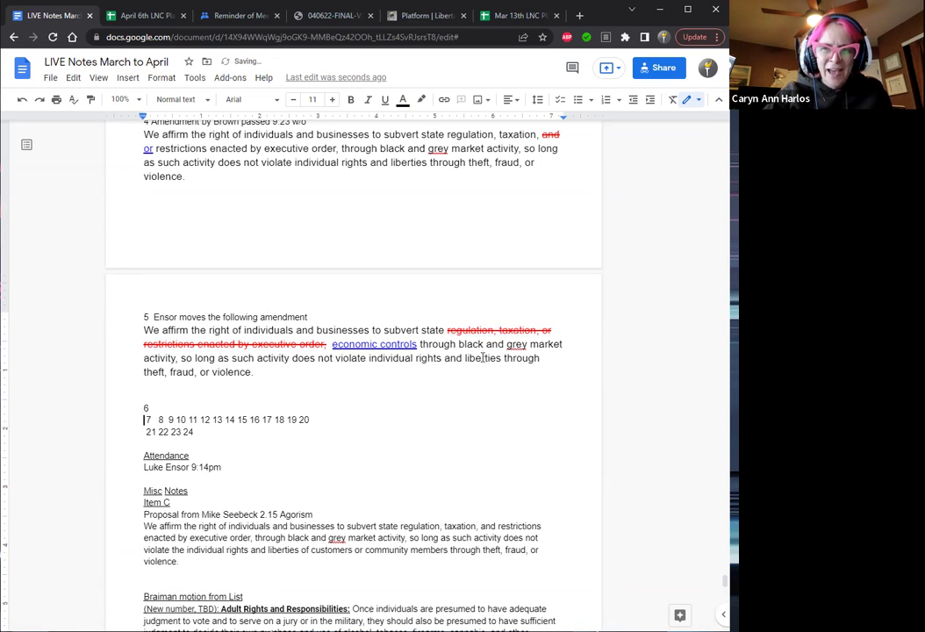
key(Delete)
key(Right)
key(Return)
key(Return)
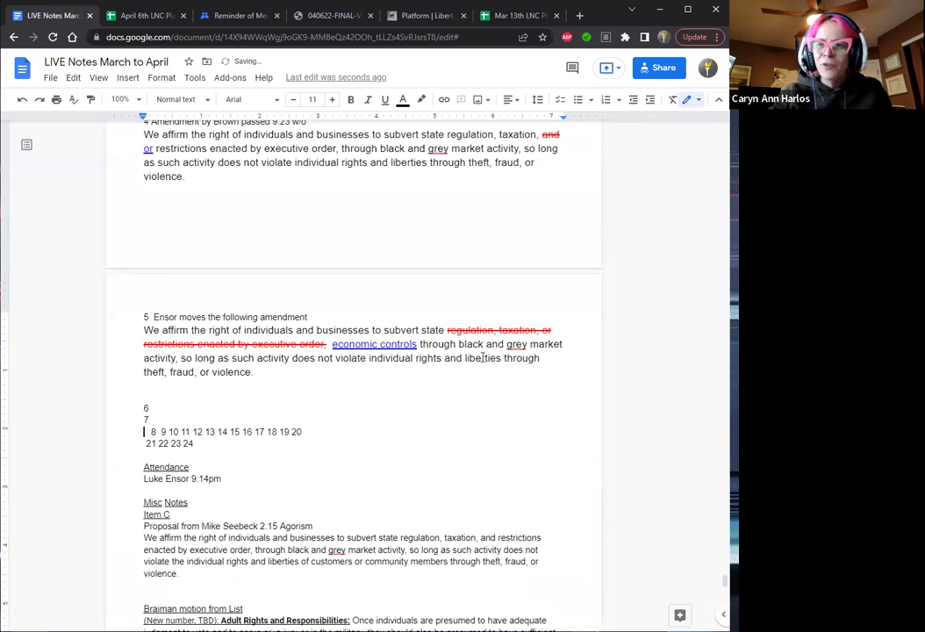
key(Right)
key(Right)
key(Return)
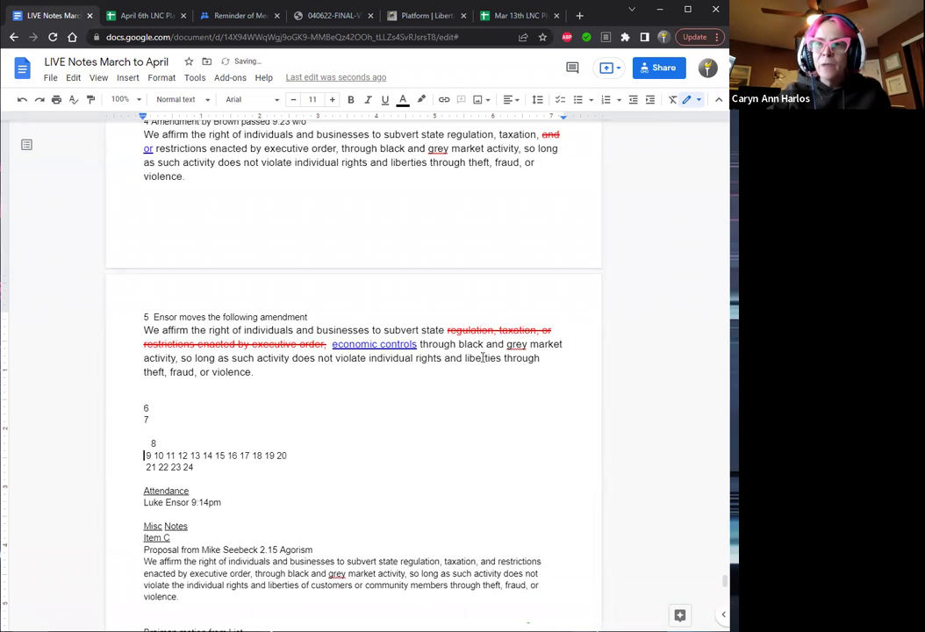
key(Right)
key(Right)
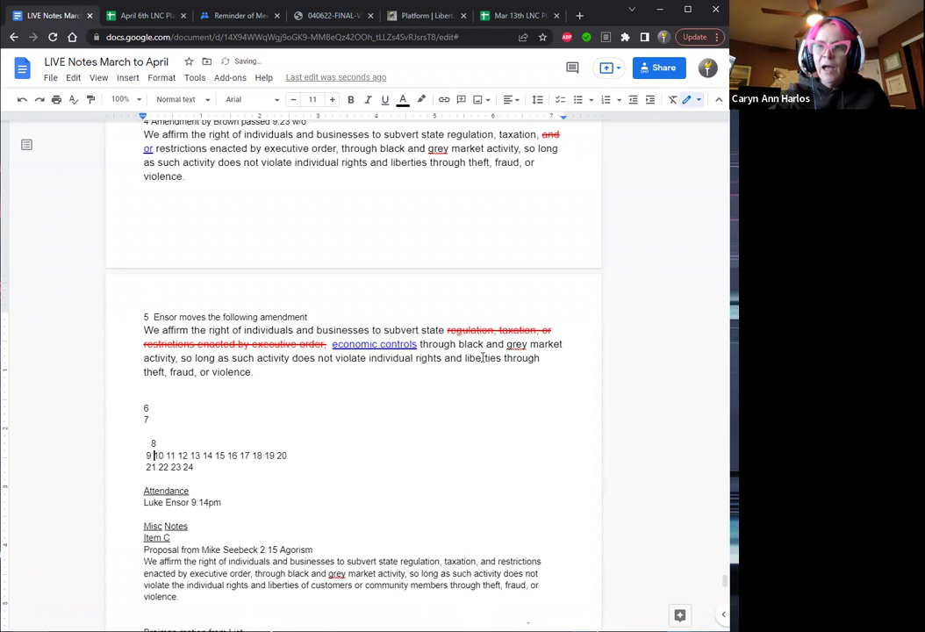
key(Return)
key(Return)
key(Up)
key(Up)
key(Up)
key(Up)
key(Up)
key(Up)
key(Up)
key(Up)
key(Up)
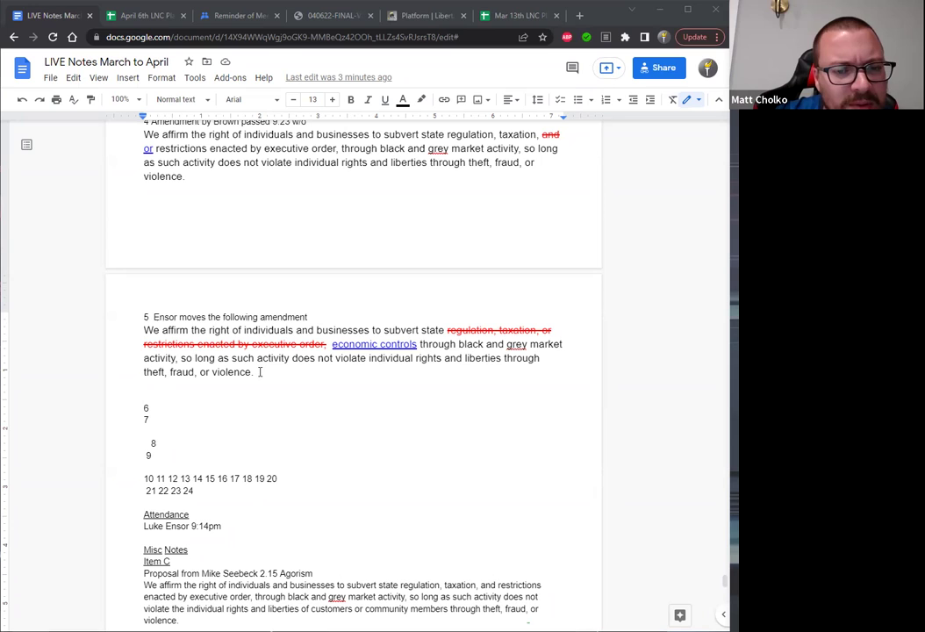
Copy item 5's amendment paragraph and type the next mover's surname after 6.
click(168, 410)
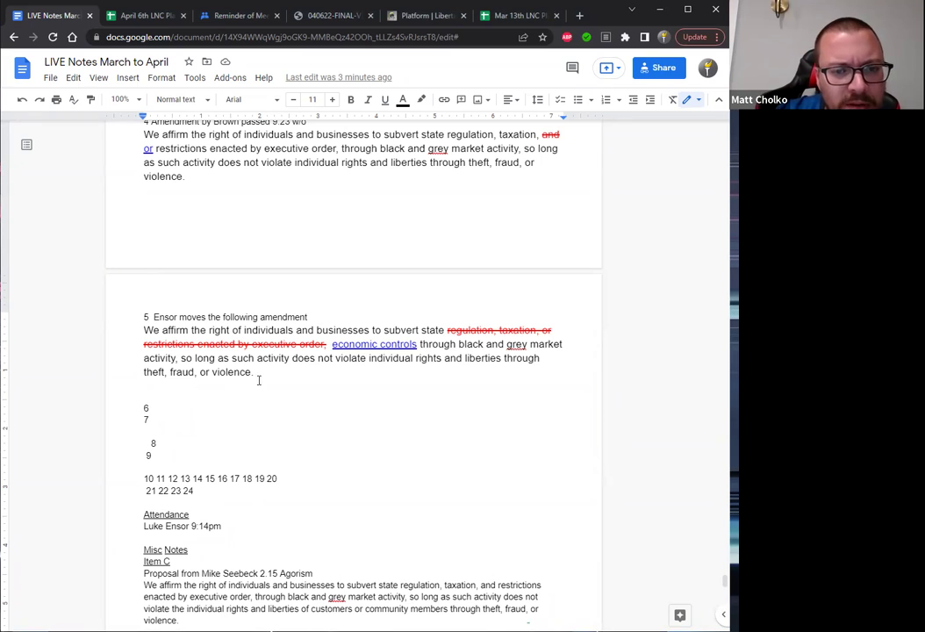
drag(254, 375, 145, 334)
key(ctrl+c)
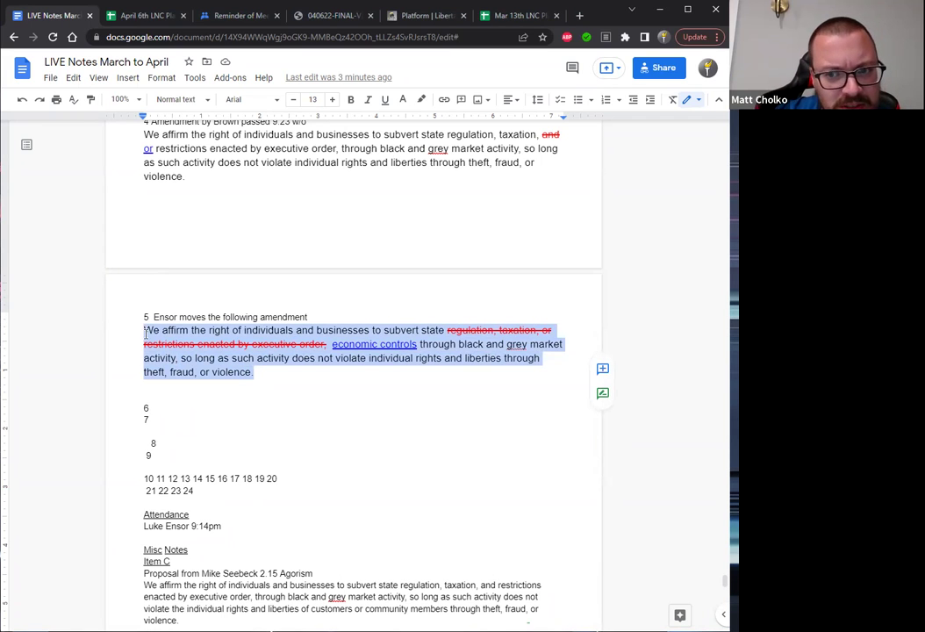
key(Down)
key(Down)
key(Down)
key(Down)
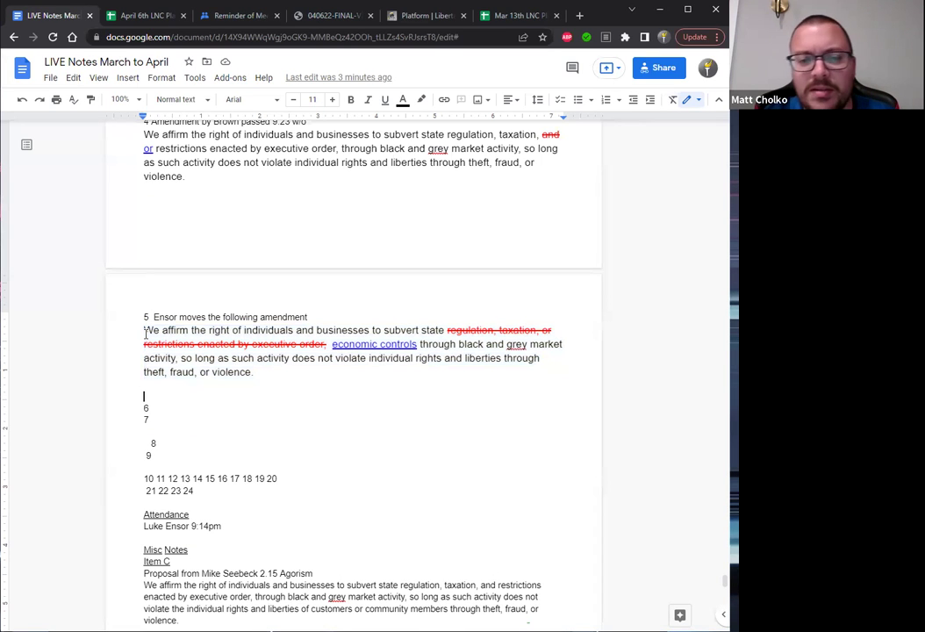
key(Up)
key(End)
text(C)
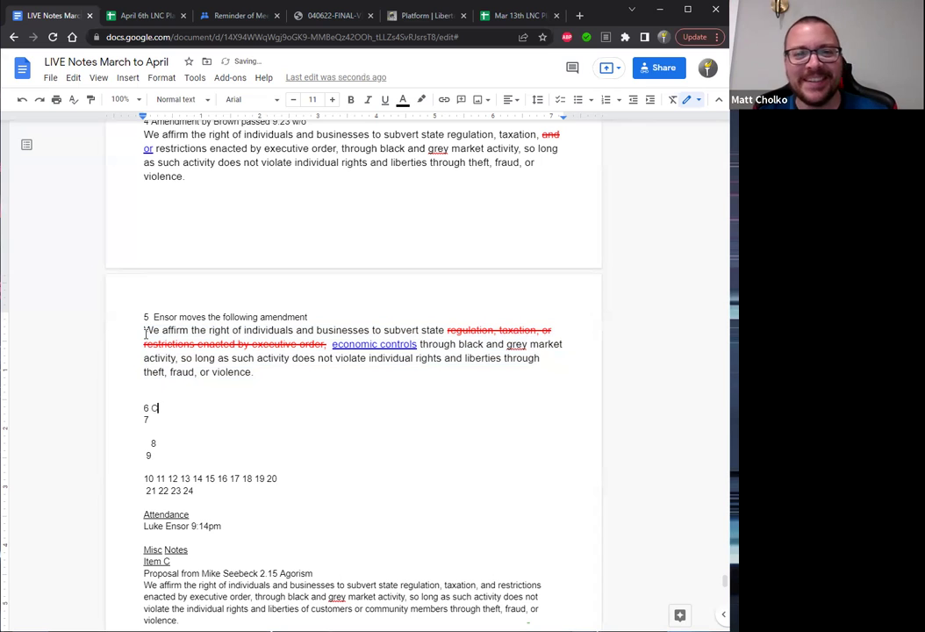
text(holko)
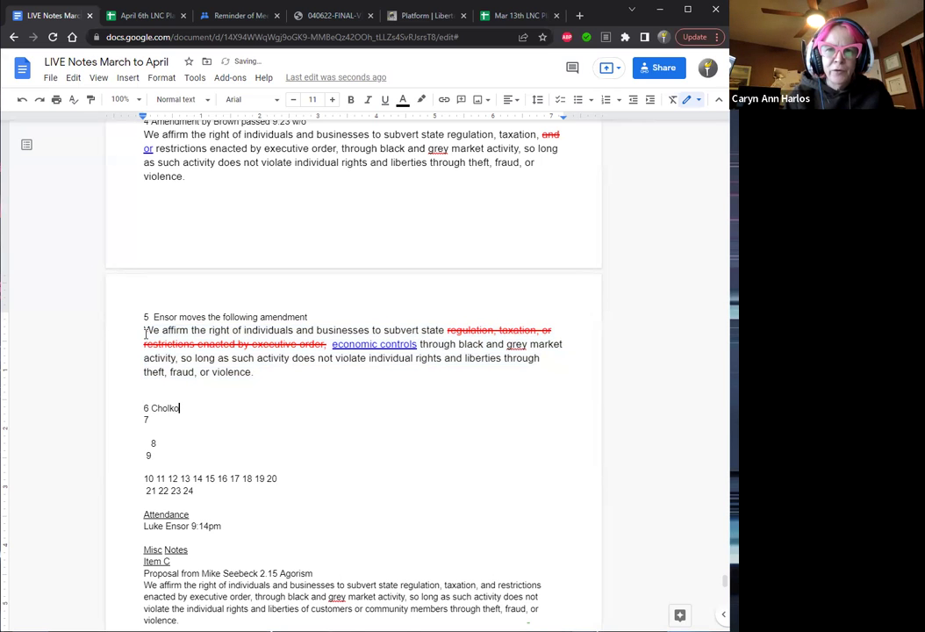
Paste item 5's amended text under item 6 and strike out 'economic' in red.
key(Return)
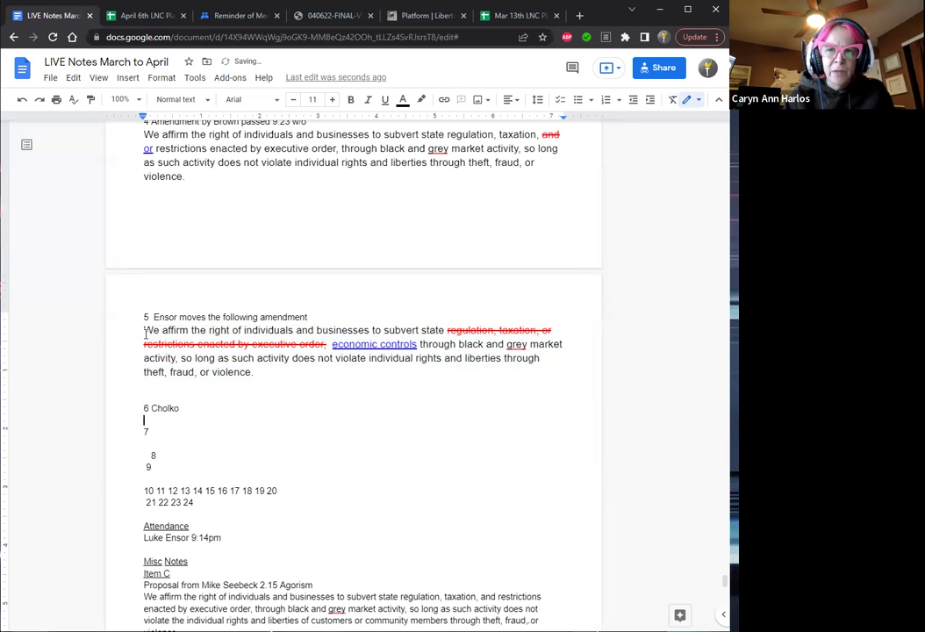
key(ctrl+v)
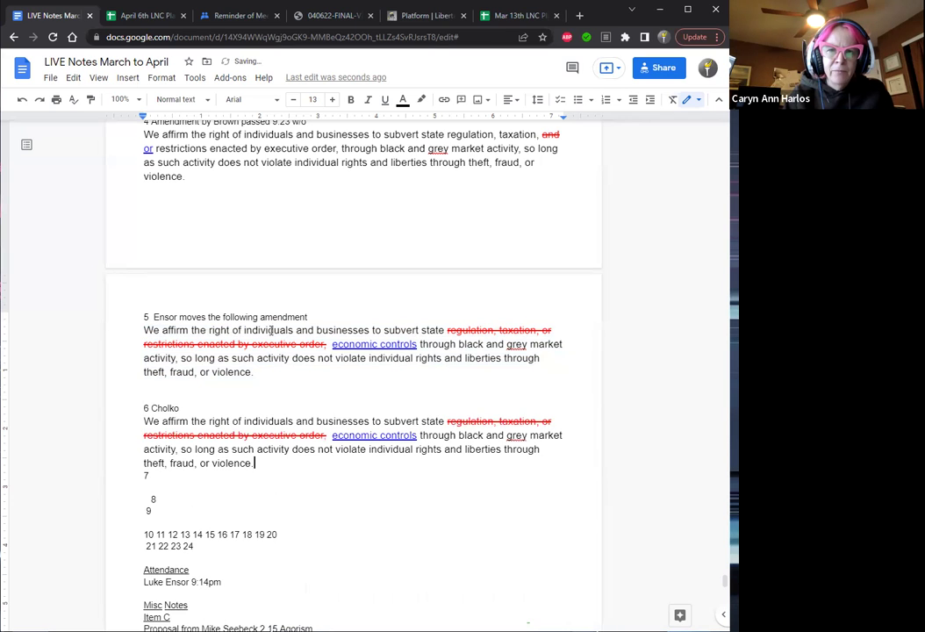
drag(378, 436, 334, 435)
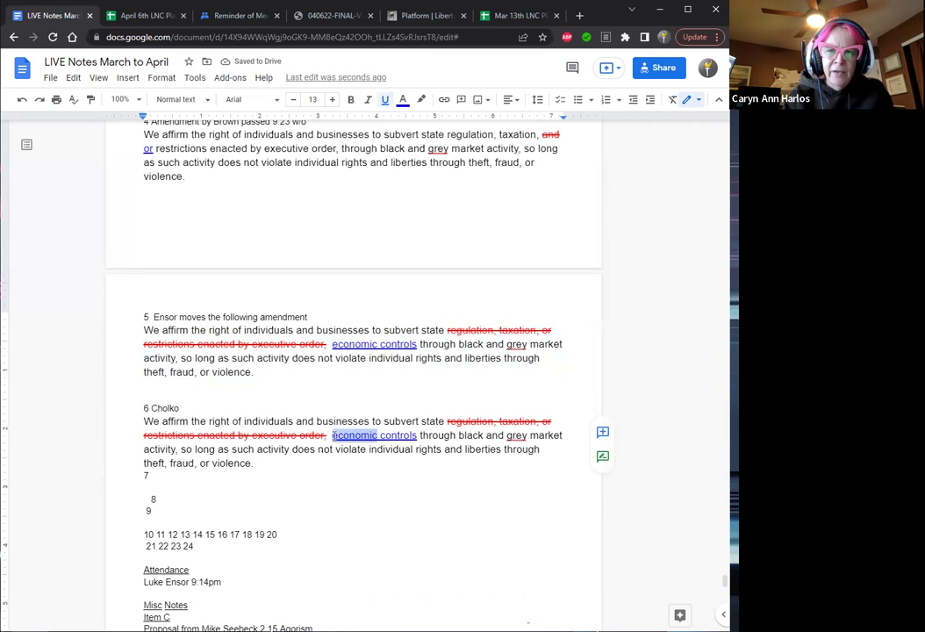
key(BackSpace)
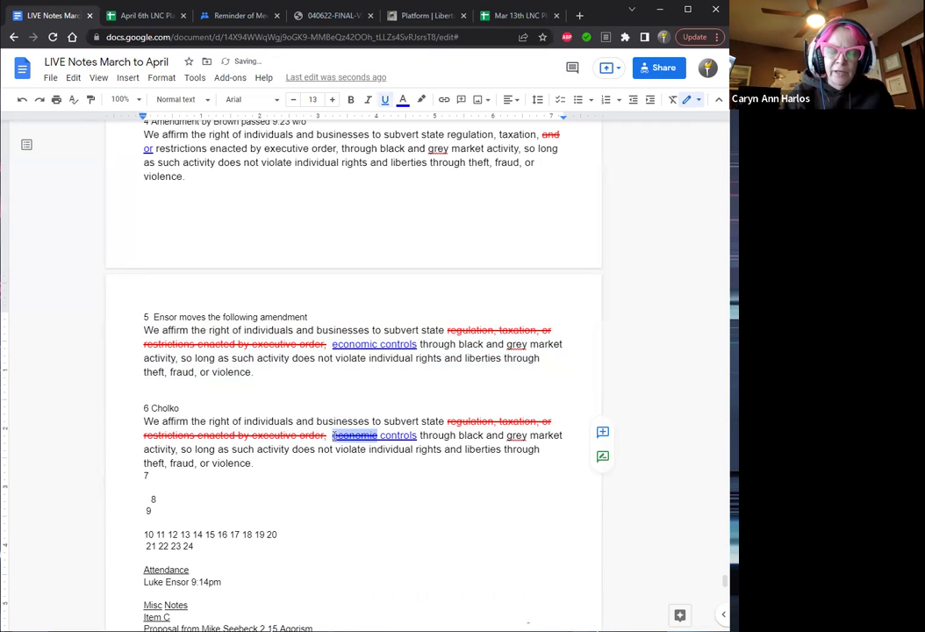
click(403, 100)
click(421, 177)
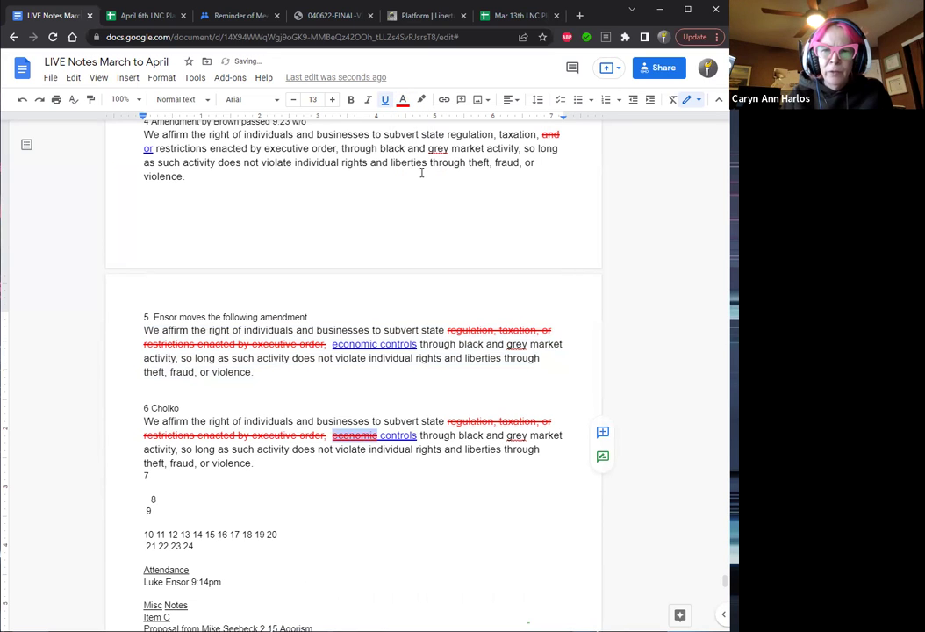
Deselect the struck word and return to the end of item 6's heading.
key(Right)
key(Right)
key(Right)
key(Right)
key(Right)
key(Right)
key(Right)
key(Right)
key(Right)
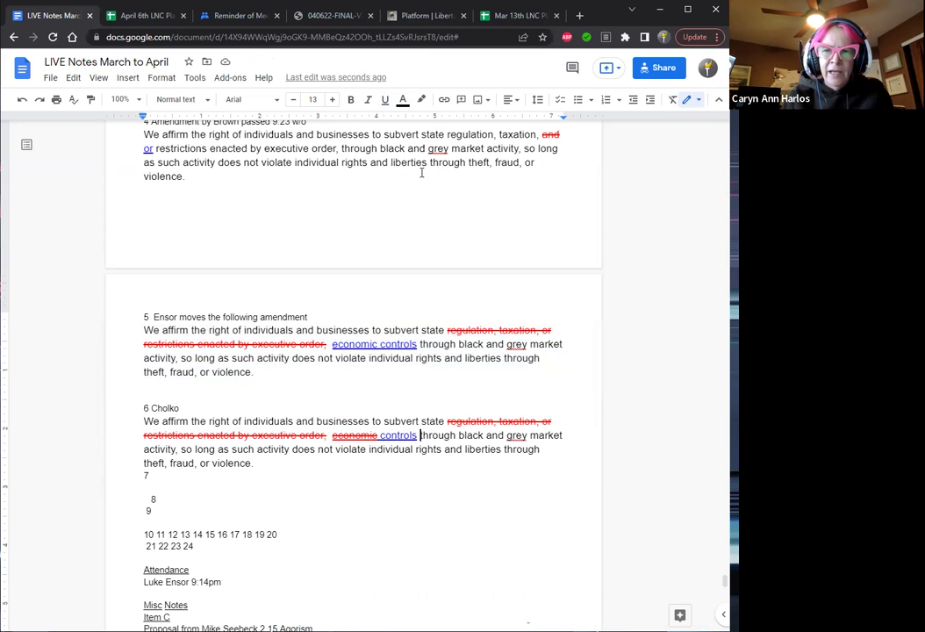
key(Left)
key(Left)
key(Left)
key(Left)
key(Left)
key(Left)
key(Left)
key(Left)
key(Left)
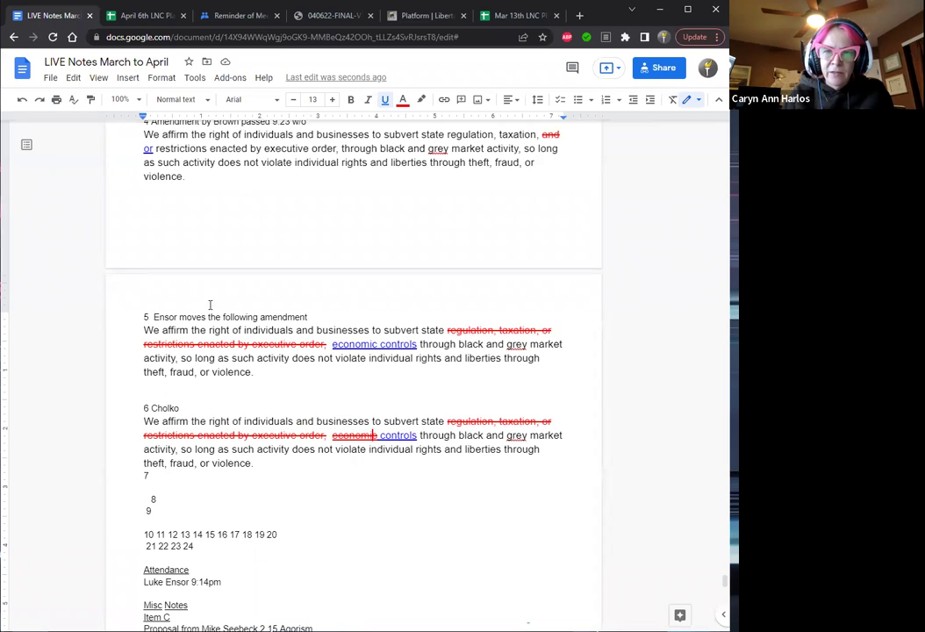
click(188, 404)
Finish item 6's heading with 'amend the amendment' and insert a blank line above 7.
text(amend)
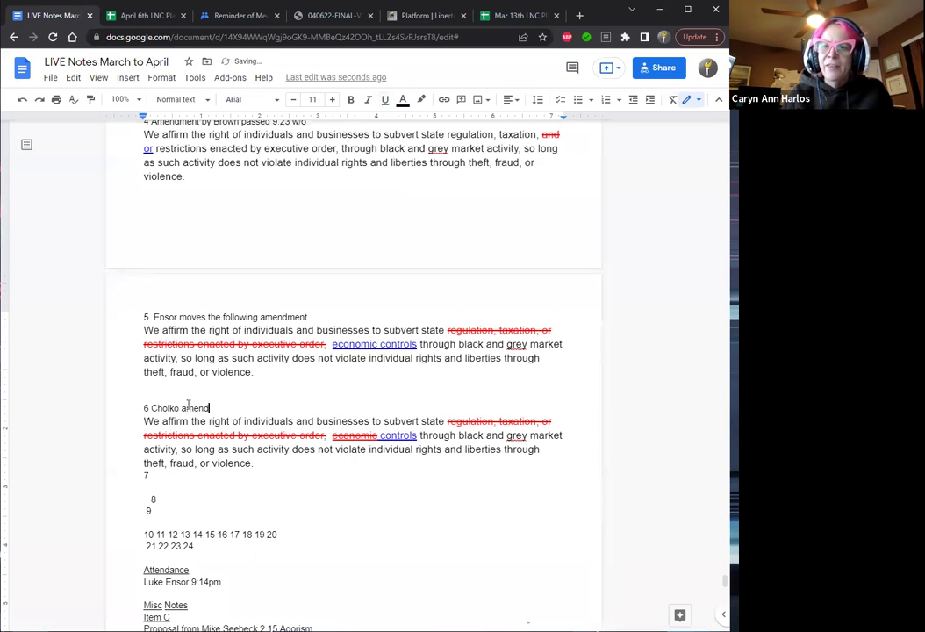
text( the amendment)
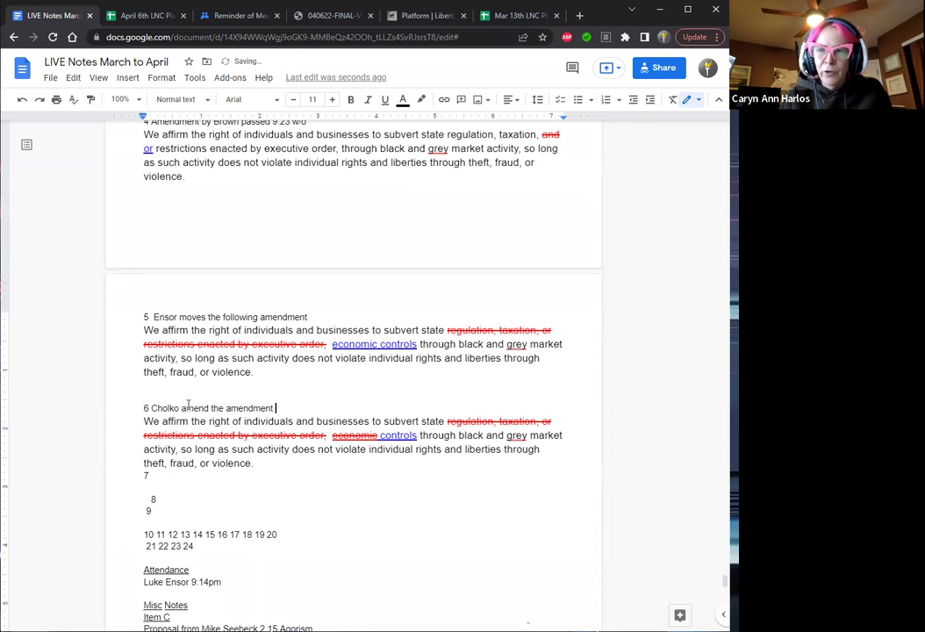
click(146, 475)
key(Return)
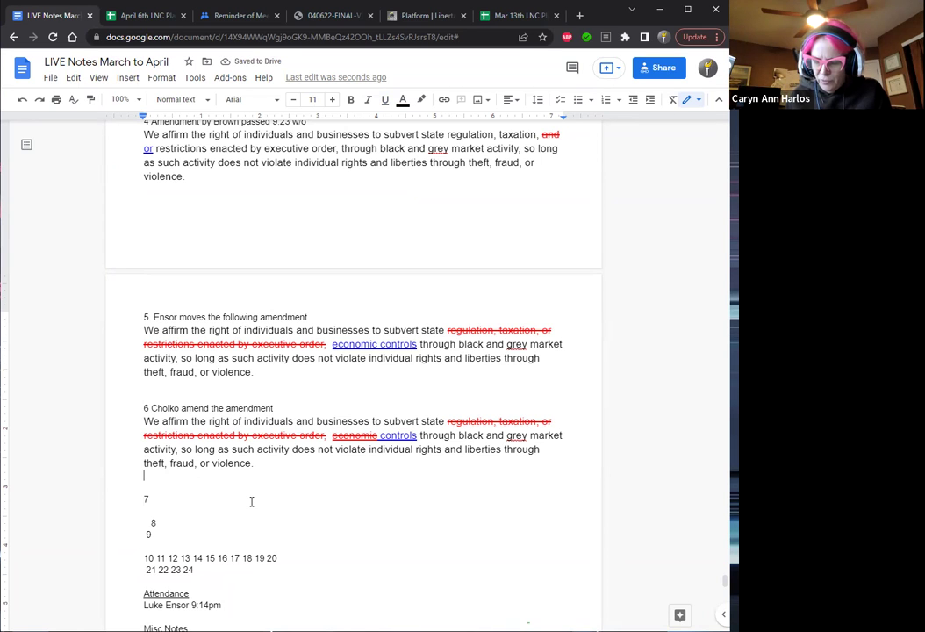
Enter 'Ballot 2' on the new line beneath item 6's motion text.
text(Ballot 2)
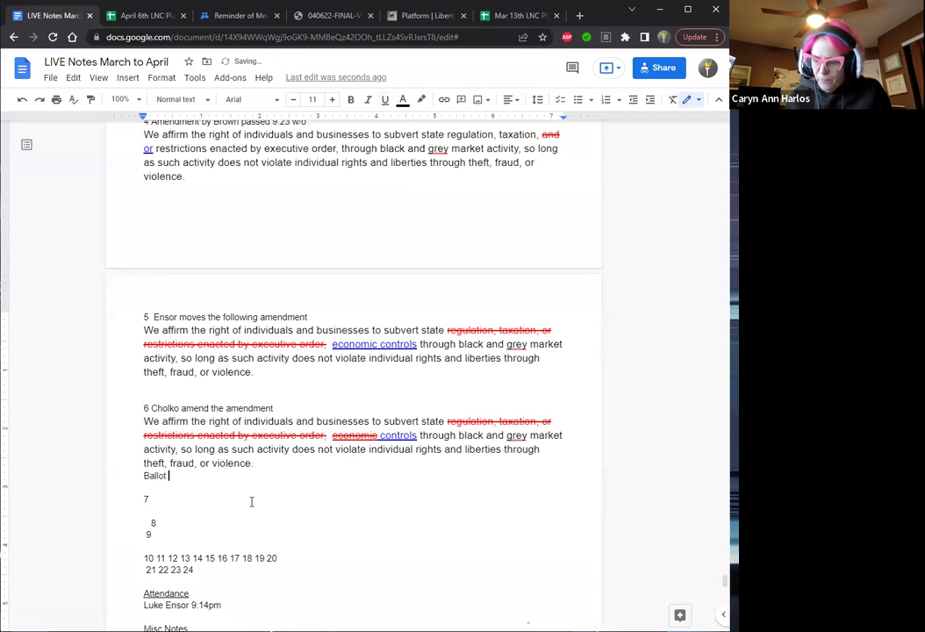
key(Left)
key(Left)
key(Left)
key(Left)
key(Left)
key(Left)
key(Left)
key(Left)
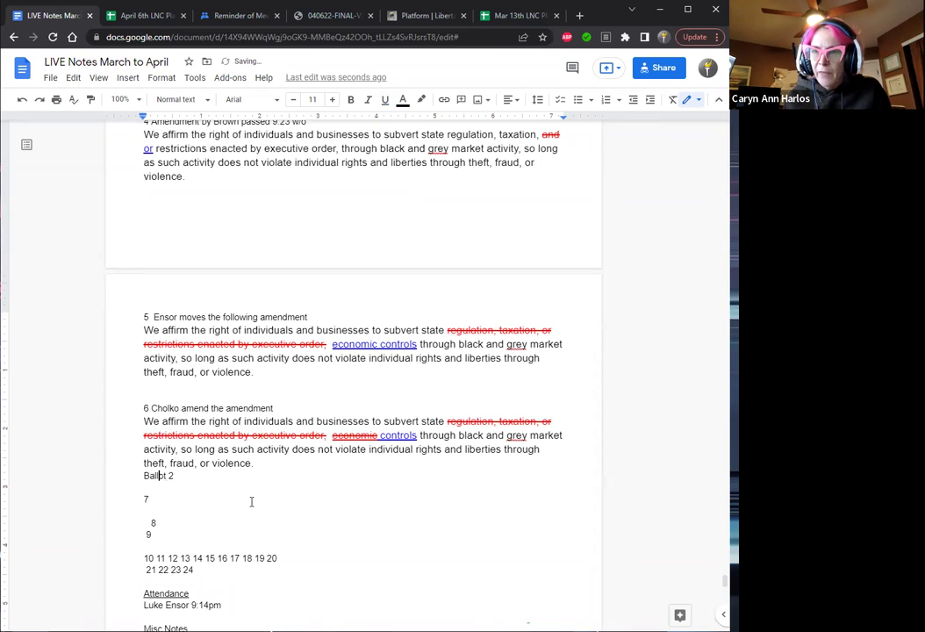
key(Right)
key(Right)
key(Right)
key(Right)
key(Right)
key(Right)
key(Right)
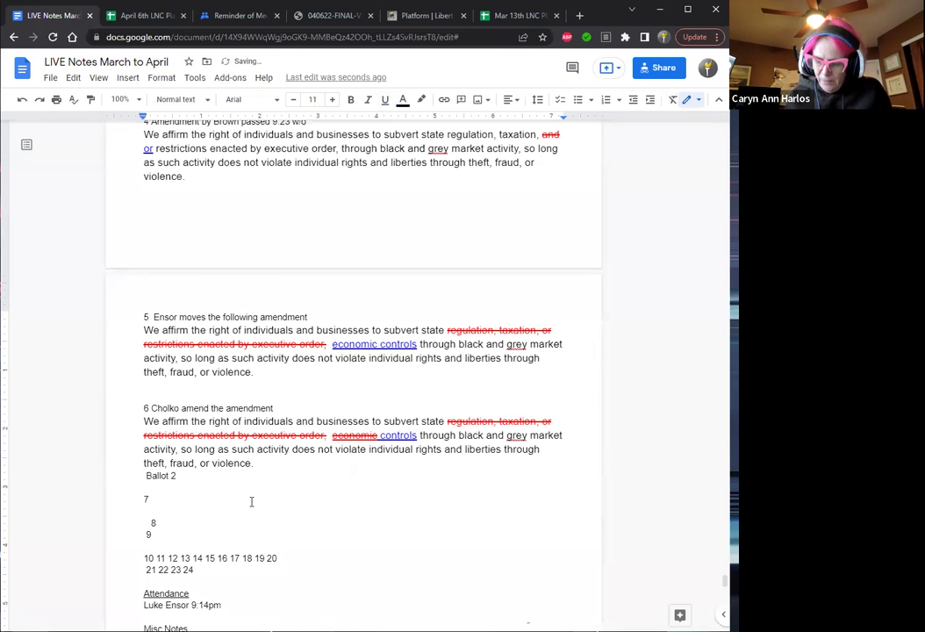
key(Right)
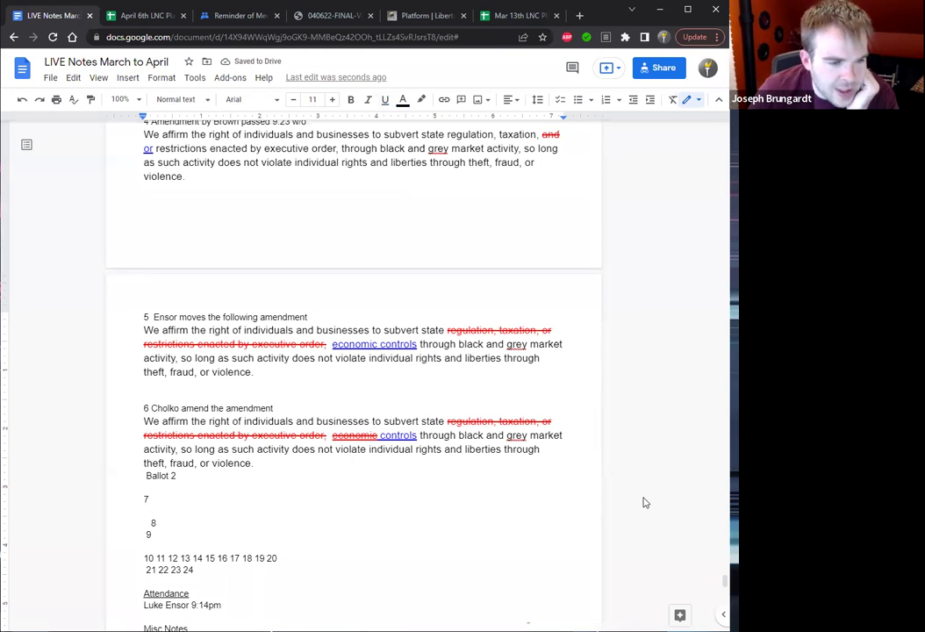
Remove the stray space before 8 and separate 7, 8 and 9 with blank lines.
click(163, 519)
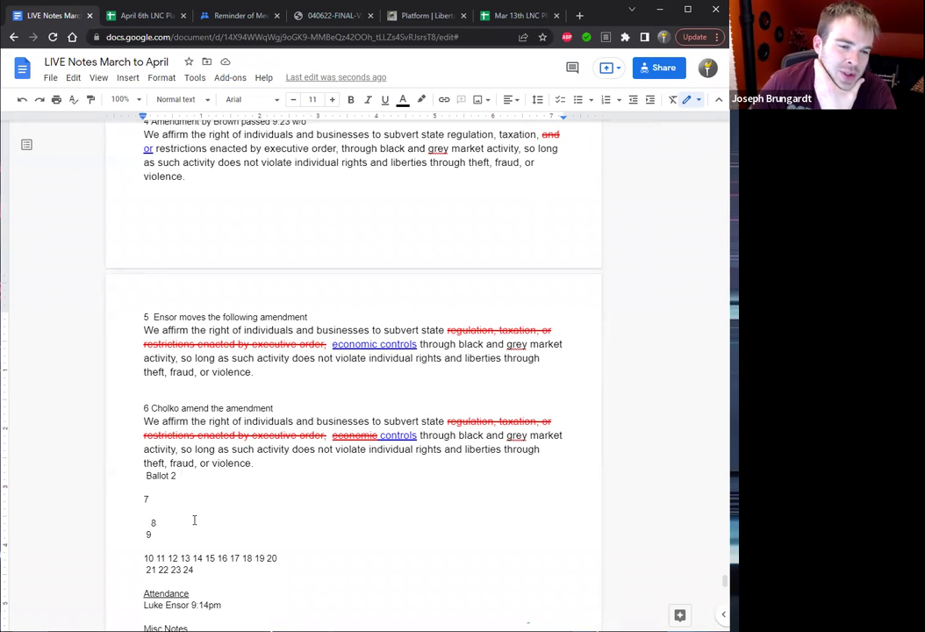
key(BackSpace)
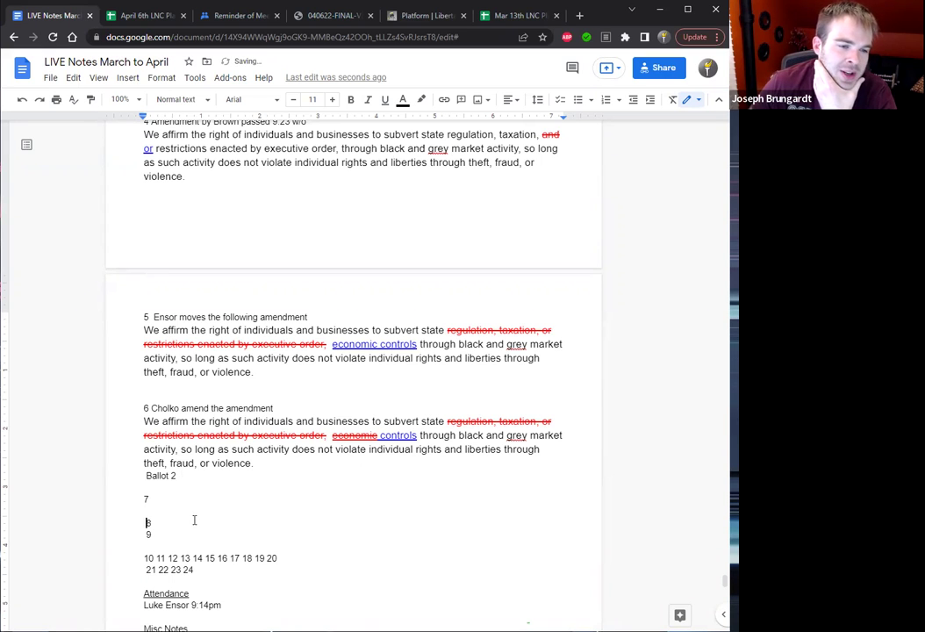
key(Down)
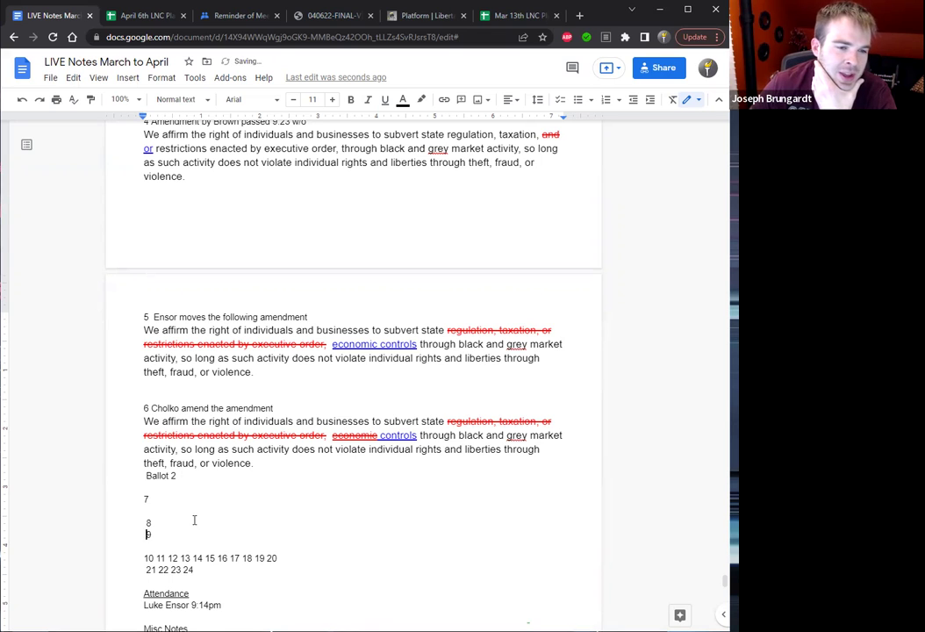
key(Return)
key(Up)
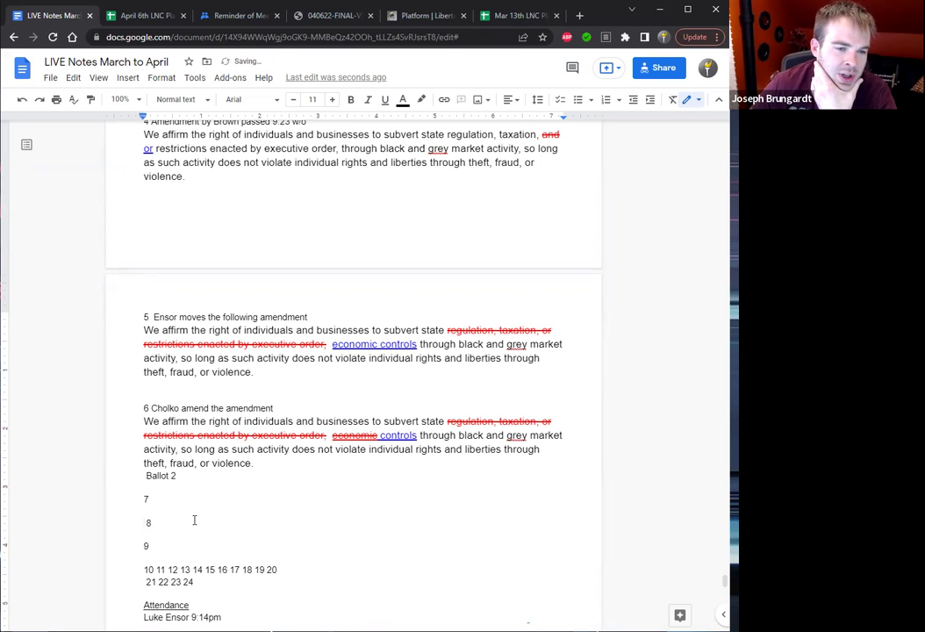
key(Up)
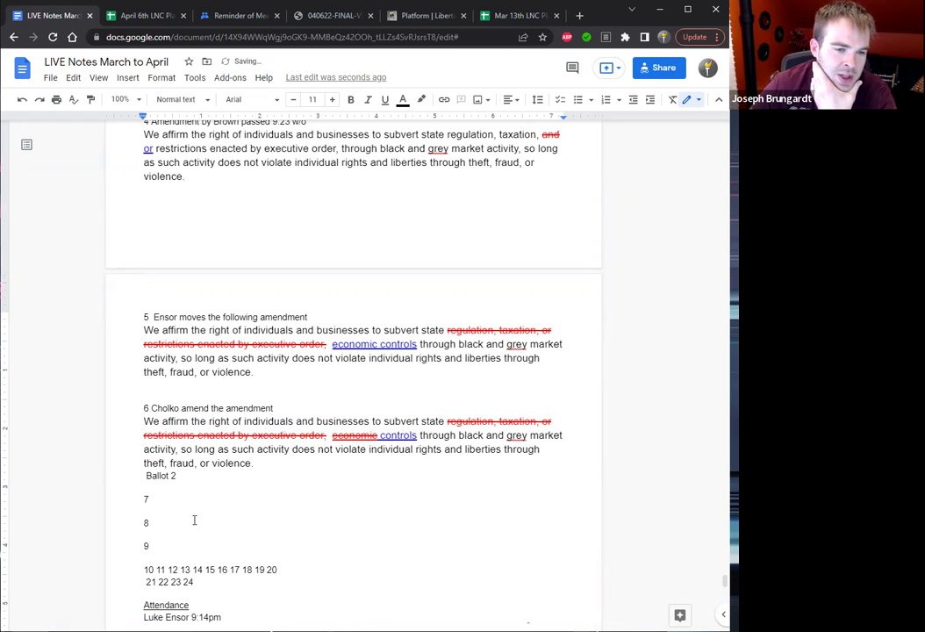
key(Down)
key(Return)
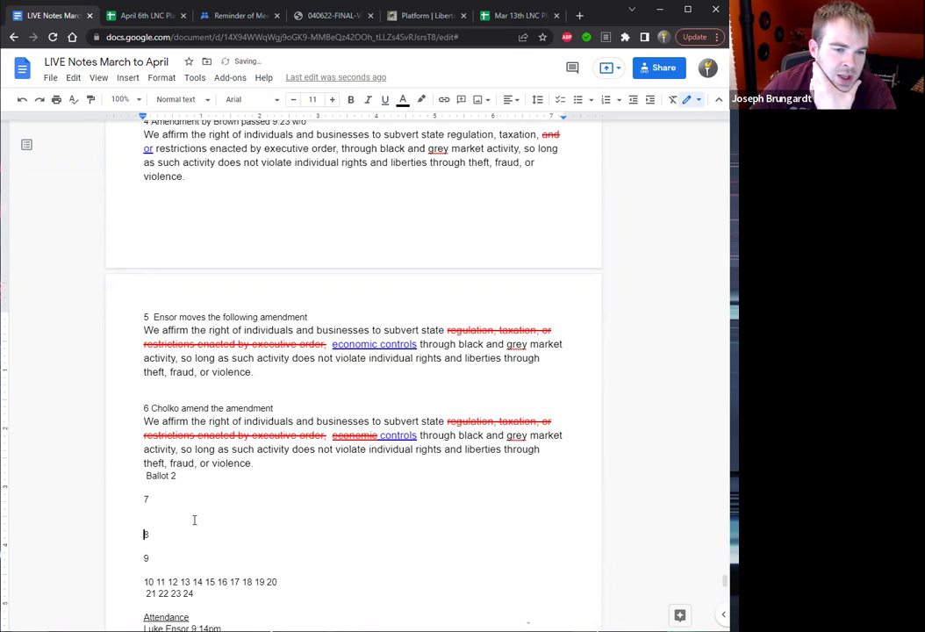
key(Down)
key(Return)
key(Down)
key(Down)
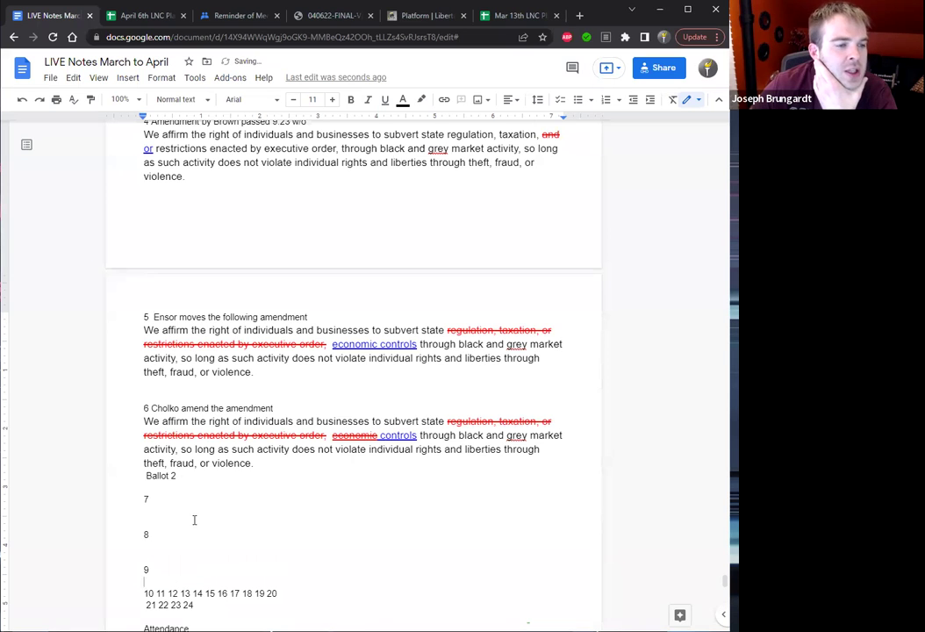
key(Return)
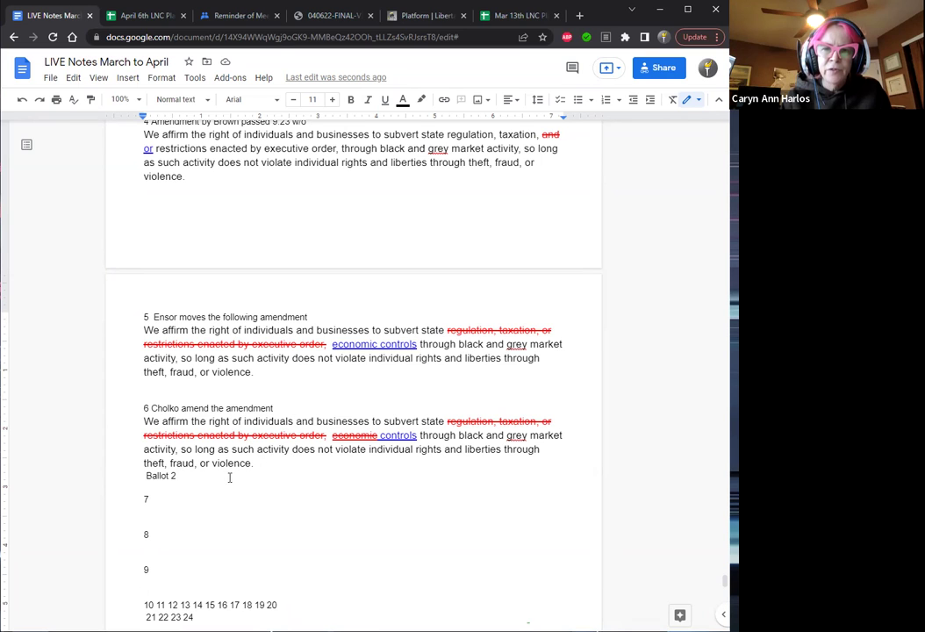
Make 'Ballot 2' flush left, put 10 on its own line and drop the space before 11.
click(146, 476)
key(BackSpace)
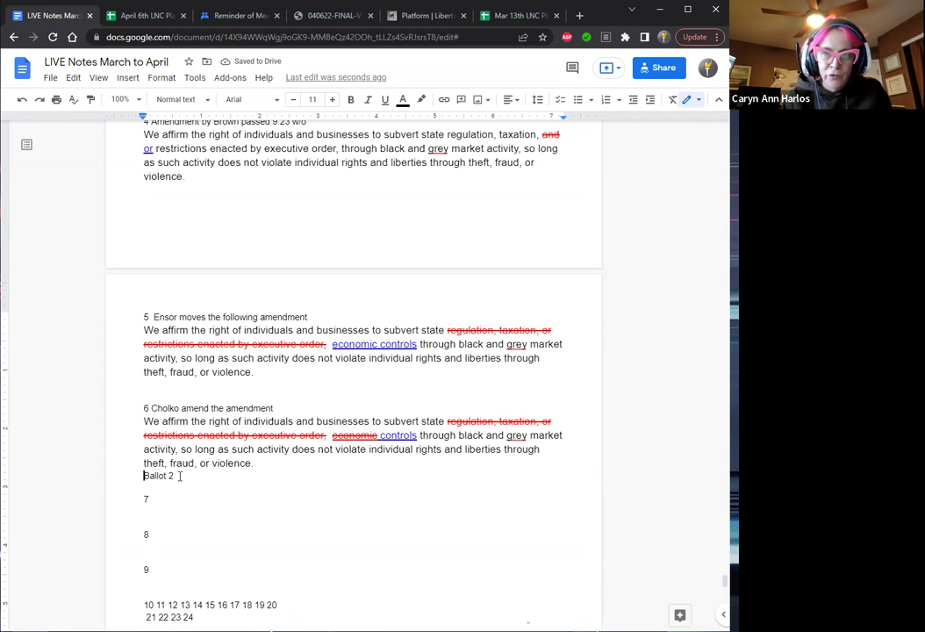
key(Down)
key(Down)
key(Down)
key(Down)
key(Down)
key(Down)
key(Down)
key(Down)
key(Down)
key(Down)
key(Up)
key(Up)
key(Right)
key(Right)
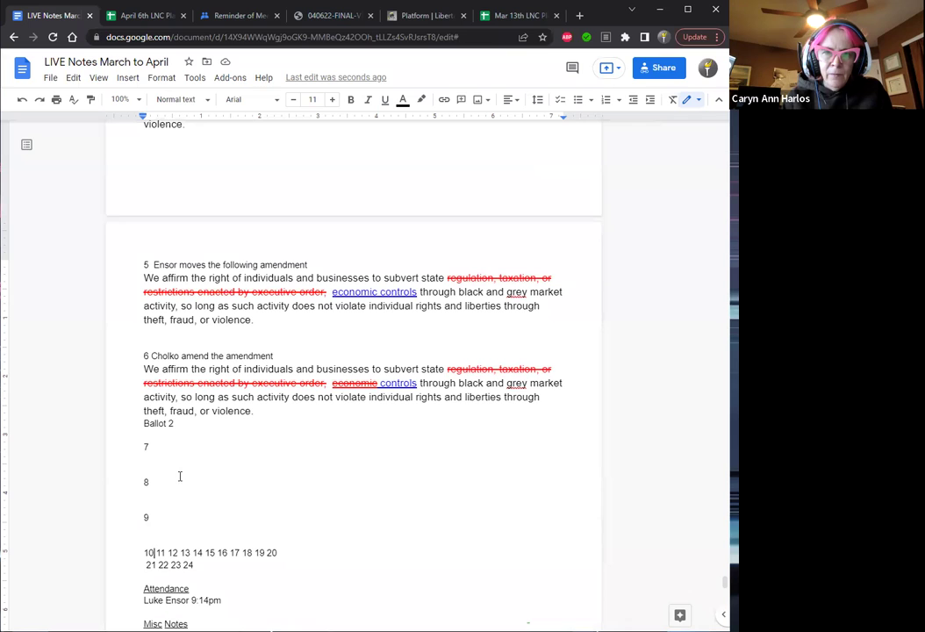
key(Return)
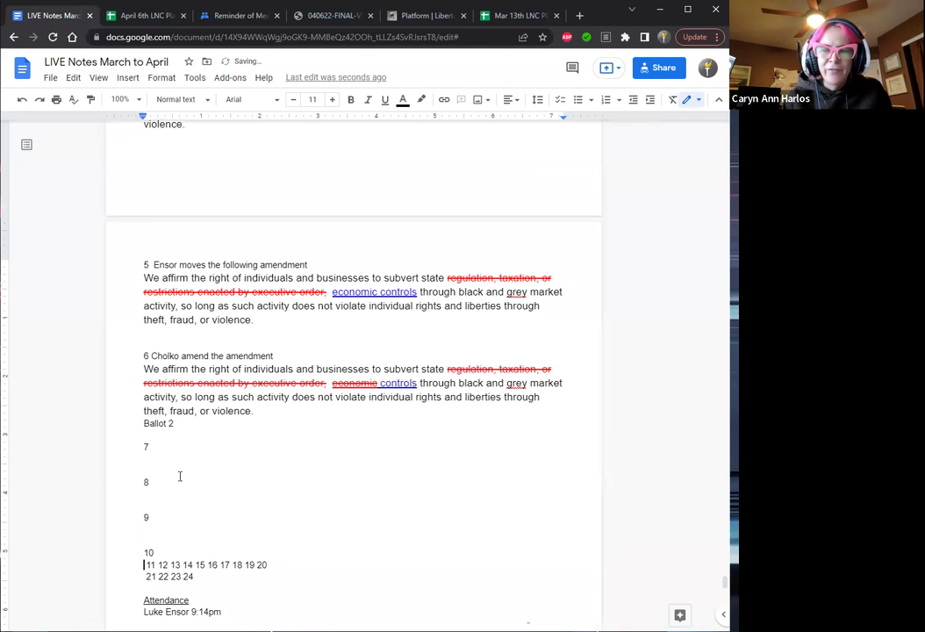
key(Delete)
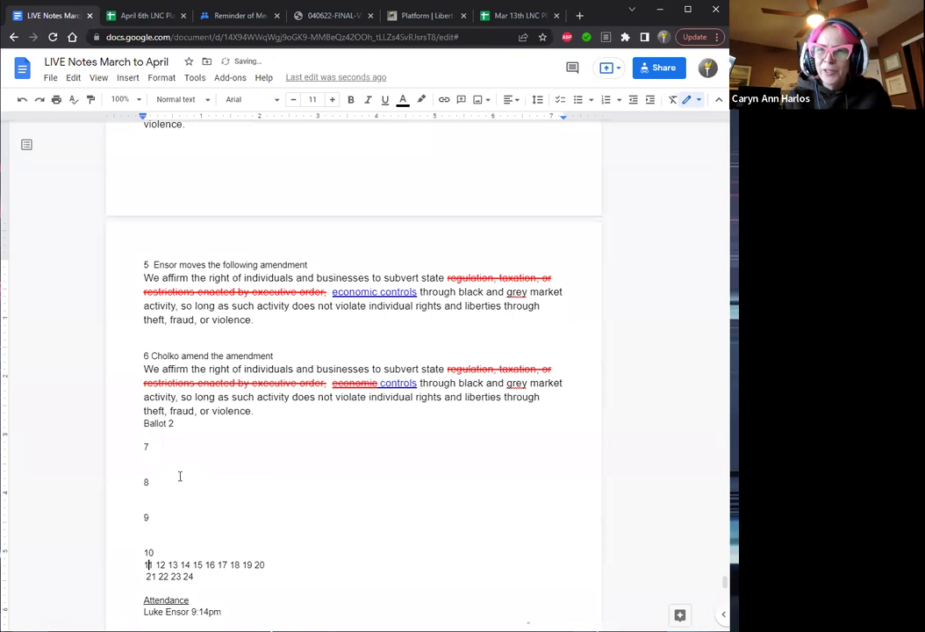
key(Right)
key(Right)
key(Right)
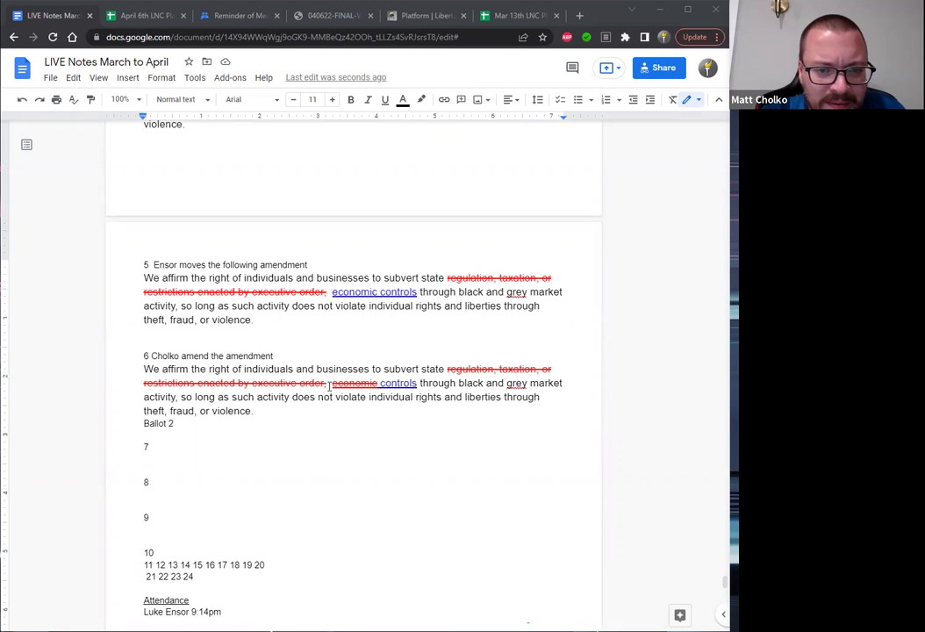
click(330, 387)
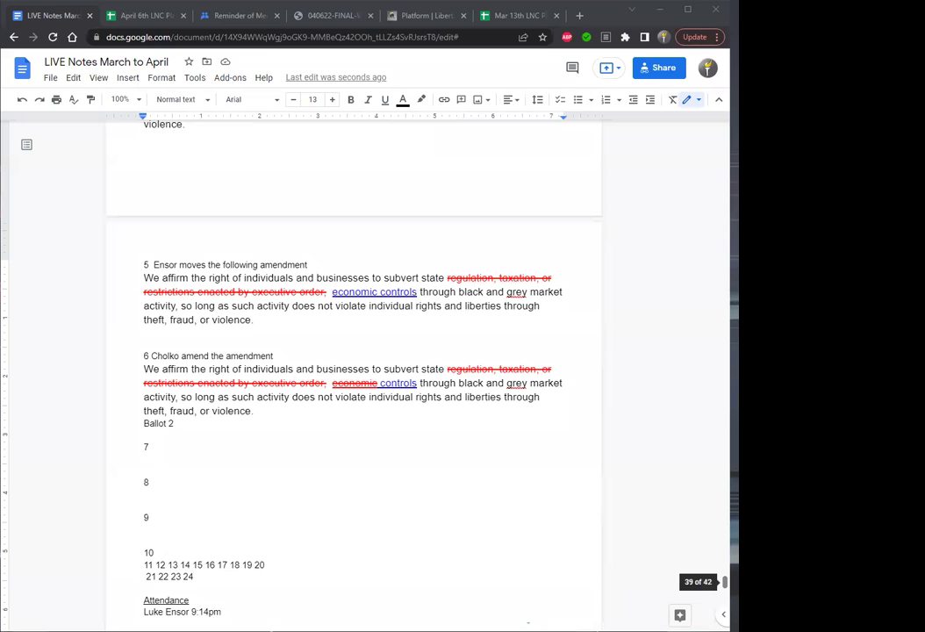
scroll(725, 582, up, 3)
scroll(725, 577, down, 2)
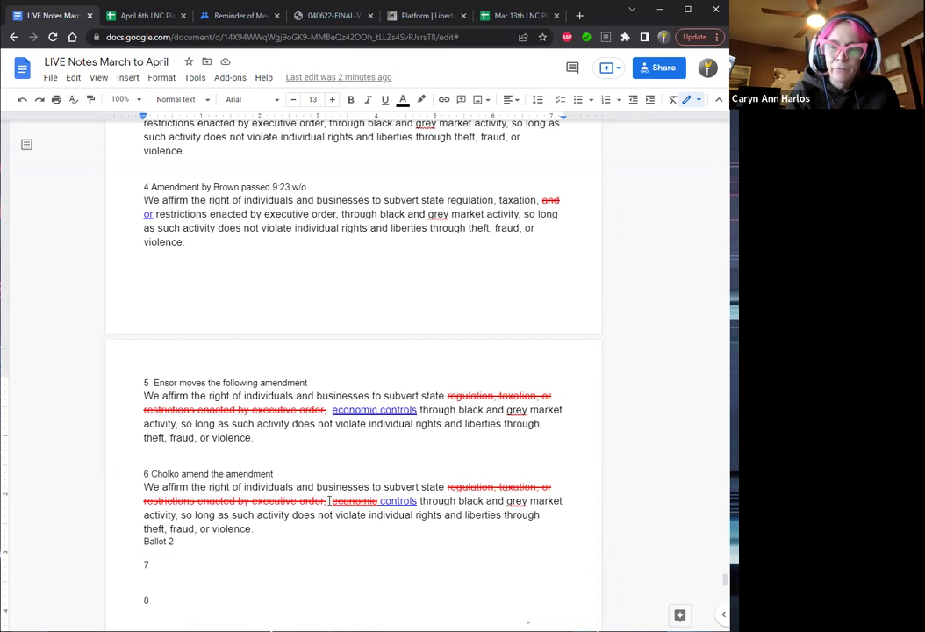
Recolour amendment 6's struck wording from 'We affirm' up to 'economic' black.
drag(328, 500, 446, 481)
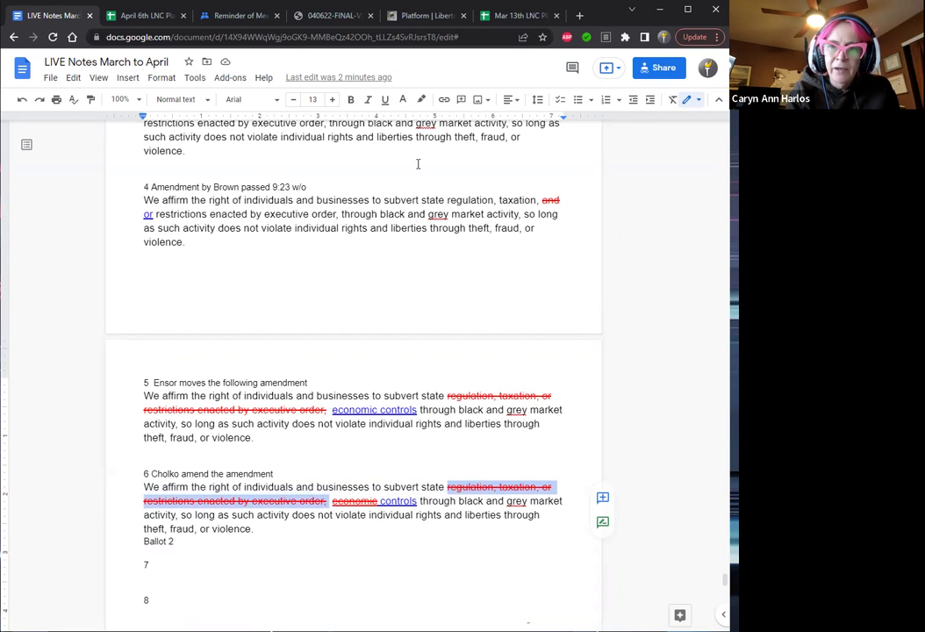
click(403, 102)
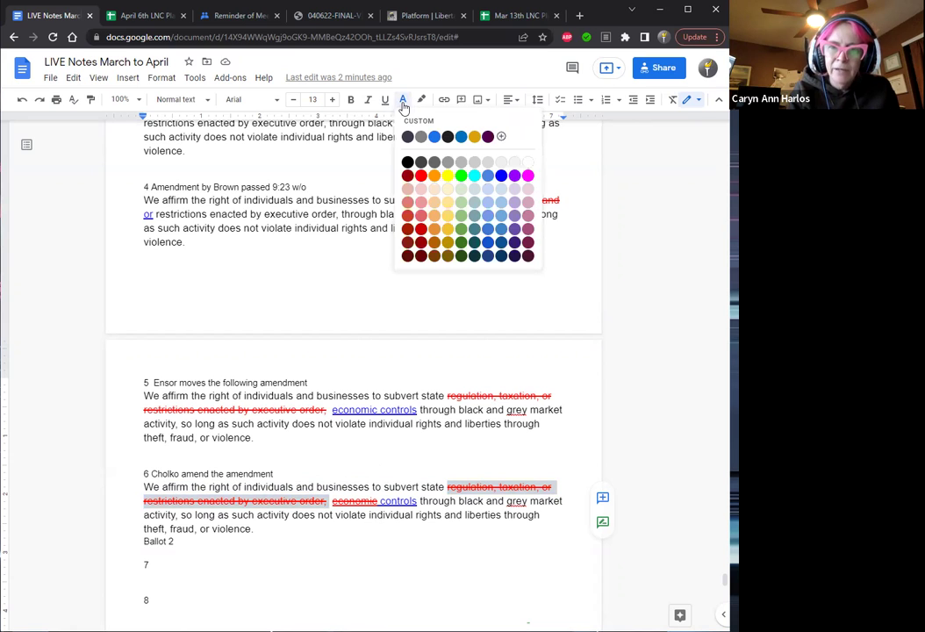
click(407, 163)
key(Right)
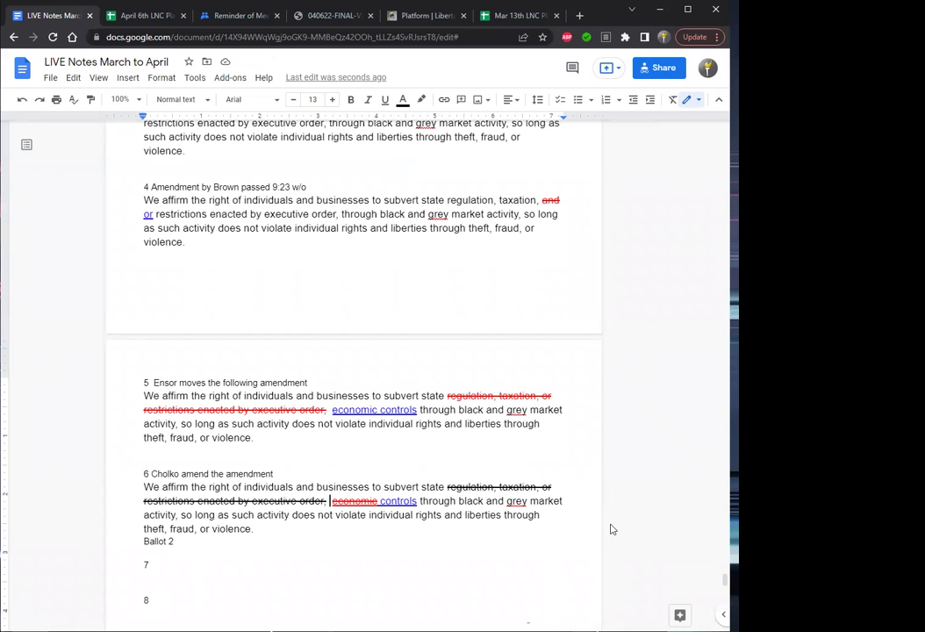
Append '(striking economic)' to the end of the '6 … amend the amendment' heading.
click(280, 474)
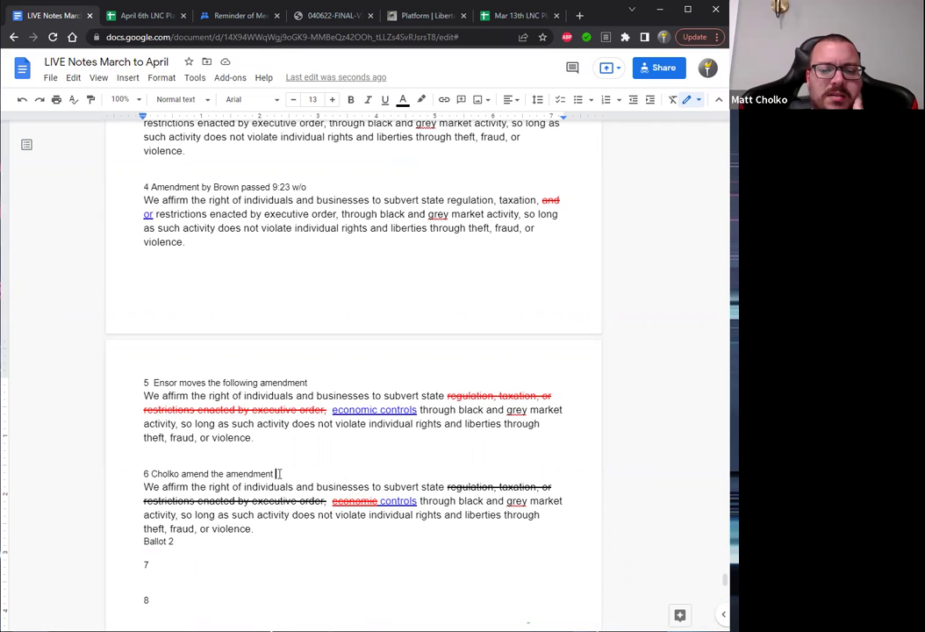
text(()
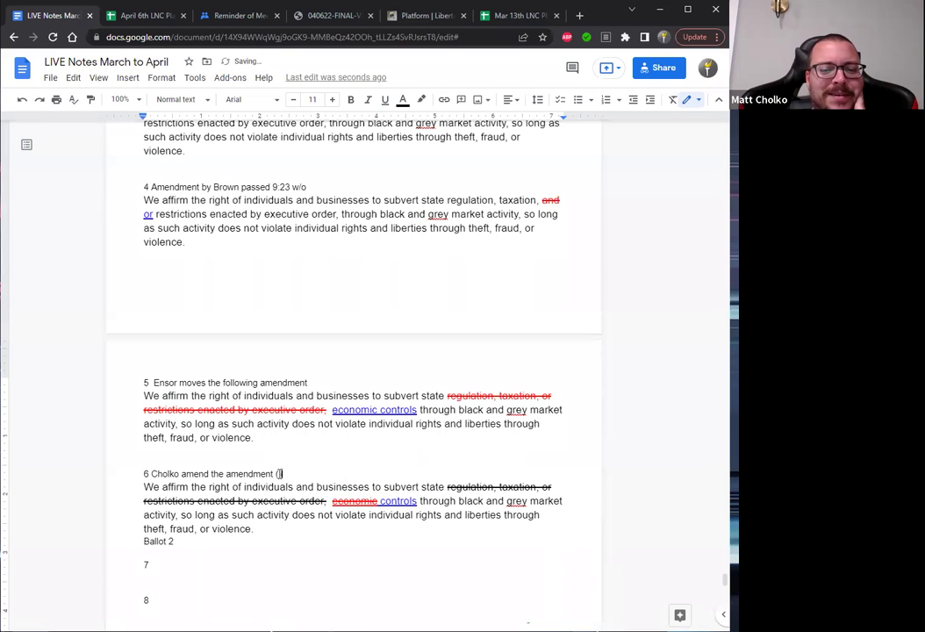
text(striking )
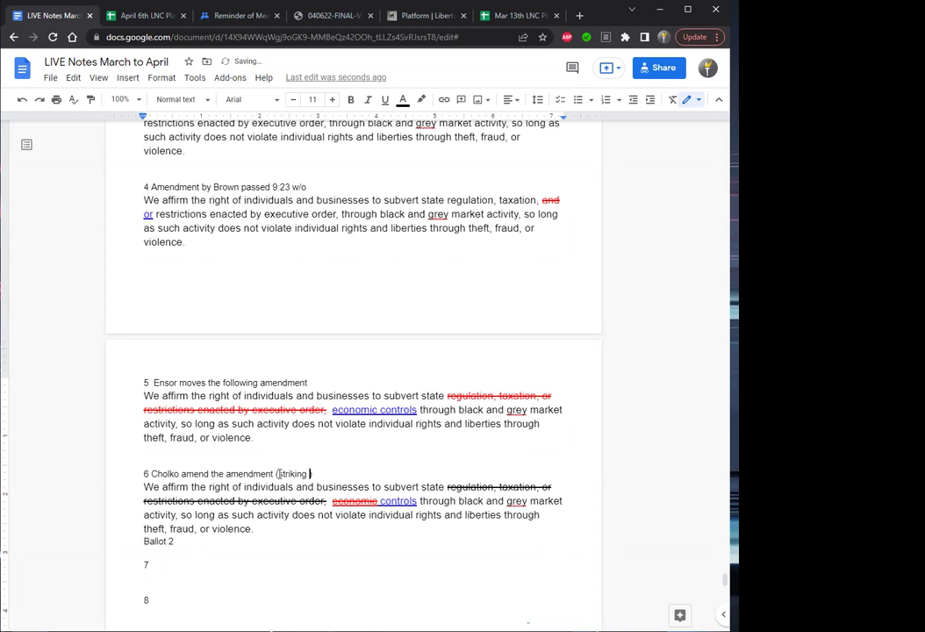
text(econ)omic)
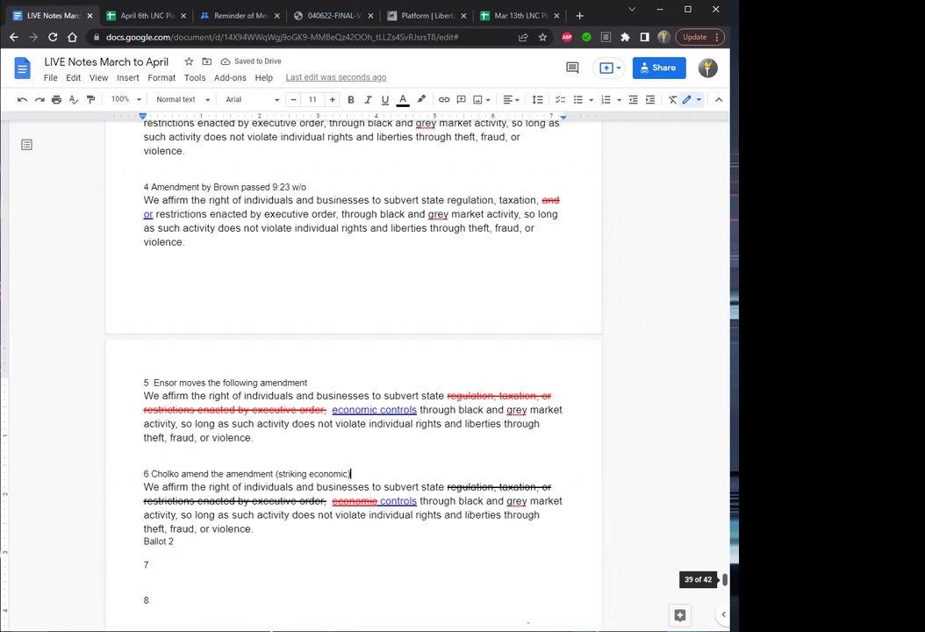
scroll(725, 580, down, 1)
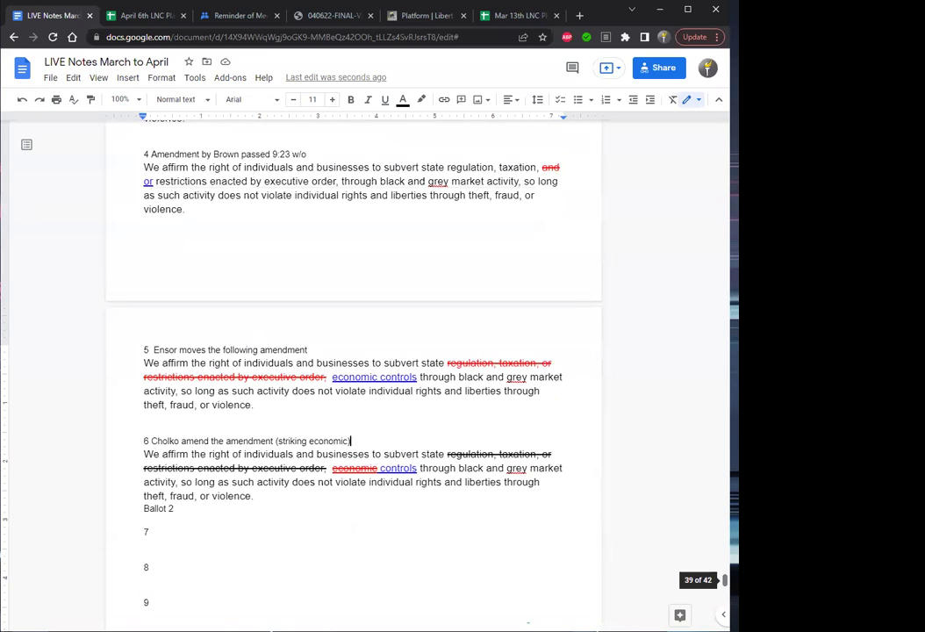
scroll(726, 580, down, 1)
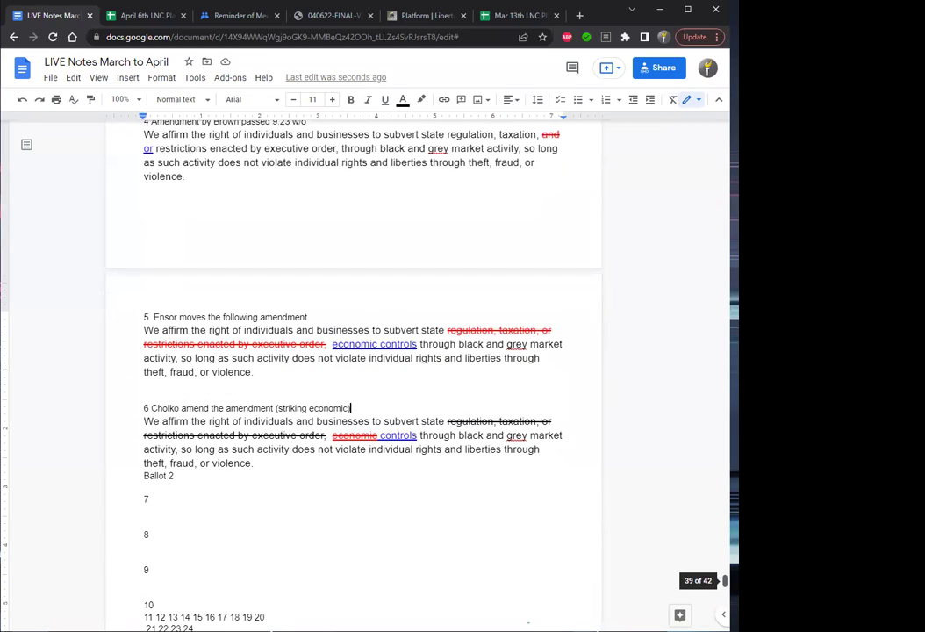
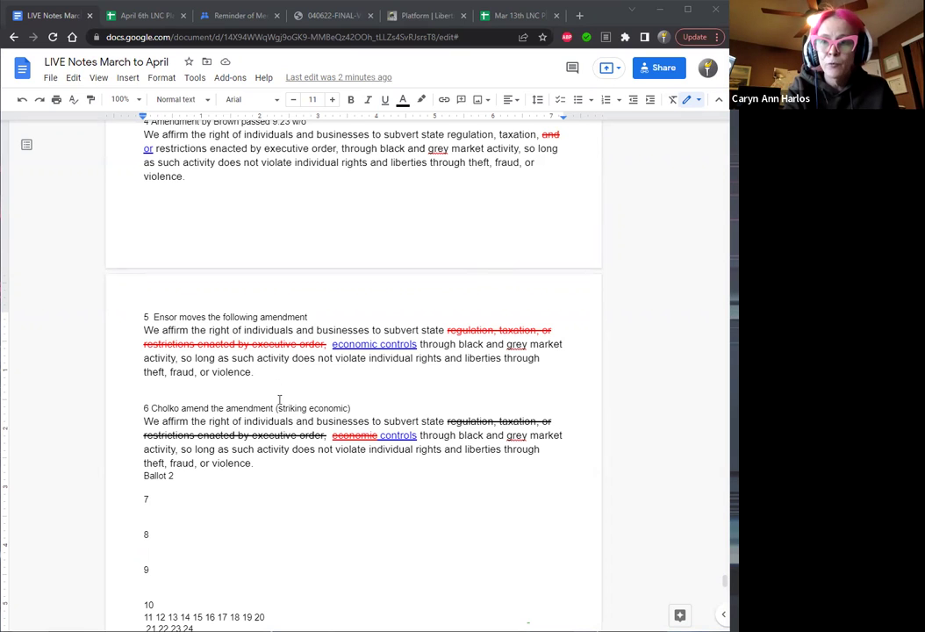
Replace item 6's Ballot 2 line with 'Adopted 9:36pm'.
click(264, 465)
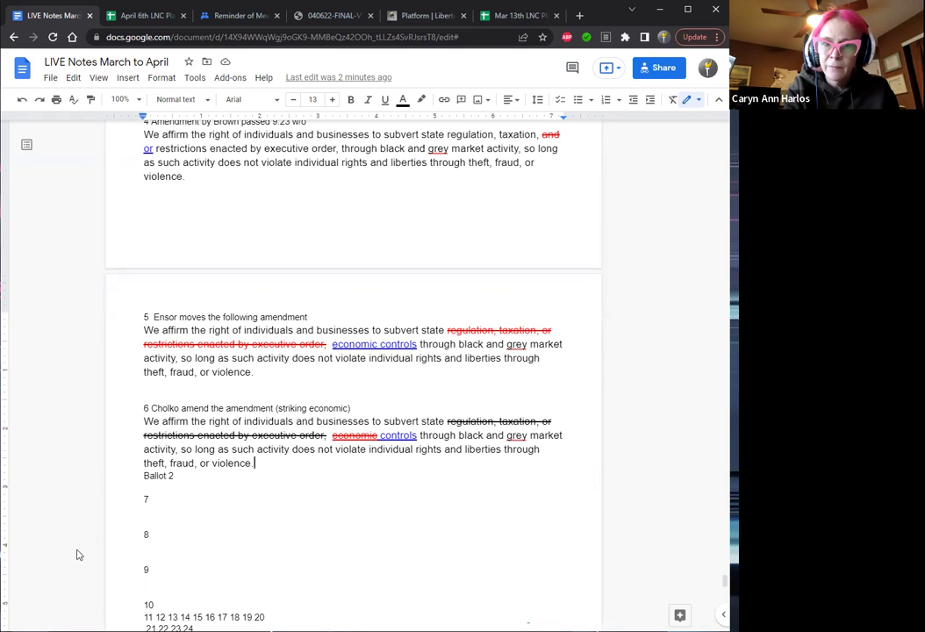
click(216, 479)
key(BackSpace)
key(BackSpace)
key(BackSpace)
key(BackSpace)
key(BackSpace)
key(BackSpace)
key(BackSpace)
key(BackSpace)
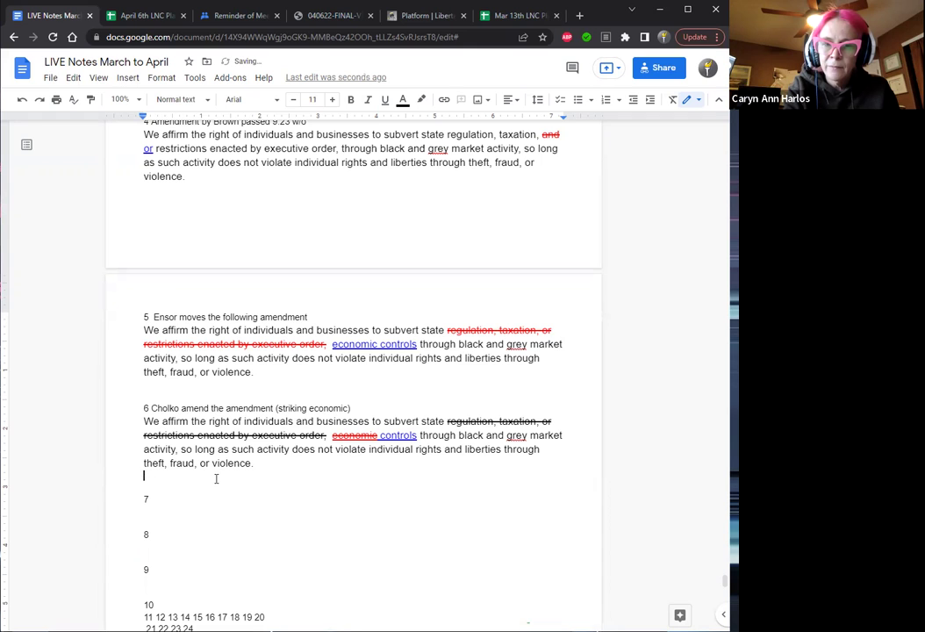
text(Adop)
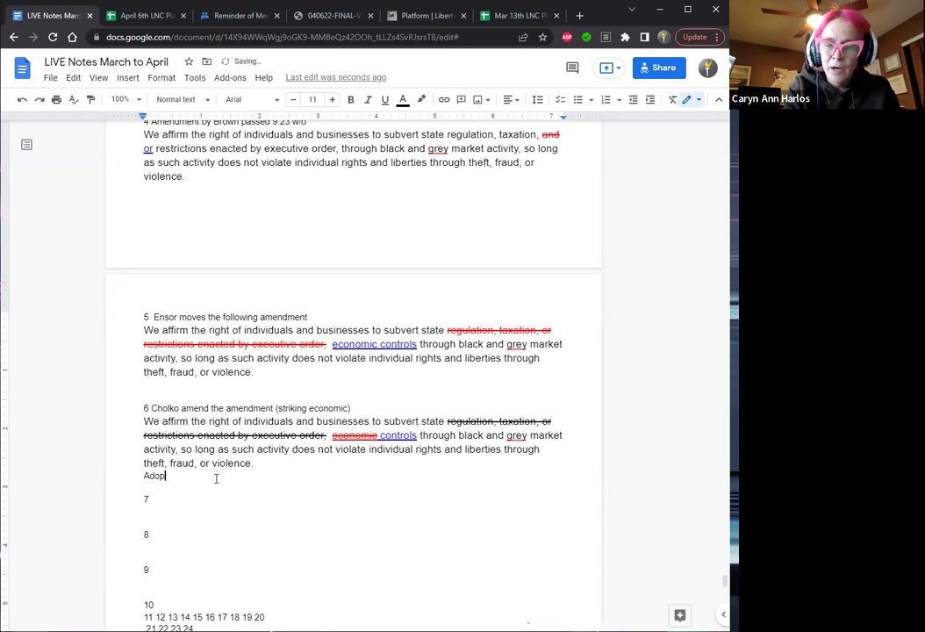
text(ted 9:36pm)
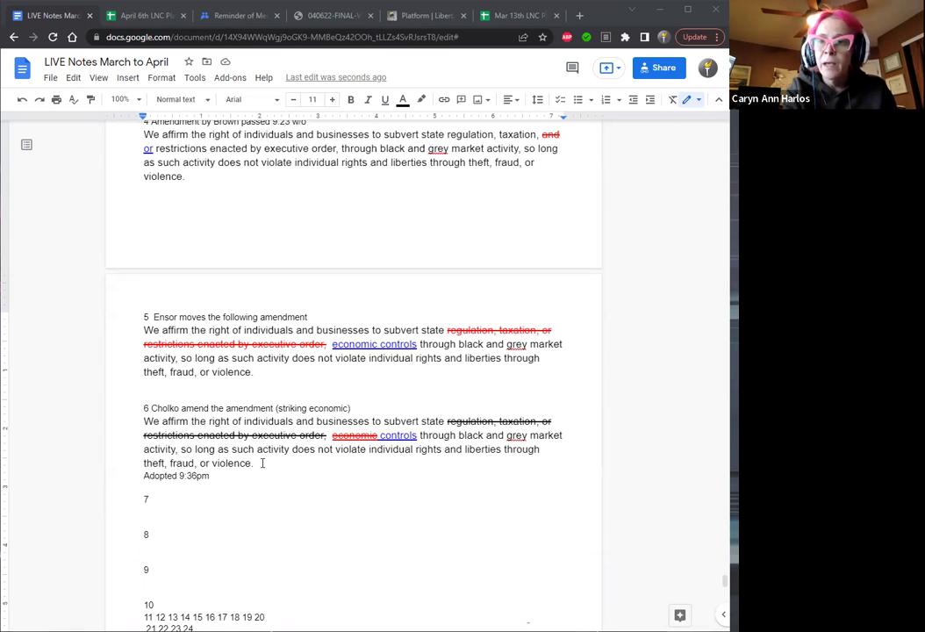
Copy the amendment paragraph and paste it on a new line under item 7.
drag(254, 463, 146, 423)
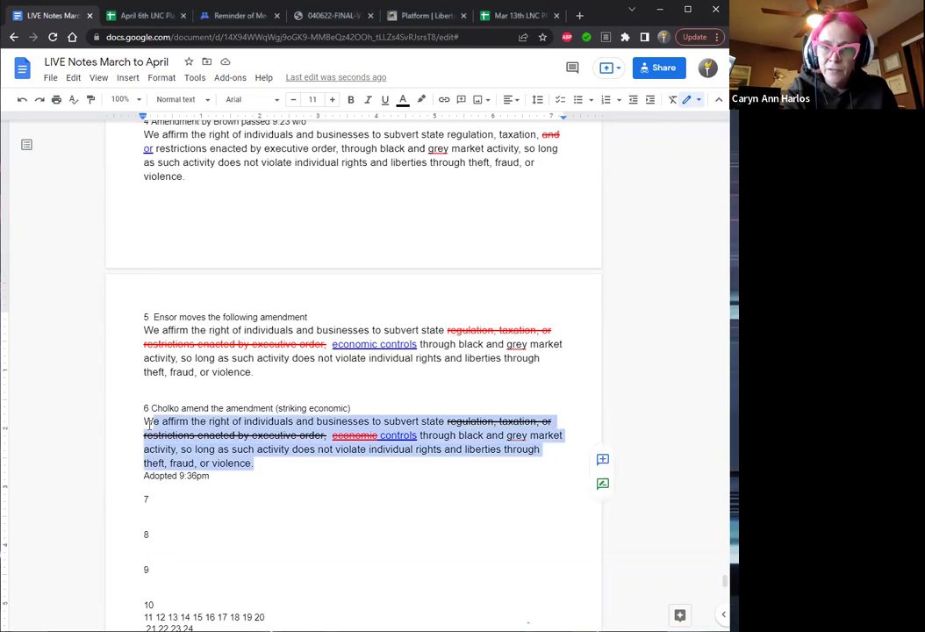
key(ctrl+shift+period)
key(ctrl+shift+period)
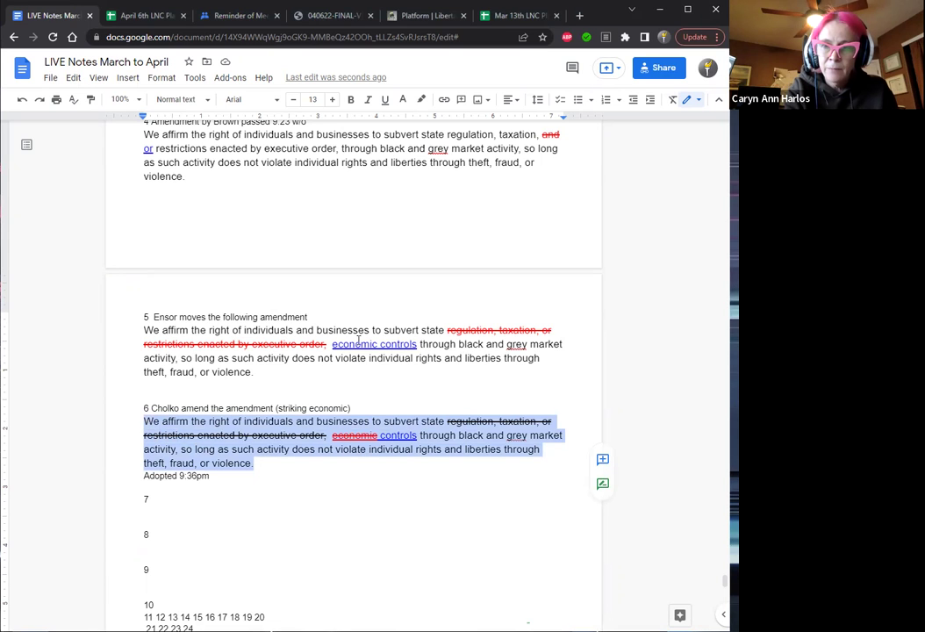
click(255, 372)
drag(255, 372, 143, 335)
key(ctrl+c)
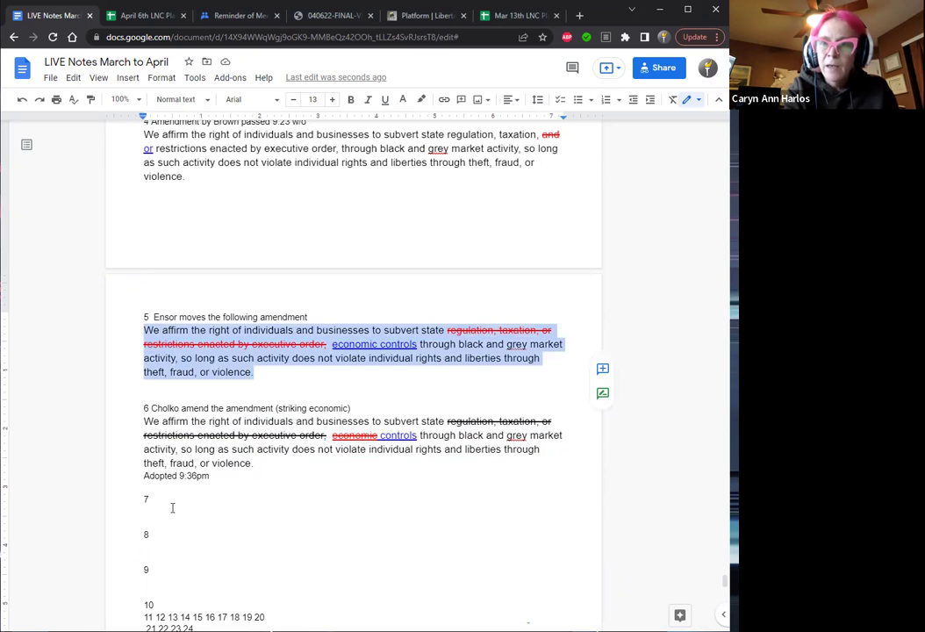
click(166, 507)
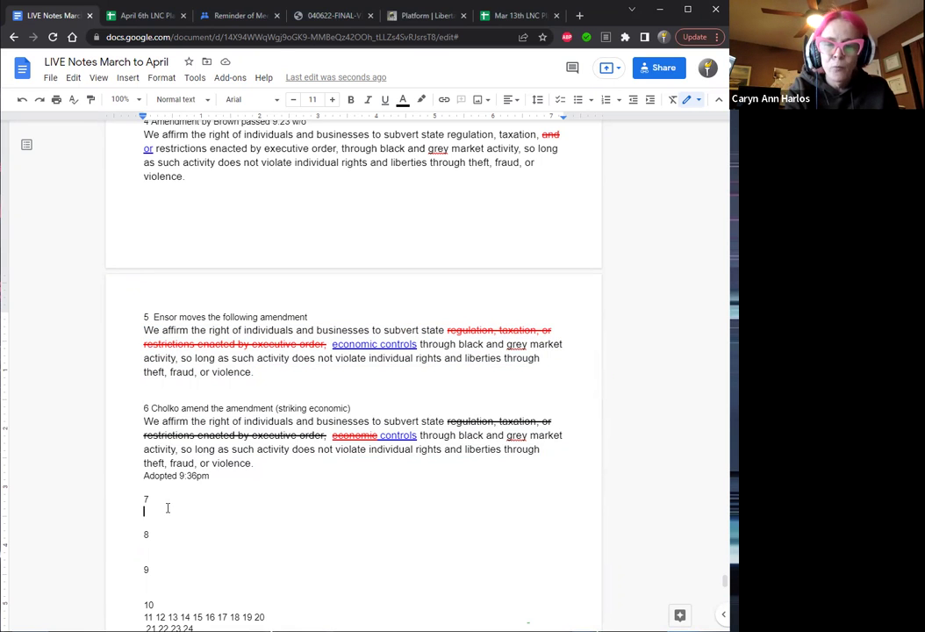
key(Return)
key(ctrl+v)
Head item 7 'Current amendment' and delete 'economic' from its text.
click(169, 497)
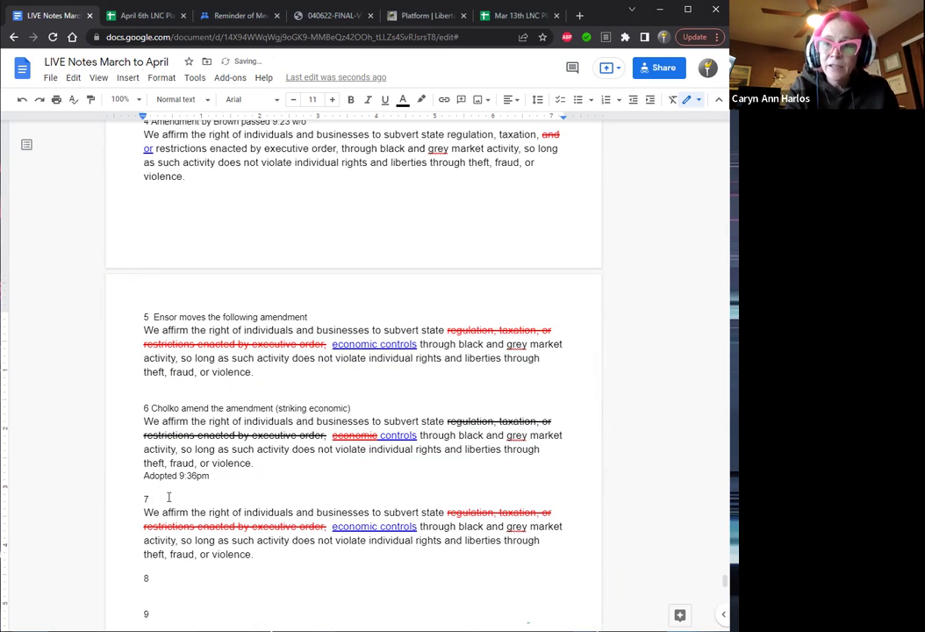
text(Current amen)
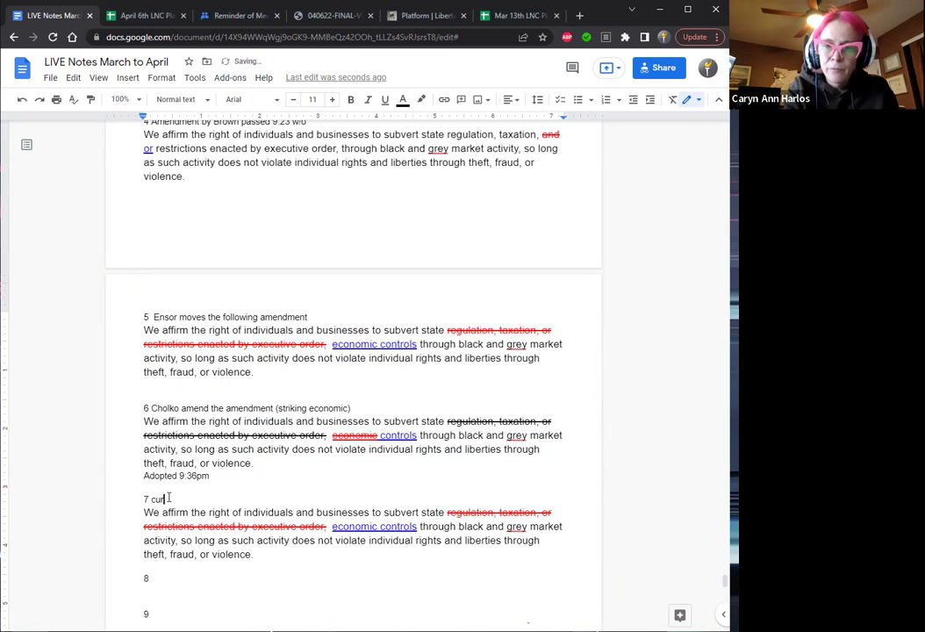
text(dment)
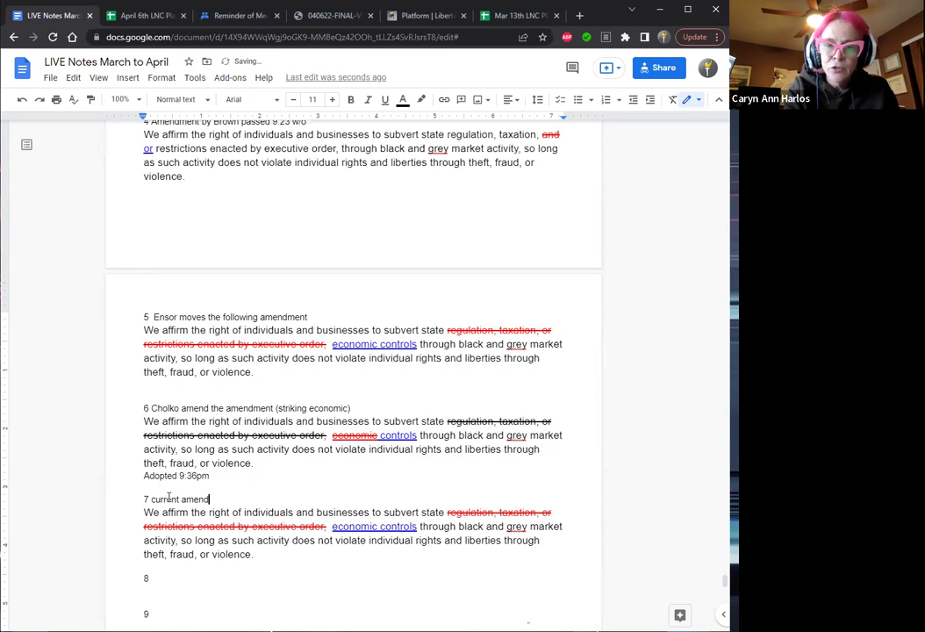
click(381, 526)
key(BackSpace)
key(BackSpace)
key(BackSpace)
key(BackSpace)
key(BackSpace)
key(BackSpace)
key(BackSpace)
key(BackSpace)
key(BackSpace)
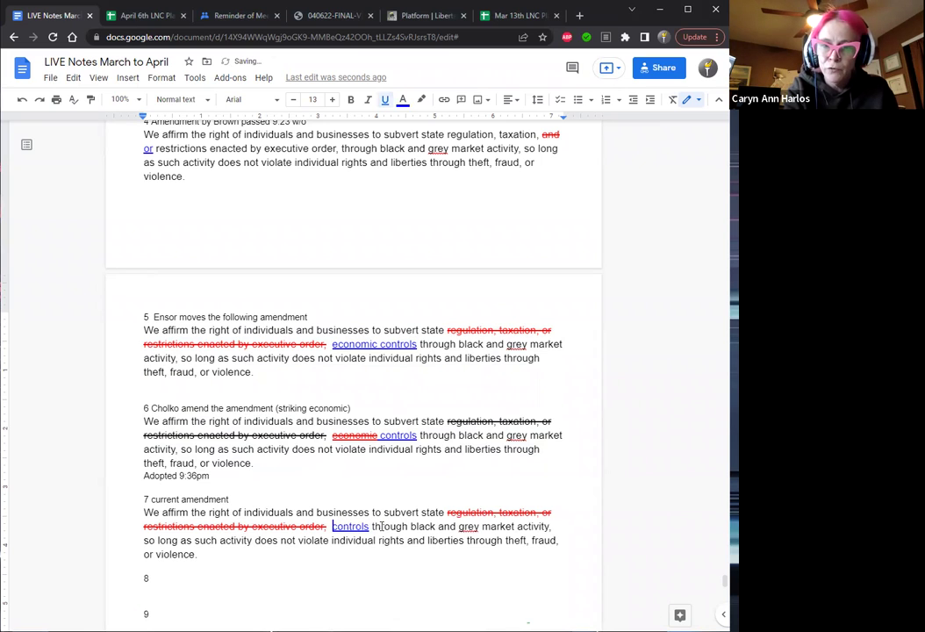
Add a 'Ballot 2' line below item 7's text.
click(210, 559)
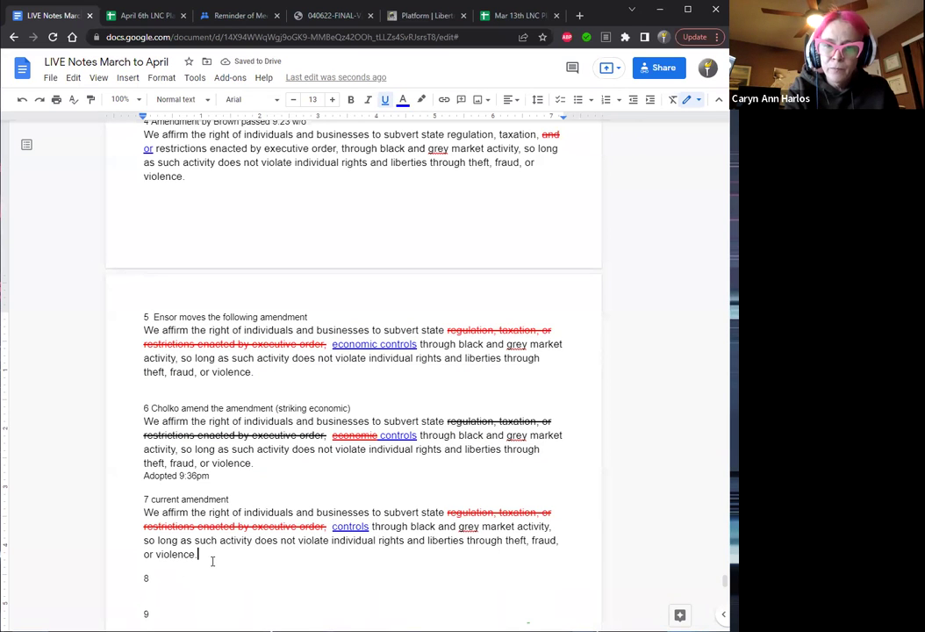
key(Return)
text(B)
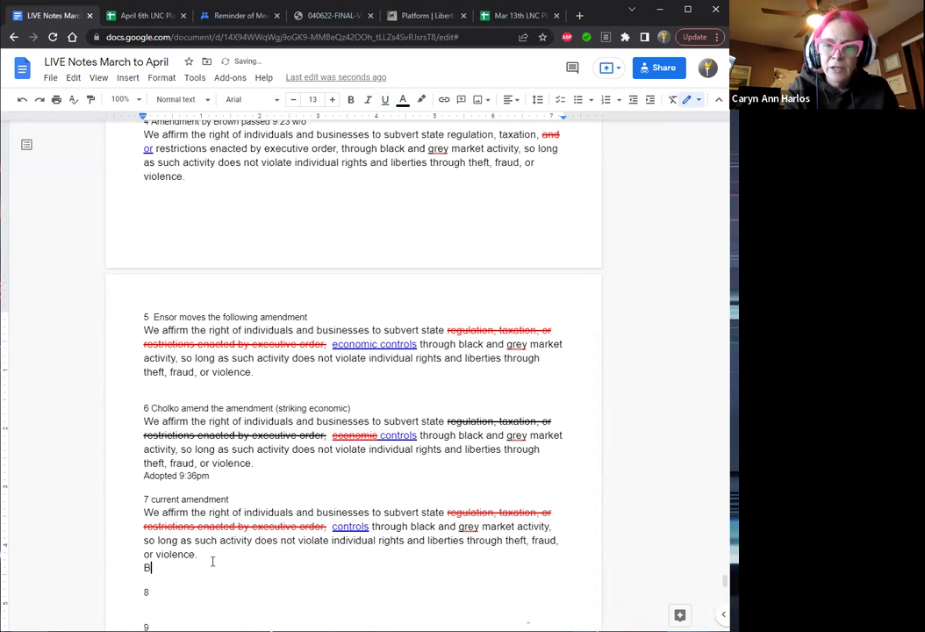
text(allot)
key(Left)
key(Left)
key(Left)
key(Left)
key(Left)
key(Left)
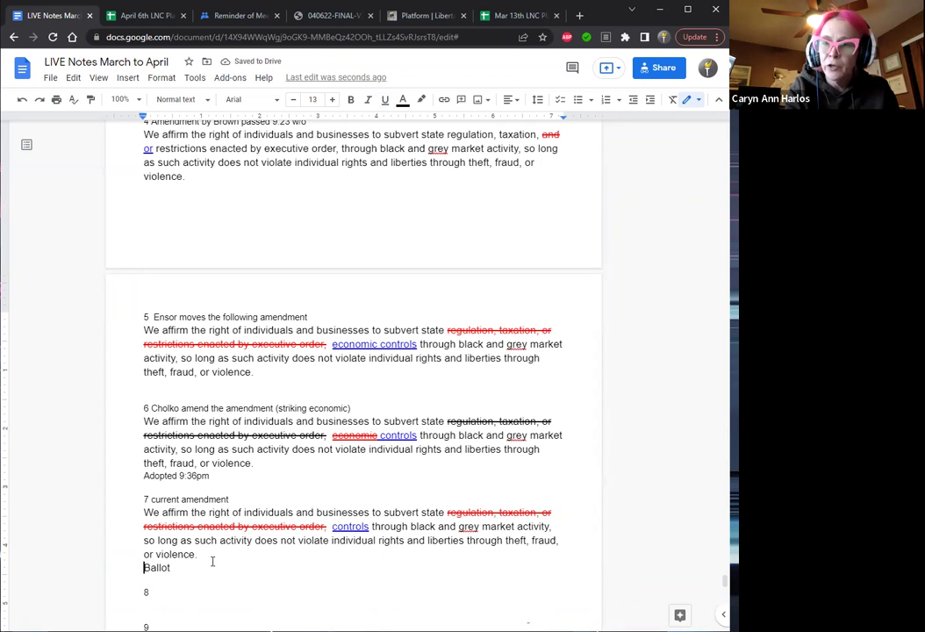
key(Right)
key(Right)
key(Right)
key(Right)
key(Right)
key(Right)
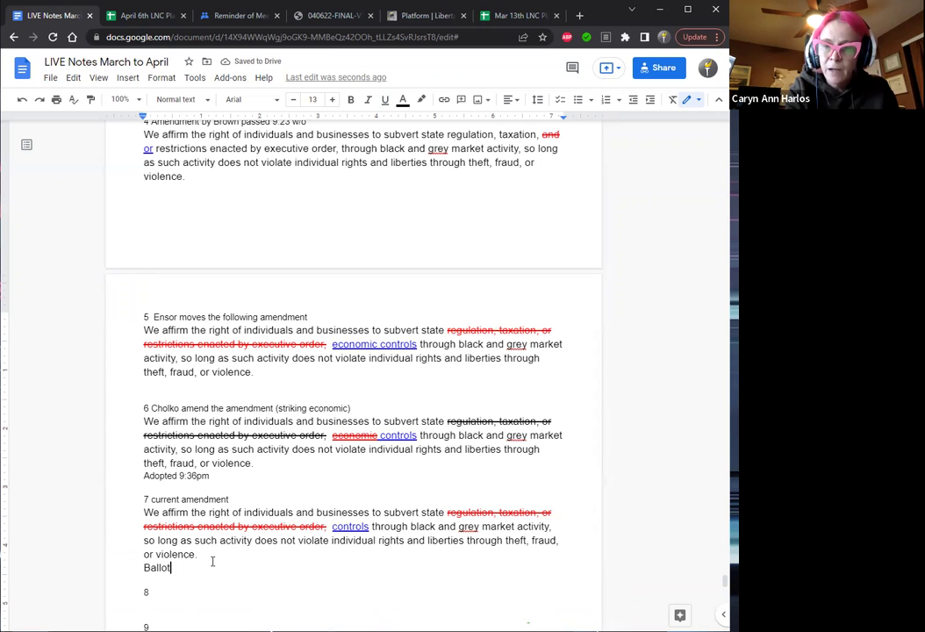
text(2)
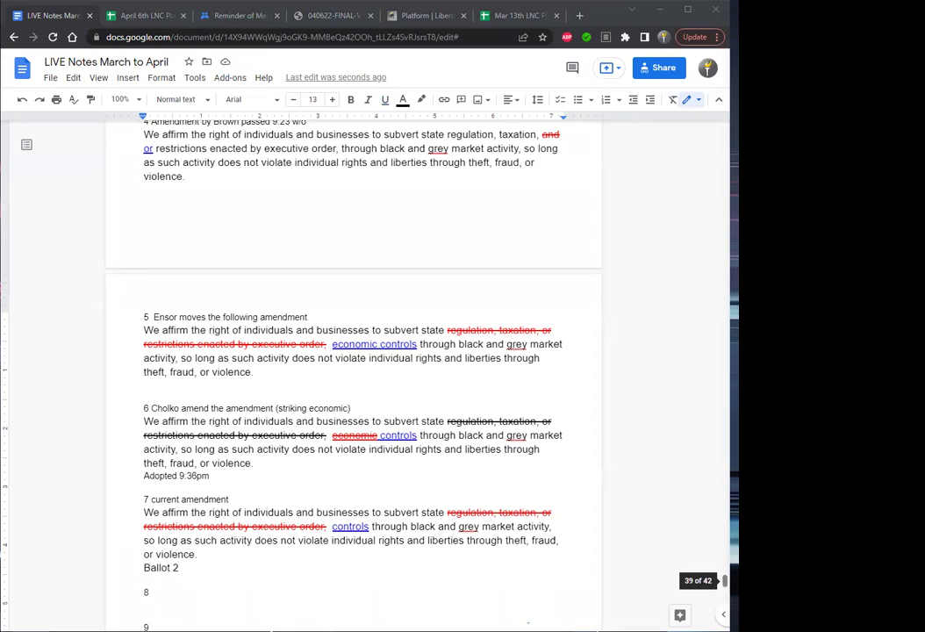
Switch to the April 6th LNC Platform 22 roll/votes spreadsheet.
drag(725, 580, 725, 583)
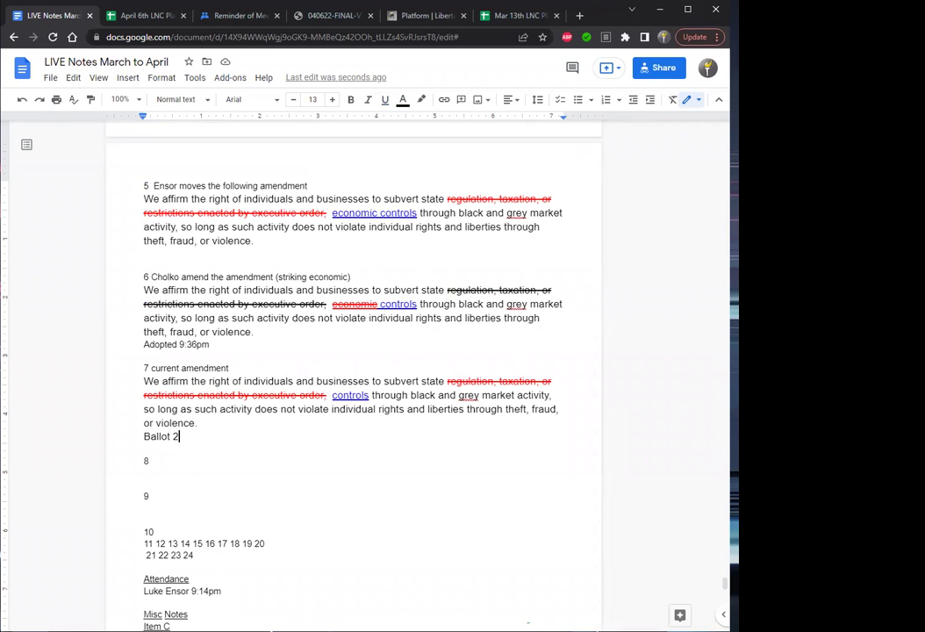
key(alt+Tab)
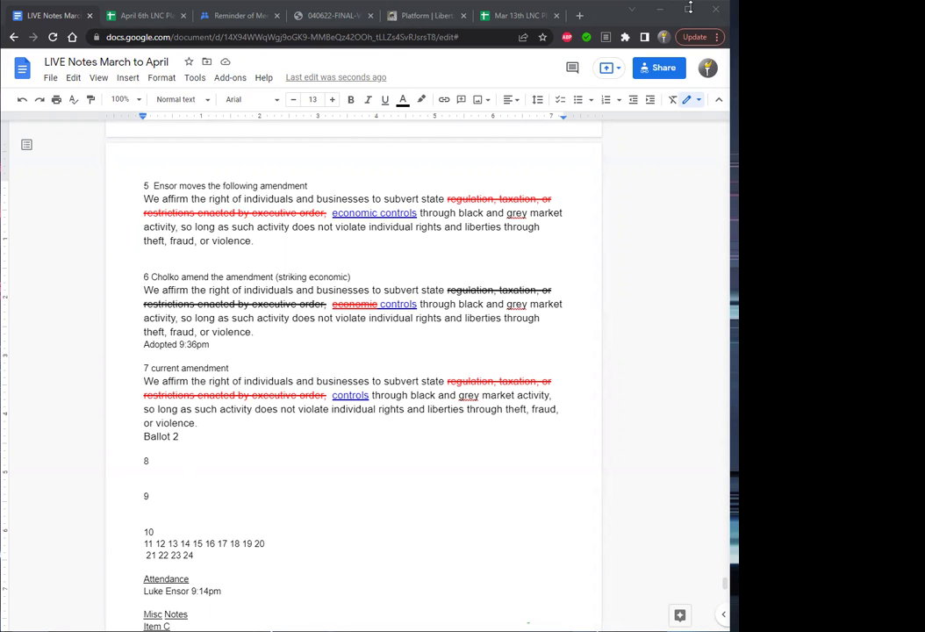
click(138, 16)
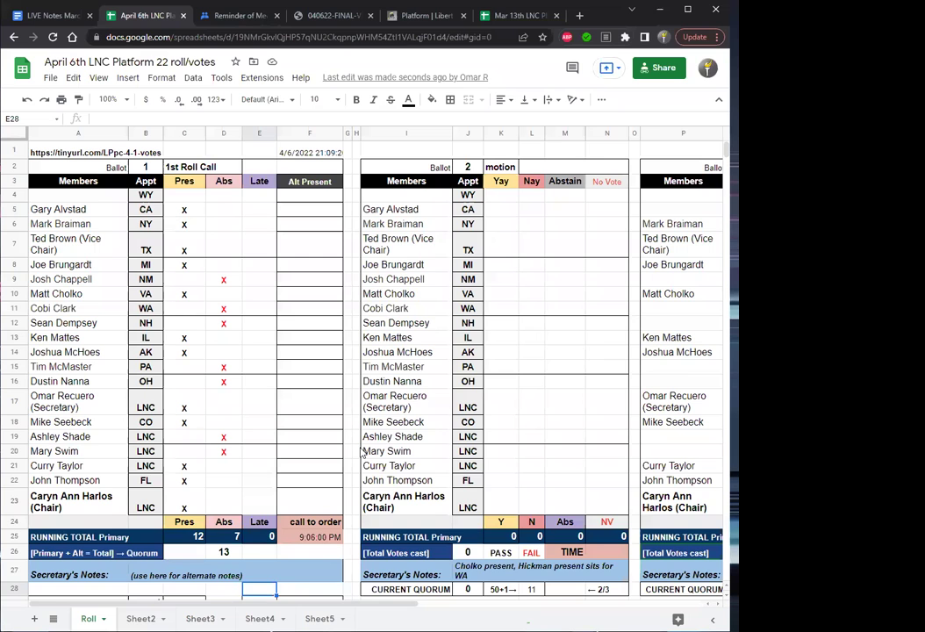
Record ballot 2's time as 9:38 and add the NH member's name with an X under Nay.
click(615, 555)
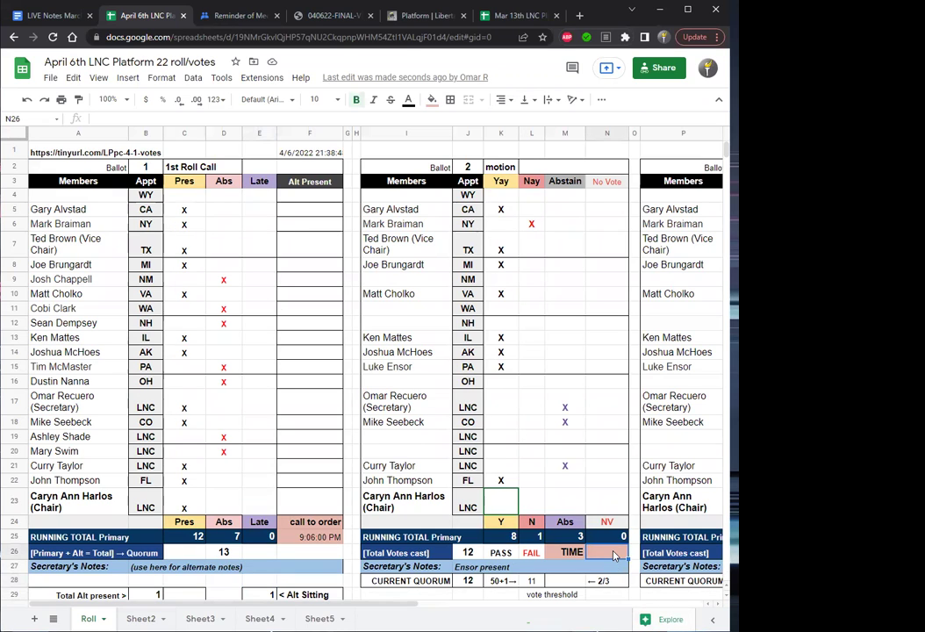
text(9)
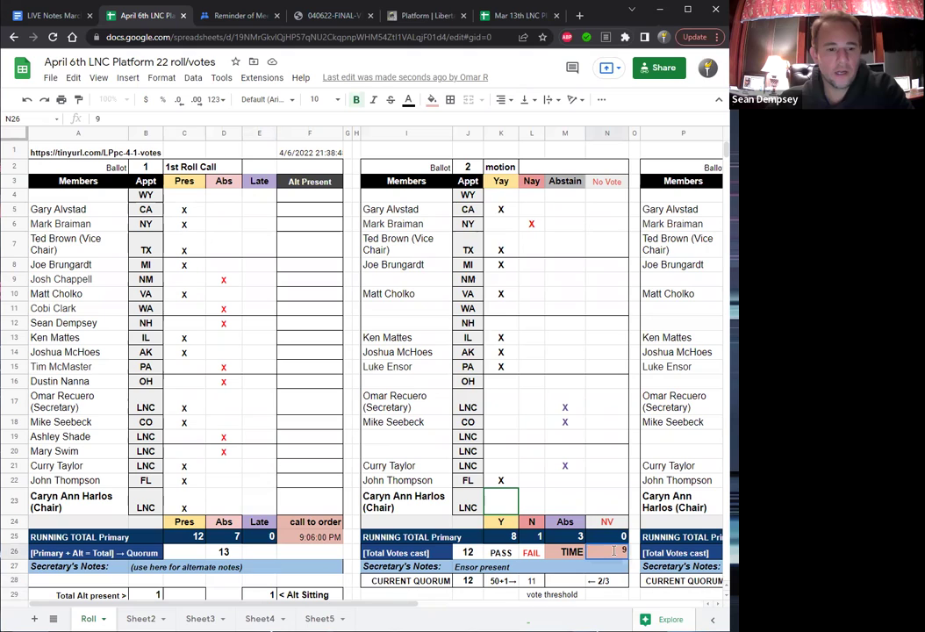
text(:38)
key(Return)
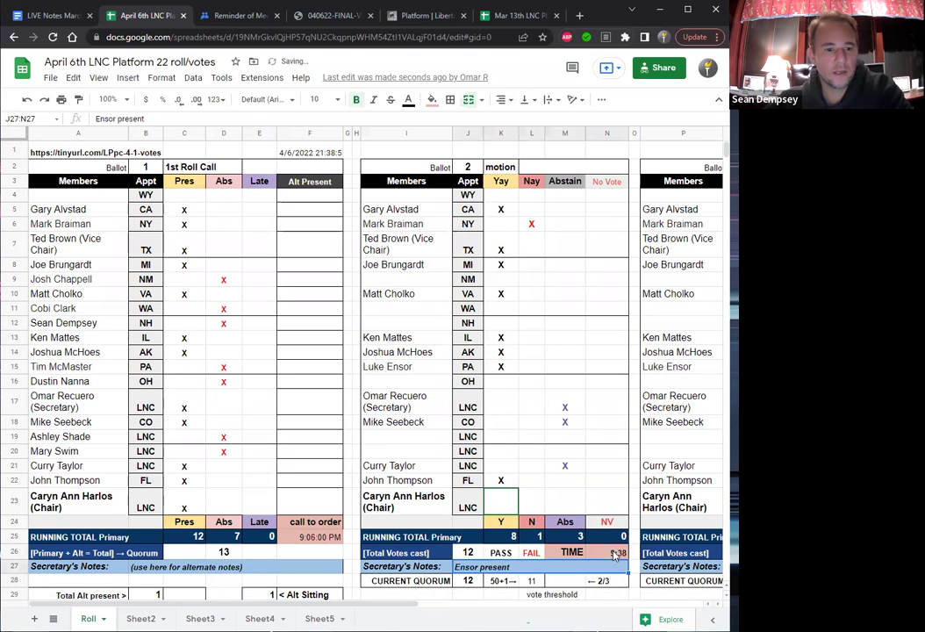
click(400, 327)
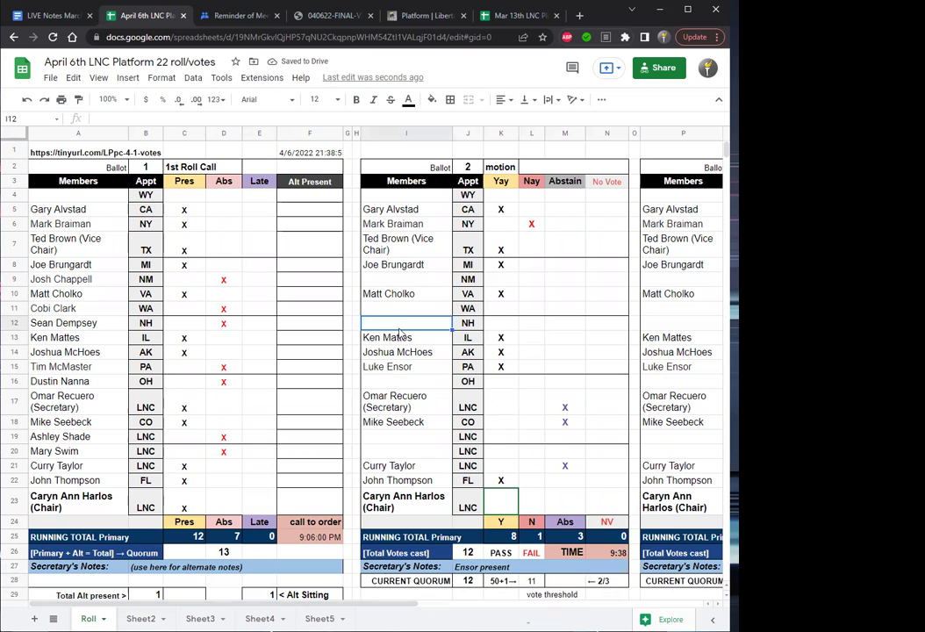
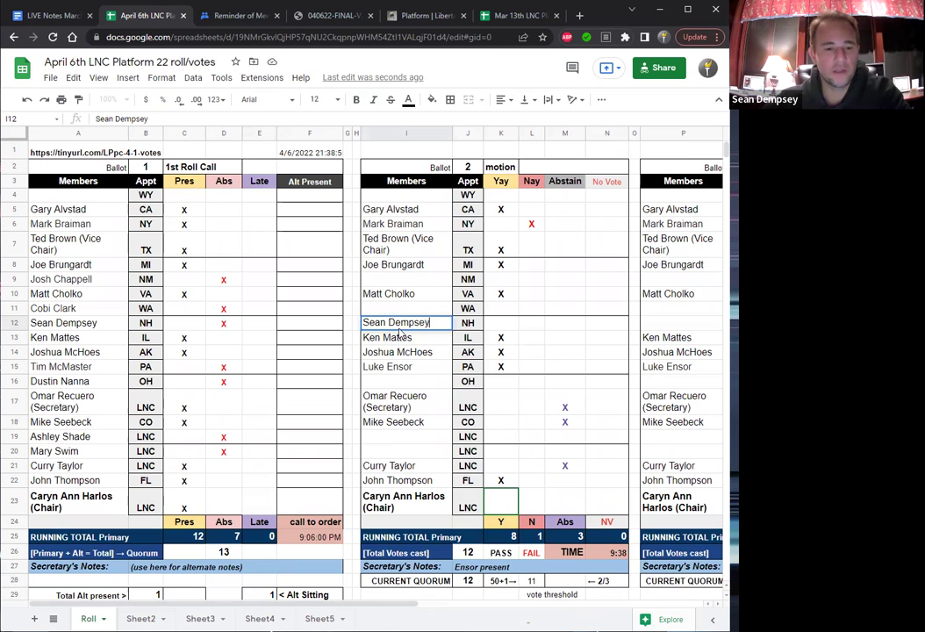
key(Return)
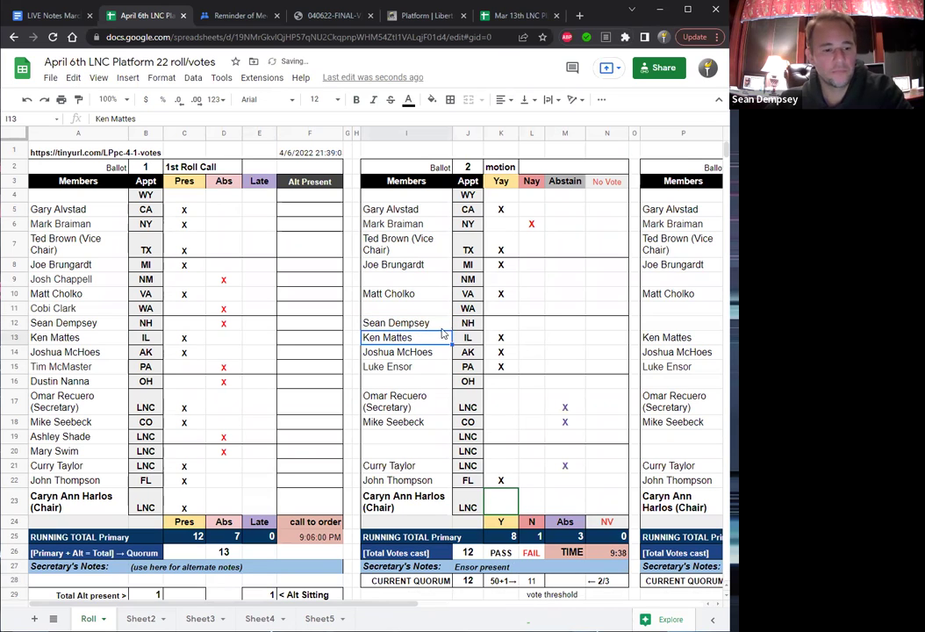
click(534, 325)
text(X)
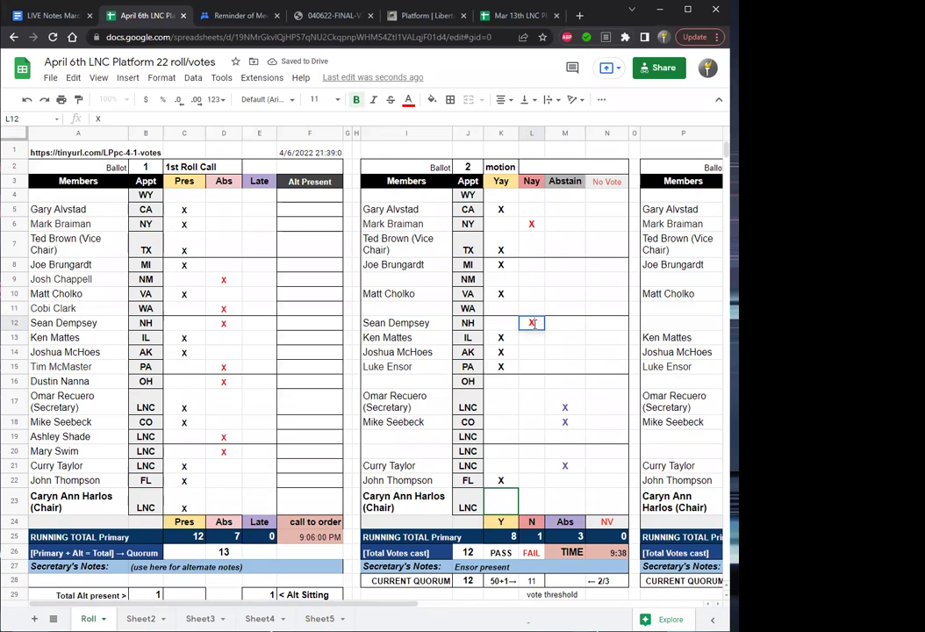
key(Return)
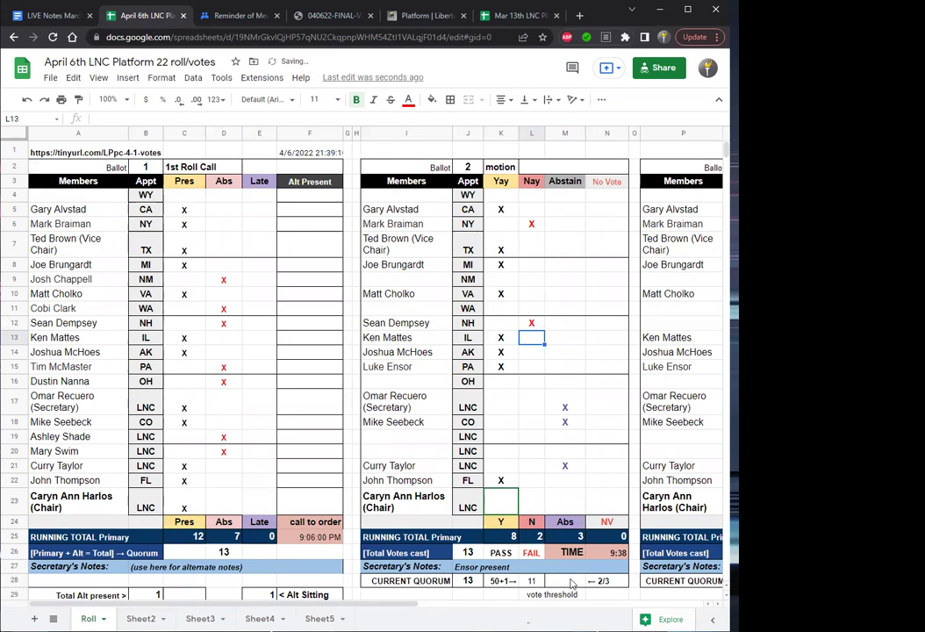
Append a note of the NH member's arrival to ballot 2's secretary's notes.
click(523, 567)
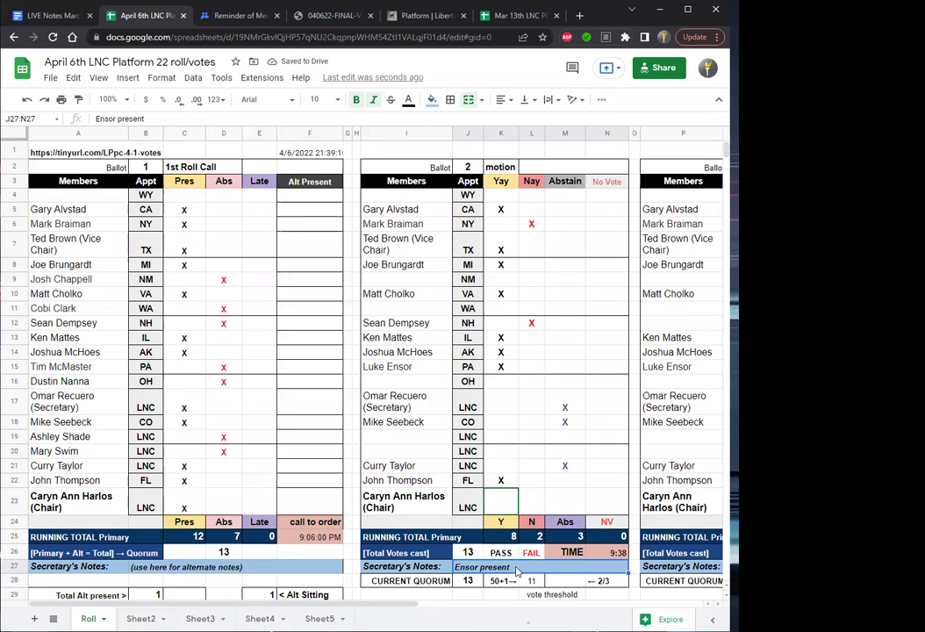
click(167, 117)
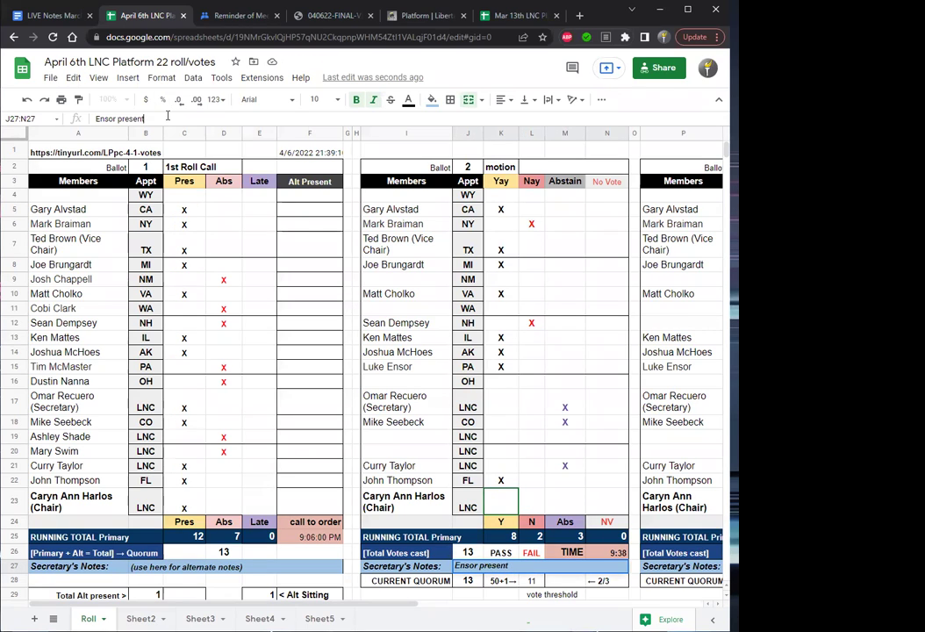
text(, demp)
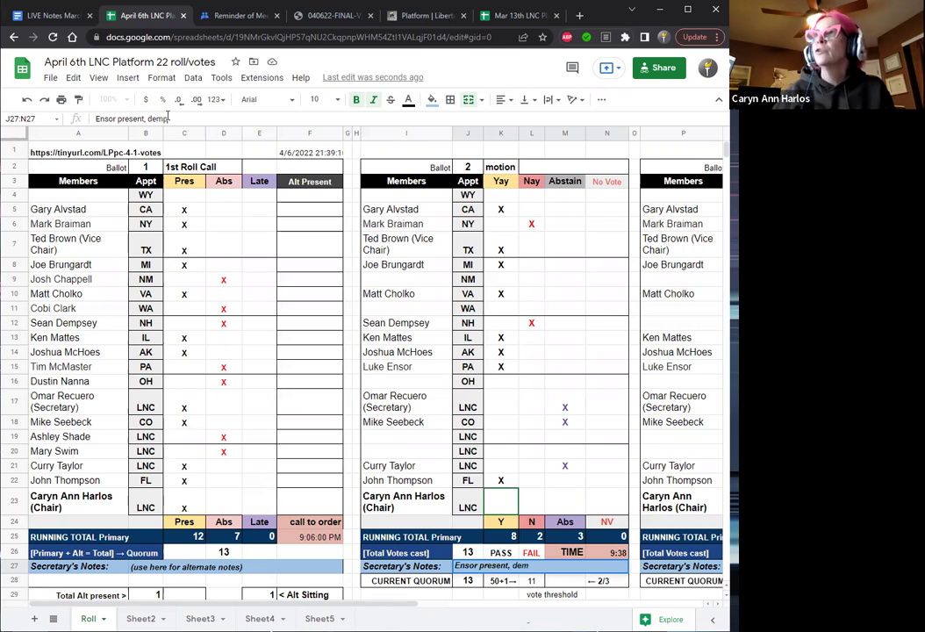
text(sey here)
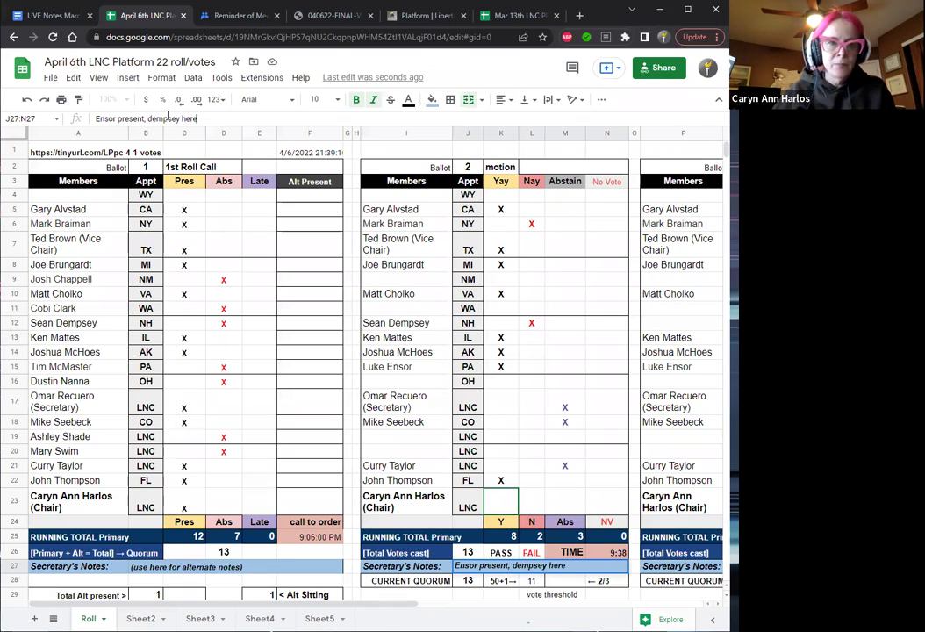
key(Return)
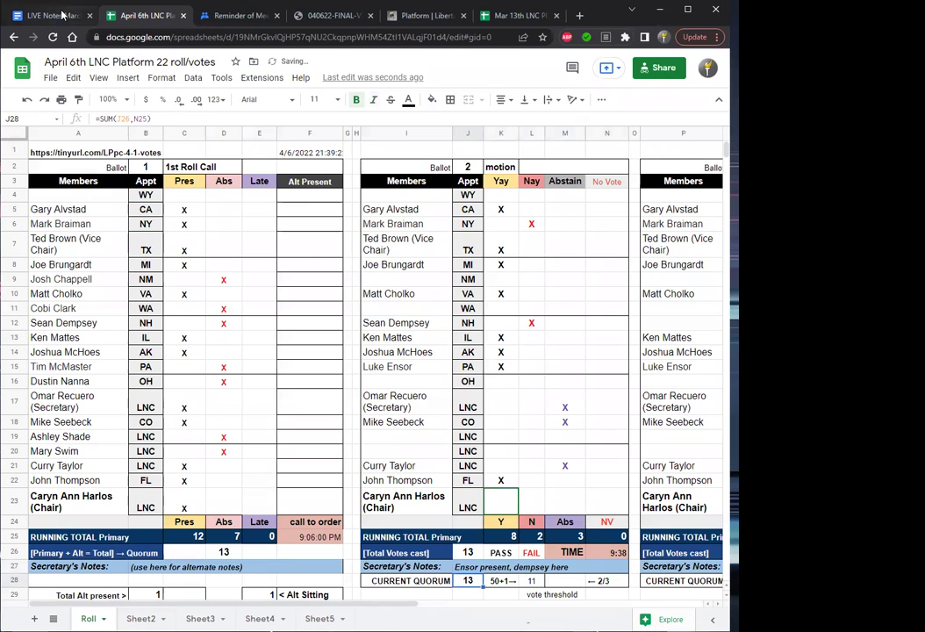
click(62, 13)
Record item 7's ballot result as 'Ballot 2 8-2-3 Passed'.
click(300, 441)
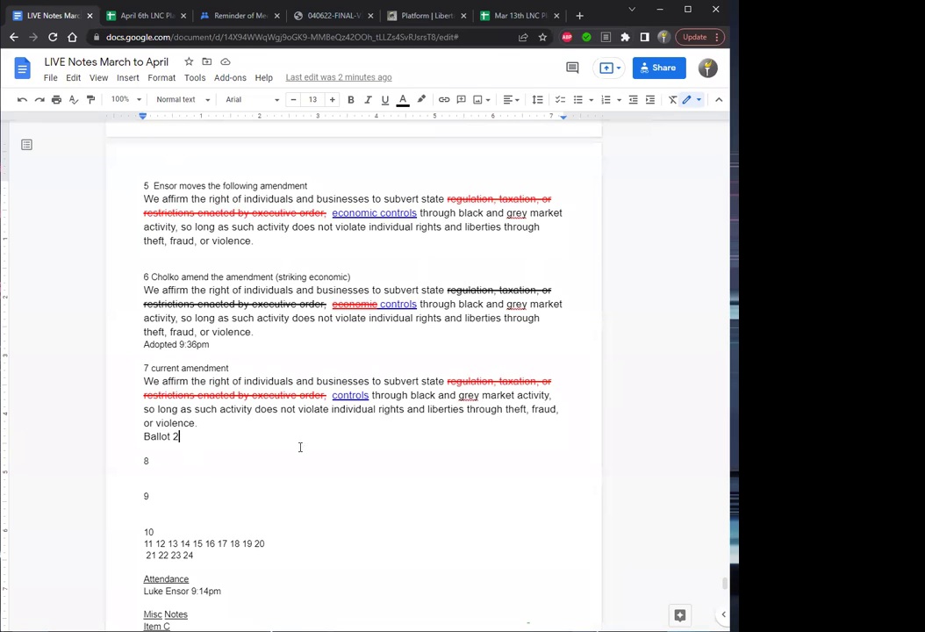
text(8)
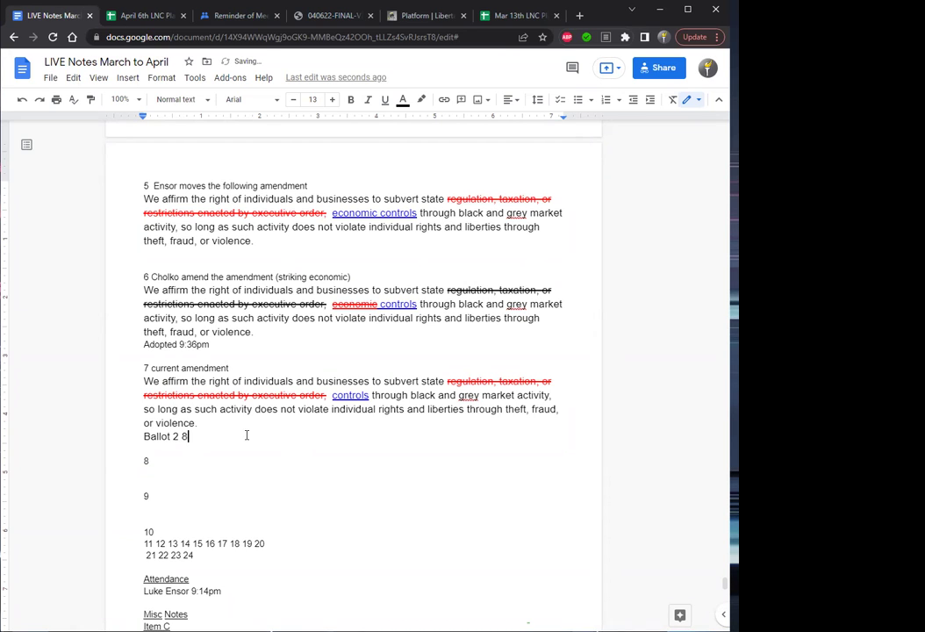
text(-2-3)
key(Down)
drag(201, 423, 143, 382)
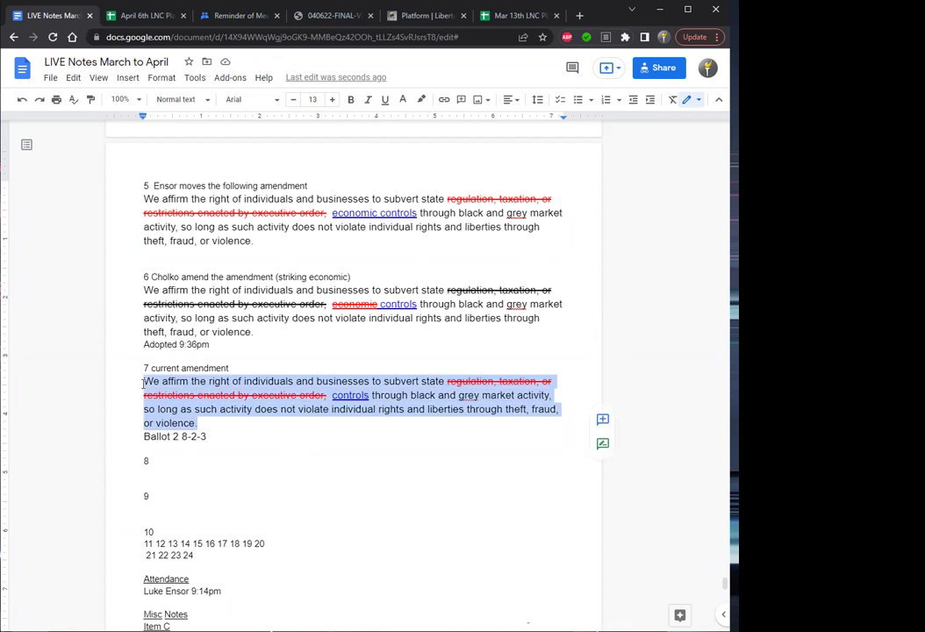
click(230, 439)
text(Passed)
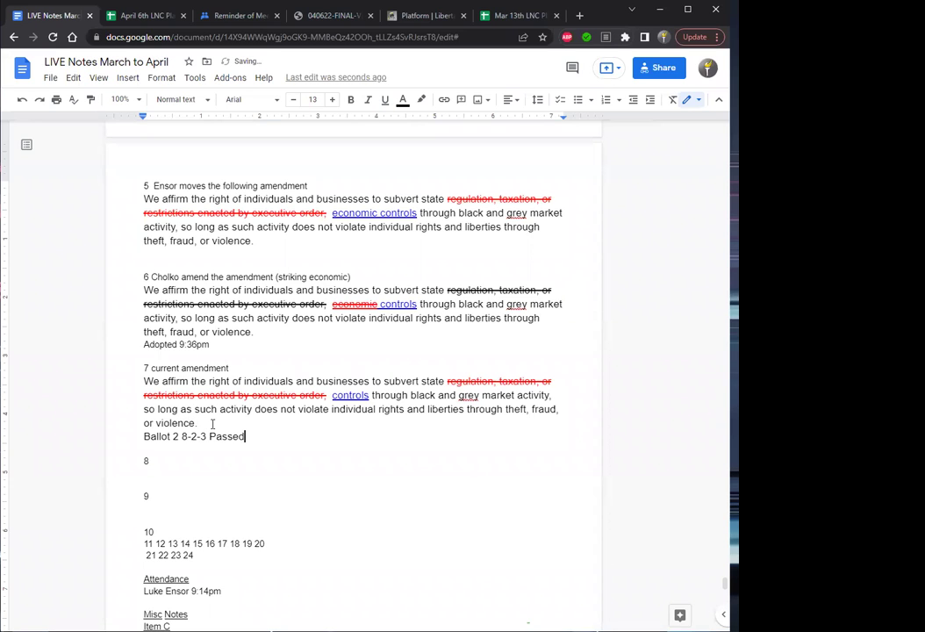
drag(197, 422, 141, 381)
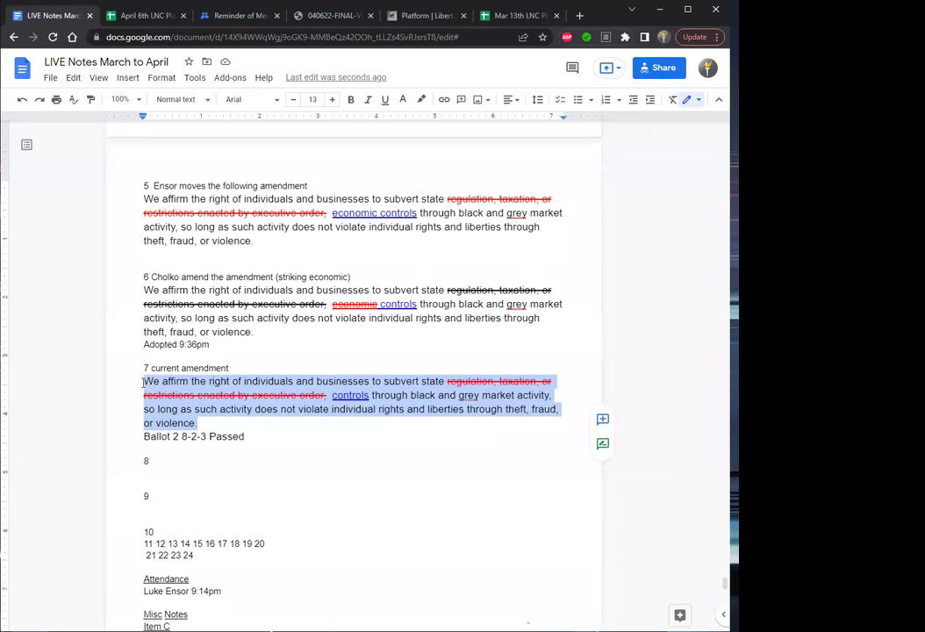
click(152, 473)
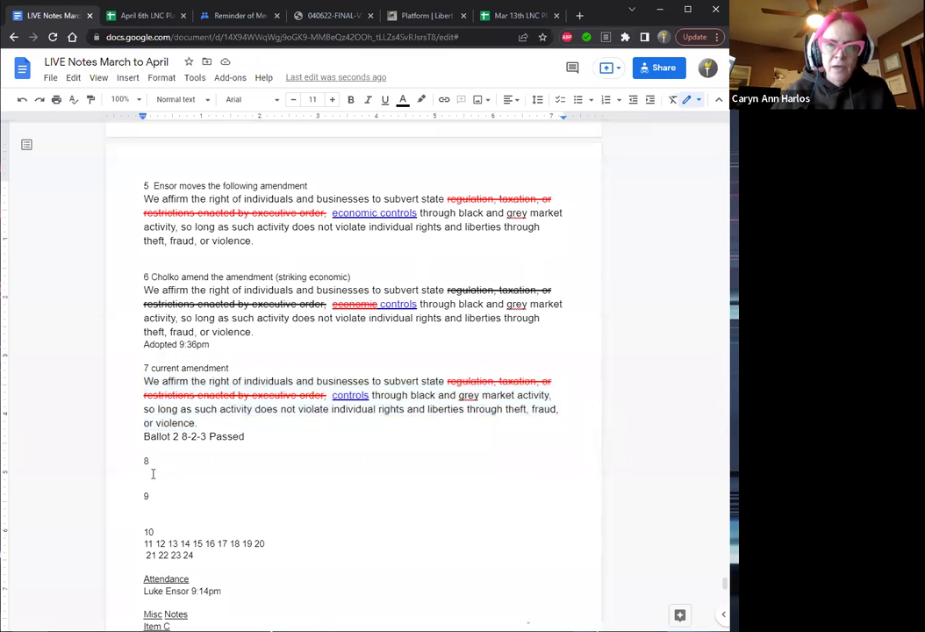
Paste the amendment text under item 8 and delete its struck-through words.
text(We affirm the right of individuals and businesses to subvert state regulation, taxation, or restrictions enacted by executive order; controls through black and grey market activity, so long as such activity does not violate individual rights and liberties through theft, fraud, or violence.)
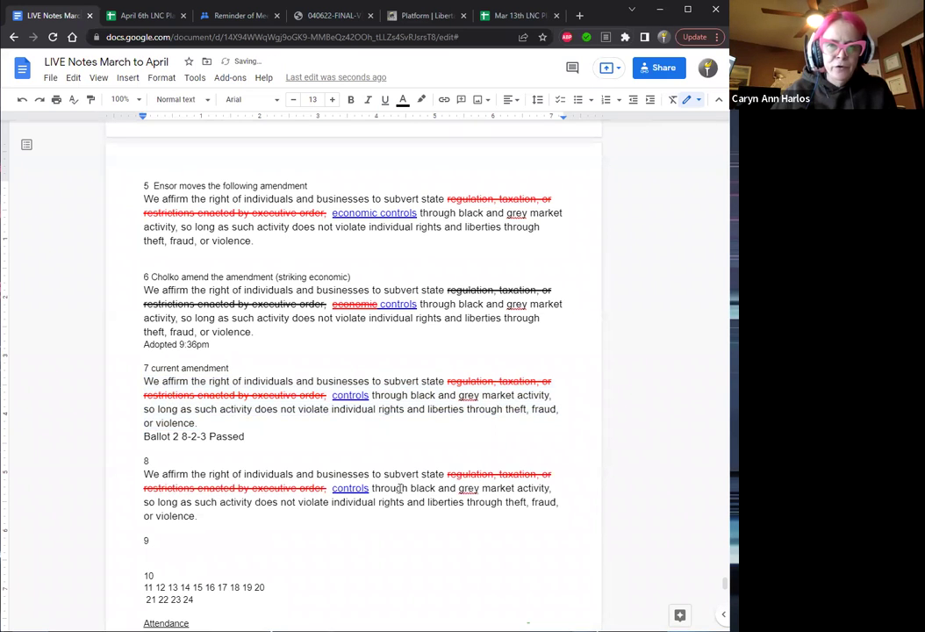
drag(323, 485, 447, 474)
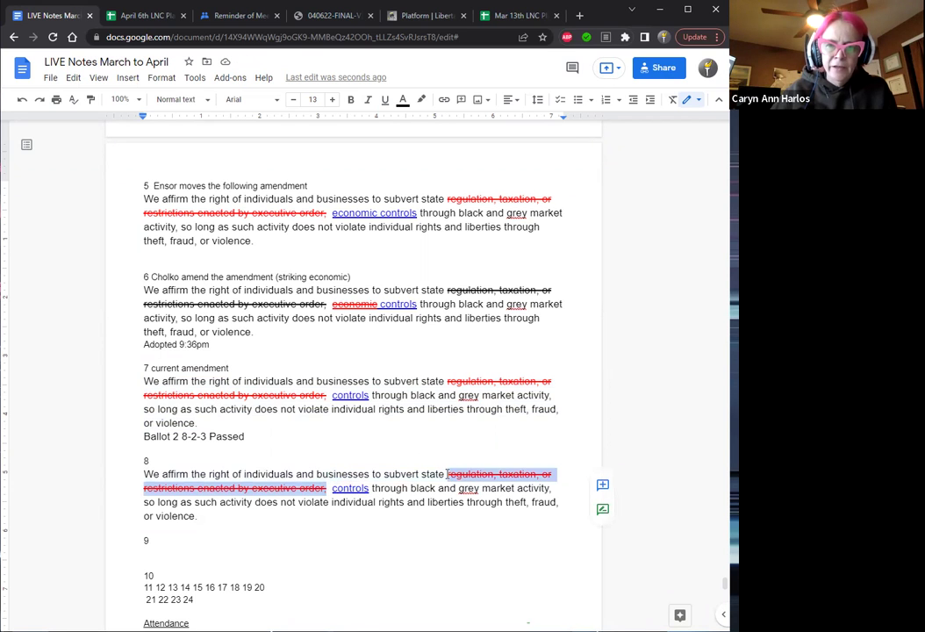
key(BackSpace)
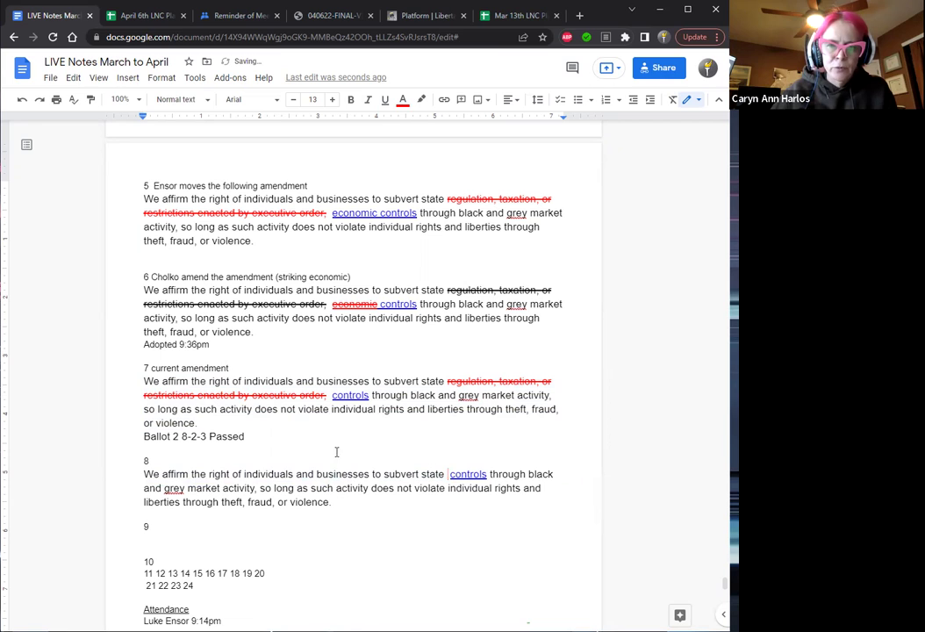
key(Delete)
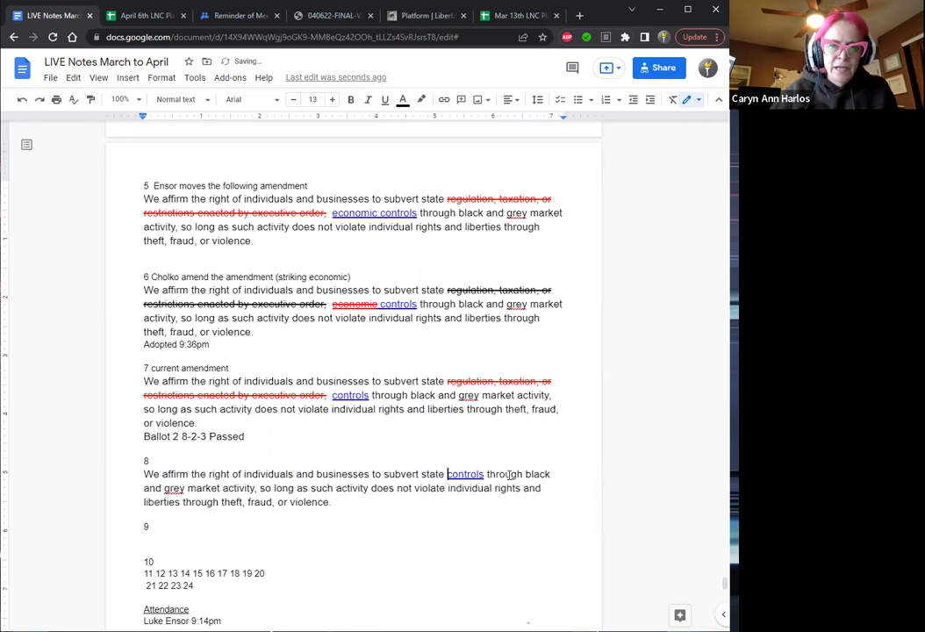
Clear the formatting on item 8's paragraph and make 'controls' black.
key(ctrl+shift+Down)
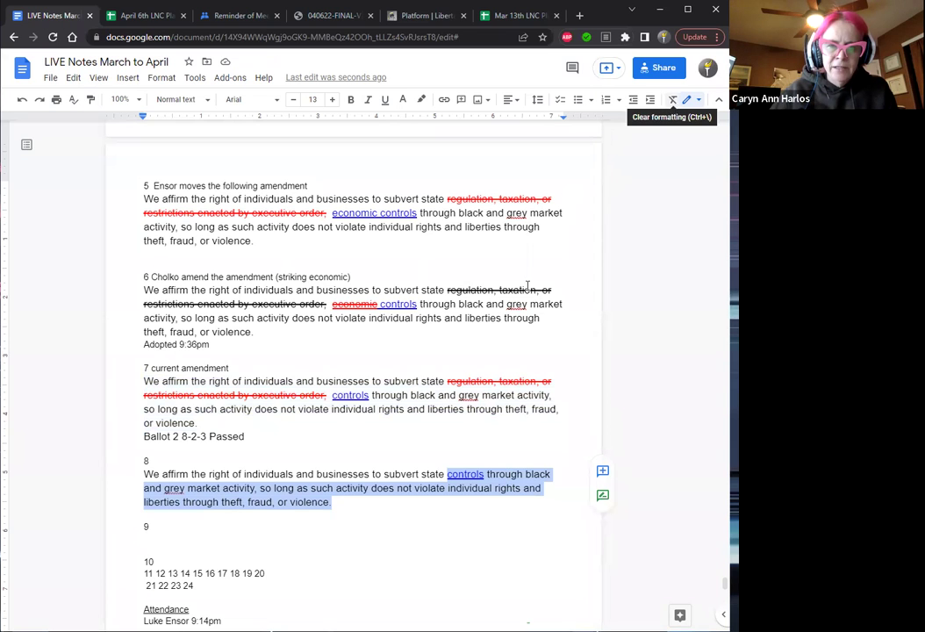
click(672, 104)
click(478, 465)
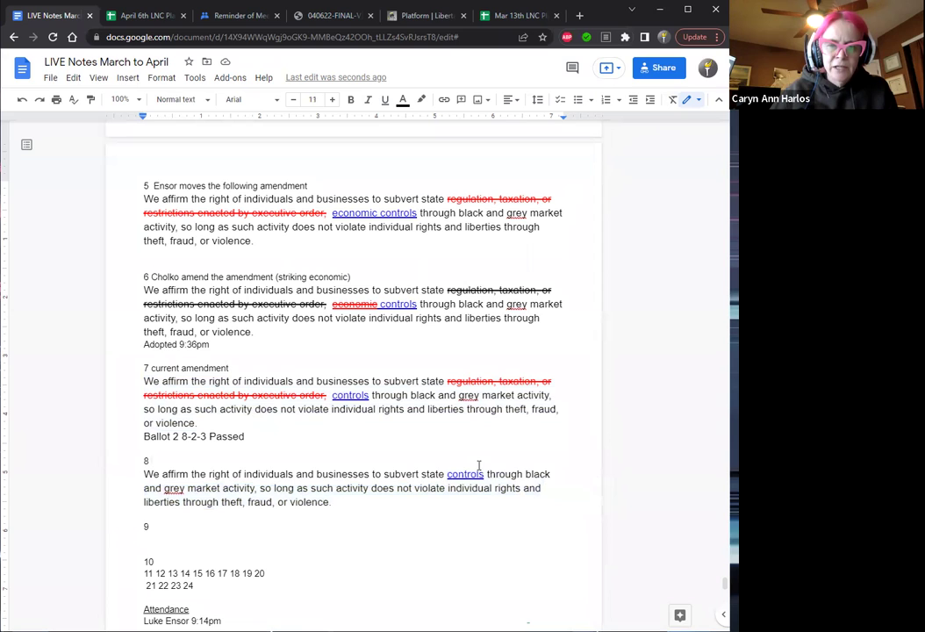
click(480, 474)
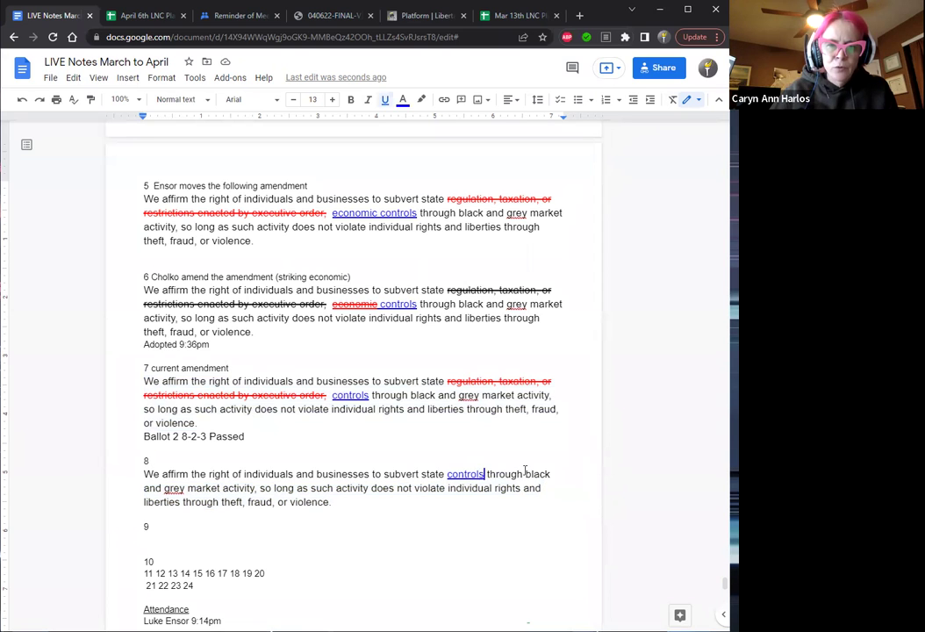
key(shift+Left)
key(shift+Left)
key(shift+Left)
key(shift+Left)
key(shift+Left)
key(shift+Left)
key(shift+Left)
key(shift+Left)
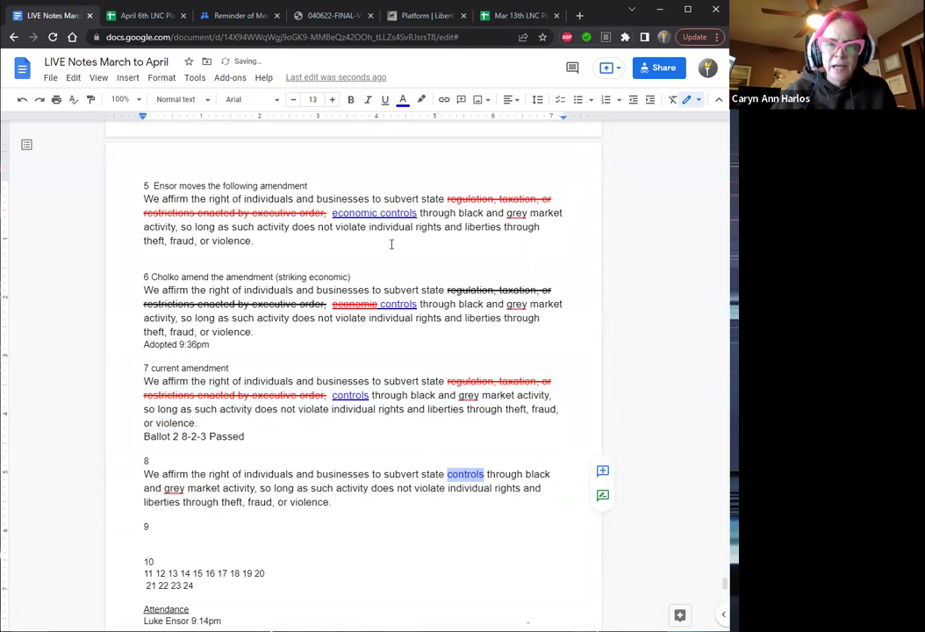
click(403, 99)
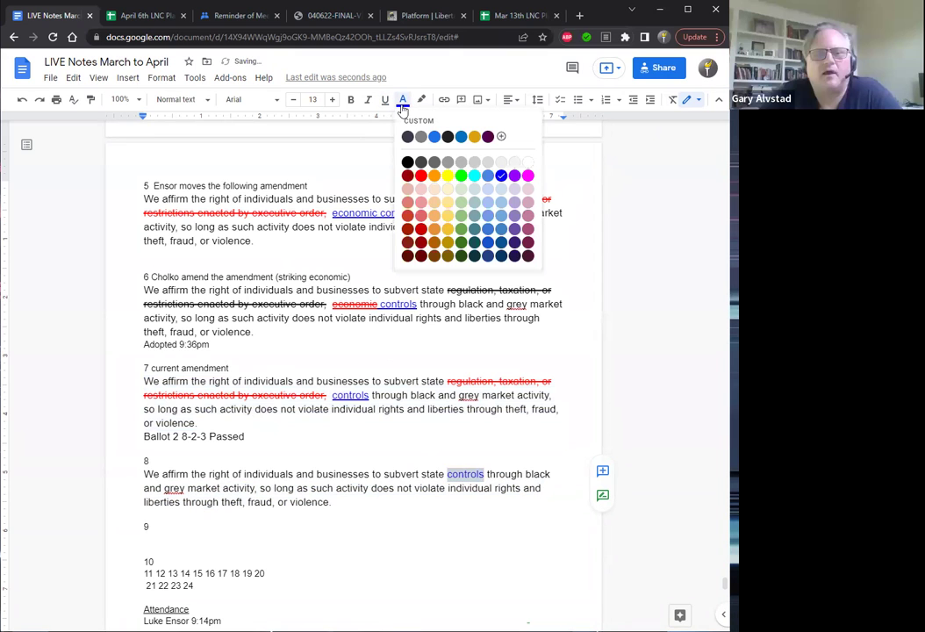
click(408, 162)
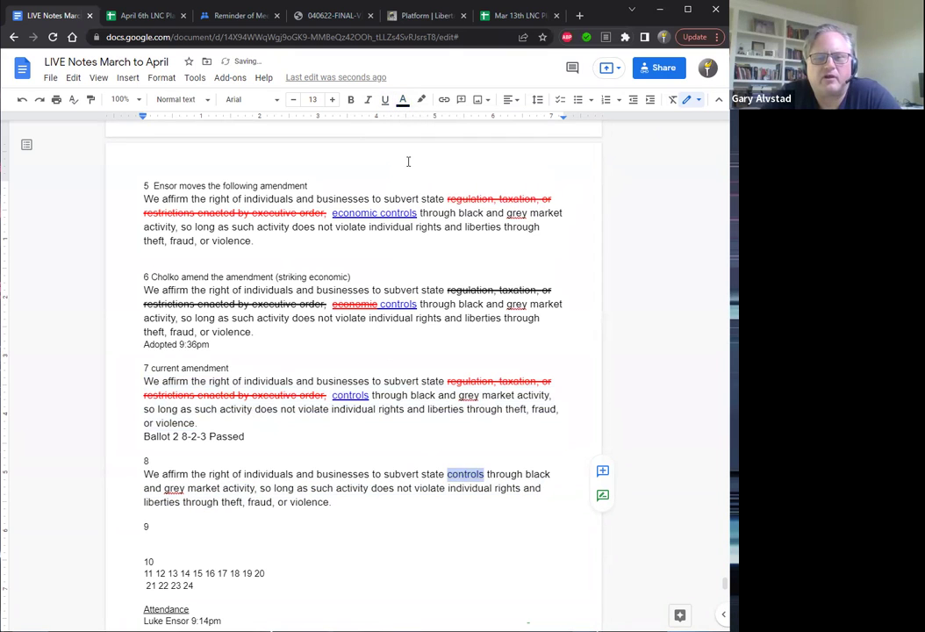
click(168, 532)
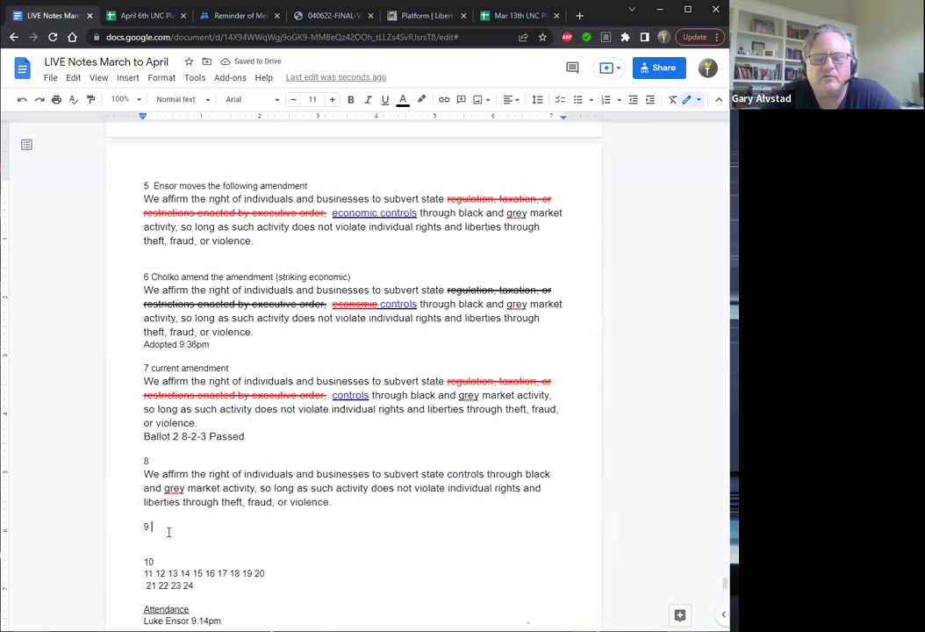
Paste the copied motion text on a new line under item 9.
drag(332, 502, 146, 474)
key(ctrl+c)
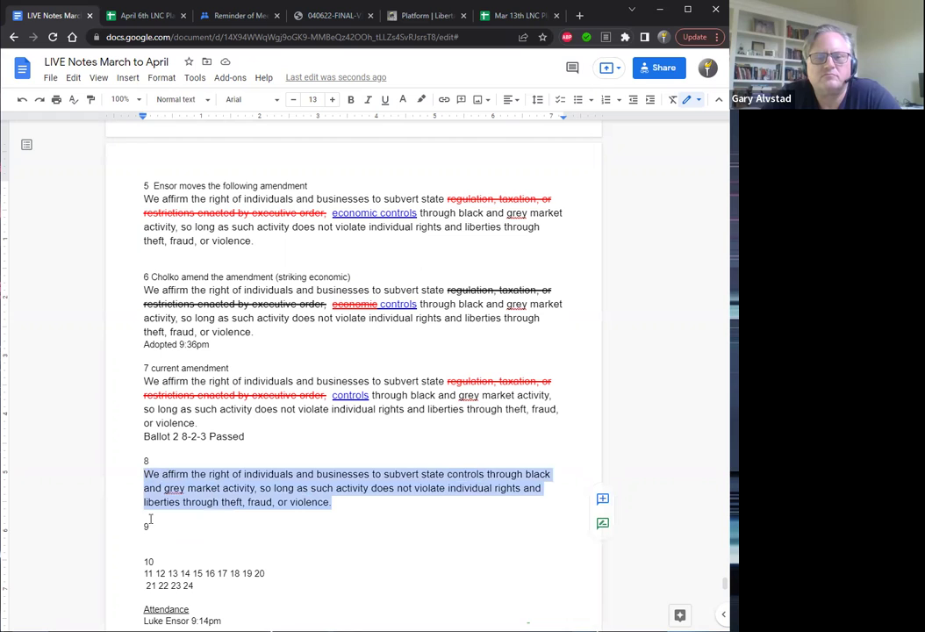
click(155, 527)
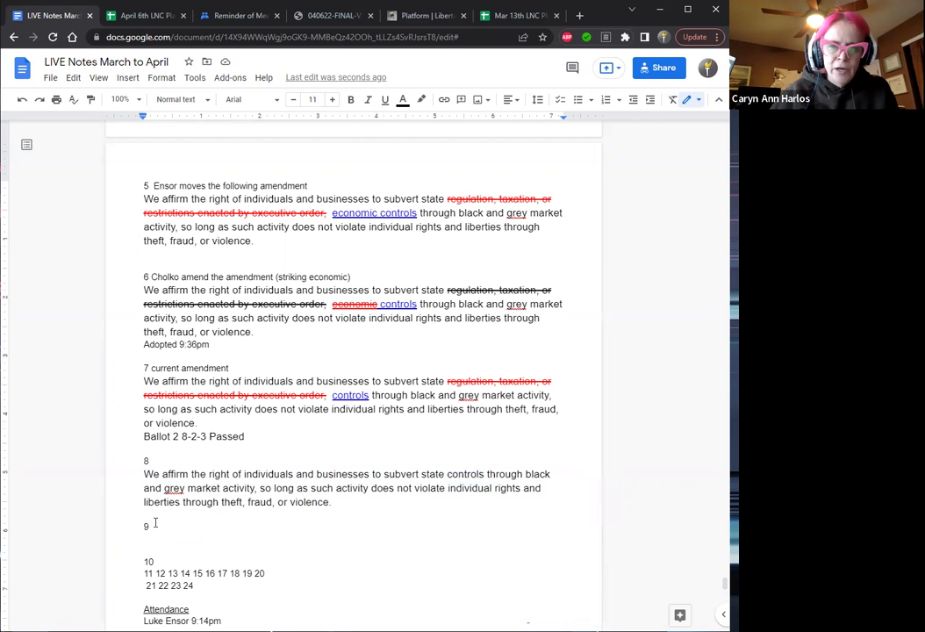
key(Return)
key(ctrl+v)
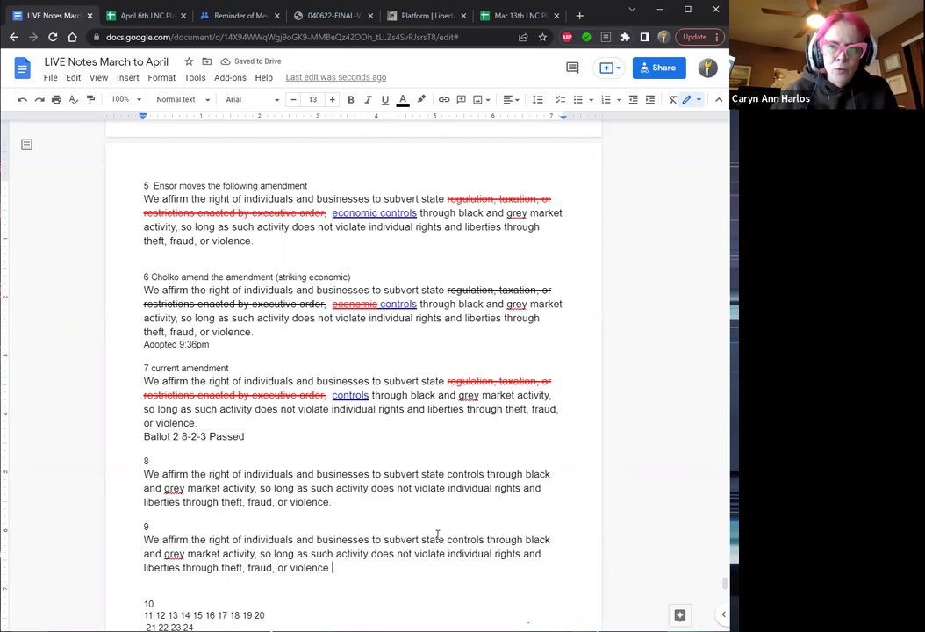
Make the clause after 'activity,' in item 9 red and struck through.
click(259, 553)
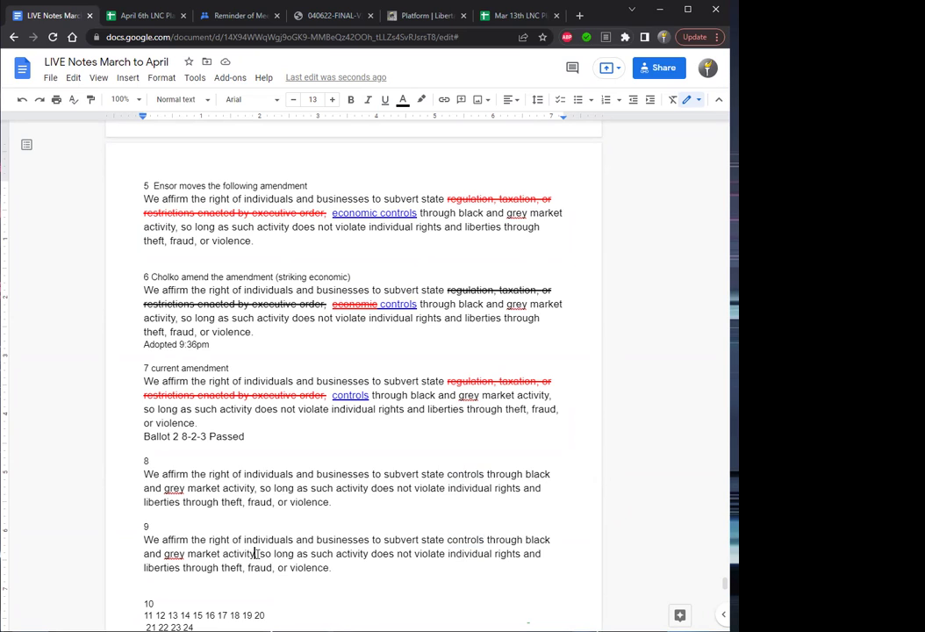
key(ctrl+shift+Down)
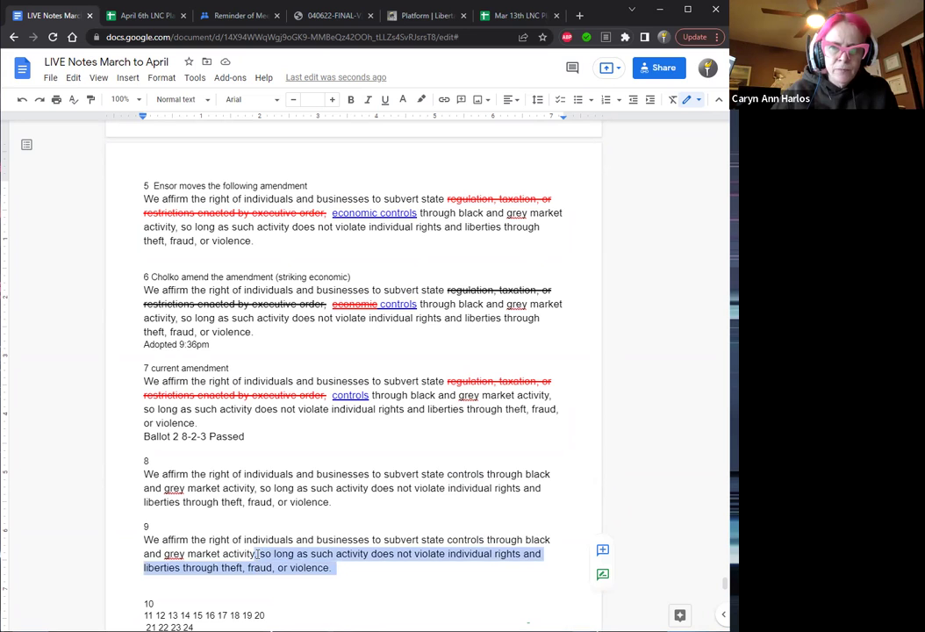
click(406, 100)
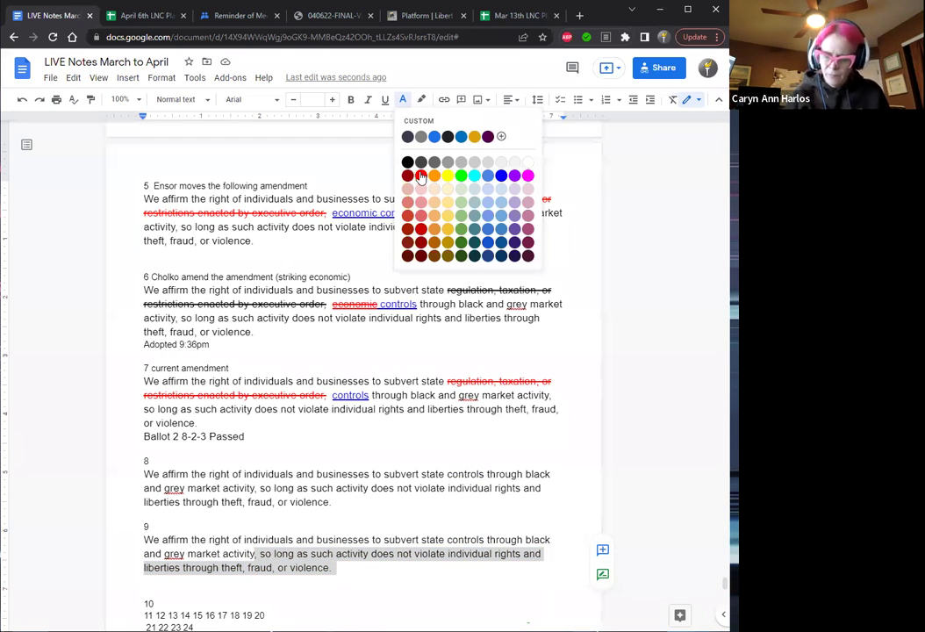
click(420, 175)
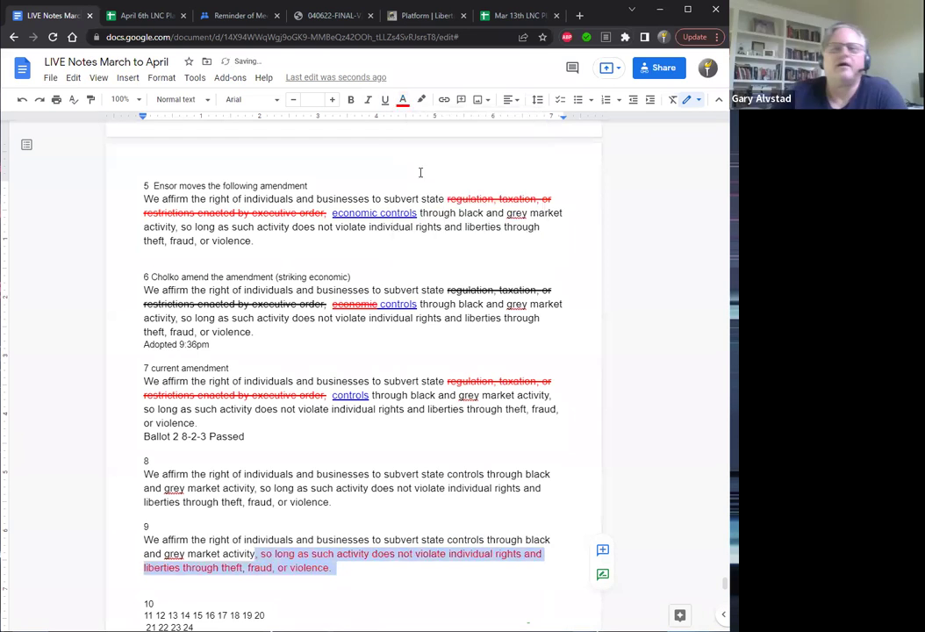
click(164, 79)
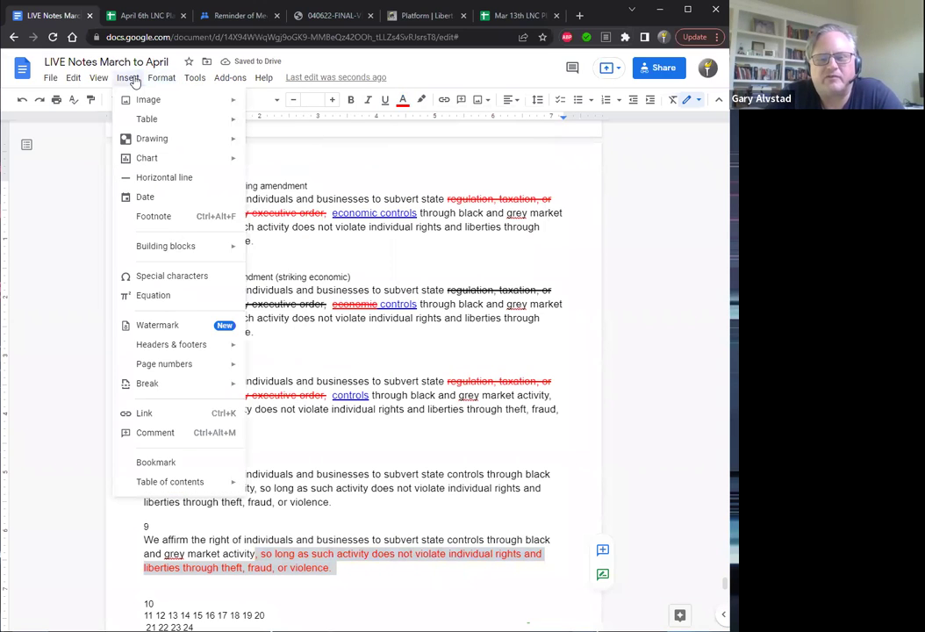
click(161, 79)
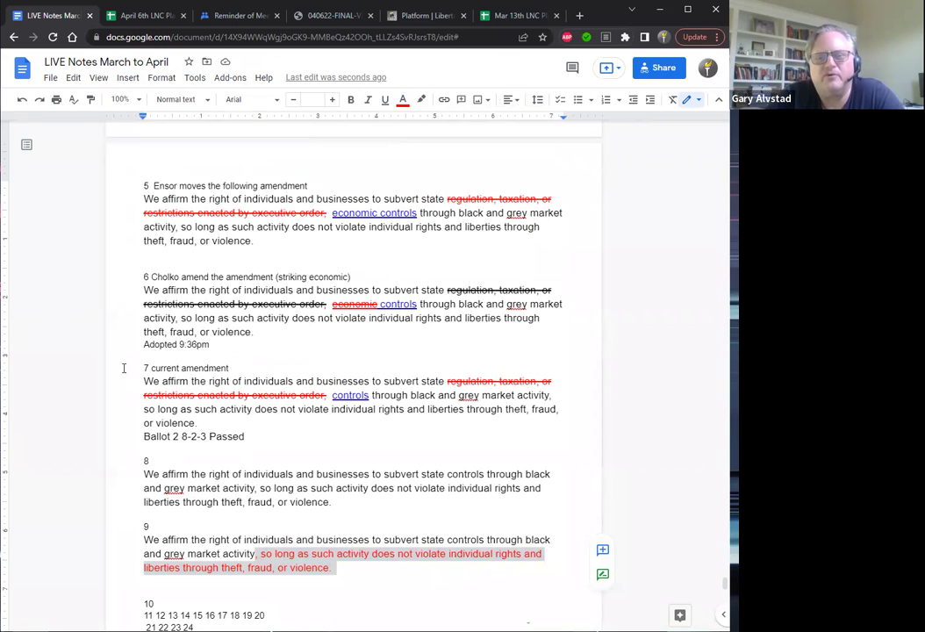
key(alt+shift+5)
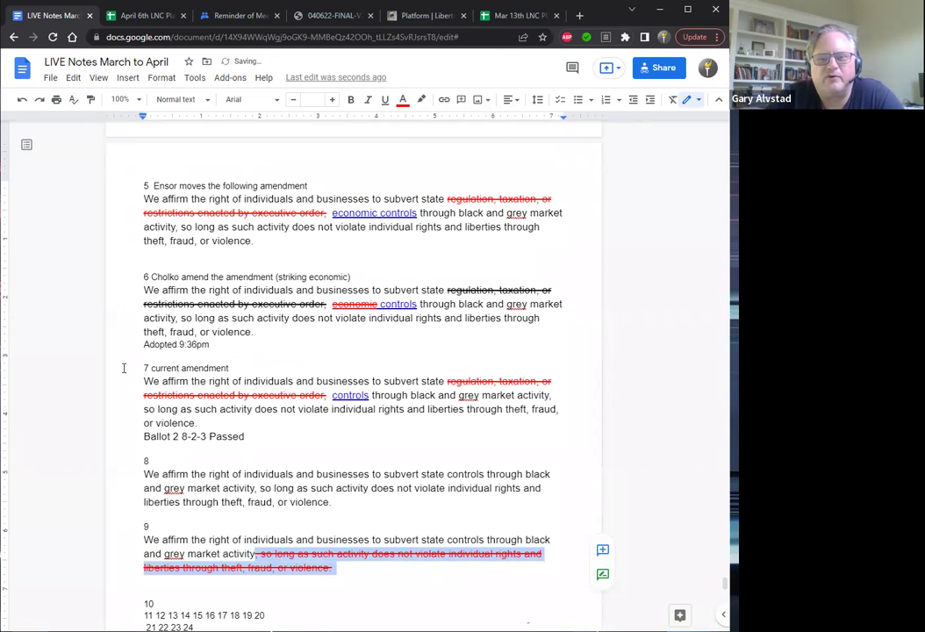
key(Right)
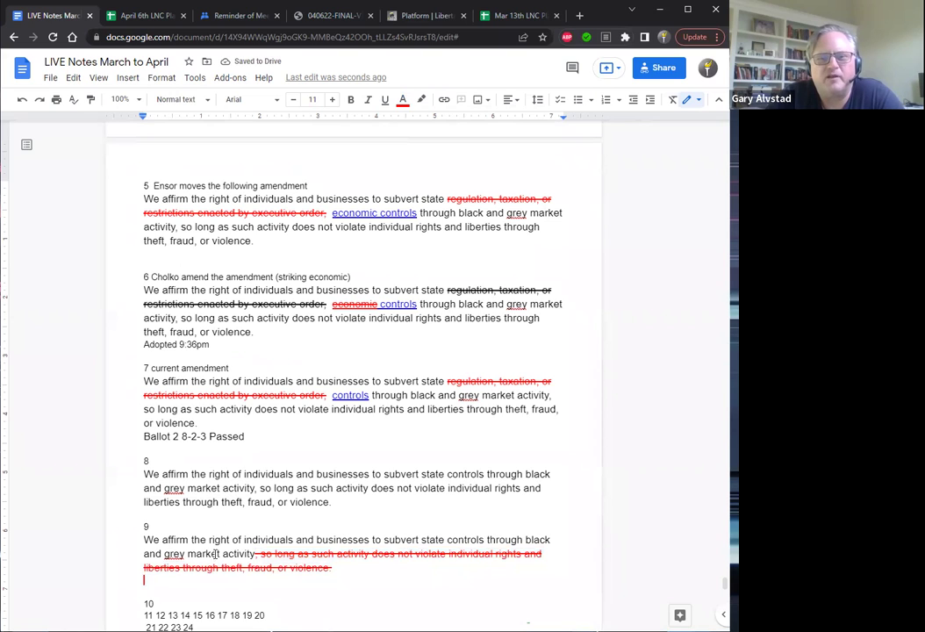
Add a bold, coloured period after 'activity' in item 9.
click(257, 554)
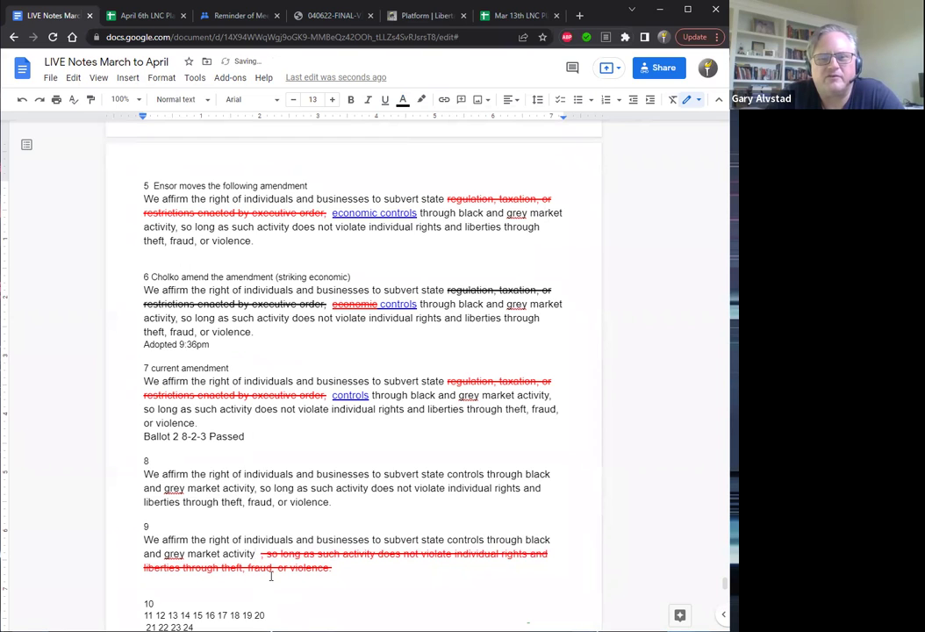
text(.)
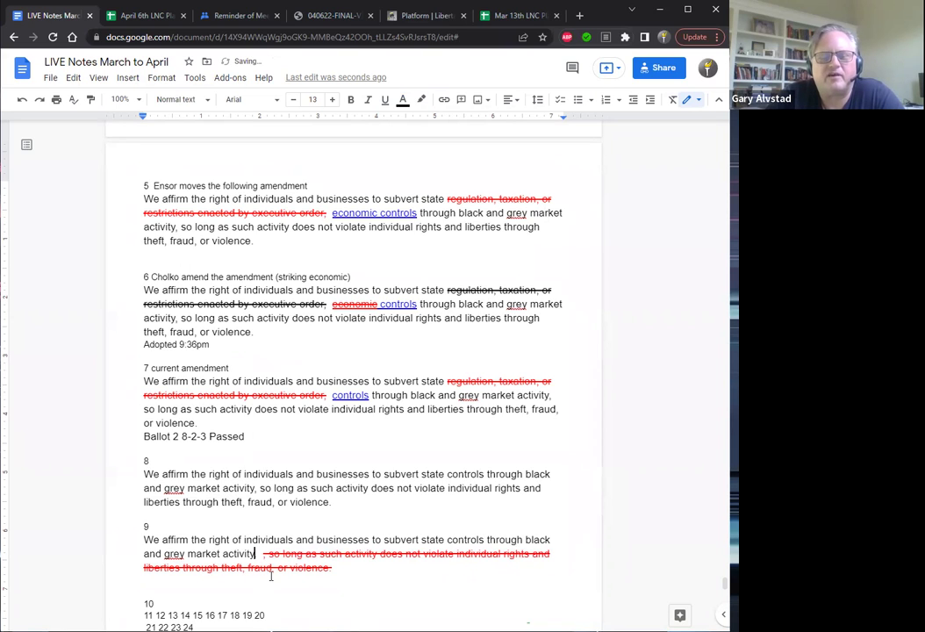
click(405, 103)
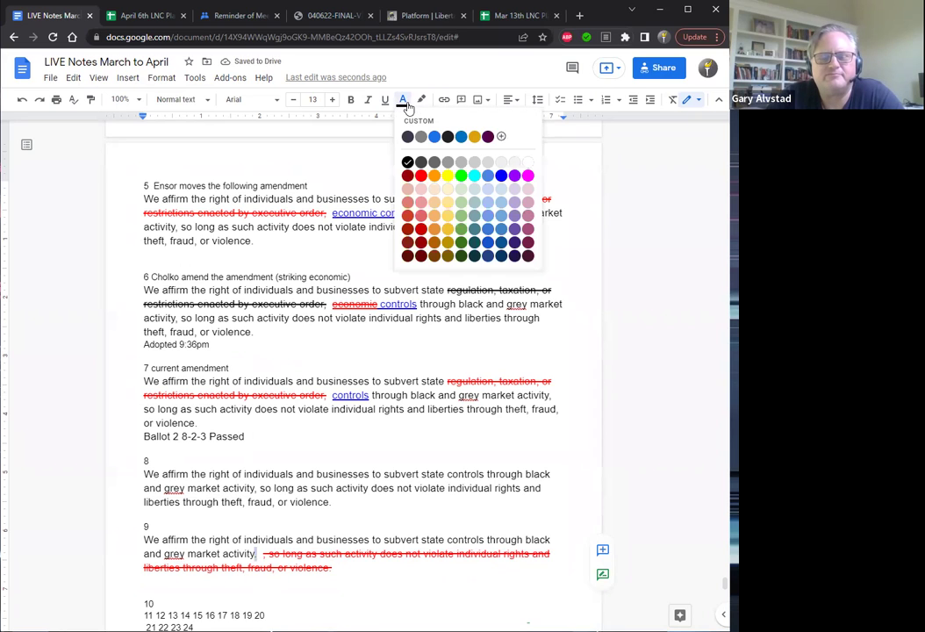
click(505, 174)
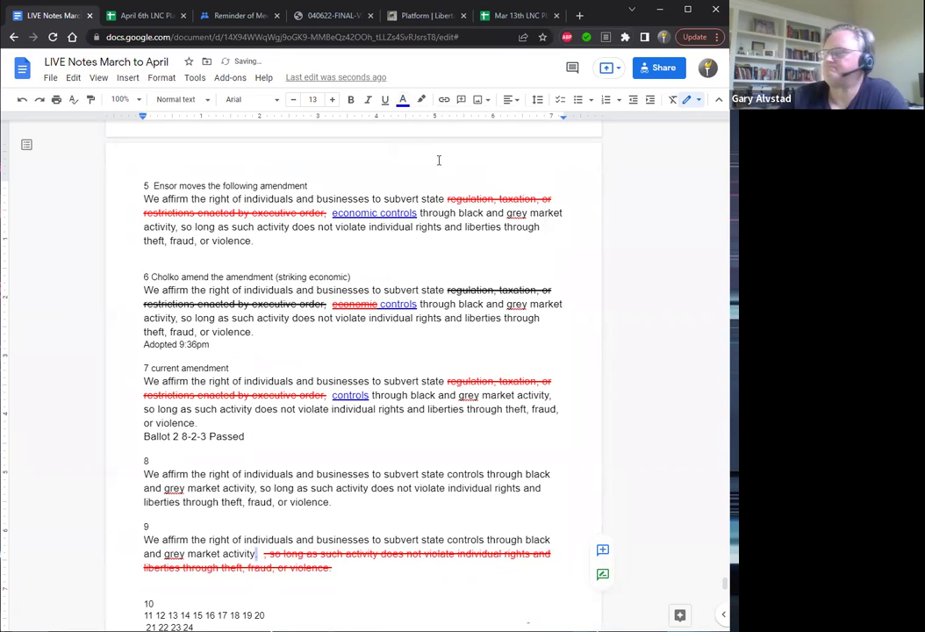
click(353, 103)
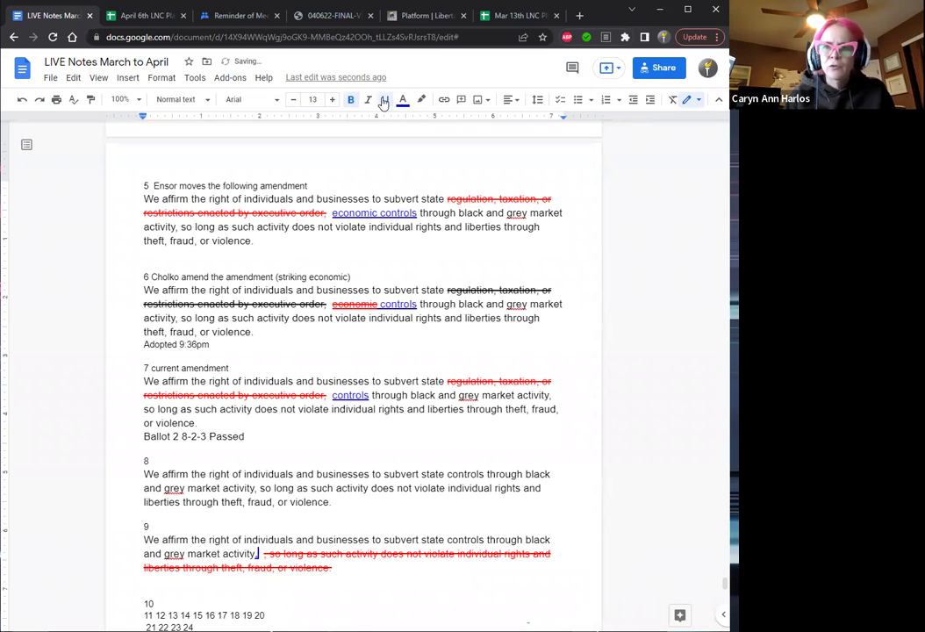
Head item 9 with the second mover's name followed by 'amendment'.
key(Up)
key(Up)
text(Ga)
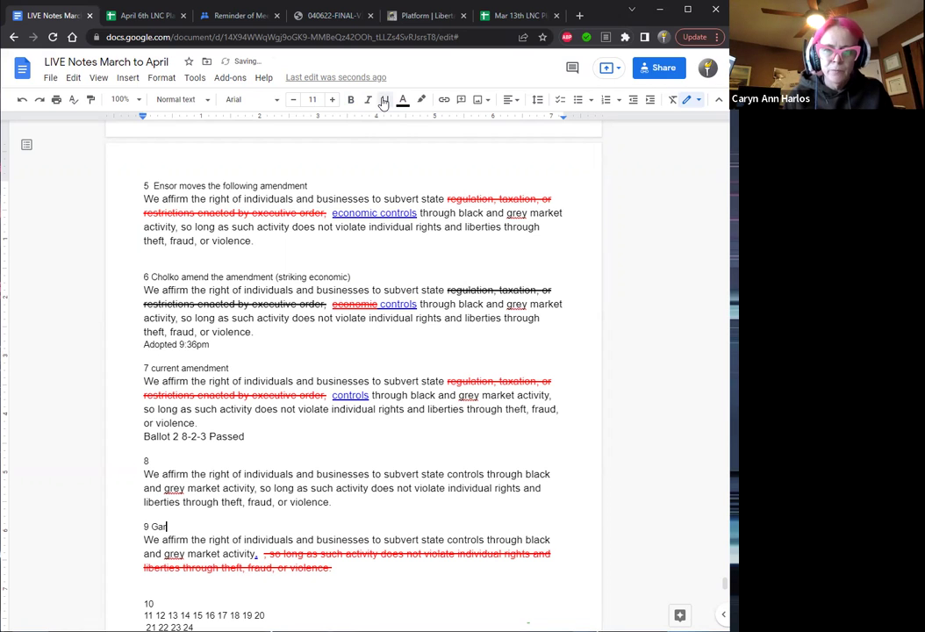
key(BackSpace)
key(BackSpace)
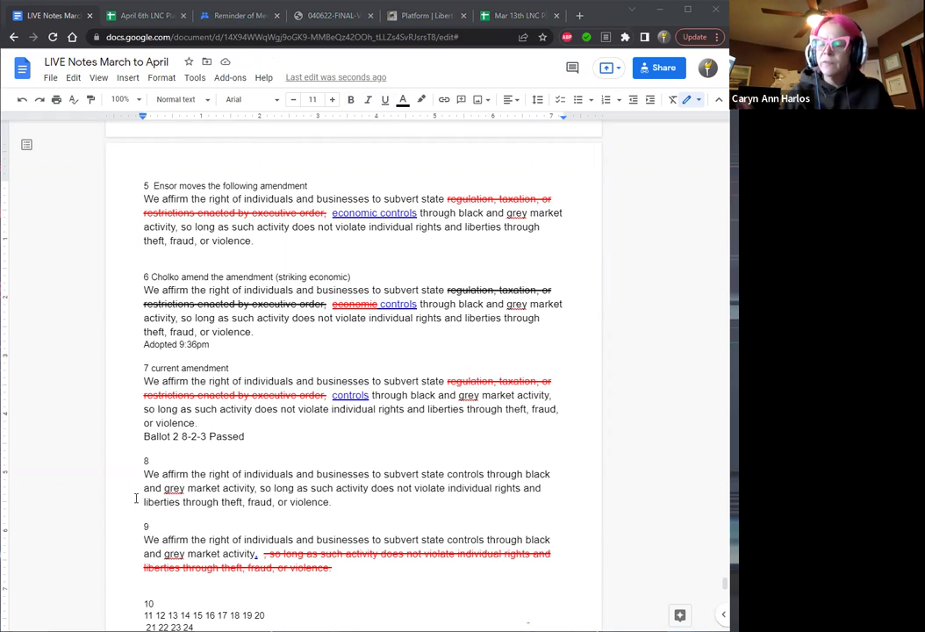
click(161, 525)
text(Alvs)
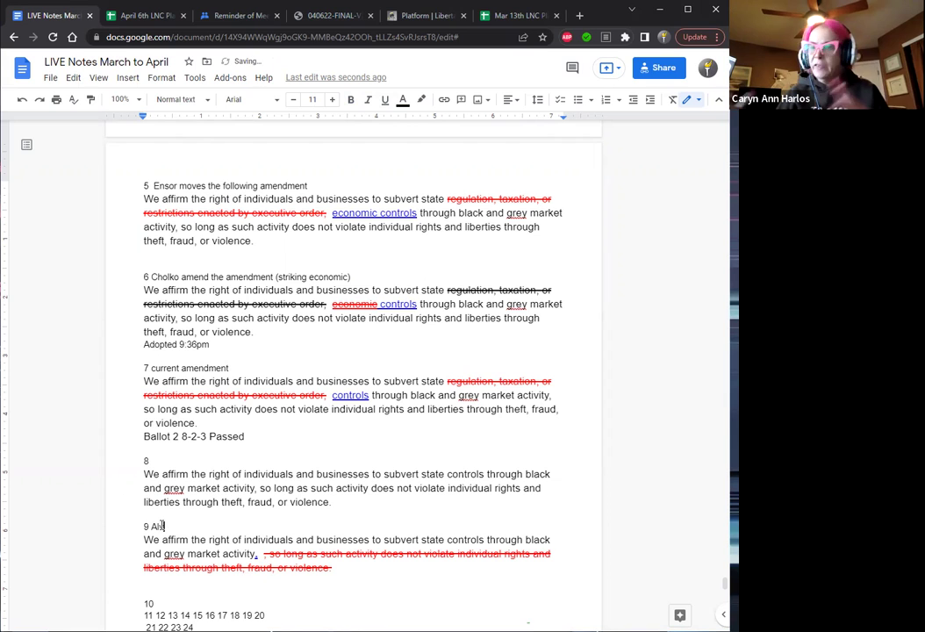
text(tad )
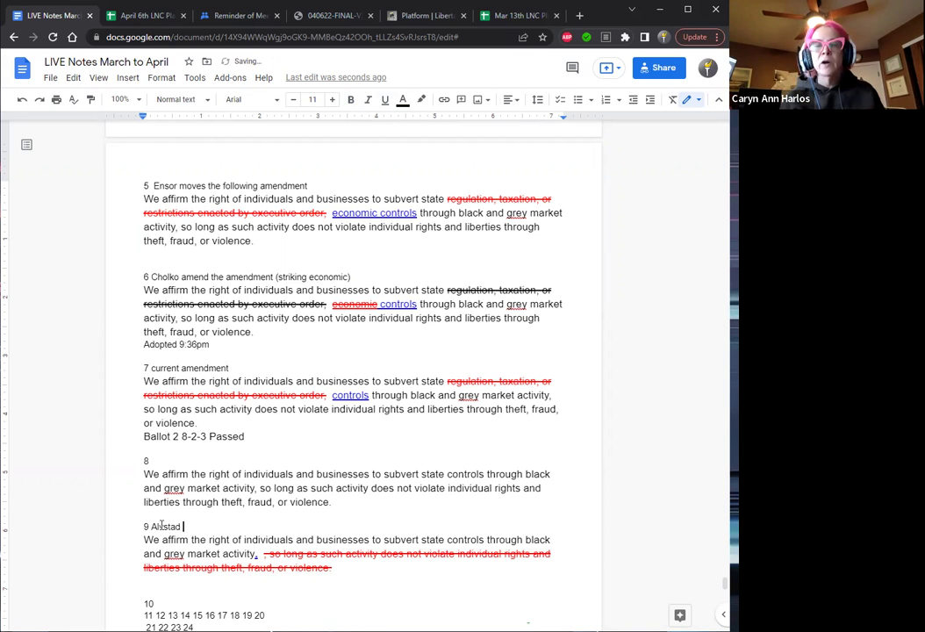
text(am)
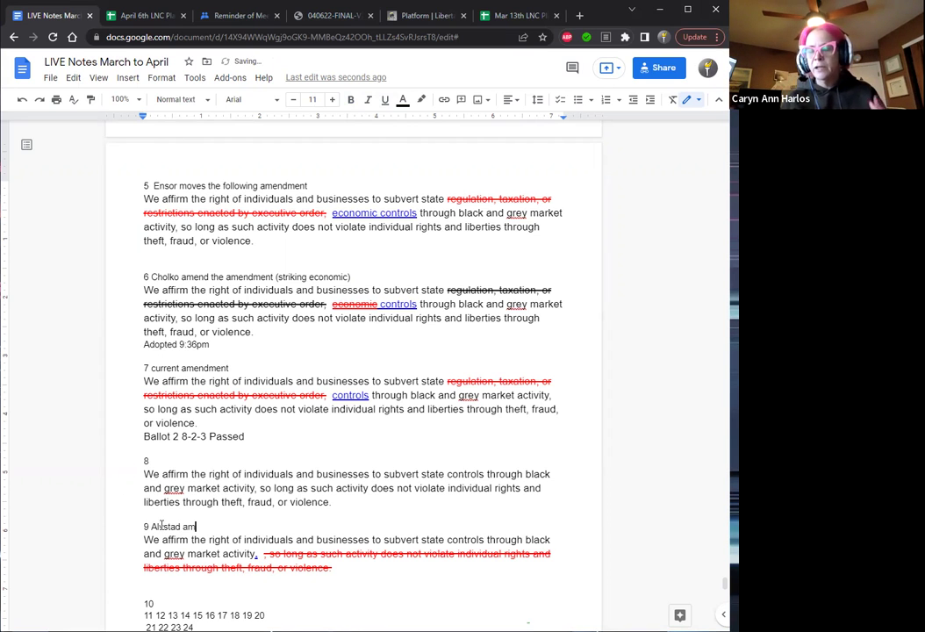
text(endment)
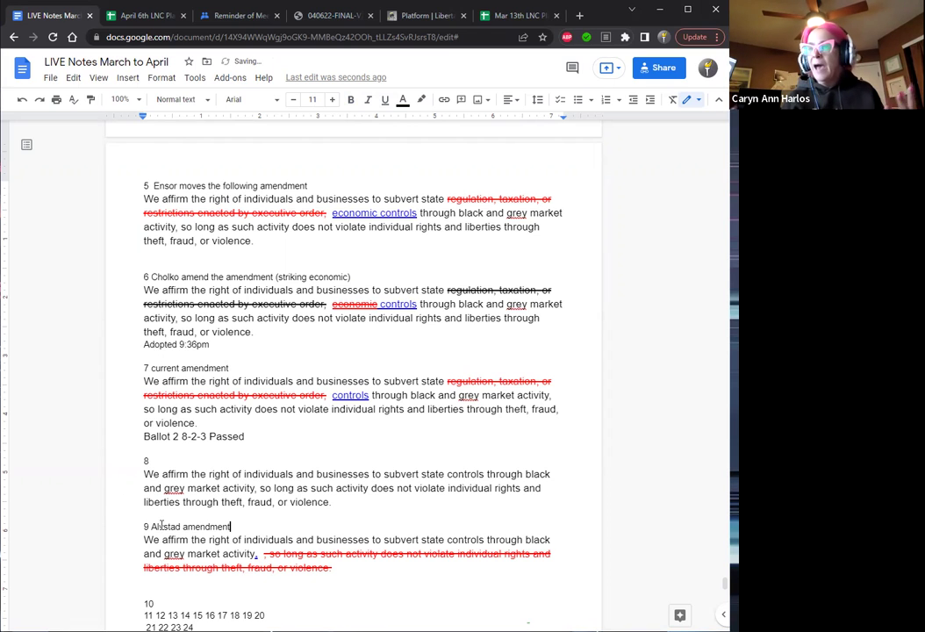
Retitle item 8 'Main motion as amended' and add '1' after Ballot 2.
click(164, 459)
text(Mas motion as)
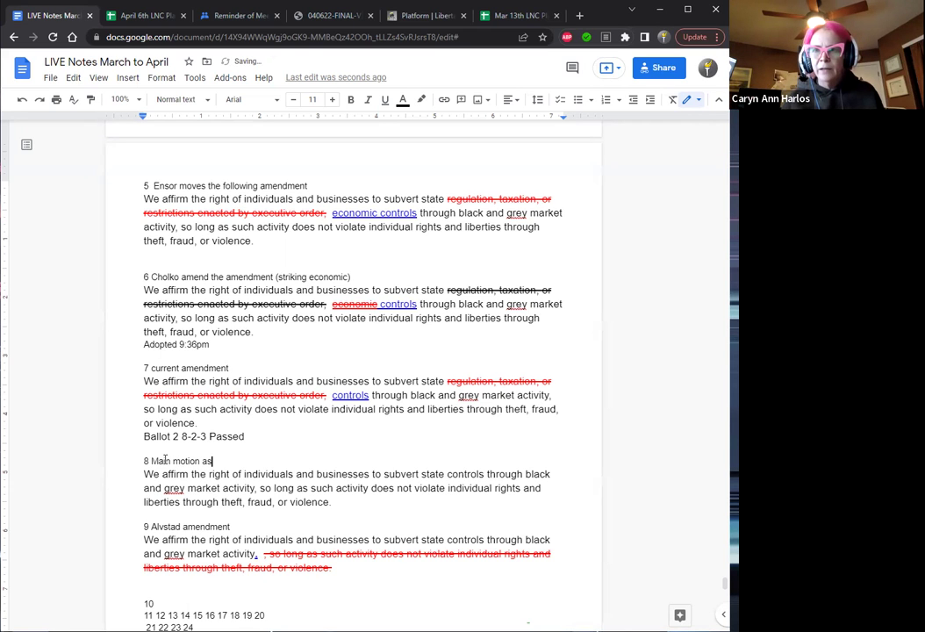
text( amended)
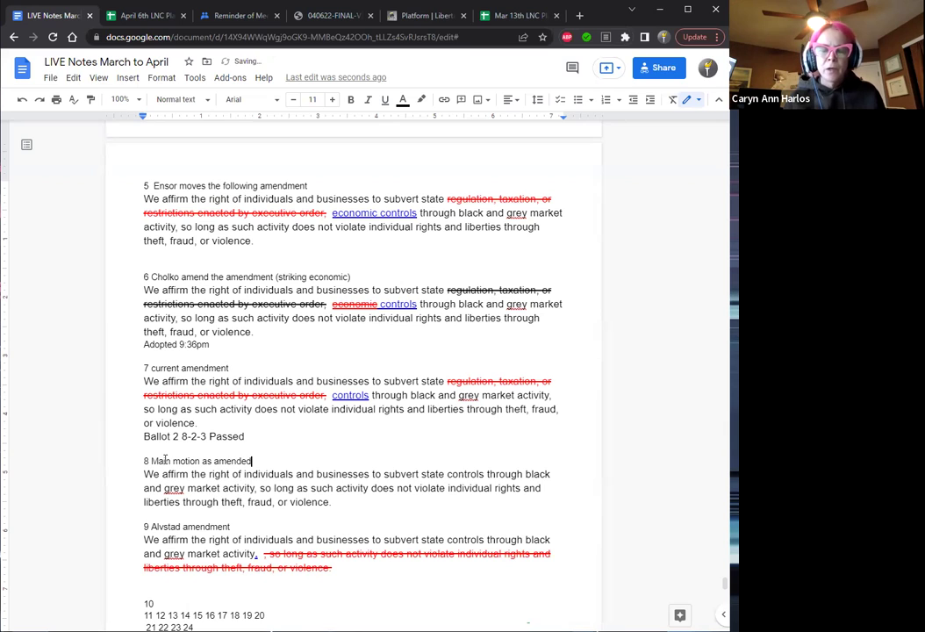
double_click(160, 461)
text(Main)
click(179, 437)
text(14pm)
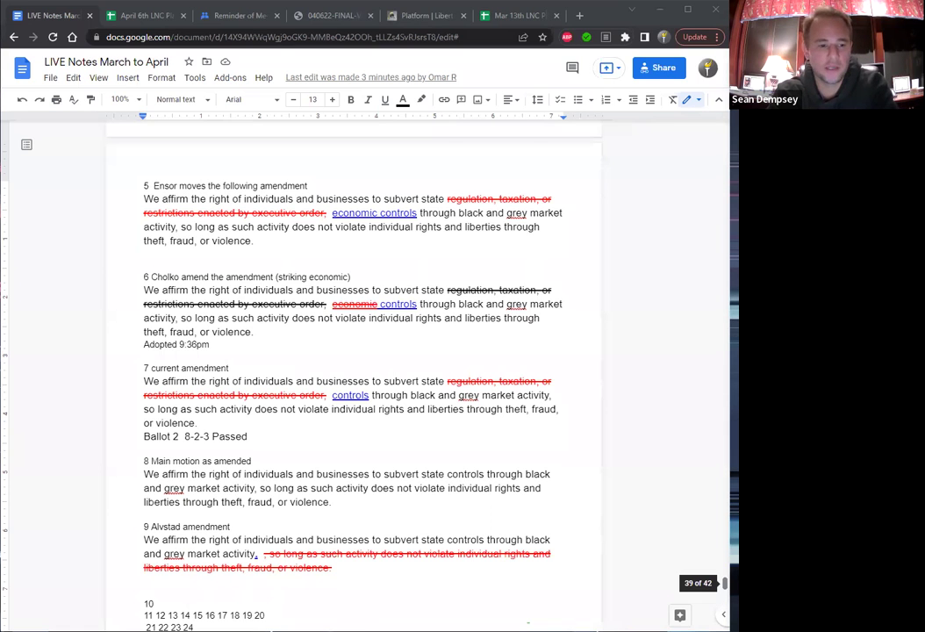
Split the run-together numbers 10 through 14 onto separate lines.
scroll(725, 583, down, 2)
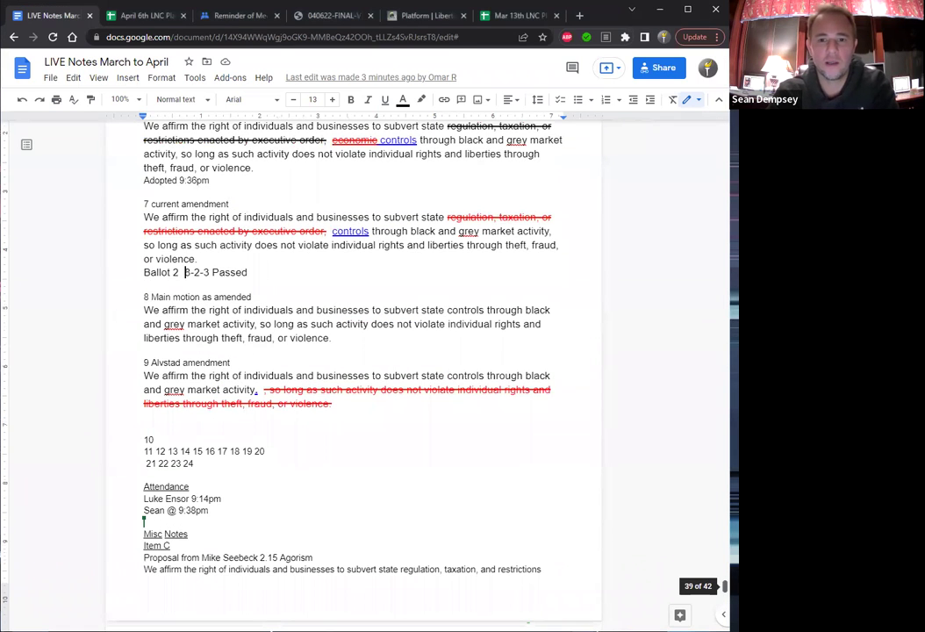
scroll(725, 585, down, 1)
click(158, 406)
key(Return)
key(Down)
key(Right)
key(Right)
key(Return)
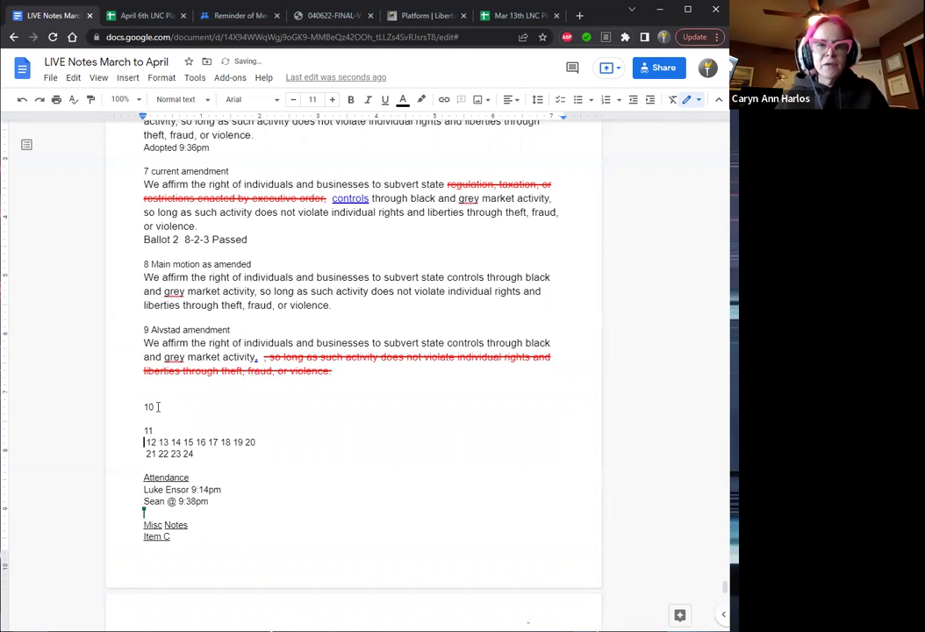
key(Return)
key(Right)
key(Home)
key(Delete)
key(Right)
key(Right)
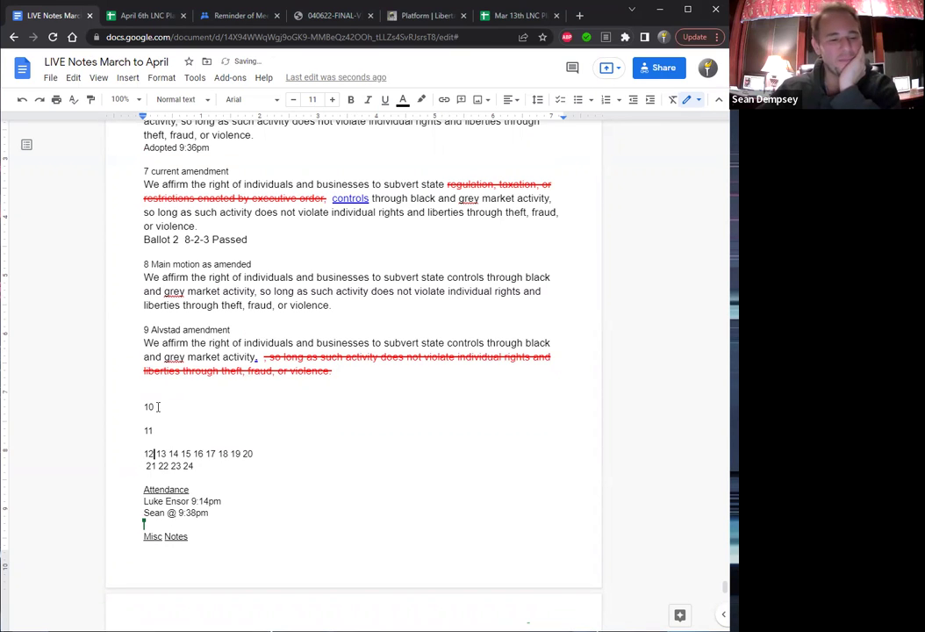
key(Return)
key(Return)
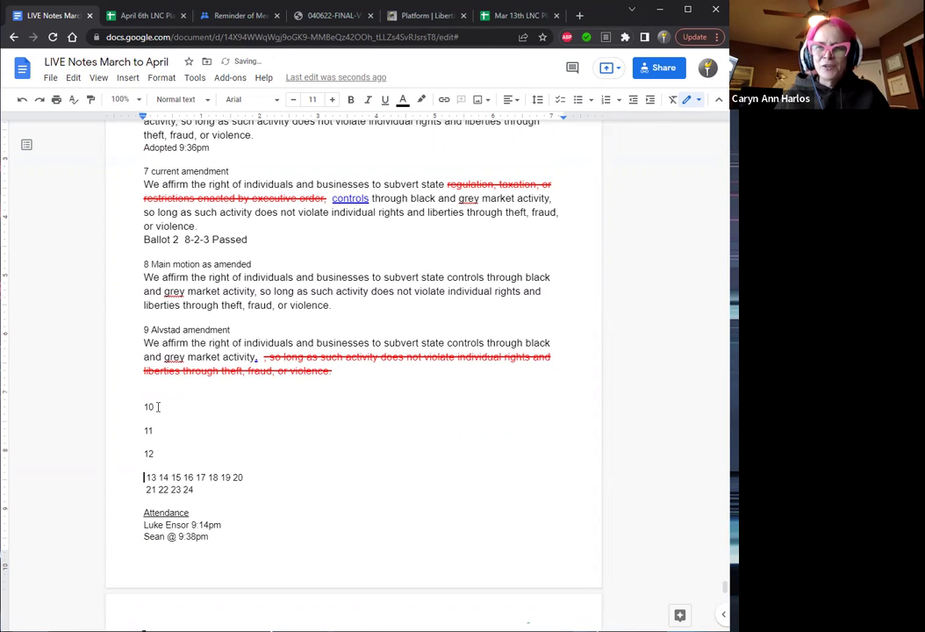
key(Delete)
key(Right)
key(Right)
key(Right)
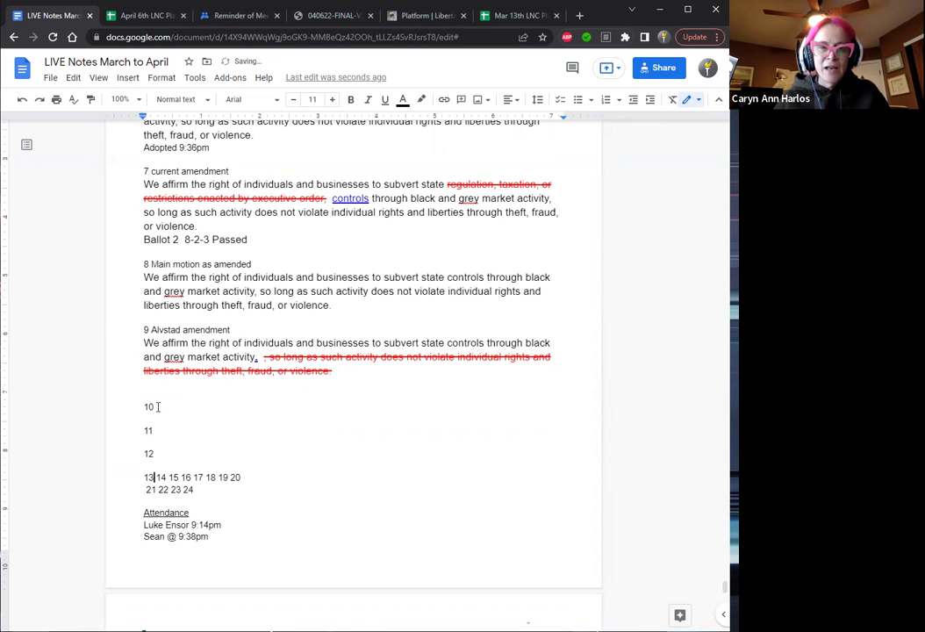
key(Return)
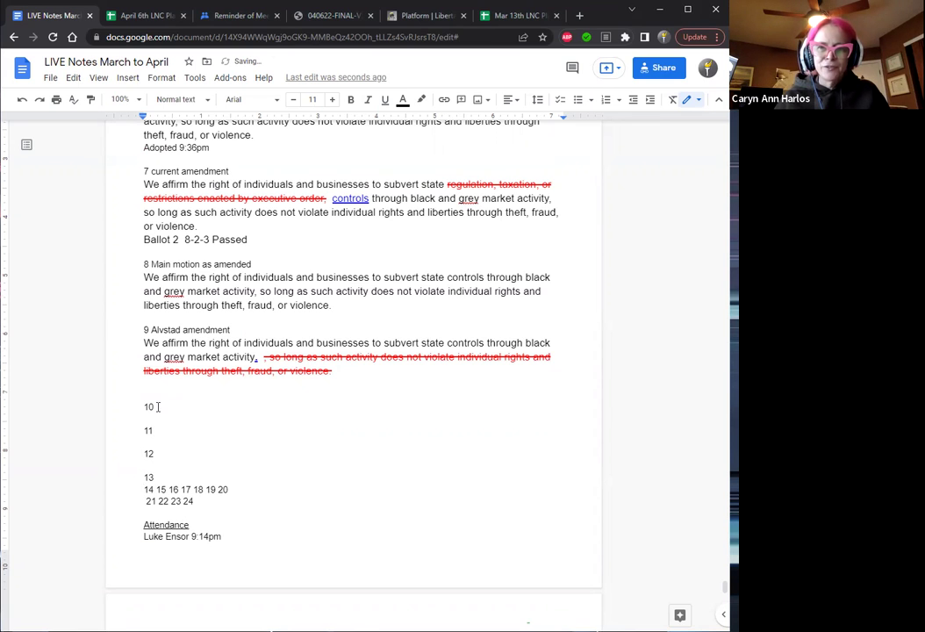
key(Return)
key(Right)
key(Right)
key(Right)
key(Return)
key(Return)
Adjust the blank lines so items 10–13 are spaced, with an empty line above 10.
key(Up)
key(Up)
key(Up)
key(Up)
key(Up)
key(Up)
key(Up)
key(Up)
key(Up)
key(Up)
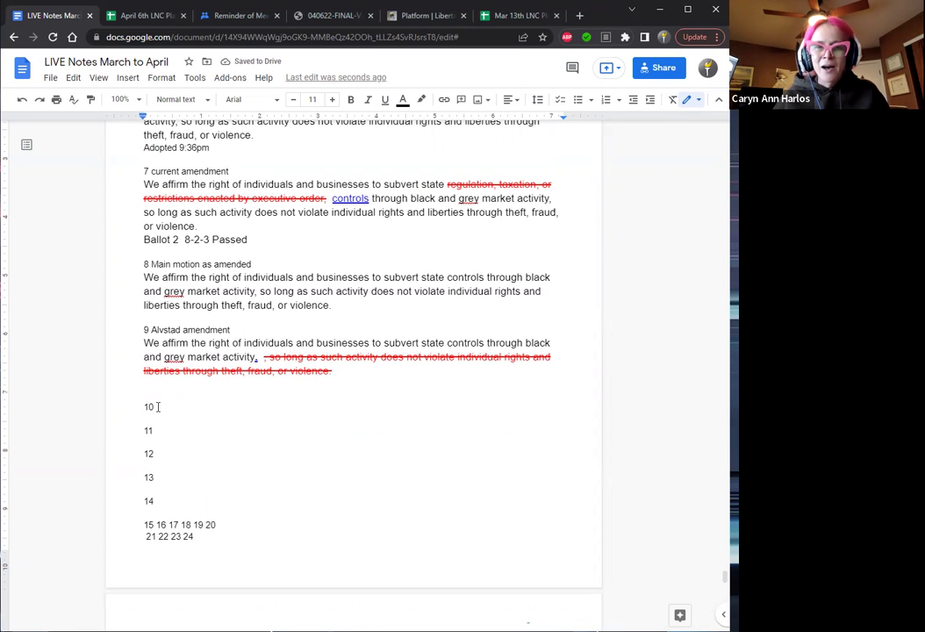
key(Up)
key(Delete)
key(Down)
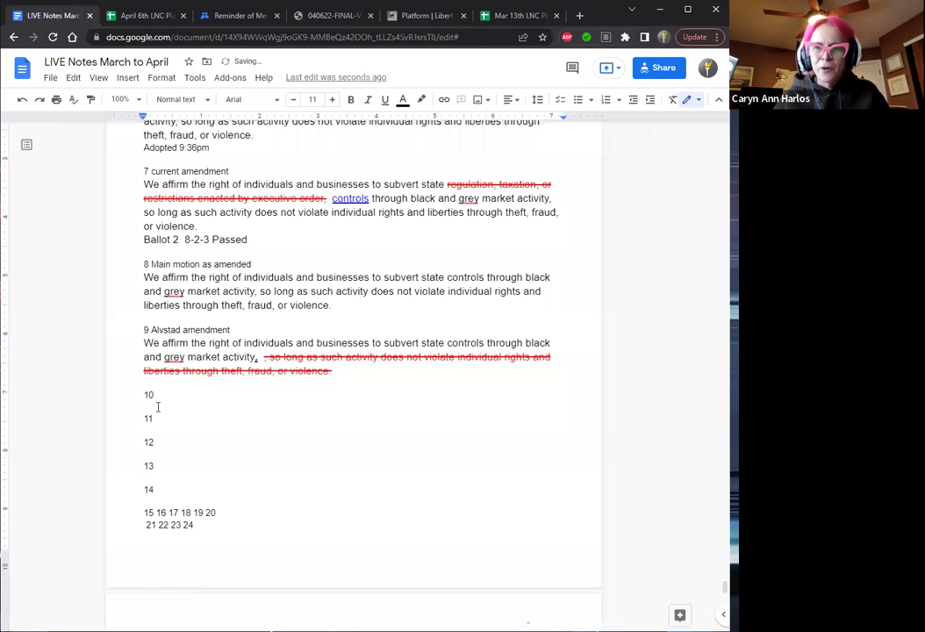
key(Return)
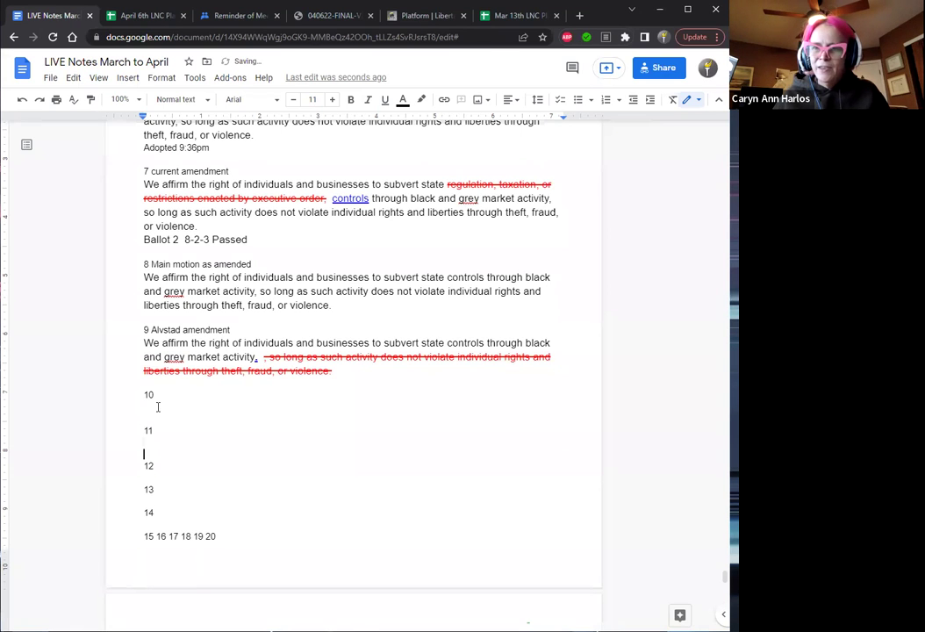
key(Down)
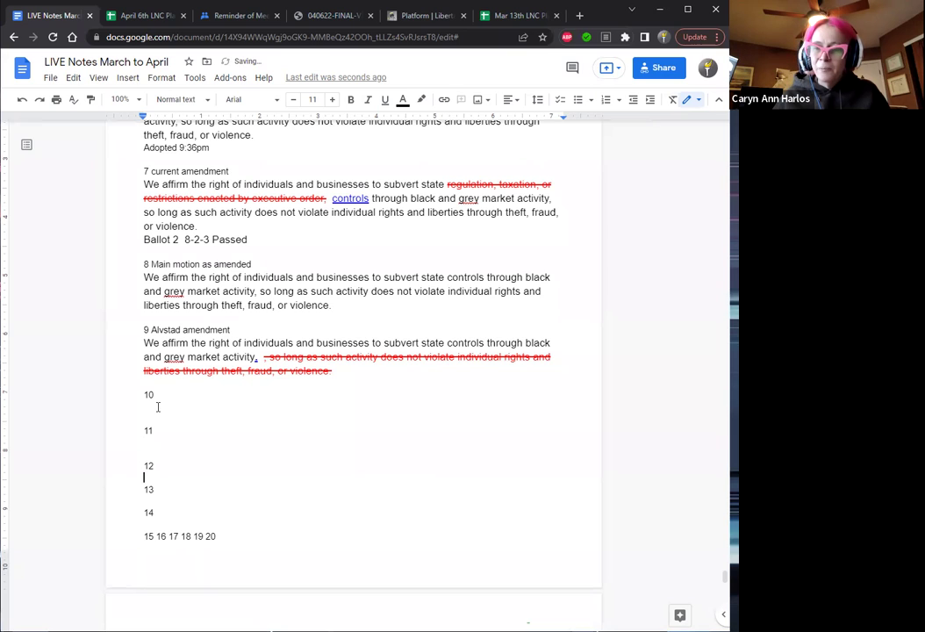
key(Return)
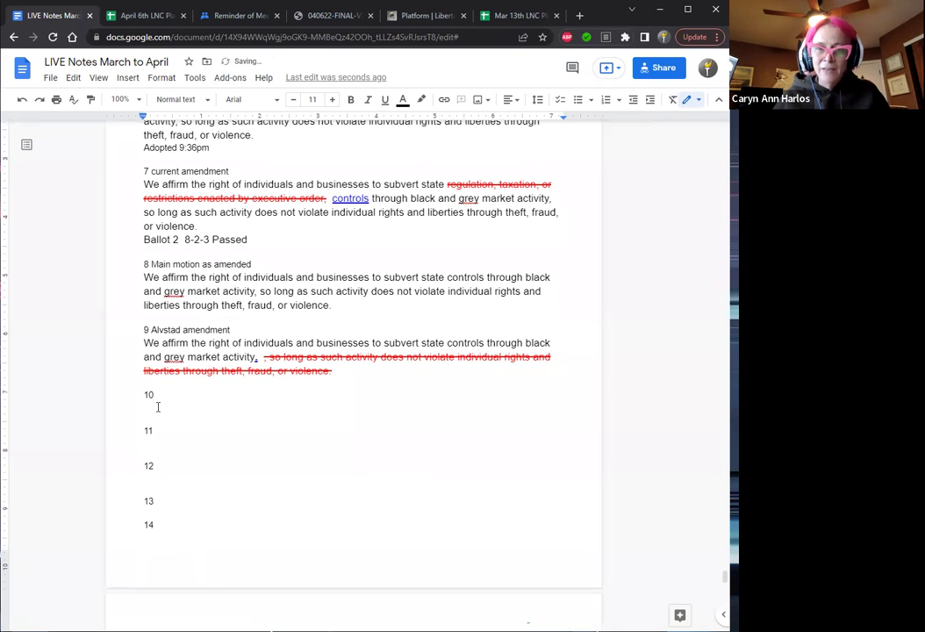
key(Return)
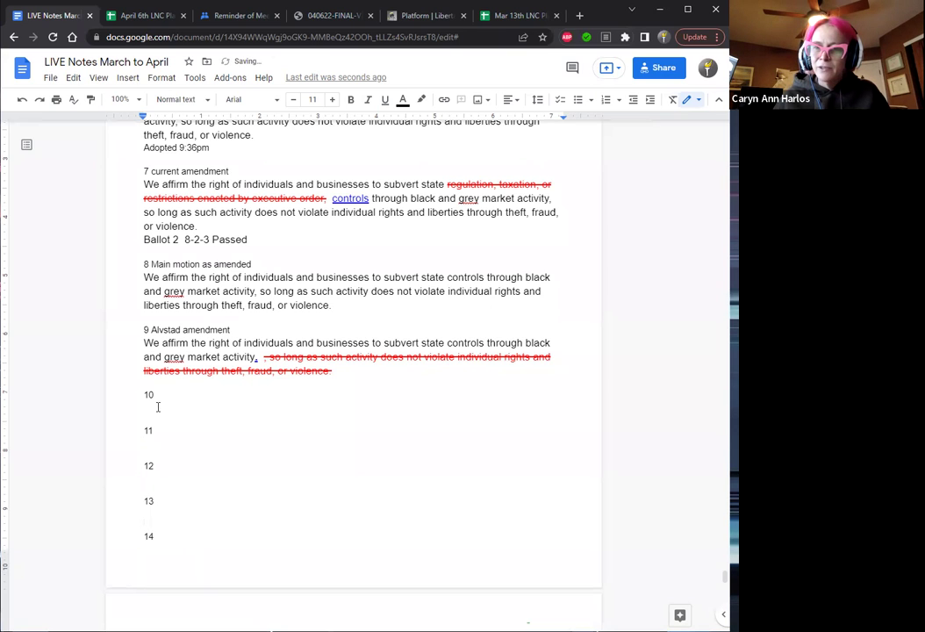
key(Up)
key(Up)
key(Up)
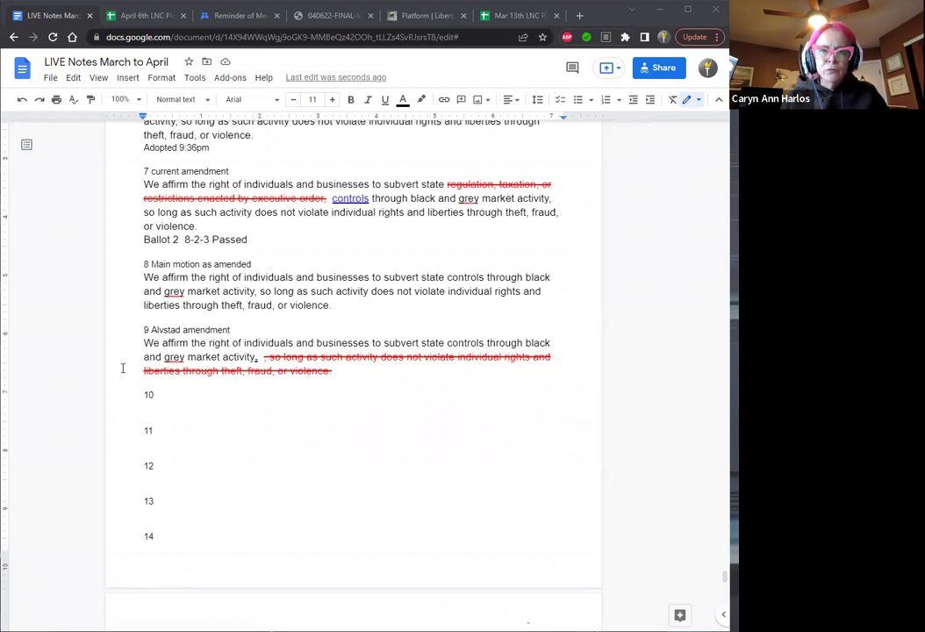
click(147, 392)
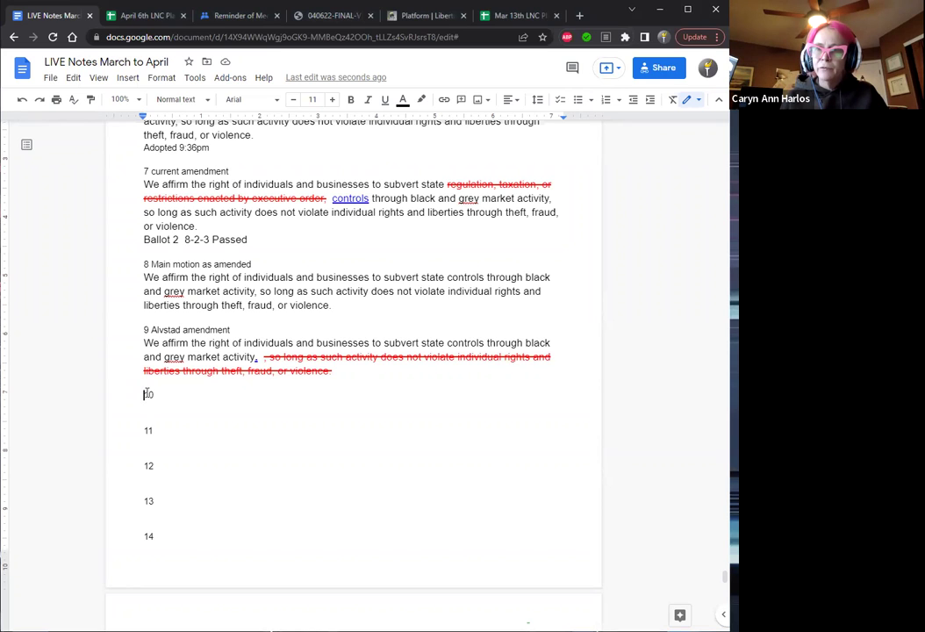
key(Return)
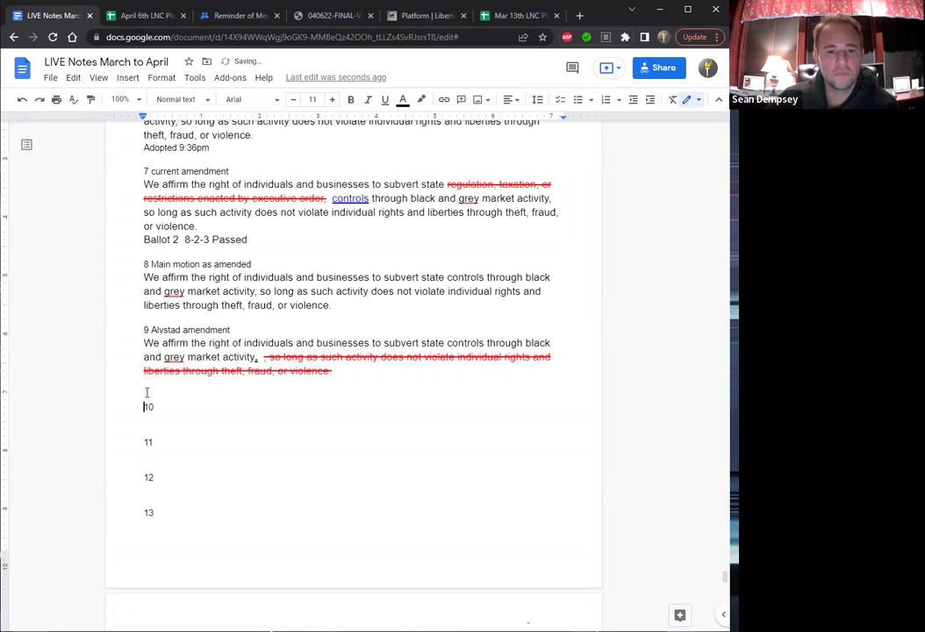
click(333, 382)
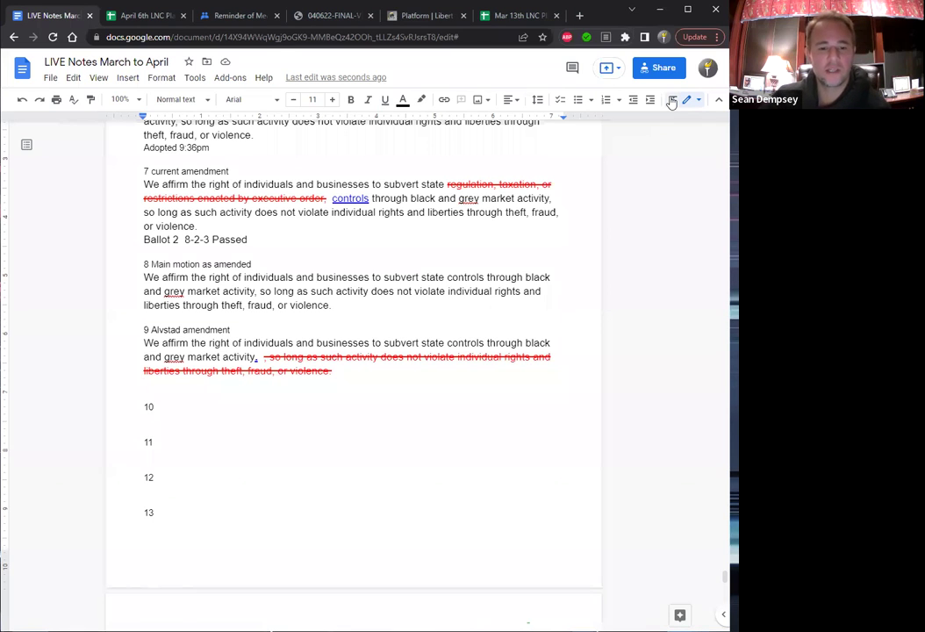
Extend item 9's heading with ' (strike and add period to end)'.
click(272, 330)
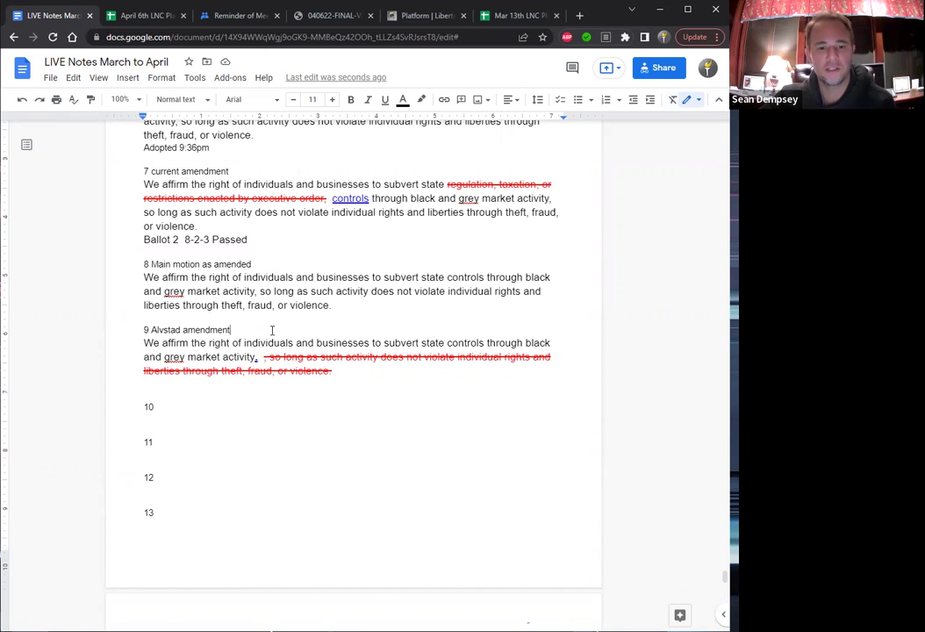
text(()
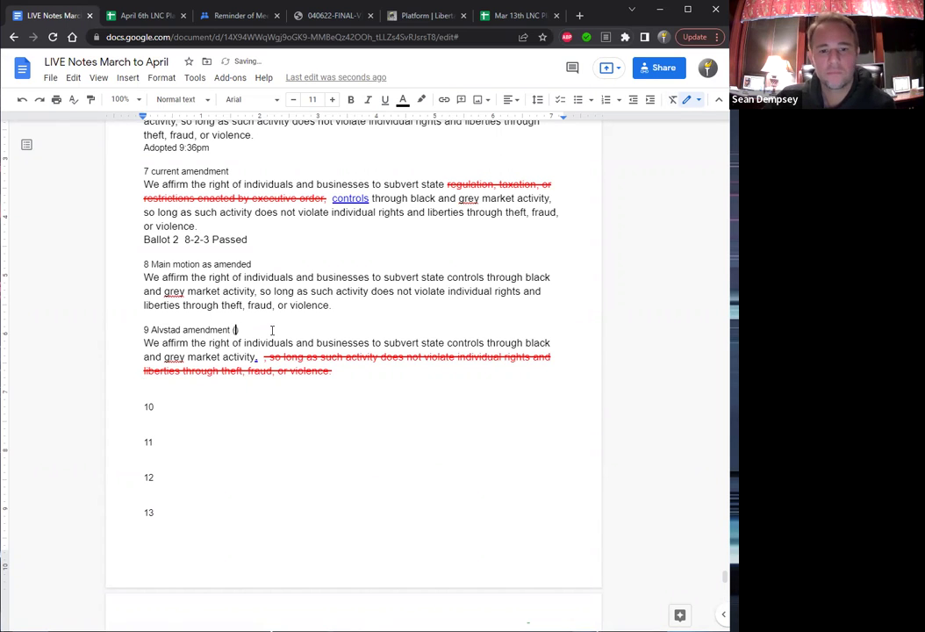
text(stri)
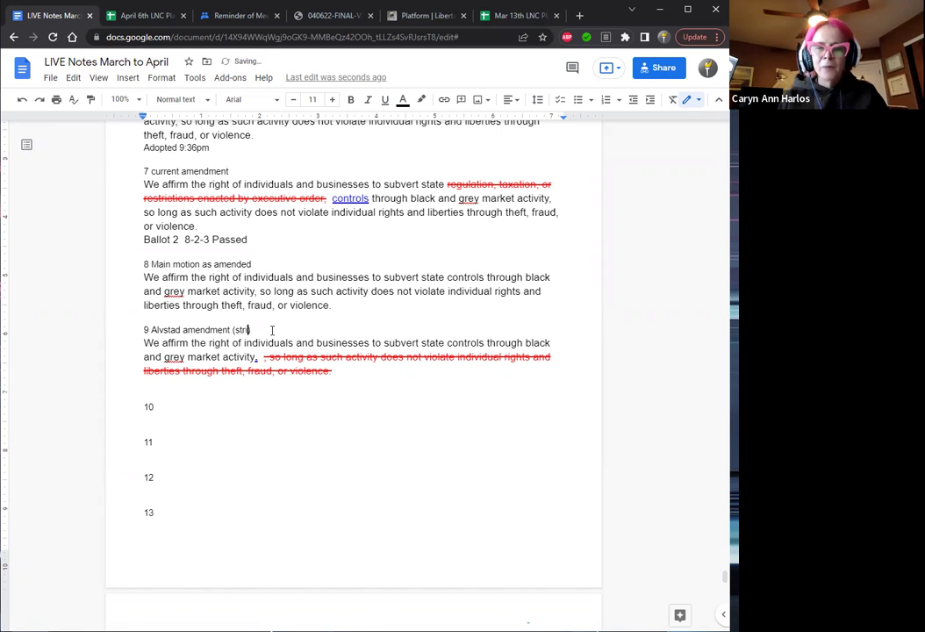
text(ke and end)
key(BackSpace)
key(BackSpace)
key(BackSpace)
key(BackSpace)
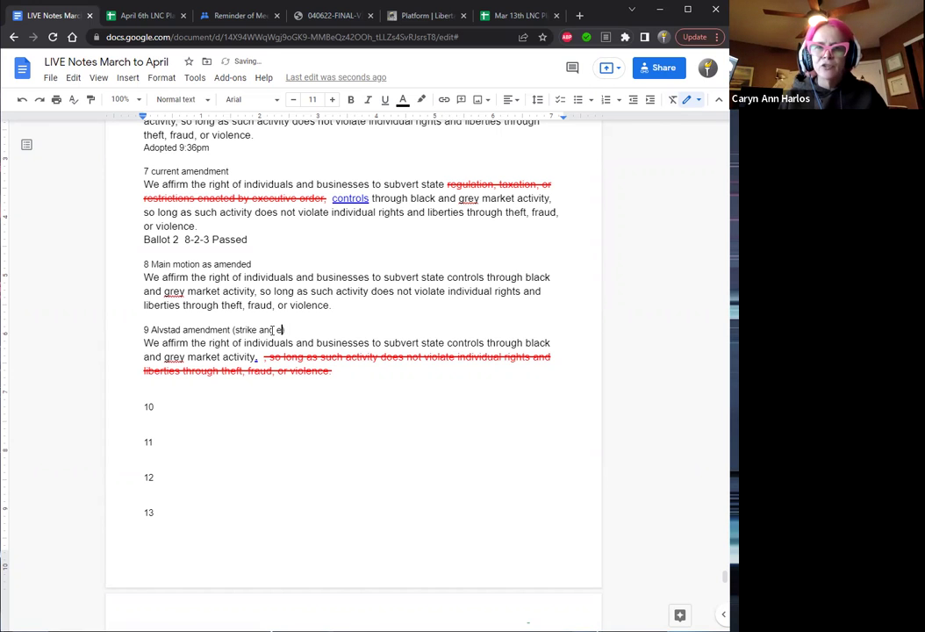
text(add per)
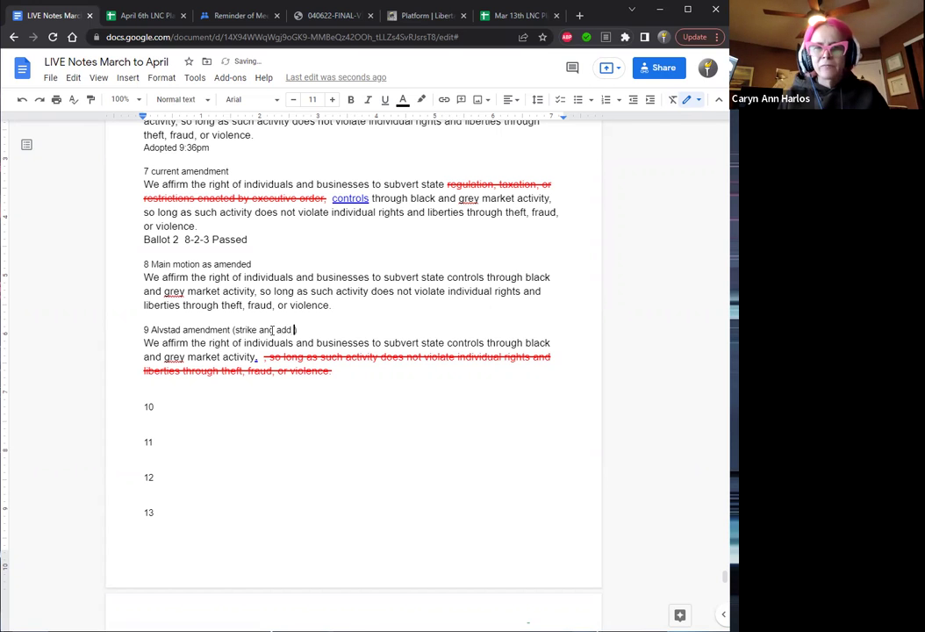
text(iod to end)
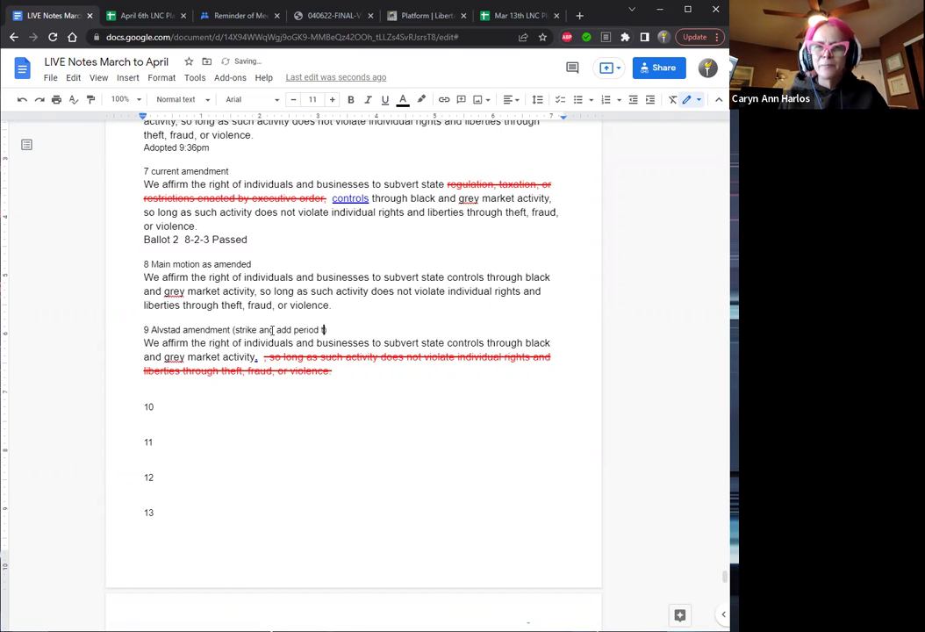
text())
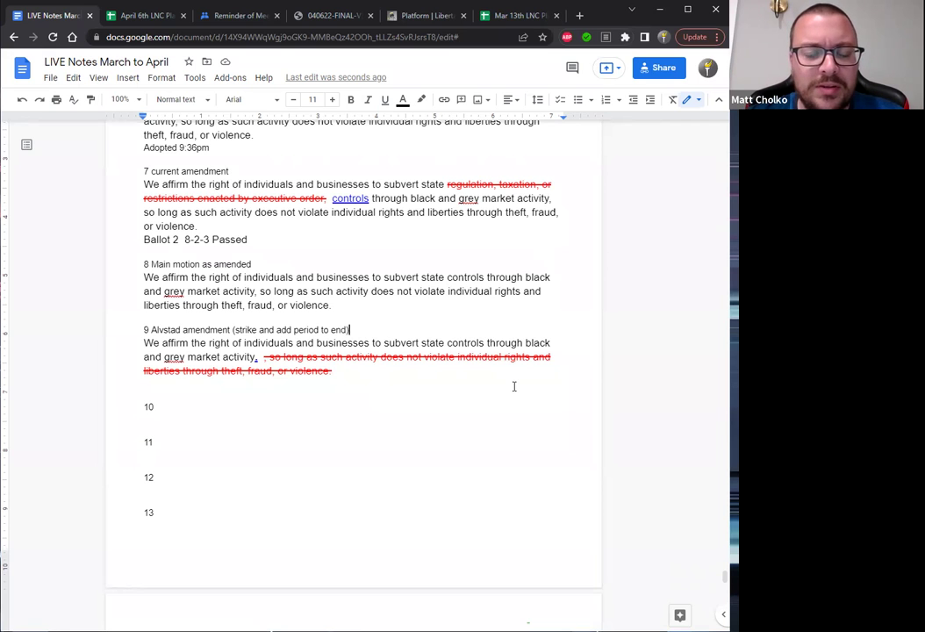
click(166, 404)
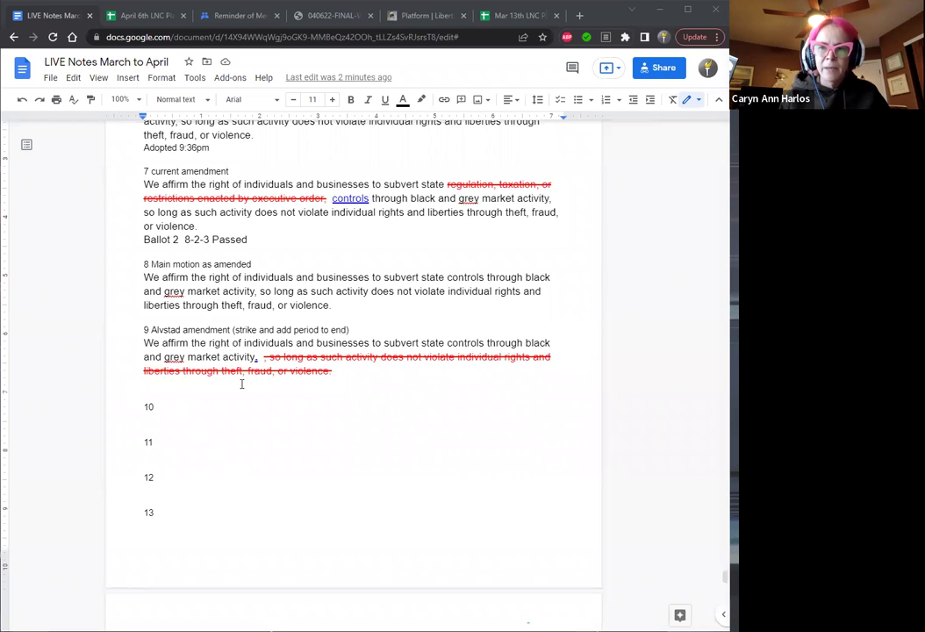
Add a 'Ballot ( )' line under the struck Alvstad amendment, with the cursor inside the parentheses.
click(168, 392)
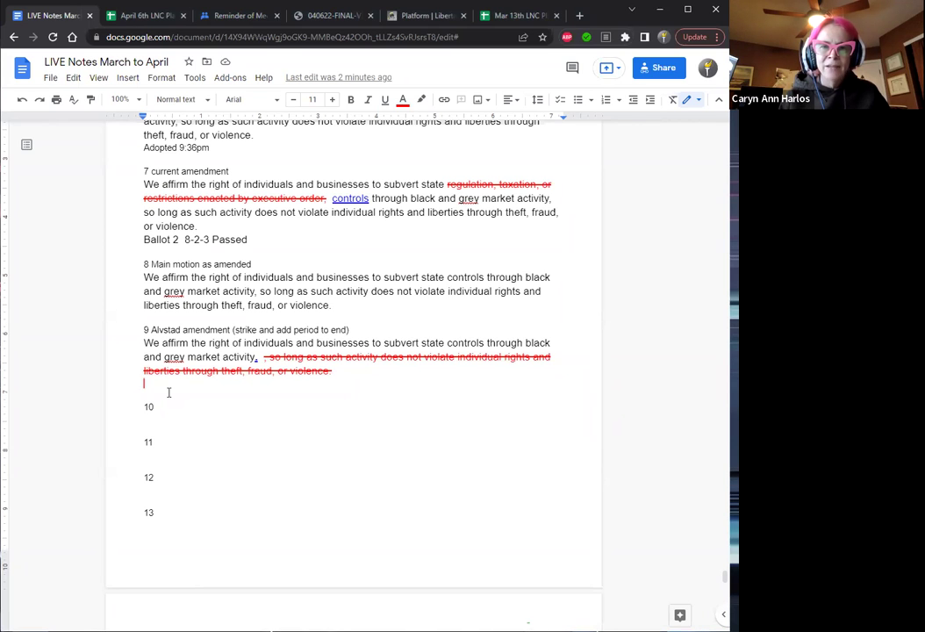
text(ballot)
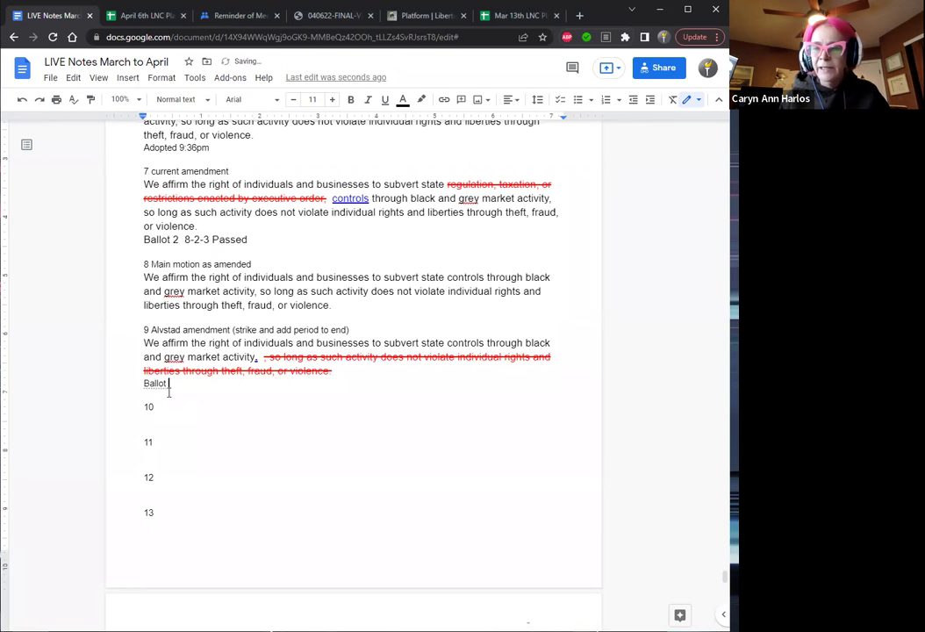
text( (  ))
key(Left)
key(Left)
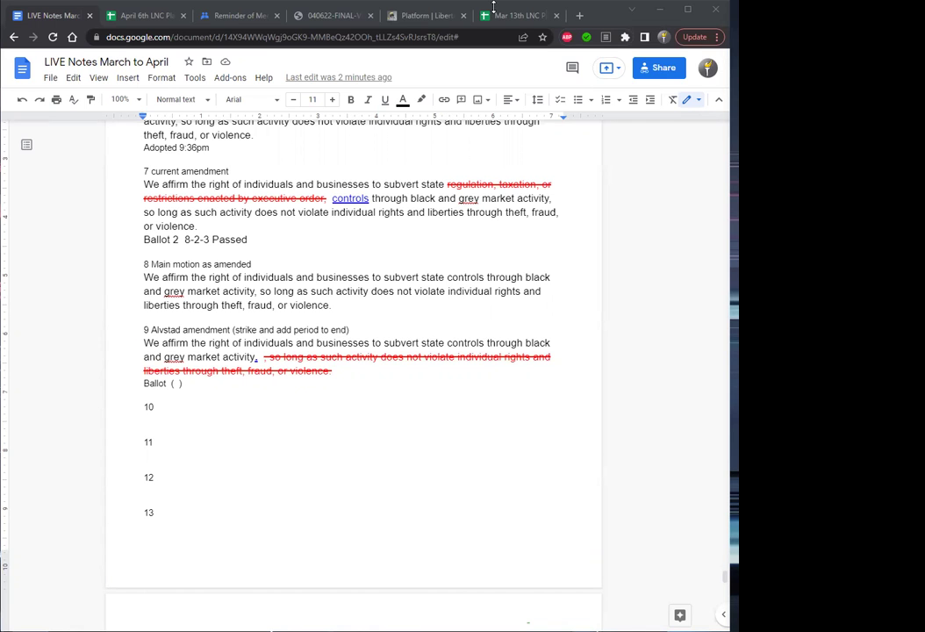
In the roll/votes sheet, enter 9:51 as ballot 3's time.
click(136, 19)
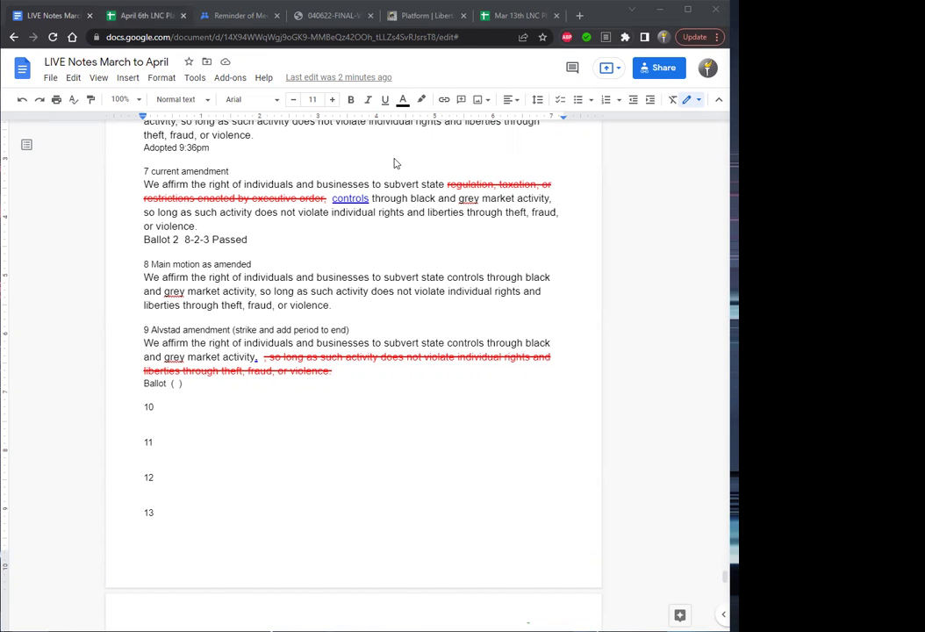
key(Right)
key(Right)
key(Right)
key(Right)
key(Right)
key(Right)
key(Right)
key(Right)
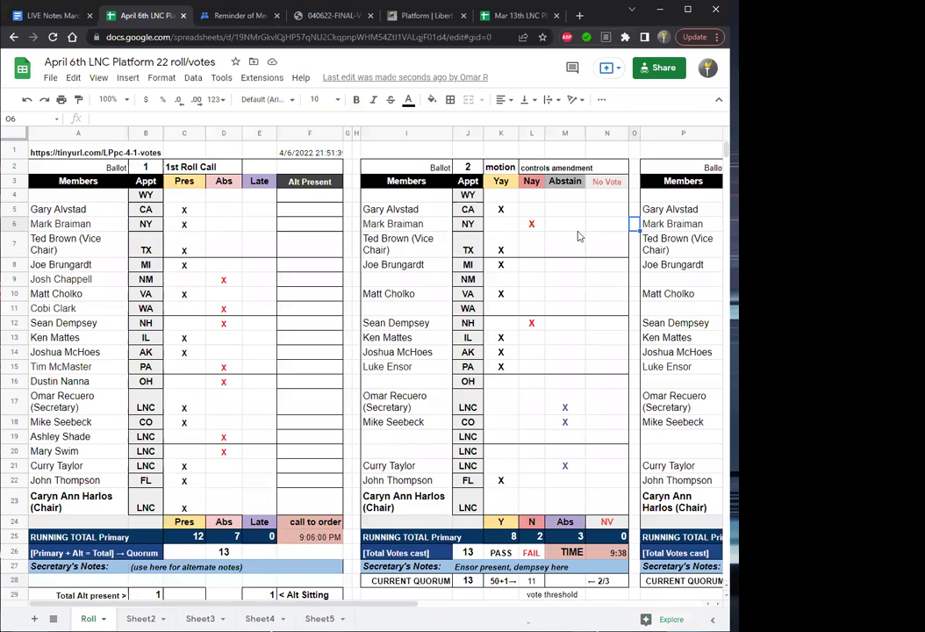
key(Down)
key(Down)
key(Down)
key(Down)
key(Down)
key(Down)
key(Down)
key(Down)
key(Down)
key(Down)
key(Down)
key(Down)
key(Down)
key(Down)
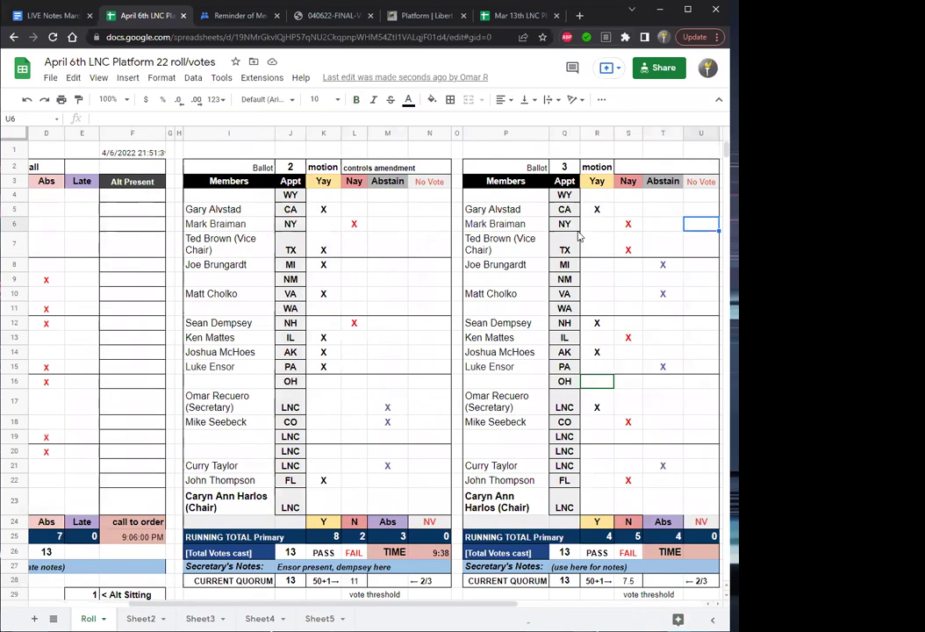
key(Down)
key(Down)
key(Down)
key(Down)
key(Down)
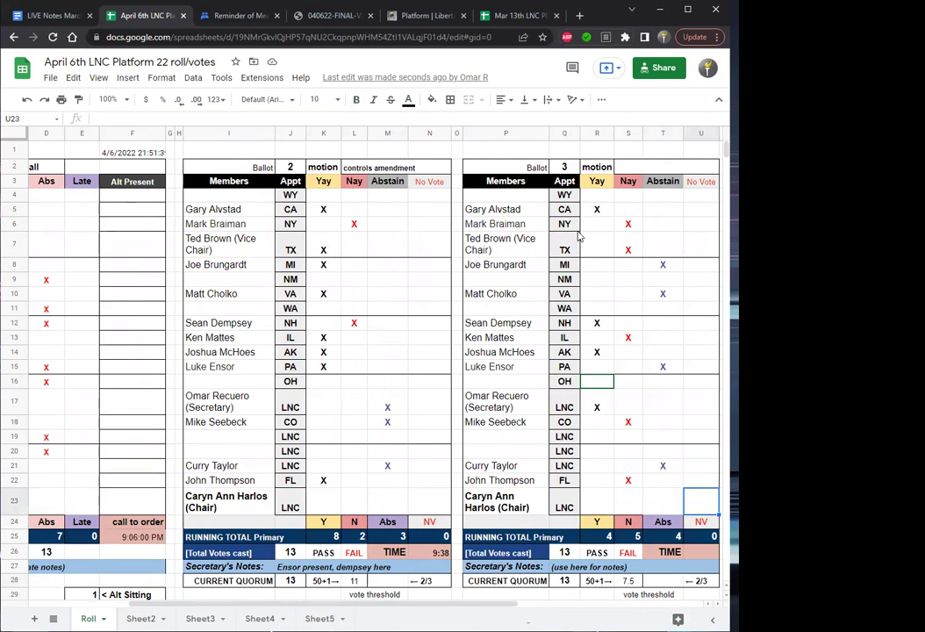
key(Down)
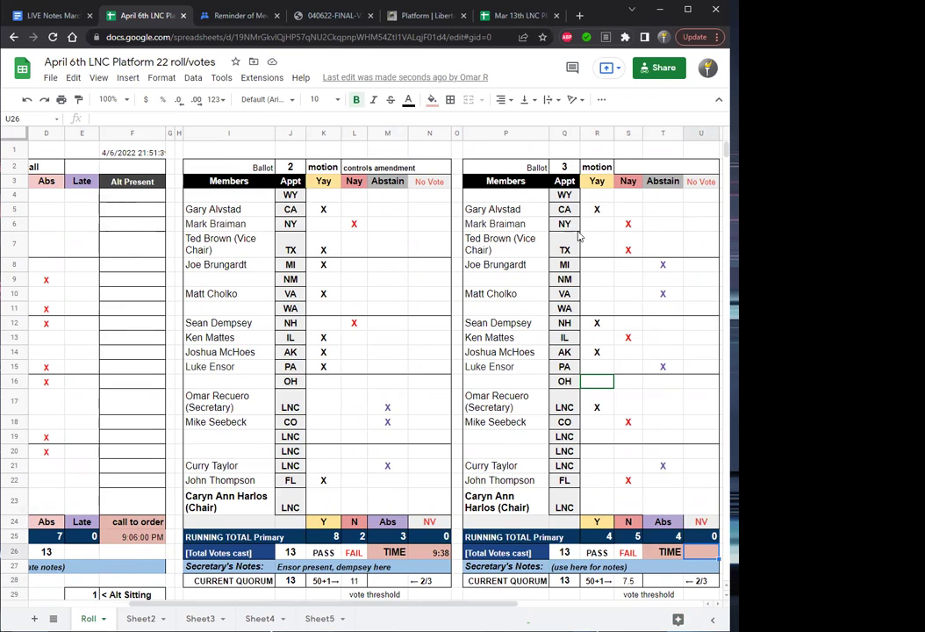
text(9:)
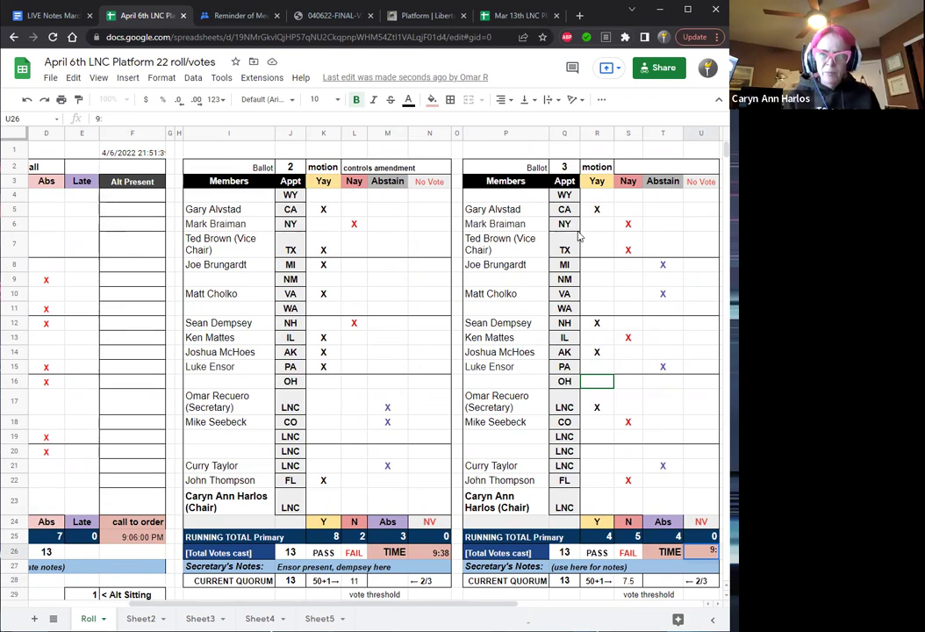
text(51)
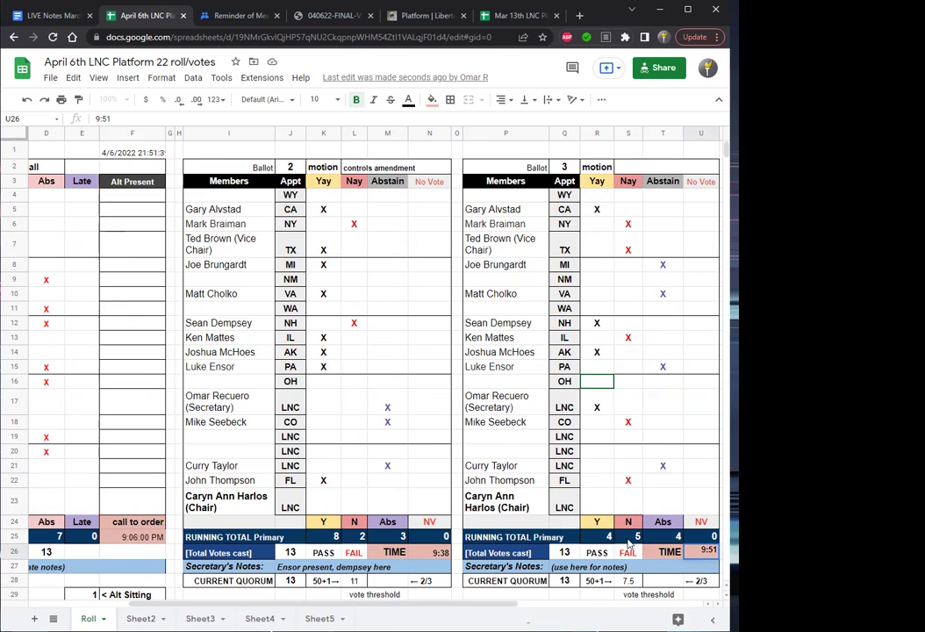
click(628, 542)
Mark the Chair's ballot 3 no-vote with an x so No Vote totals 1.
key(Right)
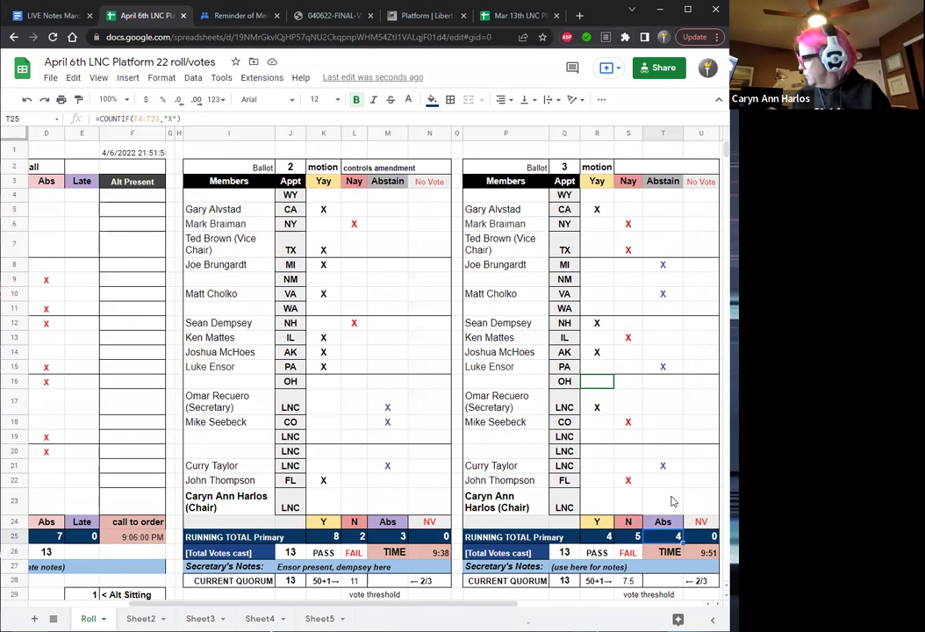
key(Right)
scroll(671, 502, right, 1)
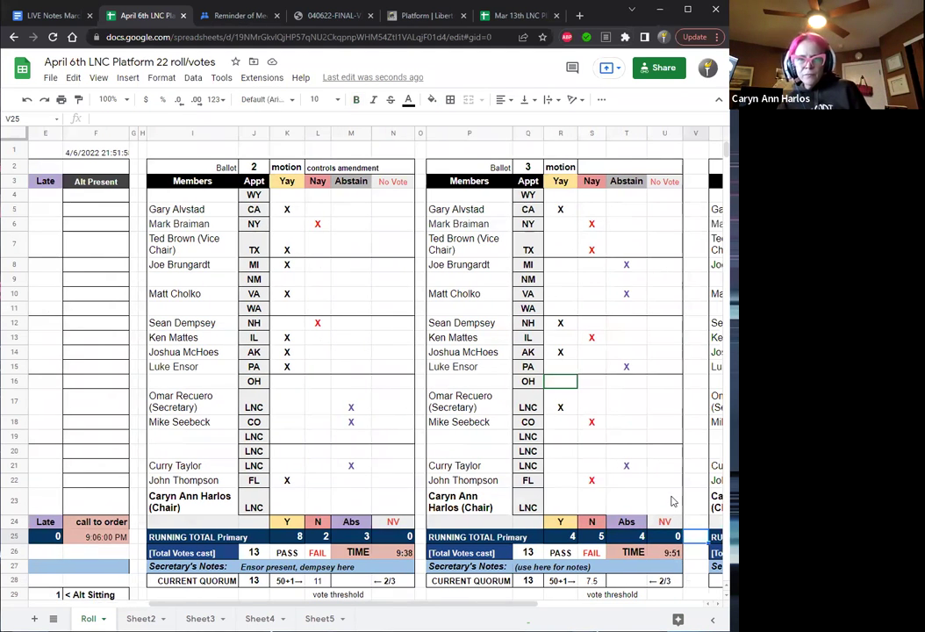
click(665, 514)
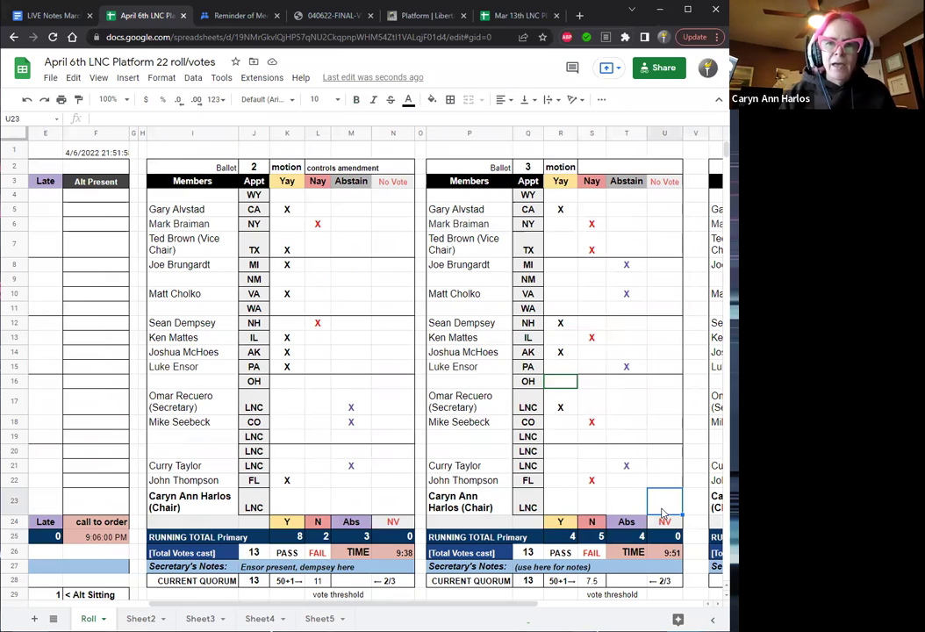
text(x)
key(Return)
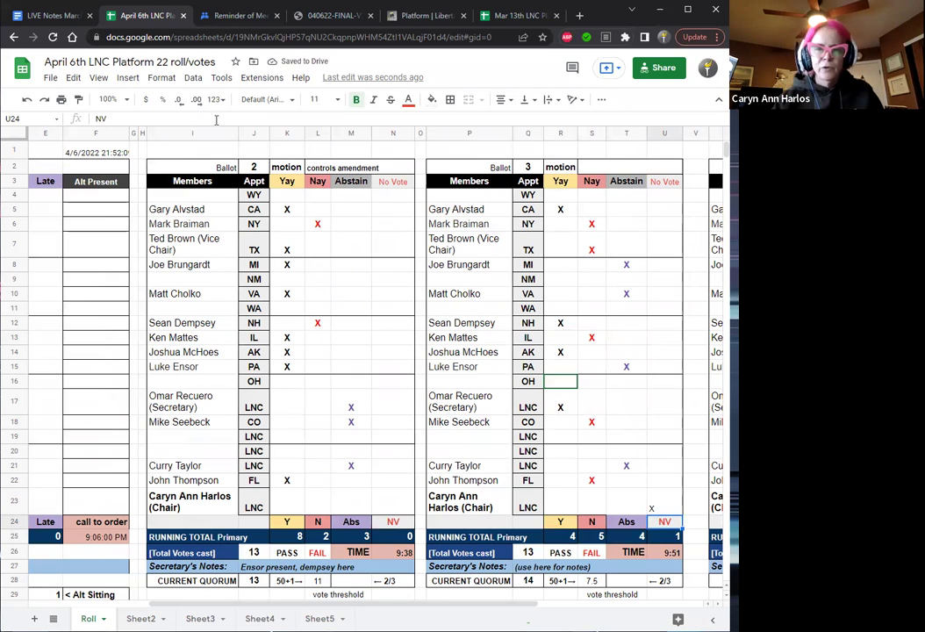
Change item 9's ballot line in the notes to read 'Ballot 3 ( ) FAILS'.
click(44, 15)
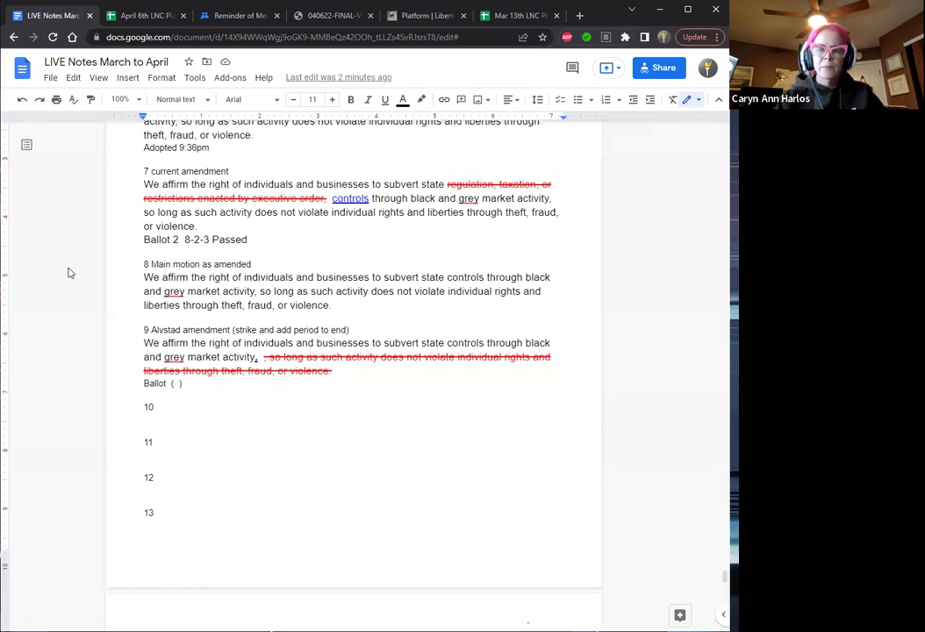
click(177, 383)
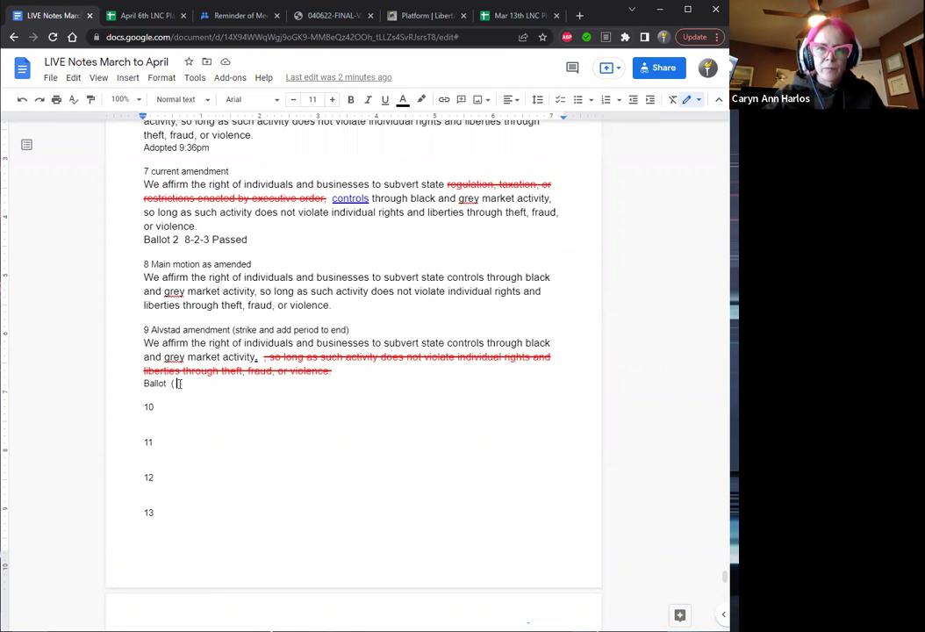
text(F)
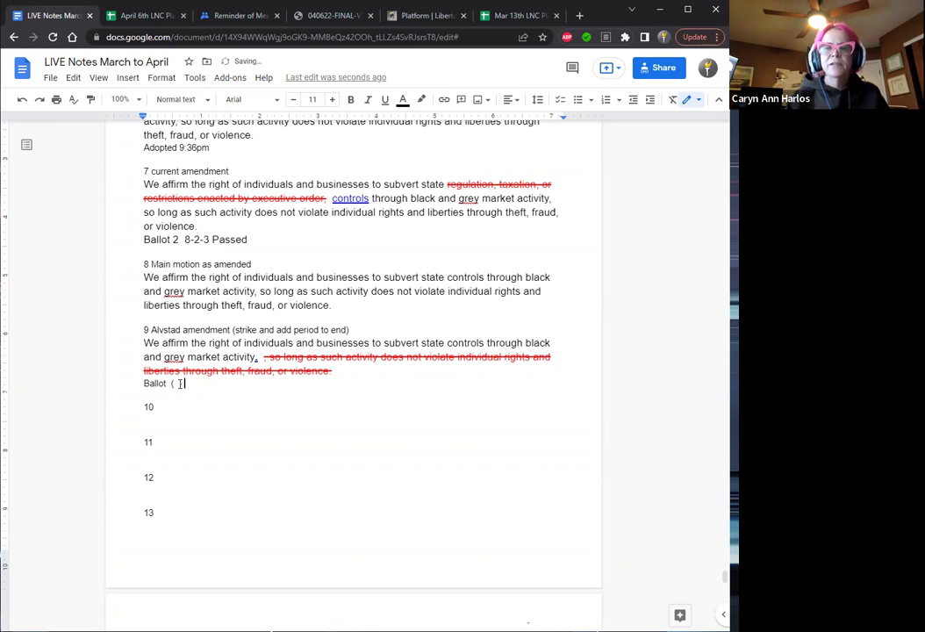
text(AILS)
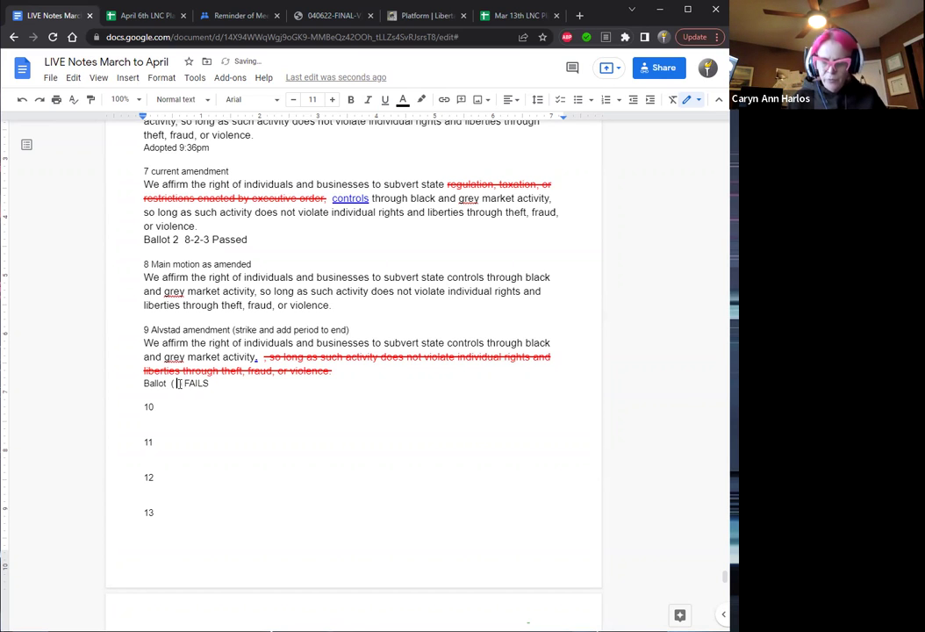
key(BackSpace)
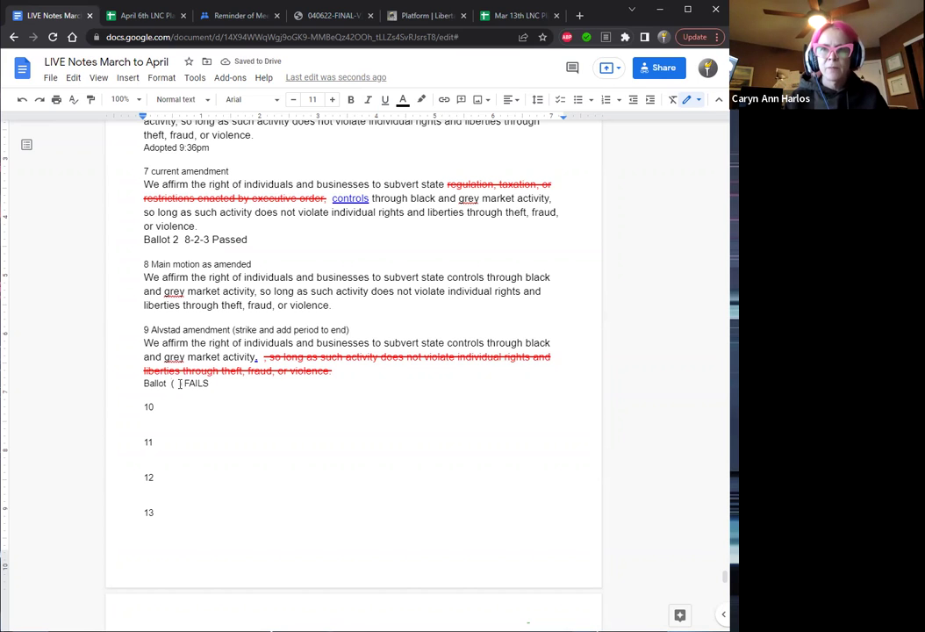
text(3)
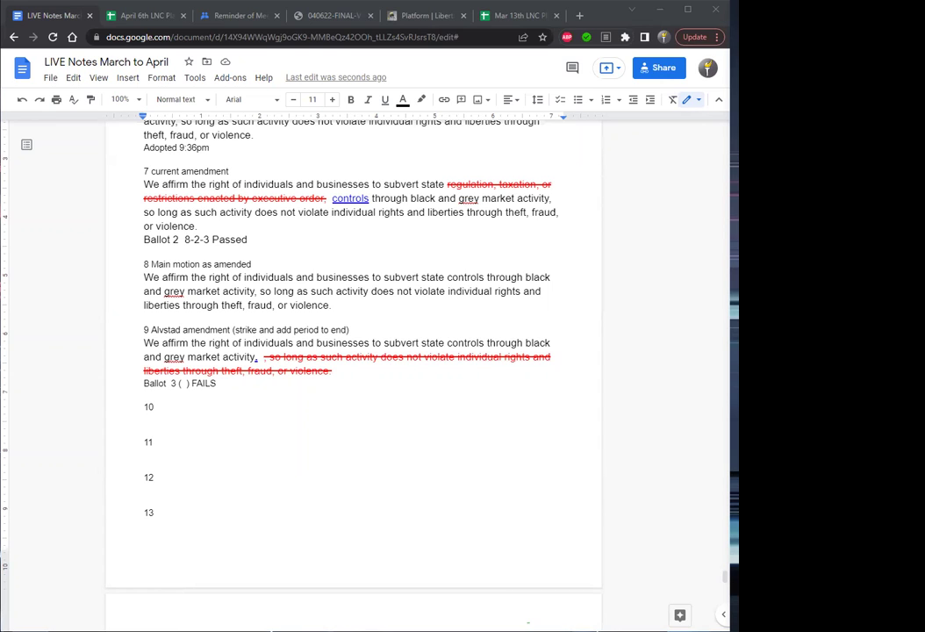
Fill in the count so the line reads 'Ballot 3 ( 4-5-4 ) FAILS'.
click(185, 382)
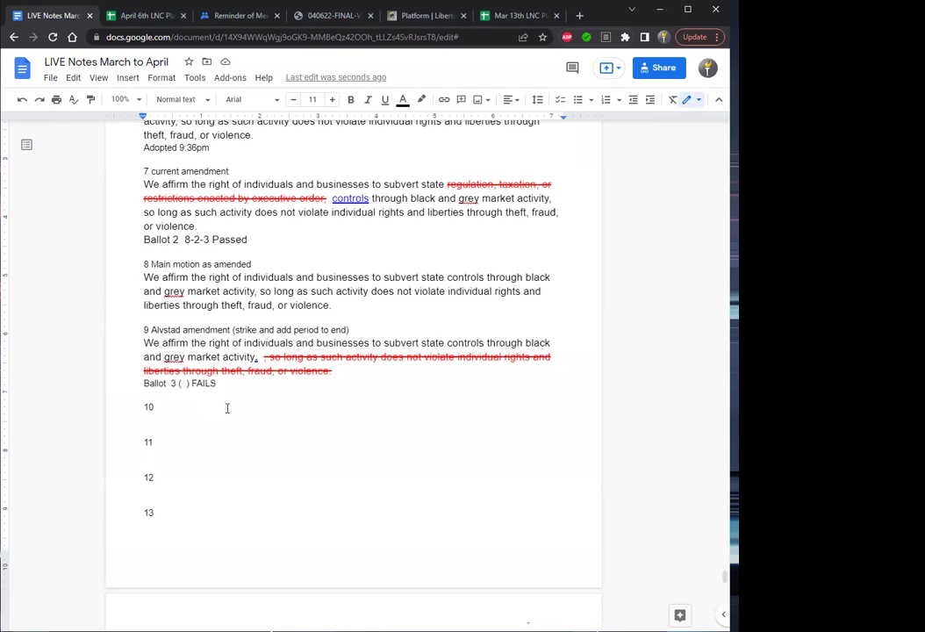
text(4-5-4)
key(Right)
key(Right)
key(Right)
key(Right)
key(Right)
key(Right)
key(Right)
key(Right)
key(Right)
key(Right)
click(336, 305)
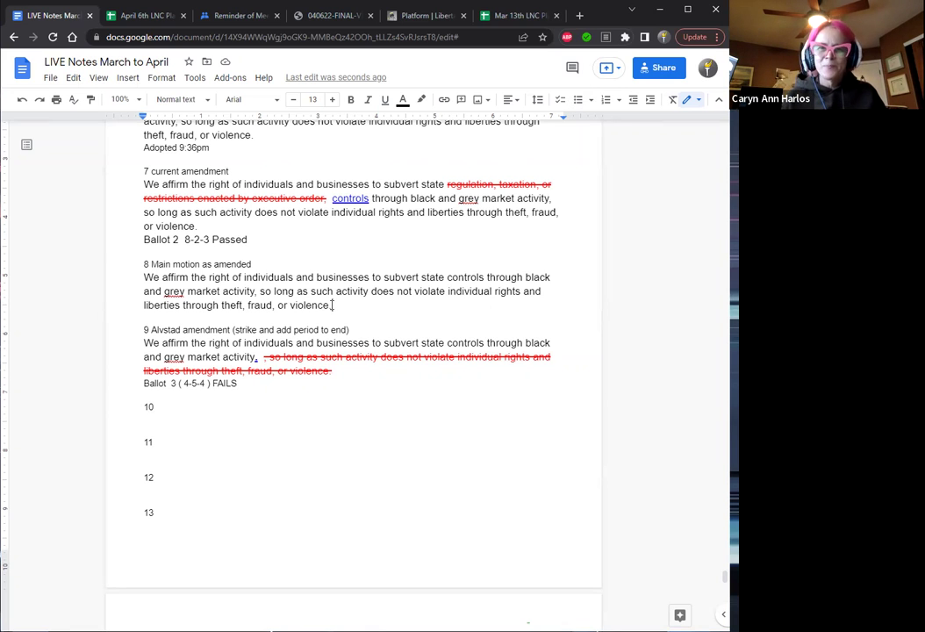
Bold item 8's 'main motion as amended' paragraph.
drag(332, 305, 142, 278)
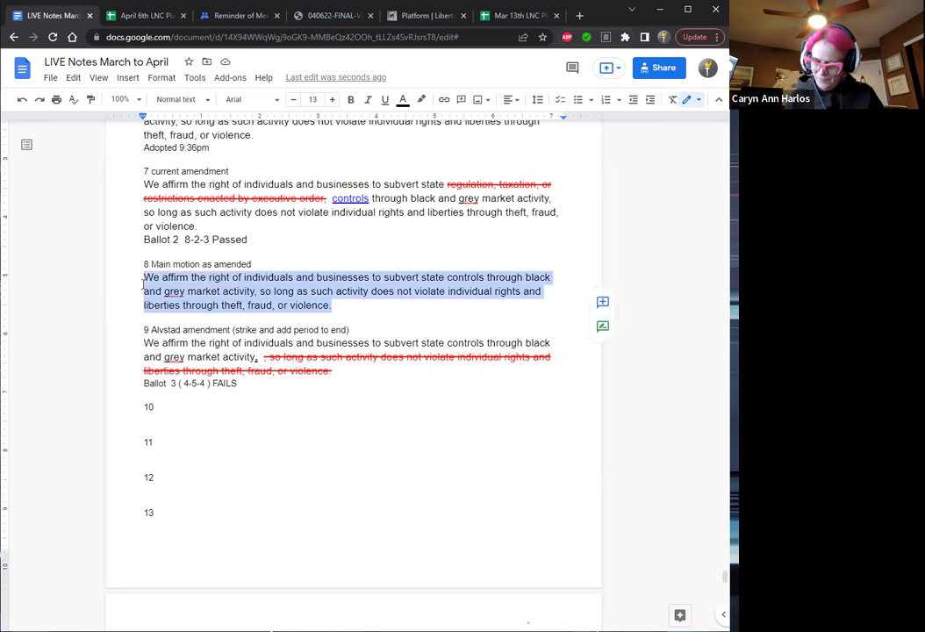
click(350, 100)
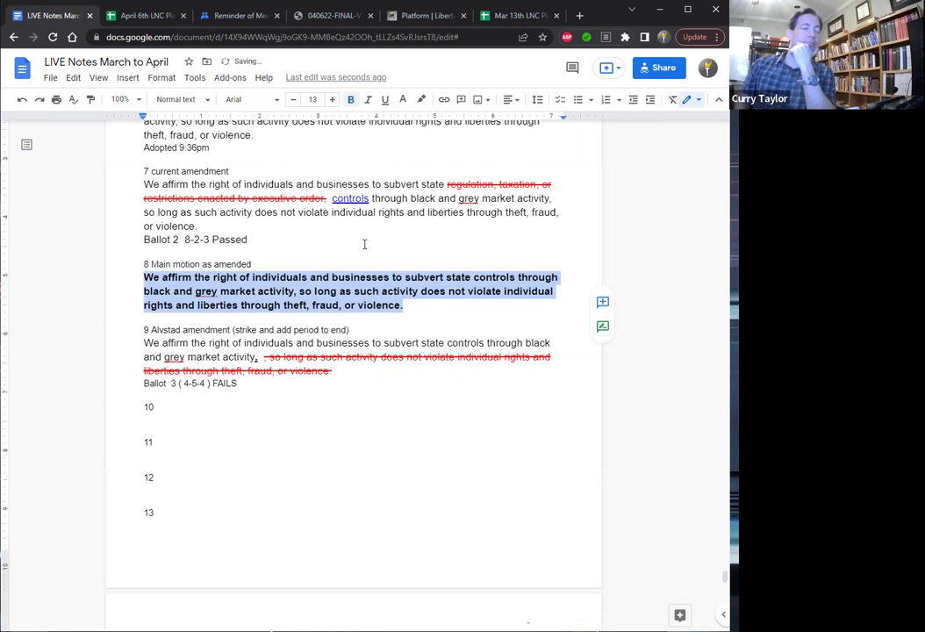
click(412, 308)
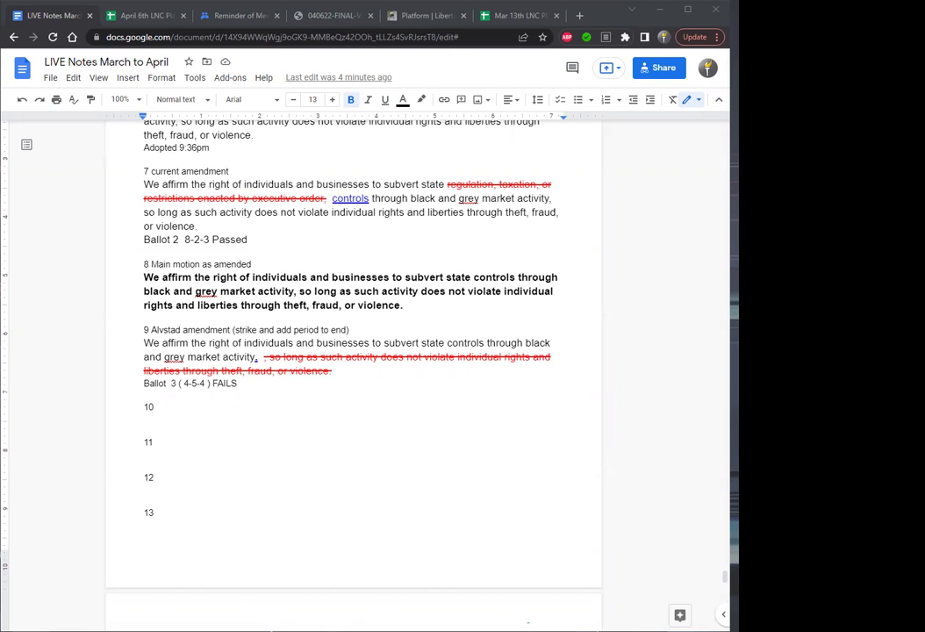
Append the time 9:51 to the 'Ballot 3 ( 4-5-4 ) FAILS' line.
click(250, 381)
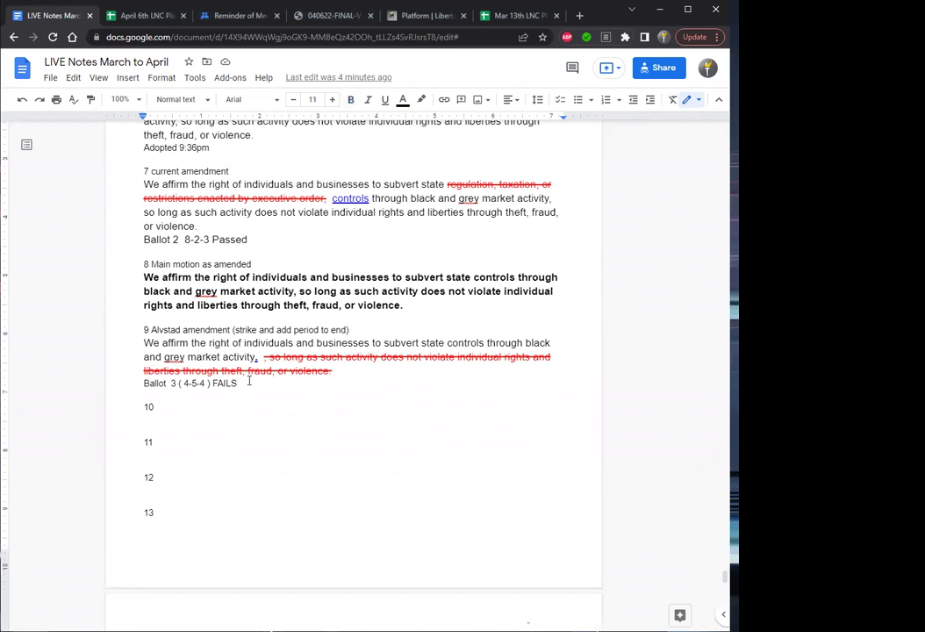
text(9:51)
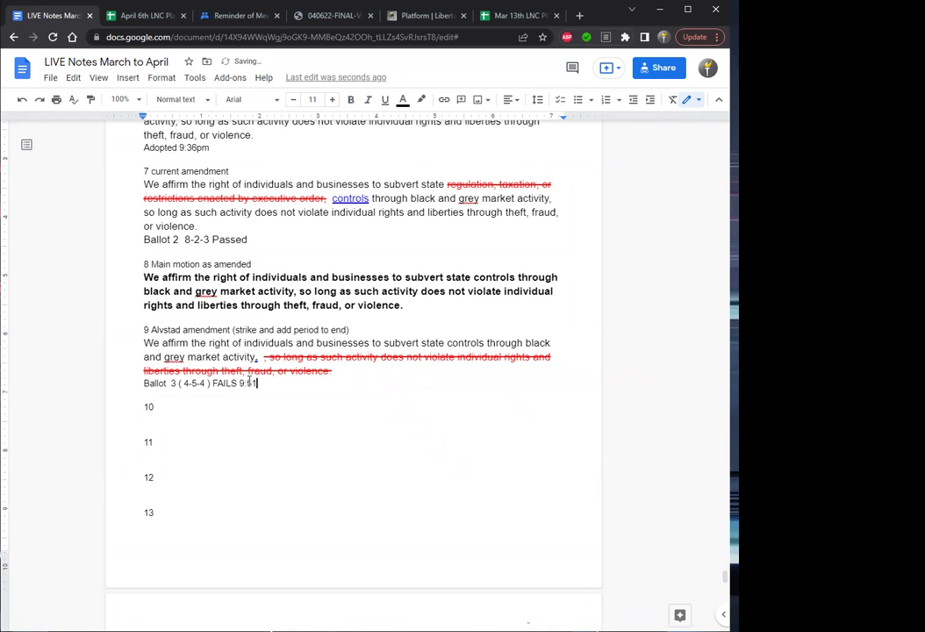
key(Down)
click(416, 303)
click(174, 409)
Write item 10 as 'adopt main motion as amended' with a 'Ballot 4 ( )' line below.
text(adopt main motion as amended)
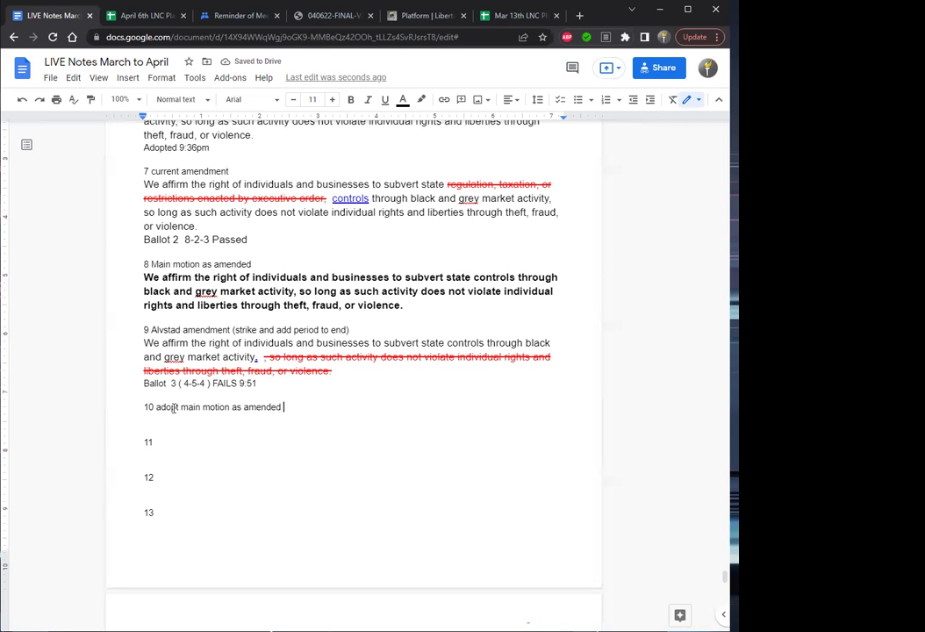
key(Return)
text(ballot )
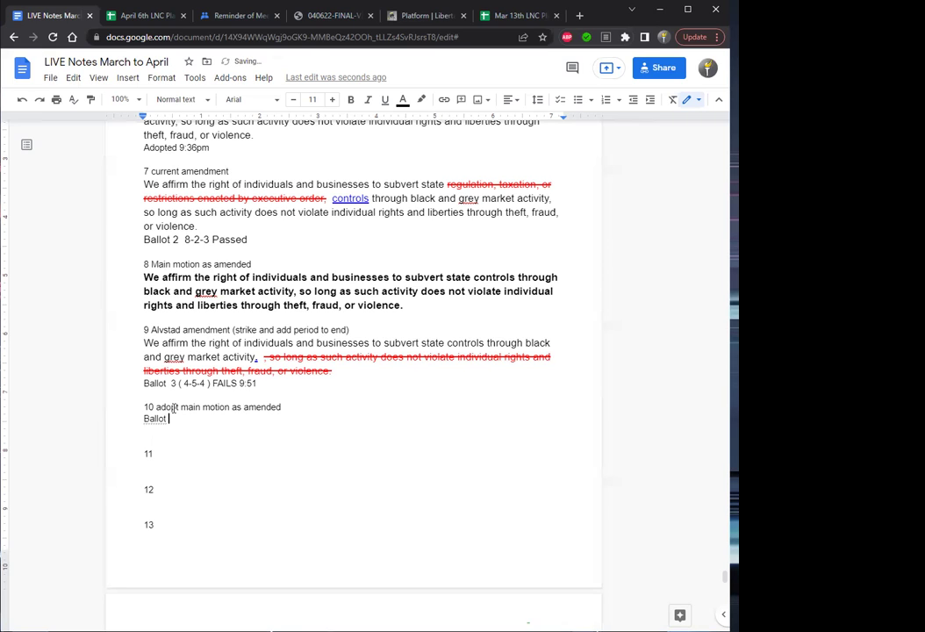
text(4 ( ))
key(Return)
Add 'Link' to the Ballot 4 line and place the cursor inside its parentheses.
key(Up)
key(End)
key(Left)
key(Up)
key(End)
text(Link)
key(Left)
key(Left)
key(Left)
key(Left)
key(Left)
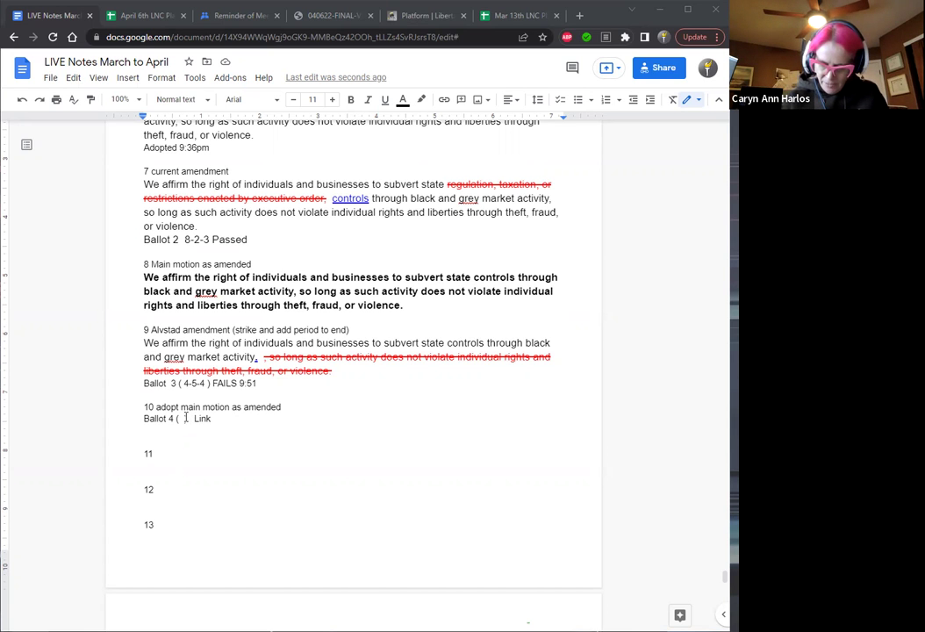
click(184, 419)
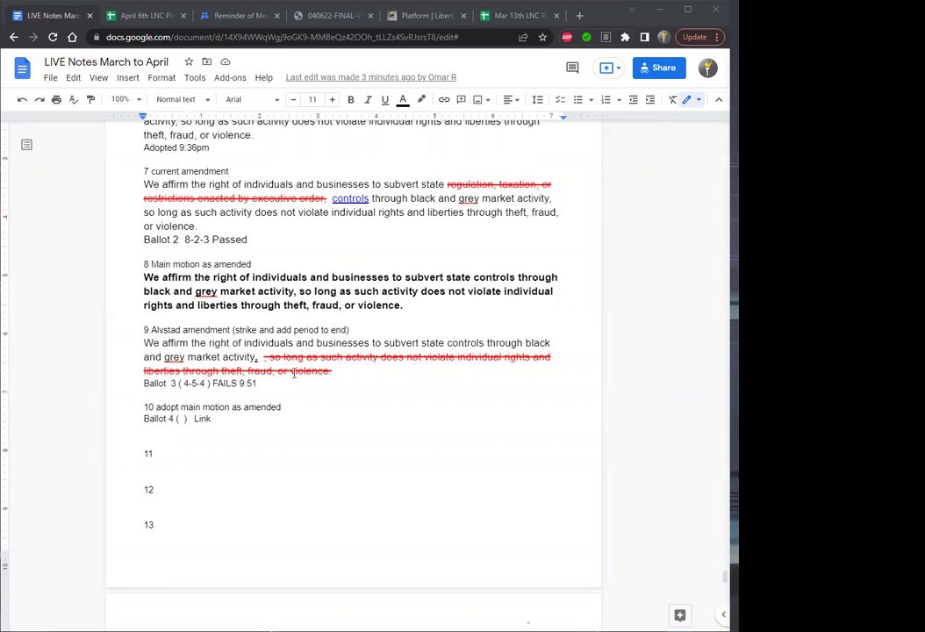
Copy item 8's bold amended main motion and paste it under item 11.
drag(407, 305, 145, 277)
key(ctrl+c)
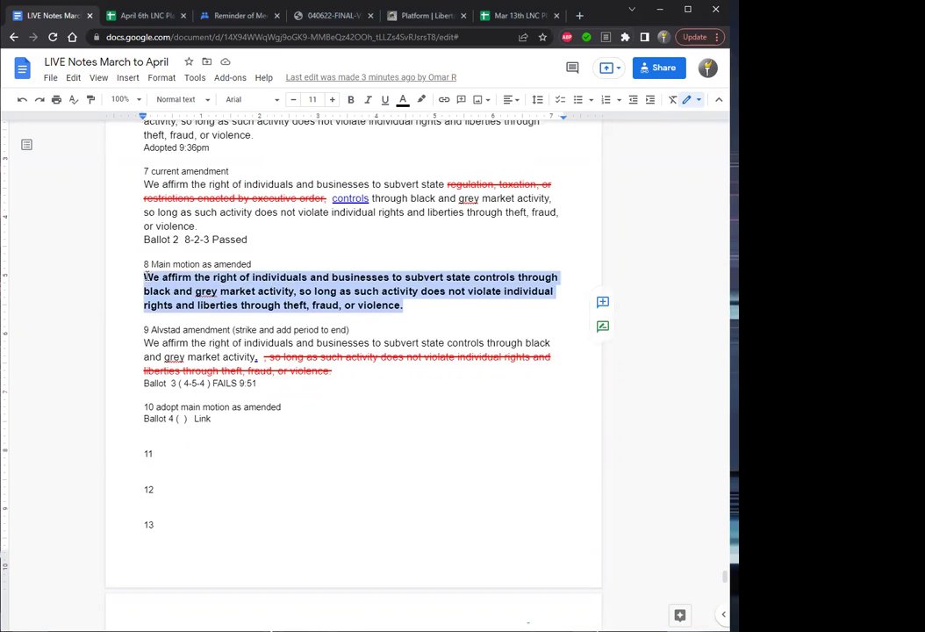
click(158, 456)
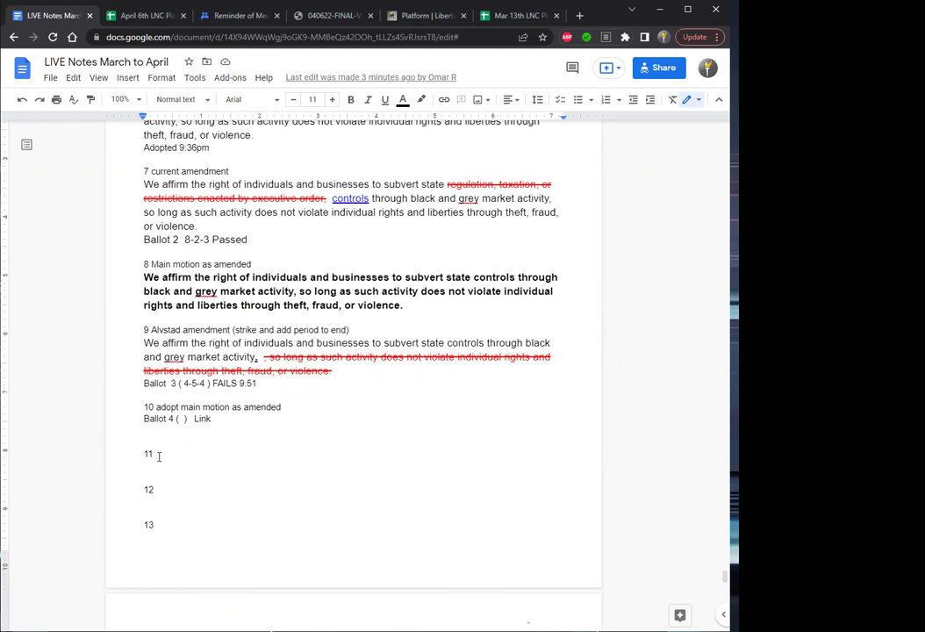
key(Return)
key(ctrl+v)
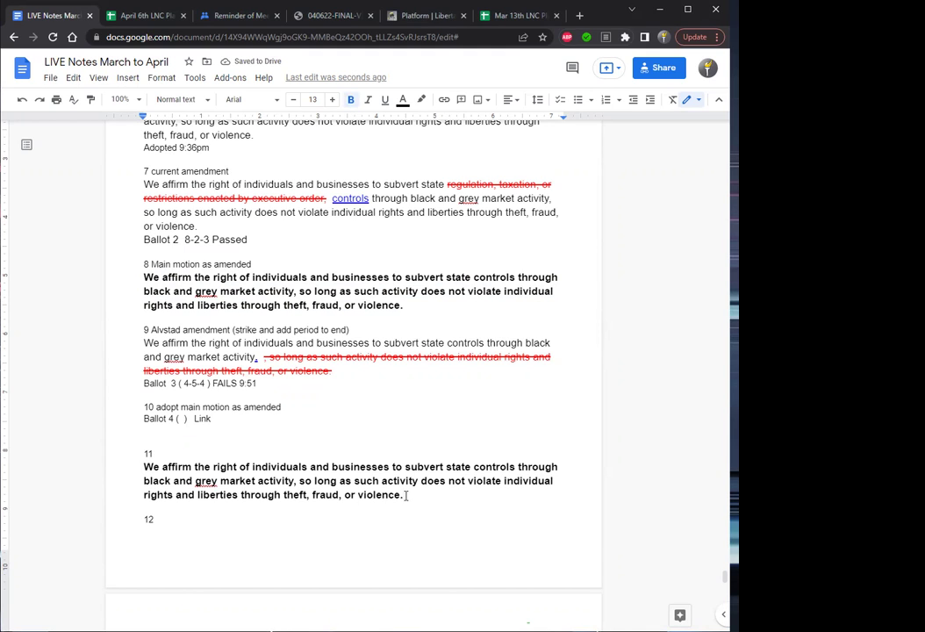
Strike through 'of individuals and businesses' in the pasted motion and colour it red.
key(Up)
key(Up)
key(Left)
key(Left)
key(Left)
key(Left)
key(Left)
key(Left)
key(Left)
key(Left)
key(Left)
key(Left)
key(Left)
key(Left)
key(Left)
key(Left)
key(Left)
key(Left)
key(Left)
key(Left)
key(Left)
key(Left)
key(shift+Right)
key(shift+Right)
key(shift+Right)
key(shift+Right)
key(shift+Right)
key(shift+Right)
key(shift+Right)
key(shift+Right)
key(shift+Right)
key(shift+Right)
key(shift+Right)
key(shift+Right)
key(shift+Right)
key(shift+Right)
key(shift+Right)
key(shift+Right)
key(shift+Right)
key(shift+Right)
key(shift+Right)
key(shift+Right)
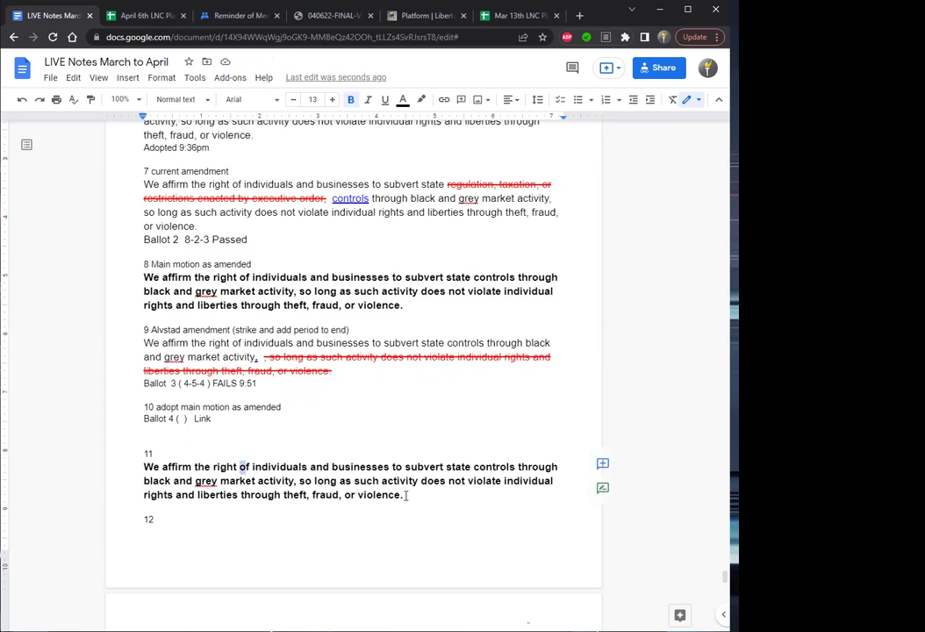
key(shift+Right)
key(shift+Right)
key(shift+Right)
key(shift+Right)
key(shift+Right)
key(shift+Right)
key(shift+Right)
key(shift+Right)
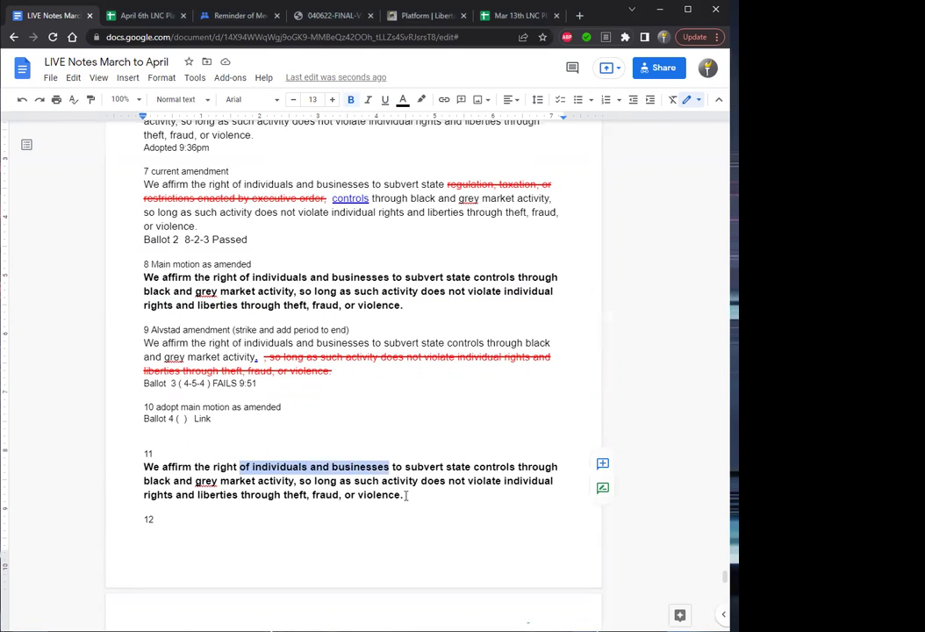
key(alt+shift+5)
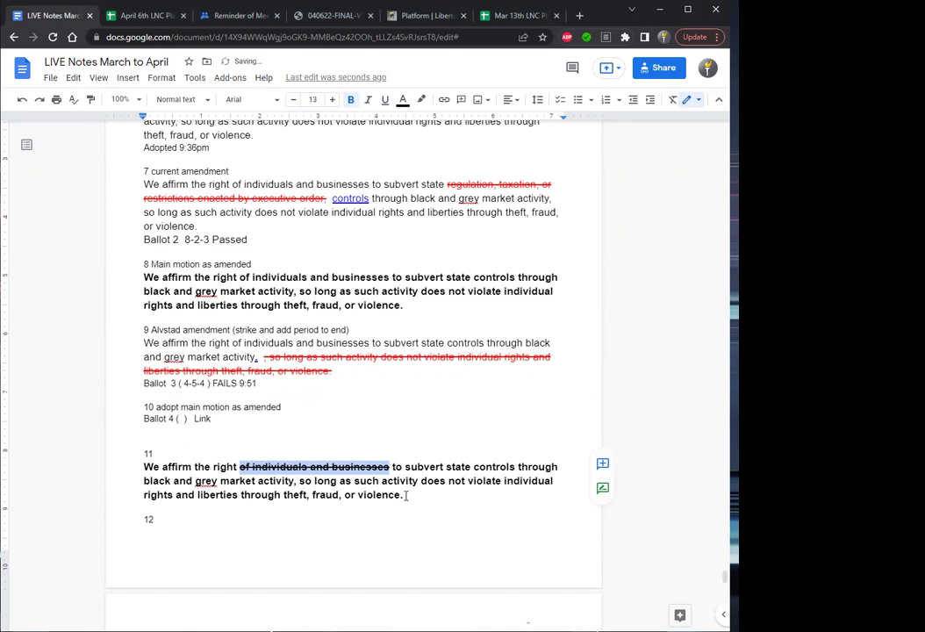
click(403, 100)
click(422, 175)
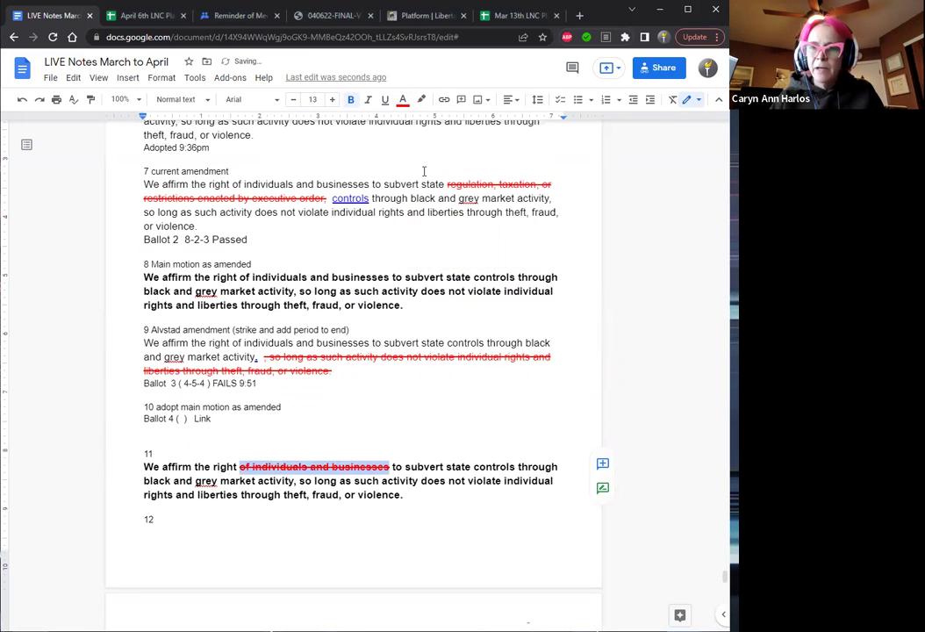
Head the struck motion '10 Seebeck amendment', cutting out the old 'adopt main motion' entry.
key(Up)
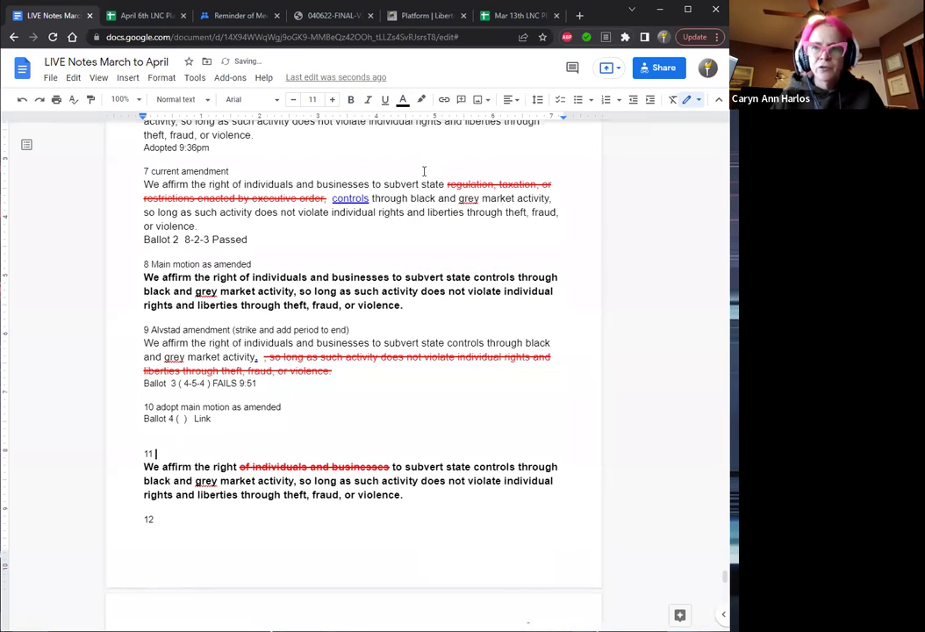
text(Seebeck )
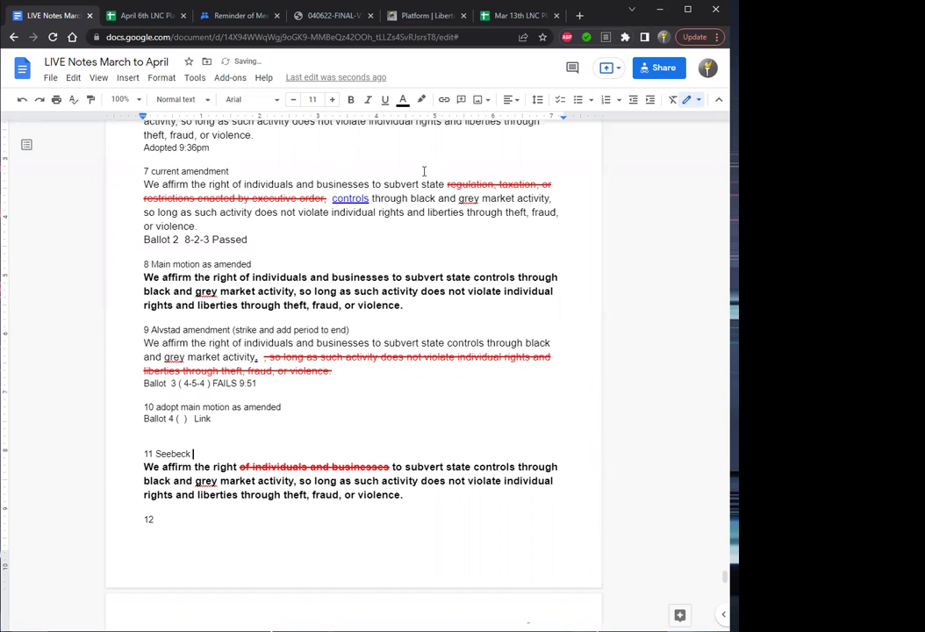
text(ame)
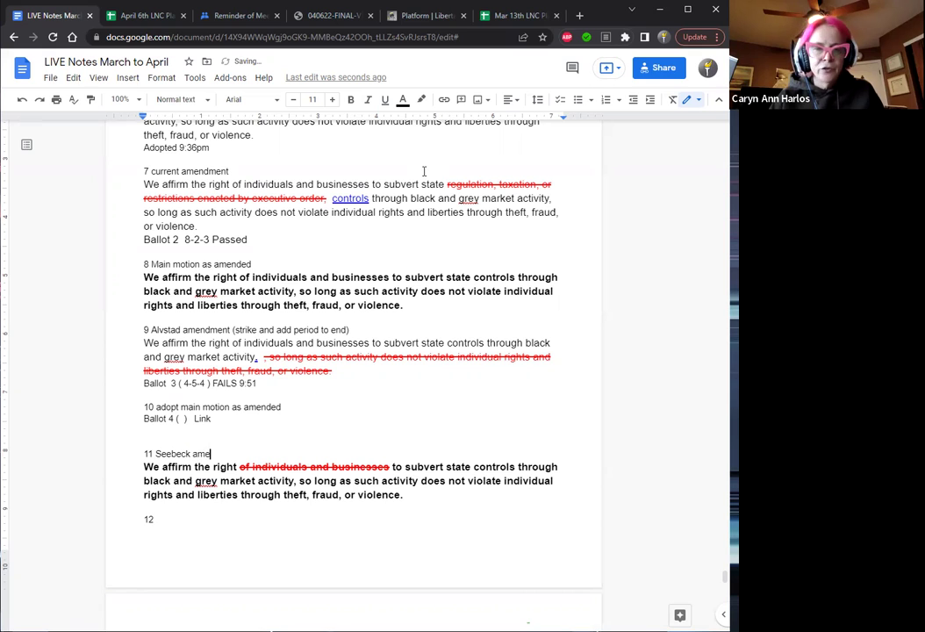
text(ndment)
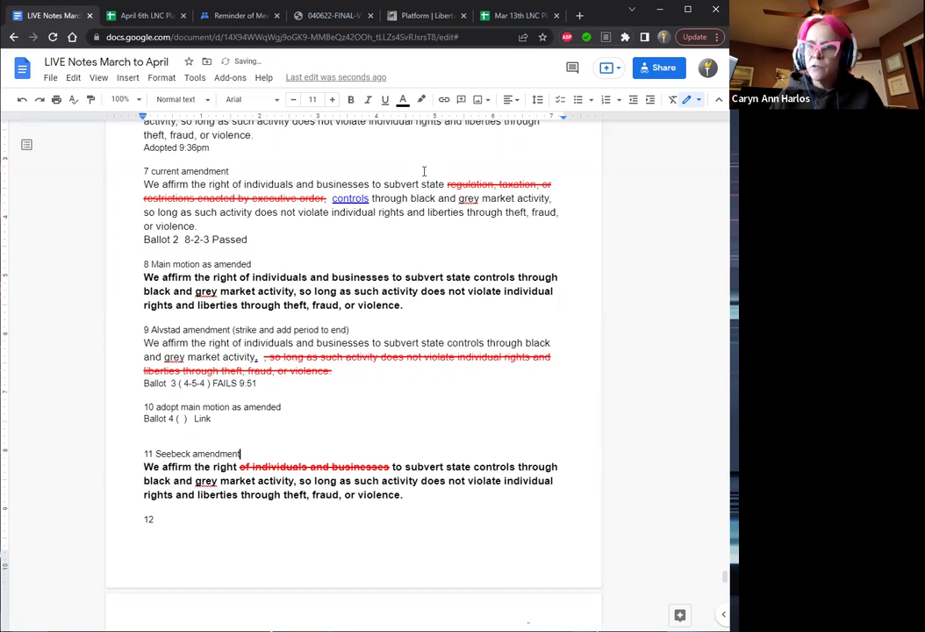
drag(212, 419, 160, 410)
key(ctrl+c)
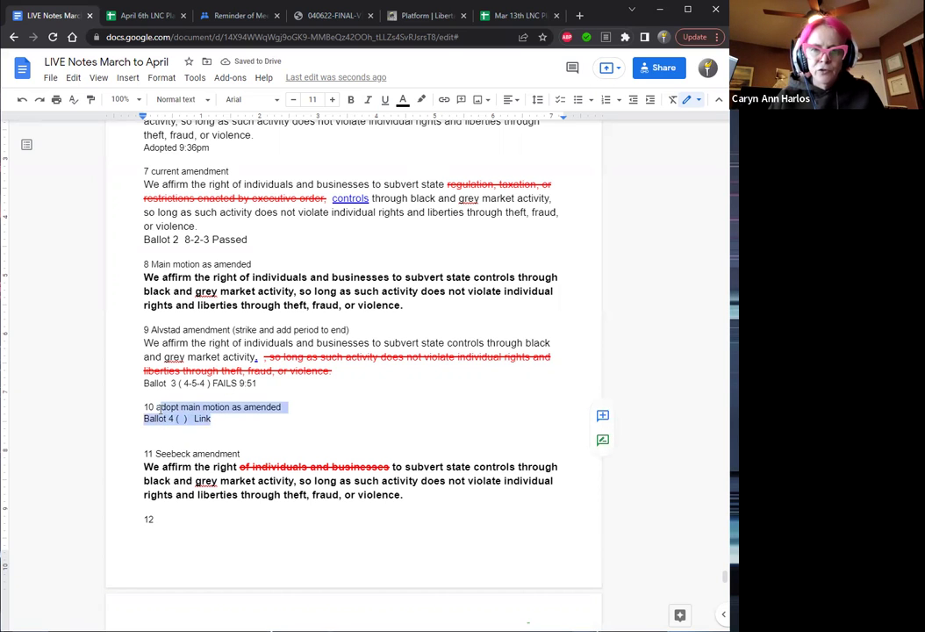
key(BackSpace)
key(Down)
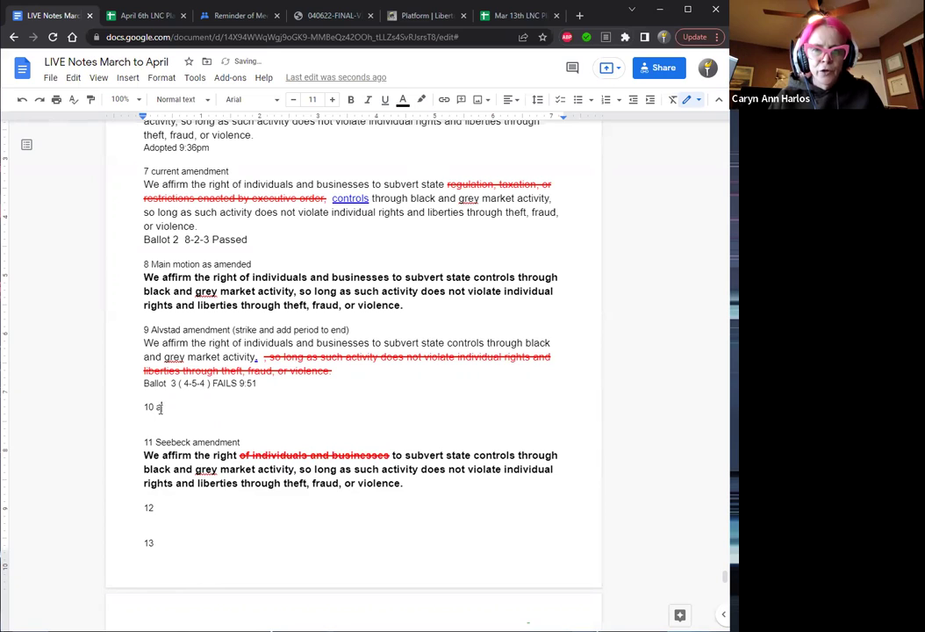
key(BackSpace)
key(BackSpace)
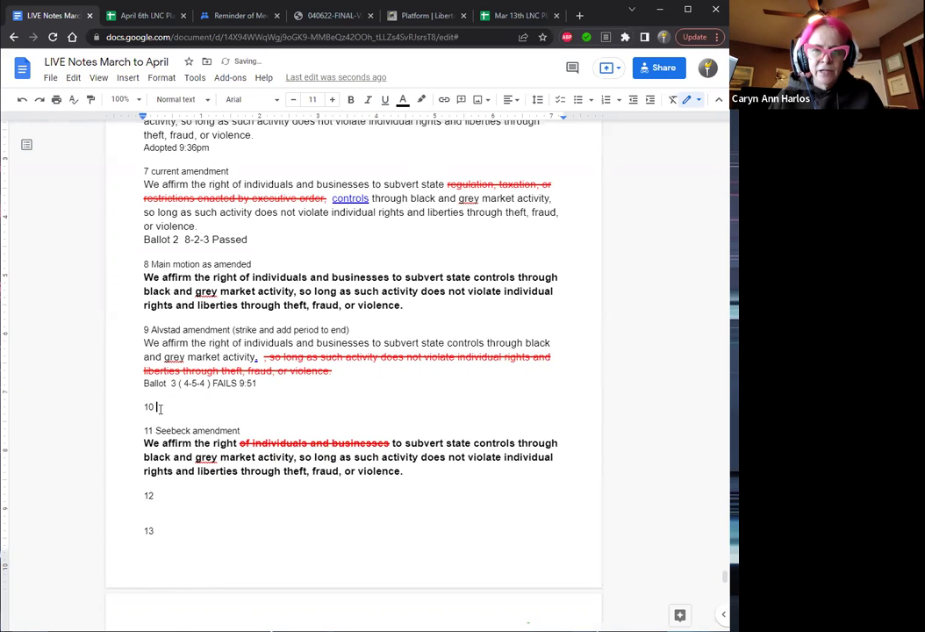
key(Delete)
key(Delete)
key(Delete)
key(Delete)
key(Delete)
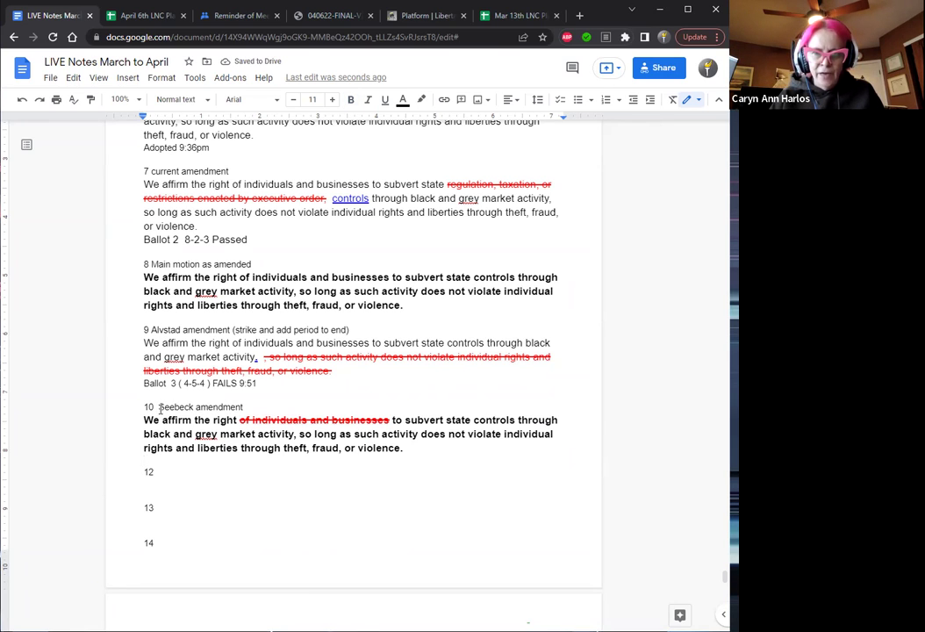
Add a new blank item 11 so the empty entries run 11 through 14.
key(Return)
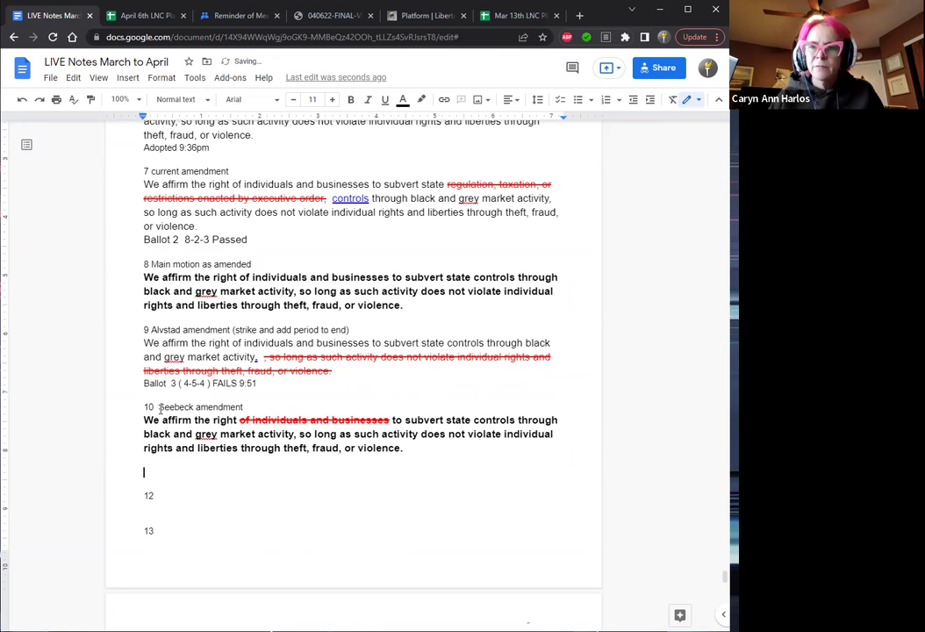
text(11)
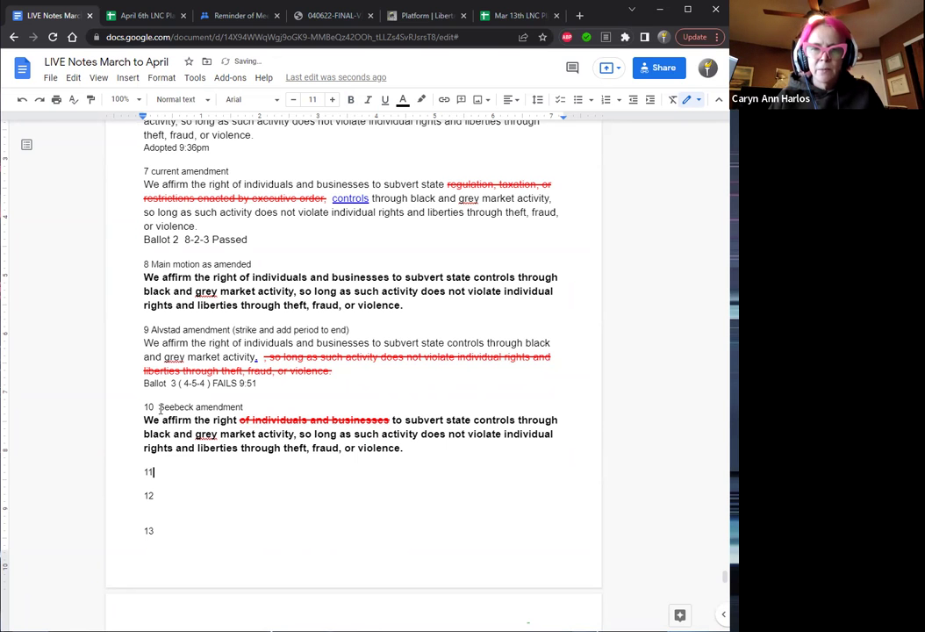
scroll(160, 410, down, 4)
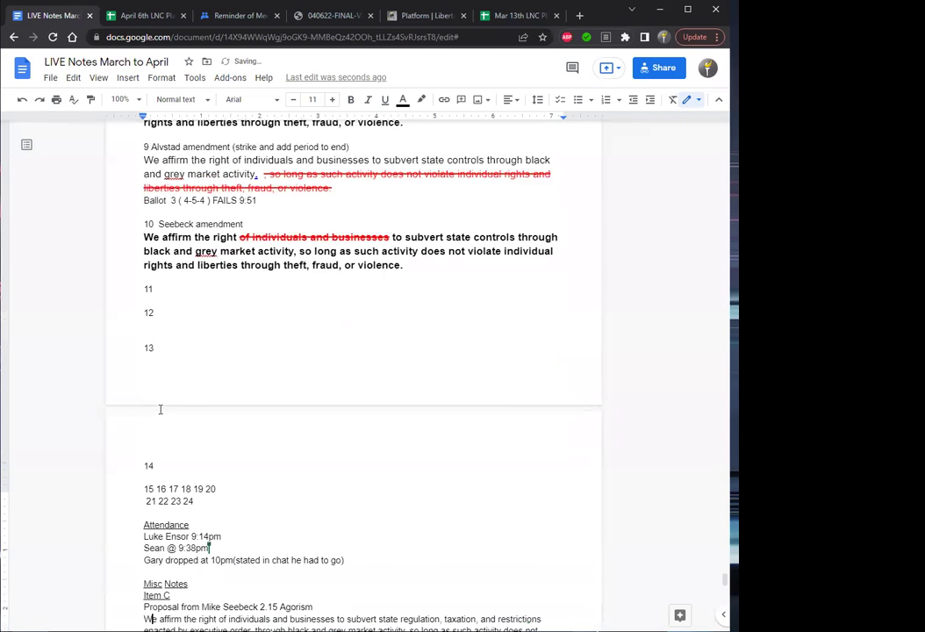
scroll(161, 409, down, 3)
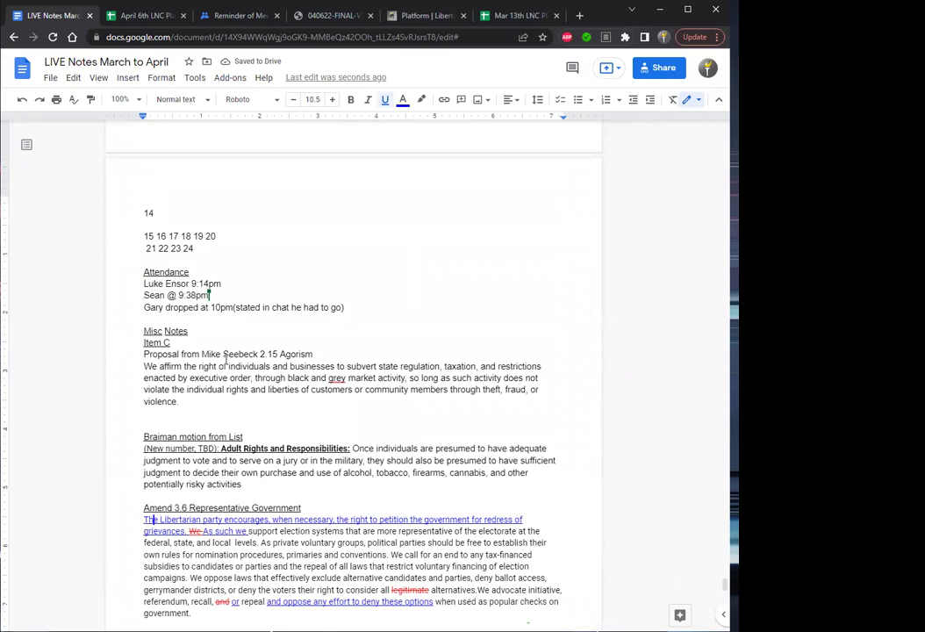
Paste 'adopt main motion as amended' and its Ballot 4 line under Motions moved, restoring the missing 'a'.
key(Down)
key(Down)
key(Down)
key(Down)
key(Down)
key(Down)
key(Down)
key(Down)
key(Down)
key(Down)
key(Down)
key(Down)
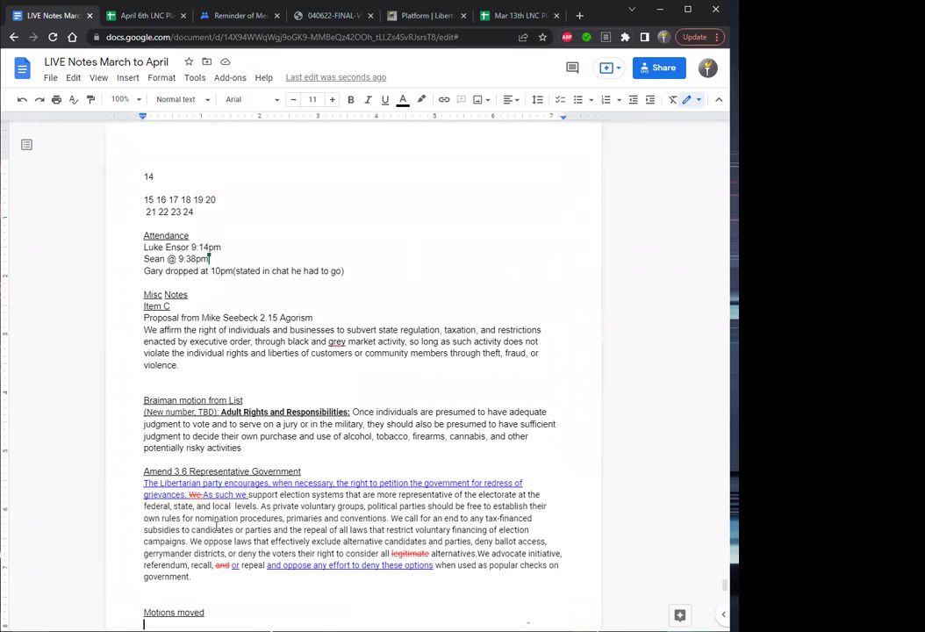
scroll(216, 527, down, 1)
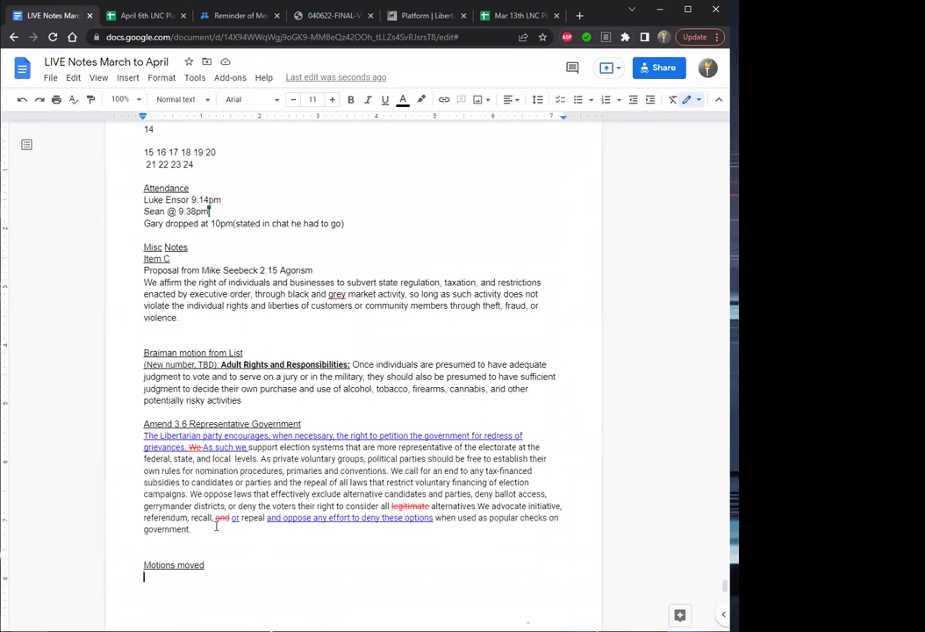
key(ctrl+v)
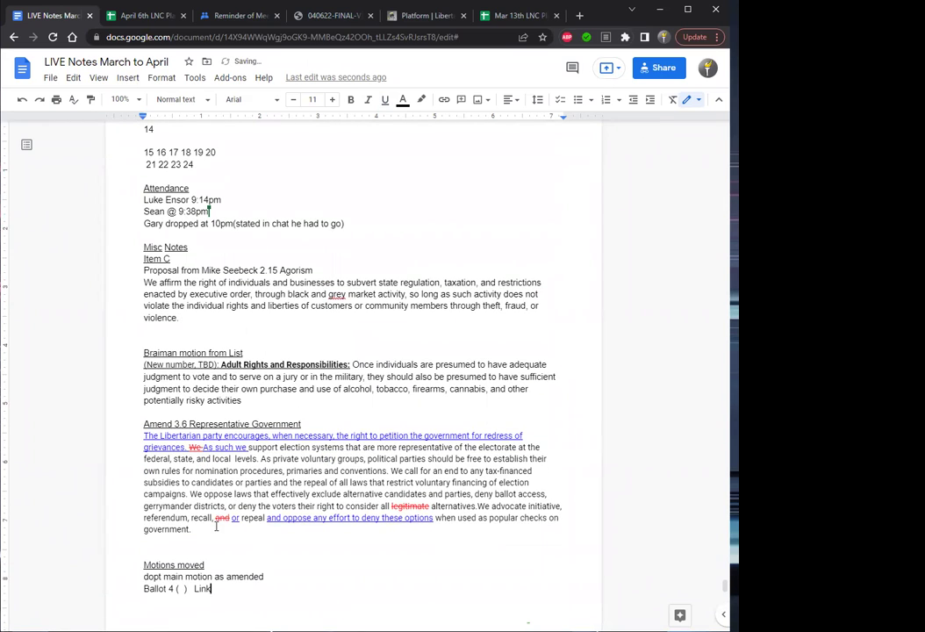
key(Up)
key(ctrl+Left)
key(ctrl+Left)
key(ctrl+Left)
text(a)
key(Up)
key(Up)
key(Up)
key(Up)
key(Up)
key(Up)
key(Up)
key(Up)
key(Up)
key(Up)
key(Up)
key(Up)
key(Up)
key(Up)
key(Up)
key(Up)
key(Up)
key(Up)
key(Up)
key(Up)
key(Up)
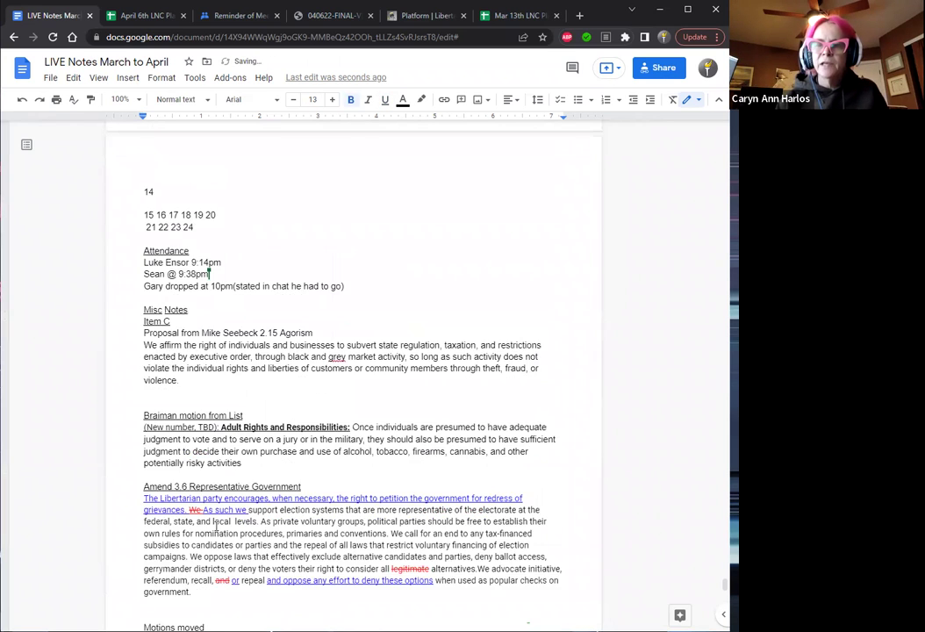
Add a new line 'Adopted w/o 10:05pm' beneath item 10's Seebeck amendment.
key(Up)
key(Up)
key(Up)
key(Up)
key(Up)
key(Up)
key(Up)
key(Up)
key(Up)
key(Up)
key(Up)
key(Up)
key(Up)
key(Up)
key(Up)
key(Up)
key(Up)
key(Up)
key(Up)
key(Up)
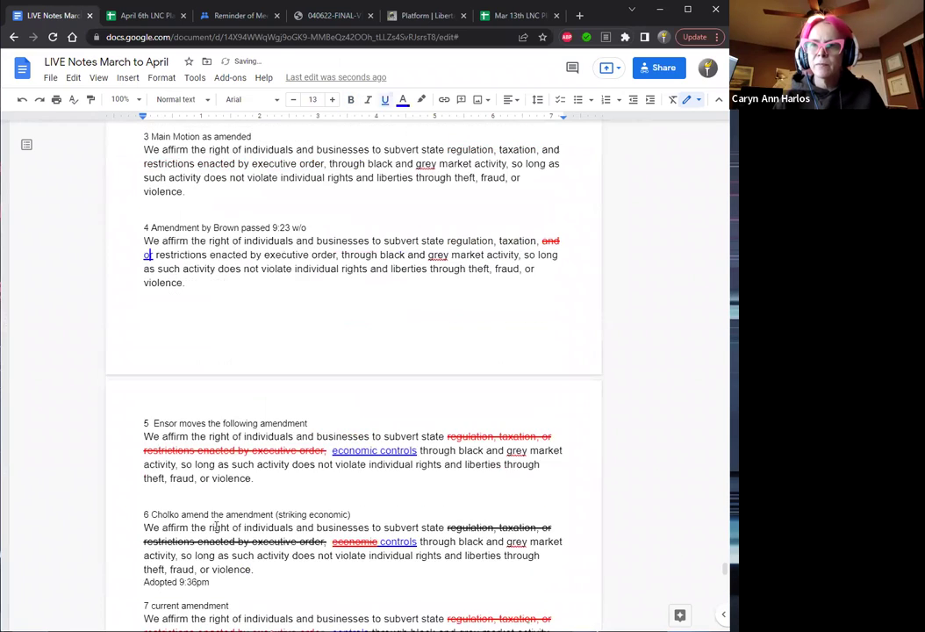
key(Down)
key(Down)
key(Down)
key(Down)
key(Down)
key(Down)
key(Down)
key(Down)
key(Down)
key(Down)
key(Down)
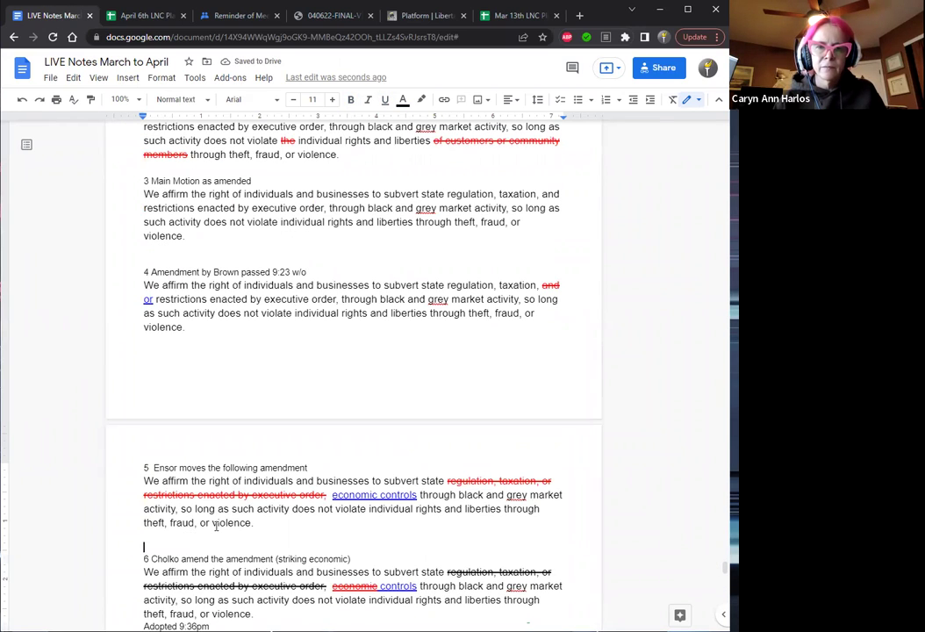
key(Down)
key(Down)
key(Down)
key(Down)
key(Down)
key(Down)
key(Down)
key(Down)
key(Down)
key(Down)
key(Down)
key(Down)
key(Down)
key(Down)
key(Down)
key(Down)
key(Down)
key(Down)
key(Down)
key(Down)
key(Down)
key(Down)
key(Down)
key(Down)
key(Down)
key(Down)
key(Down)
key(Down)
key(Down)
key(Down)
key(Down)
key(Down)
key(Down)
key(Down)
key(Down)
key(Down)
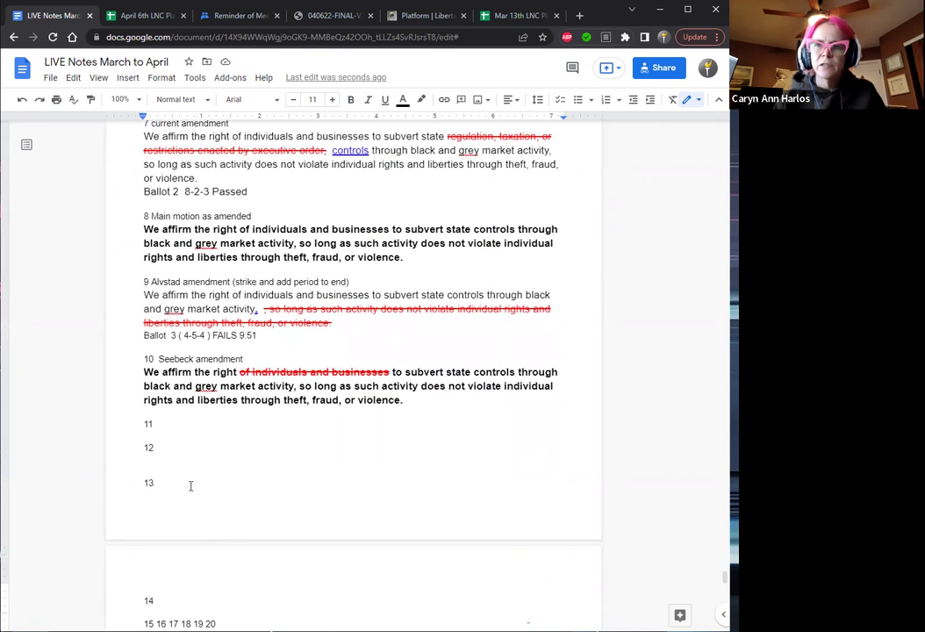
click(164, 408)
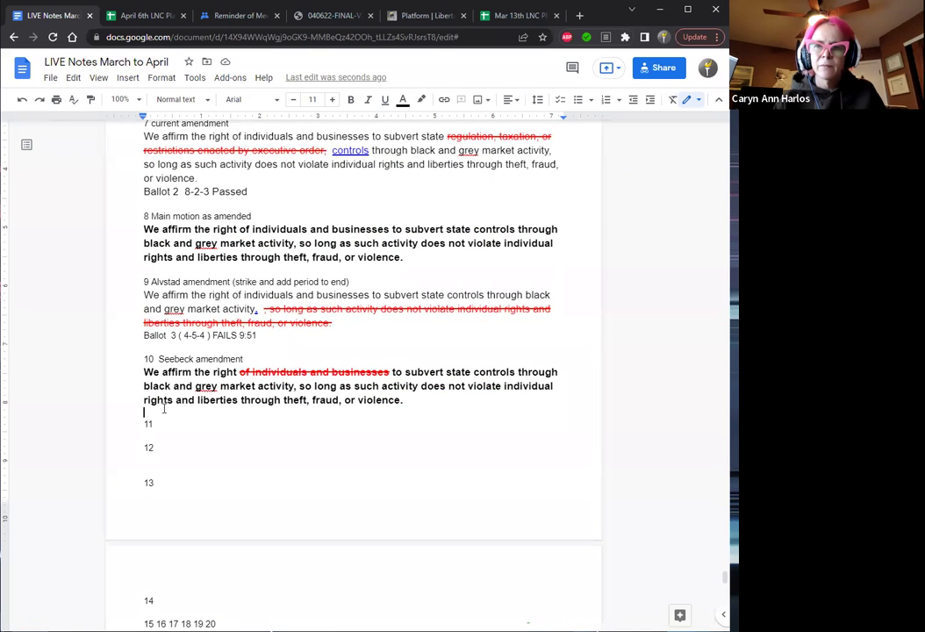
key(Return)
key(Up)
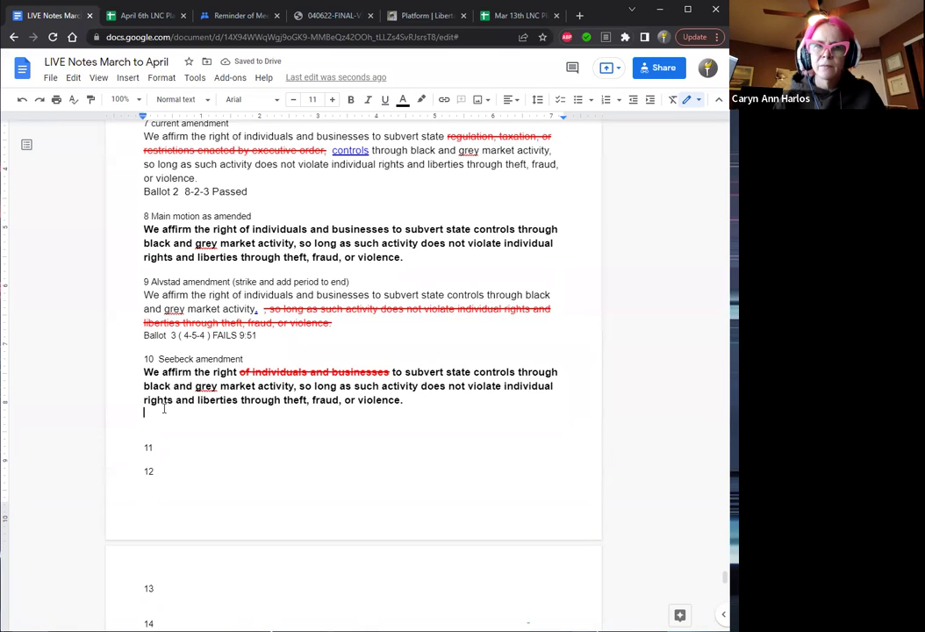
text(Adopted w/o )
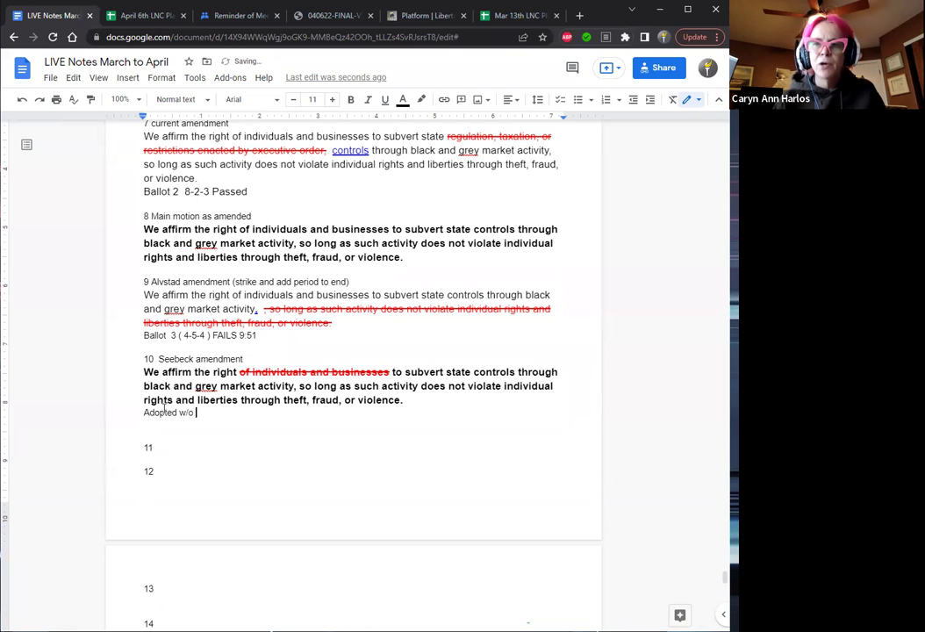
text(10:)
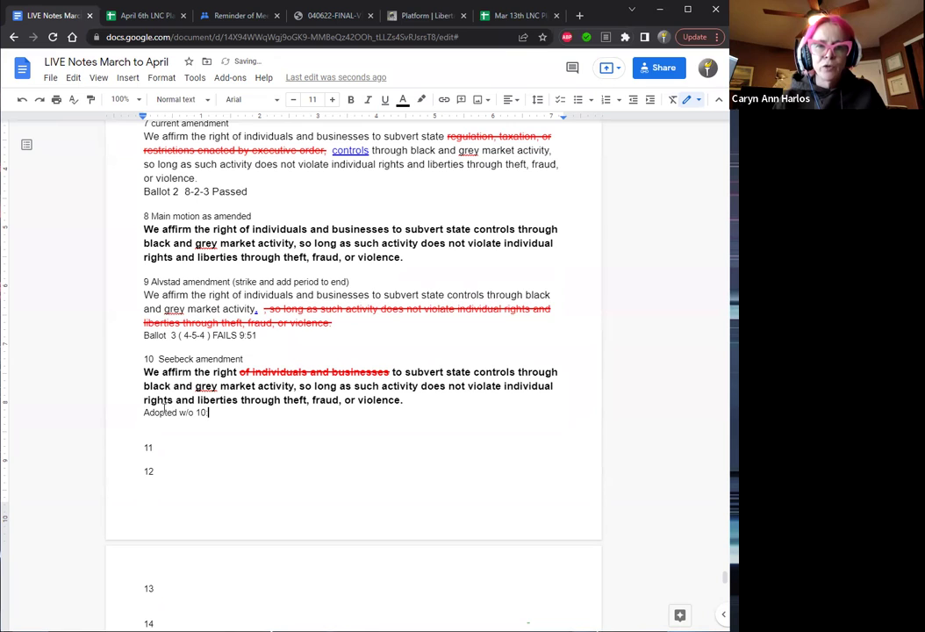
text(05pm)
Copy the Seebeck motion text and title item 11 'Main motion as amended'.
drag(404, 401, 145, 372)
key(ctrl+c)
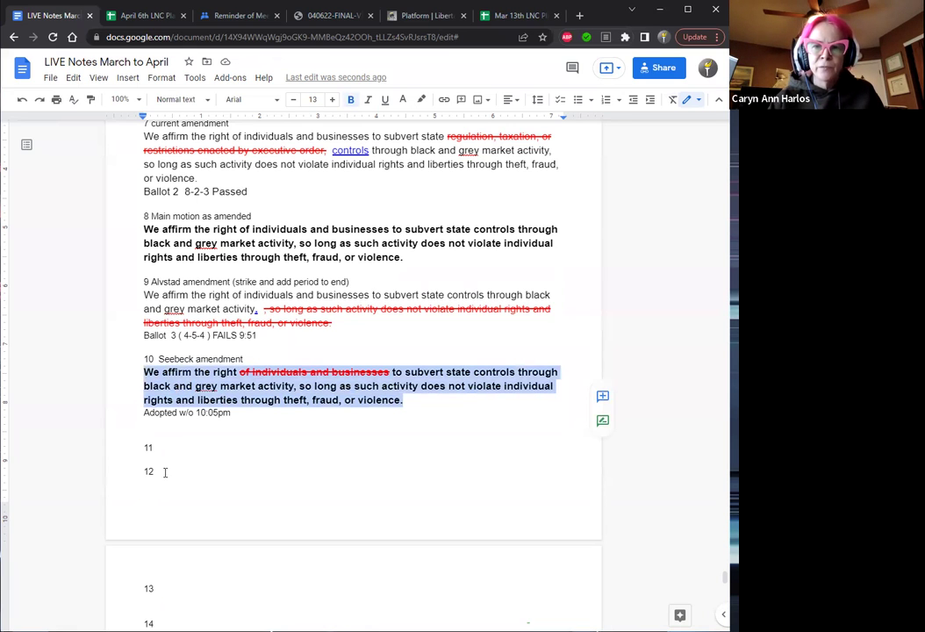
click(161, 447)
key(Home)
key(BackSpace)
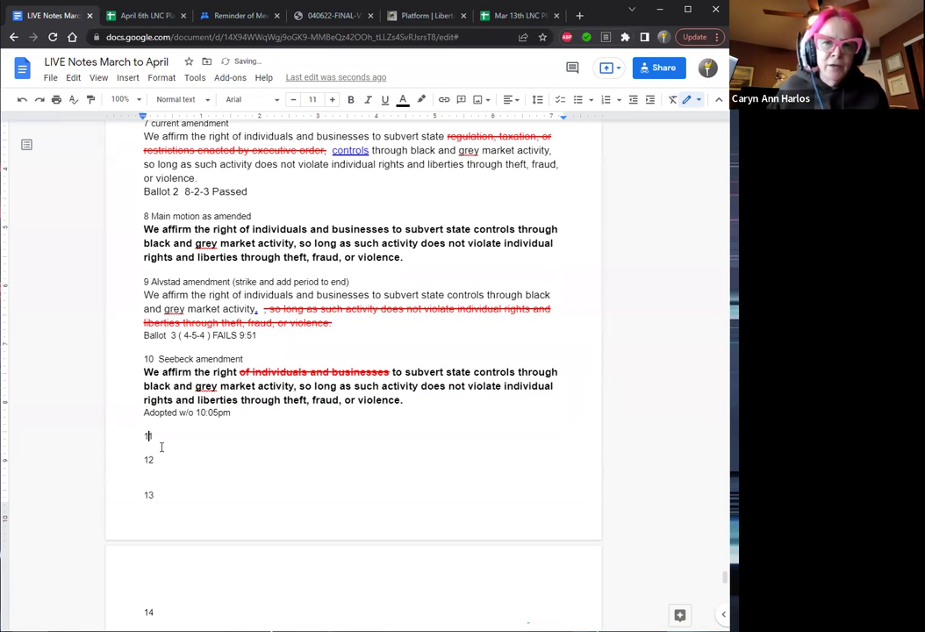
key(End)
text(Main)
text(tio)
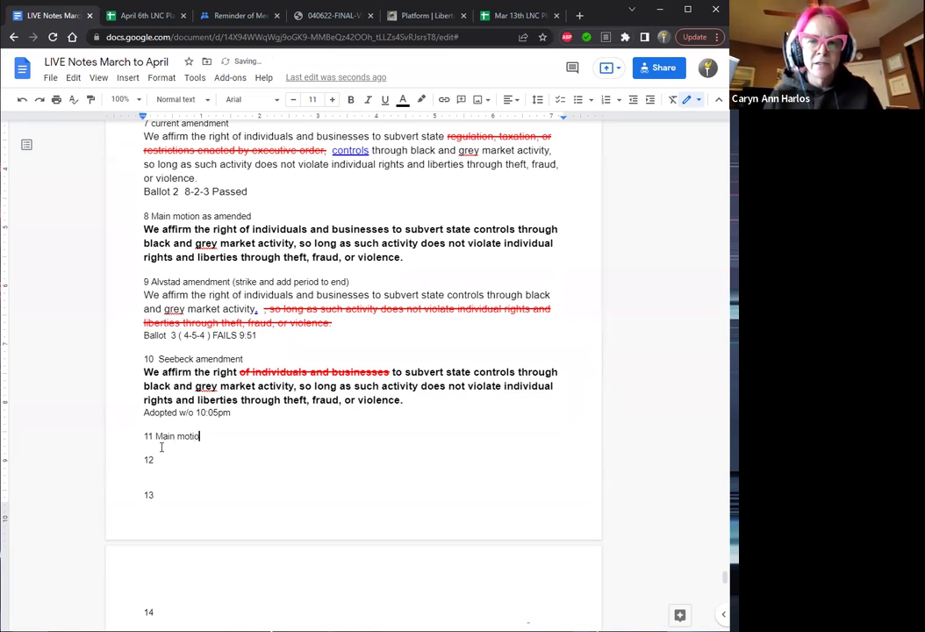
text(n as am)
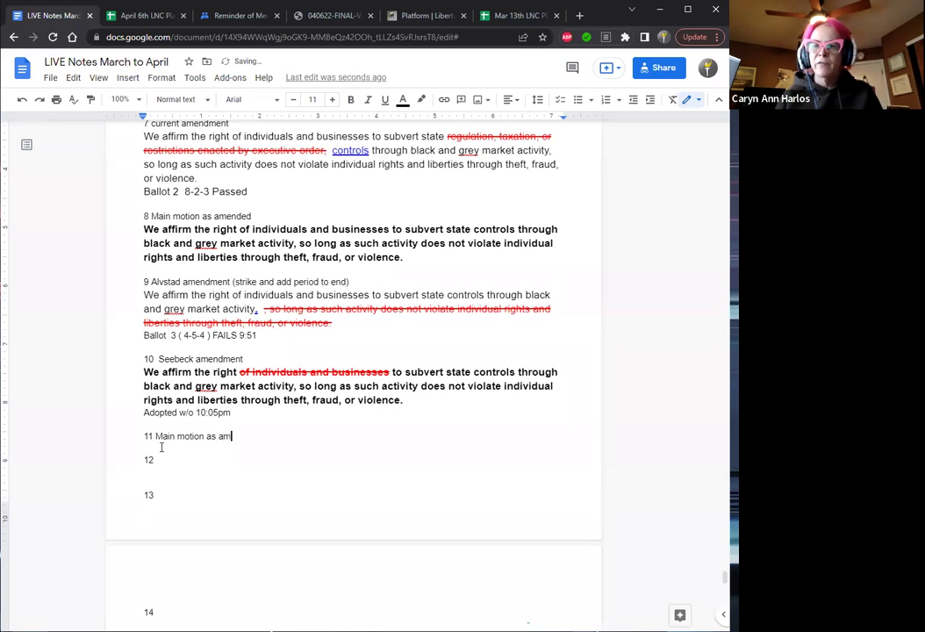
text(ended)
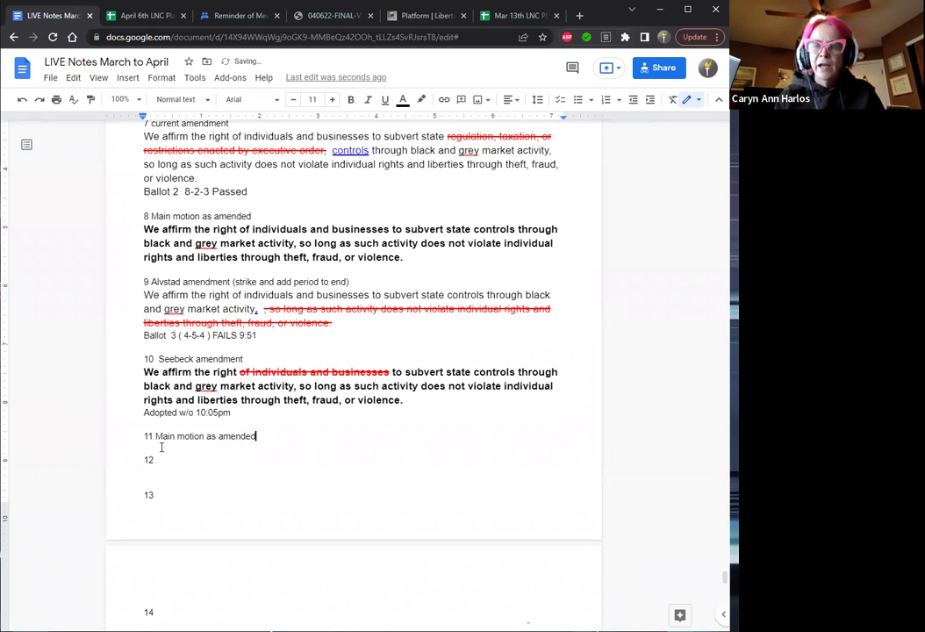
Paste the bold motion under item 11 and delete the struck words 'of individuals and businesses'.
key(Return)
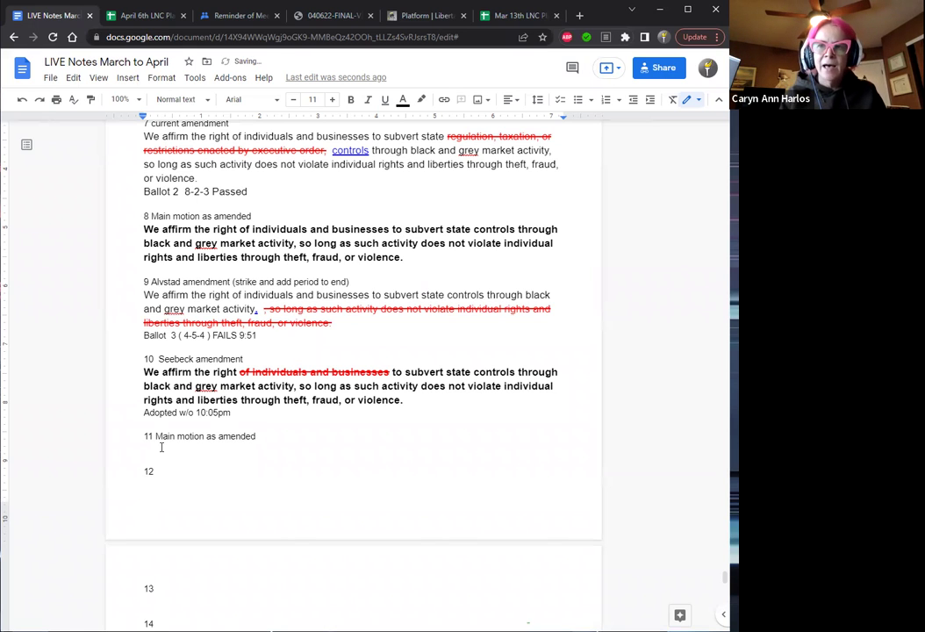
key(ctrl+v)
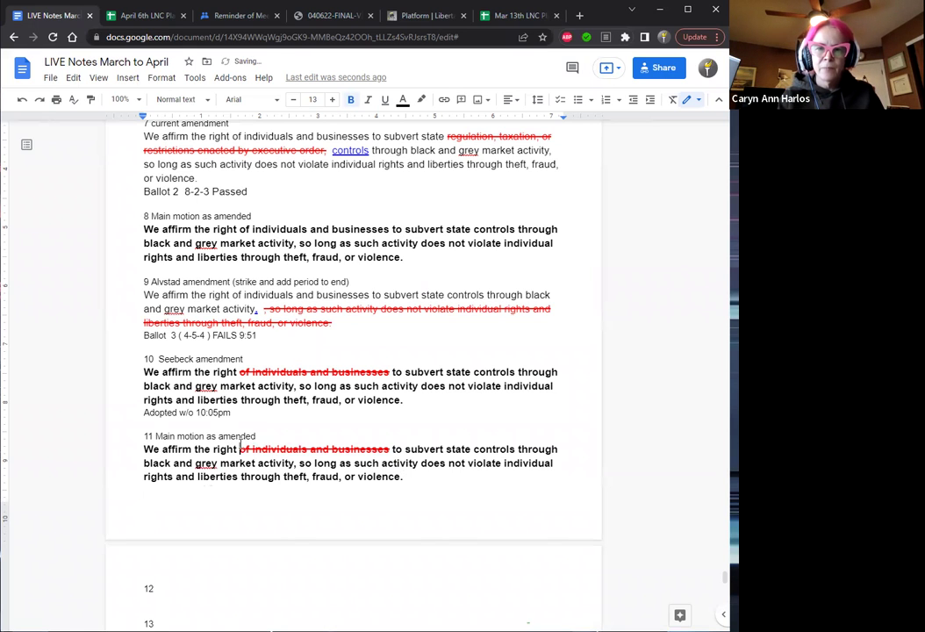
click(240, 448)
key(Delete)
key(Delete)
key(Delete)
key(Delete)
key(Delete)
key(Delete)
key(Delete)
key(Delete)
key(Delete)
key(Delete)
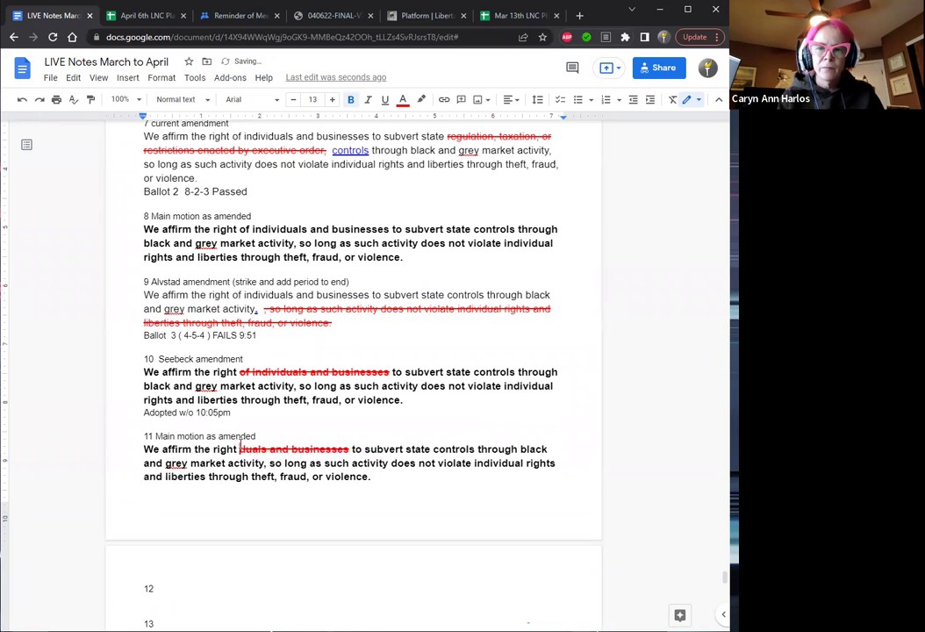
key(Delete)
key(Delete)
key(Delete)
key(Delete)
key(Delete)
key(Delete)
key(Delete)
key(Delete)
key(Delete)
key(Delete)
key(Delete)
key(Delete)
key(Delete)
key(Delete)
key(Delete)
key(Delete)
key(Delete)
key(Delete)
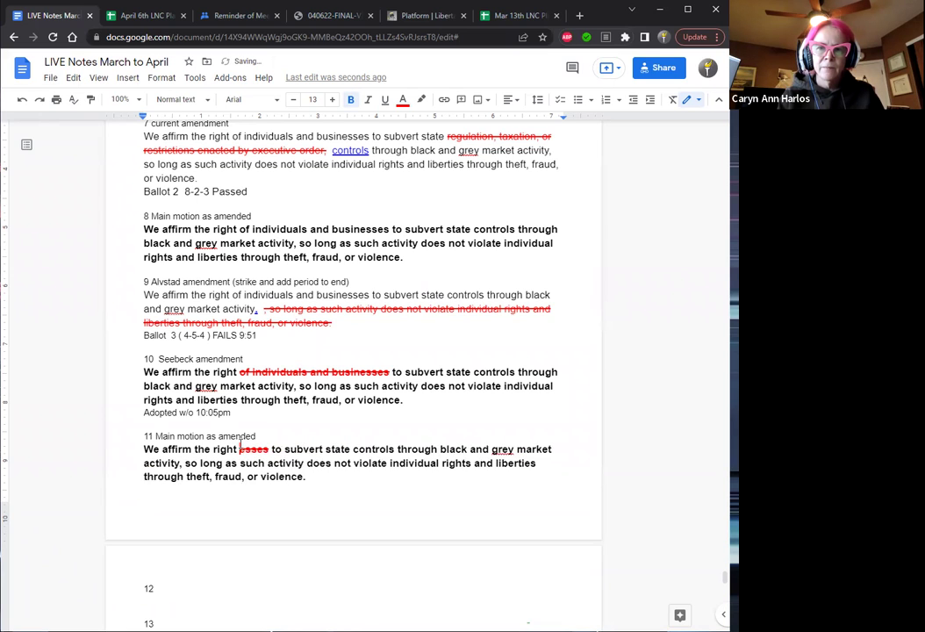
key(Delete)
key(Delete)
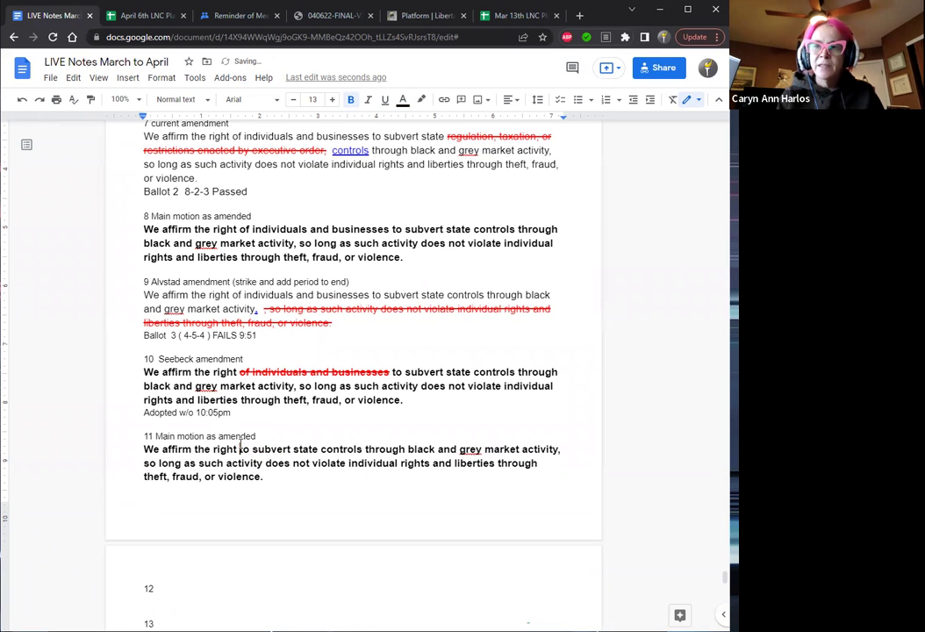
click(278, 477)
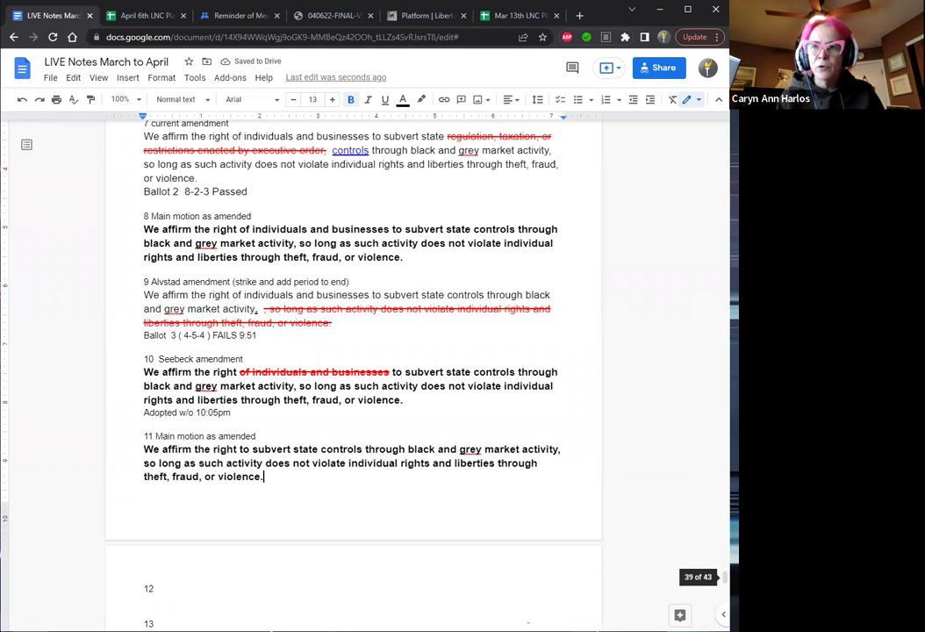
Insert a line break before '12' so item 12 starts at the top of the next page.
scroll(726, 577, down, 2)
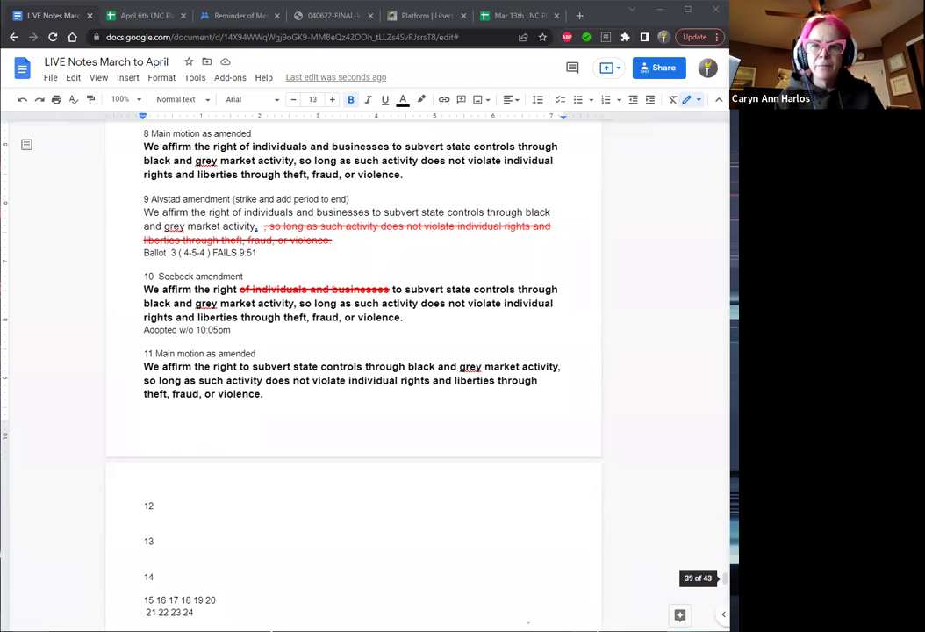
drag(726, 577, 725, 576)
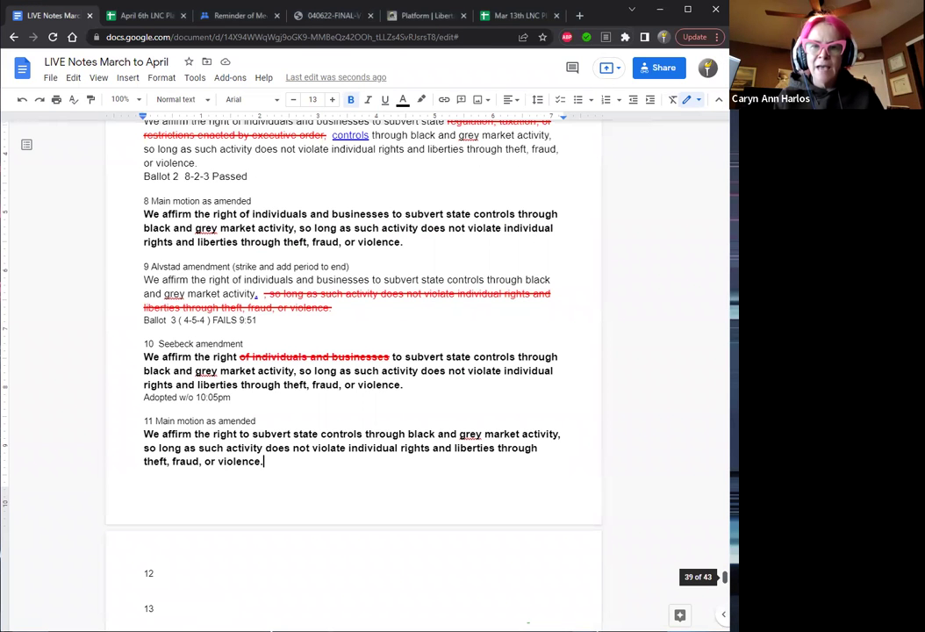
scroll(725, 577, down, 1)
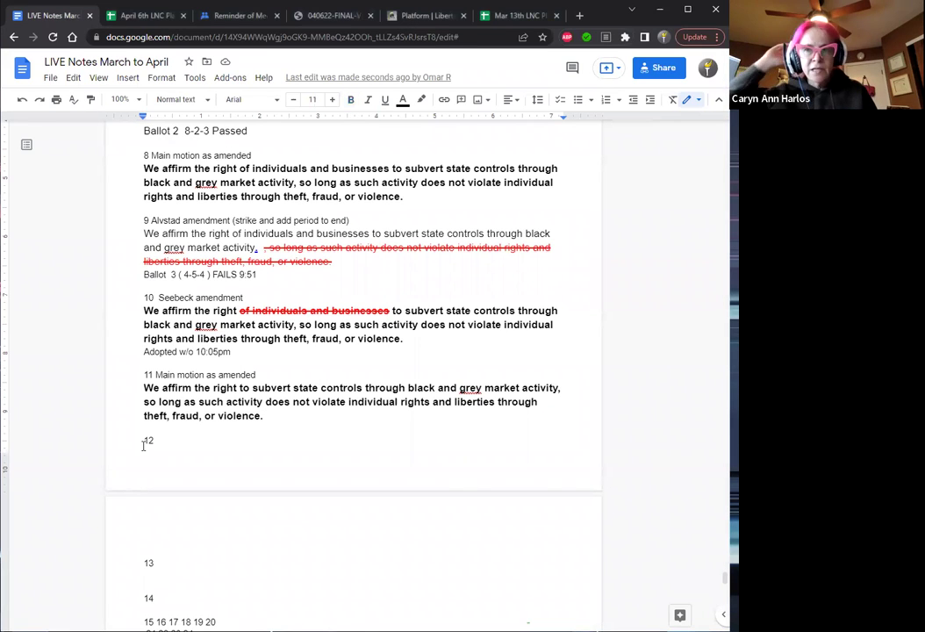
key(Return)
key(End)
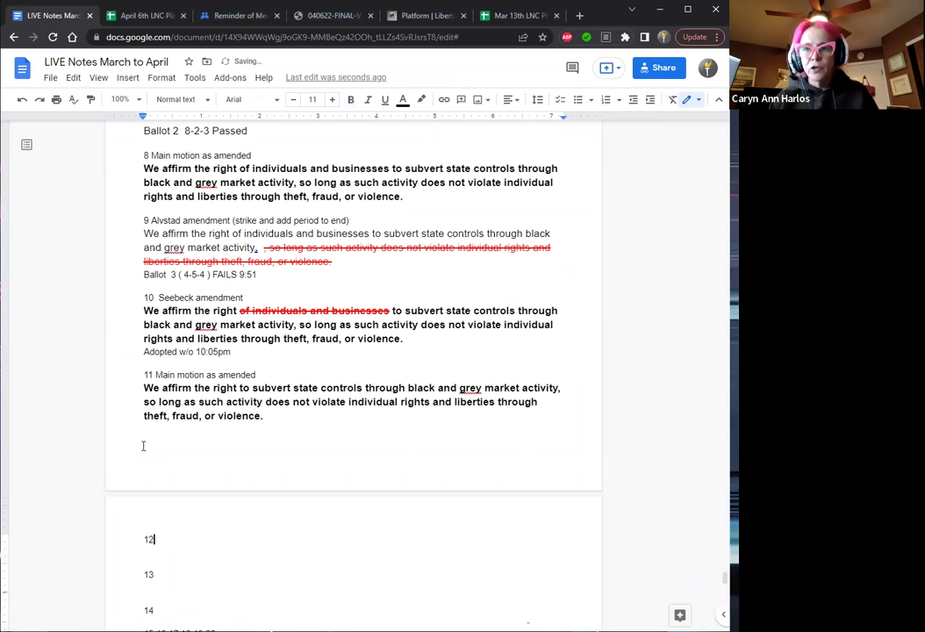
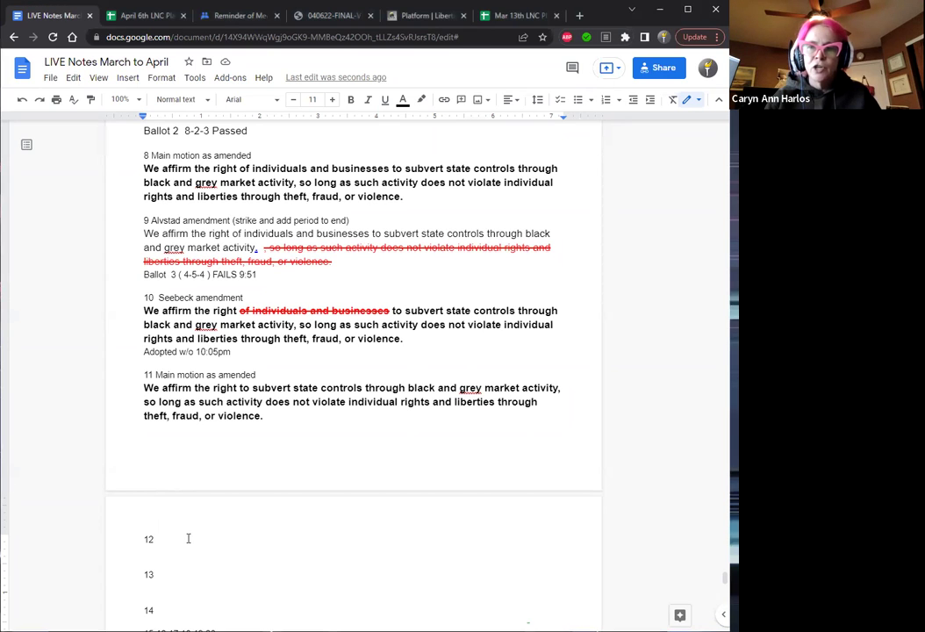
Record item 12 as a member's point of order: ', w/o was taken correct'.
text(POO by Braim)
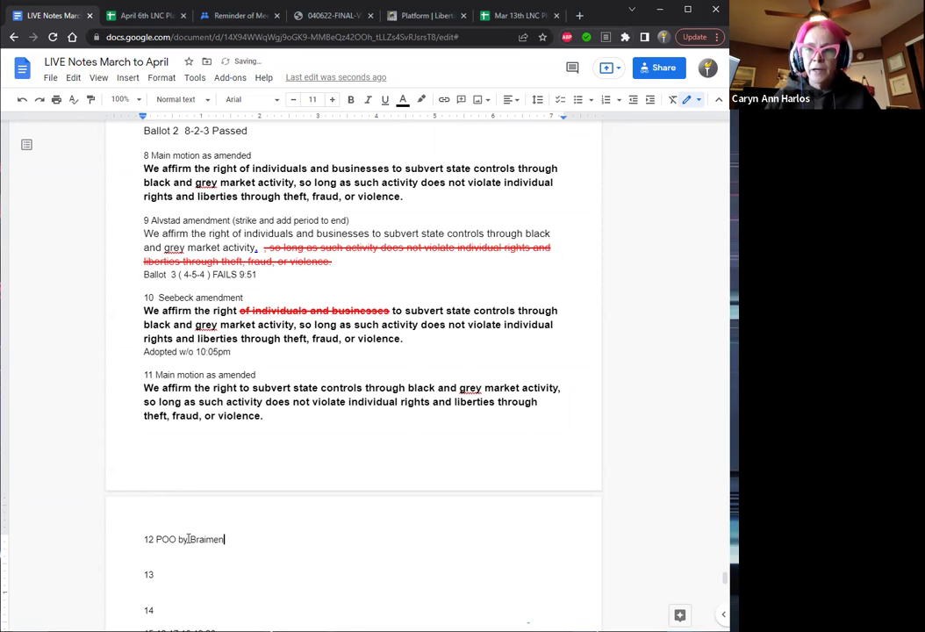
text(an)
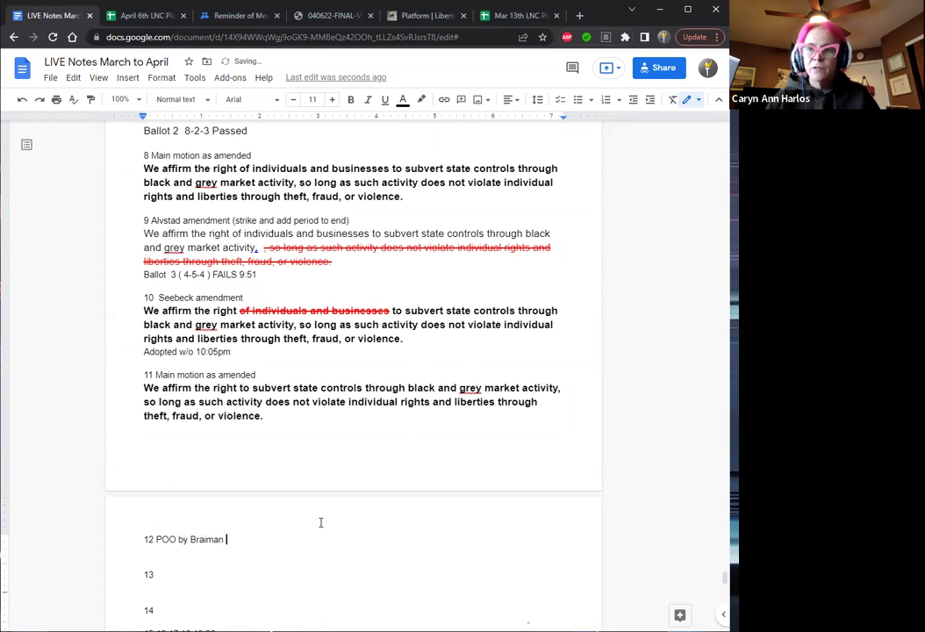
key(BackSpace)
text(, w/o)
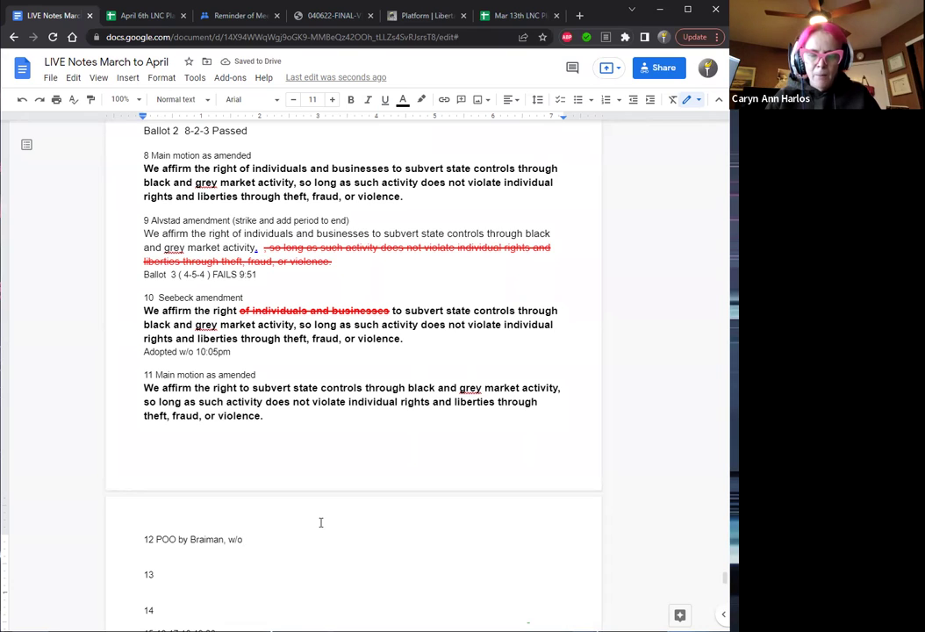
text(was)
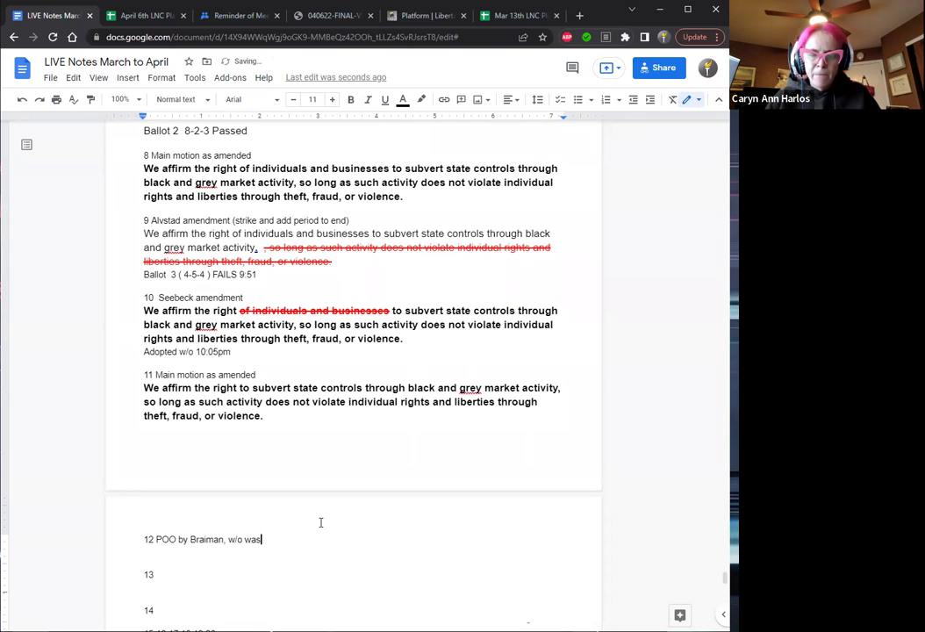
text( done correct)
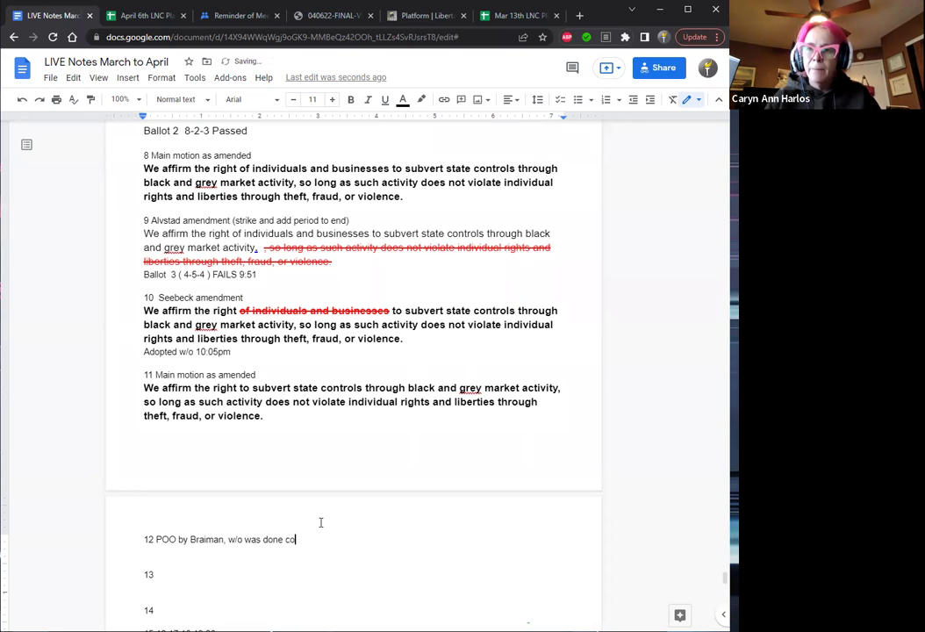
key(Left)
key(Left)
key(Left)
key(Left)
key(Left)
key(Left)
key(Left)
key(Left)
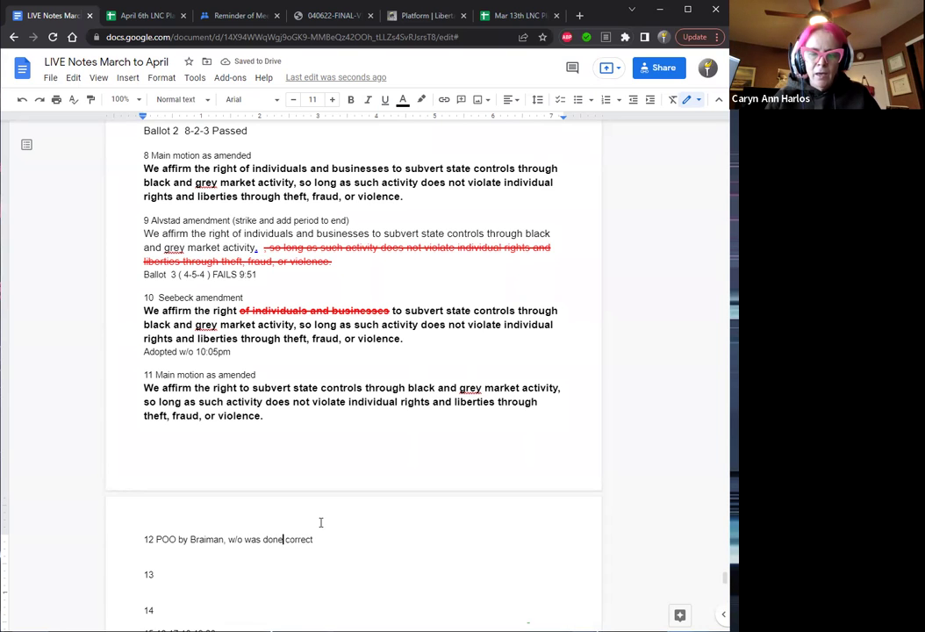
key(BackSpace)
key(BackSpace)
key(BackSpace)
key(BackSpace)
key(BackSpace)
text(taken)
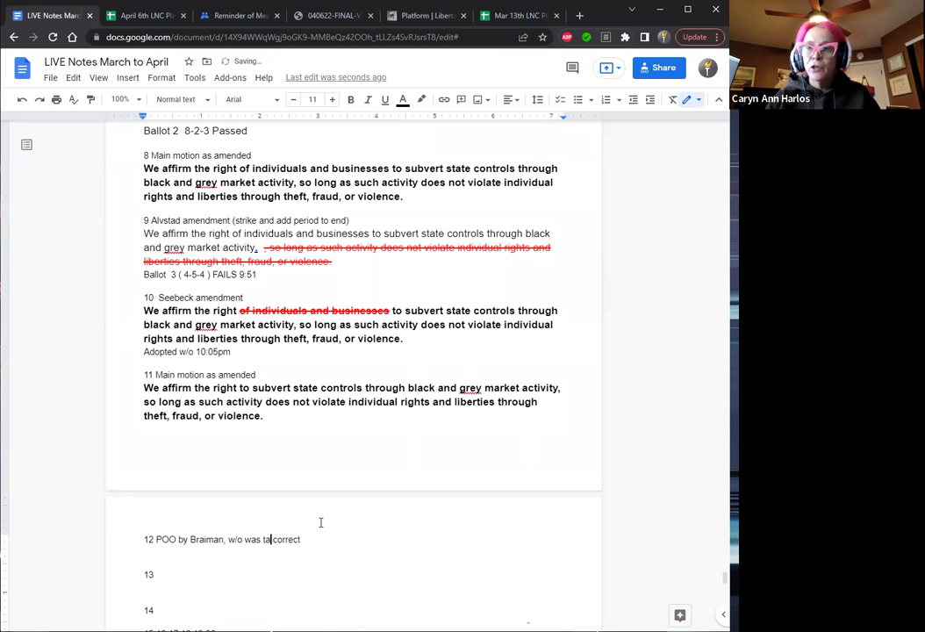
key(Right)
key(Right)
key(Right)
key(Right)
key(Right)
key(Right)
key(Right)
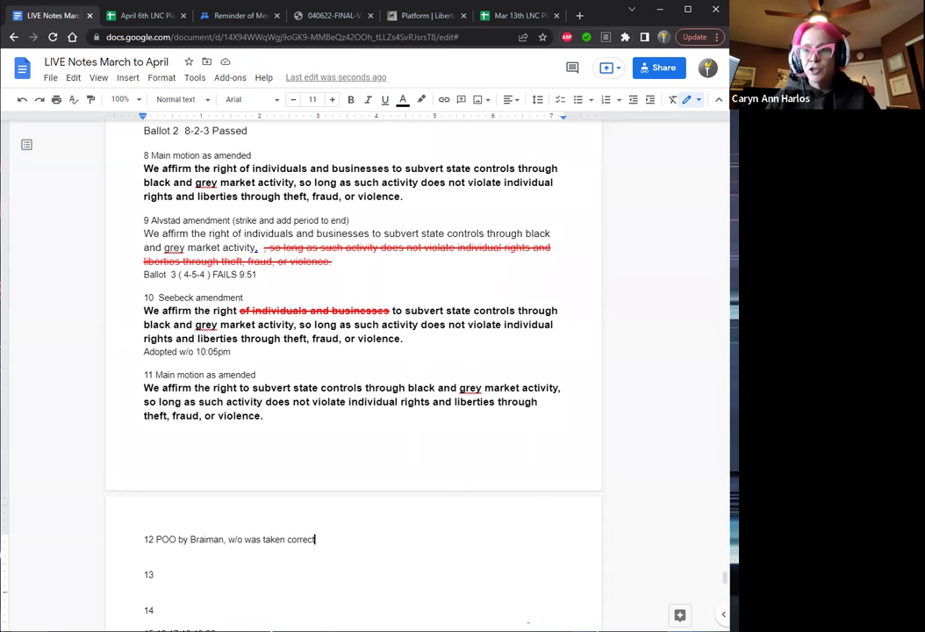
Under item 12, add a parenthetical note that a member questioned the amendment, then a 'ballot 4' line.
scroll(725, 577, down, 1)
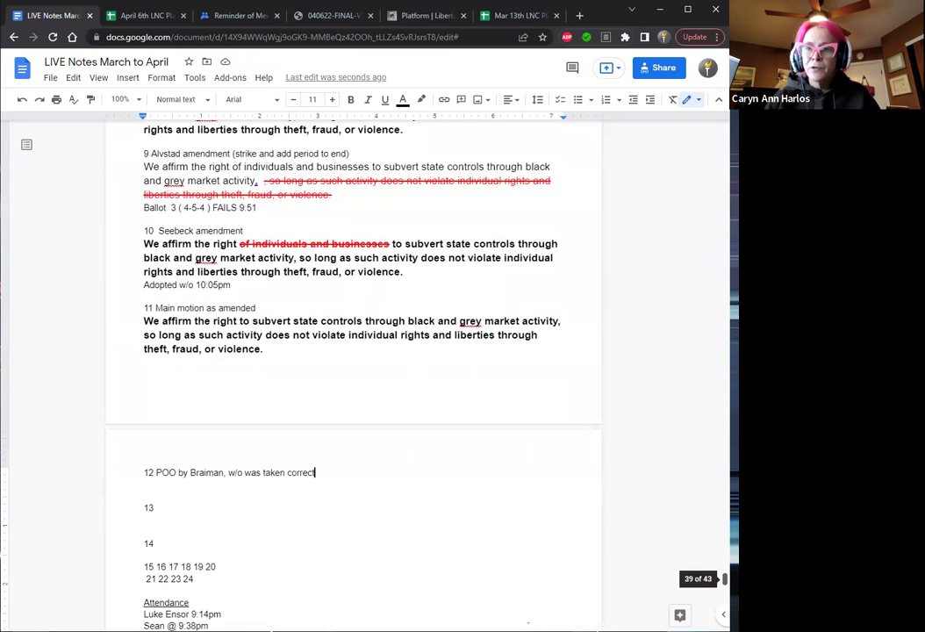
click(316, 472)
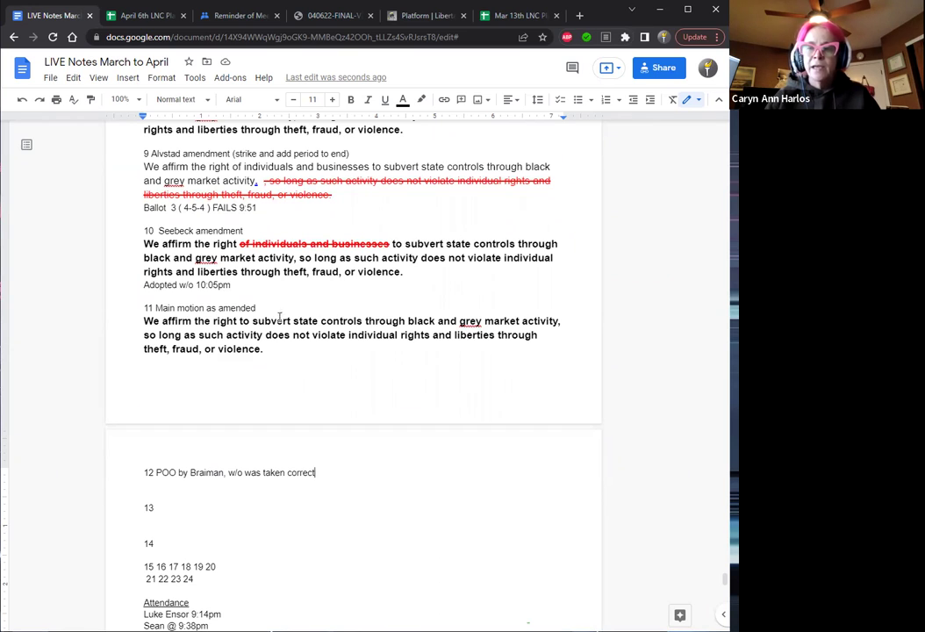
click(155, 482)
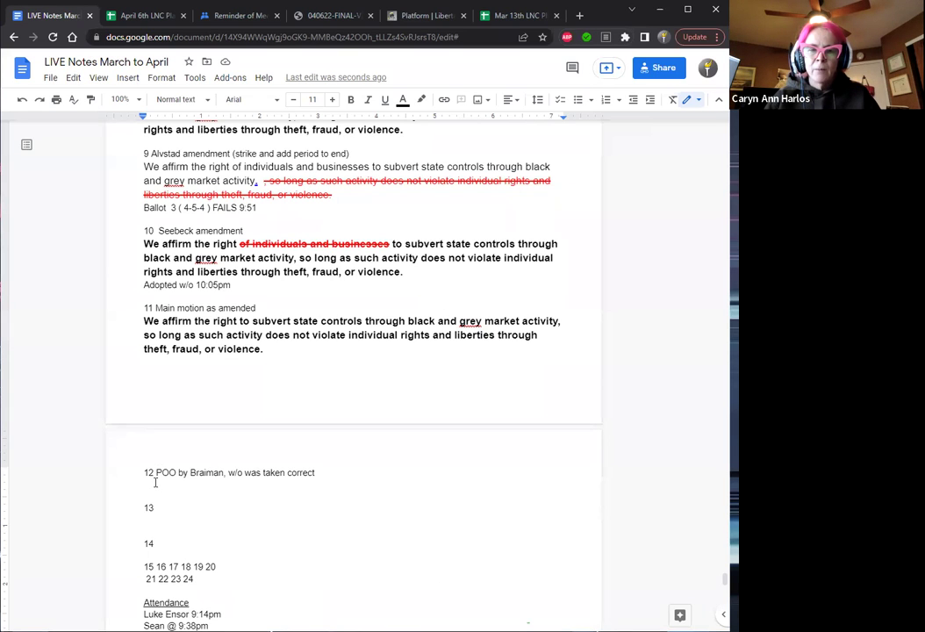
text(()
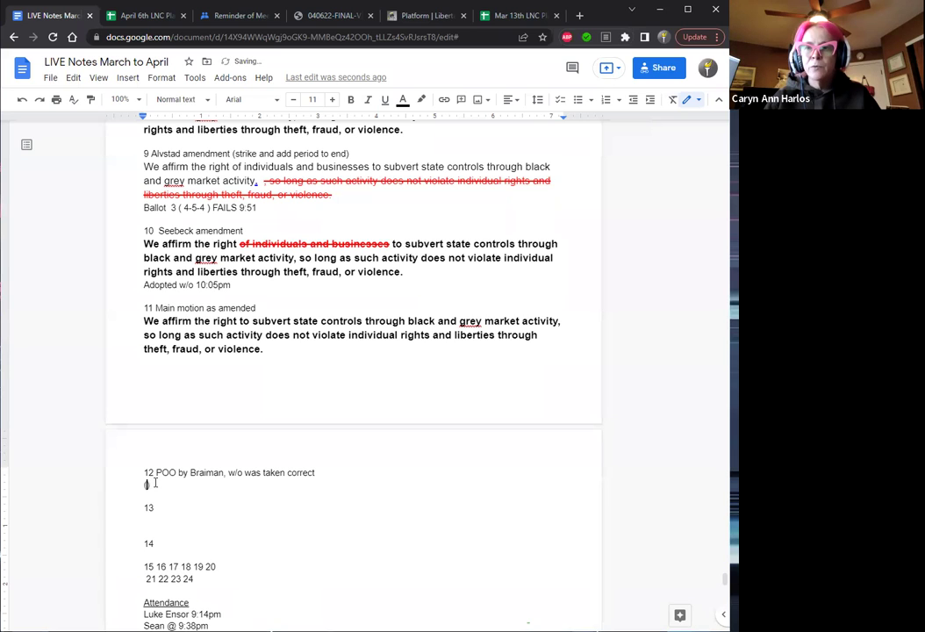
text(Di)
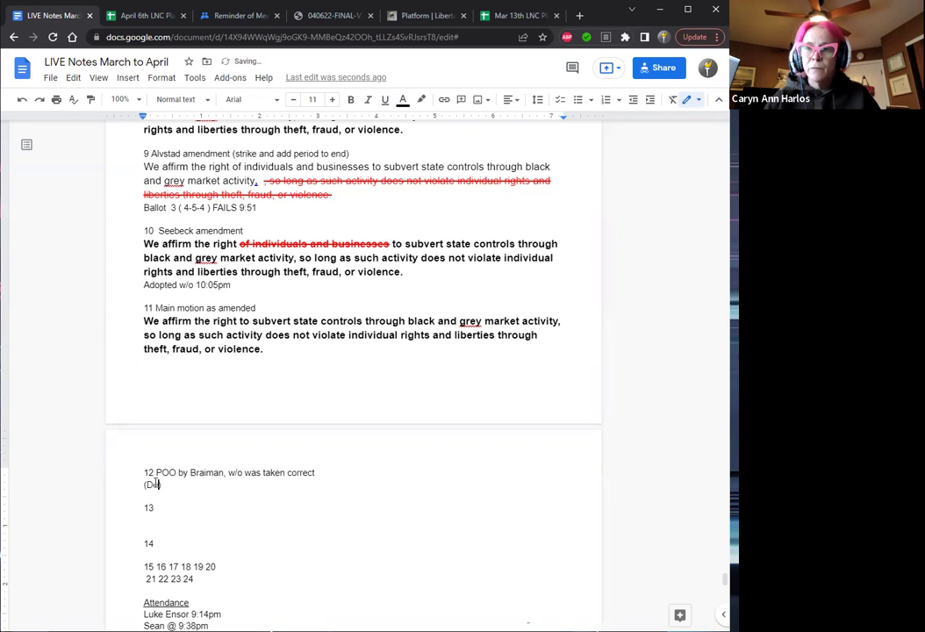
text(mpsety))
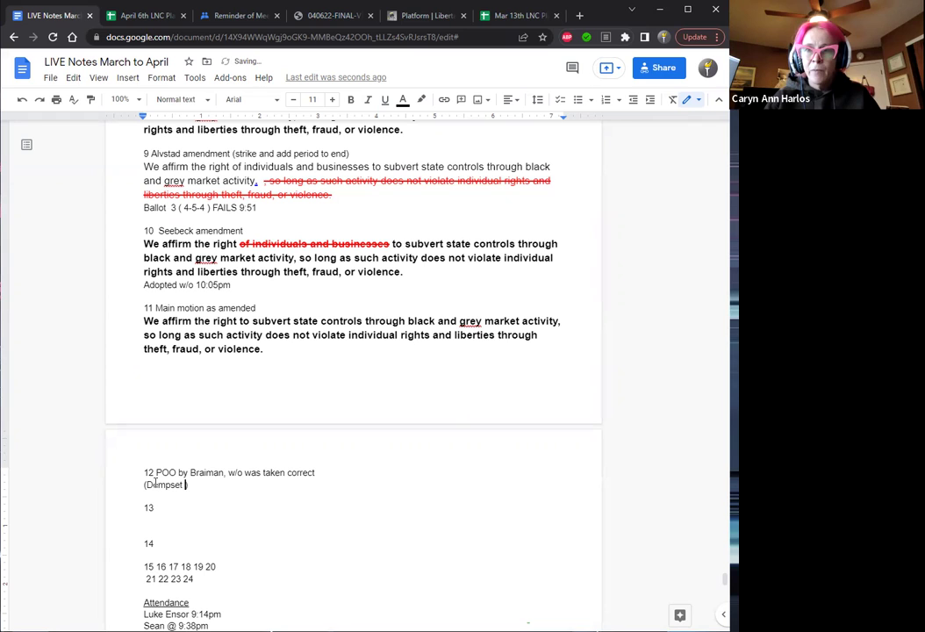
key(BackSpace)
key(BackSpace)
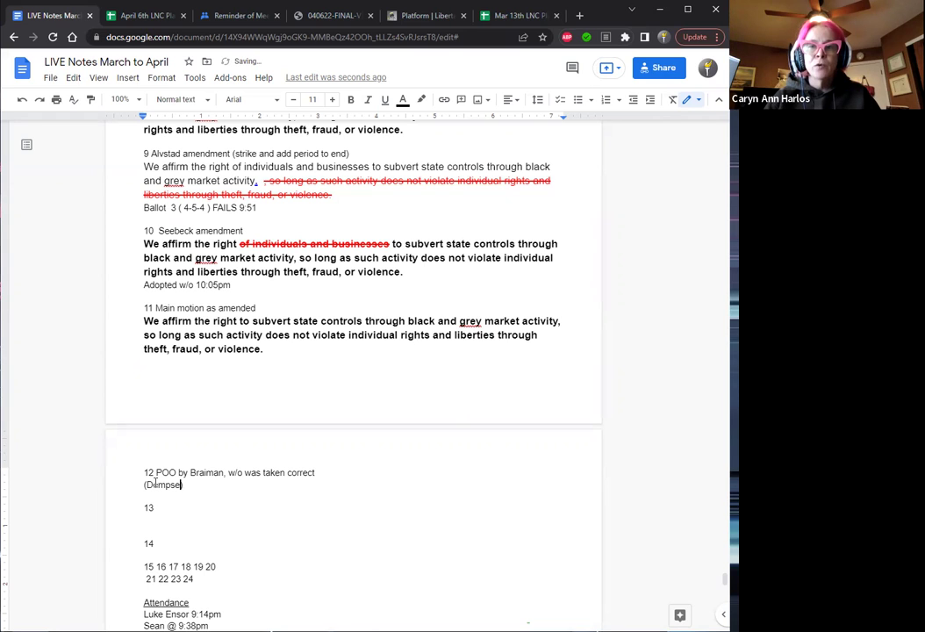
text(y quest))
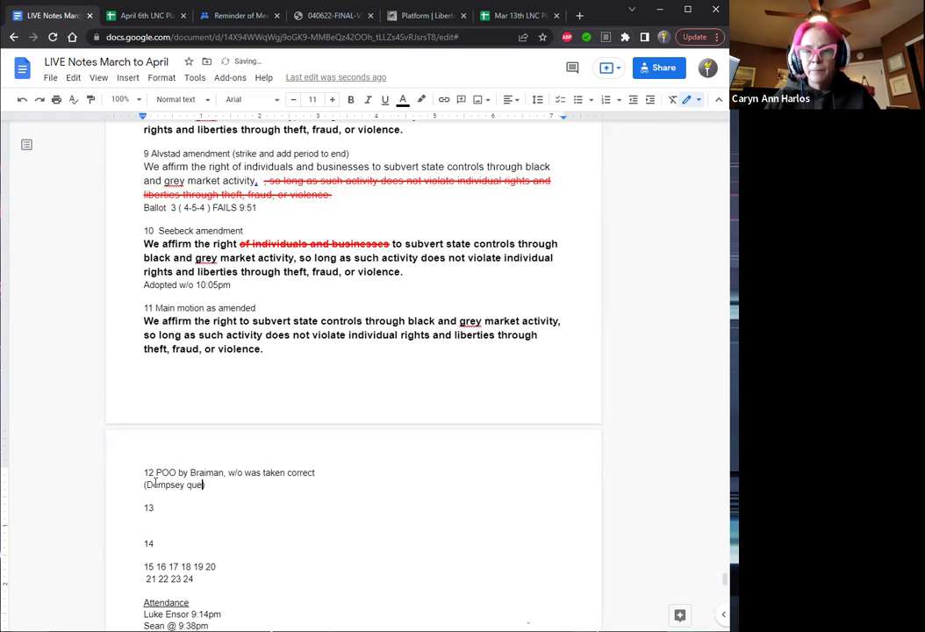
text(ione)
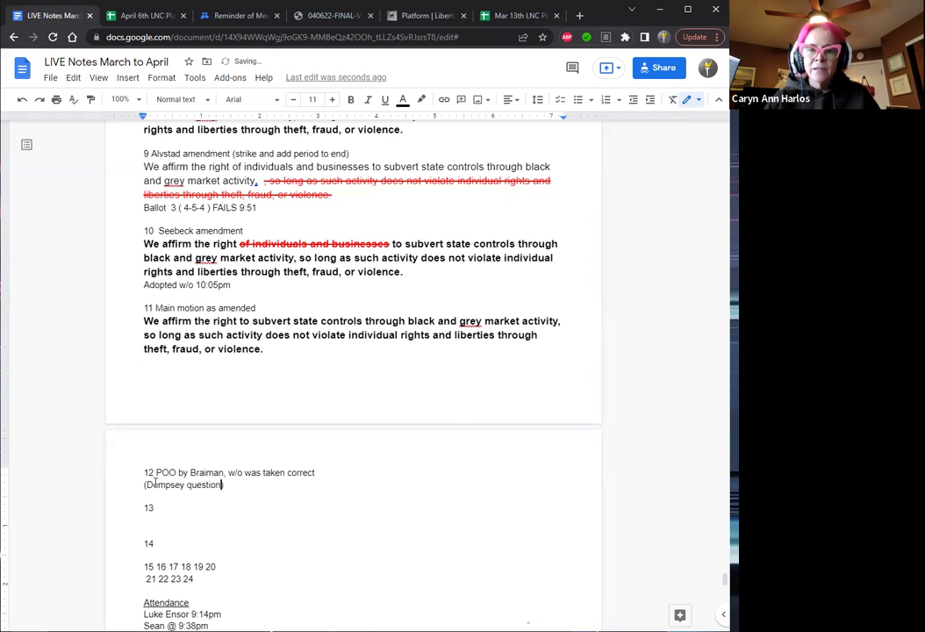
text(d ame)
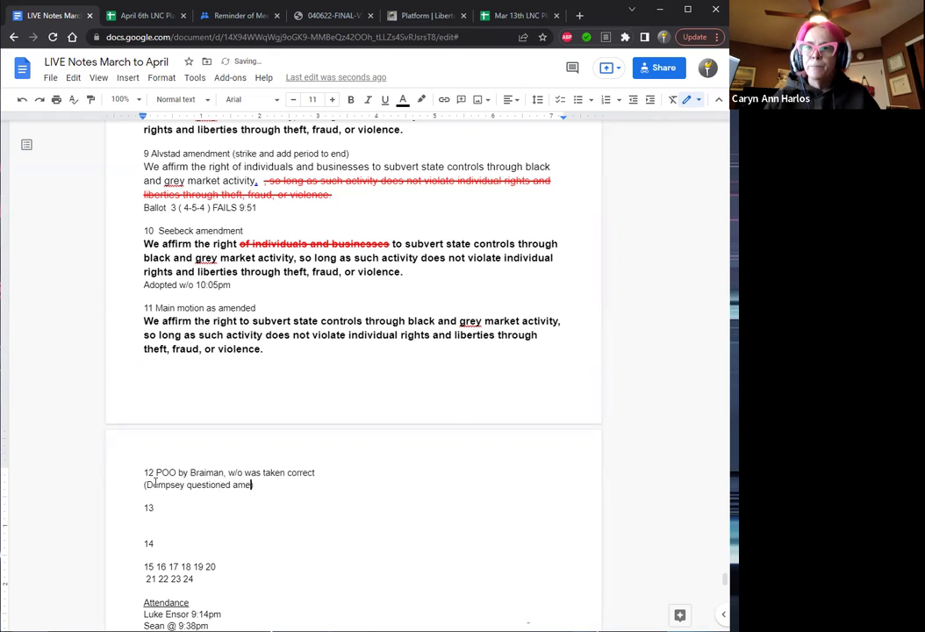
text(ndment)
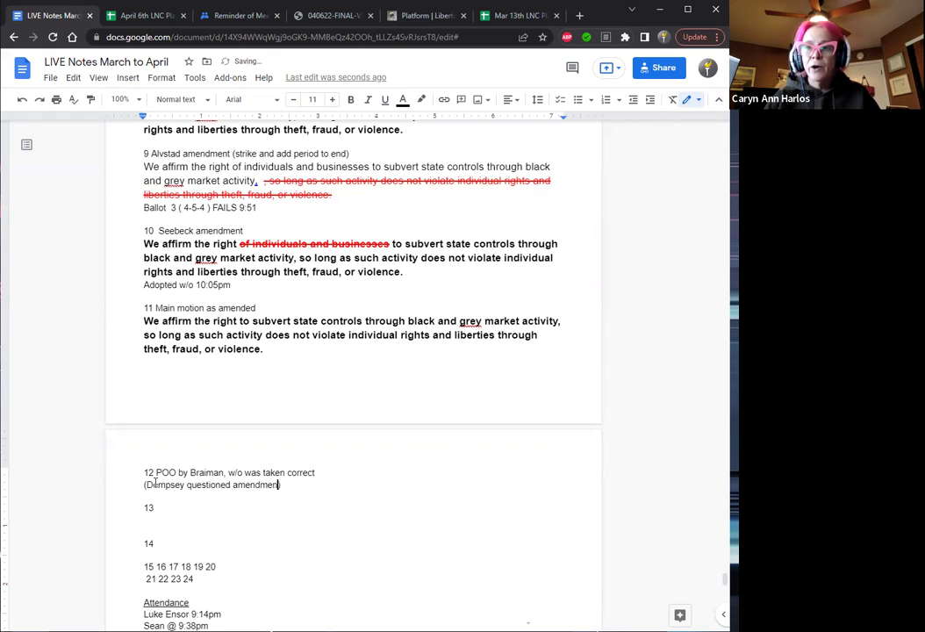
key(End)
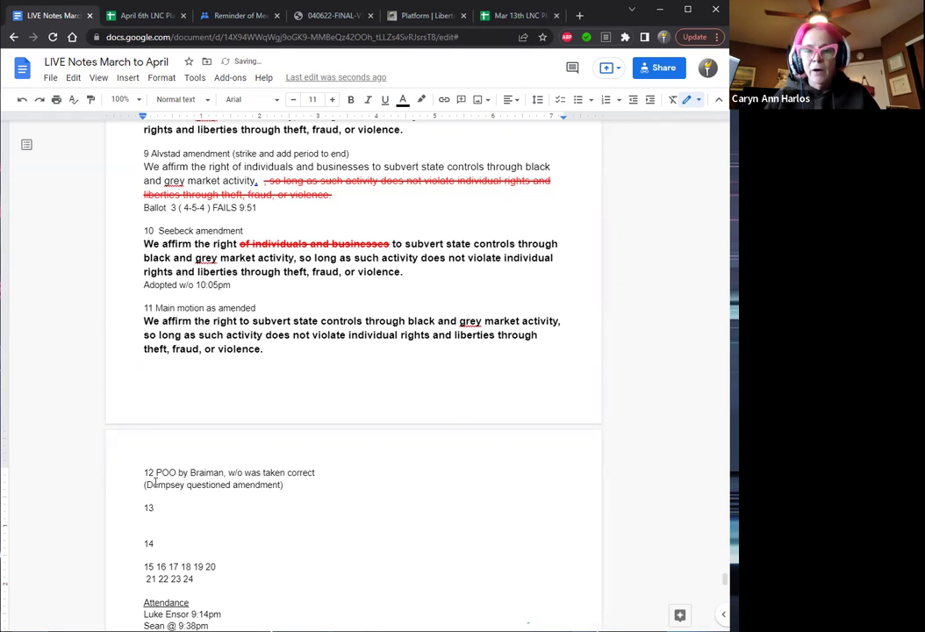
key(Return)
text(ballot )
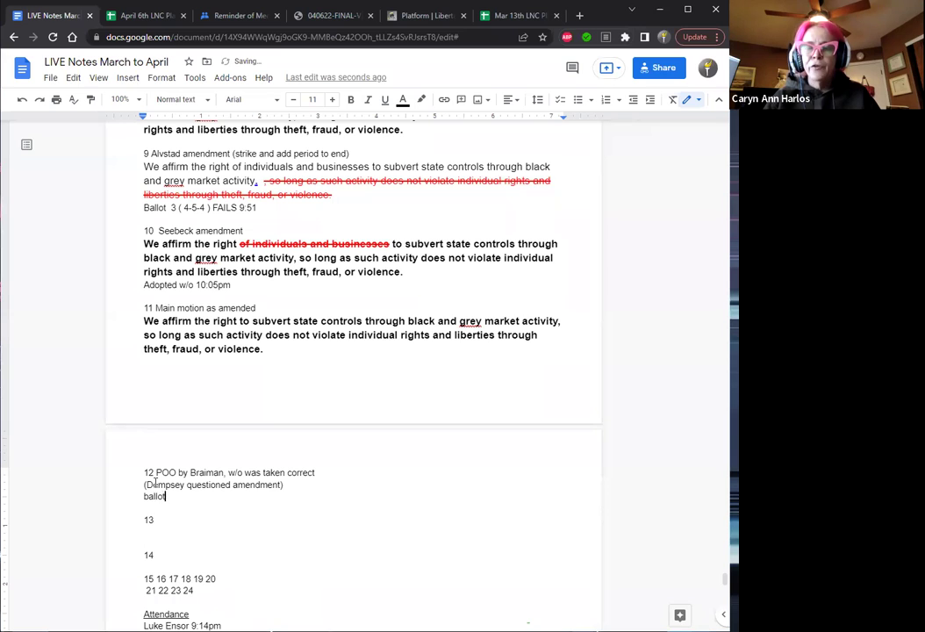
text(4)
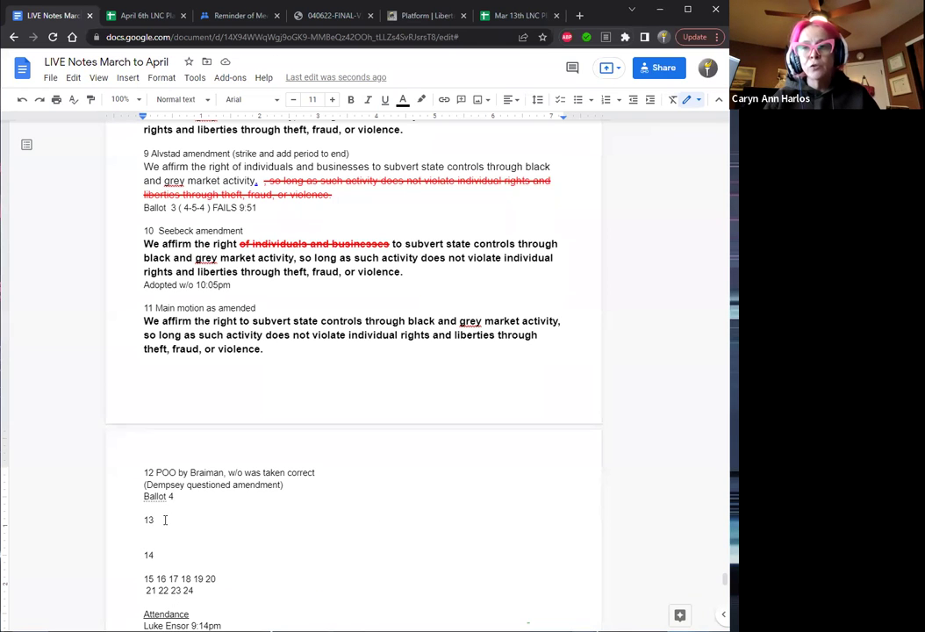
Split the placeholder number line so 15, 16 and 17 each sit on separate lines.
key(Down)
key(Down)
key(Down)
key(Down)
key(Return)
key(Return)
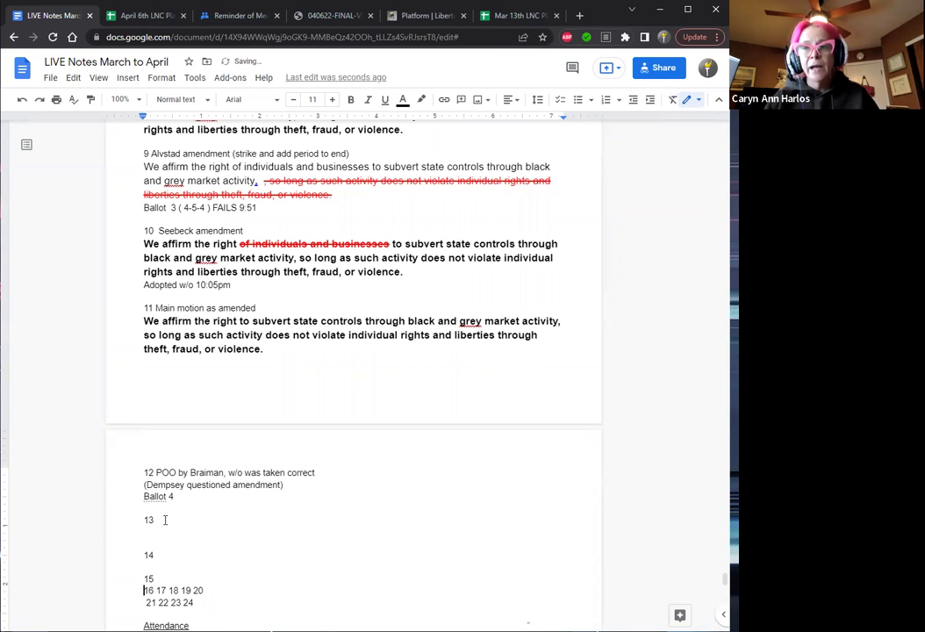
key(Right)
key(Right)
key(Return)
key(Return)
key(Right)
key(Right)
key(Right)
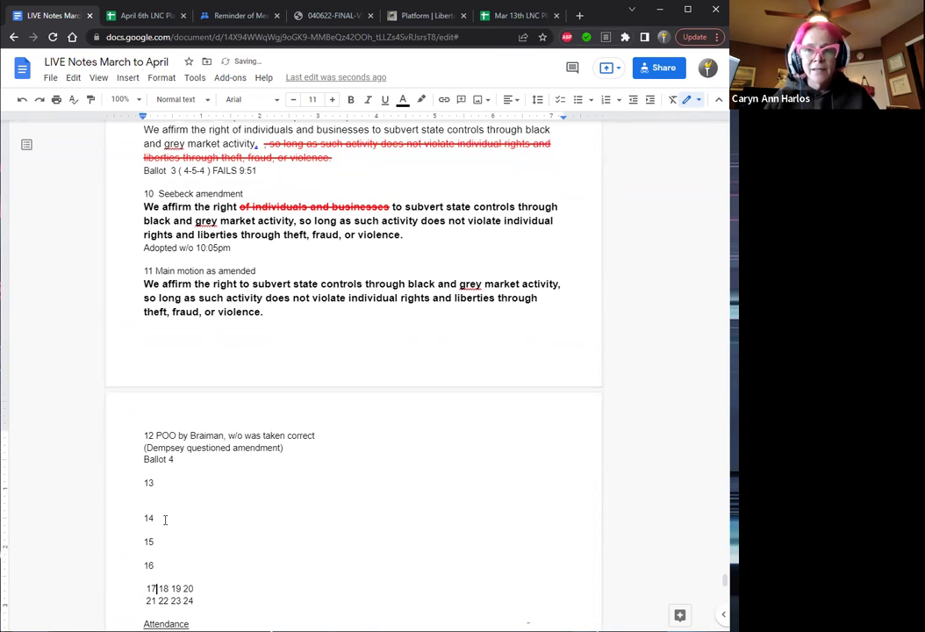
key(Return)
key(Return)
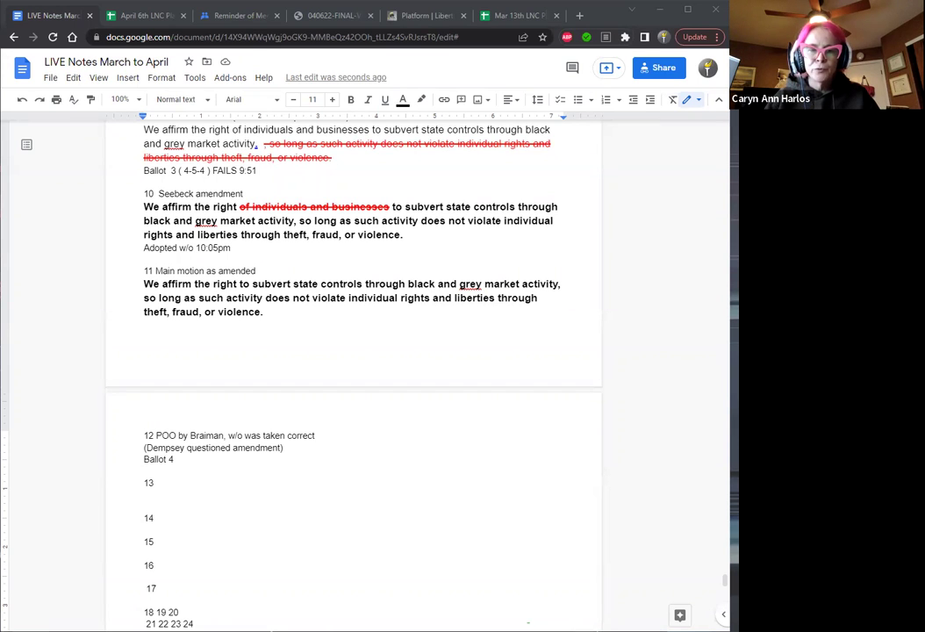
click(206, 459)
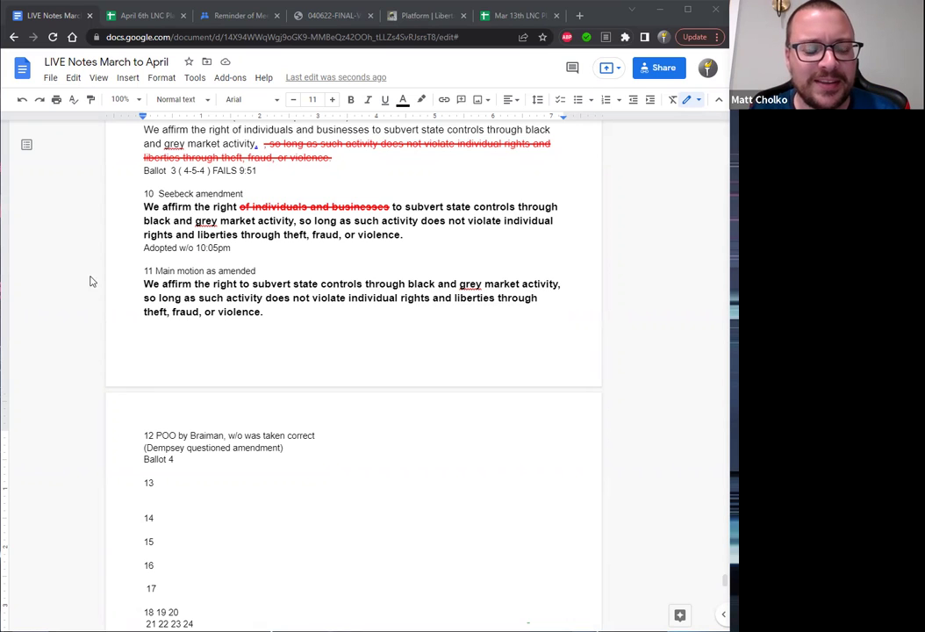
click(227, 438)
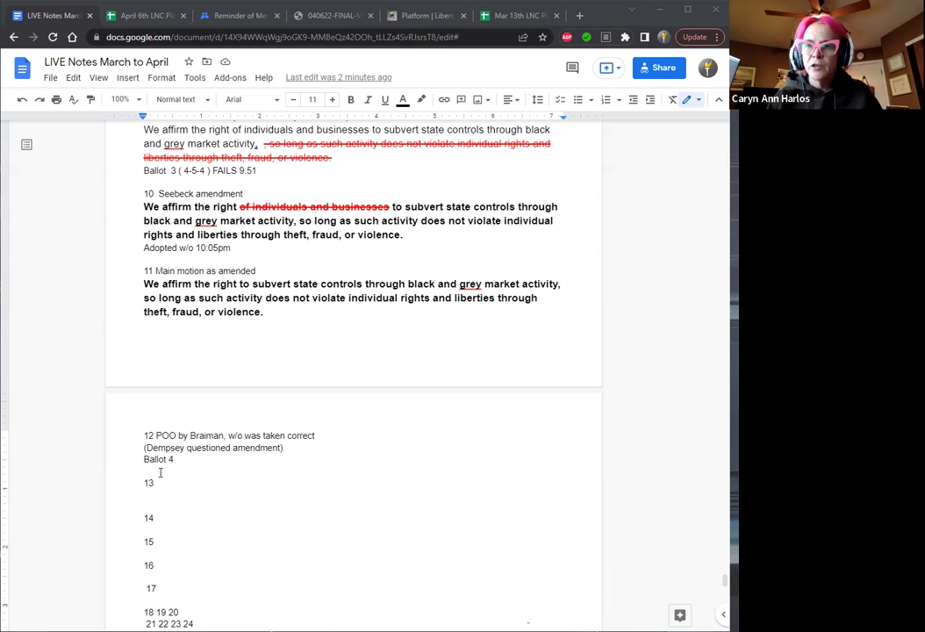
Mark the Ballot 4 line 'WITHDRAWN at 10:11'.
click(193, 463)
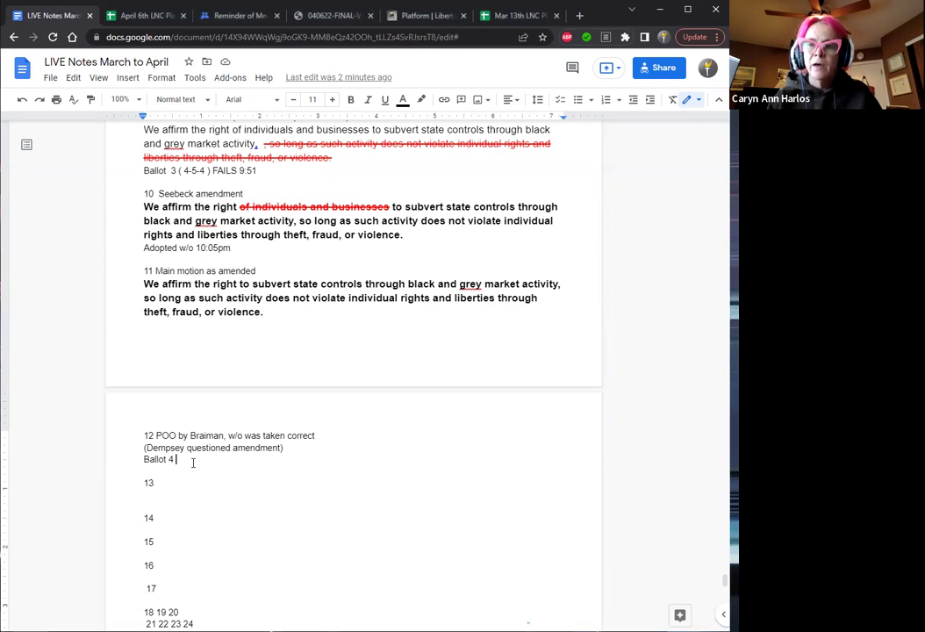
text(WI)
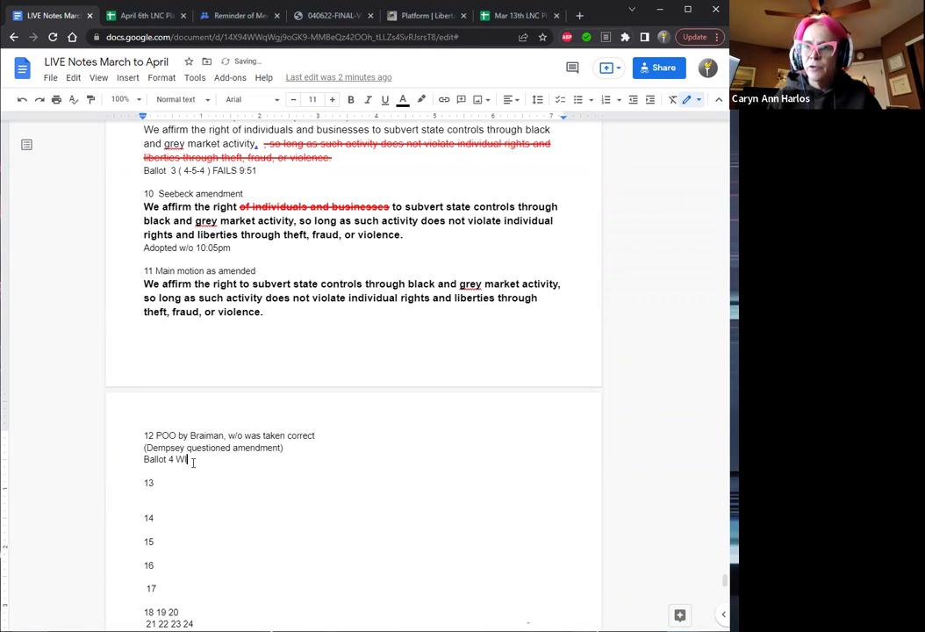
text(THDRAWN)
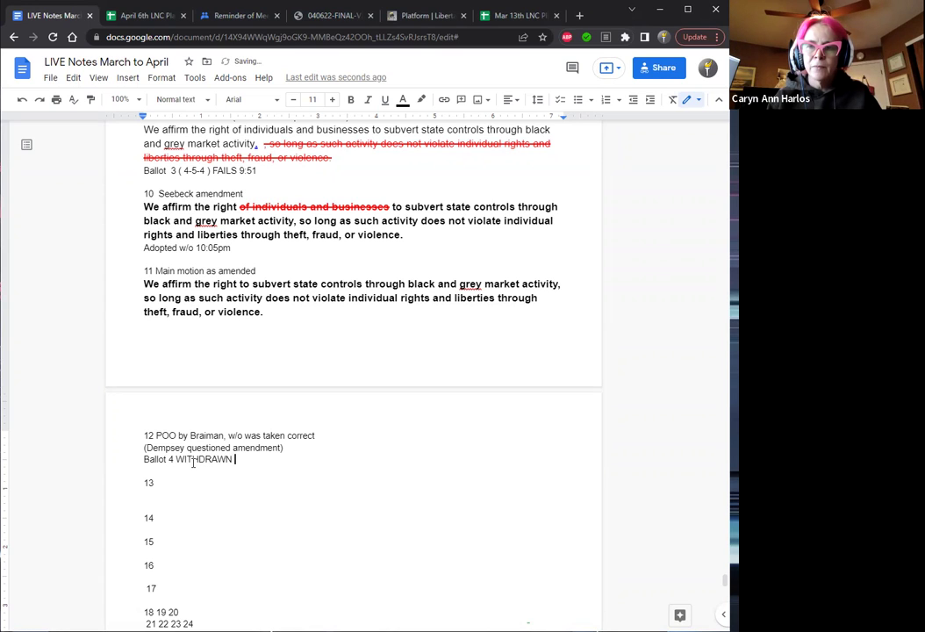
text( 10:11)
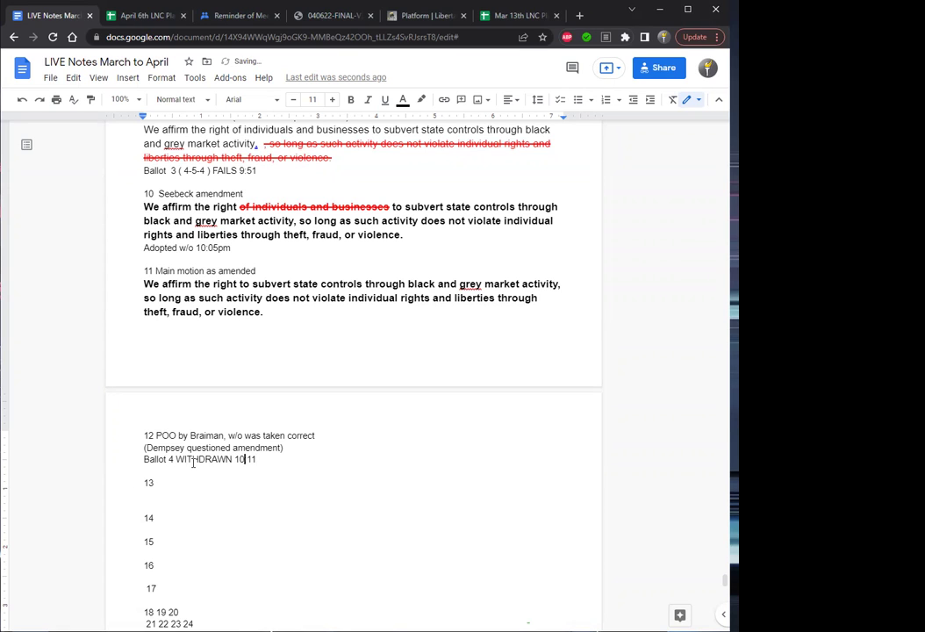
key(Left)
key(Left)
key(Left)
key(Left)
key(Left)
text(at)
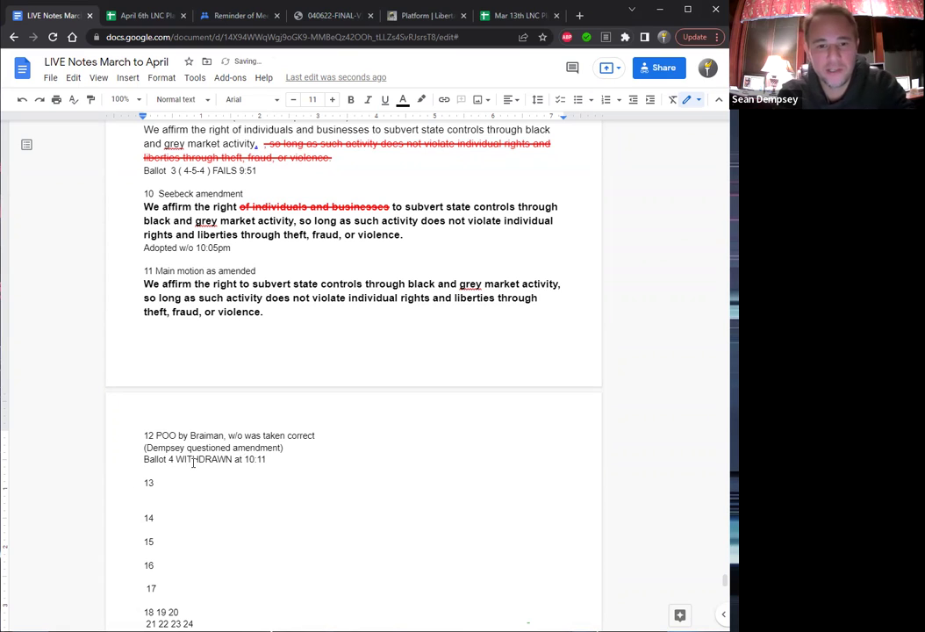
Add 'back to amendment' after the Ballot 4 withdrawal time.
key(Down)
key(Down)
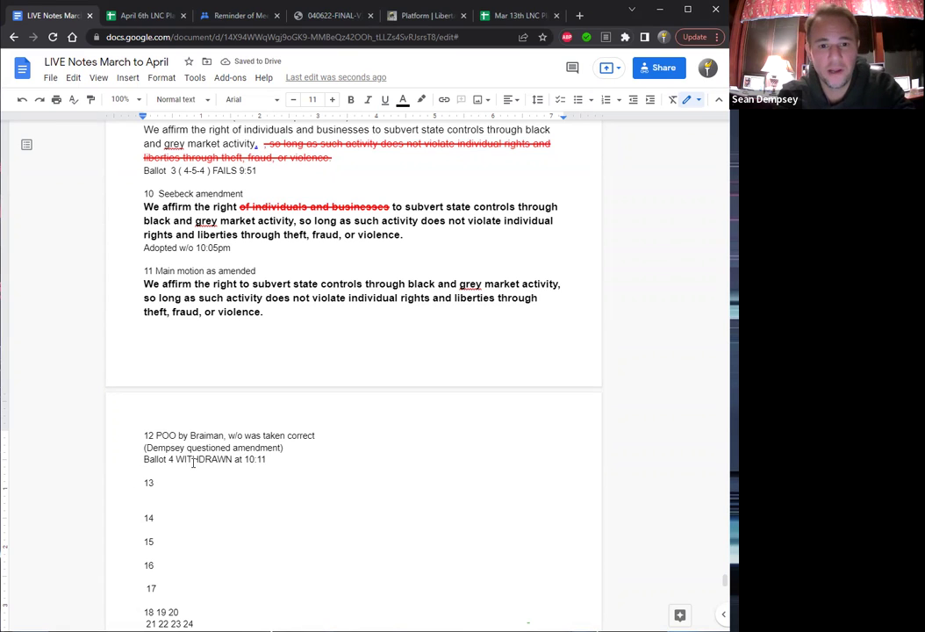
click(285, 315)
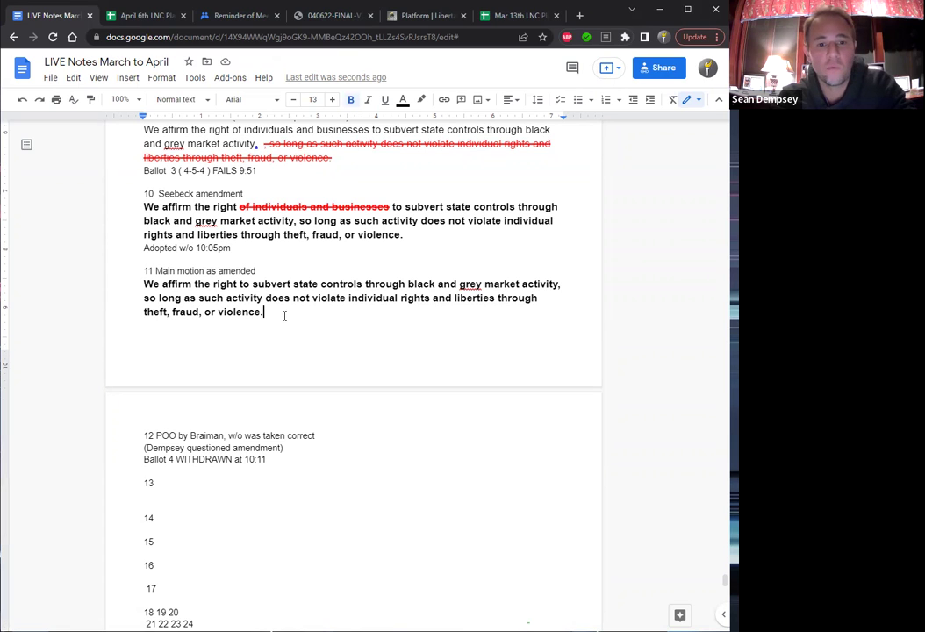
click(271, 461)
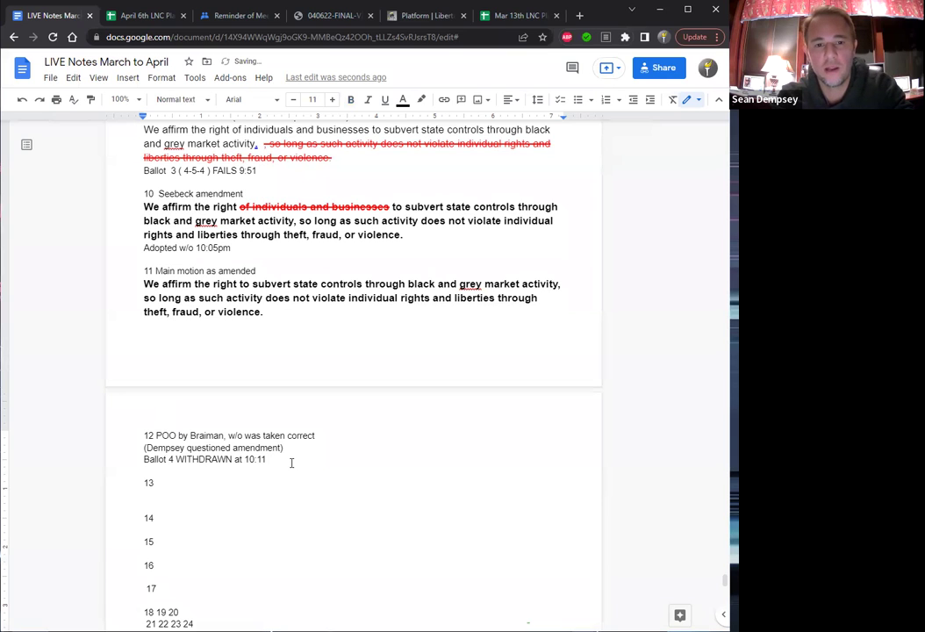
text(back)
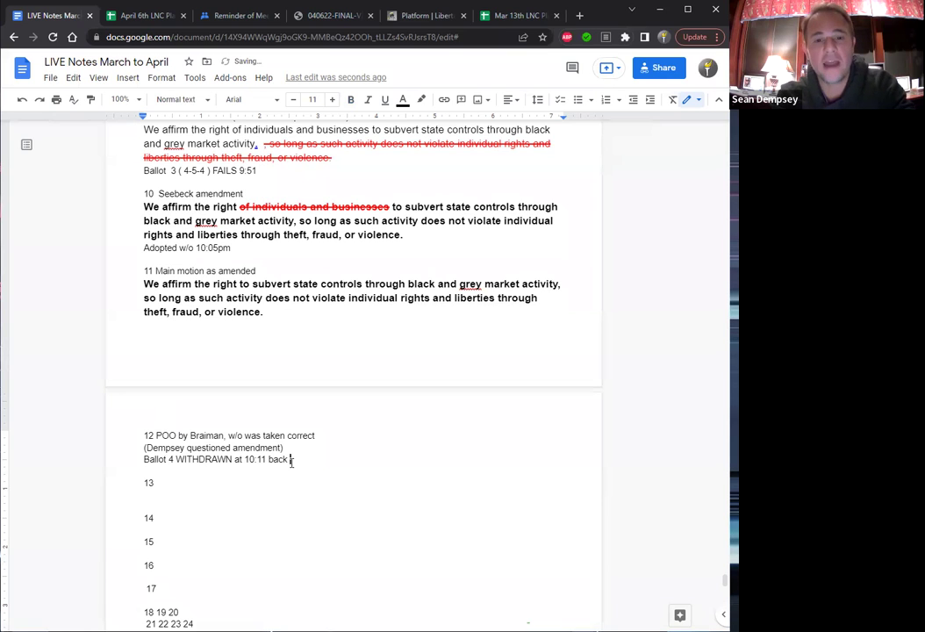
text(a)
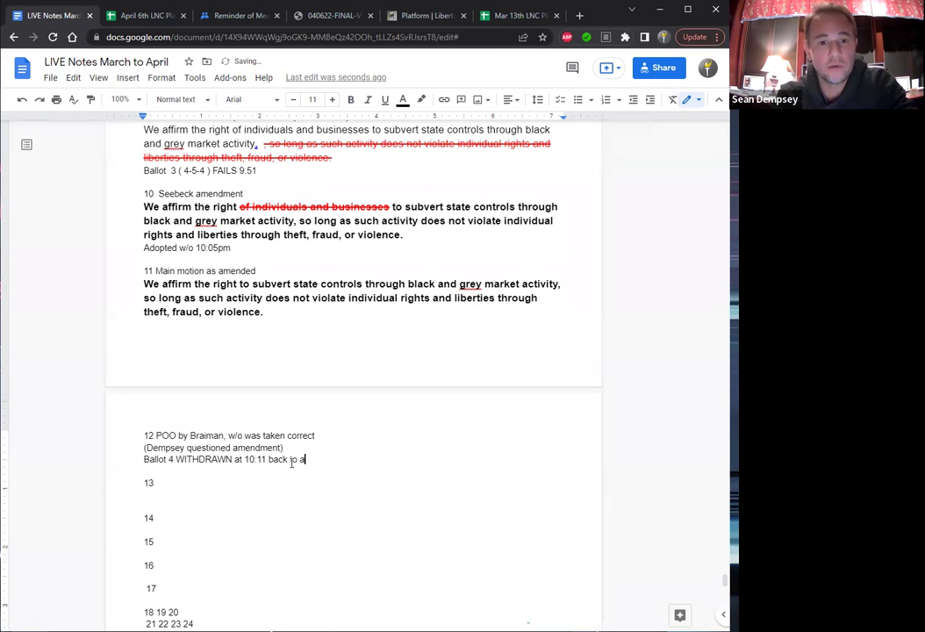
text(mendment)
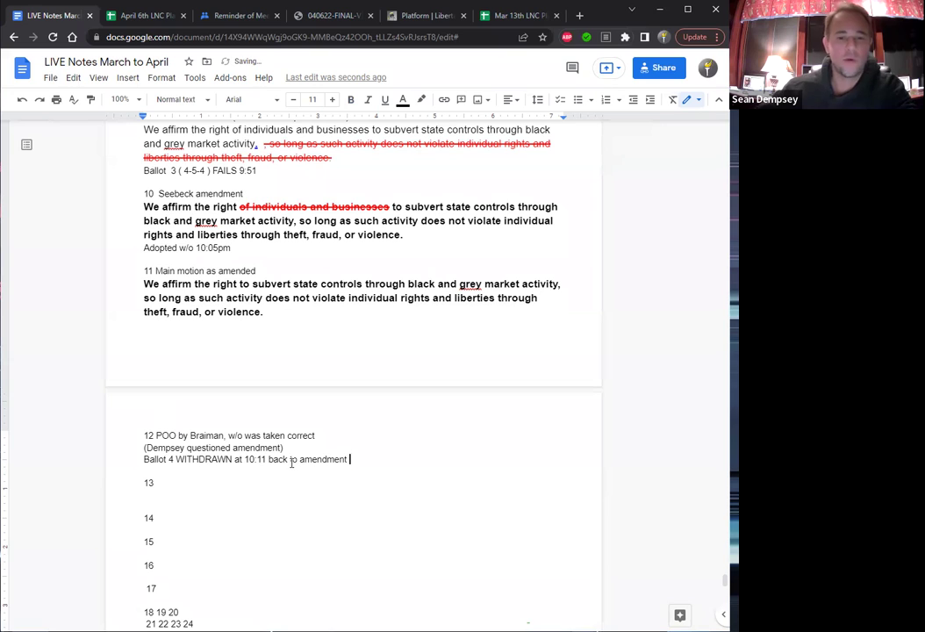
Copy the item 10 amendment heading and text, and paste it under item 13.
click(407, 234)
drag(359, 236, 160, 194)
key(ctrl+c)
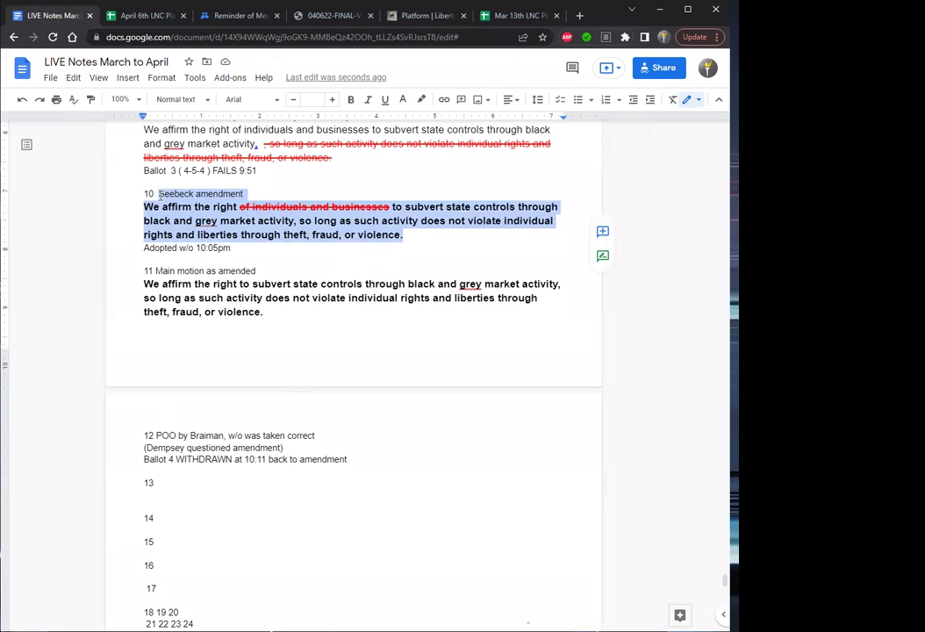
key(Right)
key(Down)
key(Down)
key(Down)
key(Down)
key(Down)
key(Down)
key(Down)
key(Down)
key(Down)
key(Down)
key(Down)
key(Down)
key(Down)
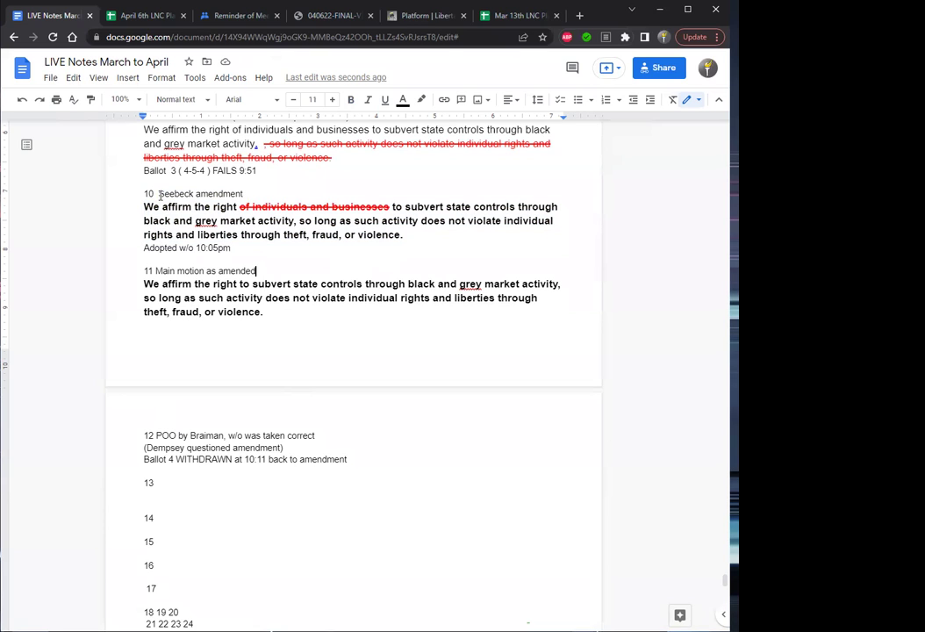
key(Down)
key(Down)
key(Down)
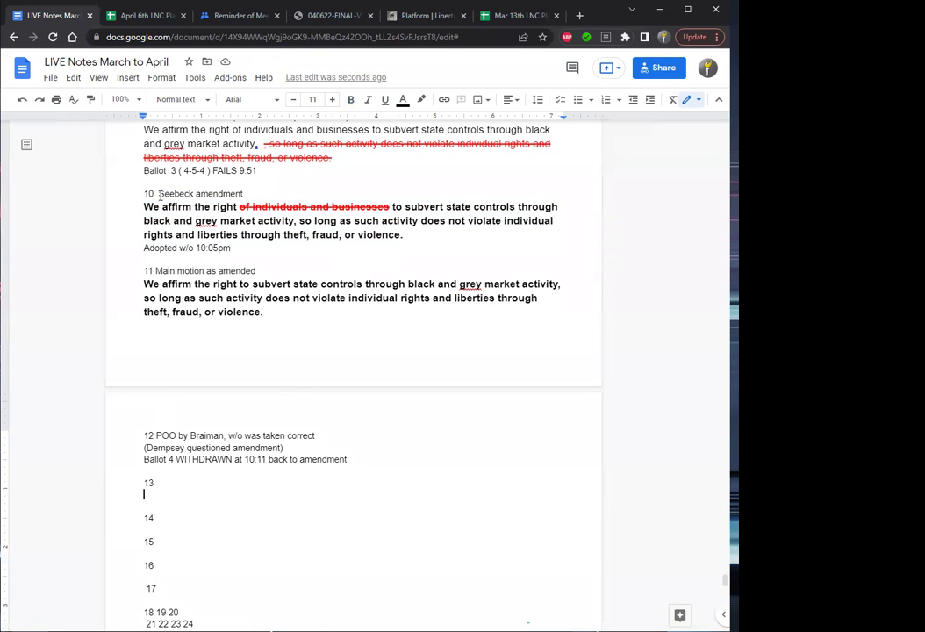
key(Return)
key(Return)
key(Up)
key(Up)
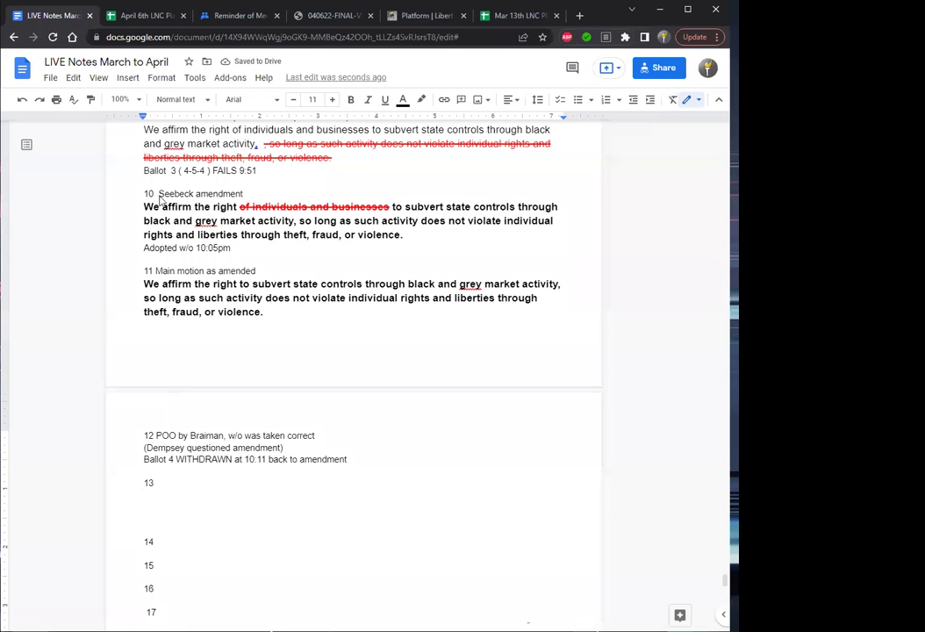
key(Up)
key(End)
key(ctrl+v)
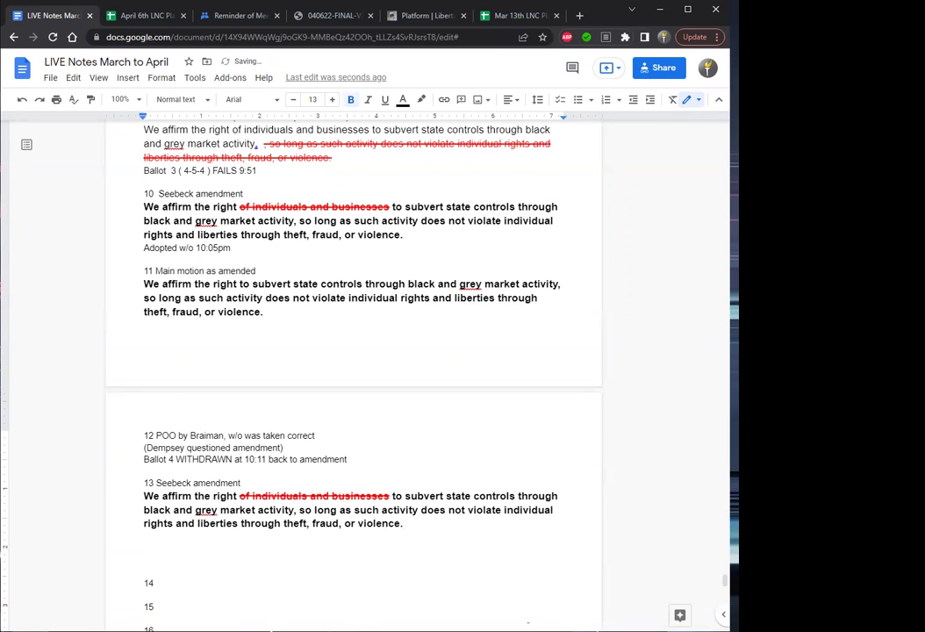
Append '(COPY of text)' to the item 13 heading and remove the extra blank line.
click(244, 482)
text((COPY))
key(Left)
text(of text)
key(End)
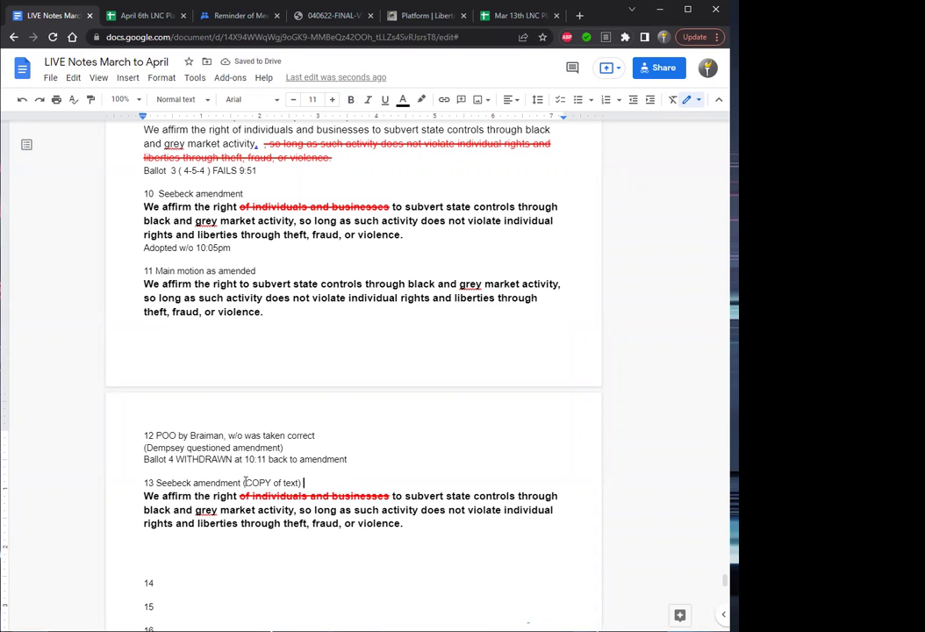
key(Down)
key(Down)
key(Down)
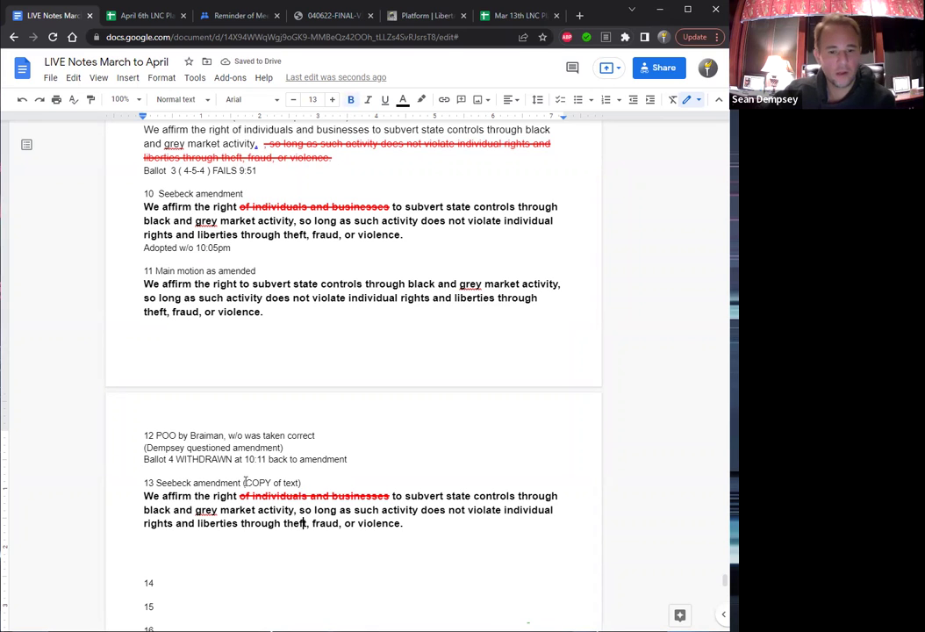
key(Down)
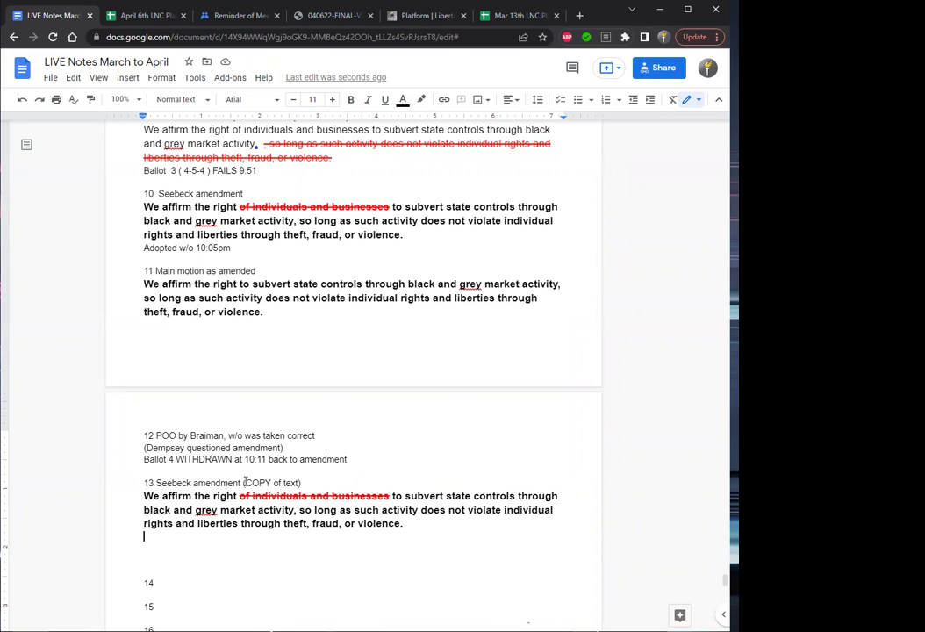
key(Delete)
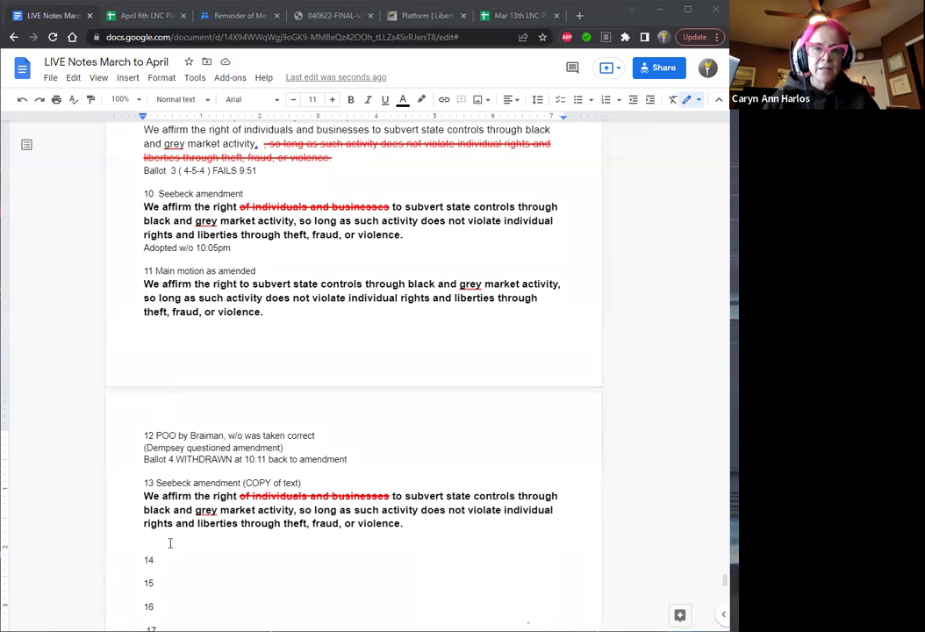
Delete the copied amendment and add an 'amended was confirmed' line above item 13.
drag(418, 521, 155, 483)
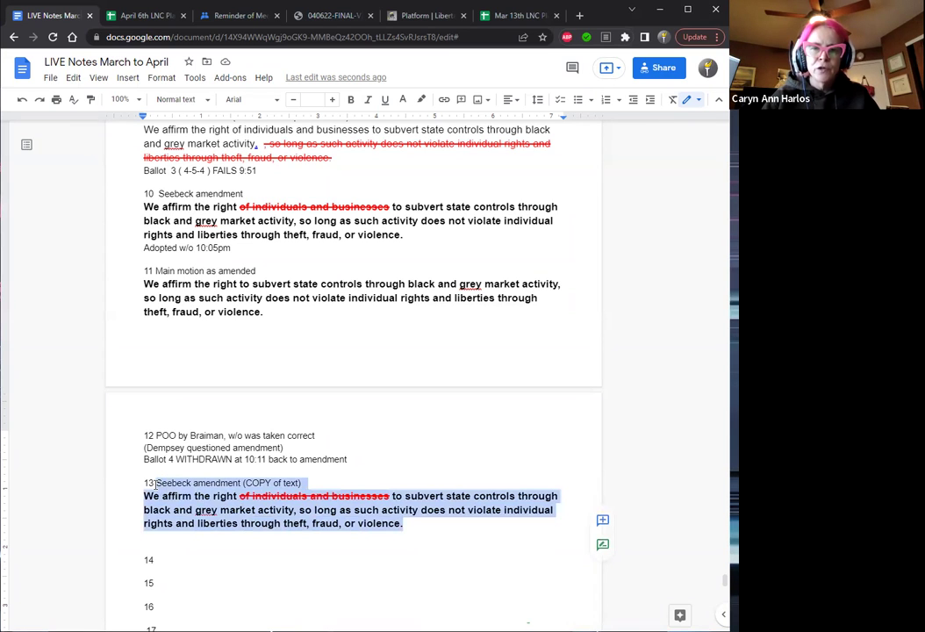
key(BackSpace)
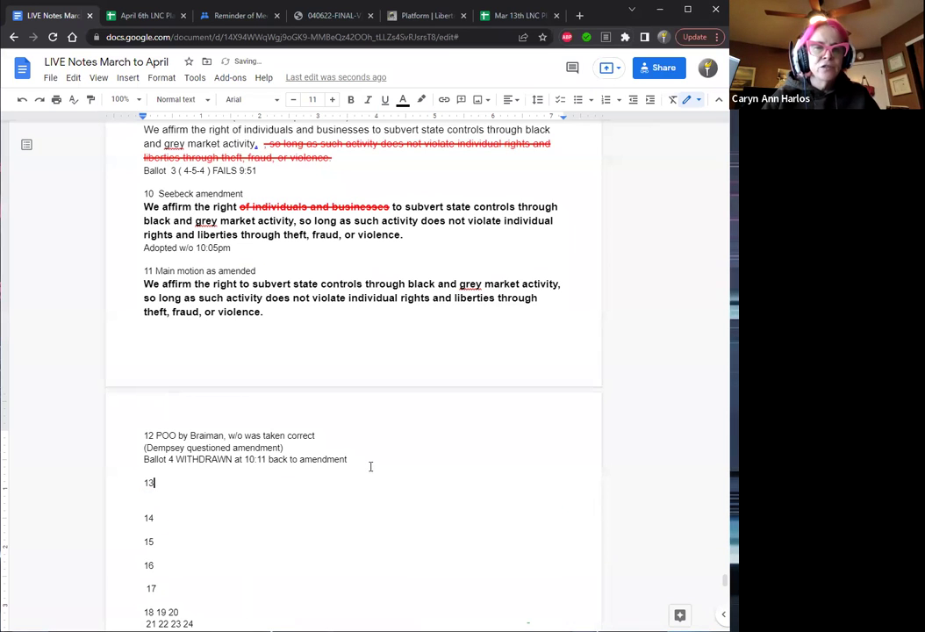
key(Up)
key(Return)
key(Up)
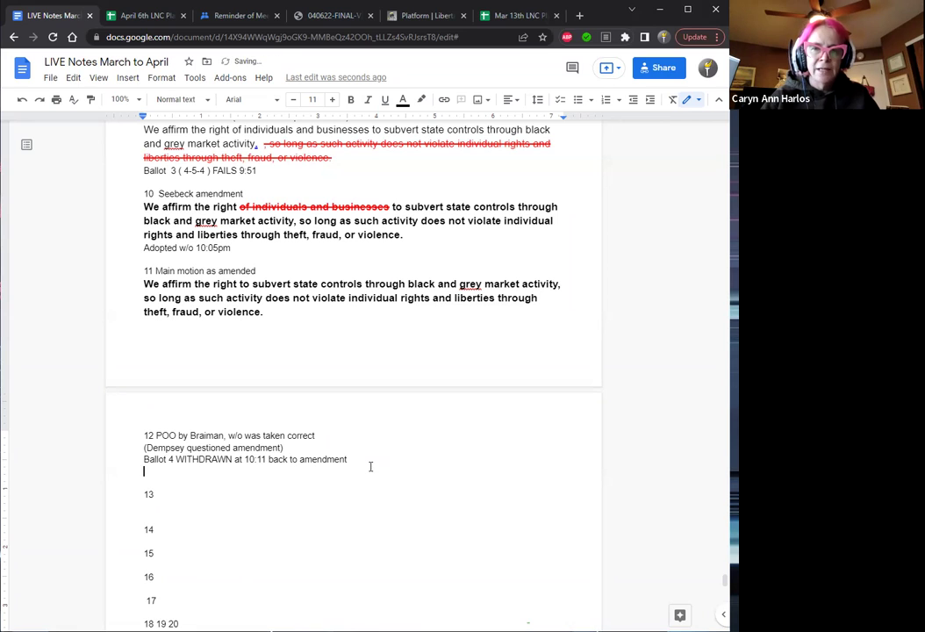
text(amend)
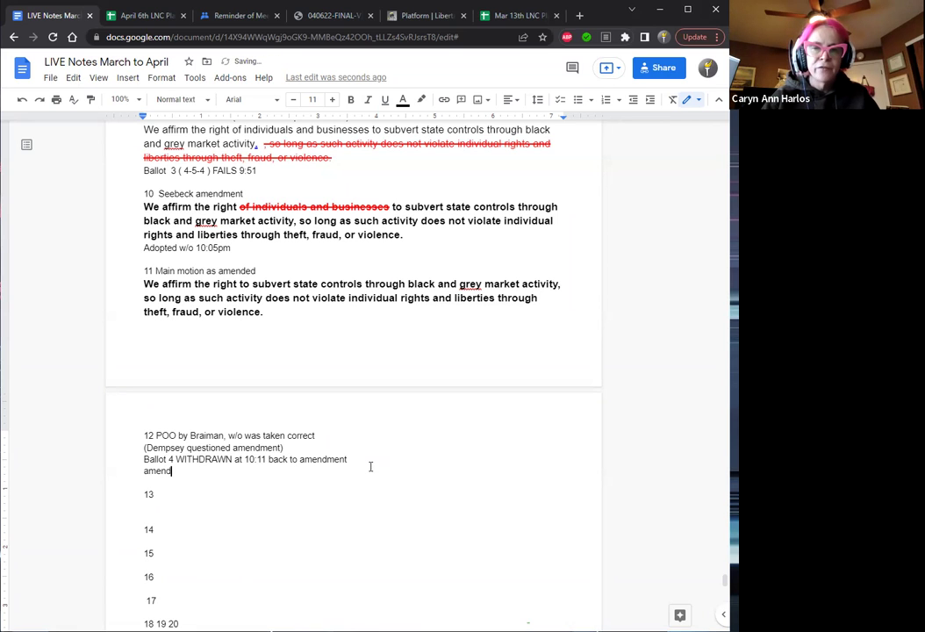
text(ed was)
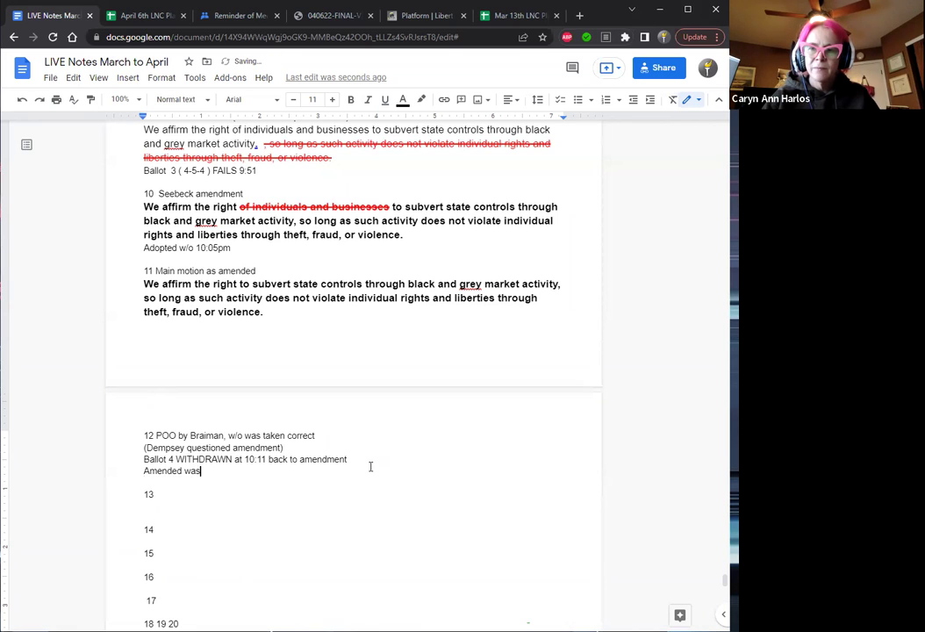
text( confirmed)
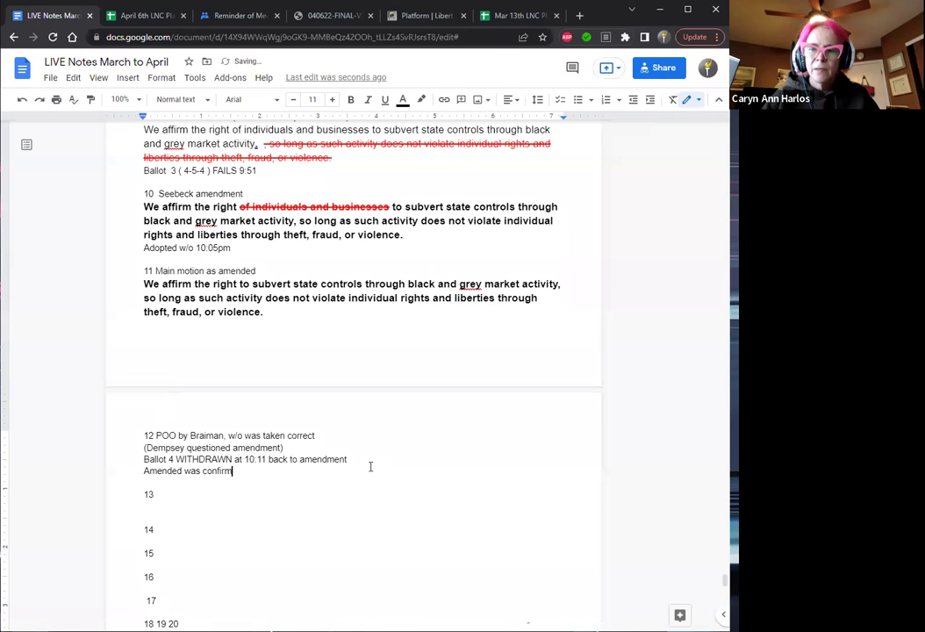
Paste the 'Adopt main motion as amended' heading and Ballot 4 line at item 13.
click(182, 497)
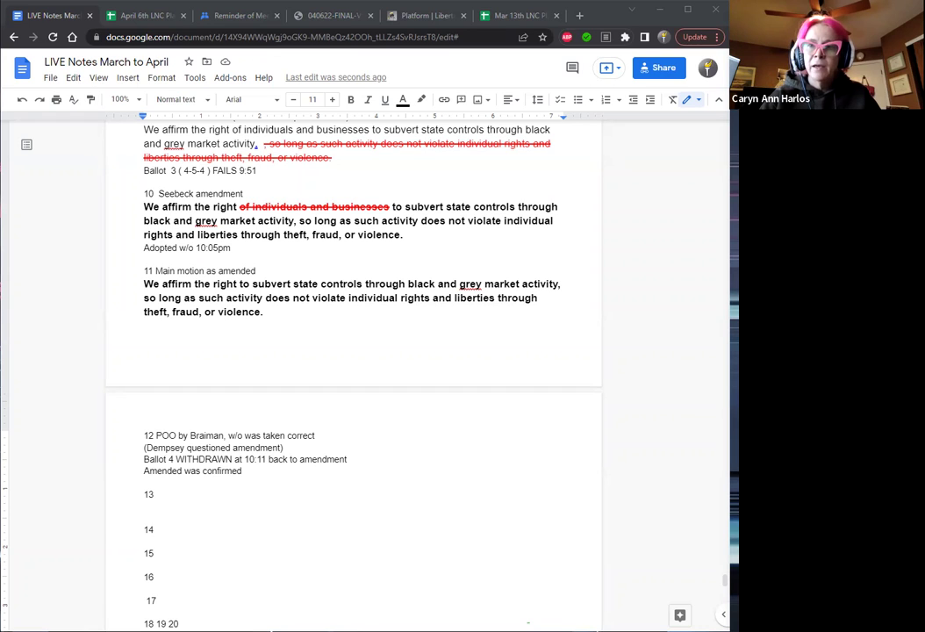
click(171, 498)
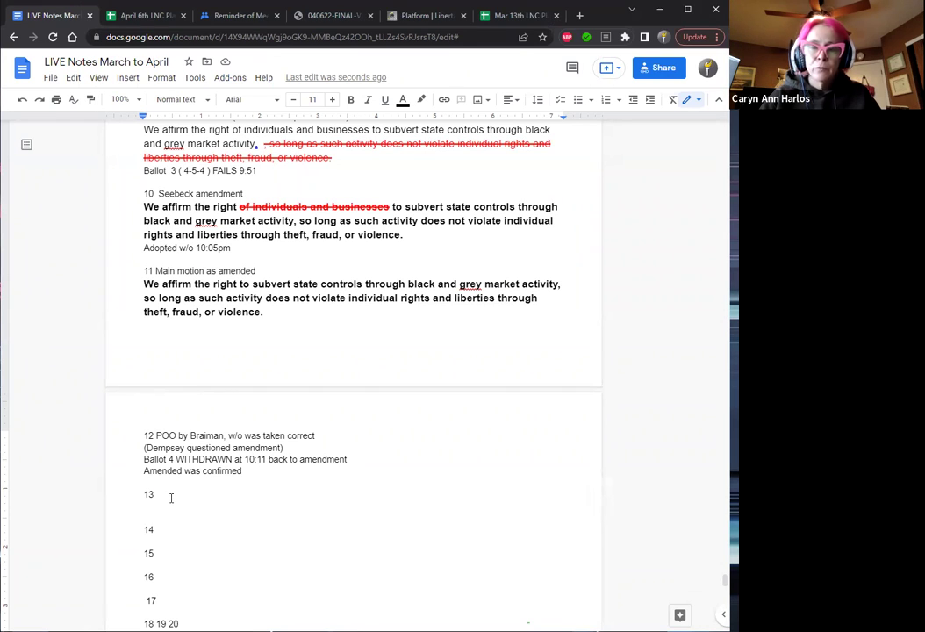
text(Adopt main motion as amended Ballot 4 ( )  Link)
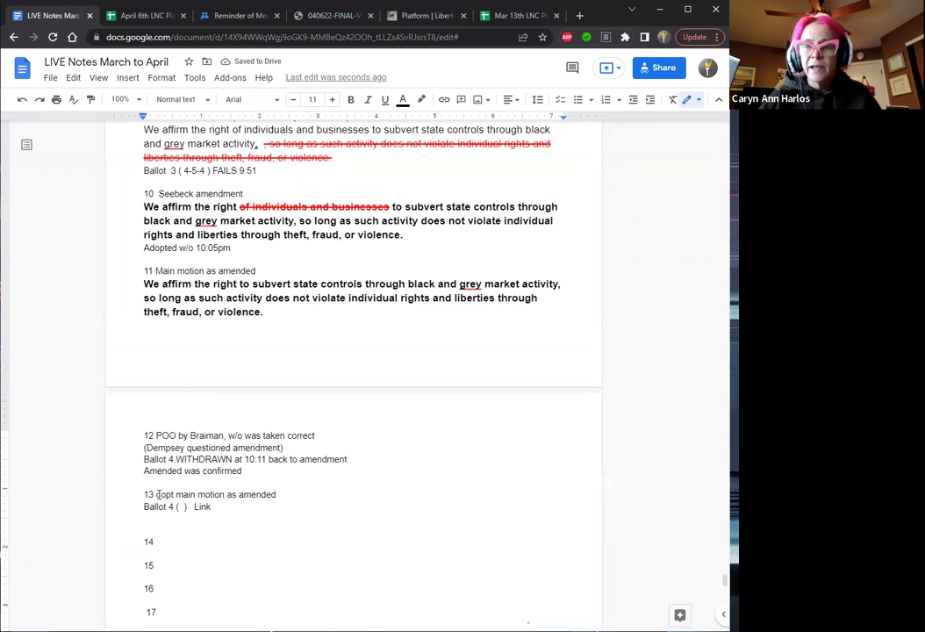
text(A)
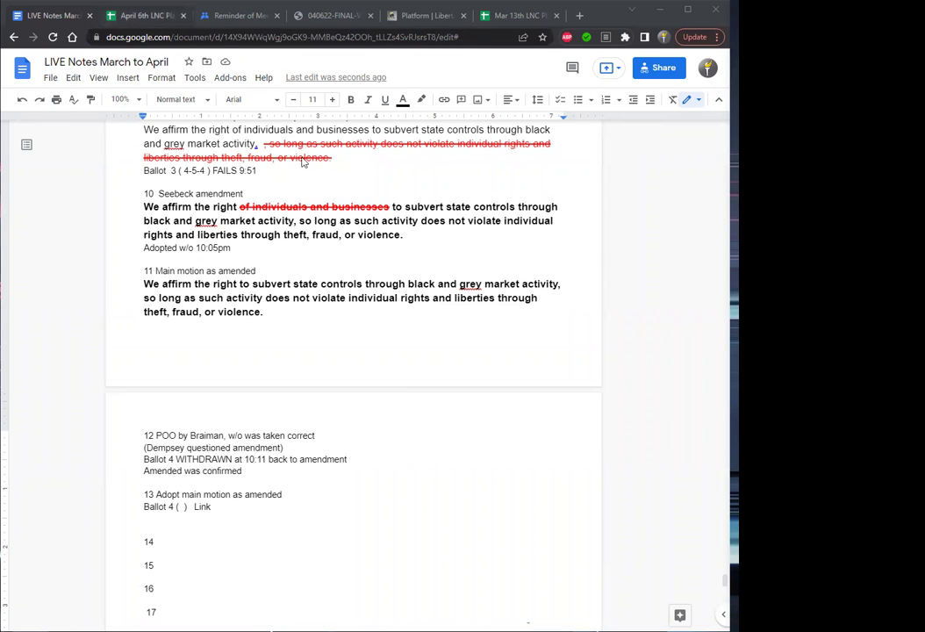
Switch to the April 6th LNC Platform 22 spreadsheet and move to the Ballot 4 columns.
click(141, 15)
click(575, 227)
key(Right)
key(Right)
key(Right)
key(Right)
key(Right)
key(Right)
key(Right)
key(Right)
key(Right)
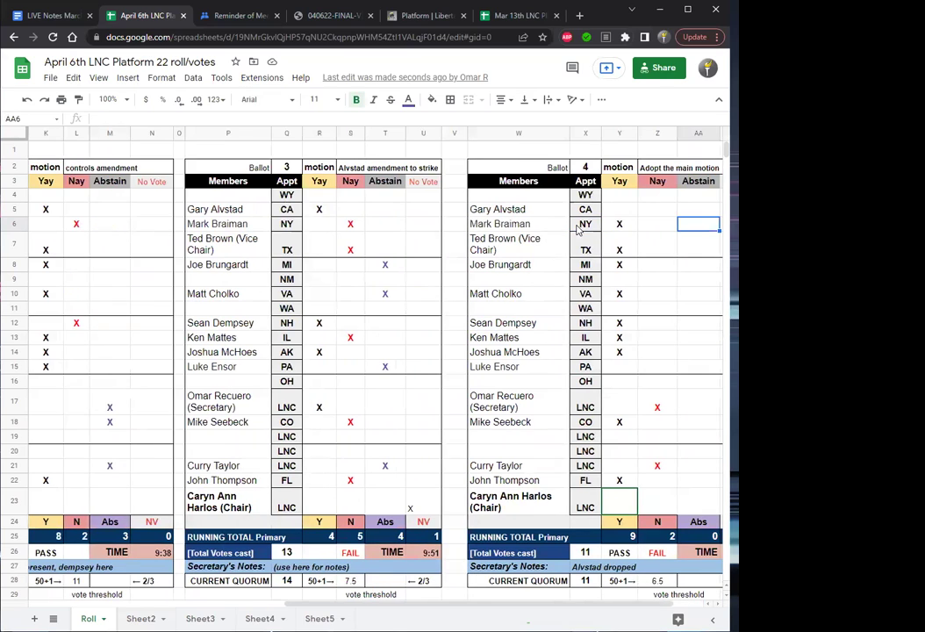
Mark an 'x' Yay vote in cell Y15 of the Ballot 4 block.
click(518, 373)
key(Right)
key(Right)
key(Right)
key(Right)
key(Left)
key(Left)
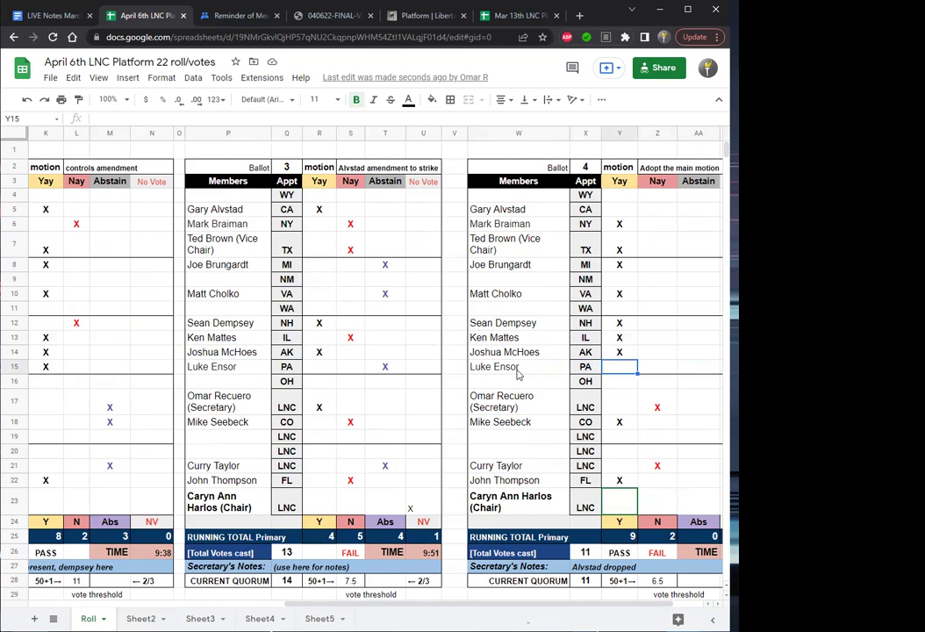
text(x)
key(Return)
key(Up)
key(Down)
key(Right)
key(Right)
key(Right)
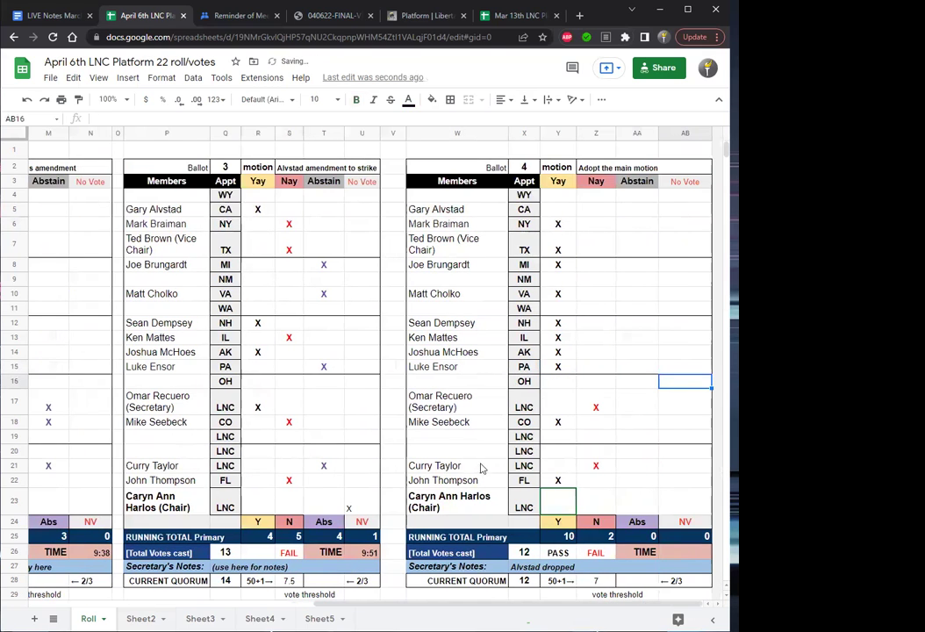
Enter 10:15 as Ballot 4's vote time.
click(685, 551)
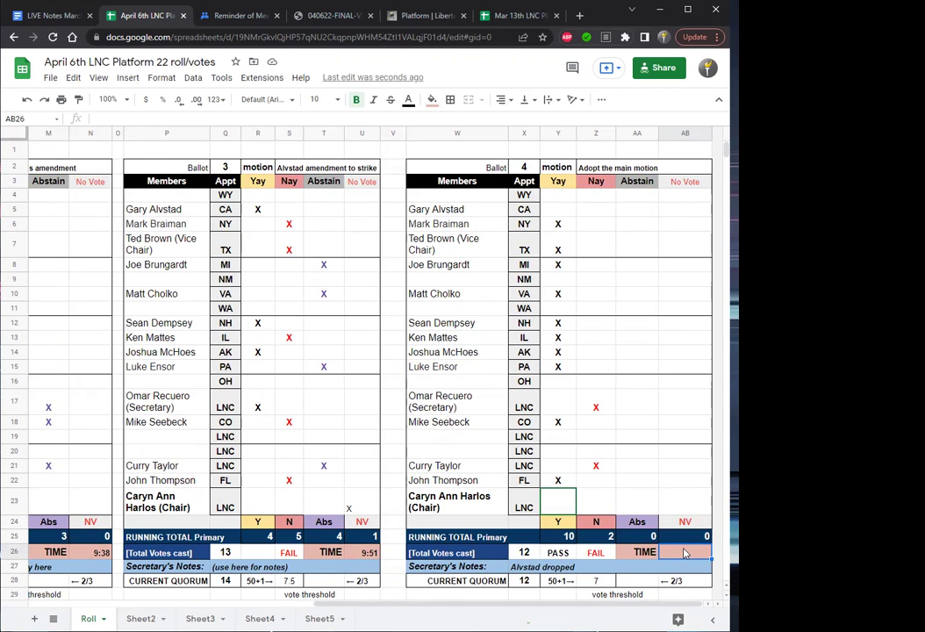
text(10:15)
key(Return)
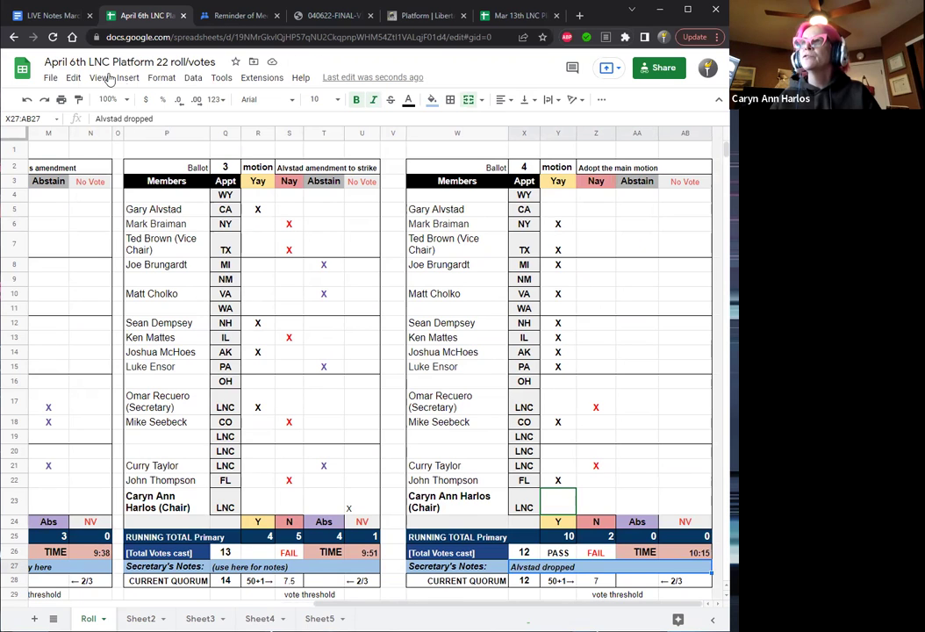
In the LIVE Notes doc, record Ballot 4 as 10-2-0 and copy the Adult Rights motion text.
click(54, 15)
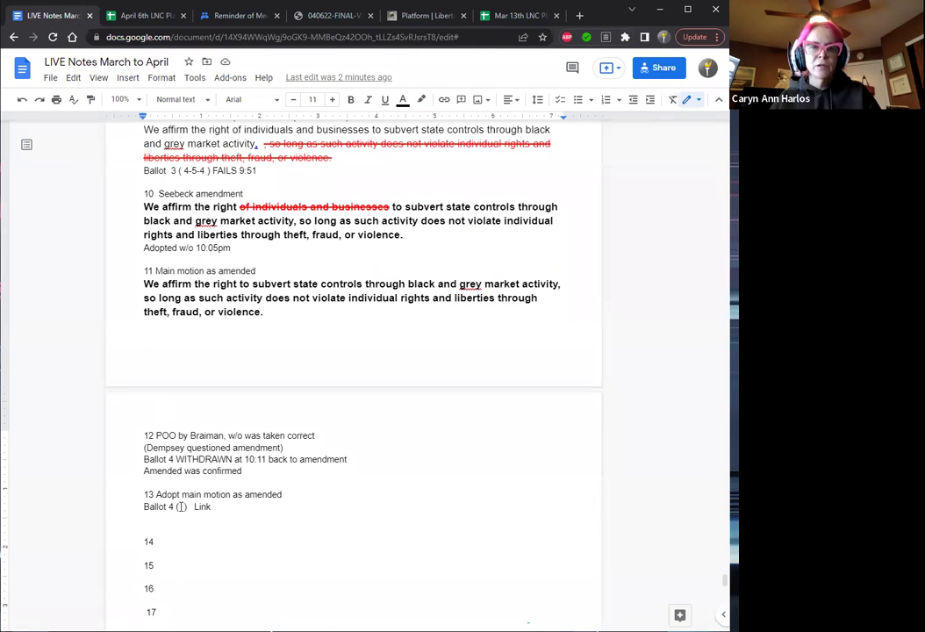
text(10-)
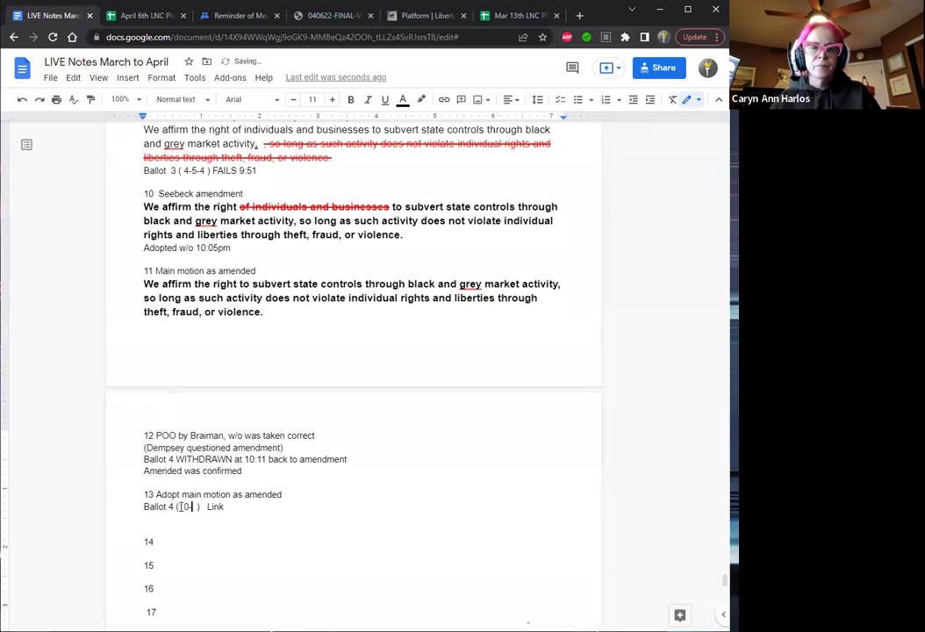
text(2-)
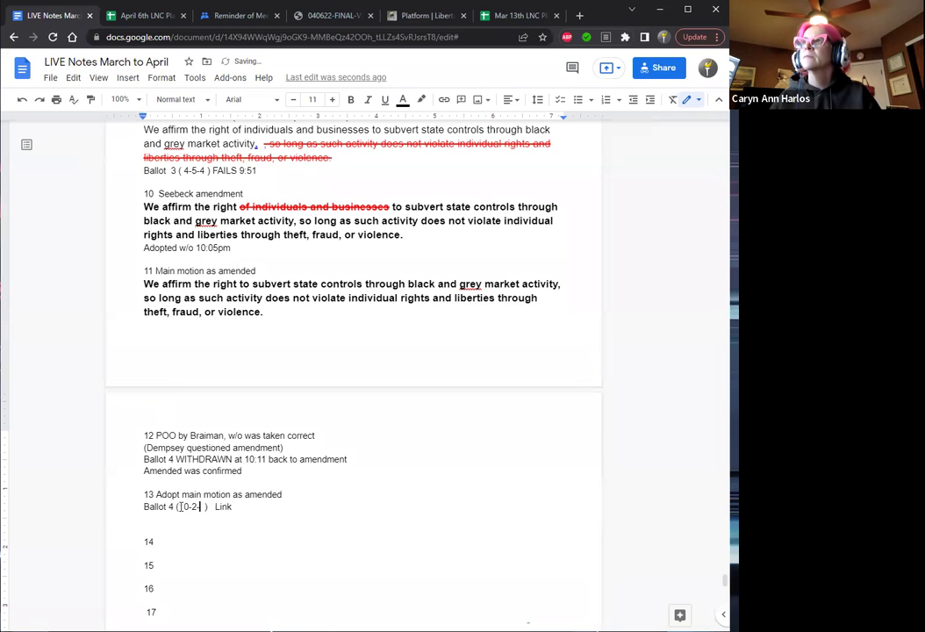
text(0)
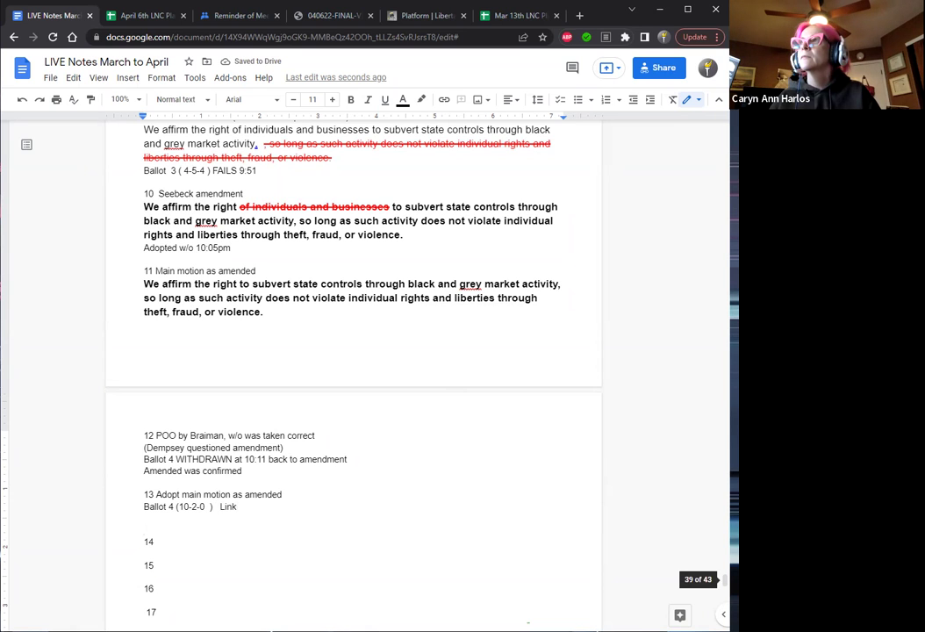
scroll(351, 378, down, 4)
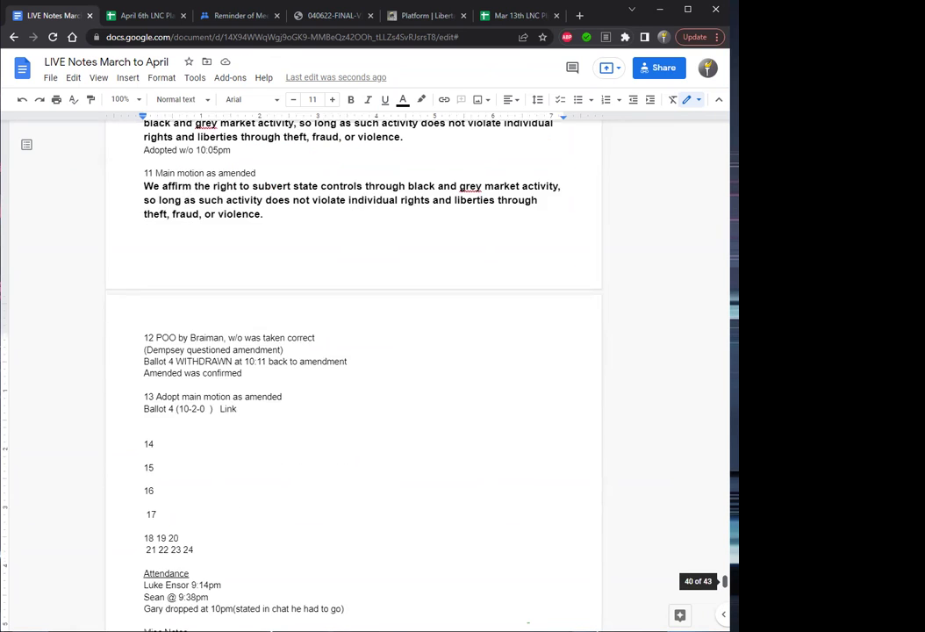
scroll(216, 507, down, 1)
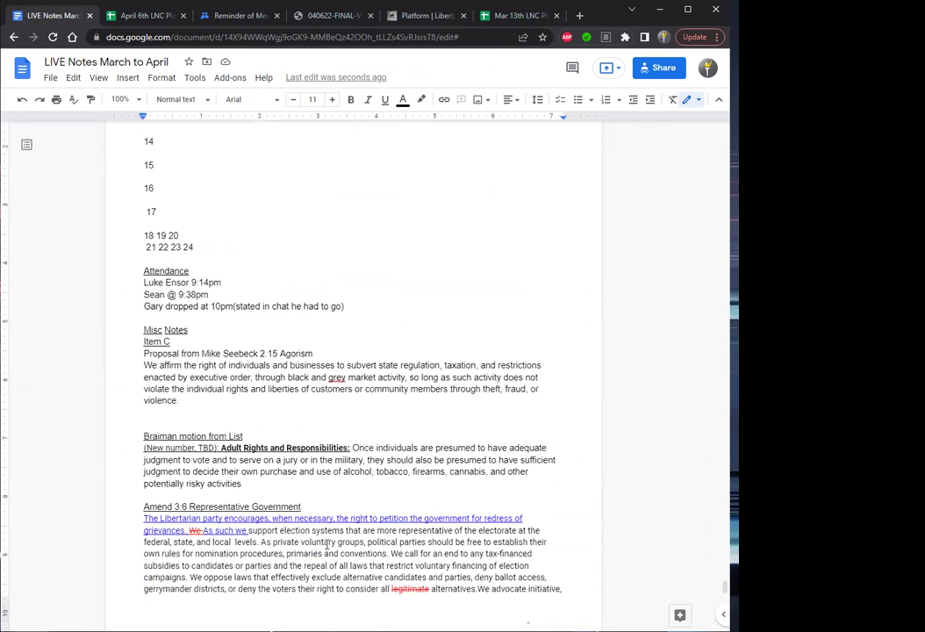
drag(242, 484, 140, 443)
key(ctrl+c)
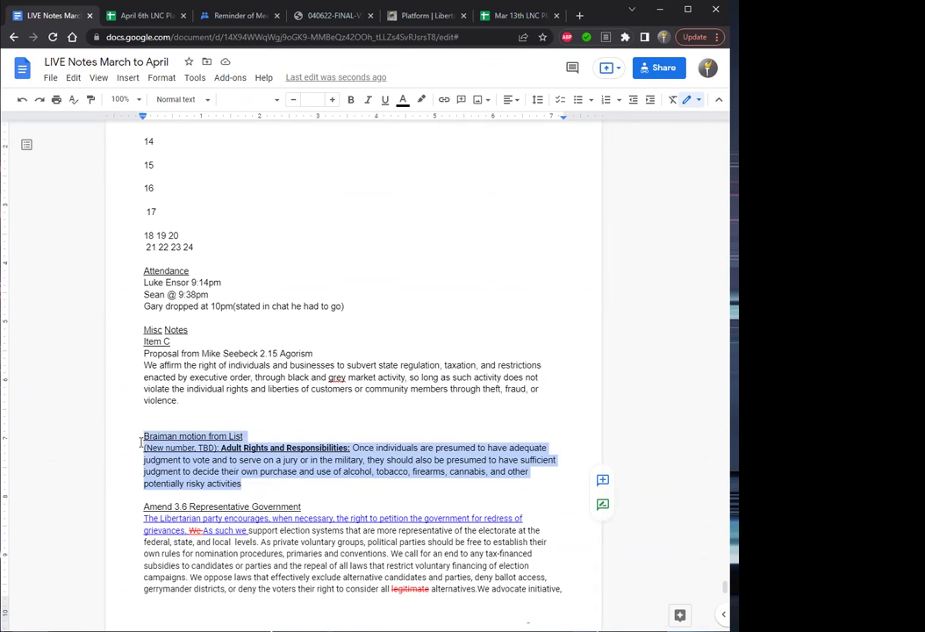
click(140, 443)
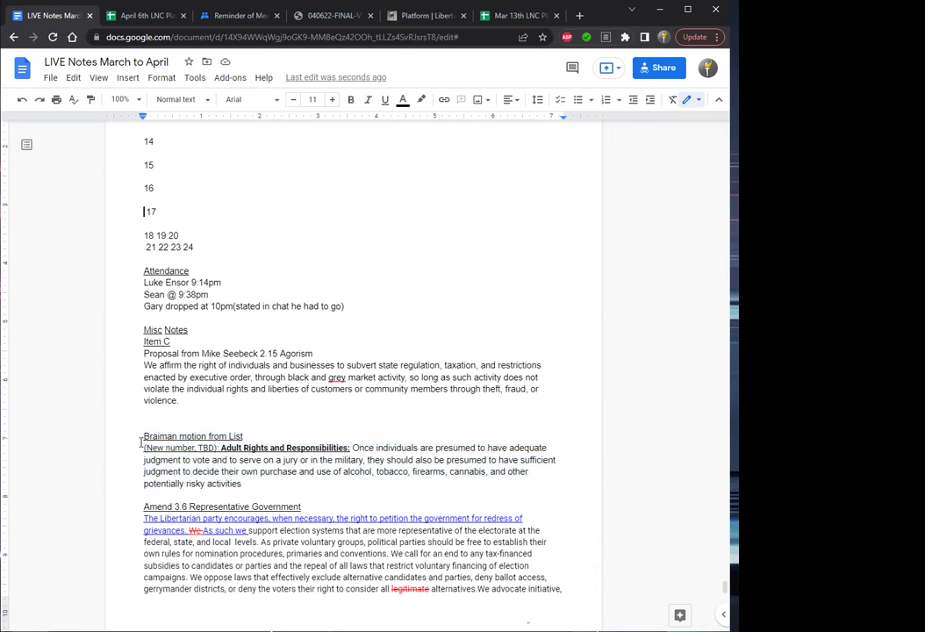
Paste the motion after item 14, headed 'Item D', with the title on its own line.
scroll(140, 443, up, 1)
scroll(141, 441, up, 5)
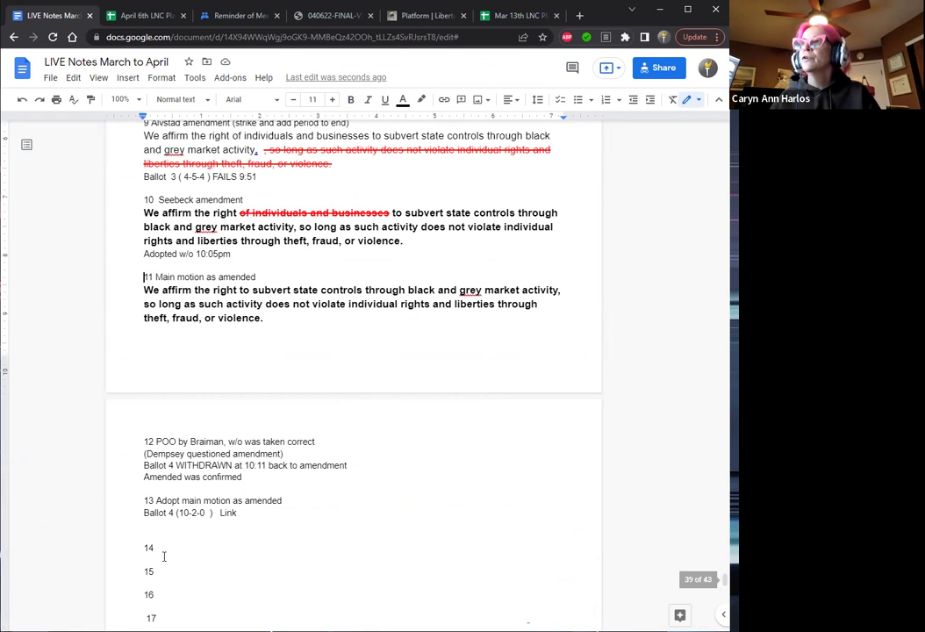
click(159, 549)
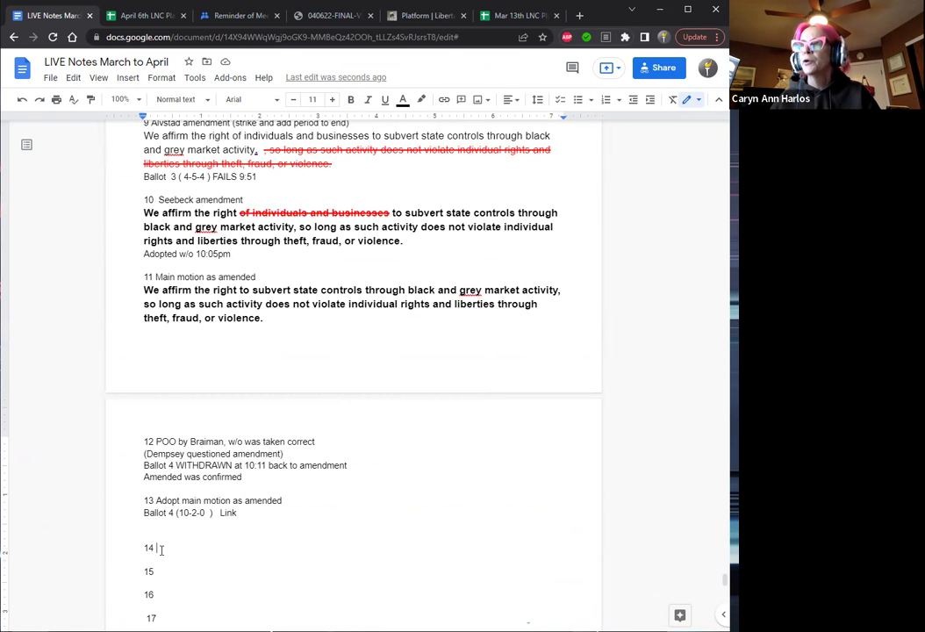
key(Return)
click(161, 551)
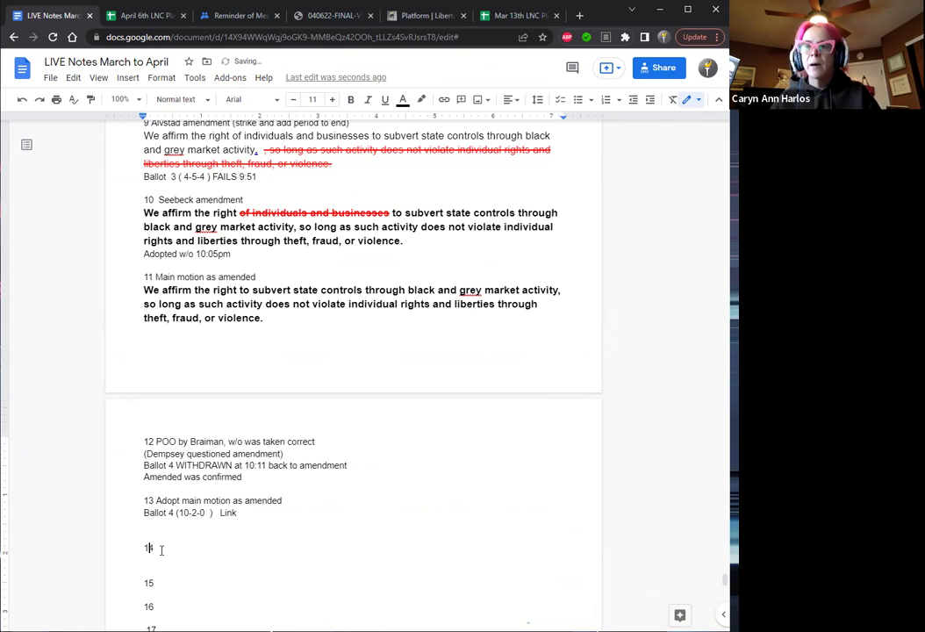
key(ctrl+v)
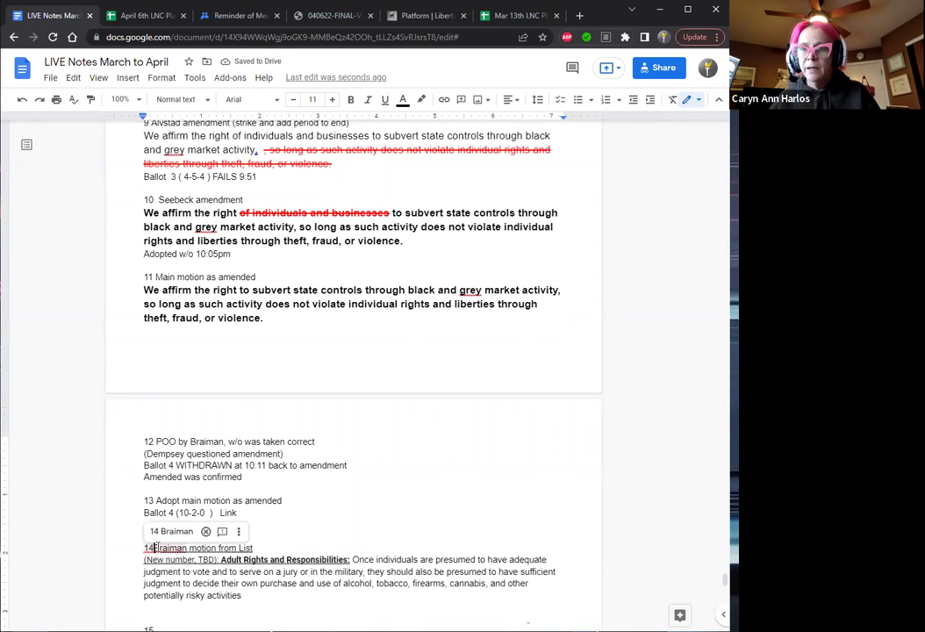
click(157, 548)
text(Item )
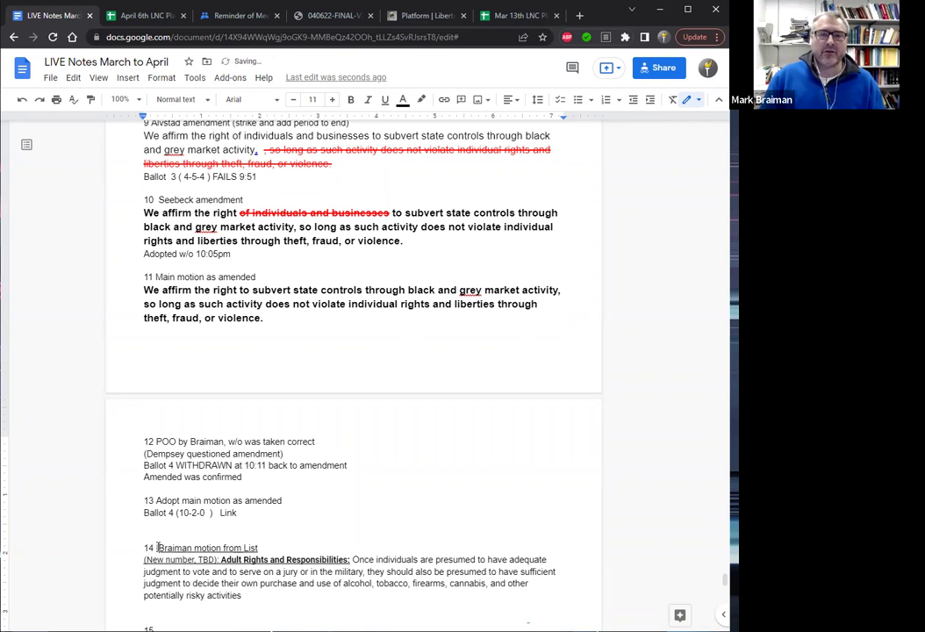
text(D)
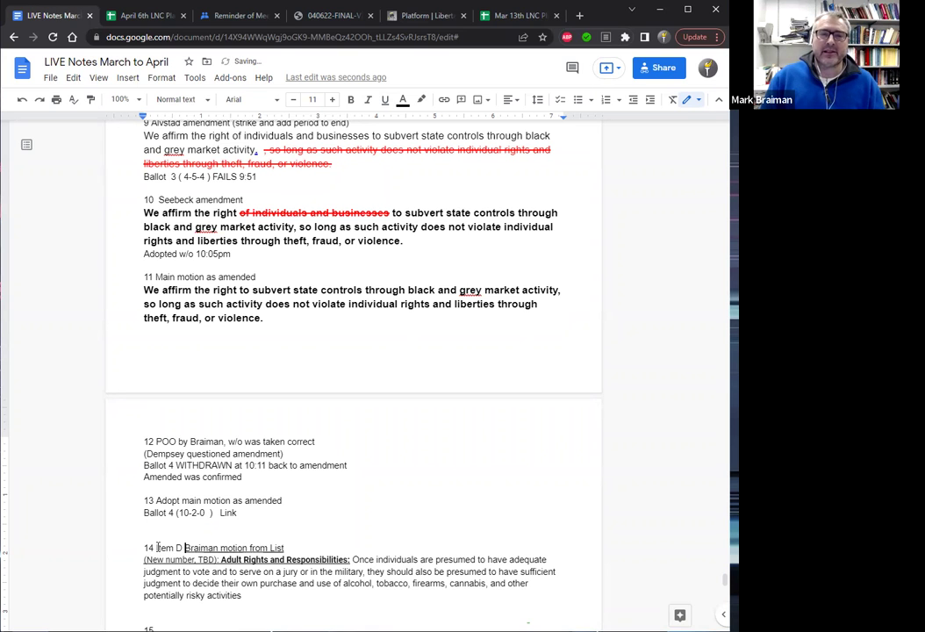
key(Return)
Add a line 'Proposed would be plank 1.xx' below the motion text.
key(Down)
key(Right)
key(Right)
key(Right)
key(Right)
key(Right)
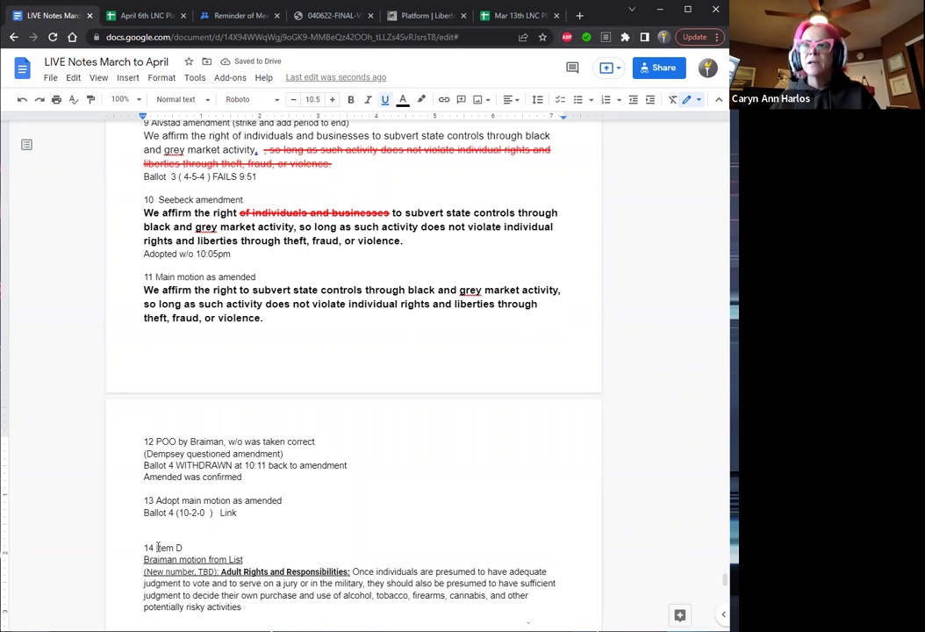
key(Up)
key(Up)
key(End)
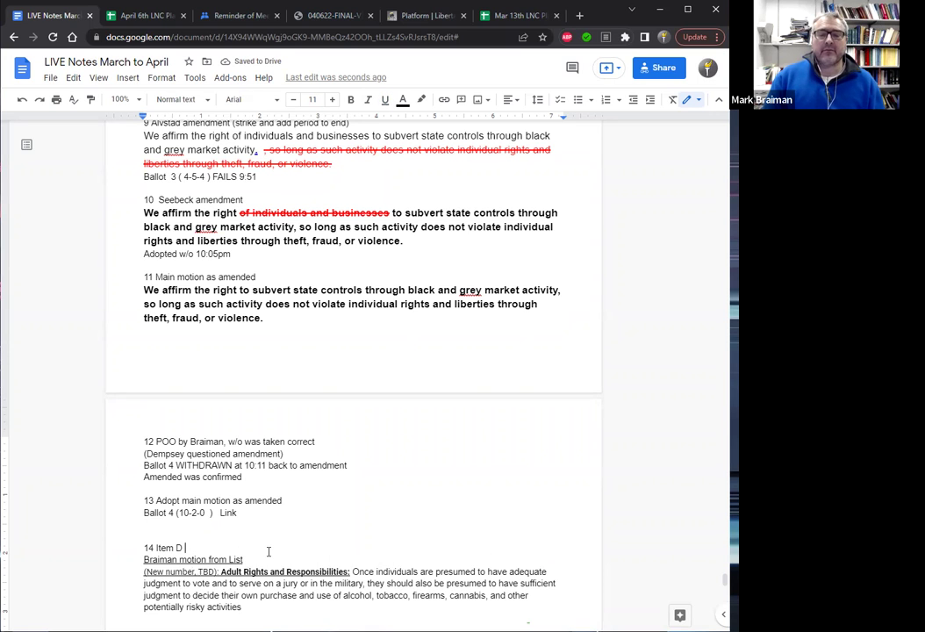
key(Down)
key(Down)
key(Down)
key(Down)
key(Down)
key(End)
key(Return)
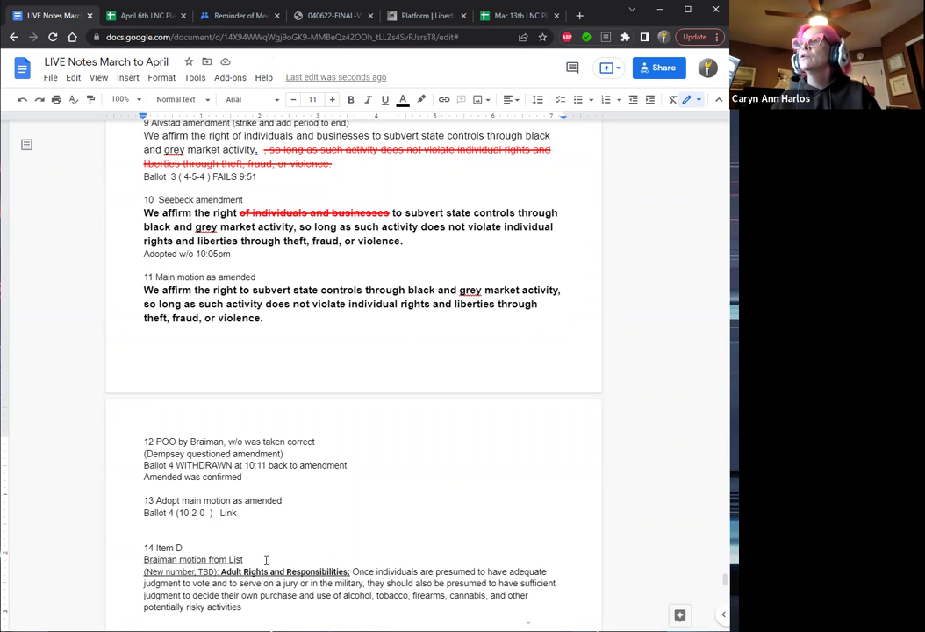
text(Propose)
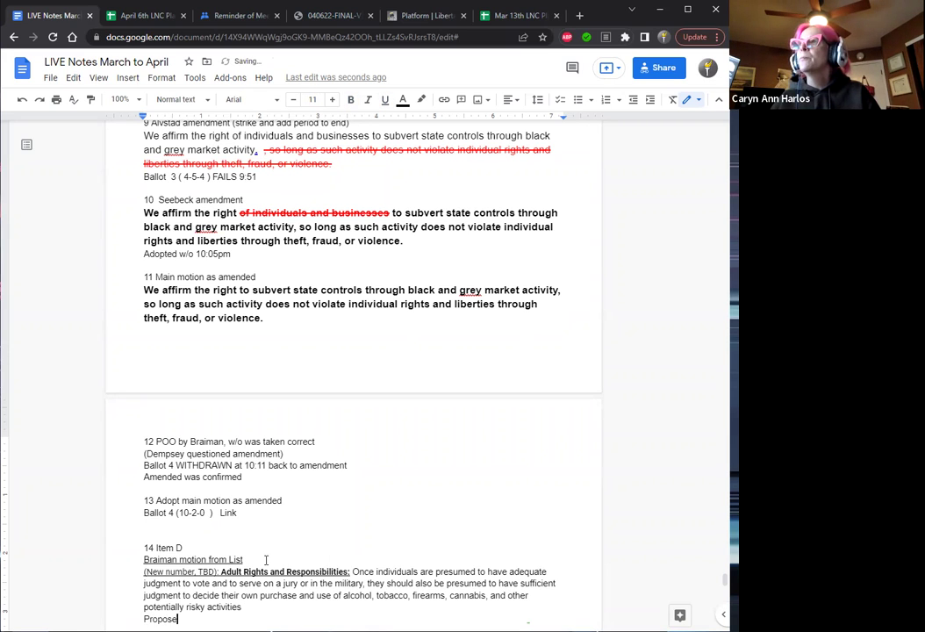
text(d w)
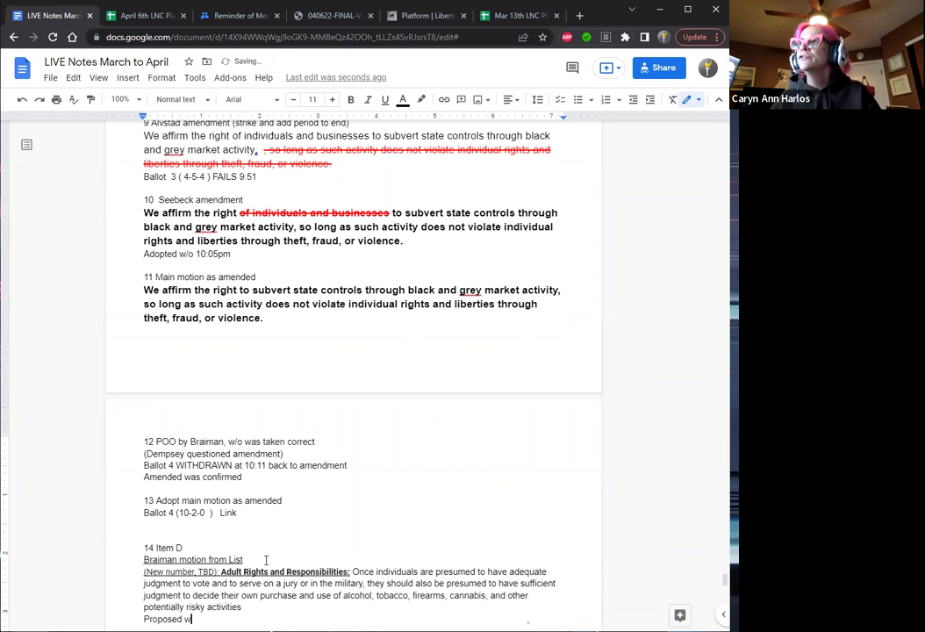
text(ould be plank )
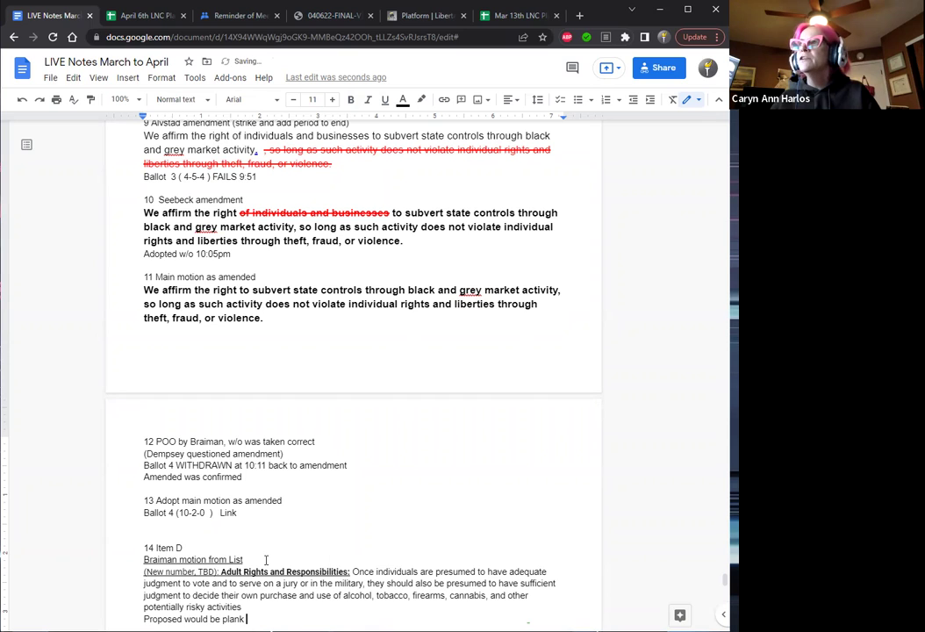
text(1.x)
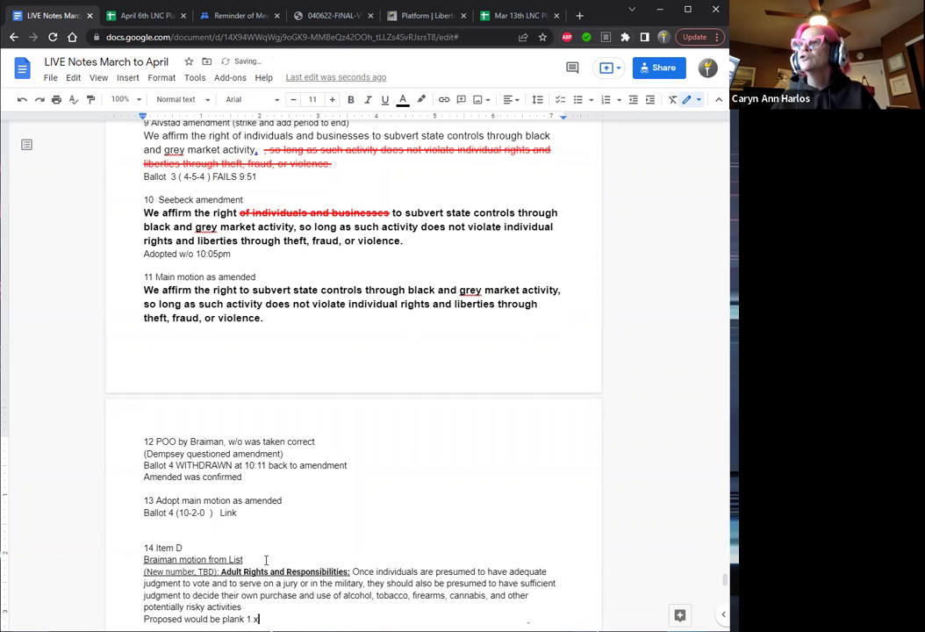
text(x)
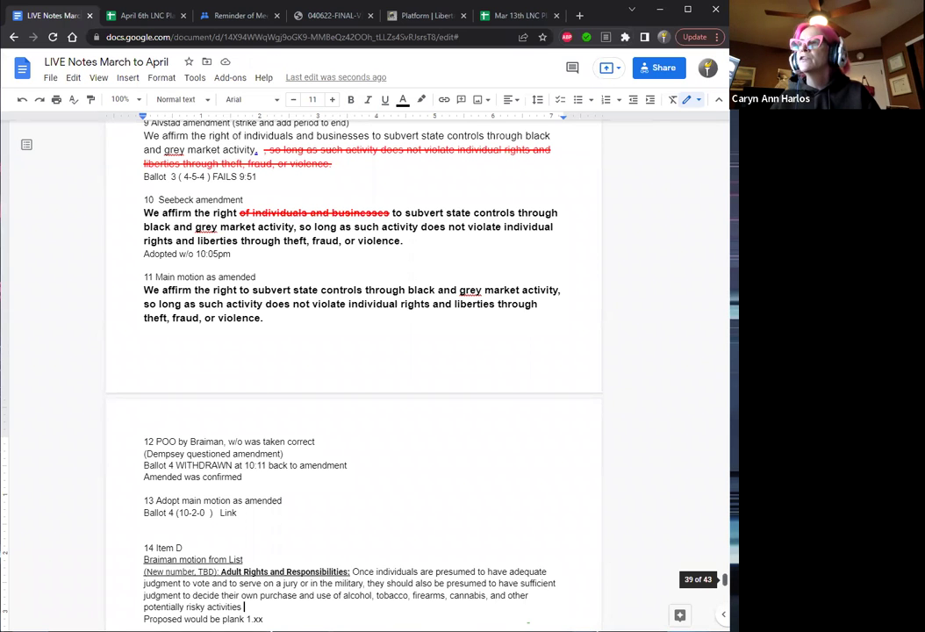
scroll(725, 580, down, 3)
scroll(726, 579, down, 3)
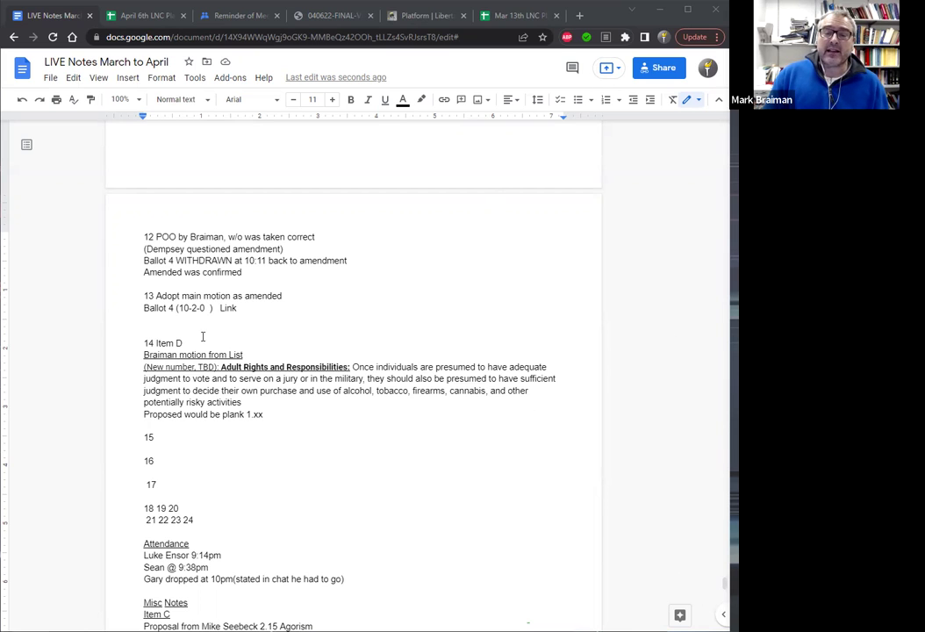
Link the word 'Link' after Ballot 4 to the pasted roll/votes spreadsheet URL.
drag(221, 309, 245, 309)
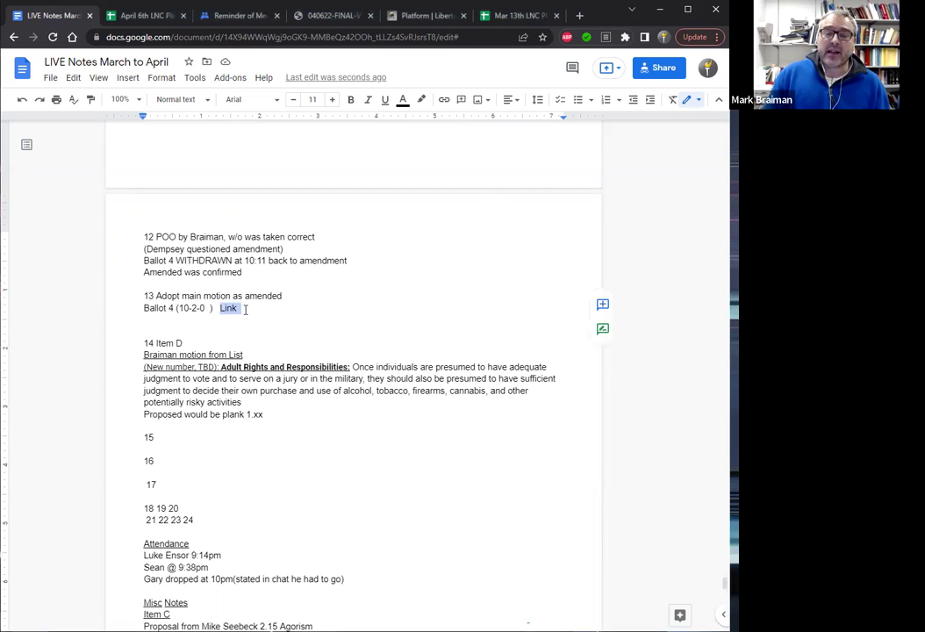
click(444, 100)
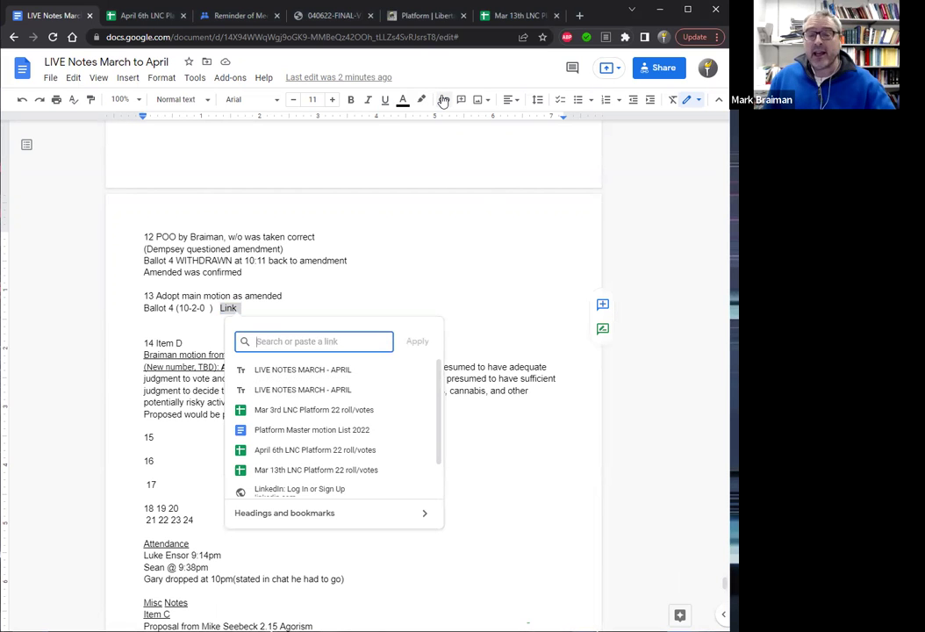
key(ctrl+v)
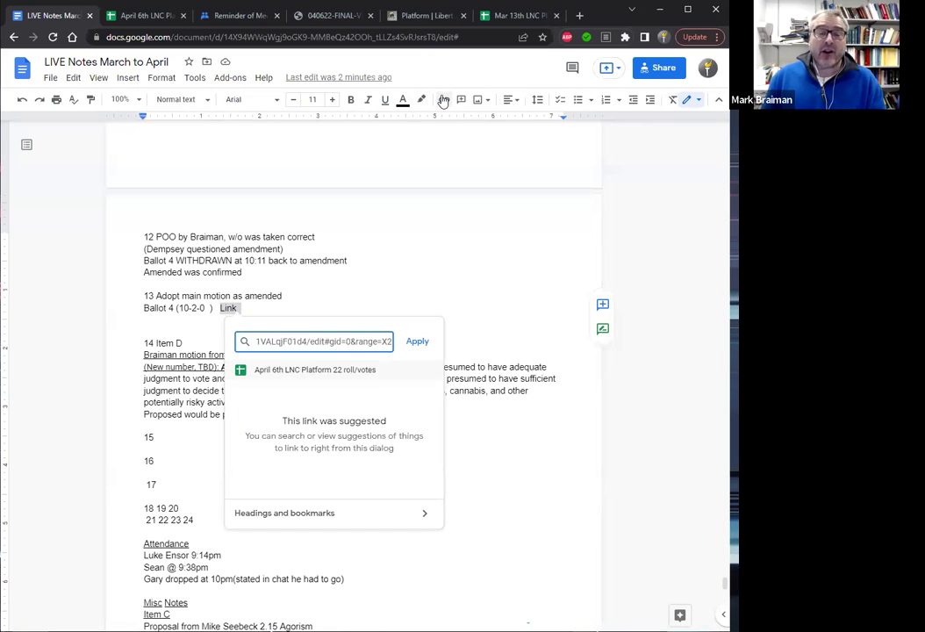
key(Return)
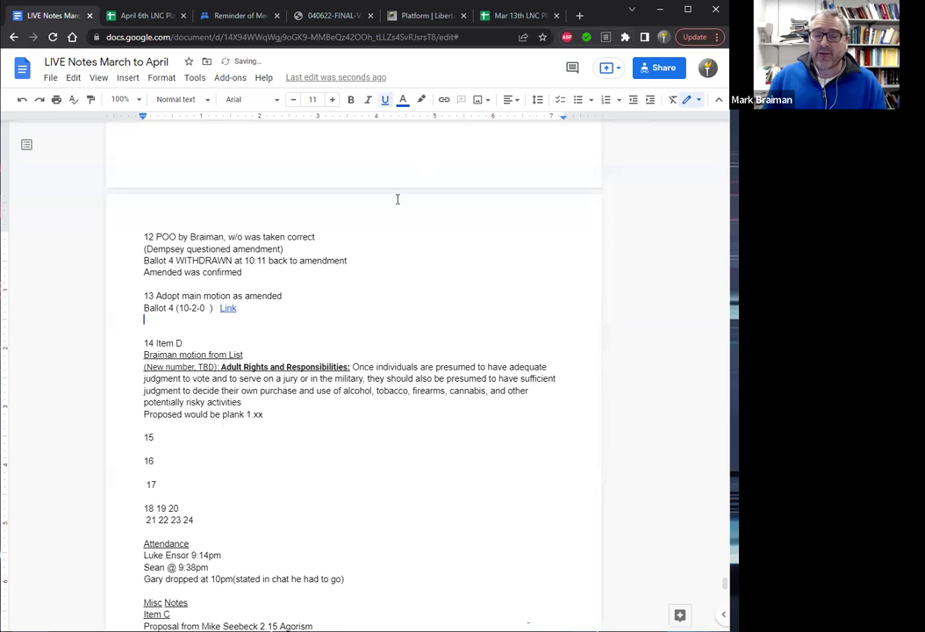
click(217, 308)
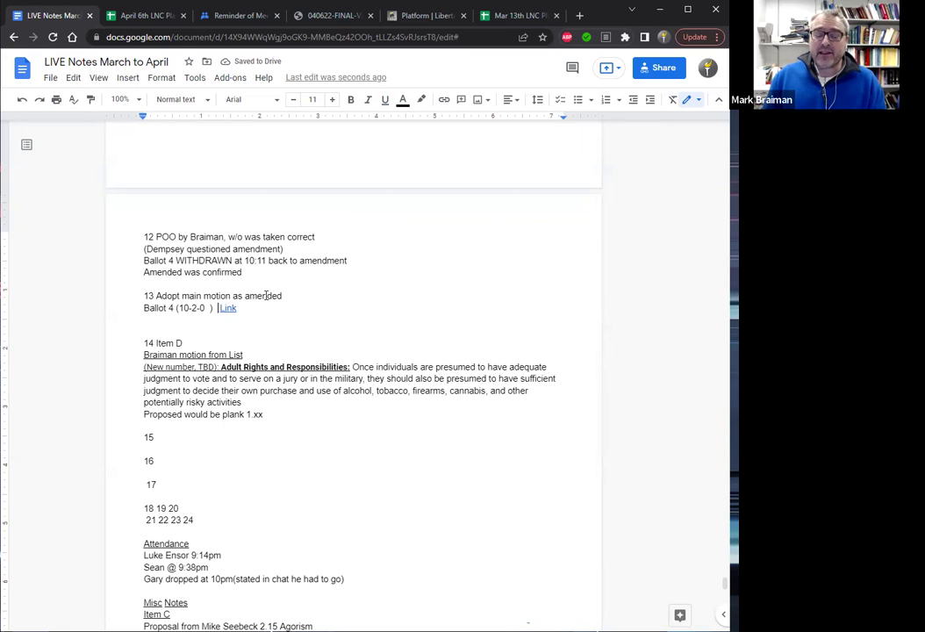
key(BackSpace)
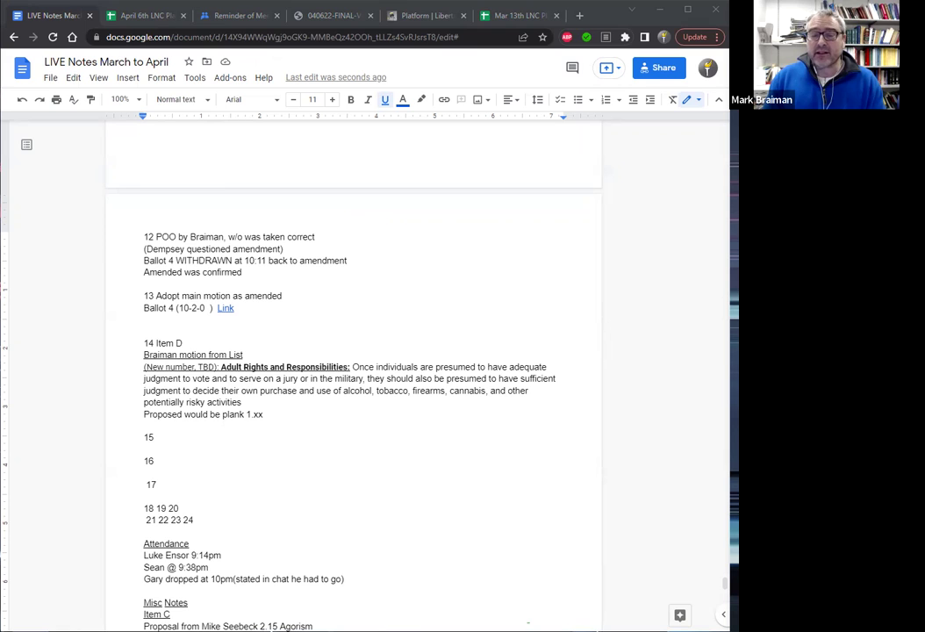
double_click(156, 320)
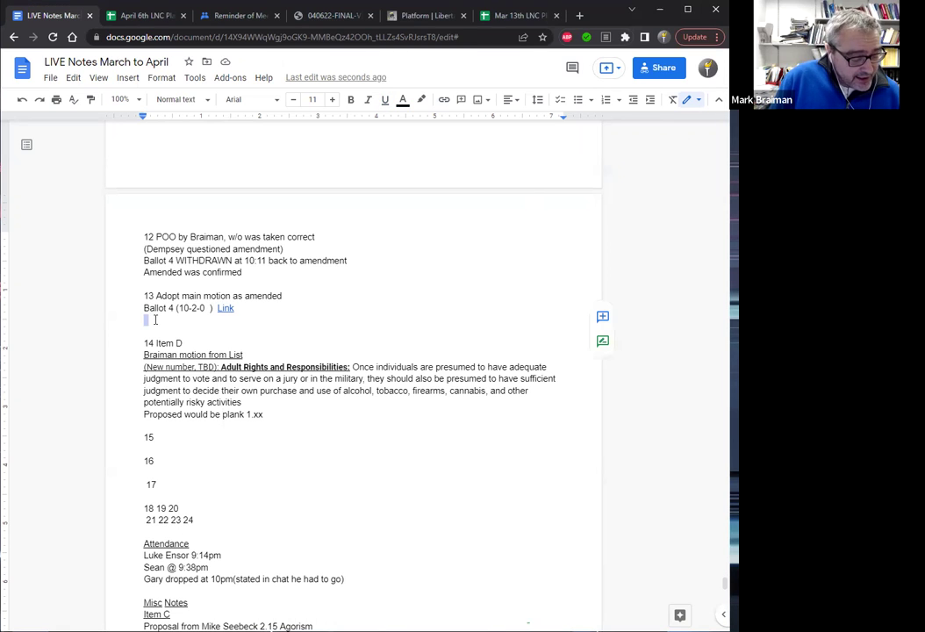
click(156, 319)
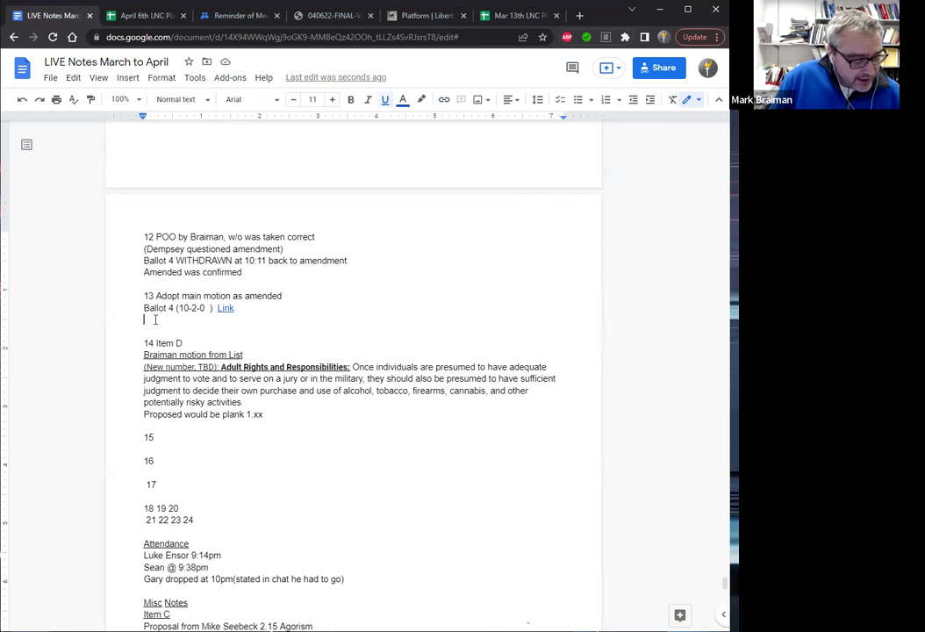
Paste the voter list under the Ballot 4 result via Edit > Paste and join the first names.
click(76, 79)
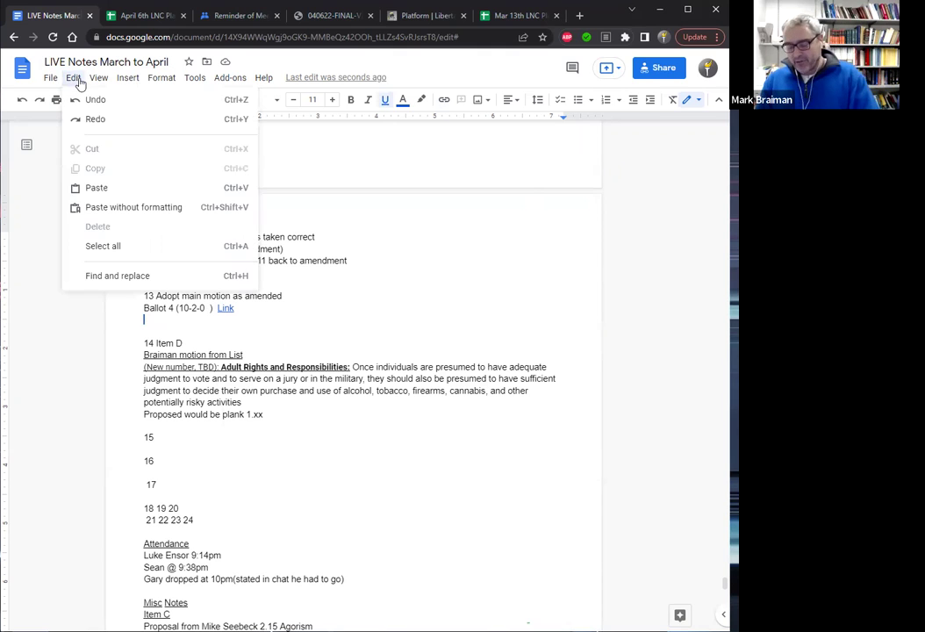
click(131, 207)
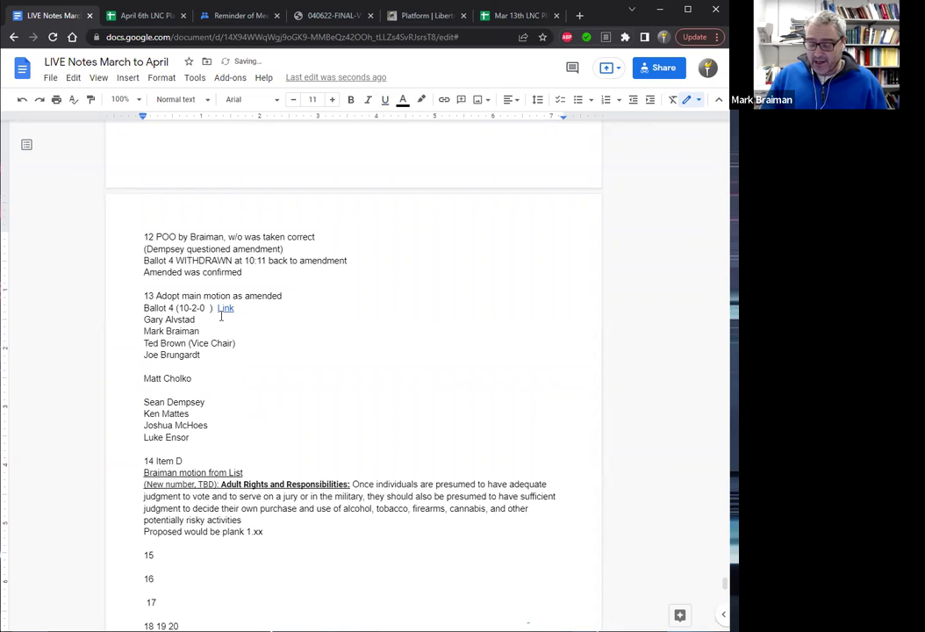
key(Delete)
key(Down)
key(Down)
key(End)
key(Delete)
key(Down)
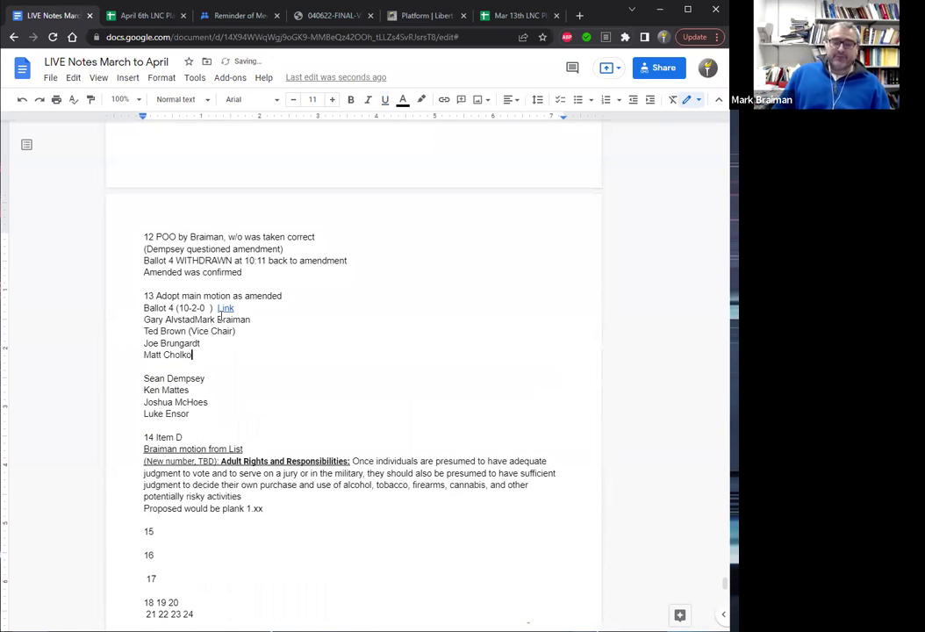
key(Delete)
key(Delete)
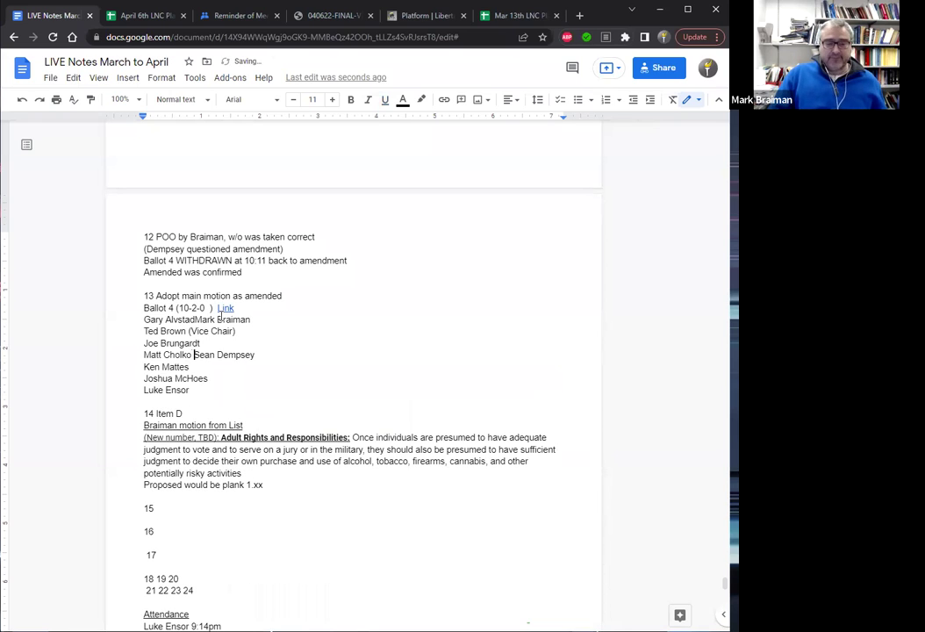
Merge the Vice Chair's and the following voter names onto the first two lines.
click(251, 320)
key(Delete)
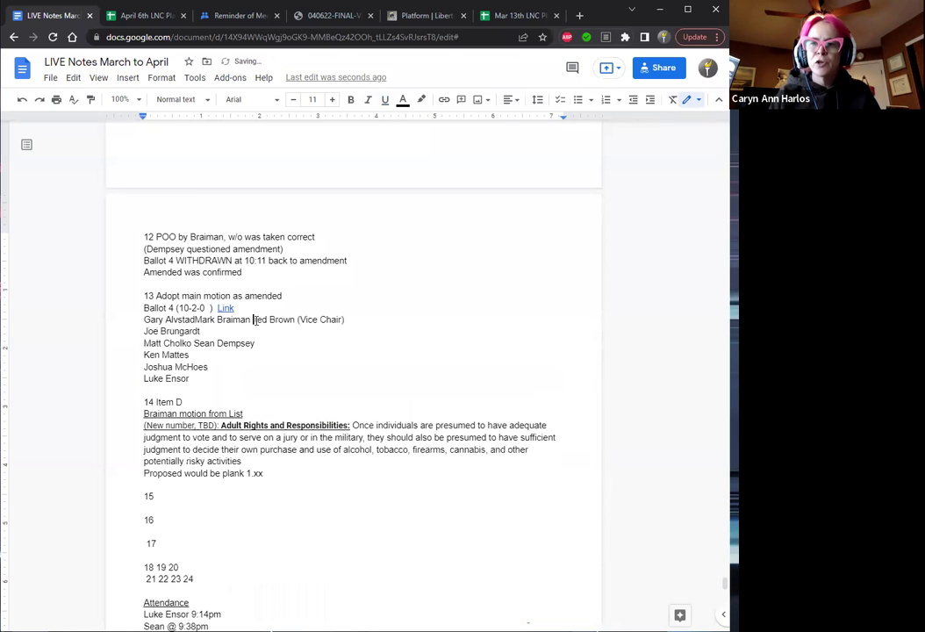
key(Down)
key(Delete)
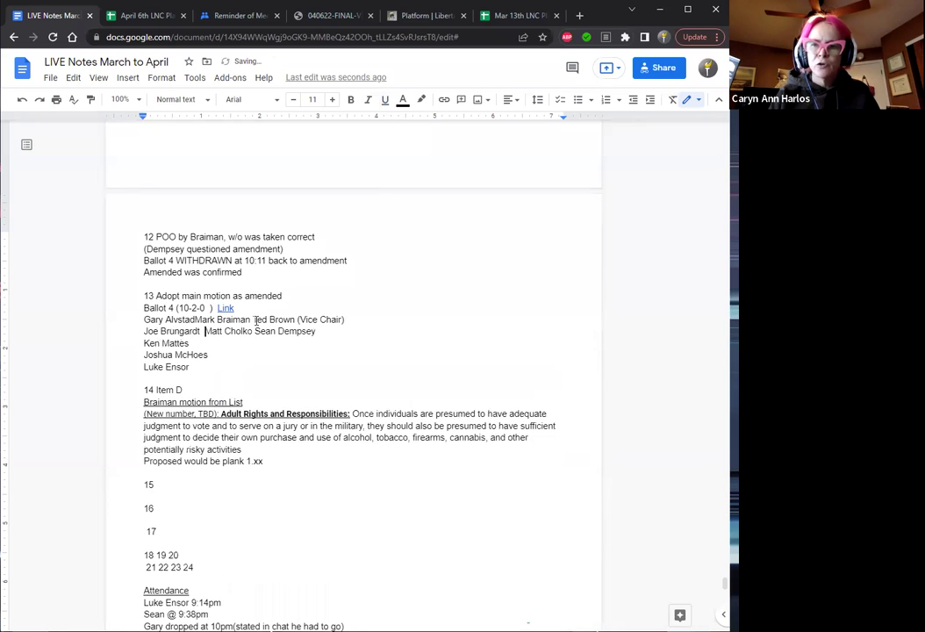
click(200, 344)
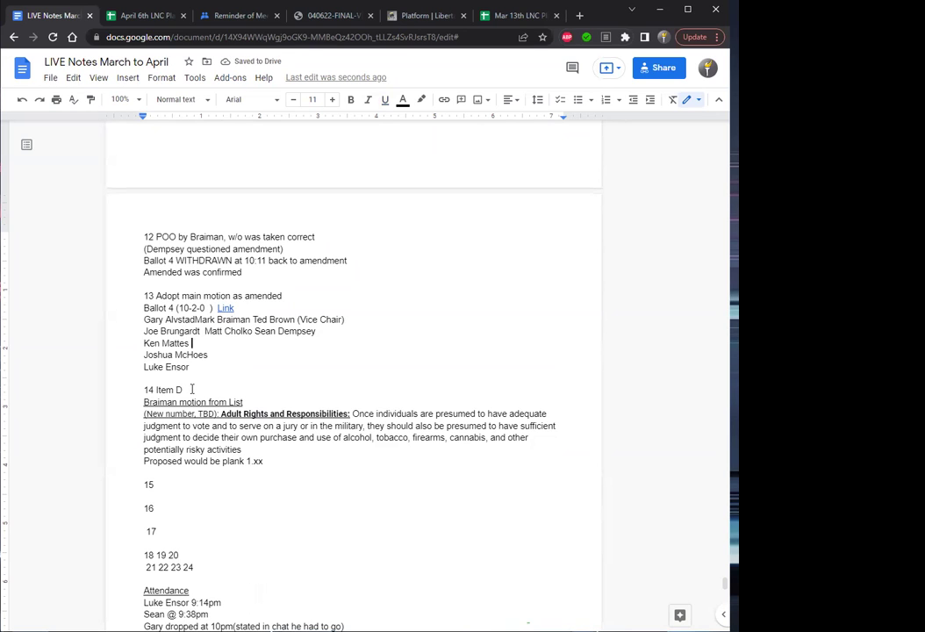
click(425, 17)
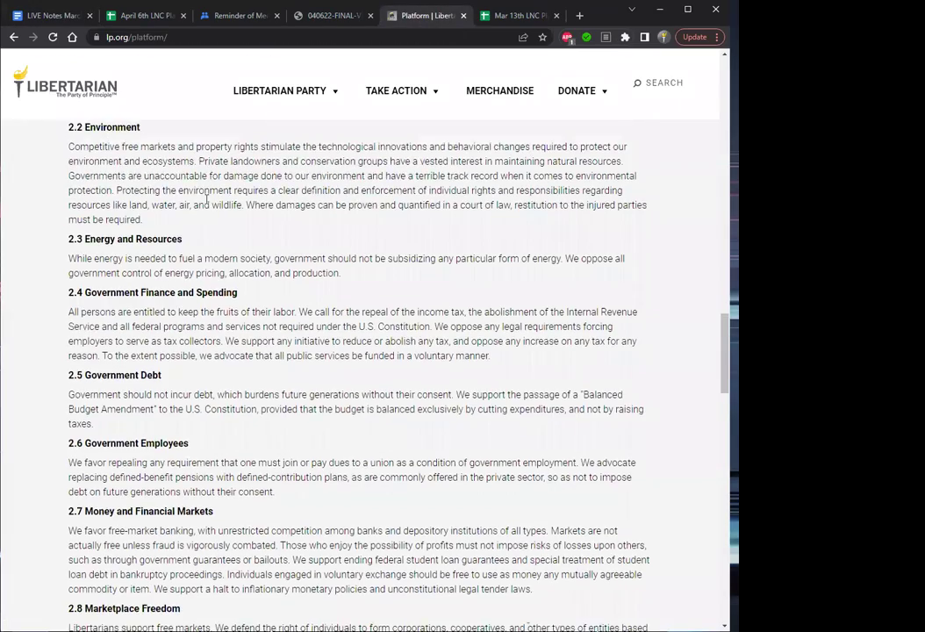
scroll(207, 201, up, 9)
scroll(207, 199, up, 6)
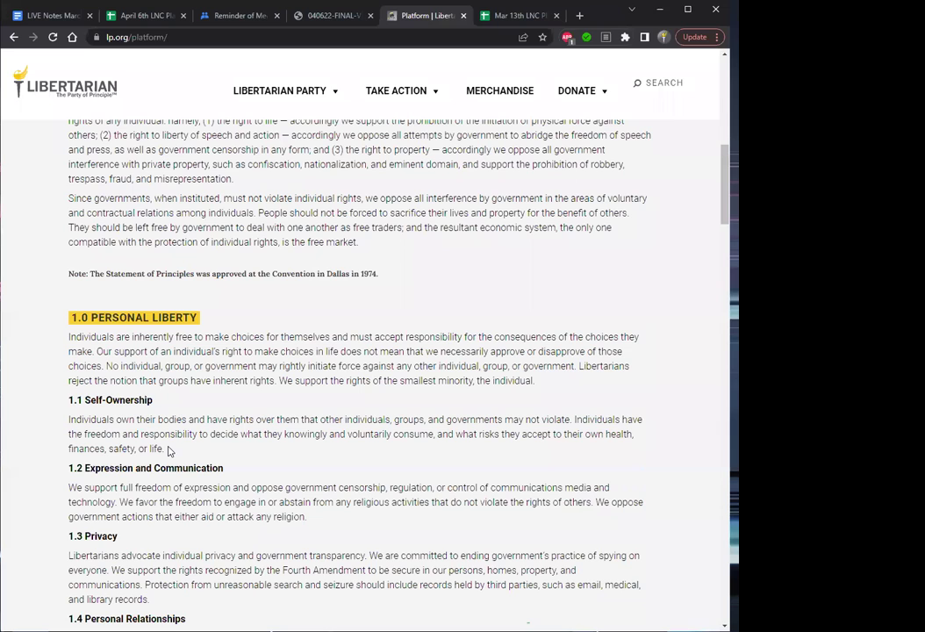
drag(170, 451, 66, 420)
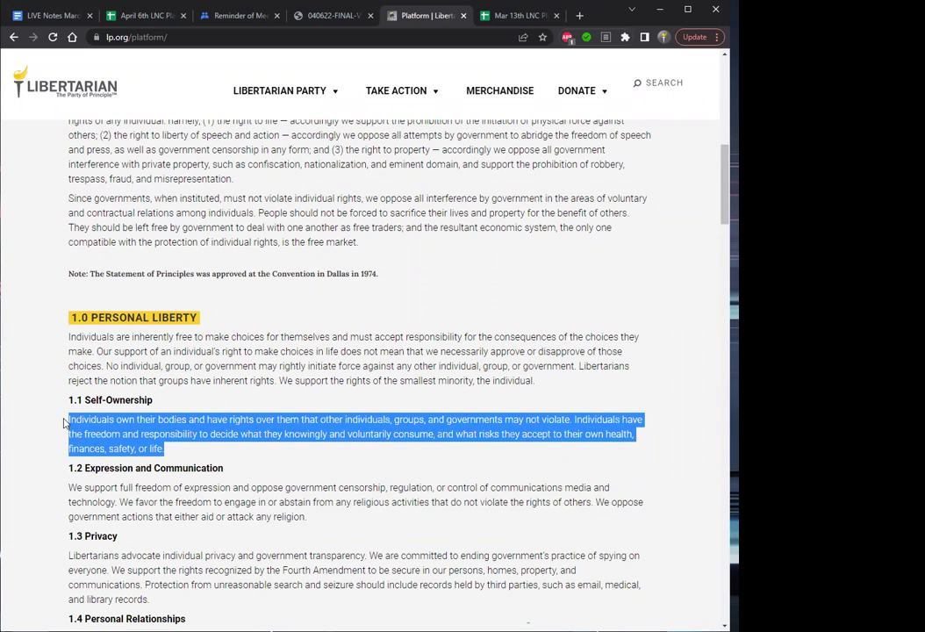
click(188, 448)
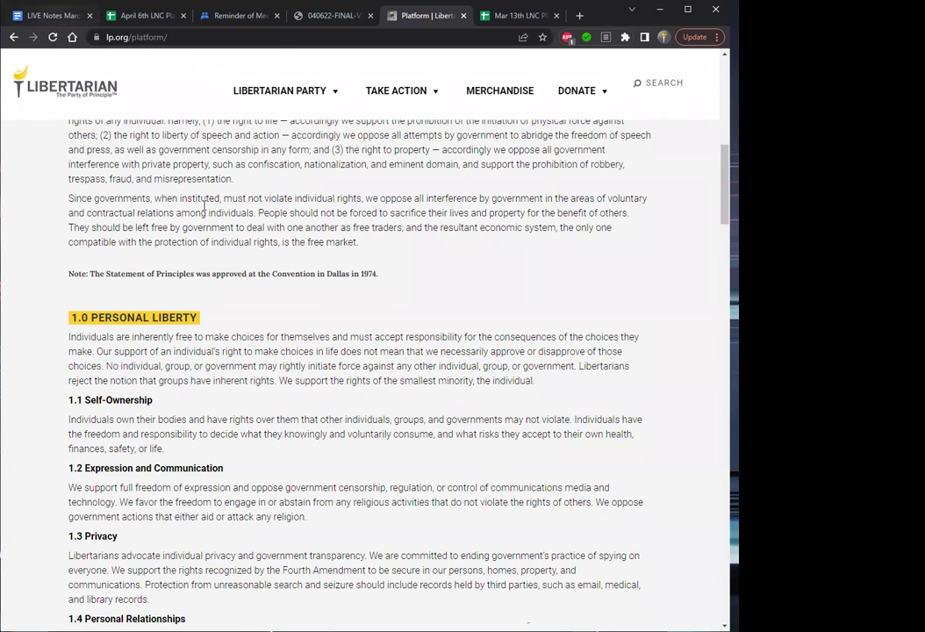
click(48, 15)
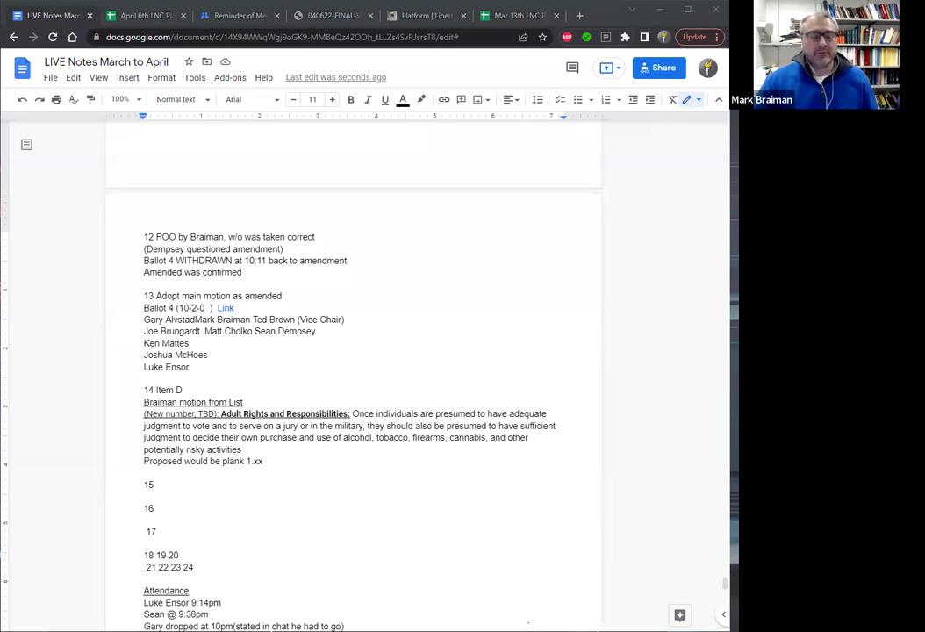
Remove the leading space before 17 and delete the '(Vice Chair)' label from the Ballot 4 voters.
click(149, 527)
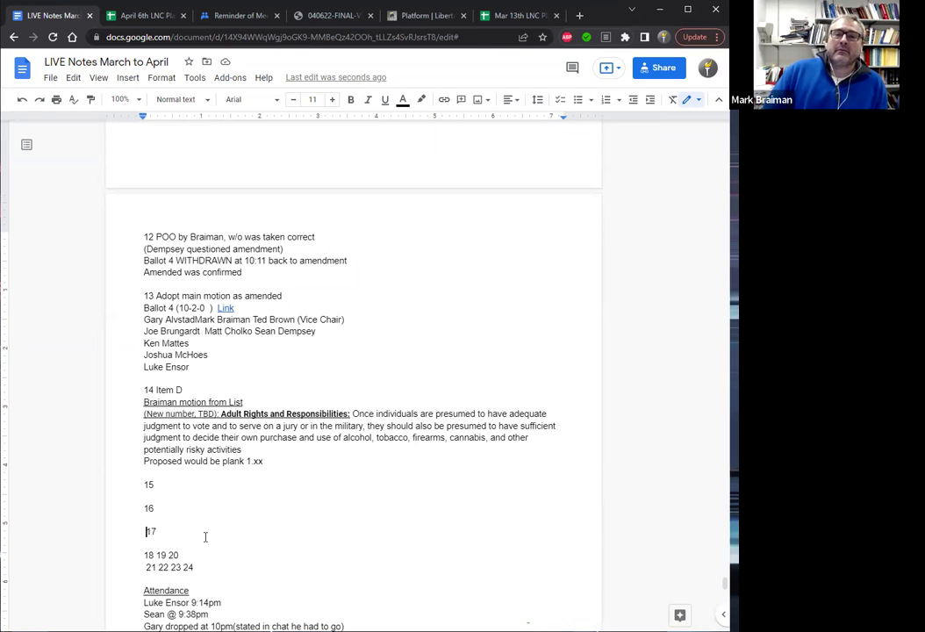
key(Right)
key(Left)
key(Delete)
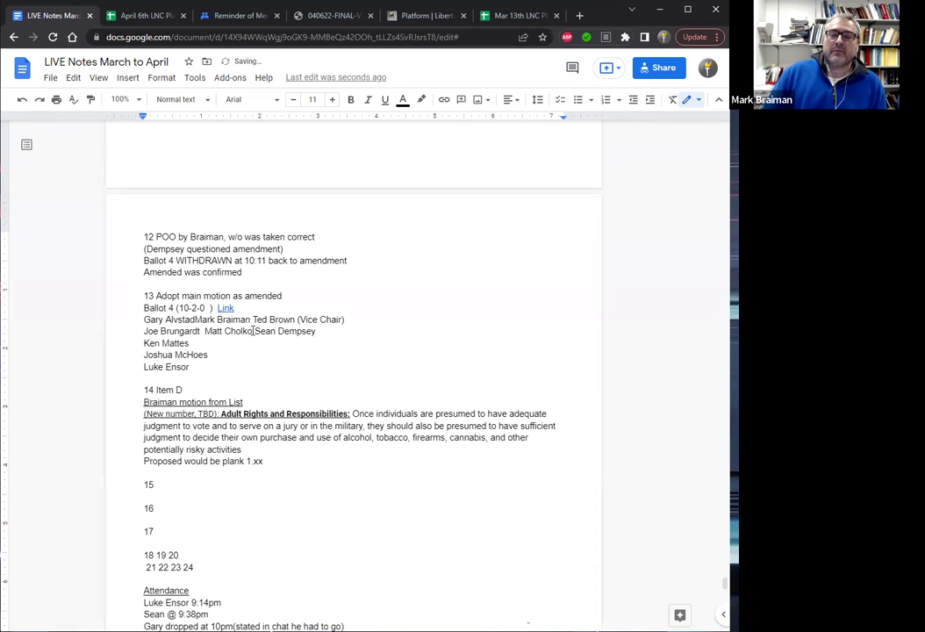
click(344, 320)
key(BackSpace)
key(BackSpace)
key(BackSpace)
key(BackSpace)
key(BackSpace)
key(BackSpace)
key(BackSpace)
key(BackSpace)
key(BackSpace)
key(BackSpace)
key(BackSpace)
key(BackSpace)
key(BackSpace)
Join the Ballot 4 voter name lines into one comma-separated line.
text(,)
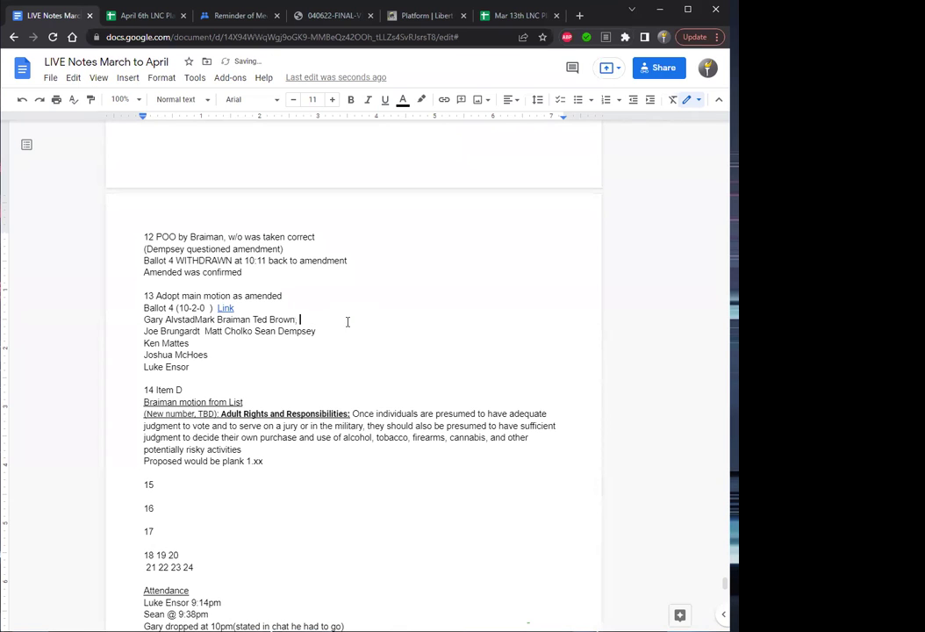
key(Delete)
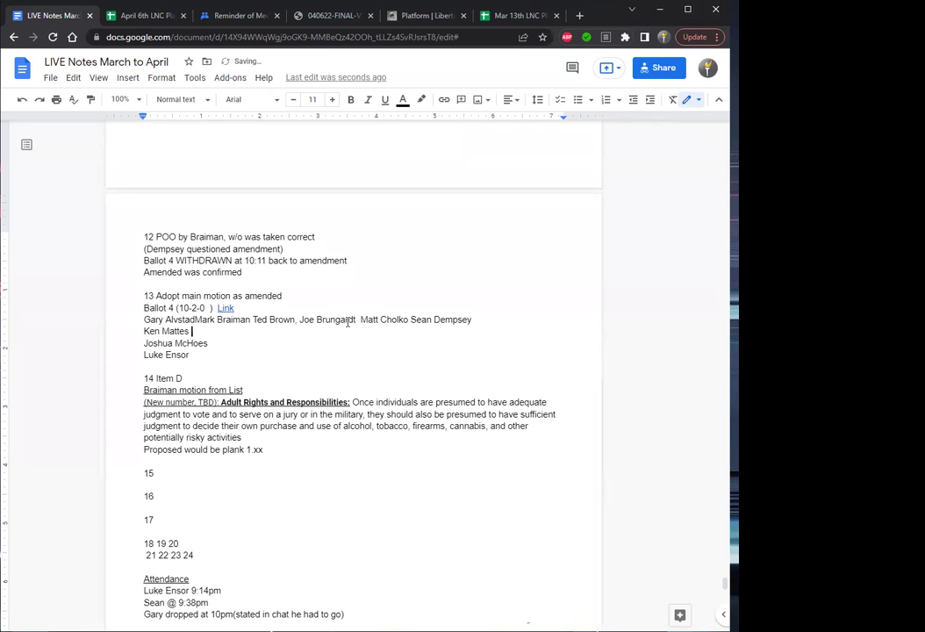
text(,)
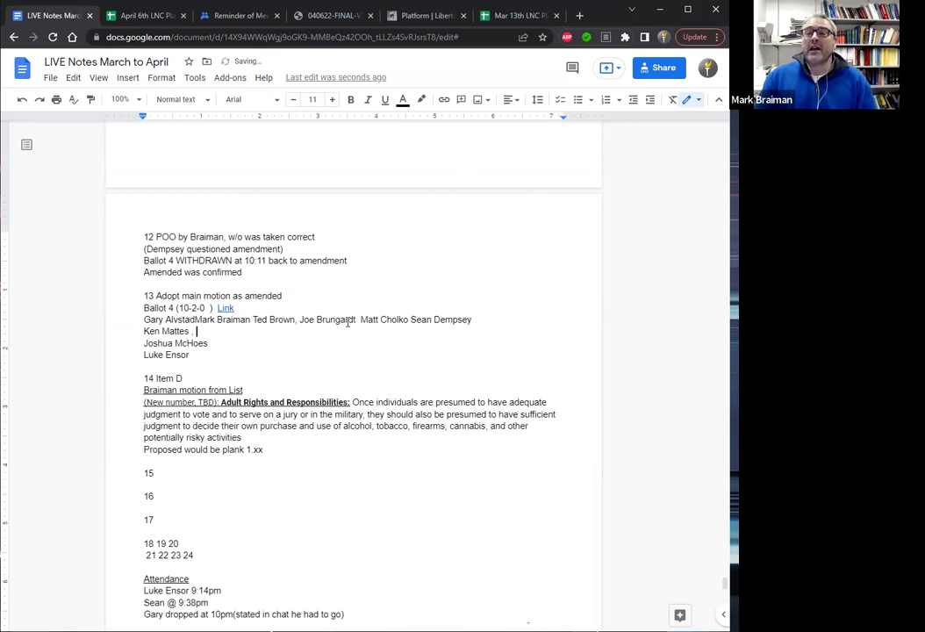
key(Delete)
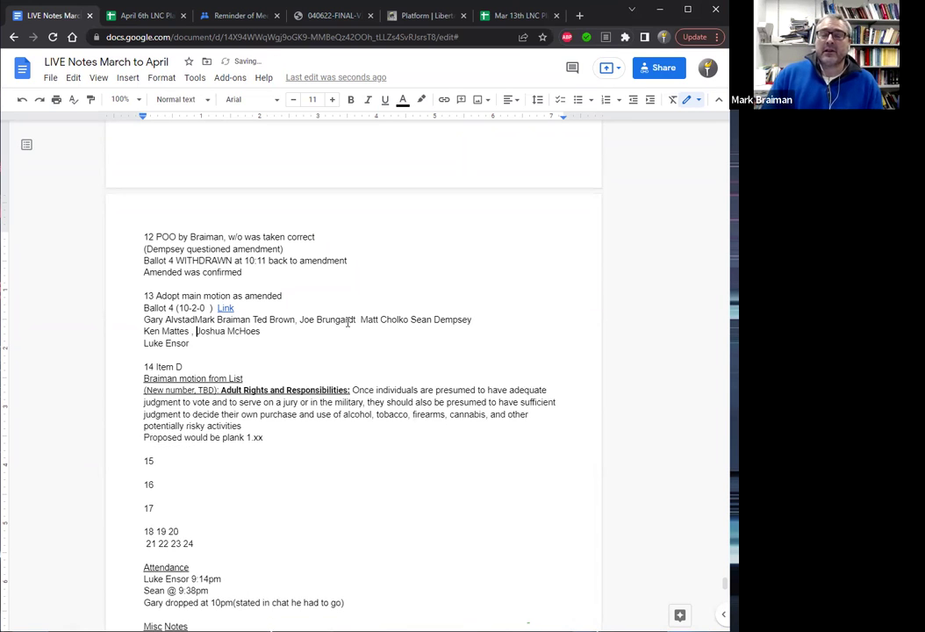
key(End)
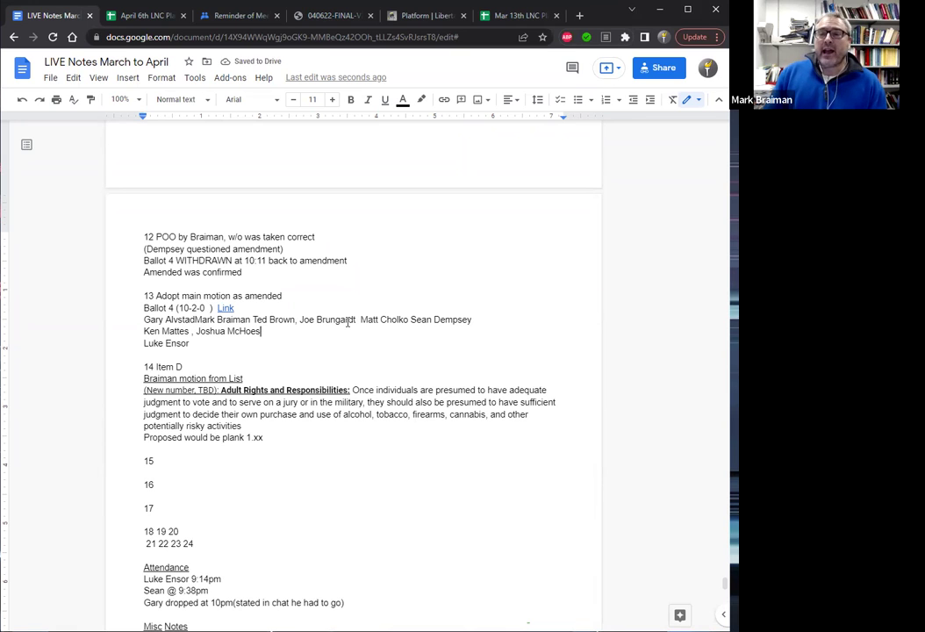
text(,)
key(Delete)
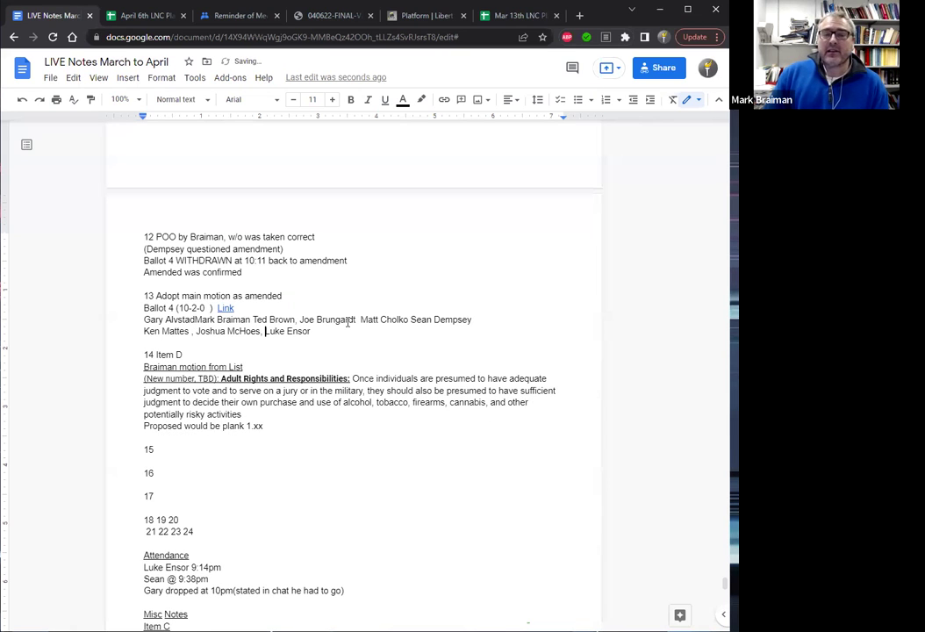
click(361, 319)
text(,)
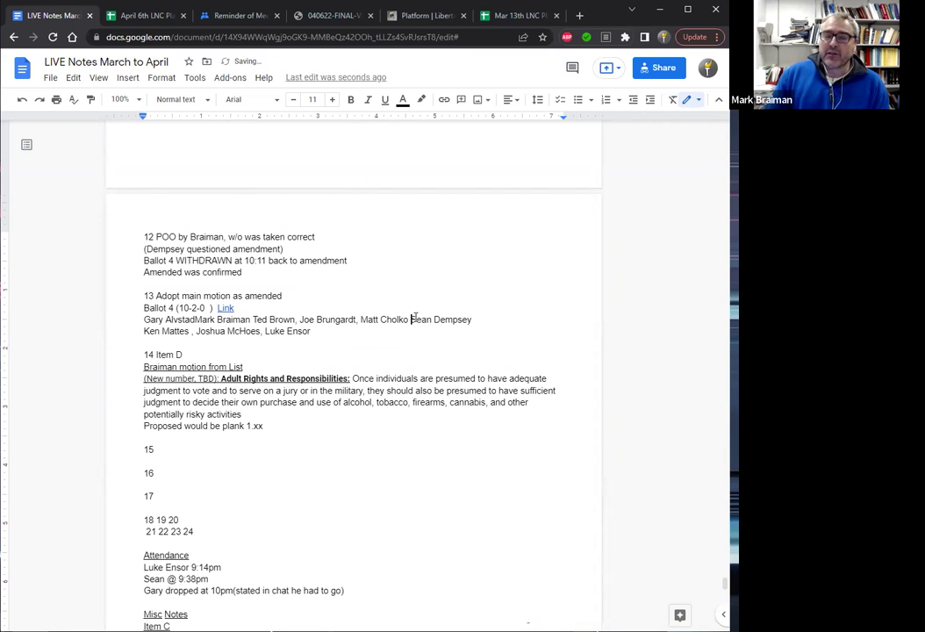
text(,)
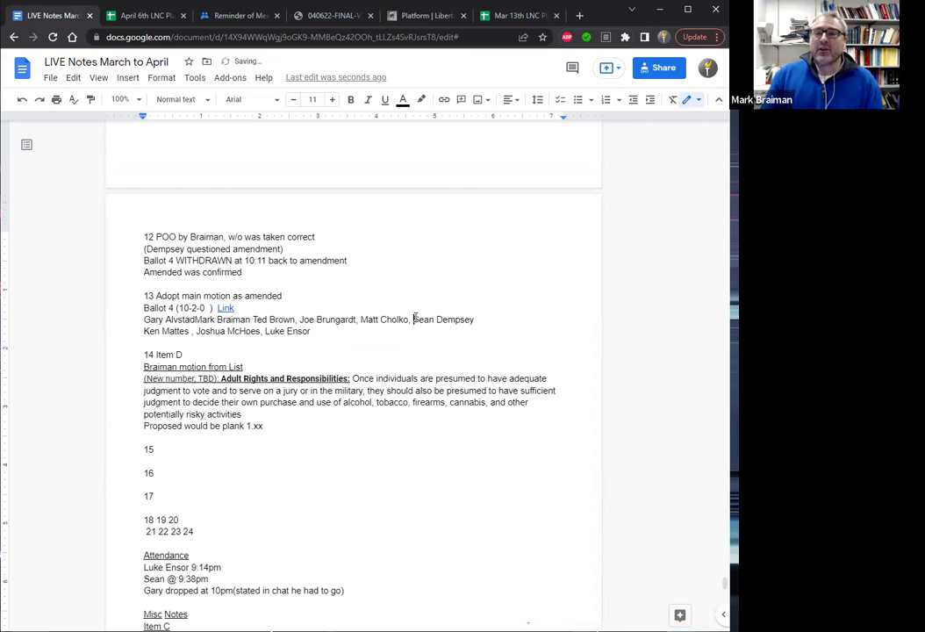
key(End)
text(,)
key(Delete)
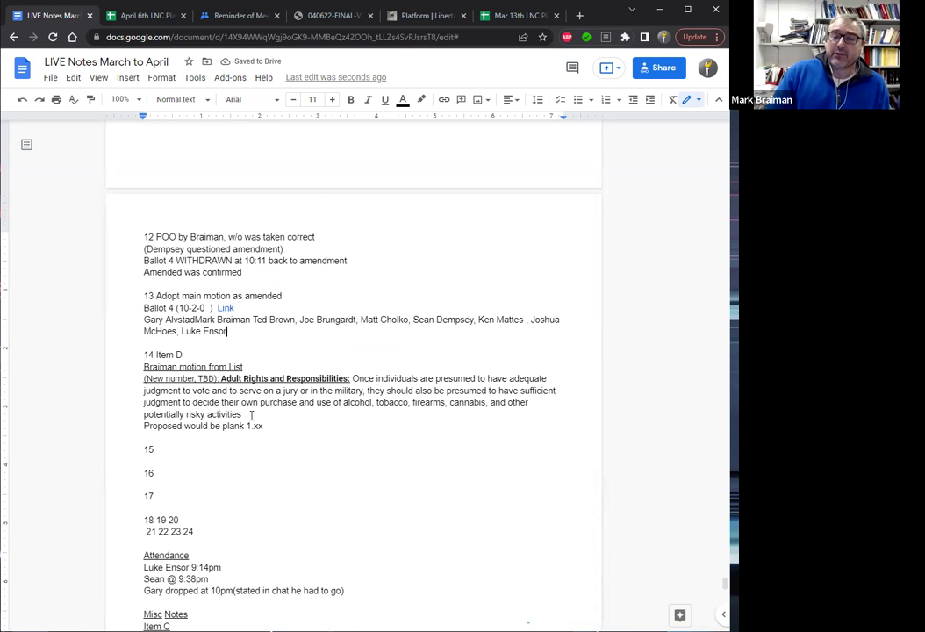
Enlarge the proposed plank wording to font size 13.
drag(244, 414, 351, 378)
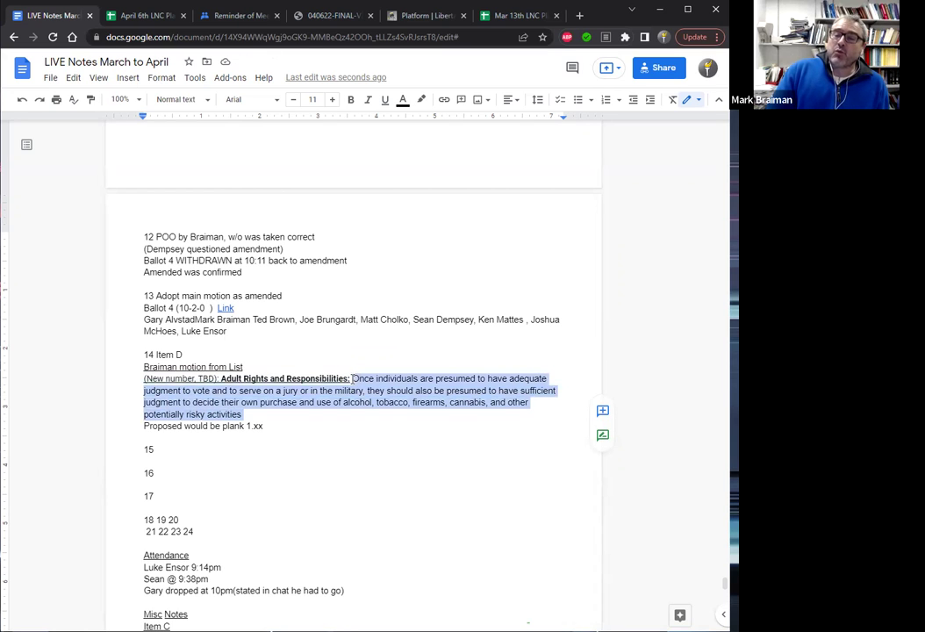
click(331, 100)
click(331, 100)
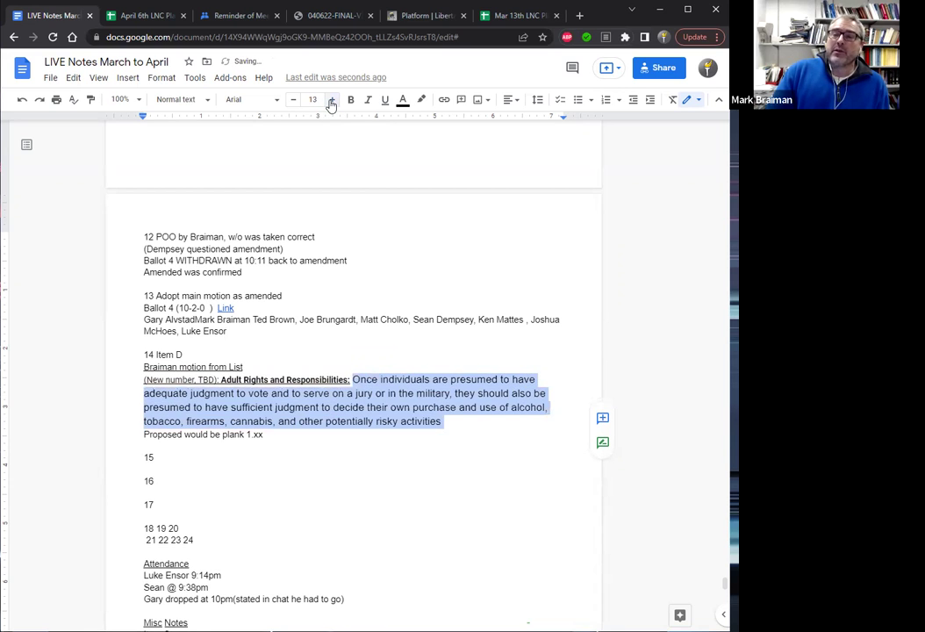
Move the plank text onto its own line below the heading and end it with a period.
key(Up)
key(Up)
key(Left)
key(Left)
key(Left)
key(Left)
key(Left)
key(Left)
key(Left)
key(Left)
key(Left)
key(Left)
key(Left)
key(Left)
key(Left)
key(Left)
key(Left)
key(Left)
key(Left)
key(Left)
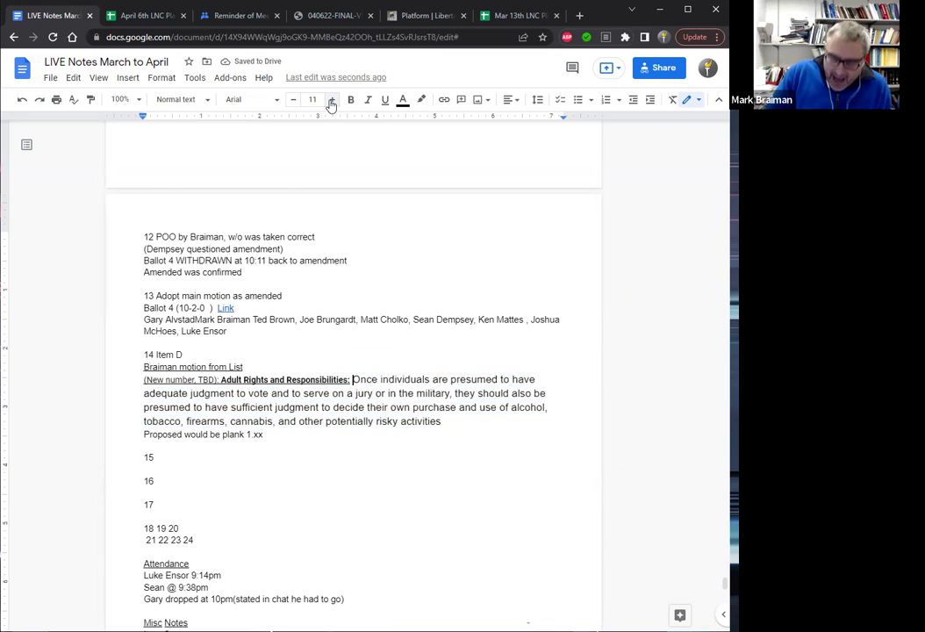
key(Return)
key(Down)
key(Down)
key(Down)
key(End)
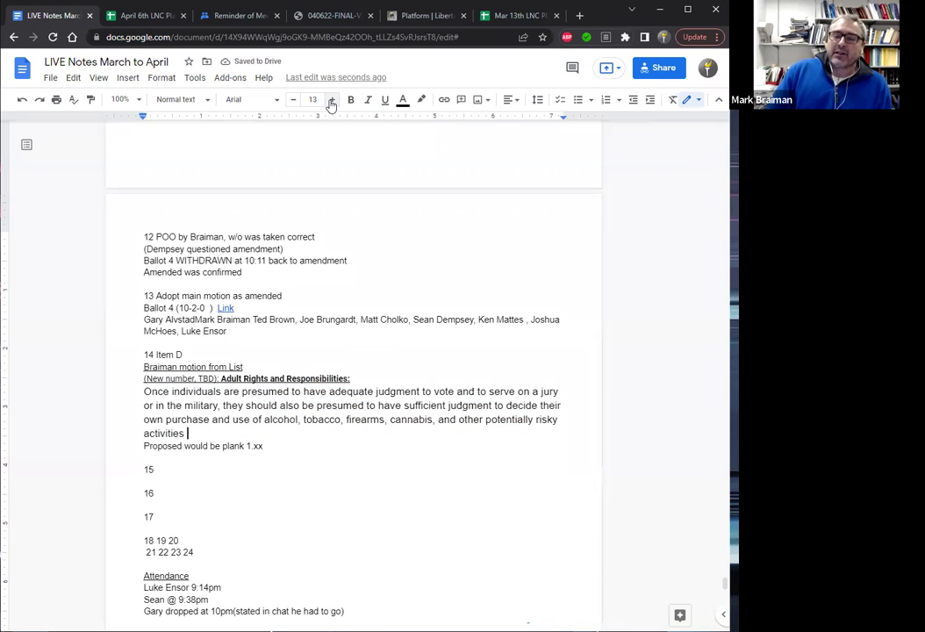
text(.)
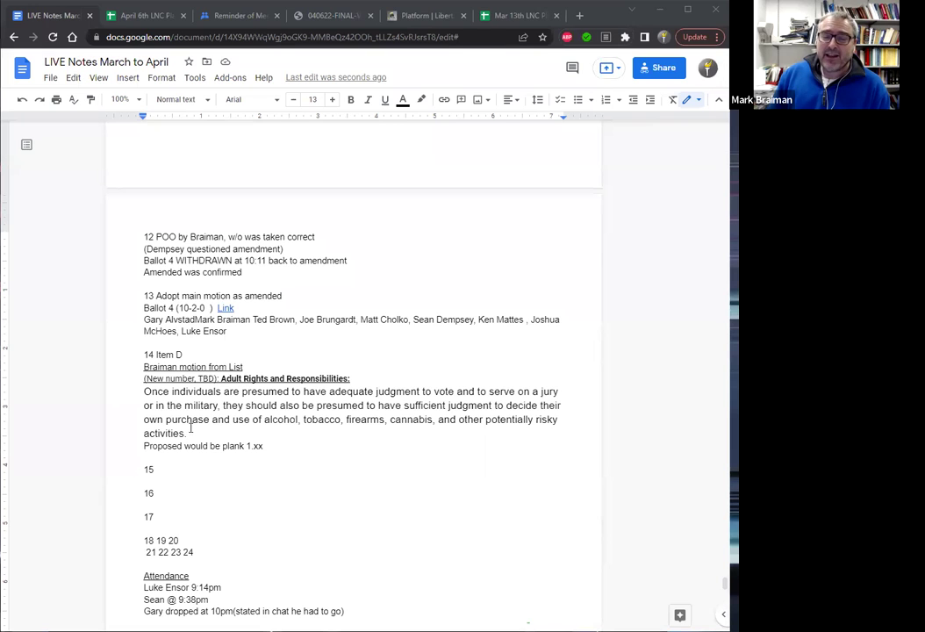
click(156, 469)
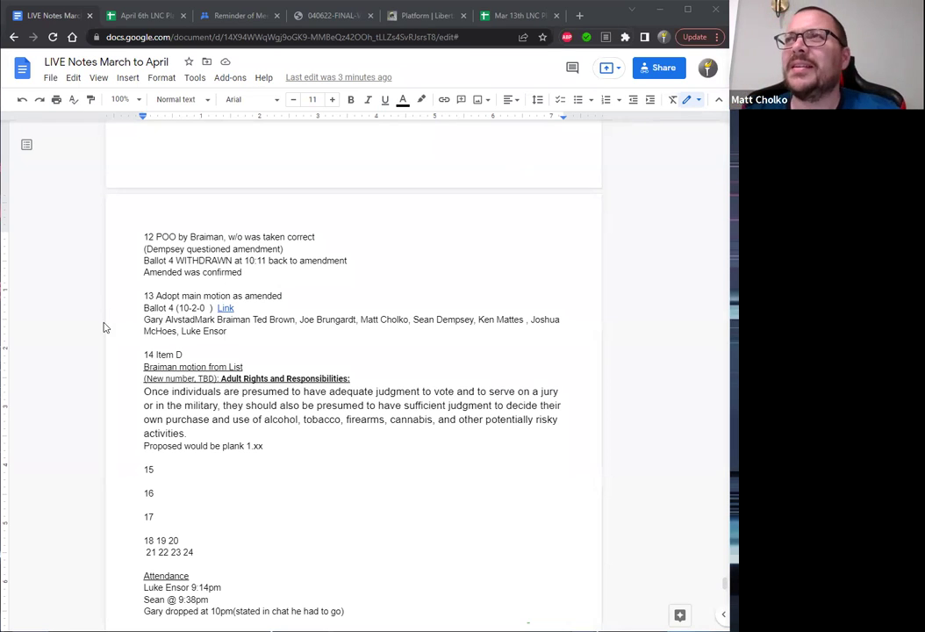
Prefix the Ballot 4 voter list with a quoted "Yay" label.
click(143, 320)
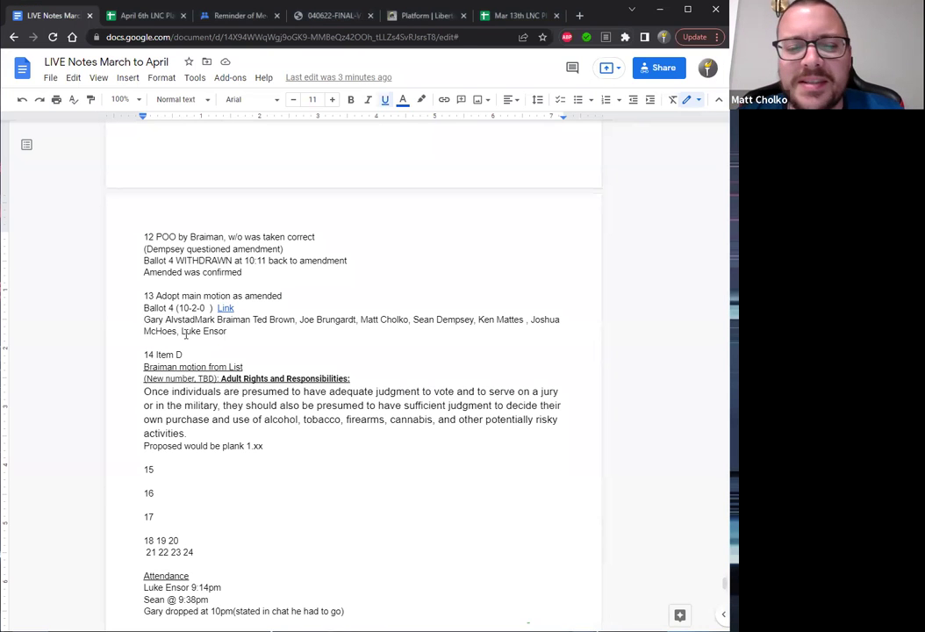
text(Yay)
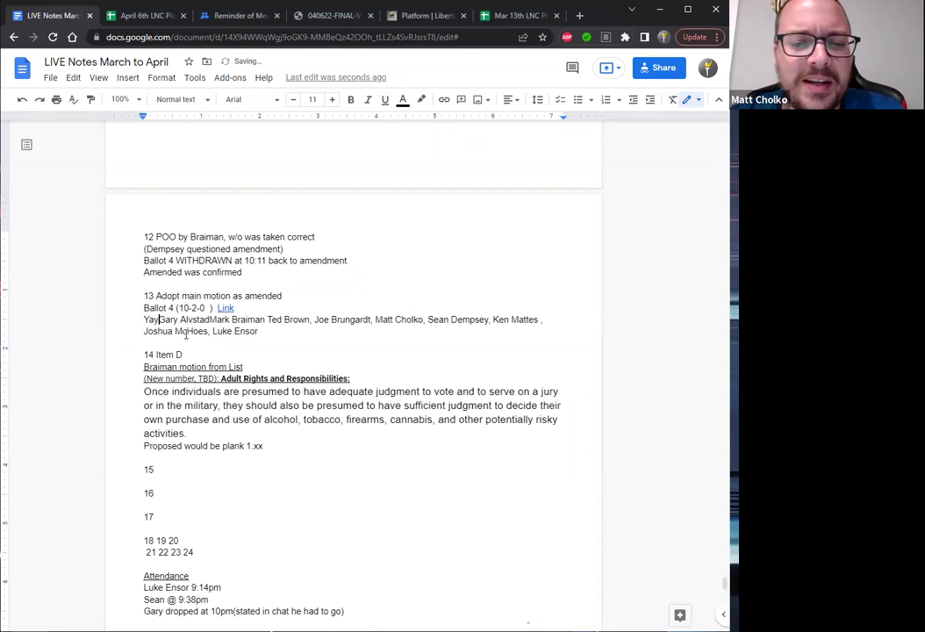
text(:)
key(Home)
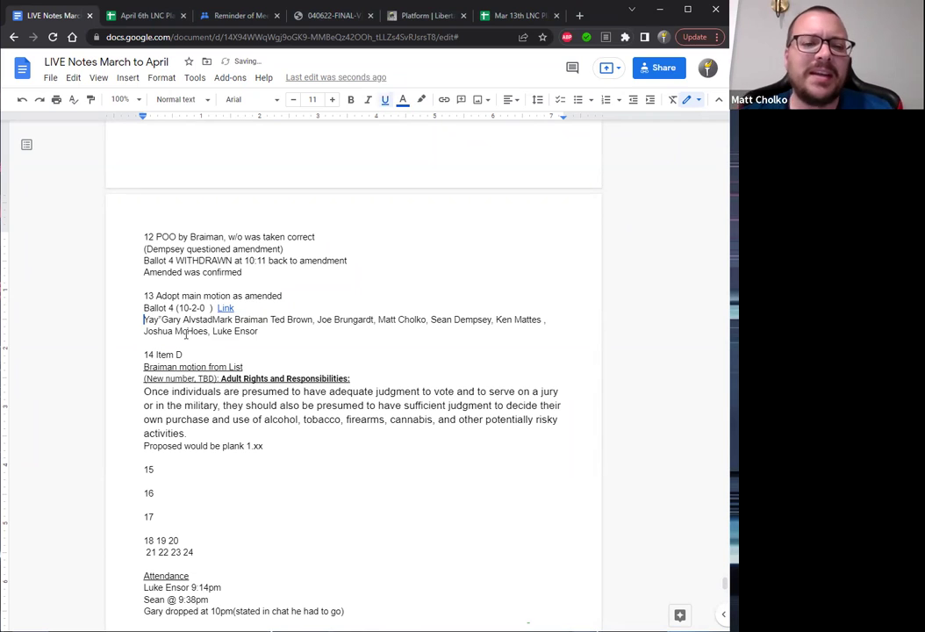
text(")
key(Right)
key(Right)
key(Right)
key(Right)
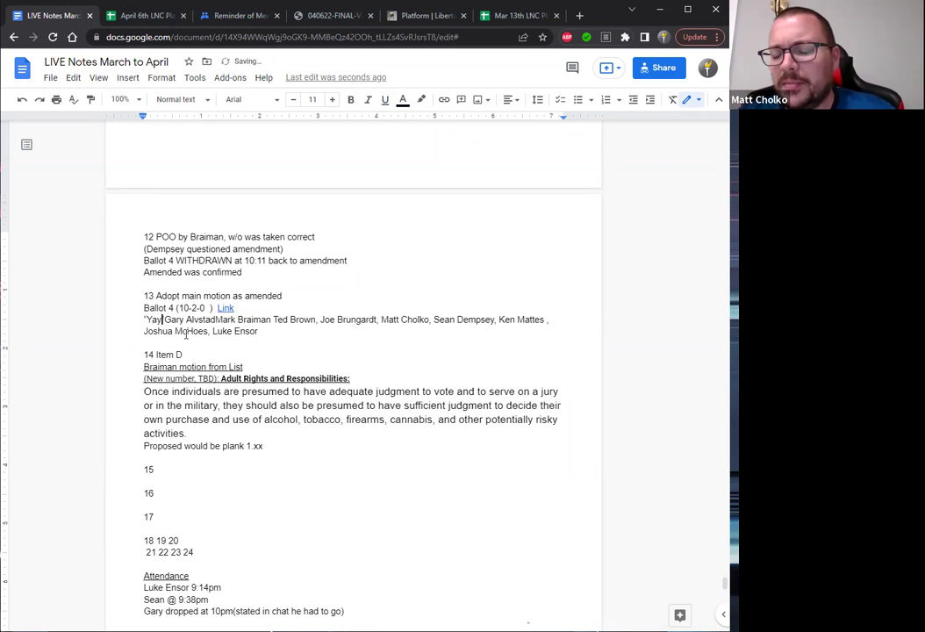
Add a quoted "Nay" label on the empty line below the voter list.
key(Down)
key(Down)
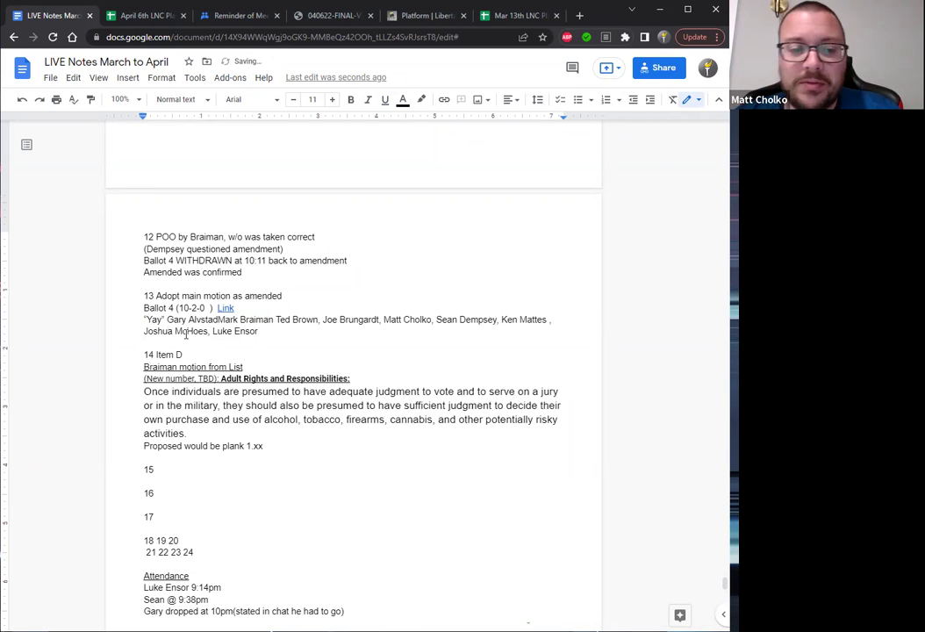
text(Nay )
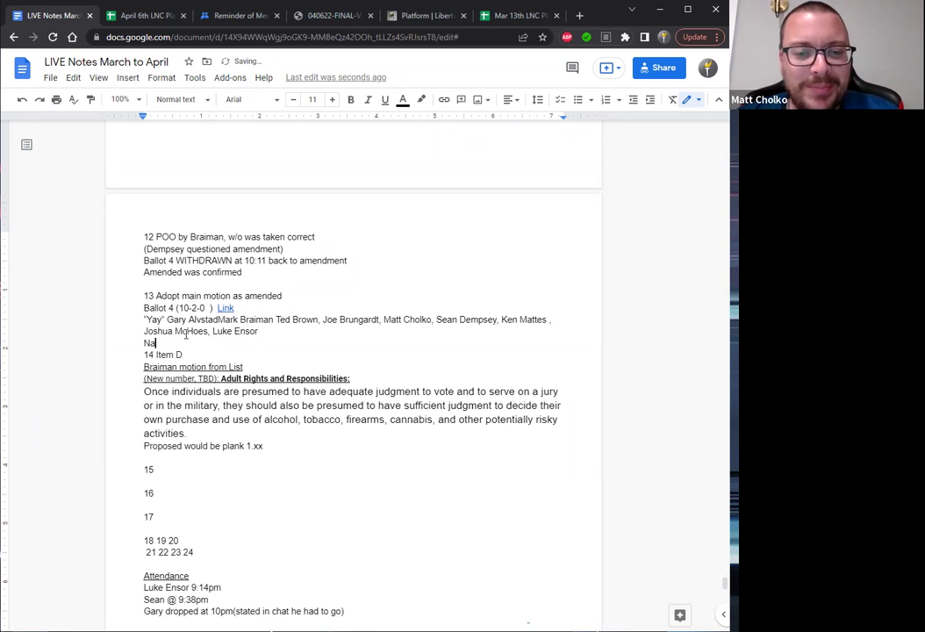
text(")
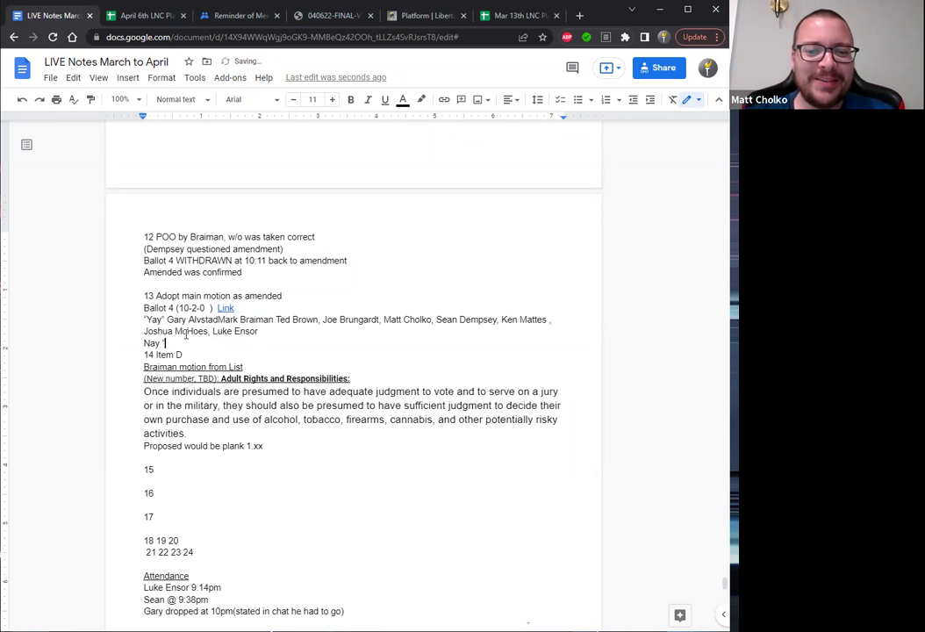
key(BackSpace)
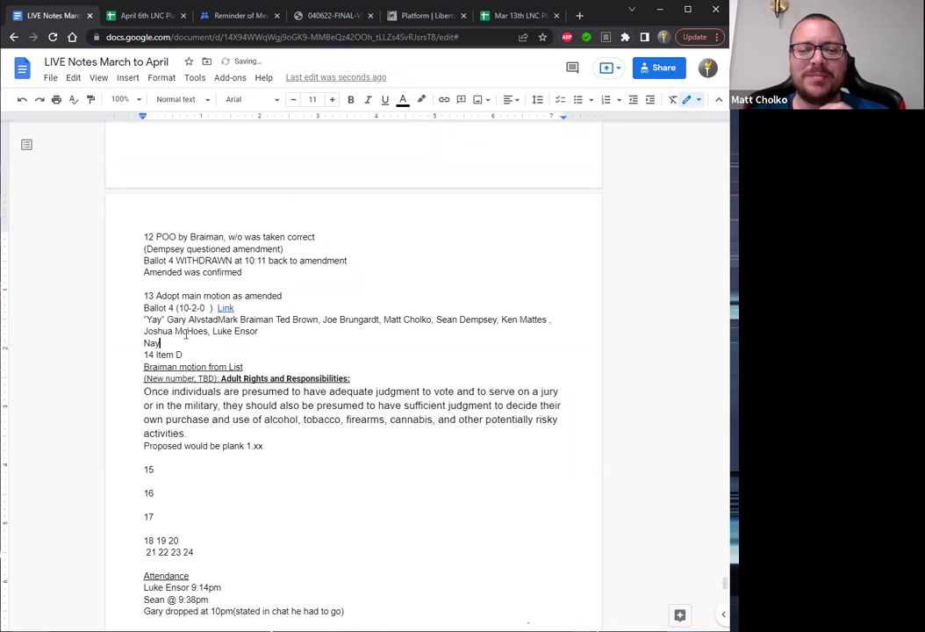
text(")
key(Home)
text(")
key(Right)
key(Right)
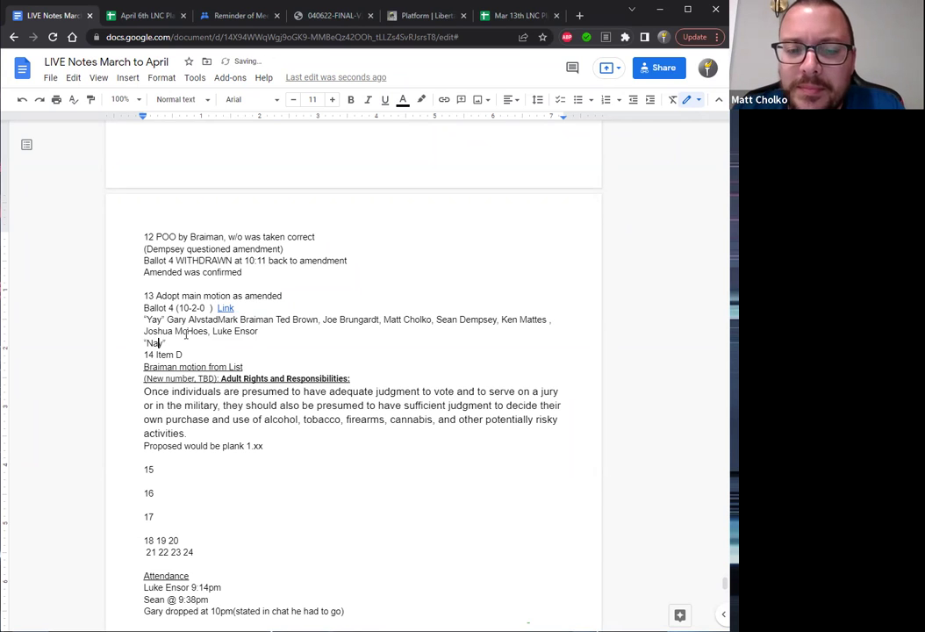
key(Right)
key(Right)
List the two dissenting members' names after the Nay label.
key(Return)
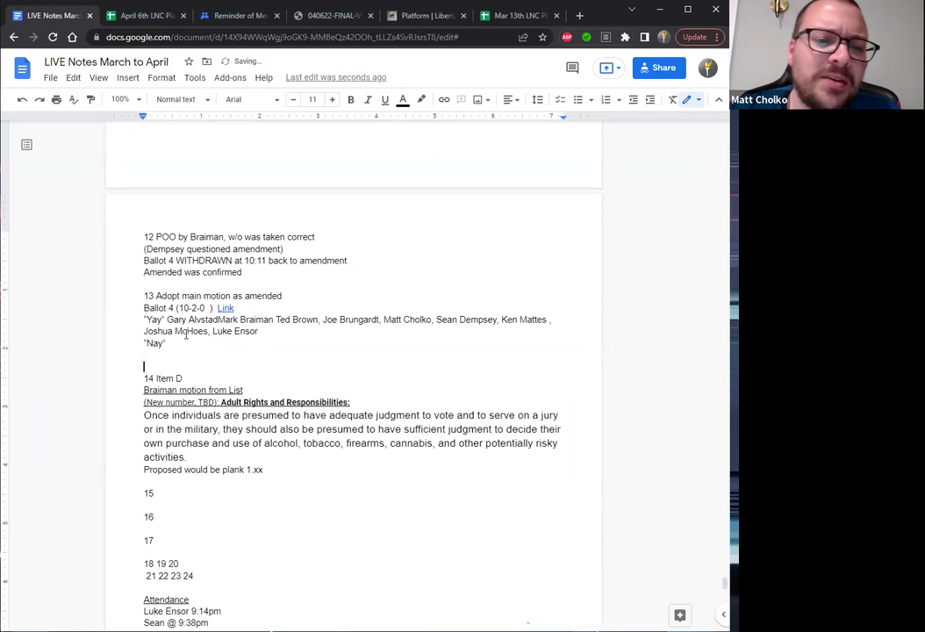
key(Left)
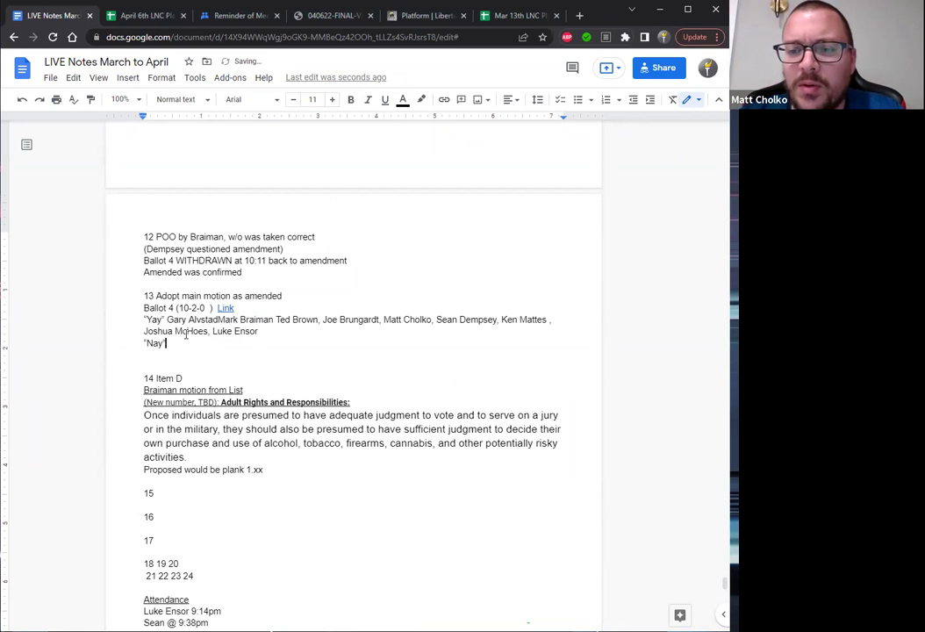
text(R)
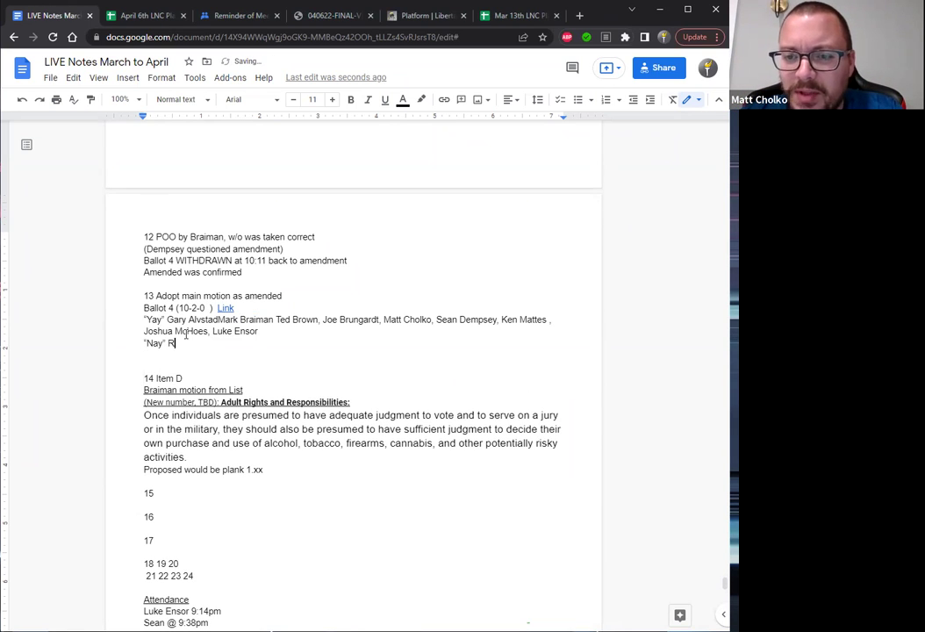
text(ecuer)
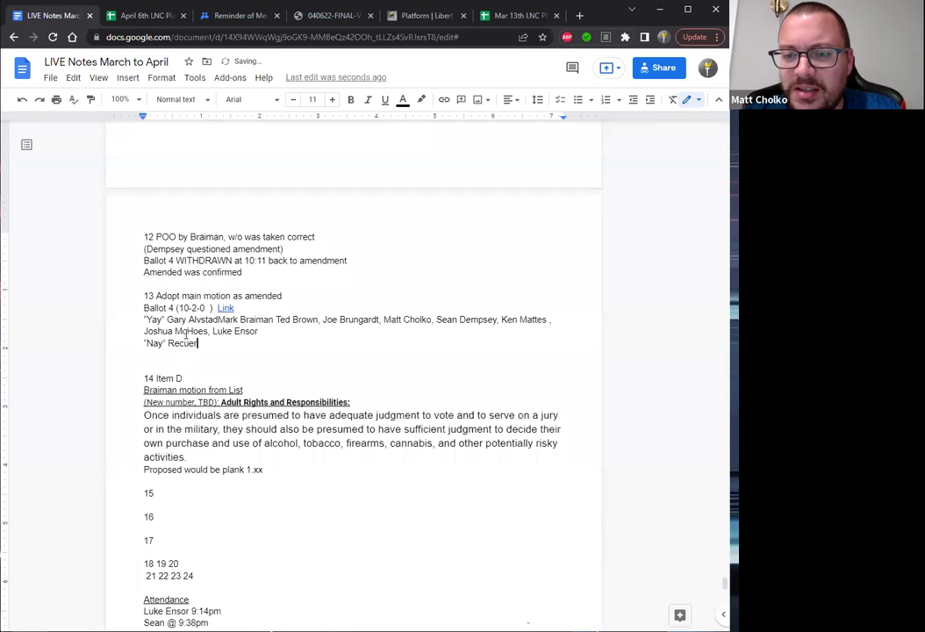
text(o, Yaylor)
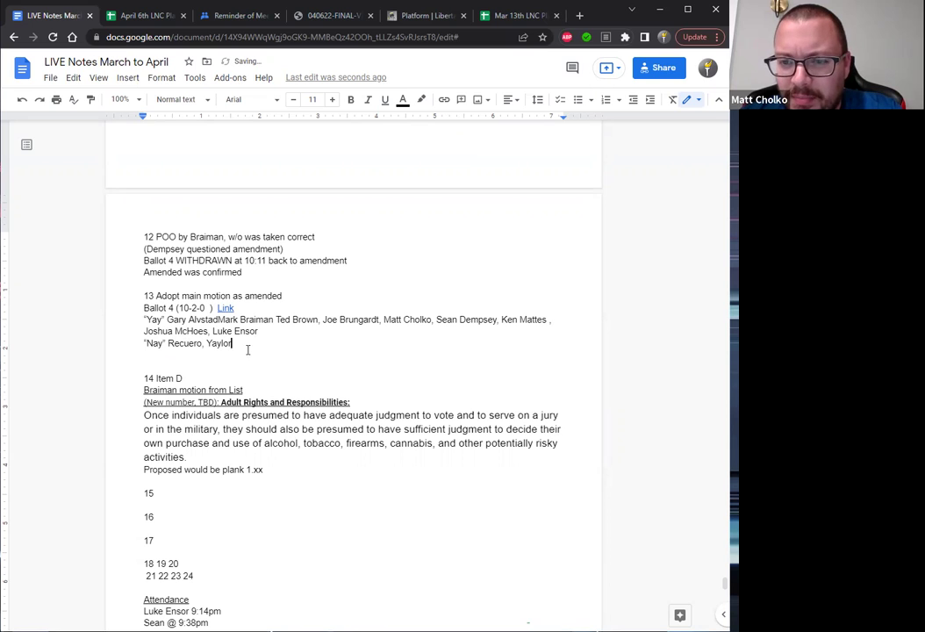
key(BackSpace)
key(BackSpace)
key(BackSpace)
key(BackSpace)
key(BackSpace)
key(BackSpace)
text(Taylor)
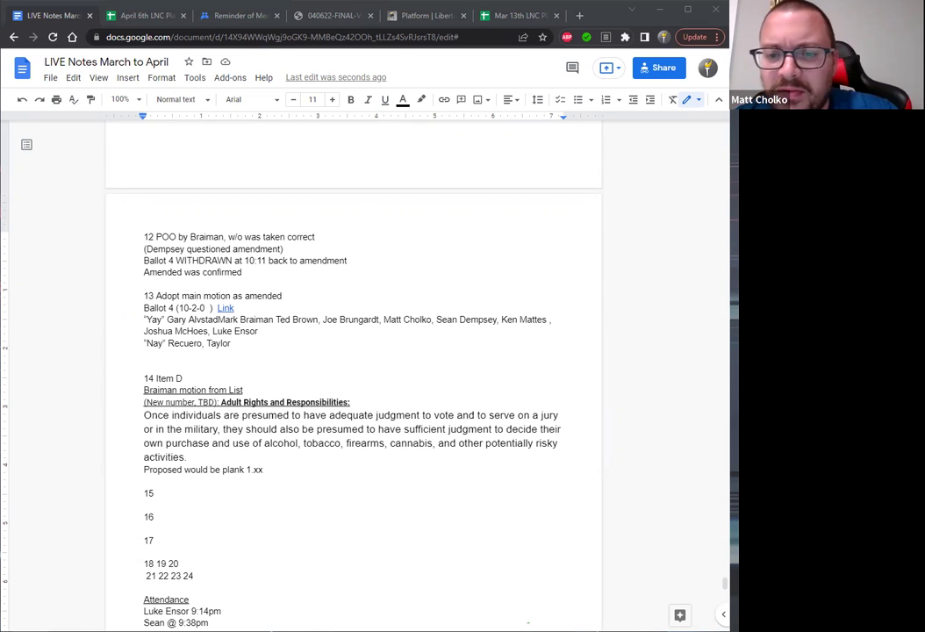
Under item 15, paste 'and engage in other age restricted activities' and a copy of the plank paragraph.
click(150, 510)
key(Return)
key(Return)
key(Return)
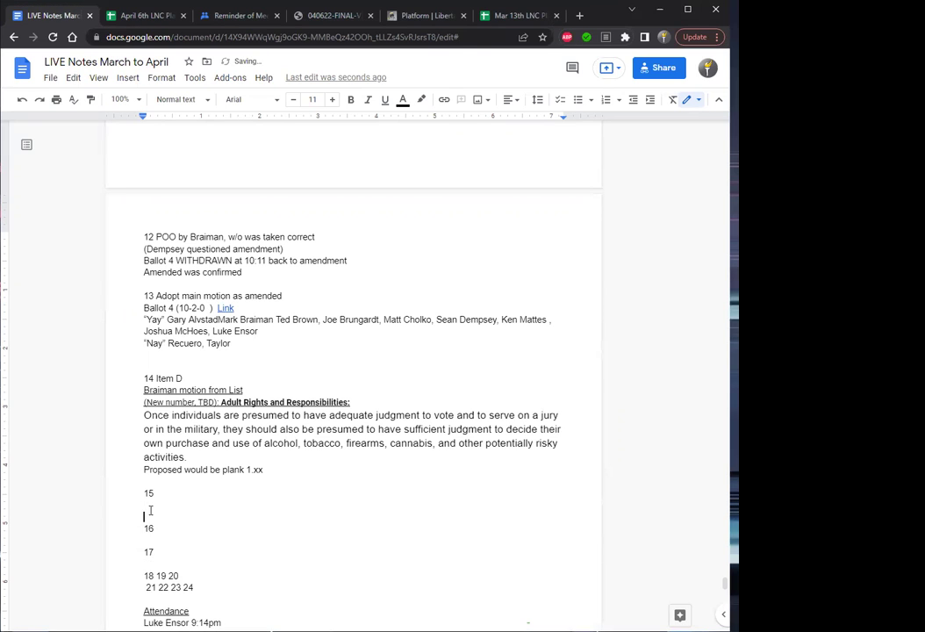
text(and engage in other age restricted activities)
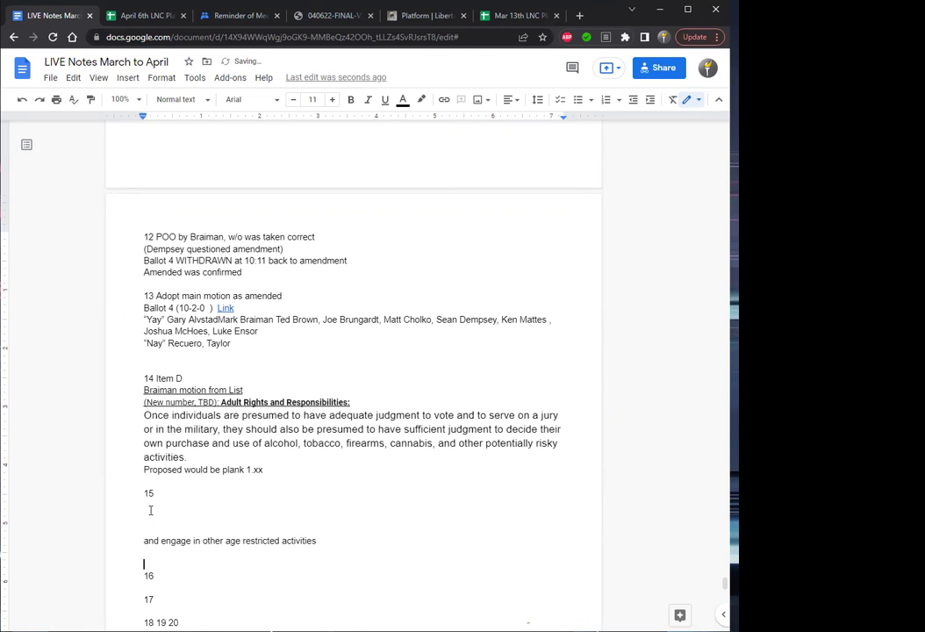
drag(186, 457, 148, 419)
key(ctrl+c)
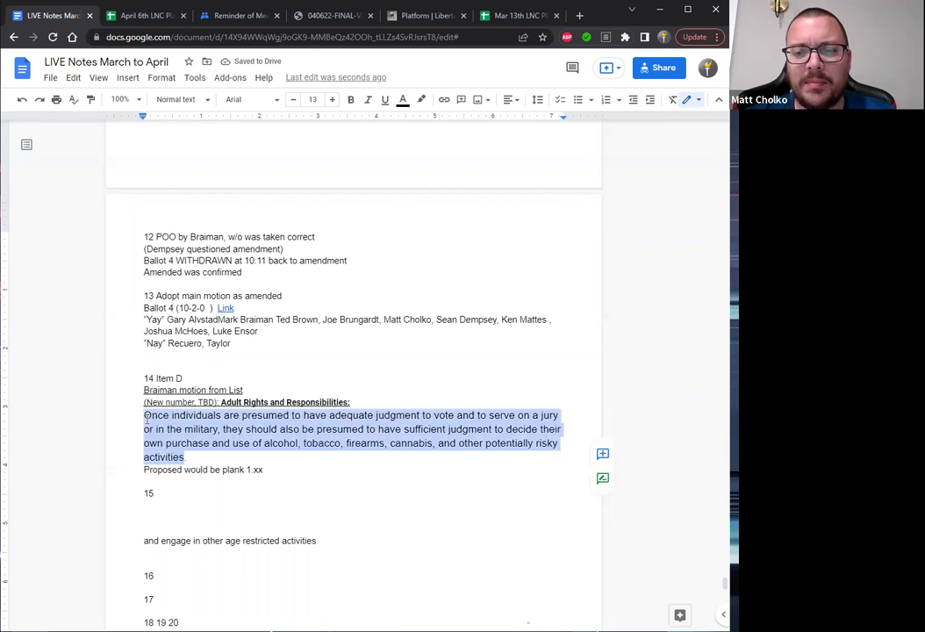
click(167, 514)
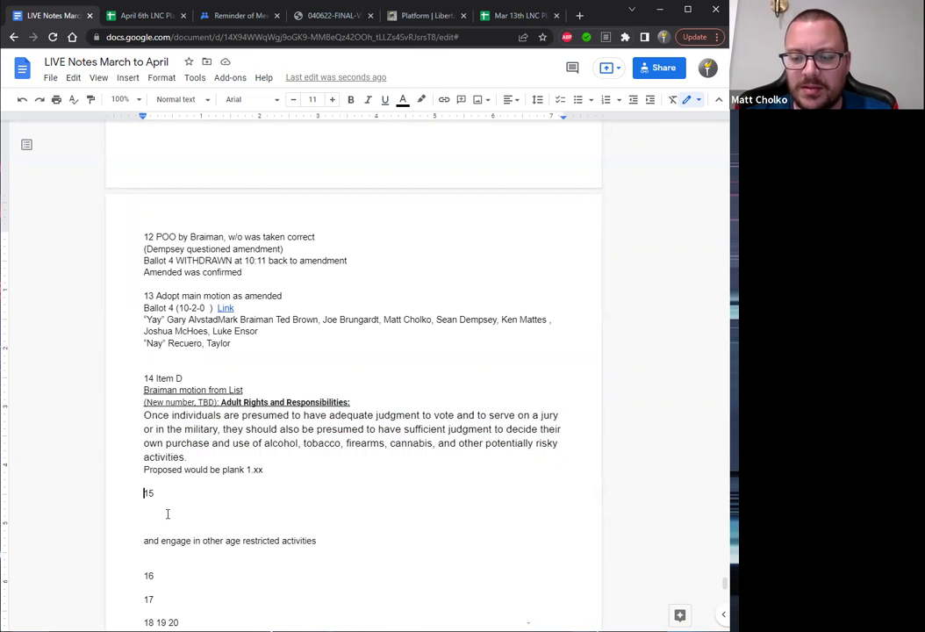
key(ctrl+v)
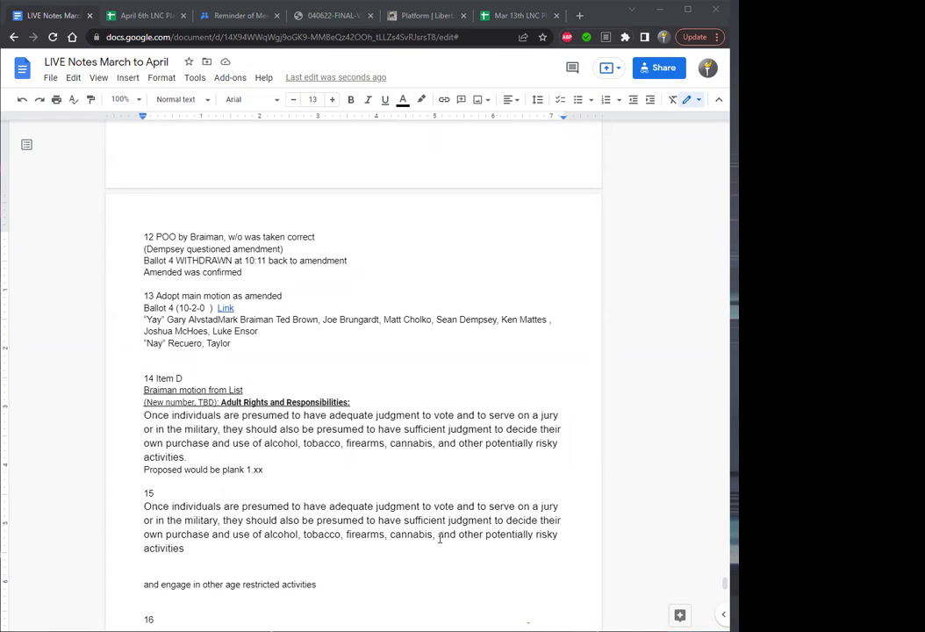
Strike through 'and other potentially risky activities' and join the new phrase, cleared of formatting, onto the sentence.
drag(440, 538, 482, 550)
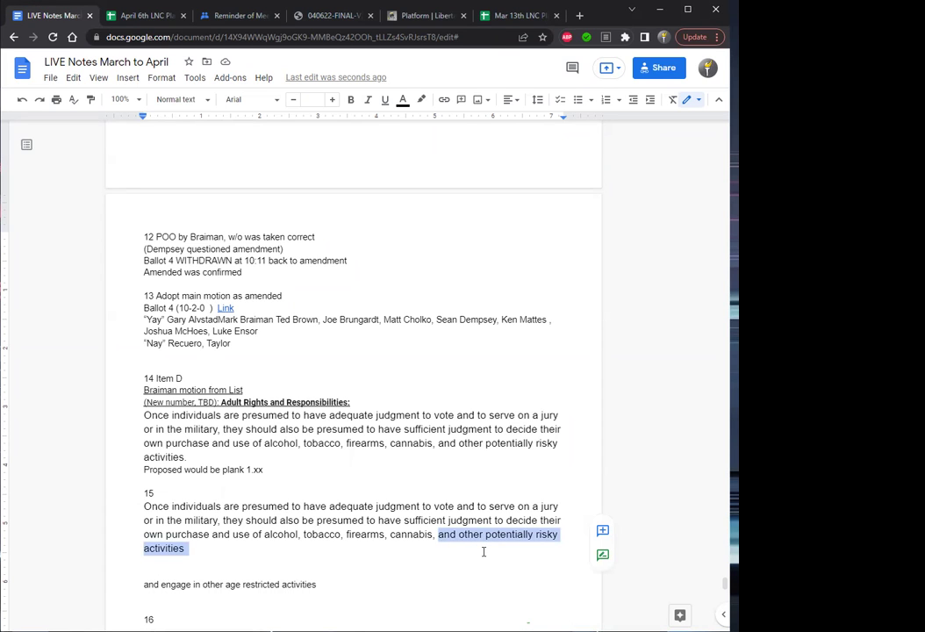
key(alt+shift+5)
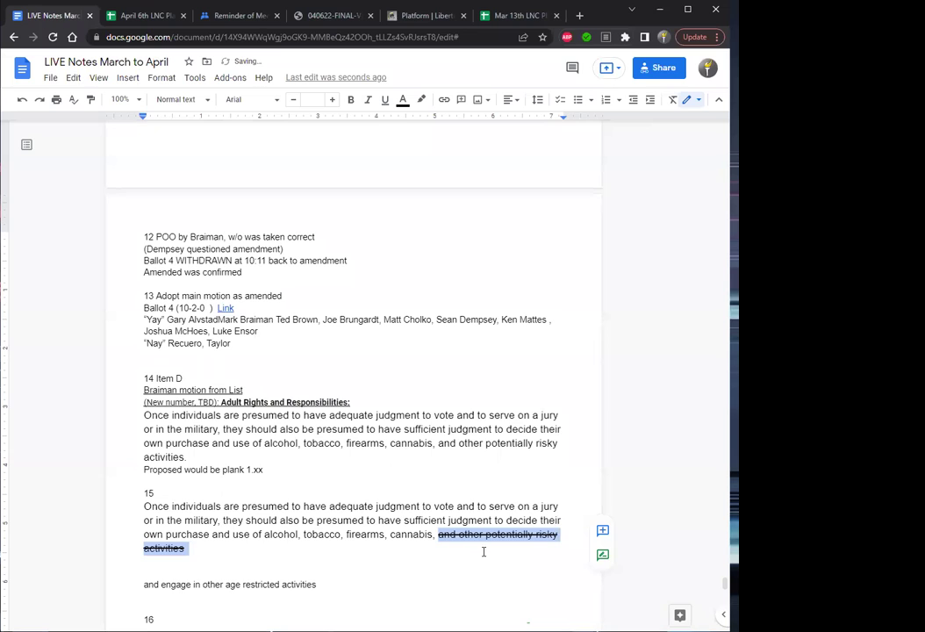
key(Down)
key(Delete)
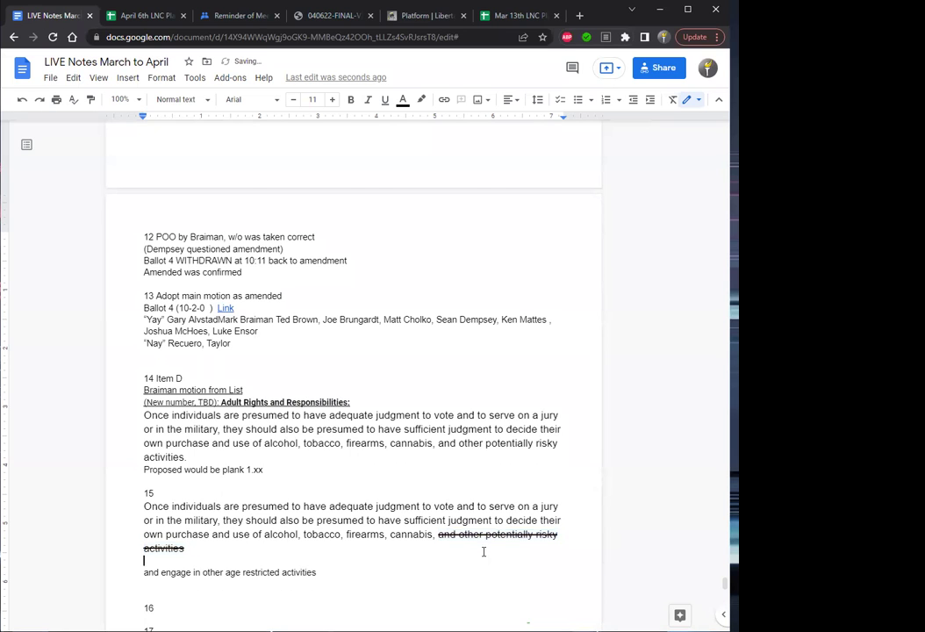
key(Delete)
key(BackSpace)
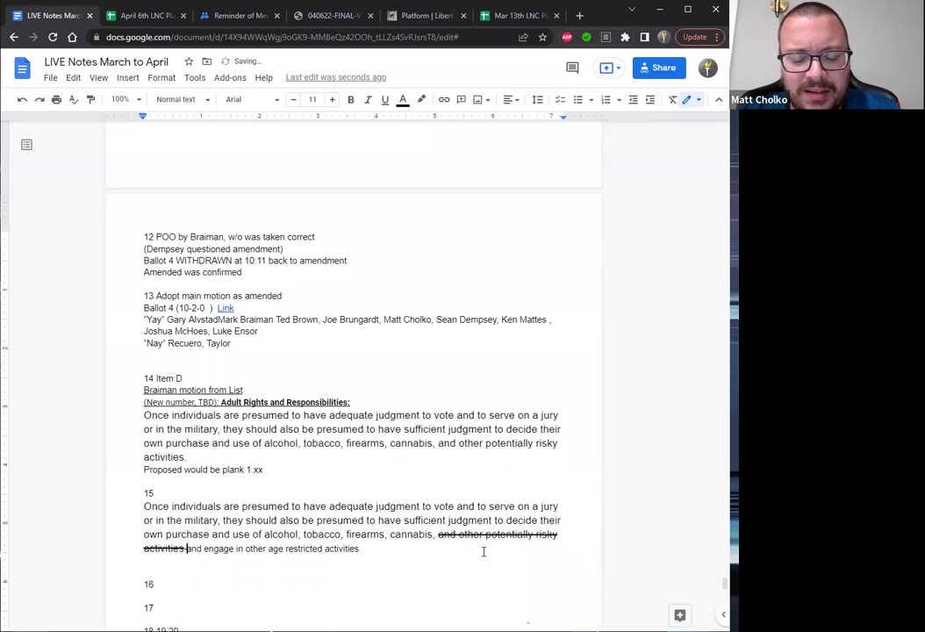
key(shift+End)
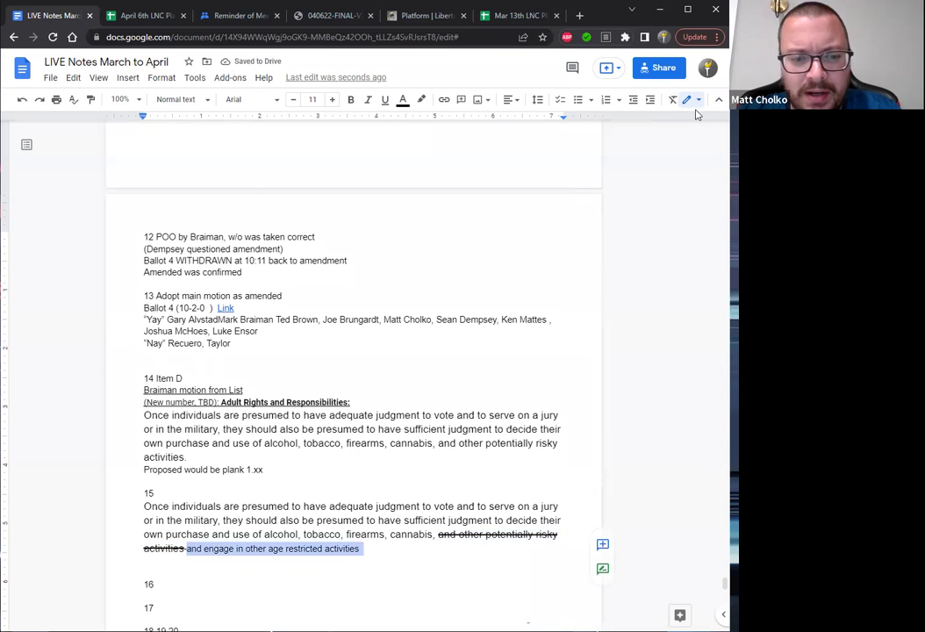
click(674, 101)
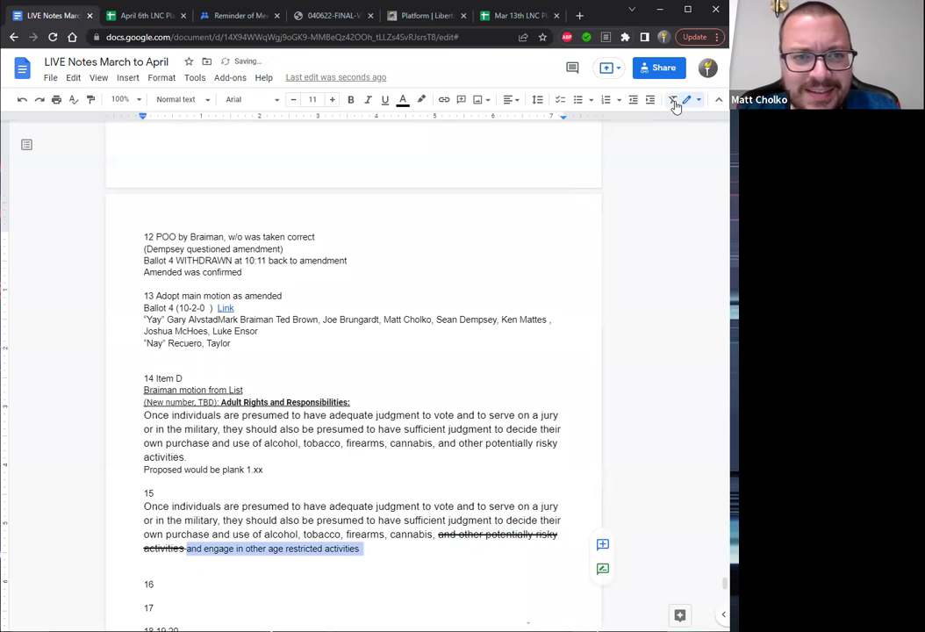
click(368, 550)
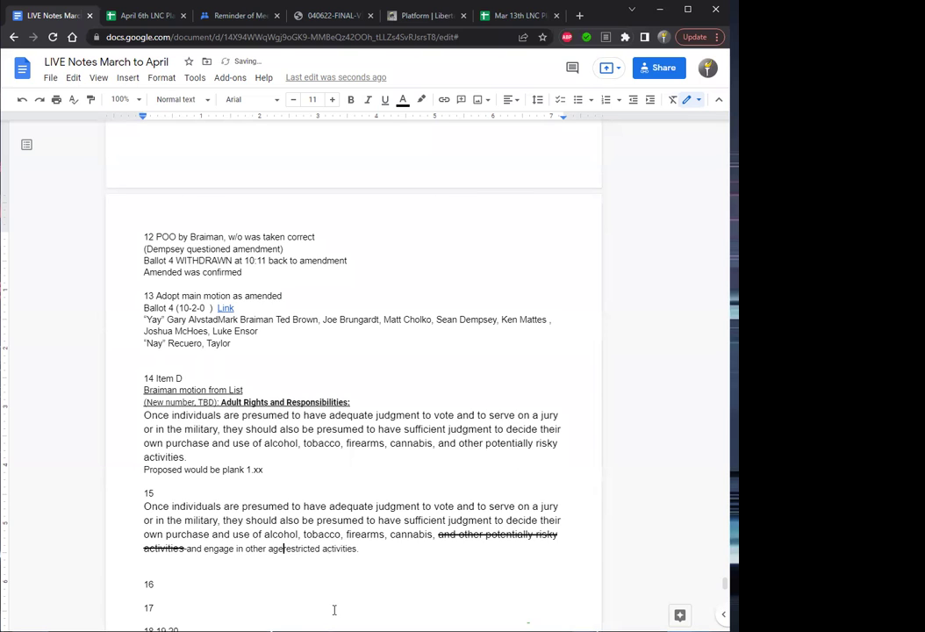
Change 'age restricted' to 'age-restricted' and select the added phrase.
key(BackSpace)
text(-)
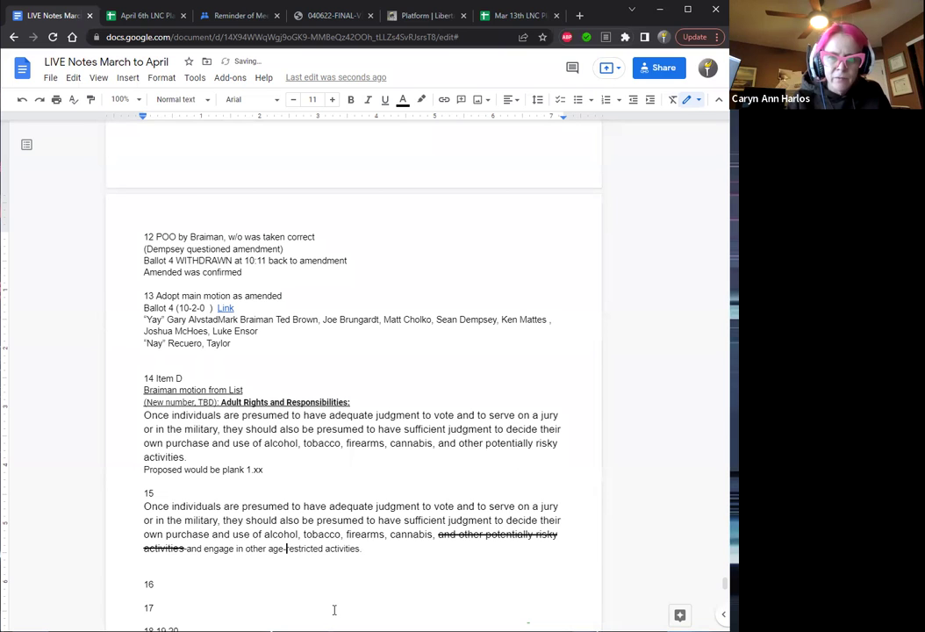
key(Right)
key(Right)
key(Right)
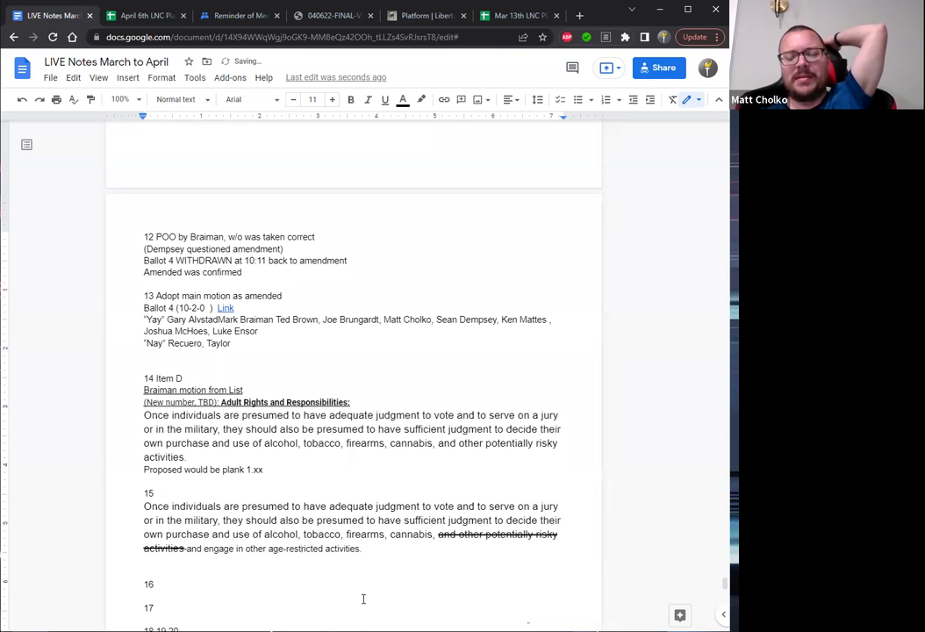
drag(363, 549, 190, 554)
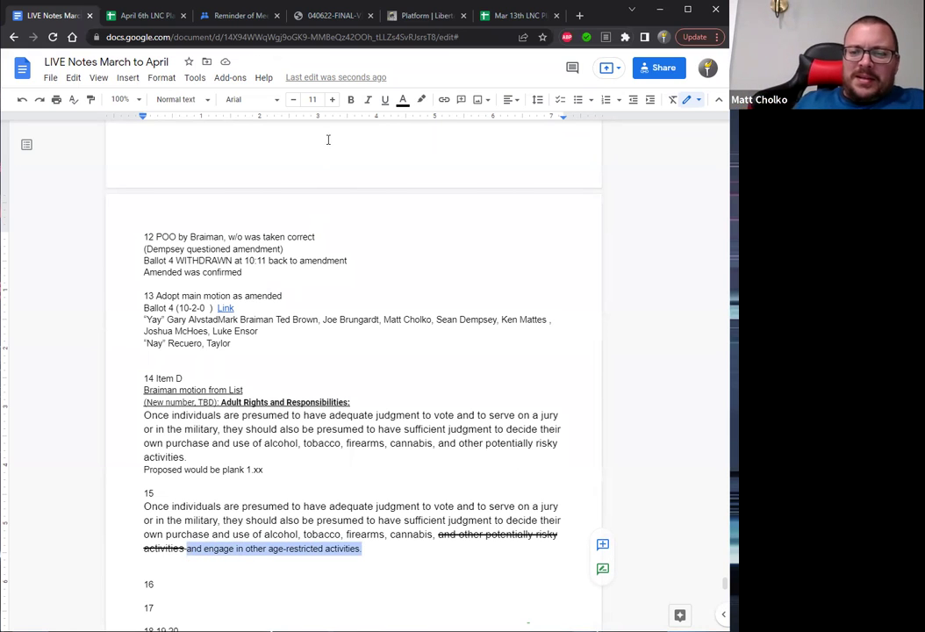
Make the added phrase size 13, underlined and blue.
click(333, 103)
click(332, 103)
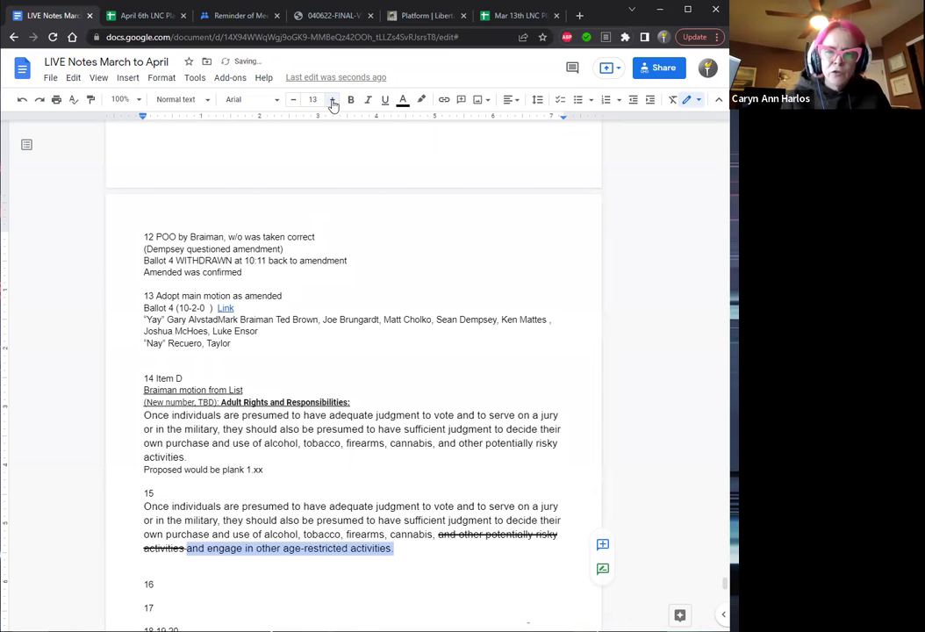
click(383, 101)
click(407, 104)
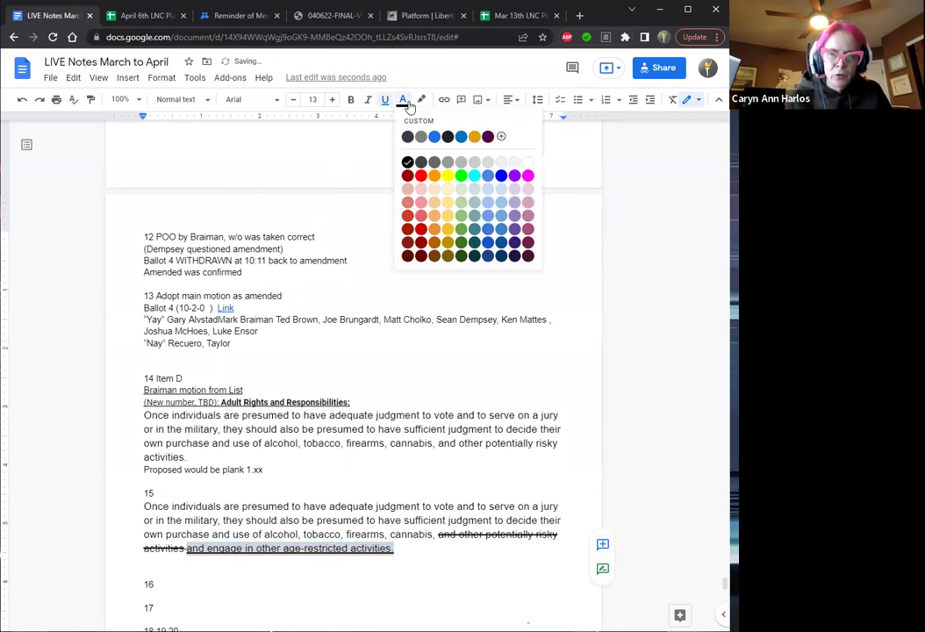
click(500, 176)
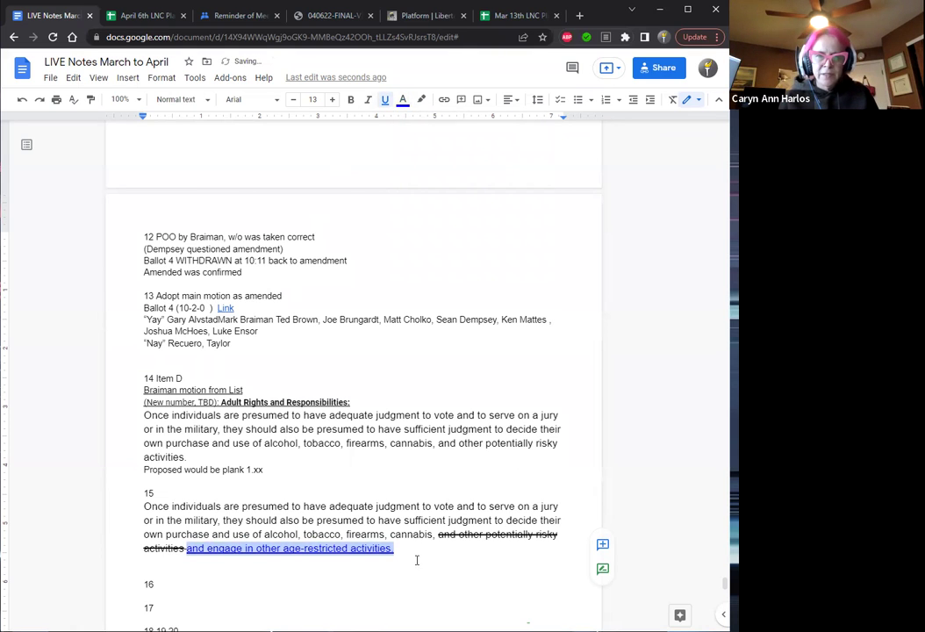
Label item 15 as the proposing member's amendment.
click(465, 527)
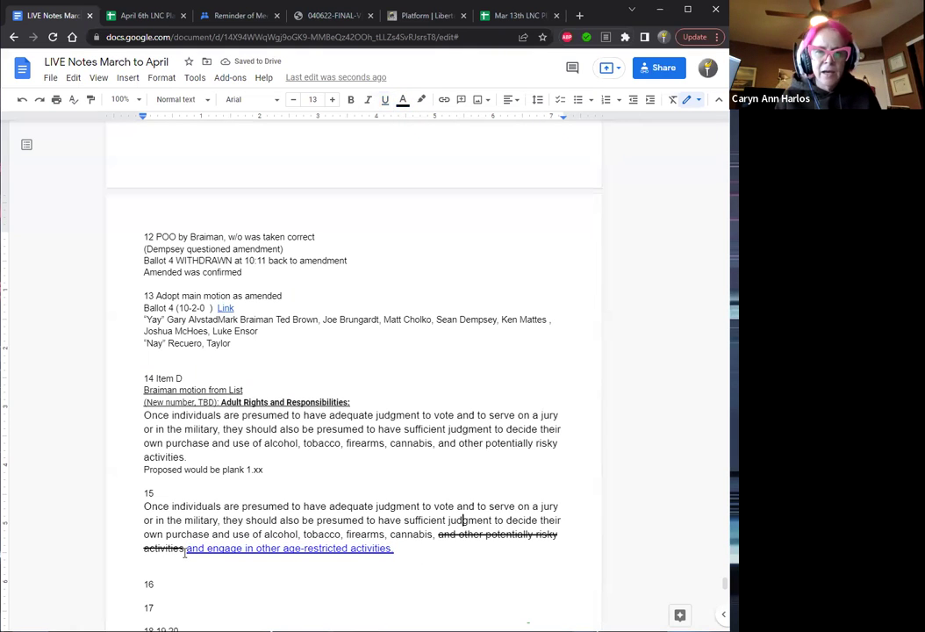
click(168, 495)
text(O)
text(ha)
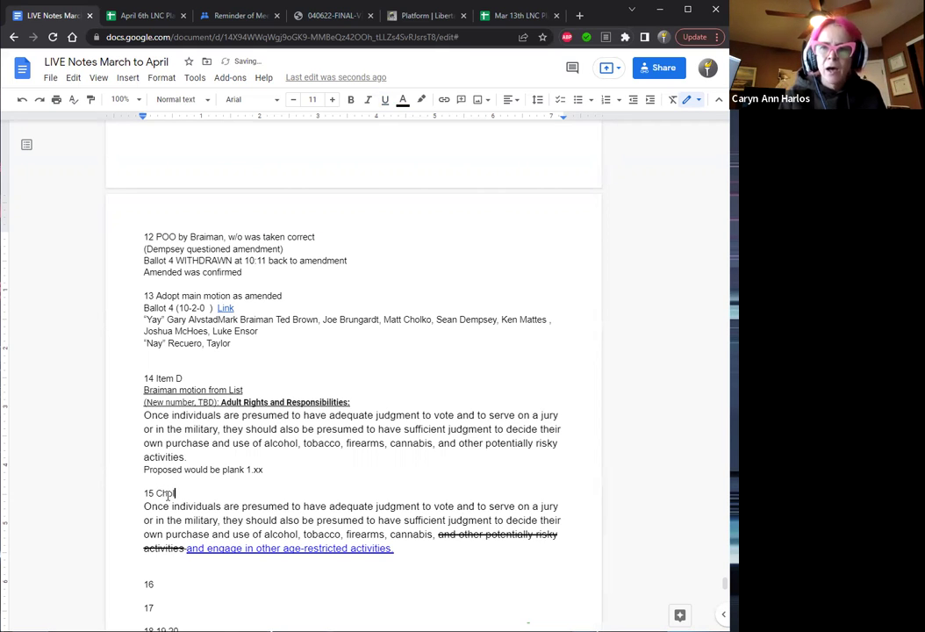
text(ko am)
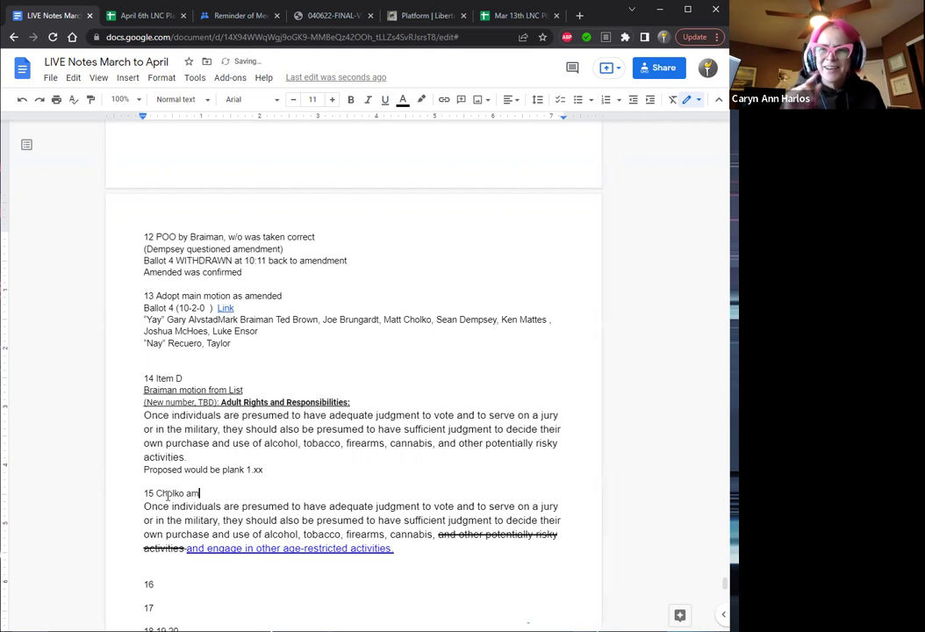
text(endme)
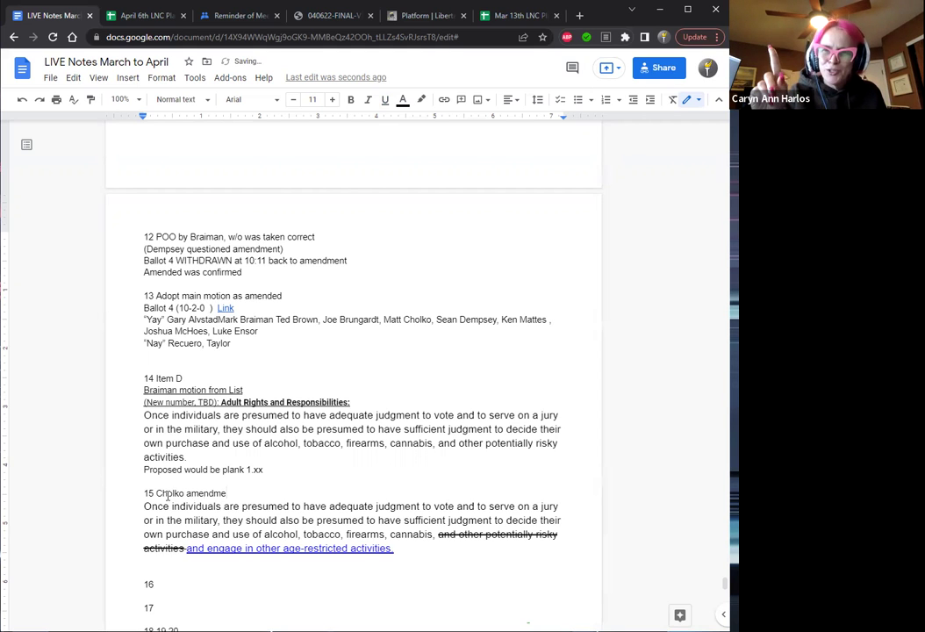
text(nt)
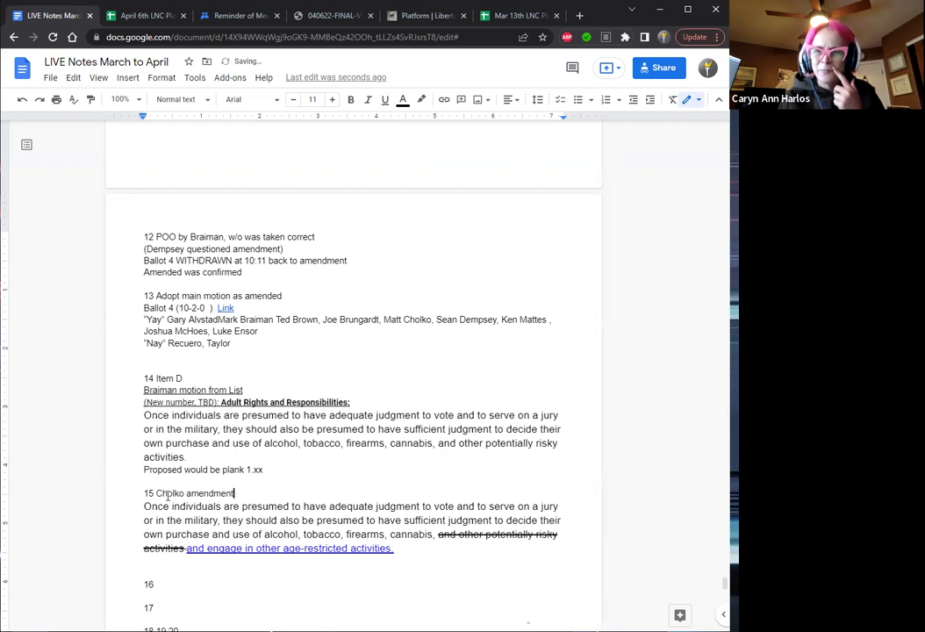
Fix the misspelled member name in the item 15 heading and add blank lines above and below the amendment.
key(Left)
key(Left)
key(Left)
key(Left)
key(Left)
key(Left)
key(Left)
key(Left)
key(Left)
key(Left)
key(Left)
key(Left)
key(Left)
key(Left)
key(Up)
click(167, 495)
key(BackSpace)
text(o)
key(Home)
key(Return)
key(Down)
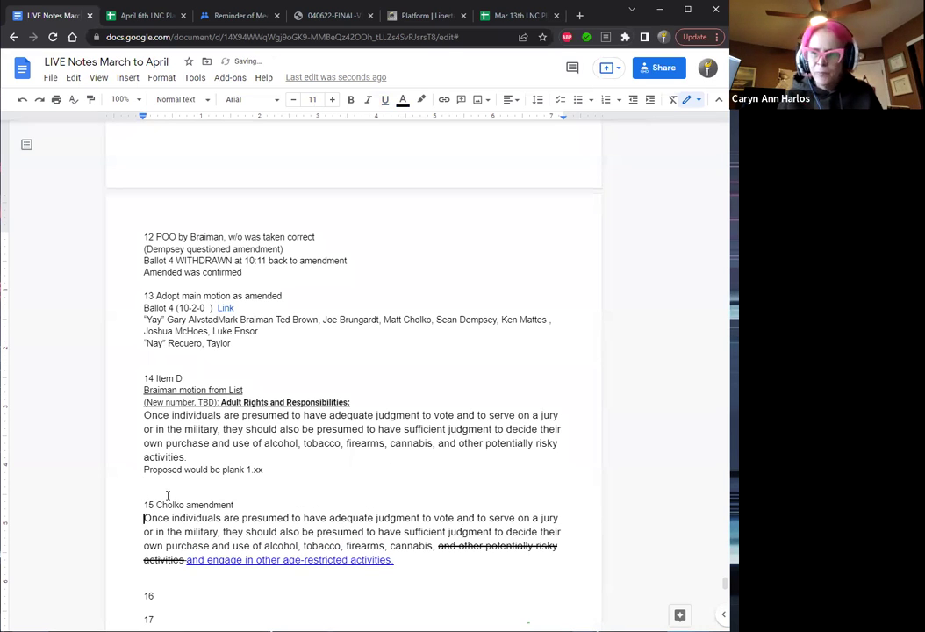
key(Down)
key(Down)
key(Down)
key(Down)
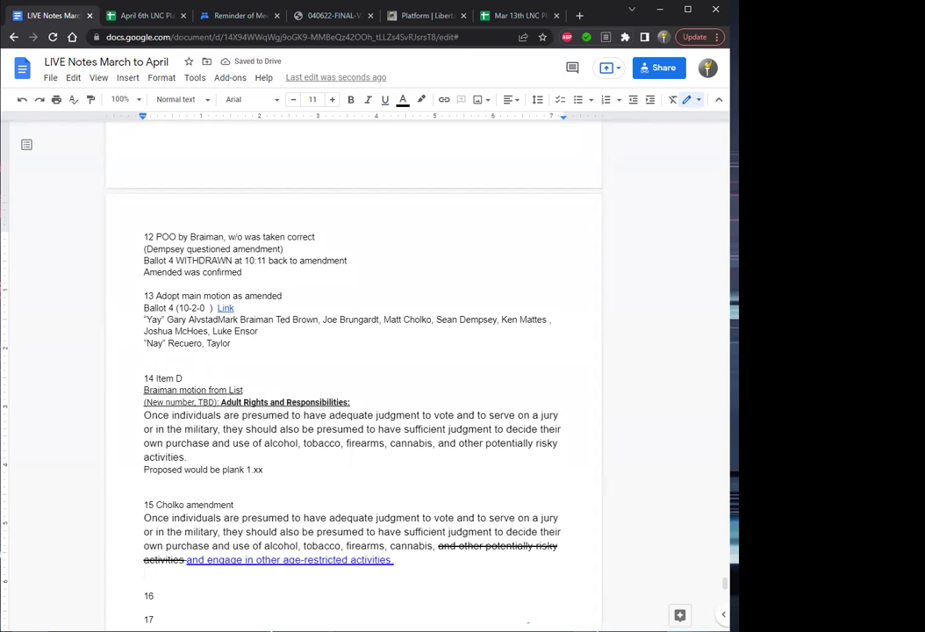
scroll(515, 476, down, 1)
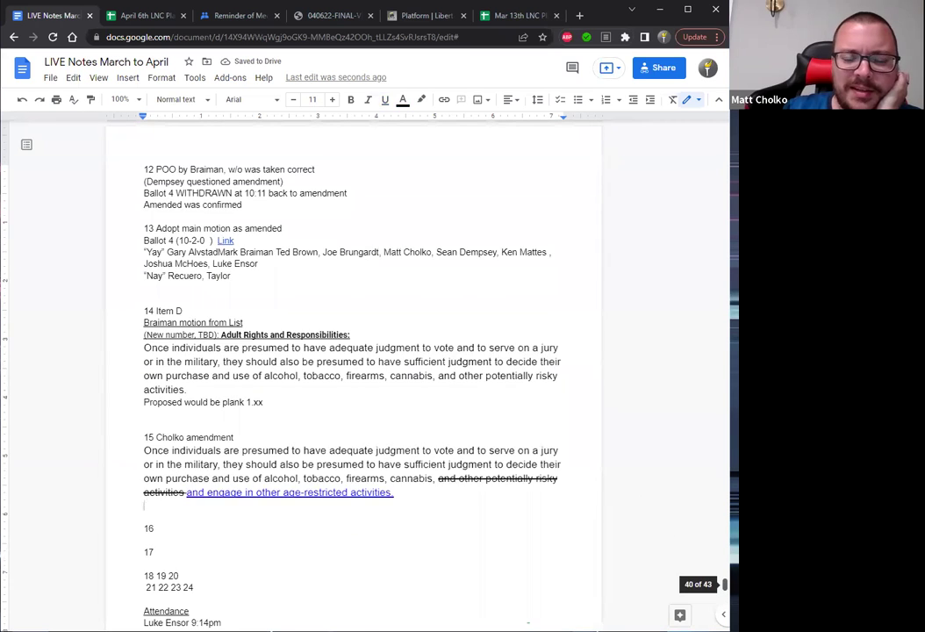
scroll(353, 368, down, 1)
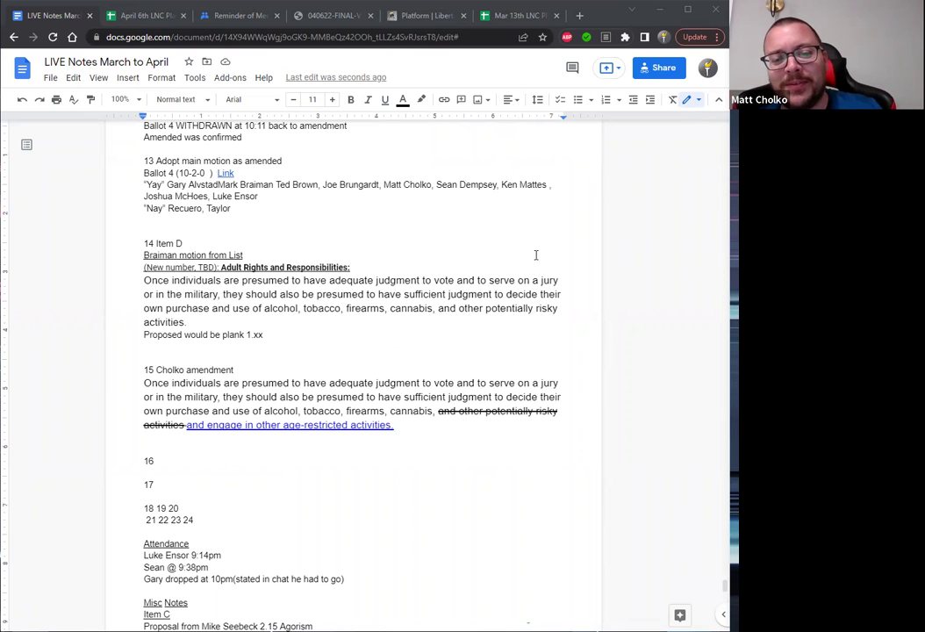
Split '18 19 20' so 18, 19 and 20 each sit on their own line, with a blank line between 19 and 20.
double_click(260, 363)
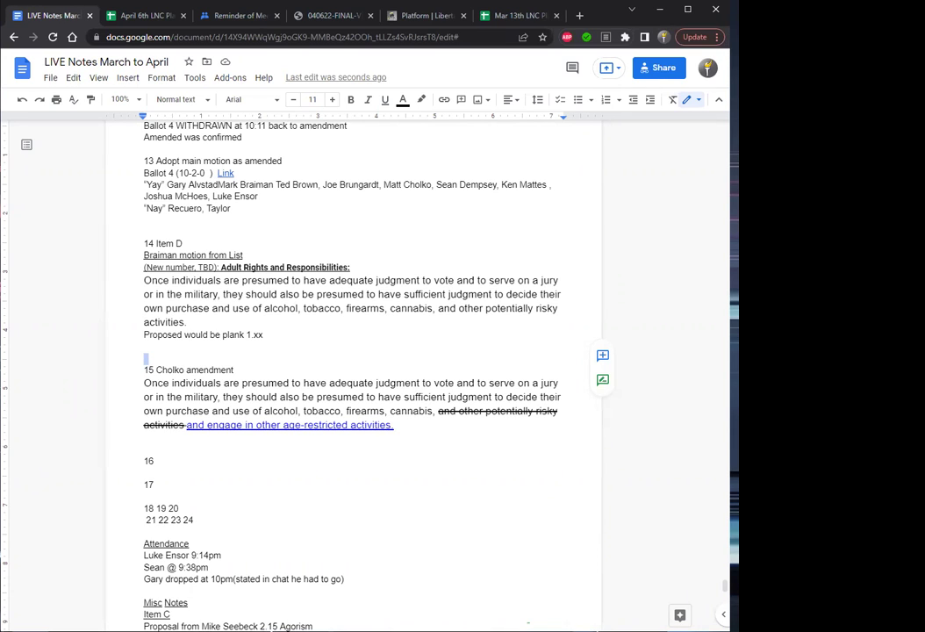
click(156, 508)
key(Return)
key(Return)
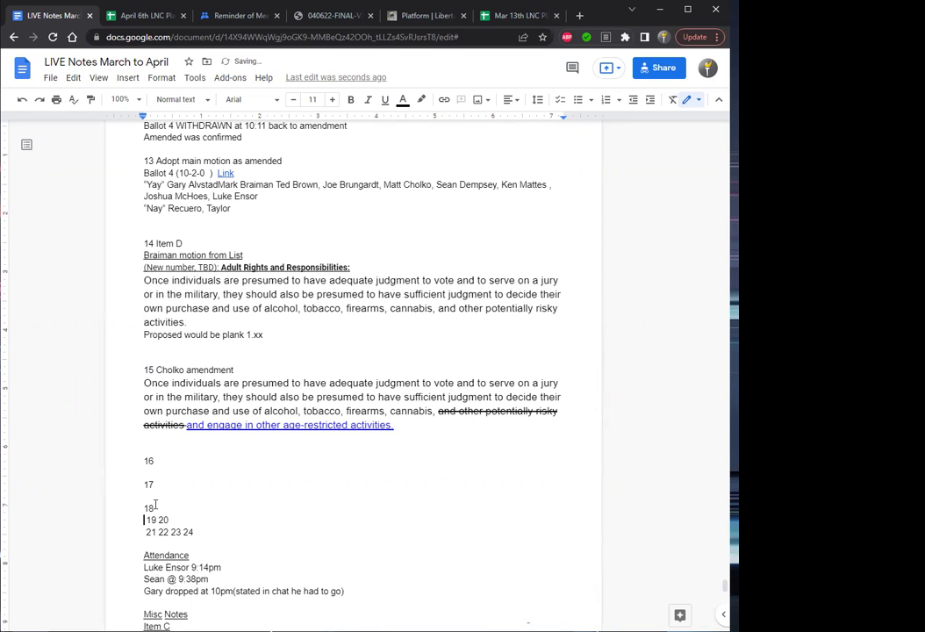
key(Right)
key(Right)
key(Right)
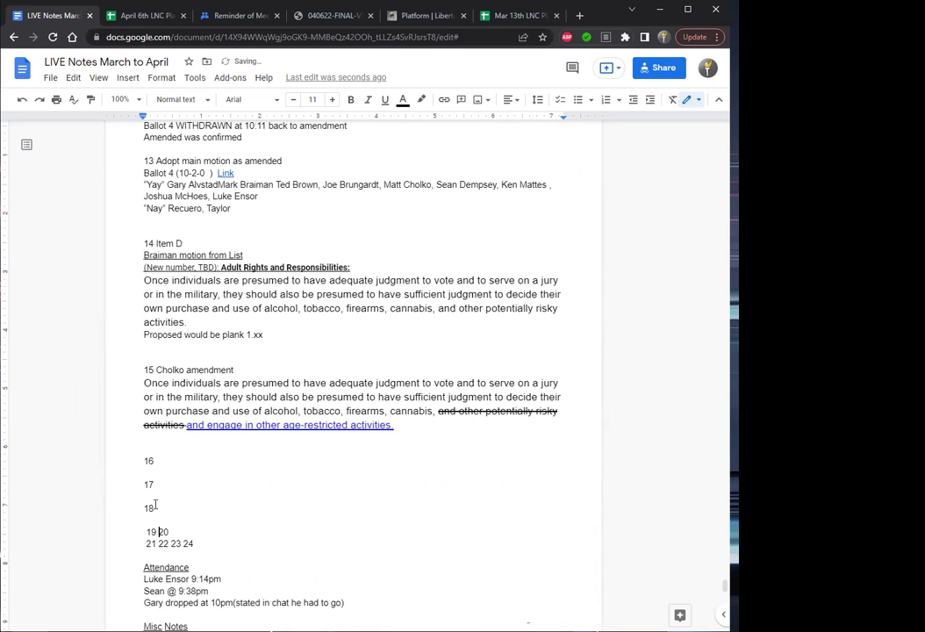
key(Return)
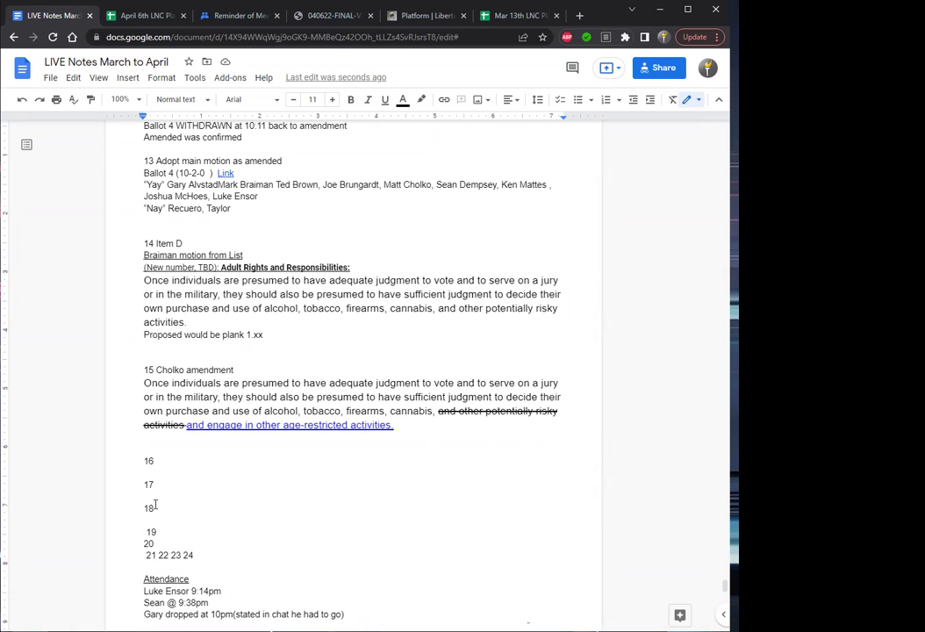
key(Delete)
text(19)
key(Return)
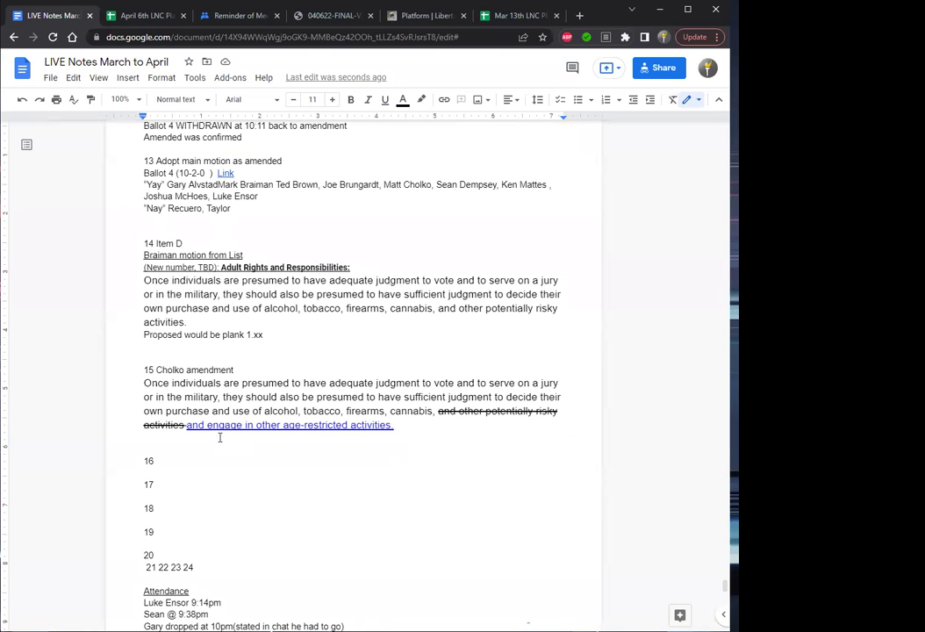
Add blank lines below the amendment, after 16, and before 18 and 19.
click(158, 445)
key(Return)
key(Down)
key(Down)
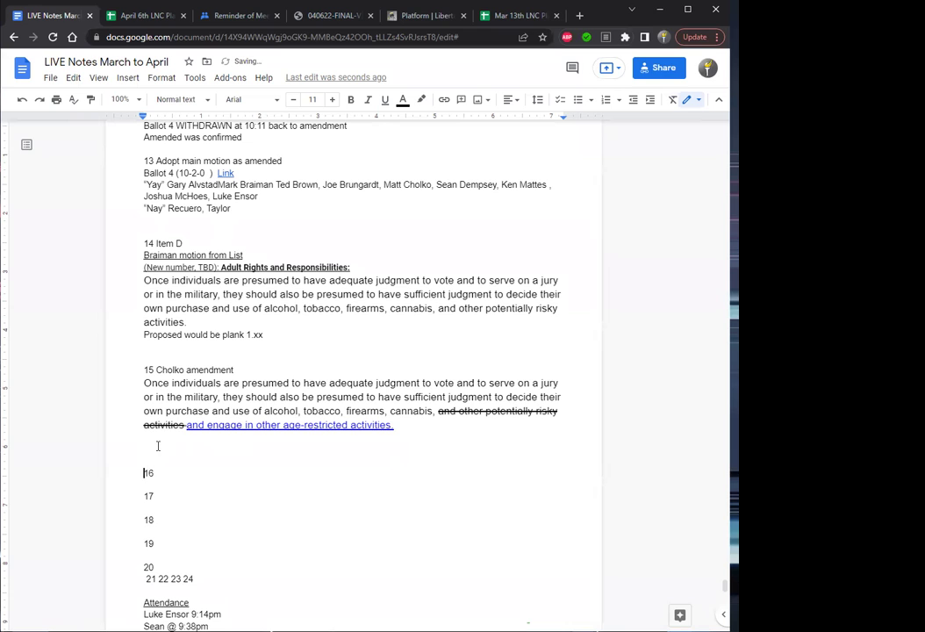
key(Return)
key(Down)
key(Down)
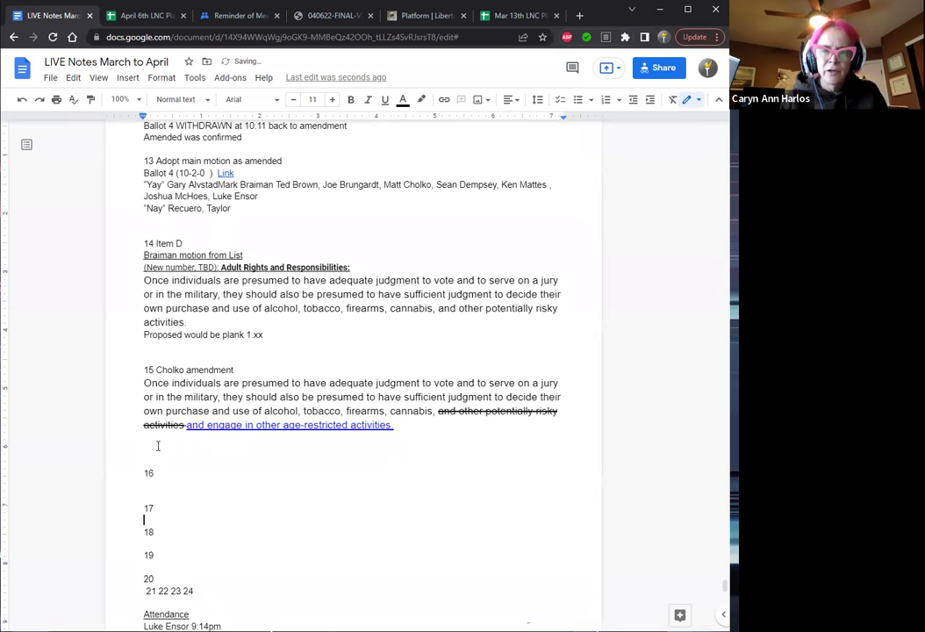
key(Return)
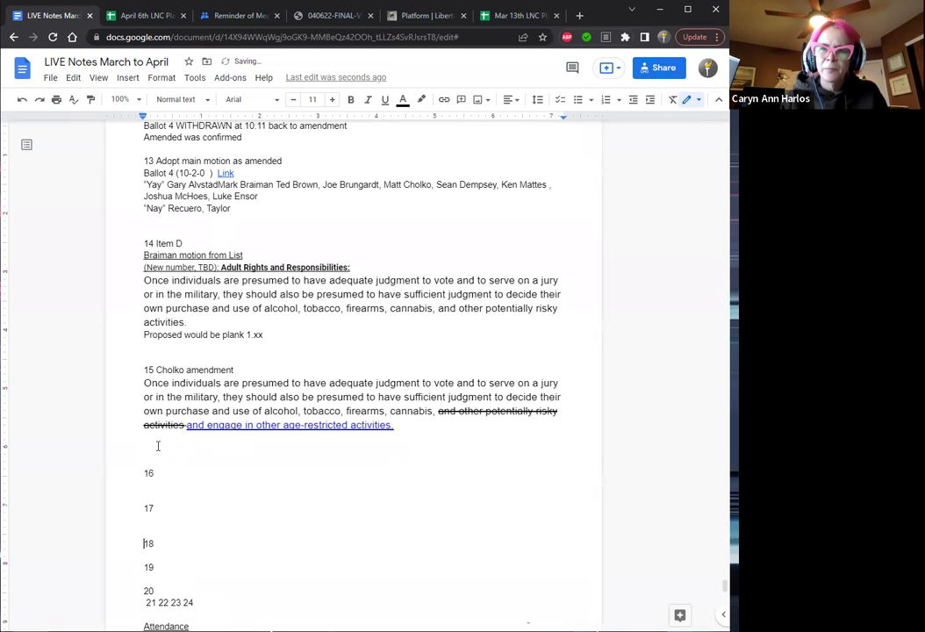
key(Down)
key(Down)
key(Return)
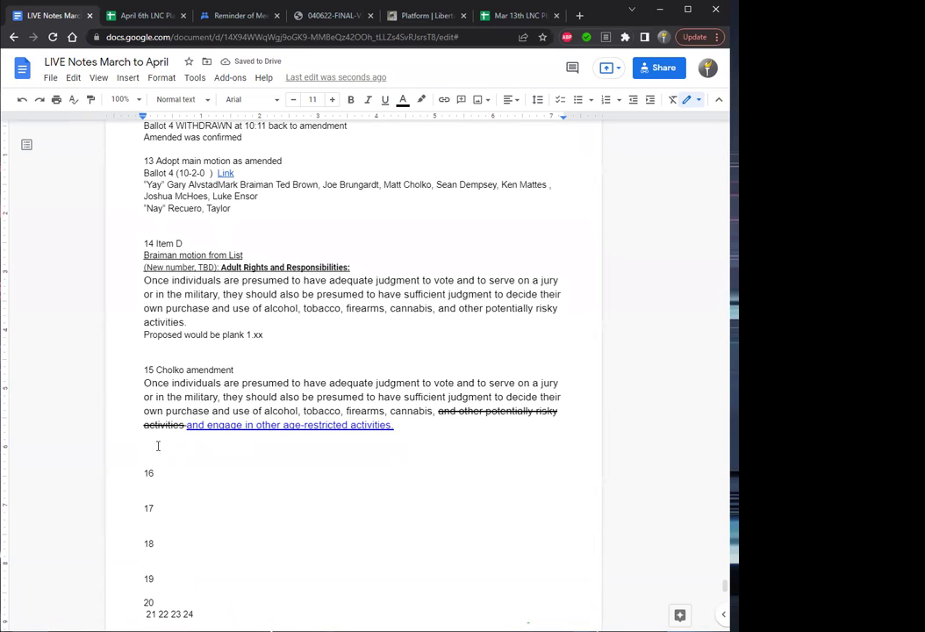
click(149, 352)
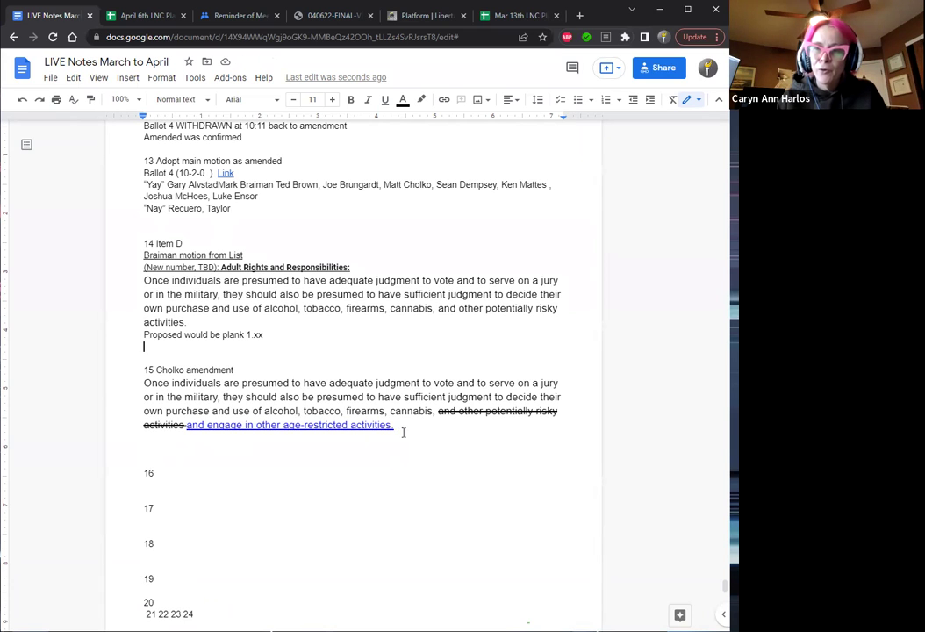
drag(398, 424, 145, 384)
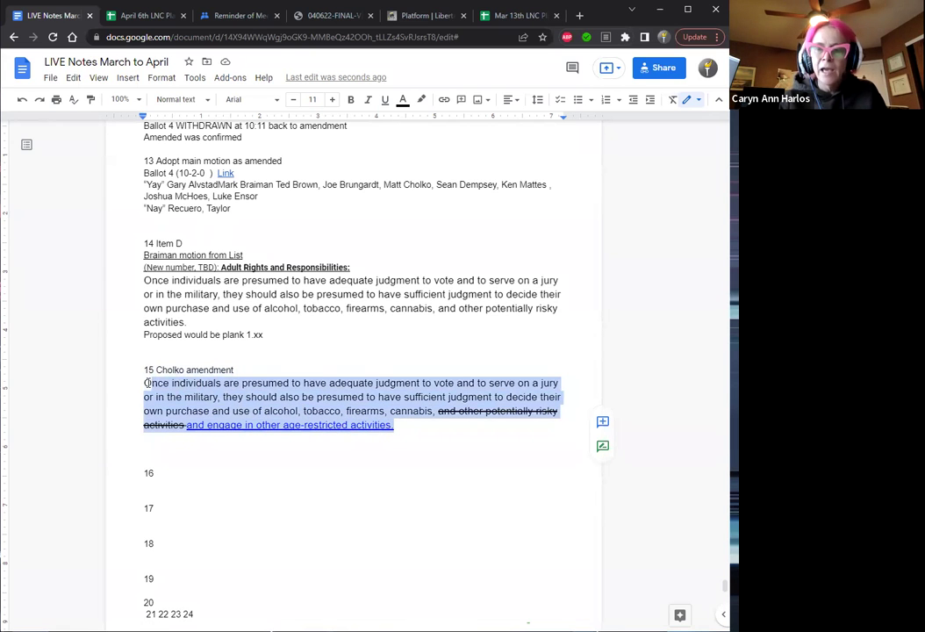
click(228, 424)
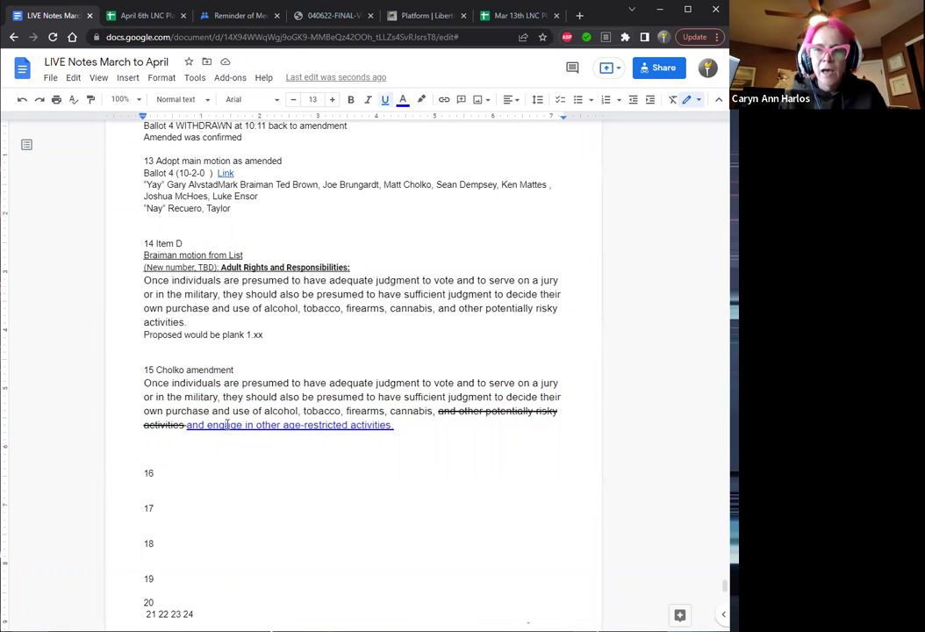
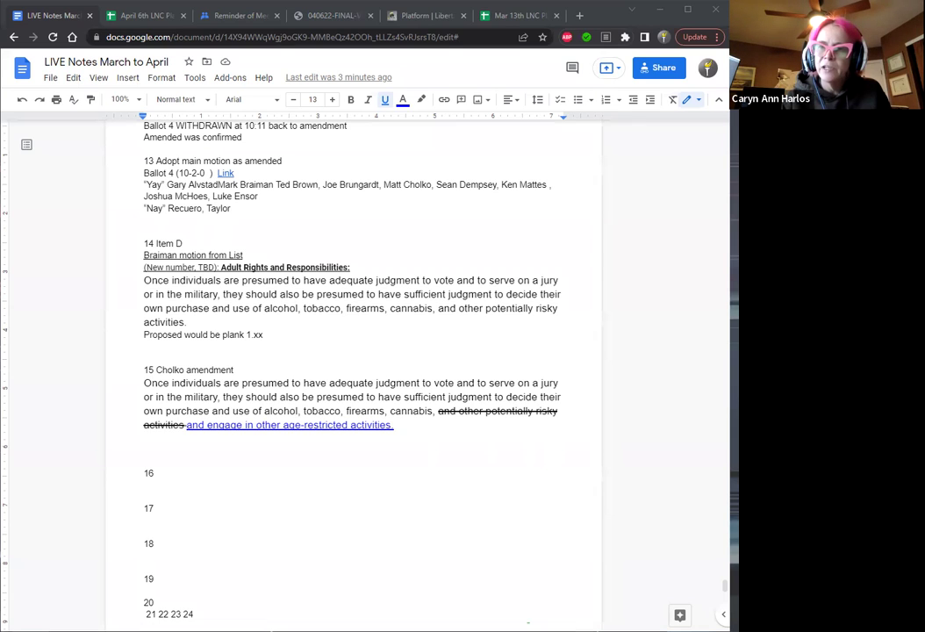
Select item 15's amended paragraph to copy it.
click(183, 425)
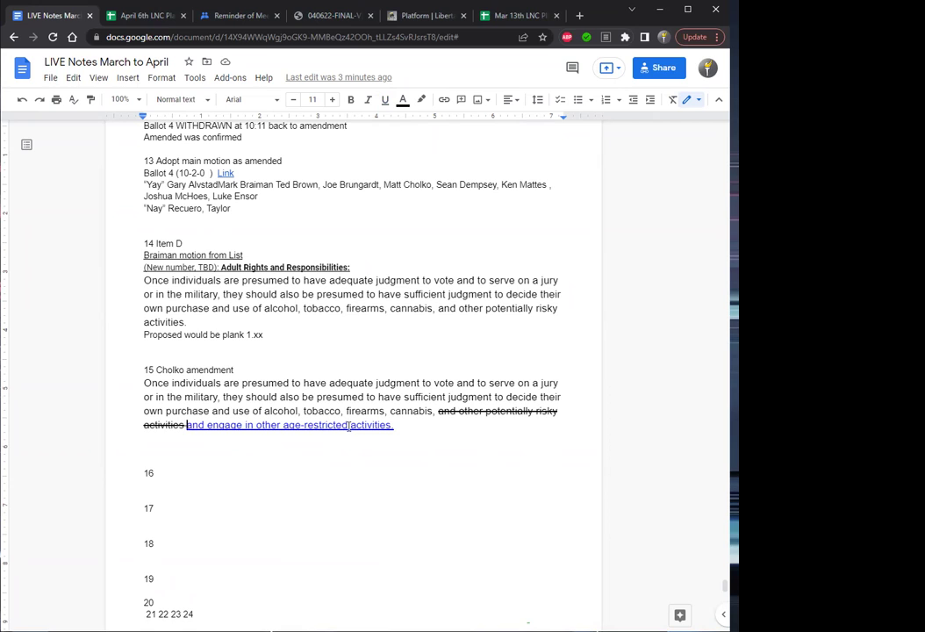
click(349, 425)
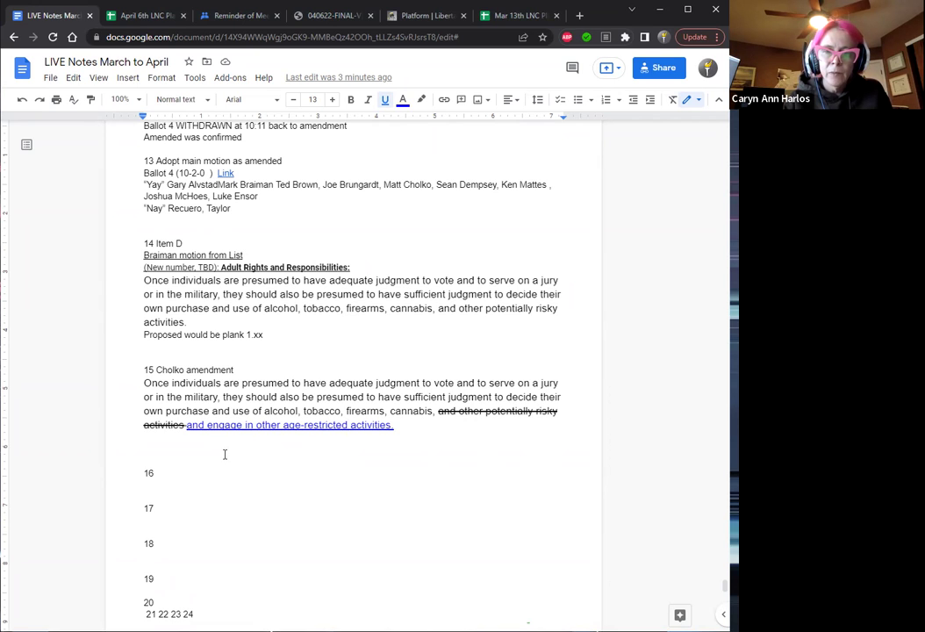
drag(397, 425, 145, 383)
key(ctrl+c)
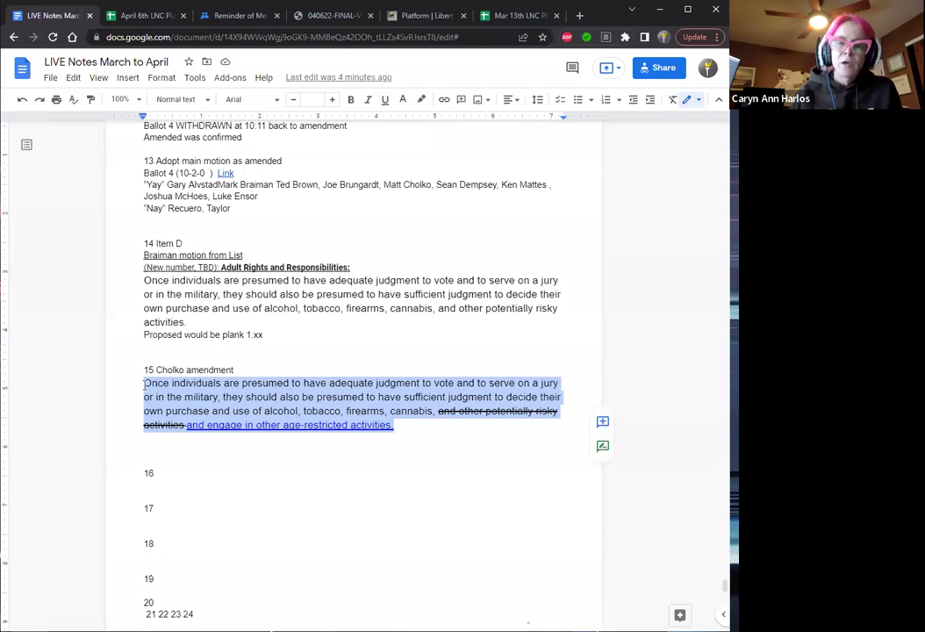
Head item 16 with the mover's name and 'moves', paste the amendment, and add 'or potentially risky'.
click(169, 473)
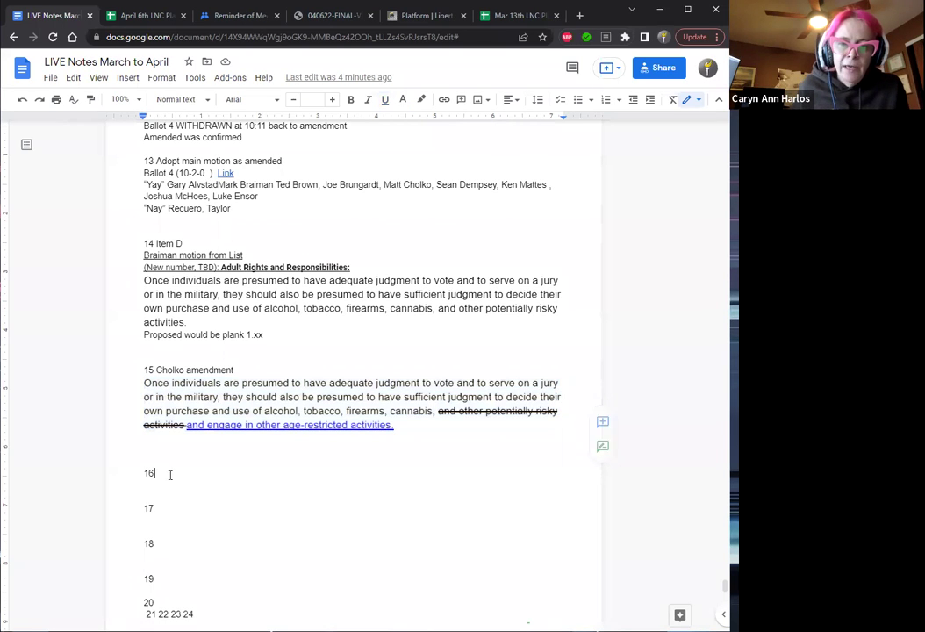
text(Recuero moves)
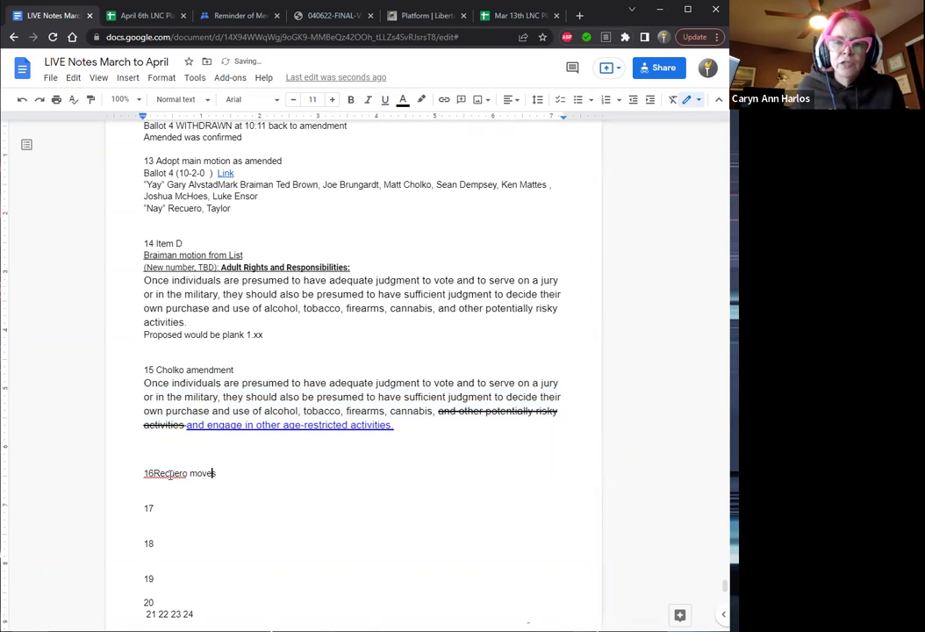
key(Left)
key(Left)
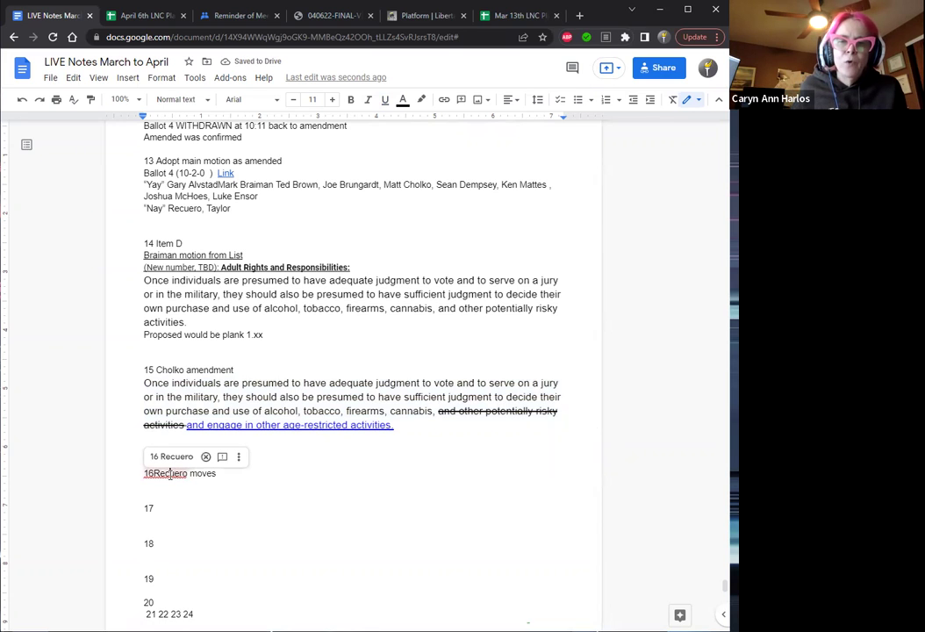
key(Down)
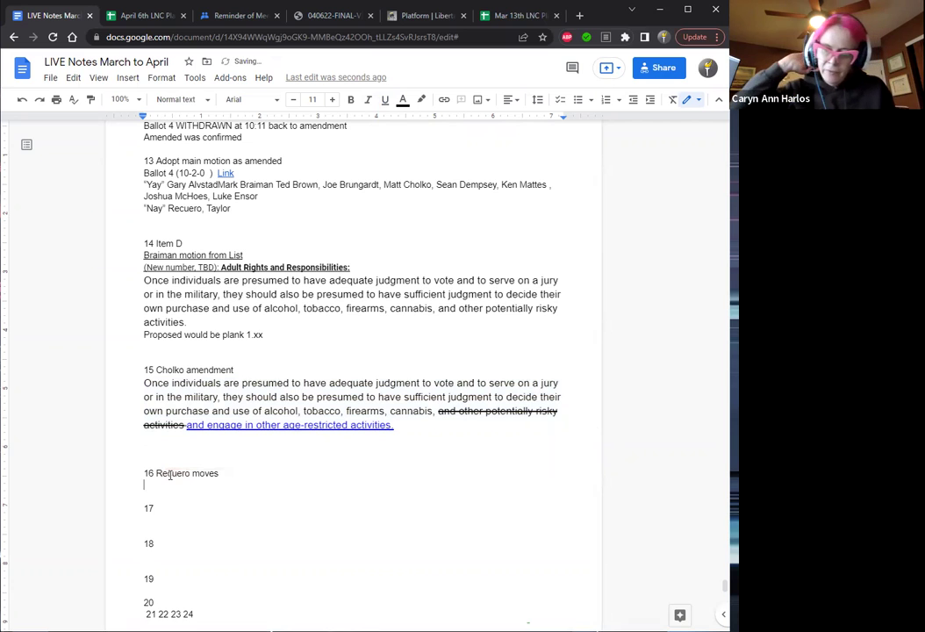
key(ctrl+v)
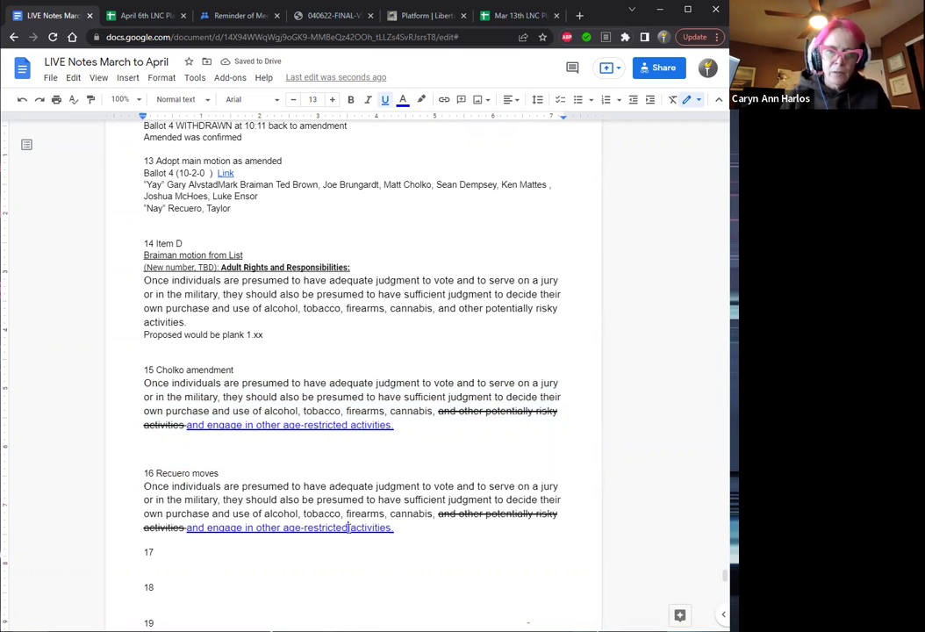
click(349, 527)
text(or po )
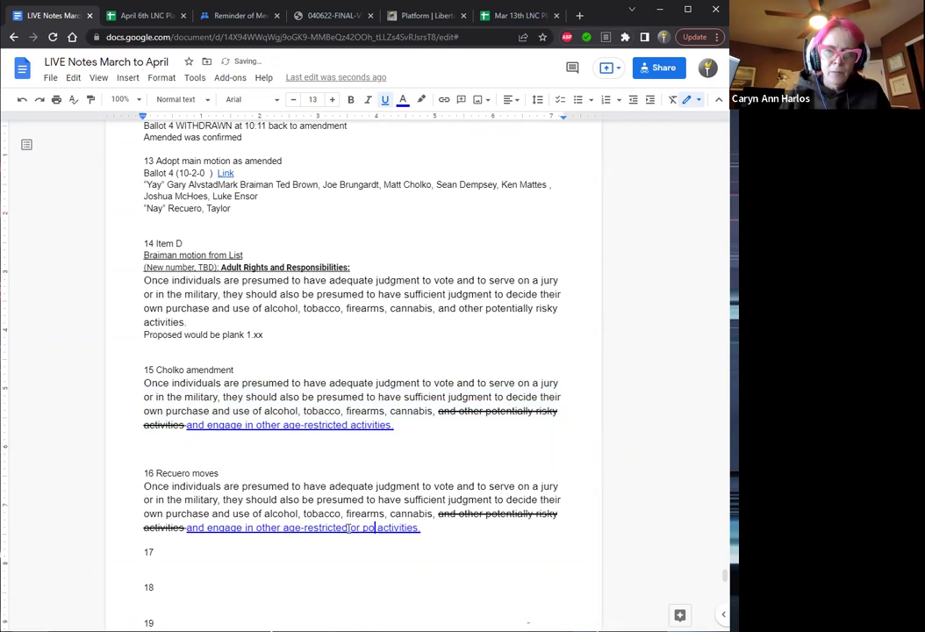
text(ten)
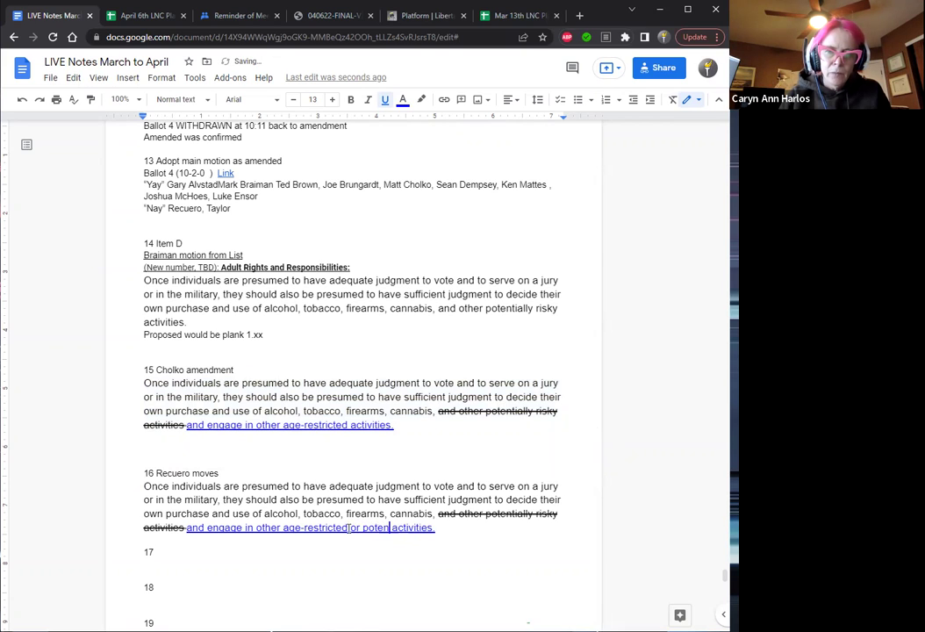
text(t)
text(ially)
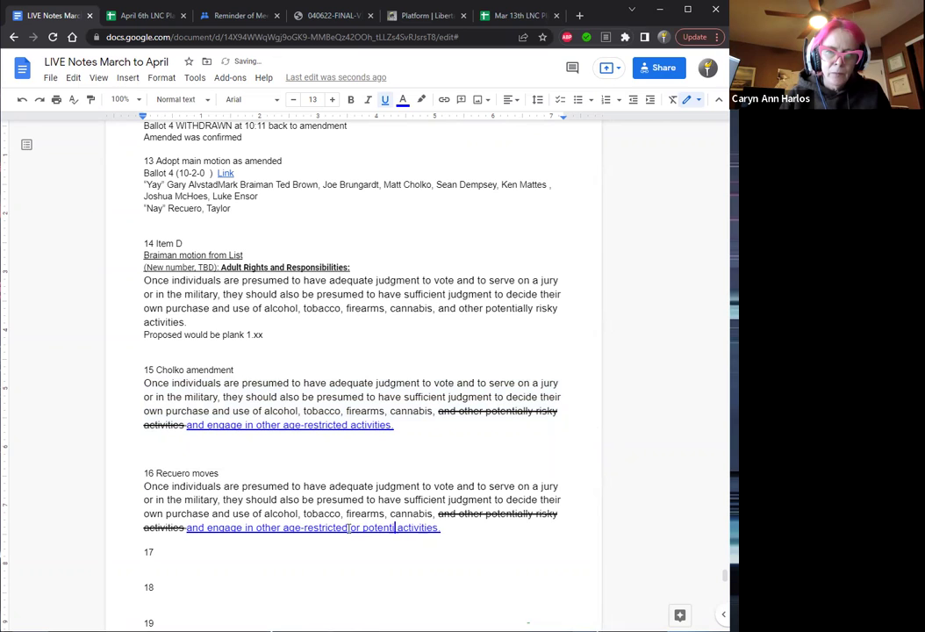
text( risky)
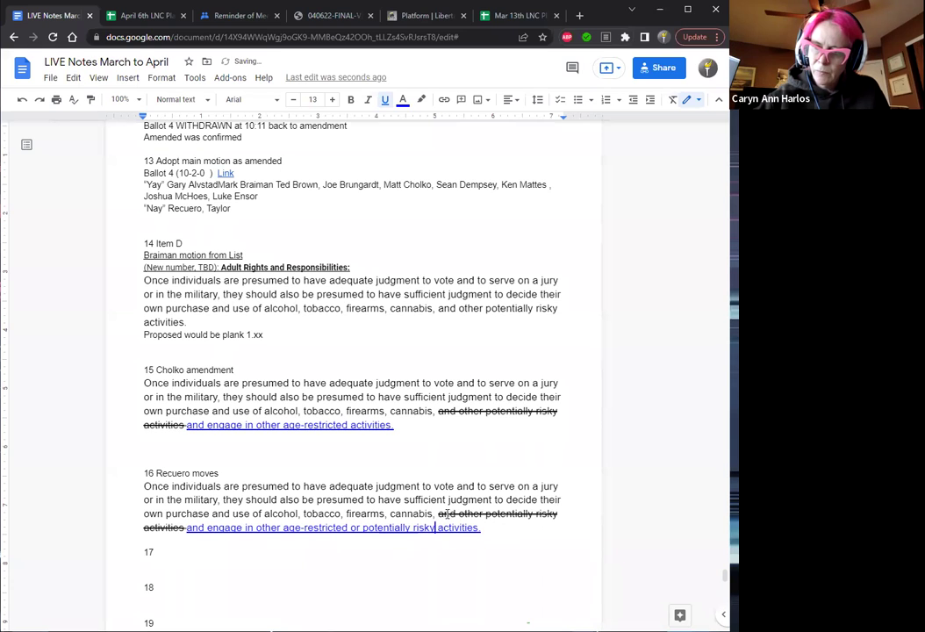
Try red on item 16's struck-through words, then restore them to black.
drag(439, 514, 187, 532)
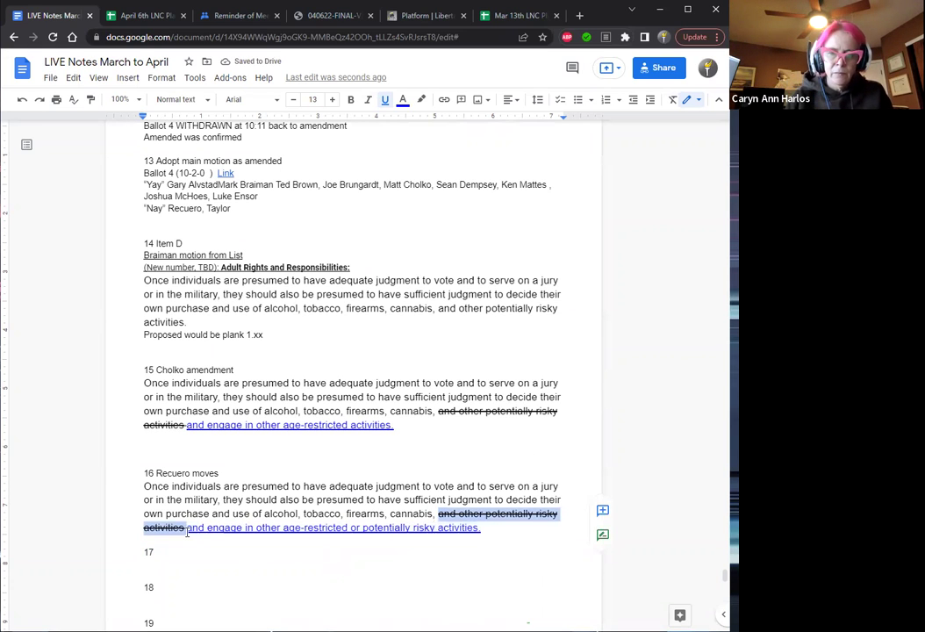
click(401, 102)
click(418, 176)
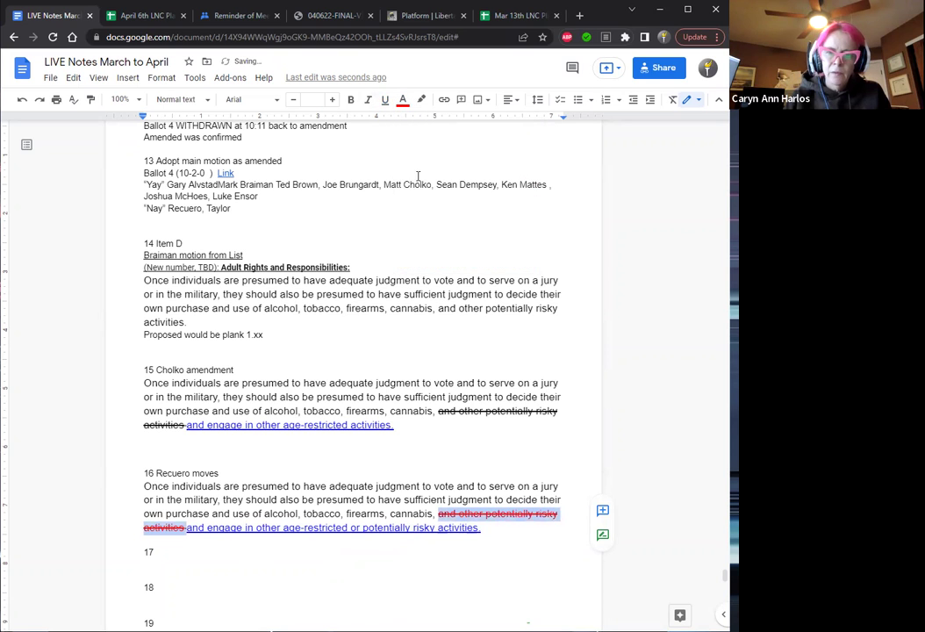
click(404, 104)
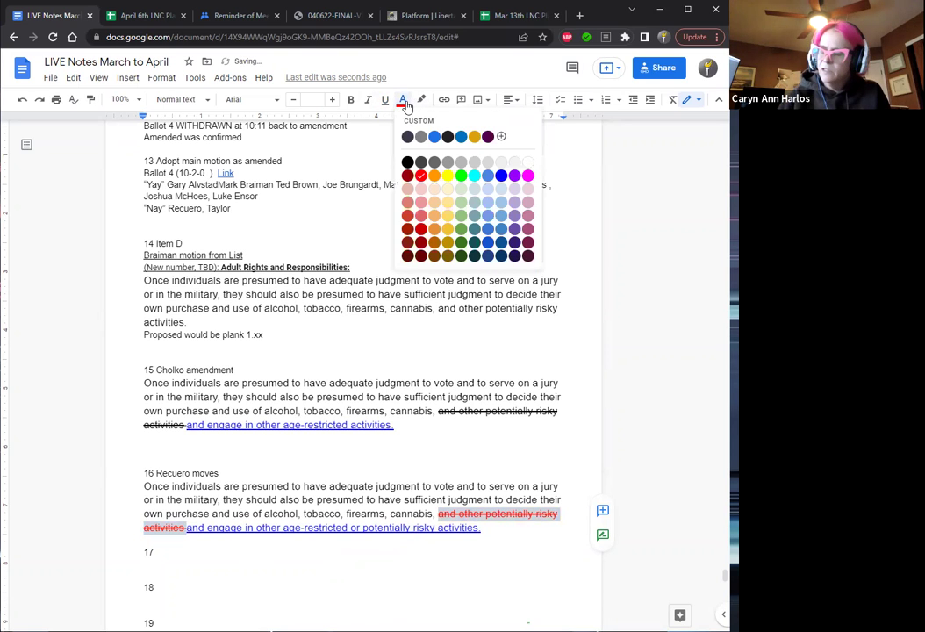
click(408, 162)
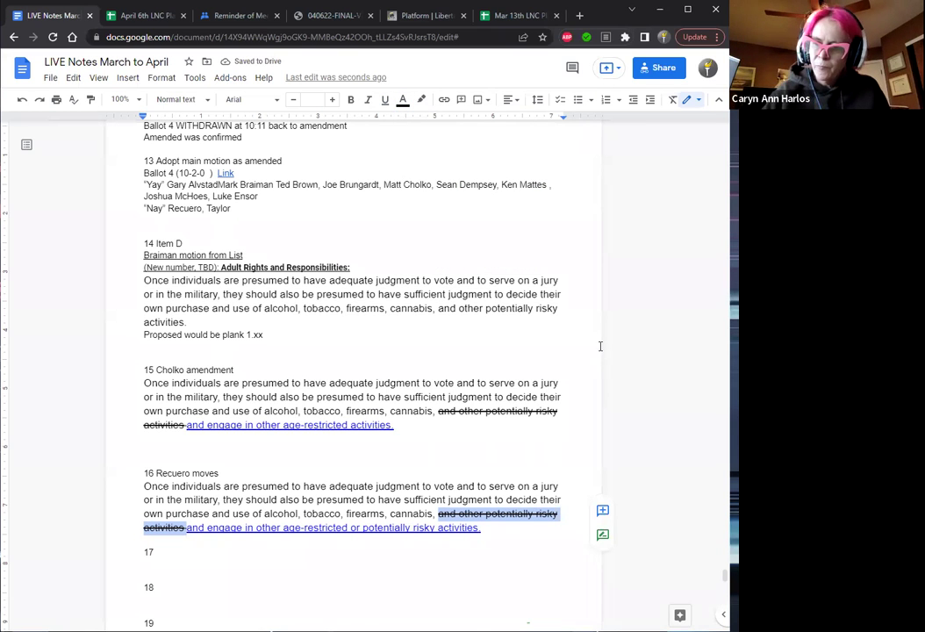
Colour item 15's struck-through wording red.
drag(186, 425, 441, 414)
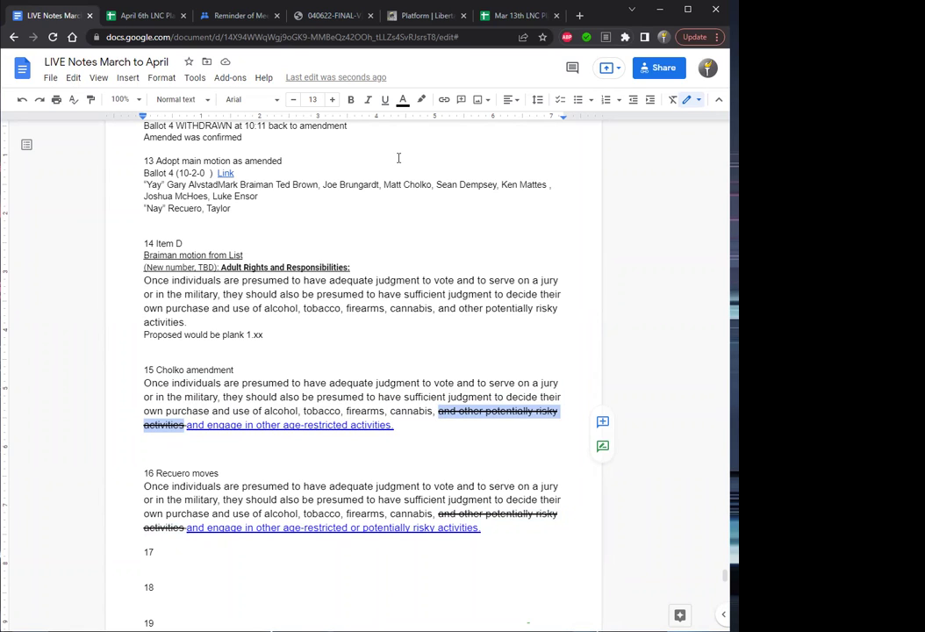
click(403, 100)
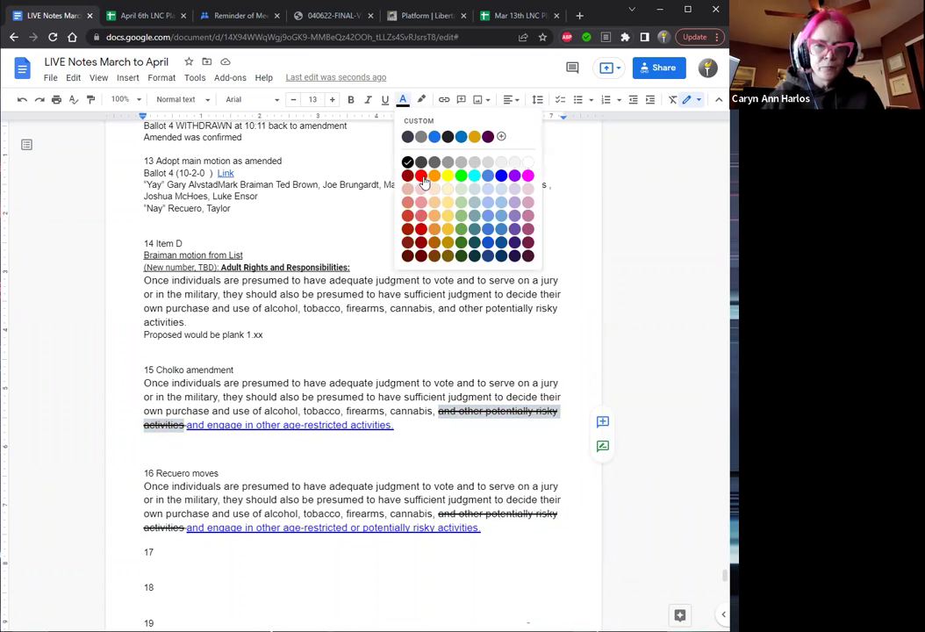
click(420, 174)
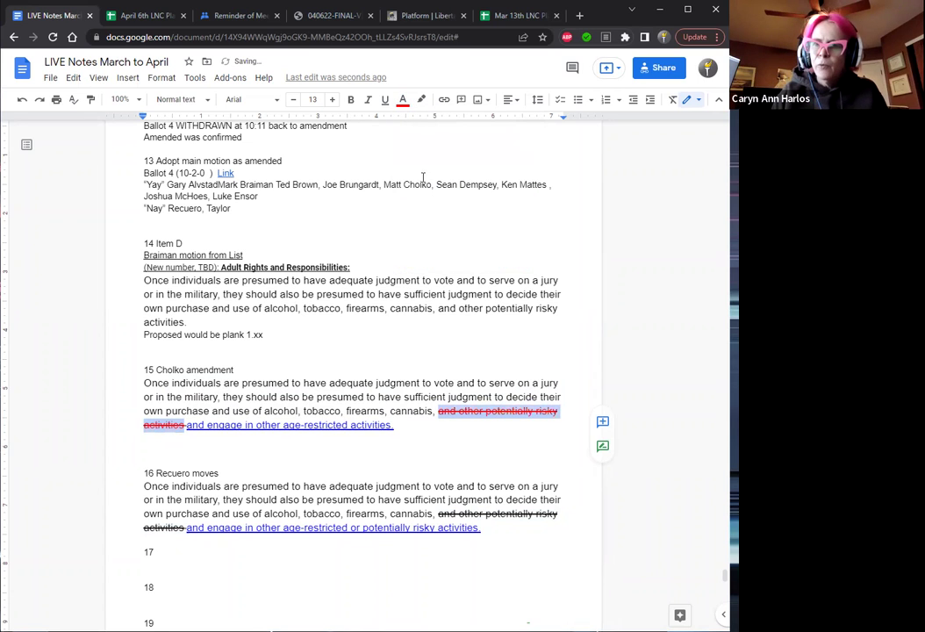
click(218, 473)
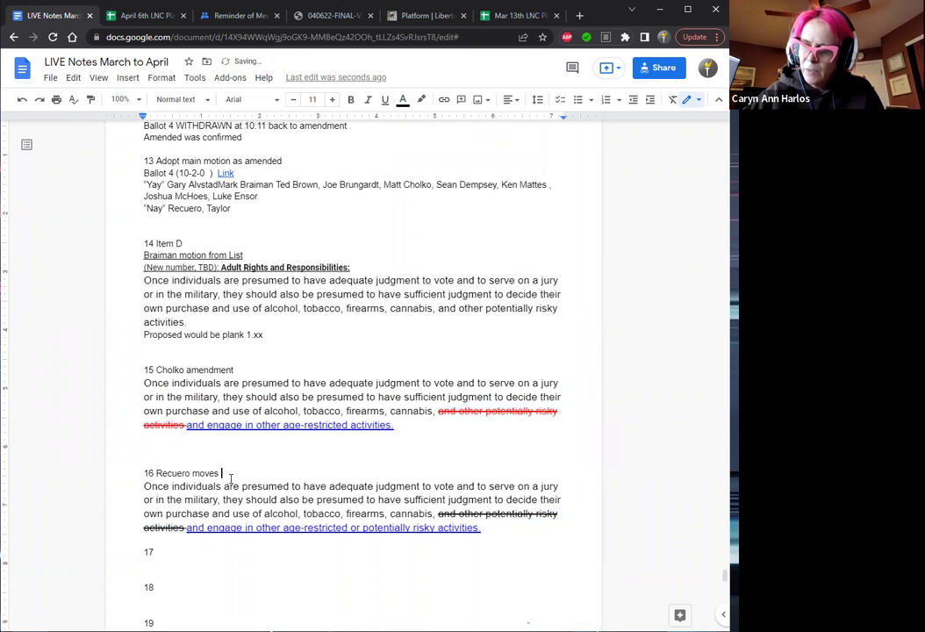
Add 'amendment to amendment' to item 16's heading and bold 'or potentially'.
text(amendm)
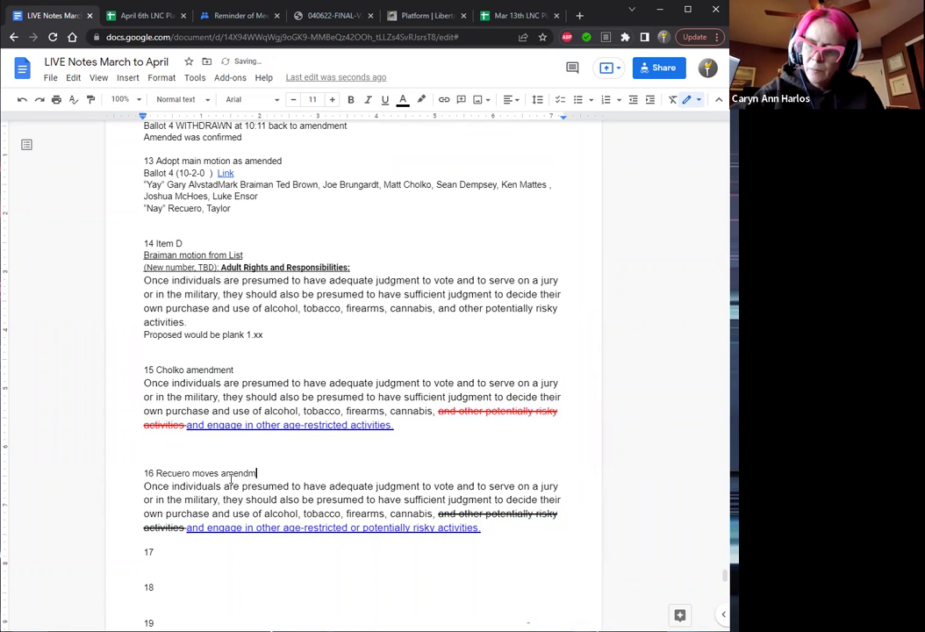
text(ent to amendment)
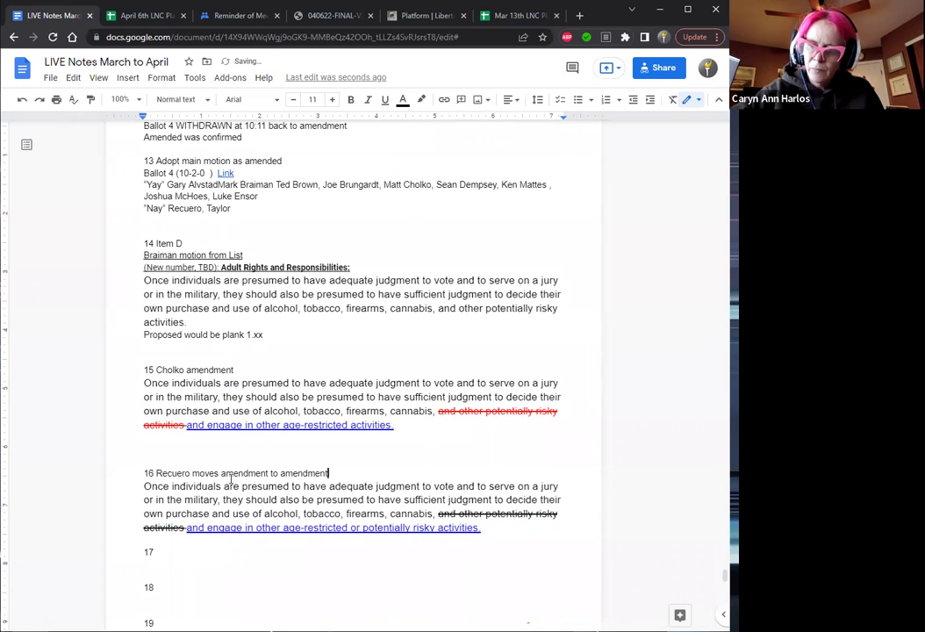
drag(351, 527, 410, 527)
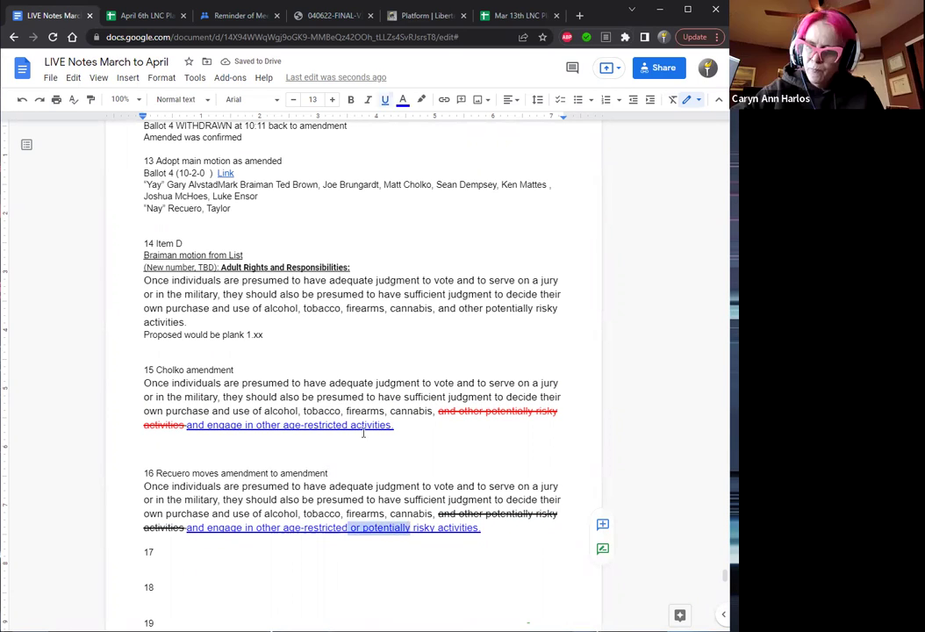
click(351, 102)
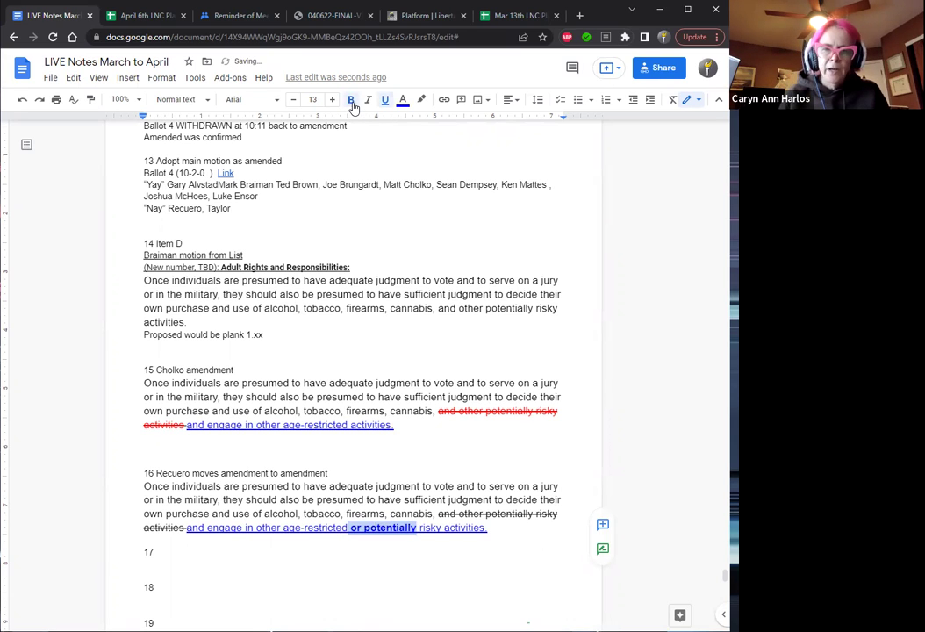
key(Left)
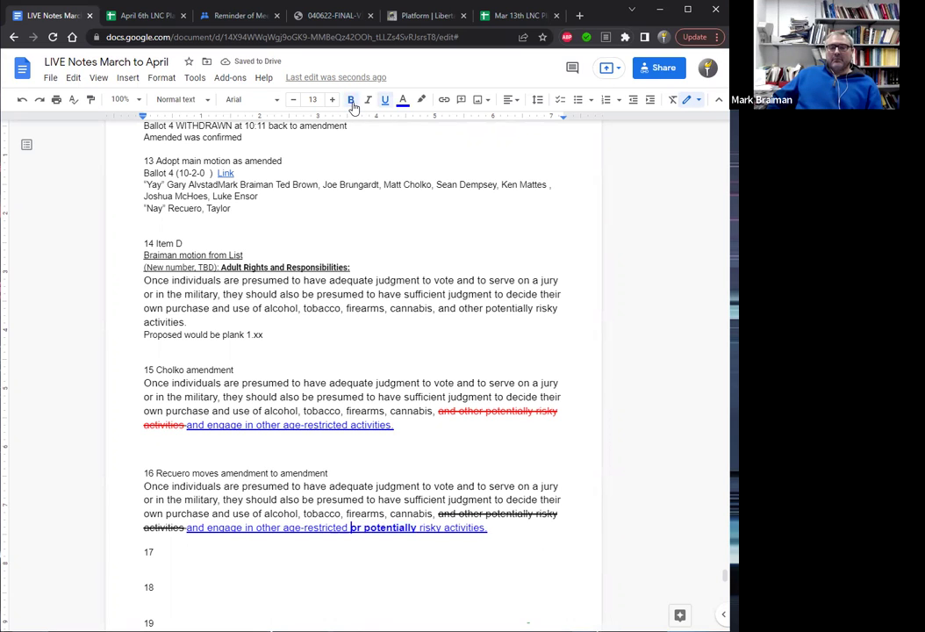
Bold 'risky' in item 16 and quote the added wording 'poten…' in its heading.
click(331, 474)
text(fr p)
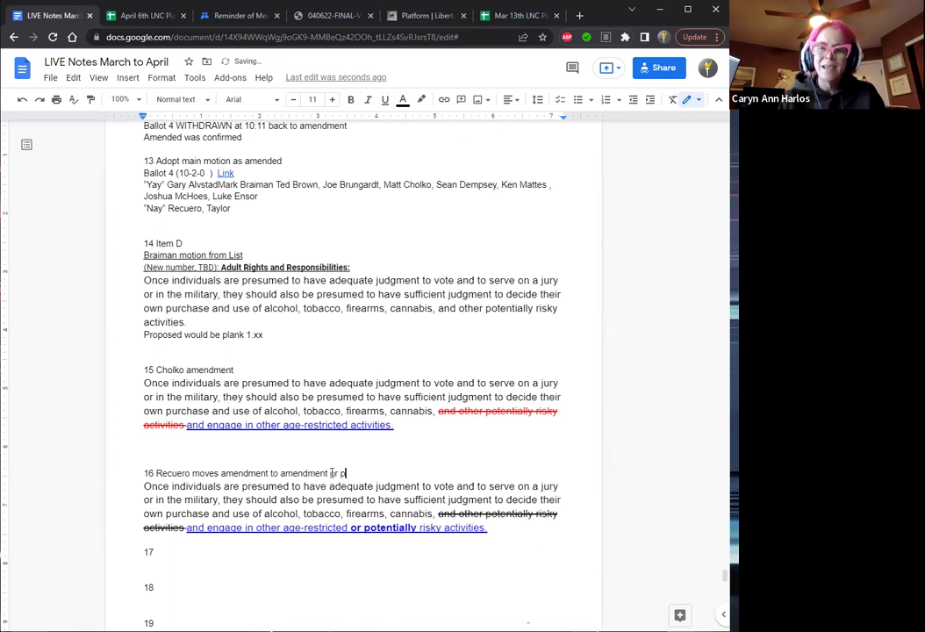
text(oten)
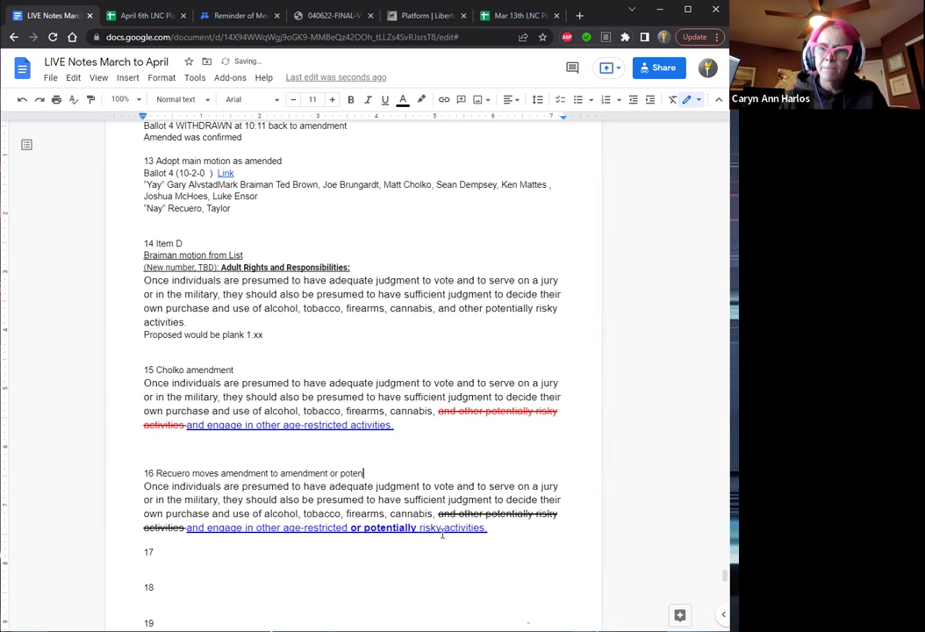
drag(443, 528, 419, 535)
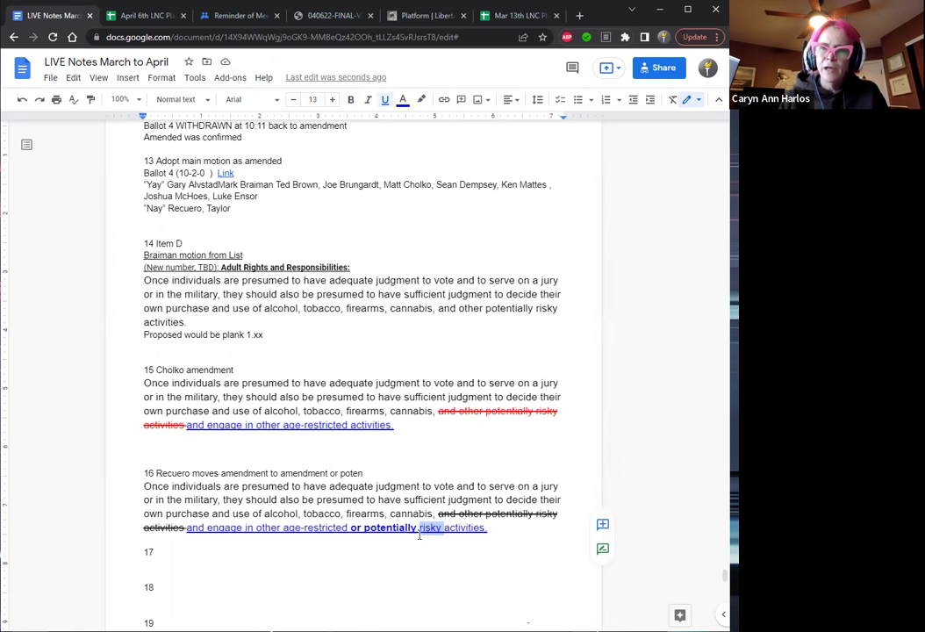
key(ctrl+b)
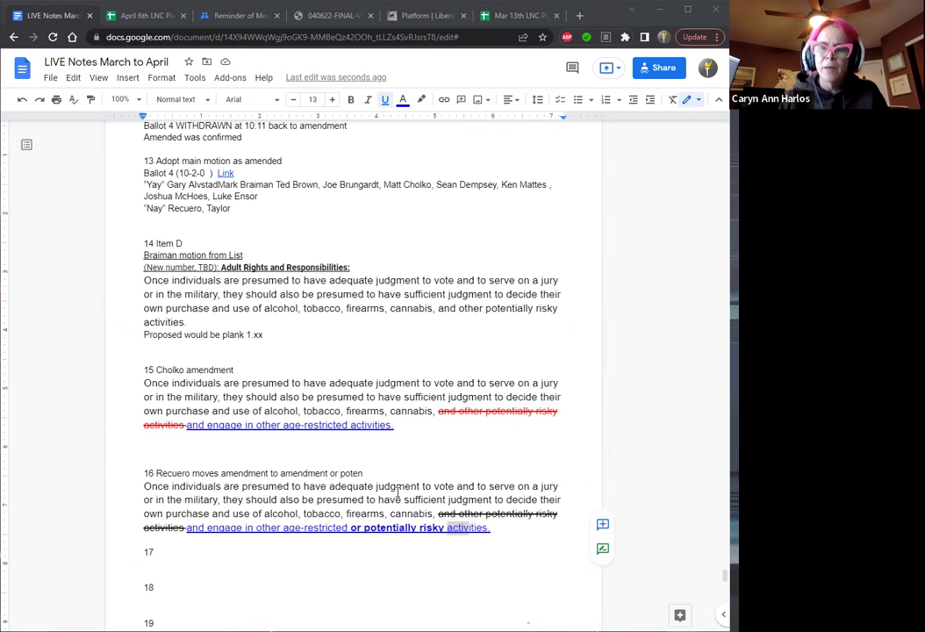
click(342, 474)
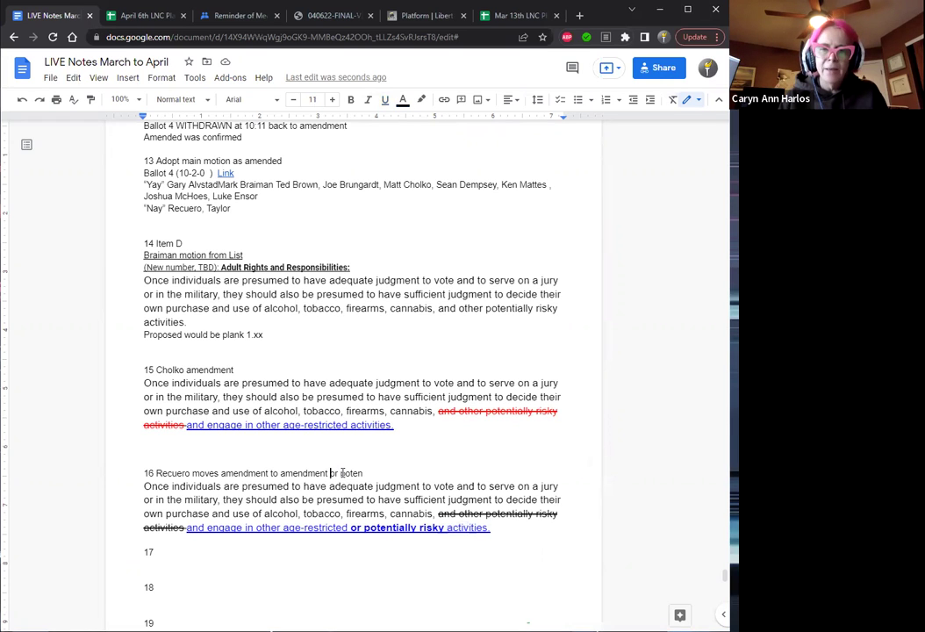
text(")
key(End)
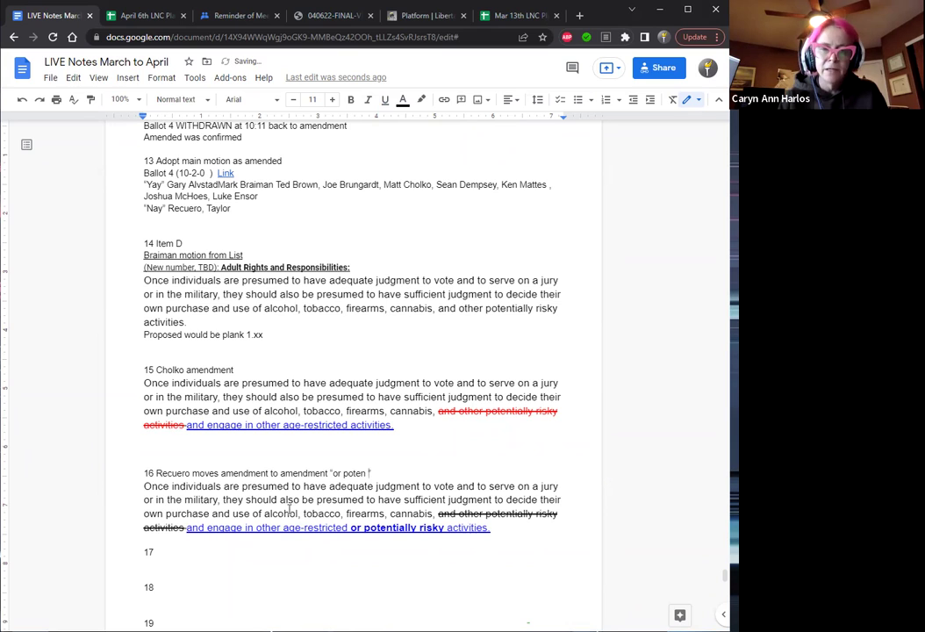
Close the heading quote and add 'Adopted at 10:34 w/o' below item 16's paragraph.
text(")
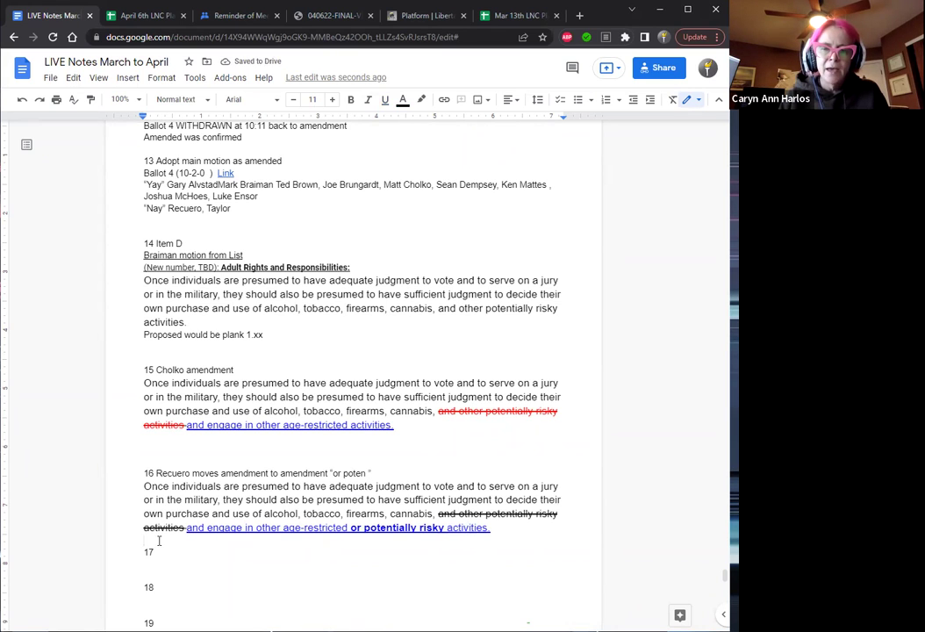
click(159, 541)
key(Return)
text(Adopted)
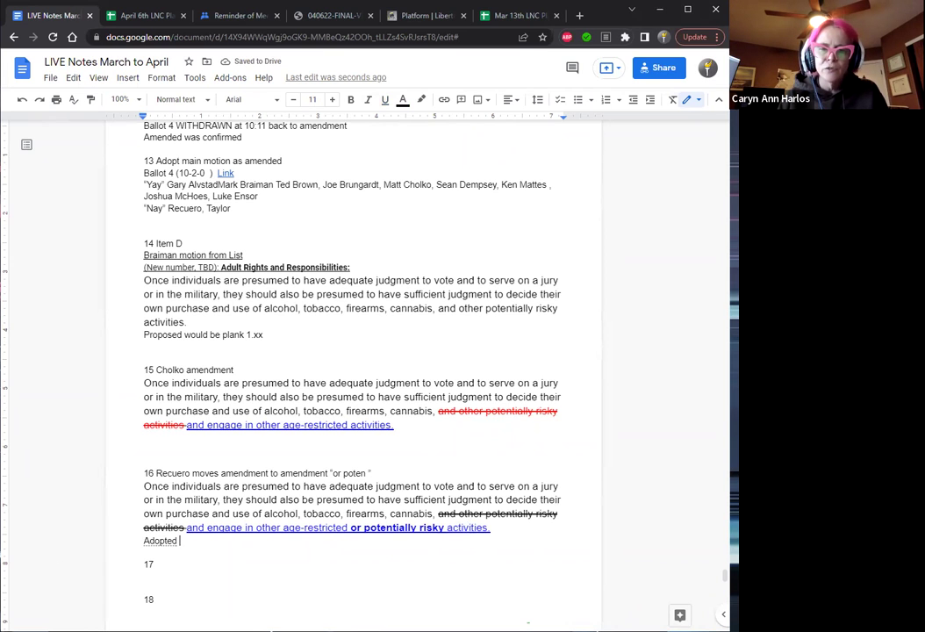
text(at)
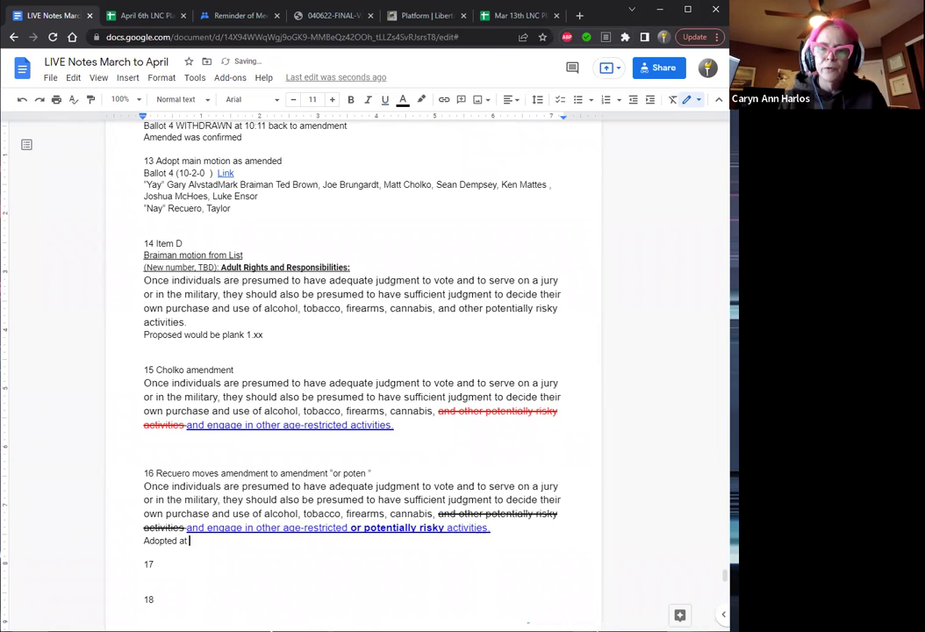
text( 10:34 w/o)
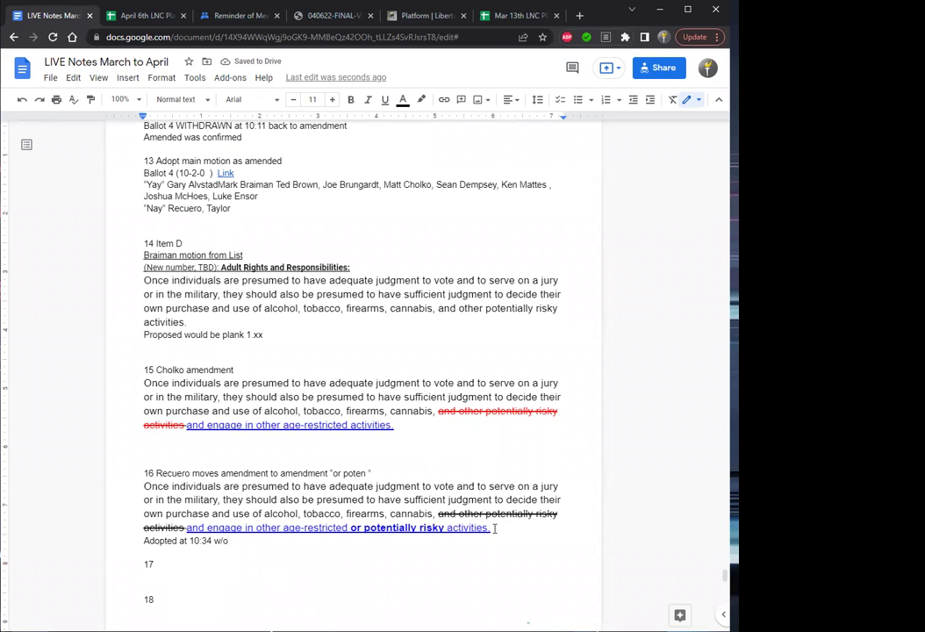
Copy item 16's amendment paragraph and place the insertion point after item 17.
drag(495, 528, 144, 489)
key(ctrl+c)
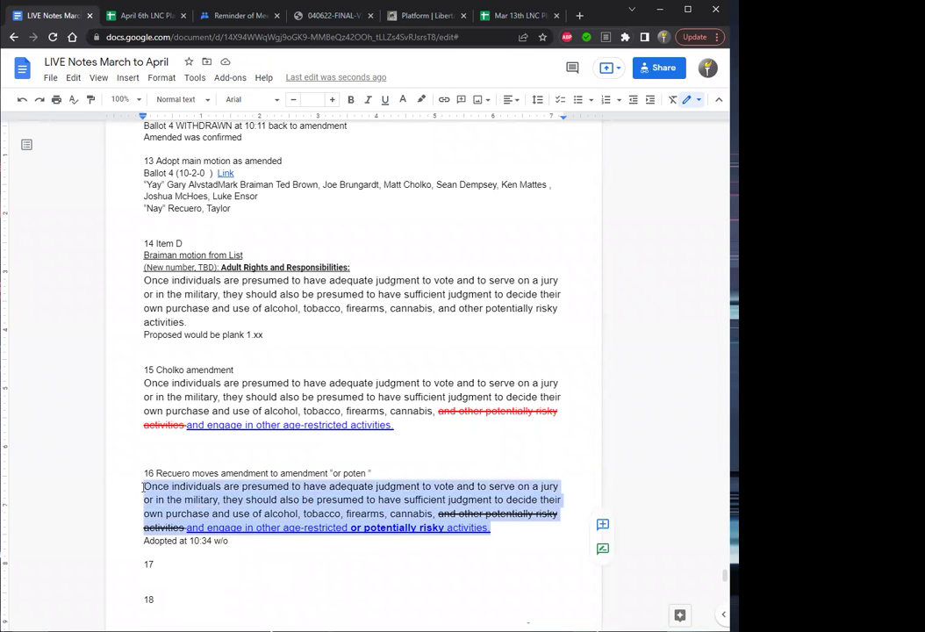
click(154, 565)
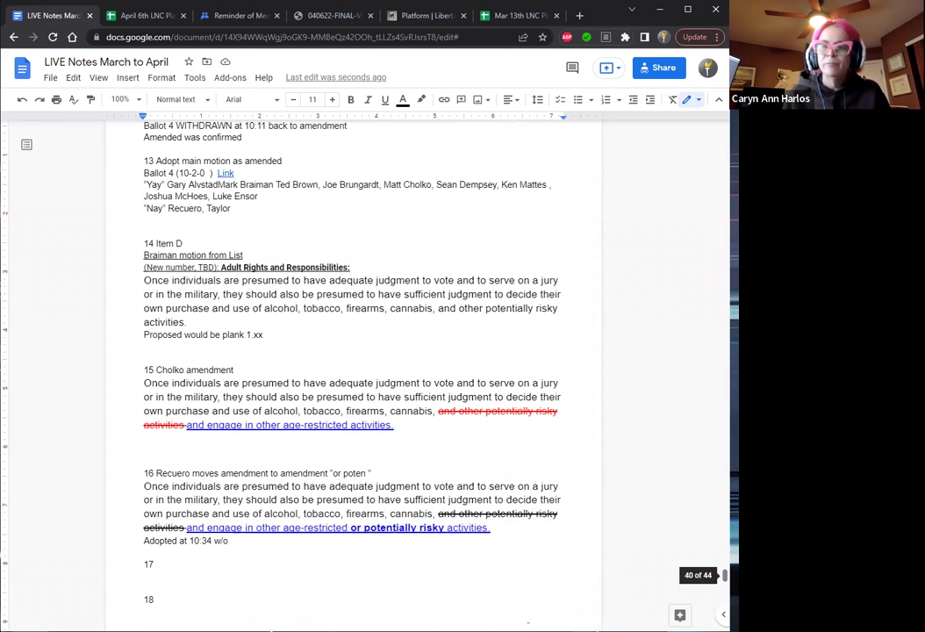
scroll(431, 434, down, 3)
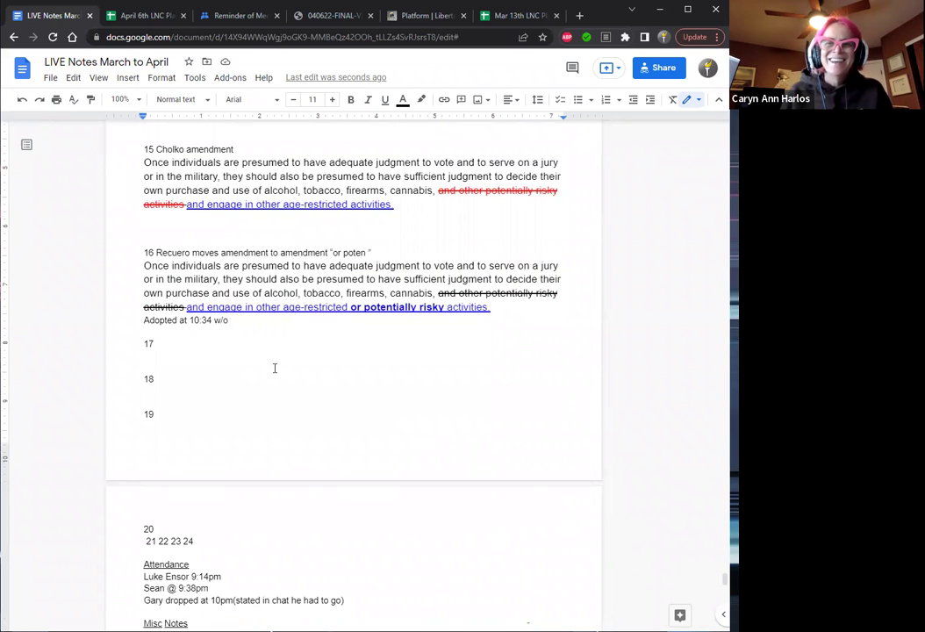
Paste the amendment under item 17, insert 'adult' after age-restricted, and strike age-restricted out.
key(Return)
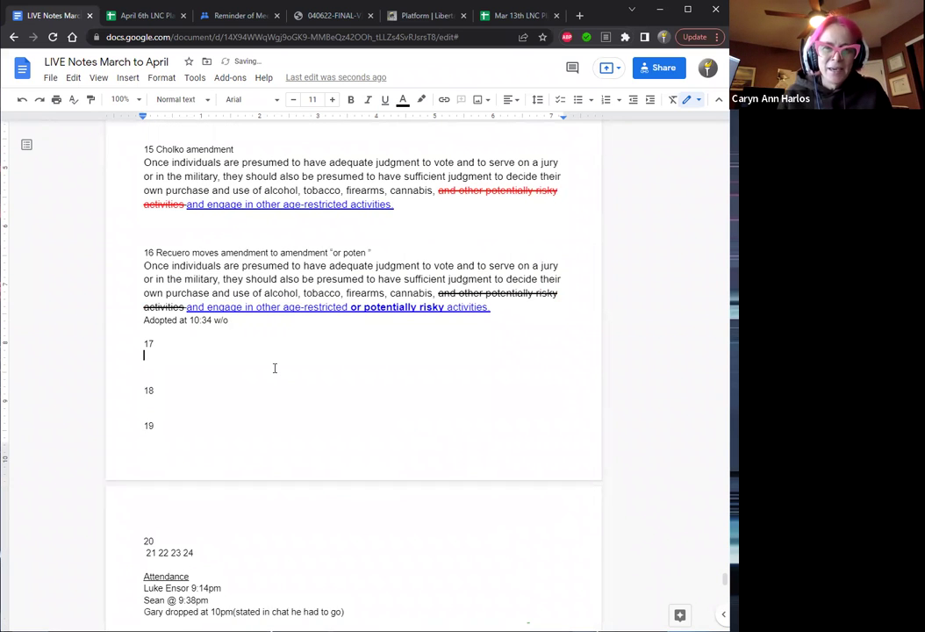
key(ctrl+v)
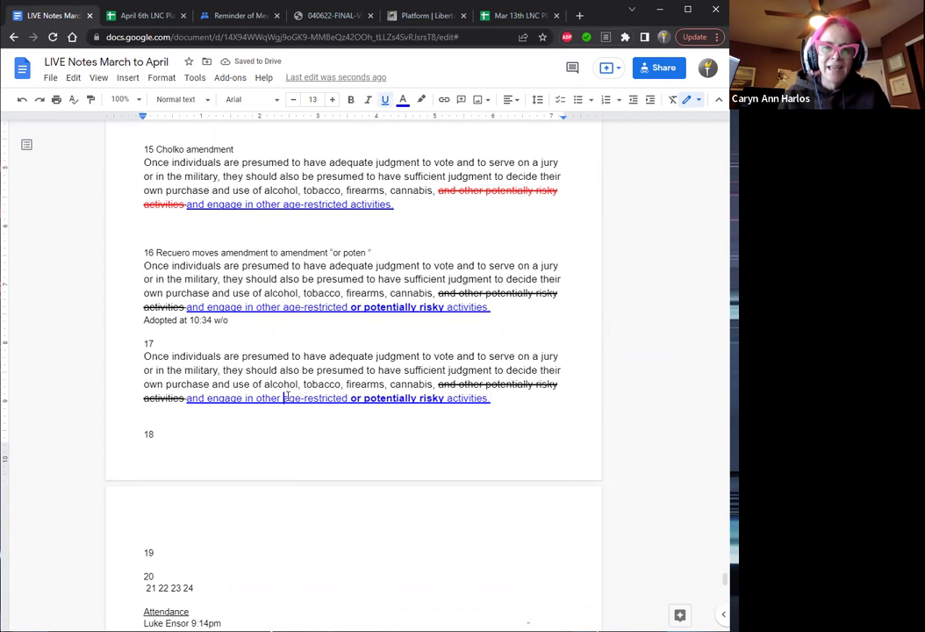
double_click(284, 398)
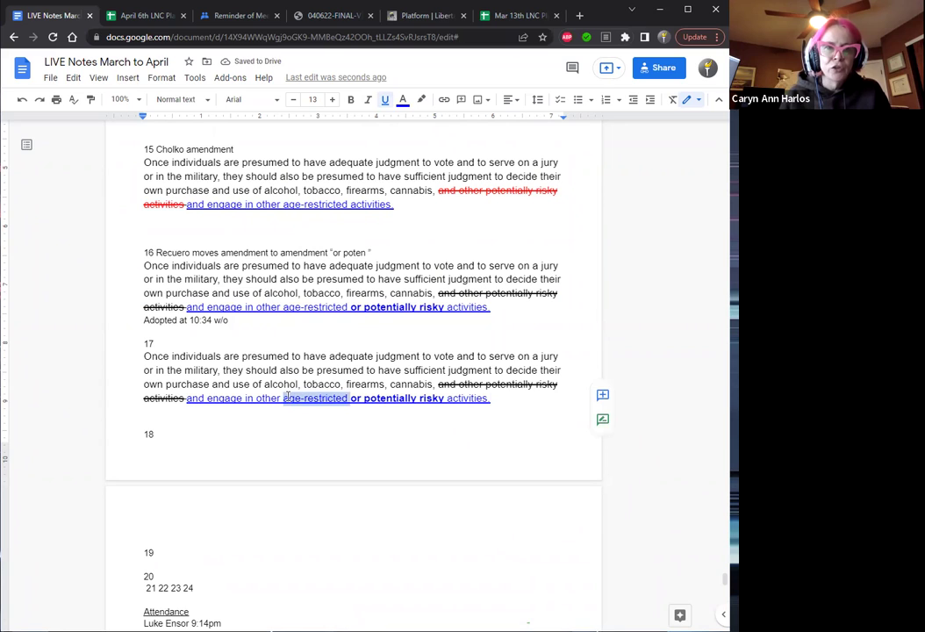
key(Right)
text(adult)
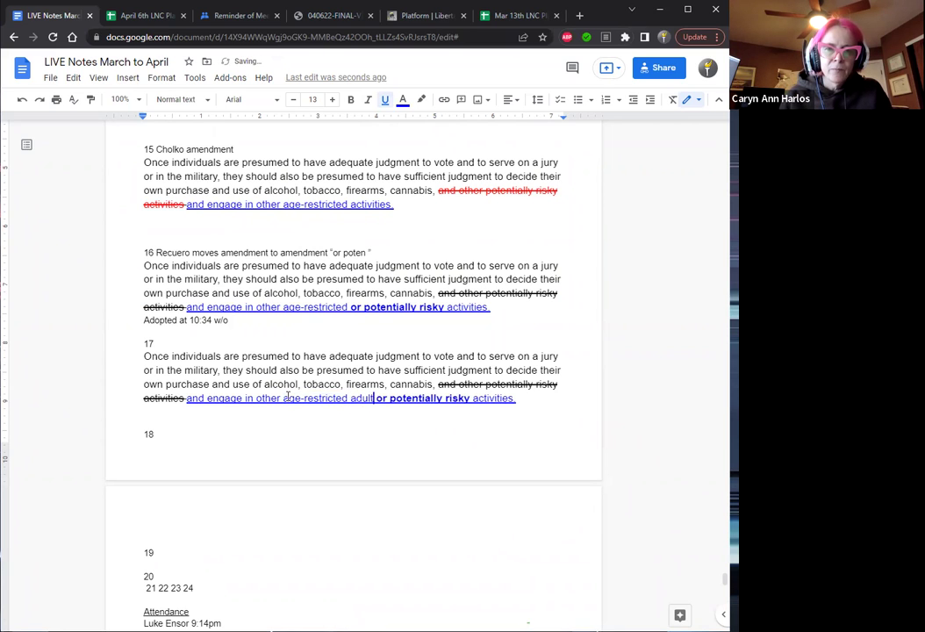
key(Left)
key(Left)
key(Left)
key(Left)
key(Left)
key(Left)
key(shift+Left)
key(shift+Left)
key(shift+Left)
key(shift+Left)
key(shift+Left)
key(shift+Left)
key(shift+Left)
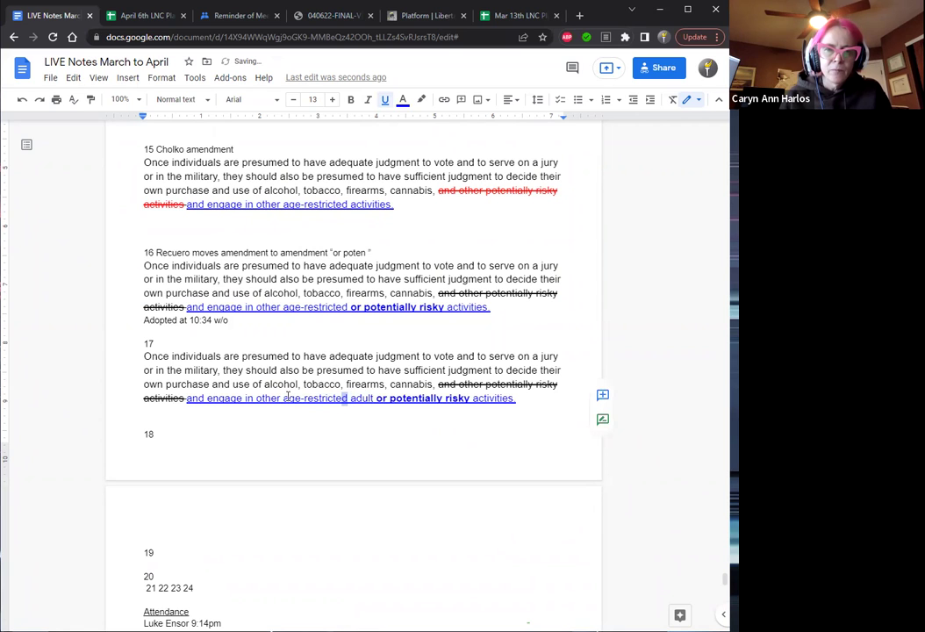
key(shift+Left)
key(shift+Left)
key(shift+Left)
key(shift+Left)
key(shift+Left)
key(shift+Left)
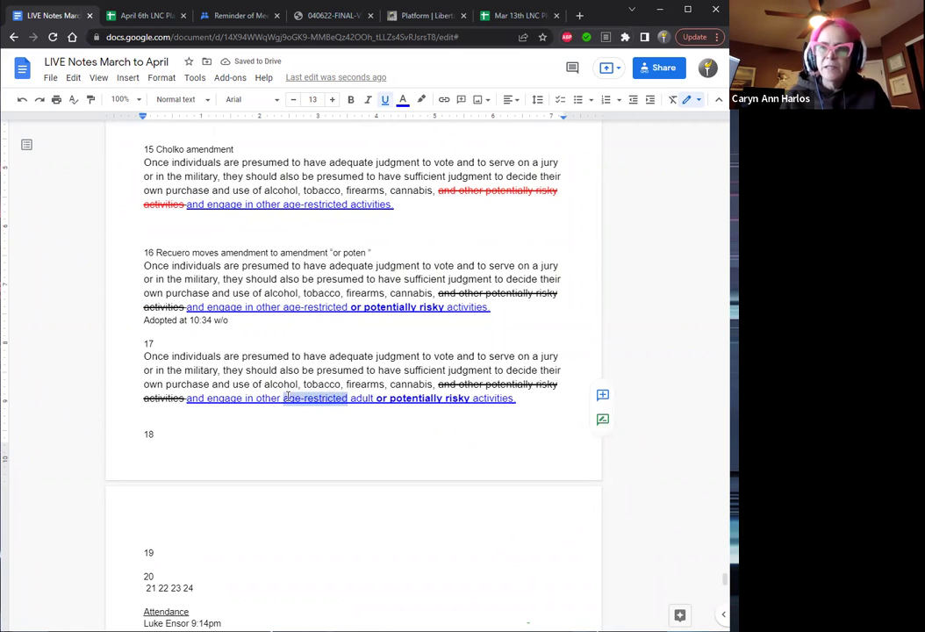
key(BackSpace)
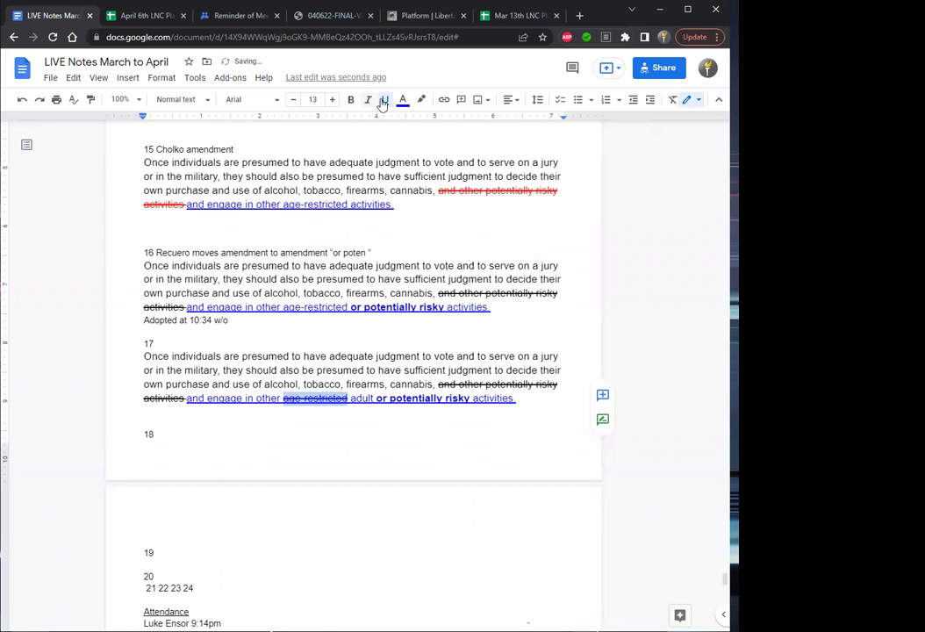
Colour item 17's struck-out 'age-restricted' red.
click(403, 103)
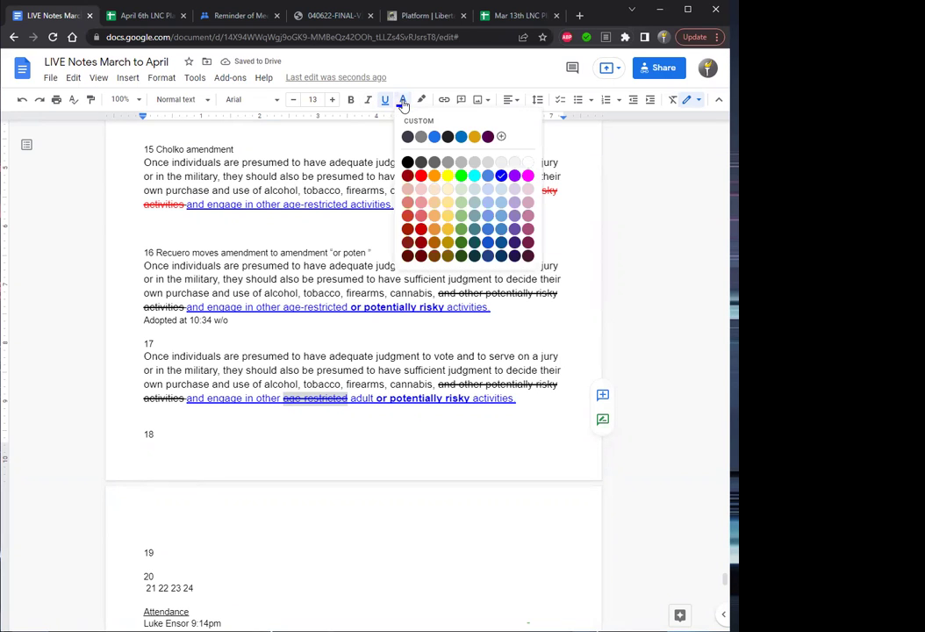
click(422, 178)
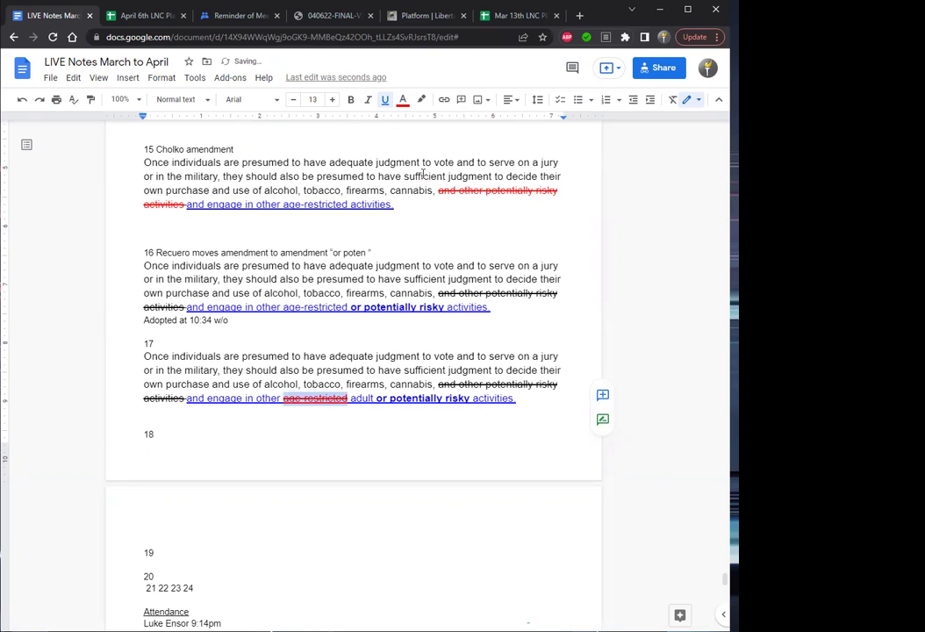
click(283, 400)
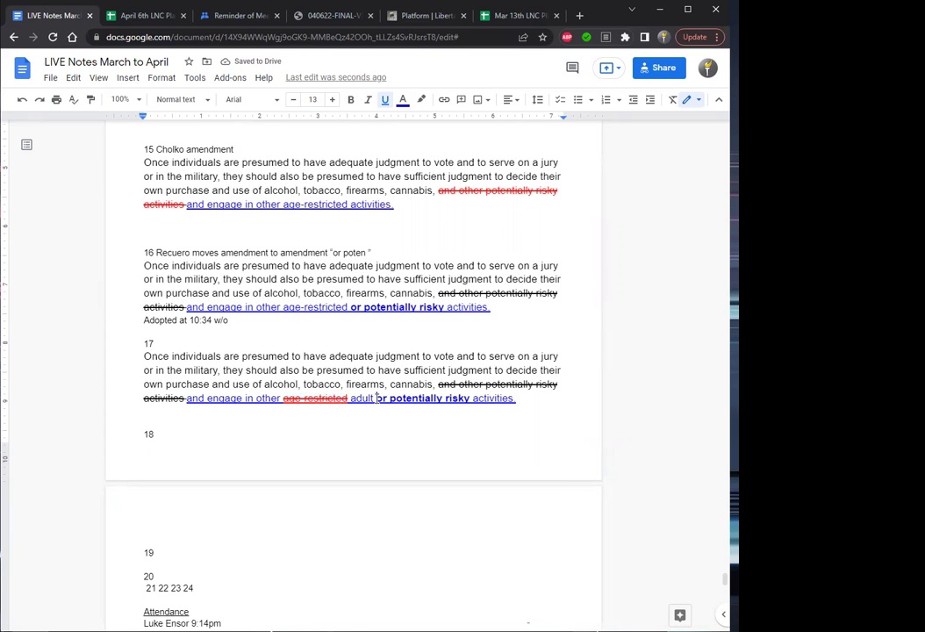
Set 'or potentially risky' in item 17 back to normal weight.
drag(376, 397, 471, 400)
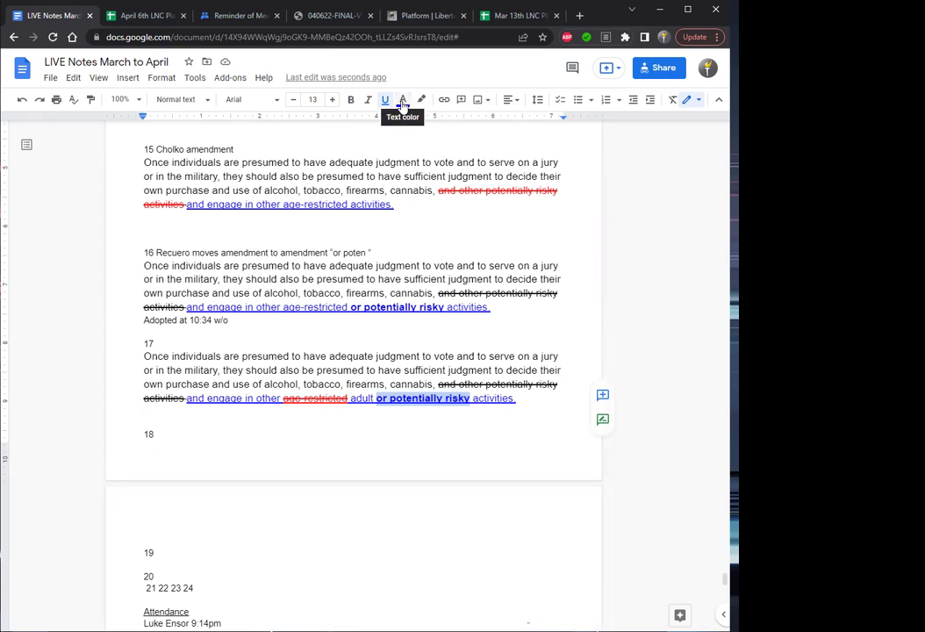
click(352, 102)
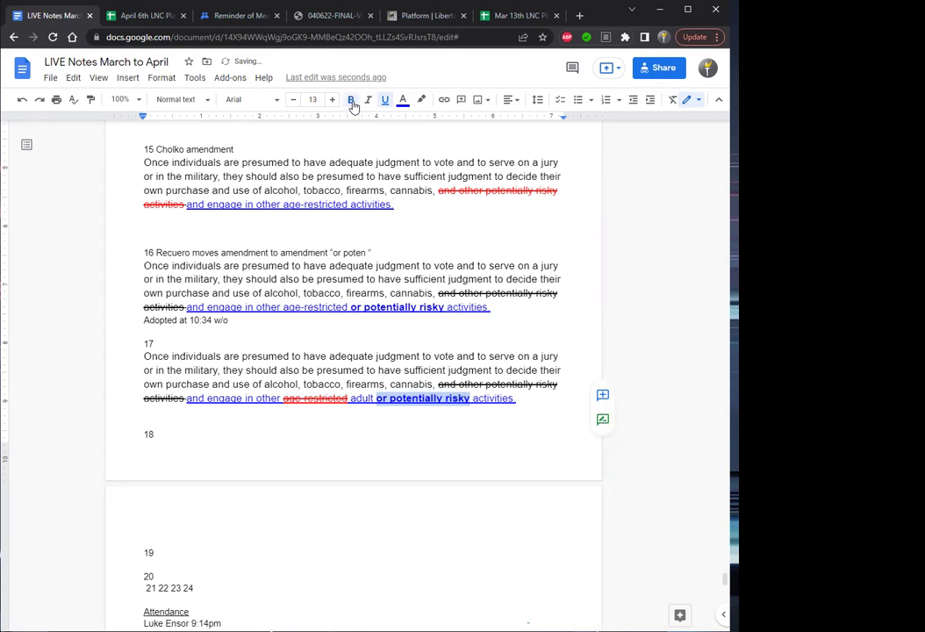
click(353, 102)
key(Right)
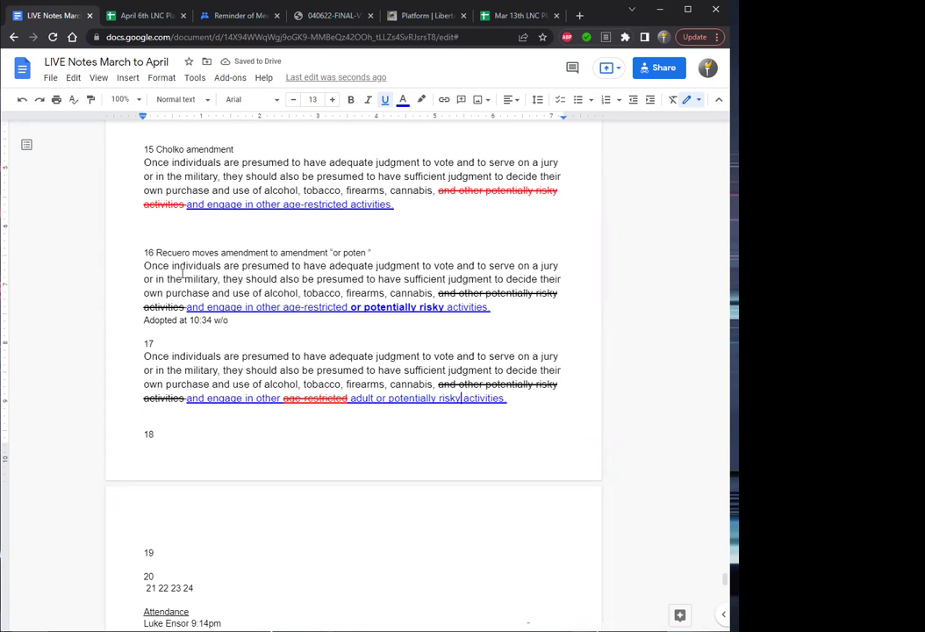
Head item 17 with the mover's name and 'amend the amendment'.
text(Taylo)
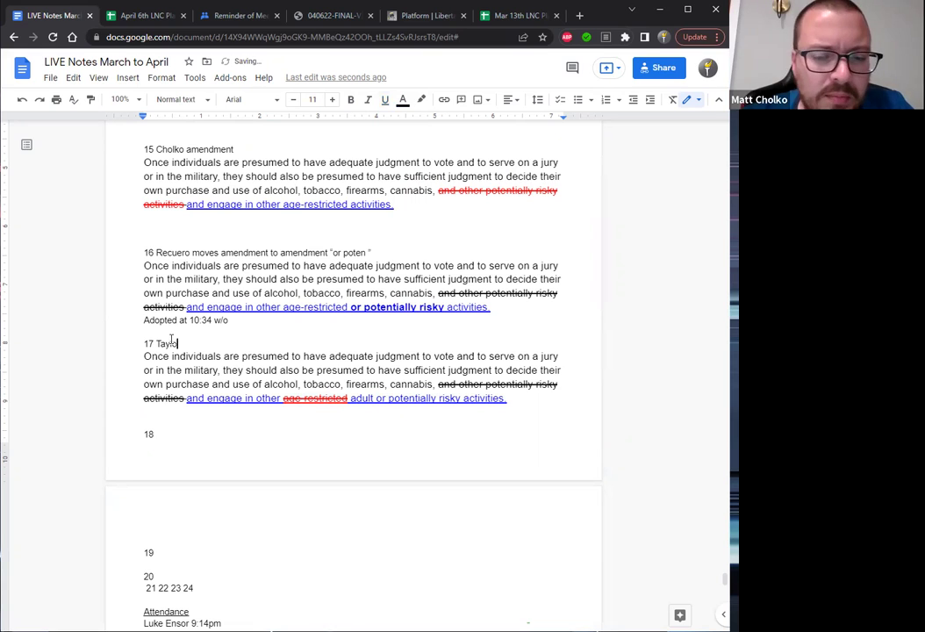
text(r amend the )
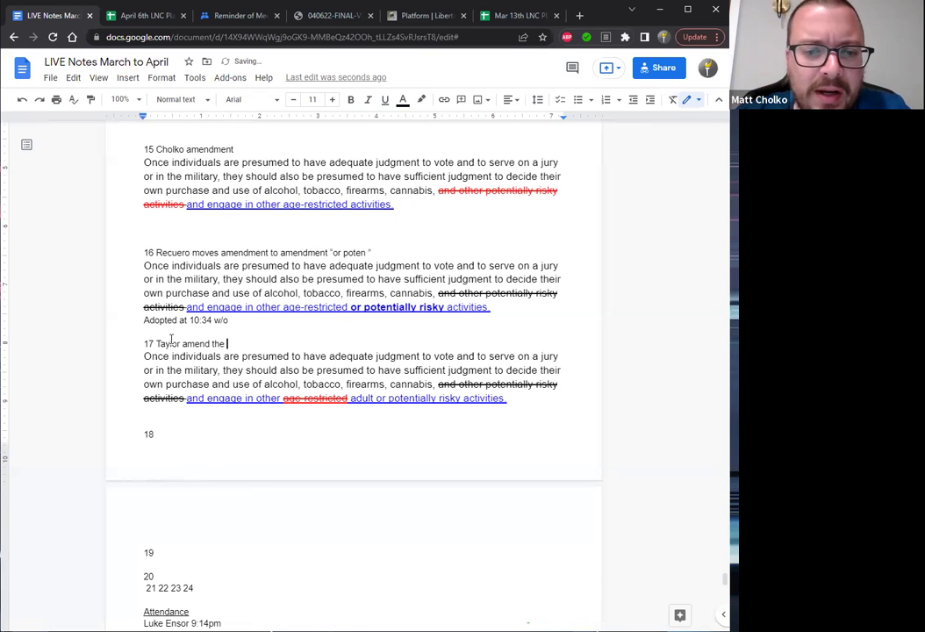
text(amendment)
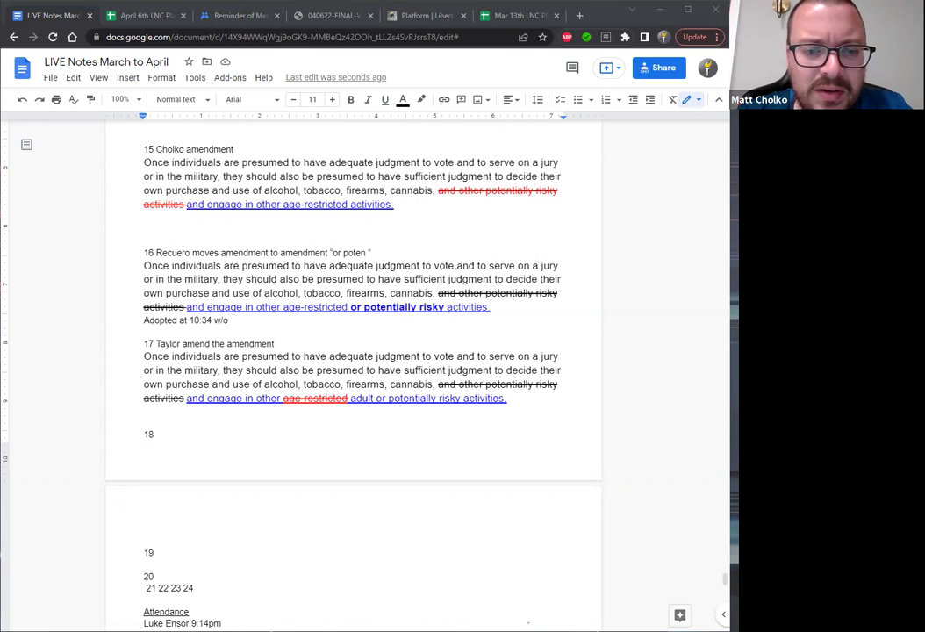
click(148, 413)
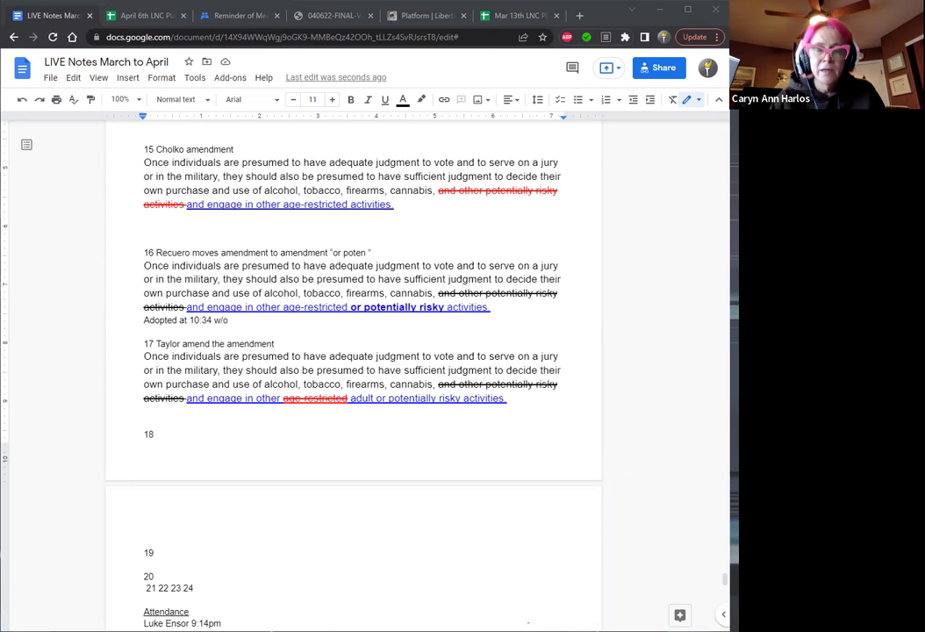
Bold the inserted word 'adult' in item 17's paragraph.
click(254, 398)
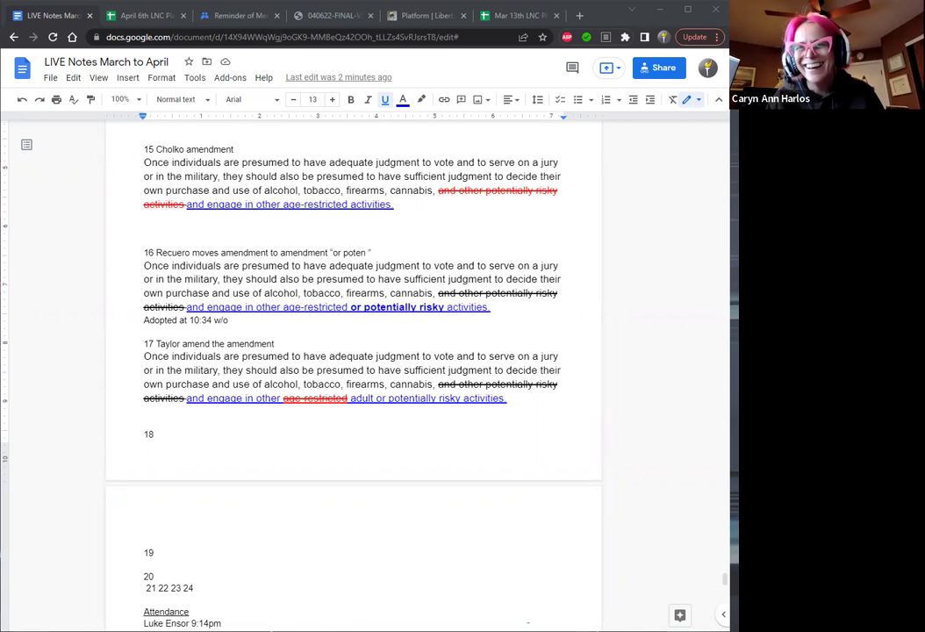
double_click(376, 398)
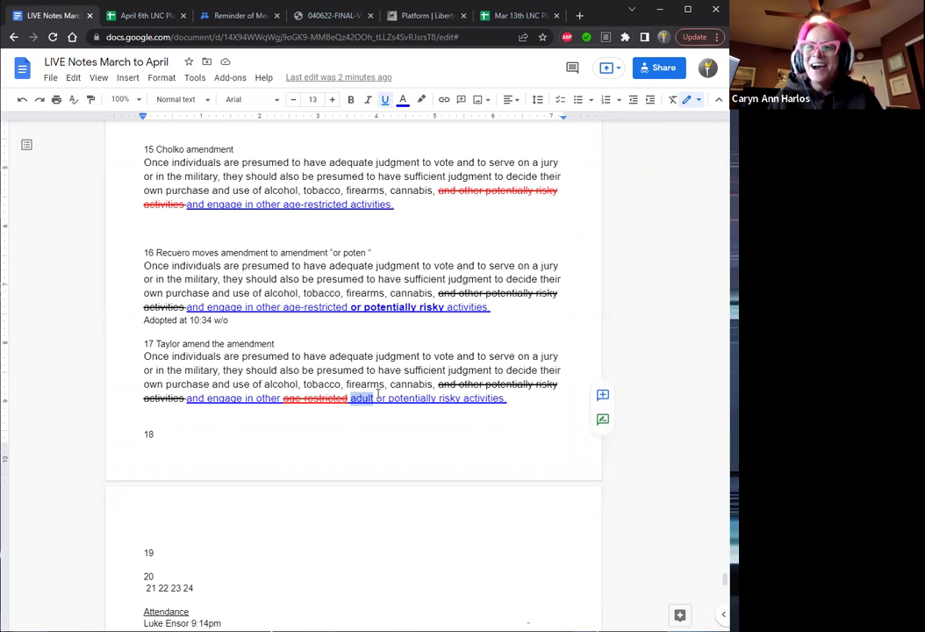
key(ctrl+b)
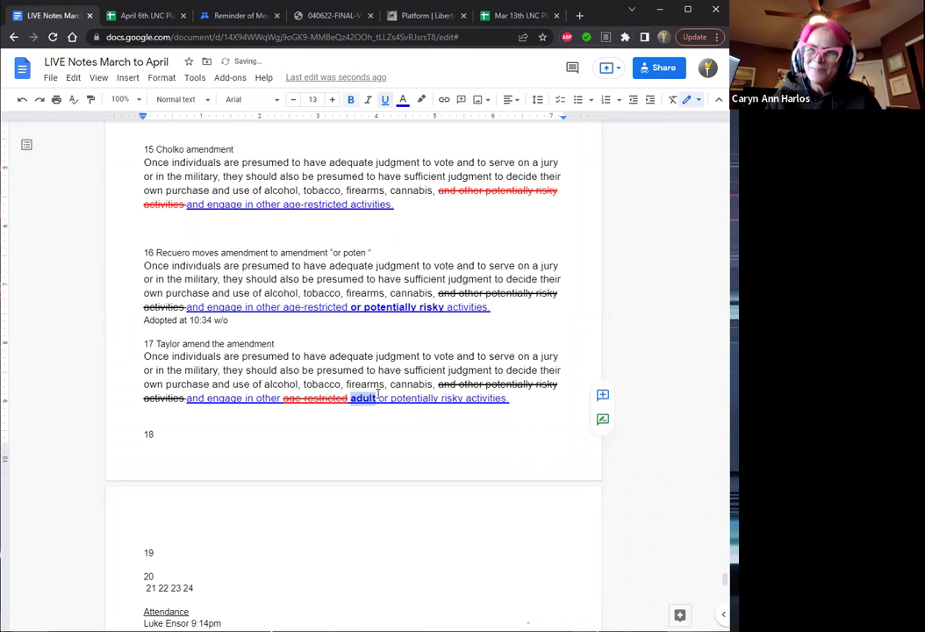
click(324, 337)
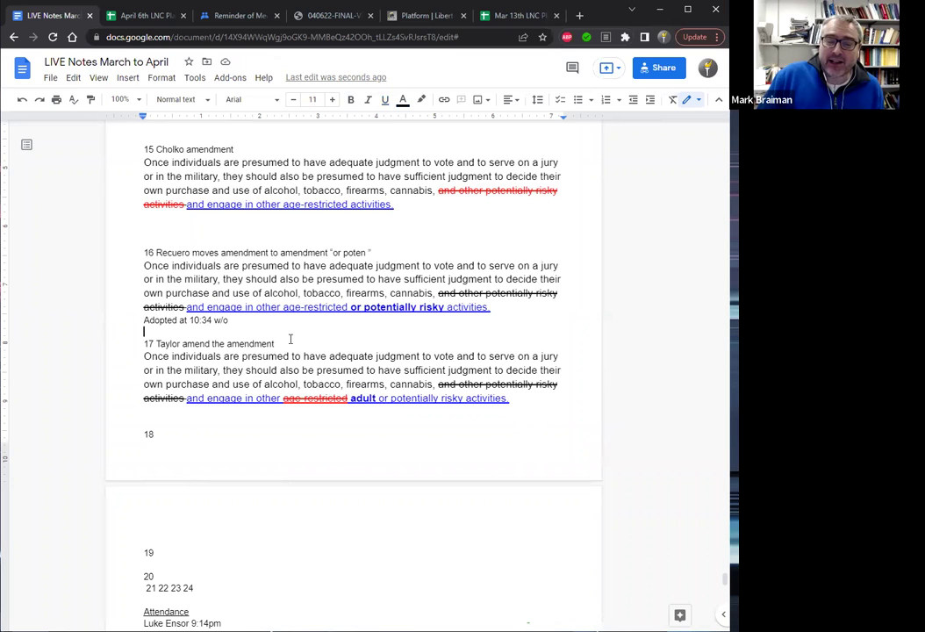
Append '(add adult)' to the end of item 17's heading.
click(286, 343)
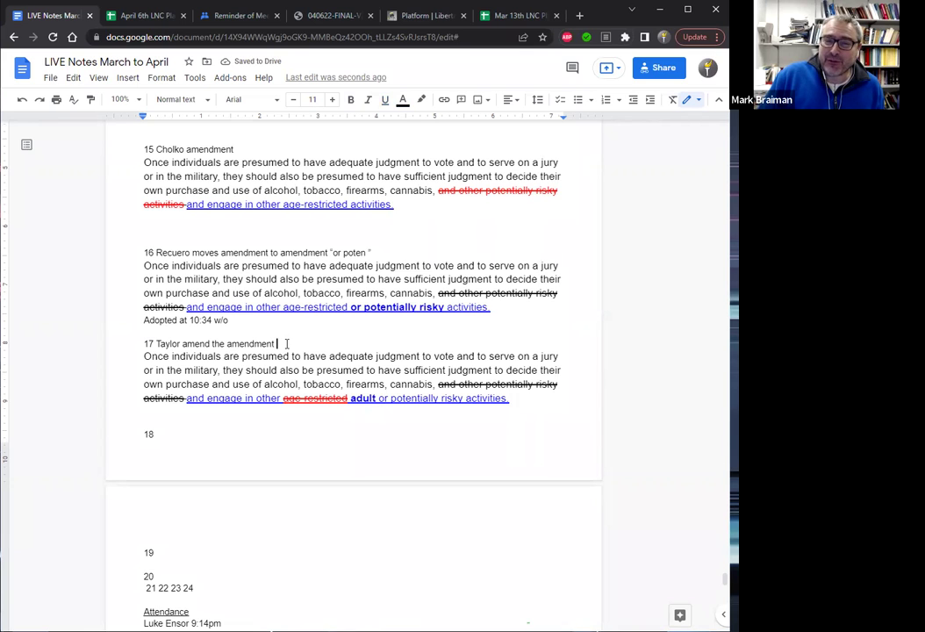
text((a)
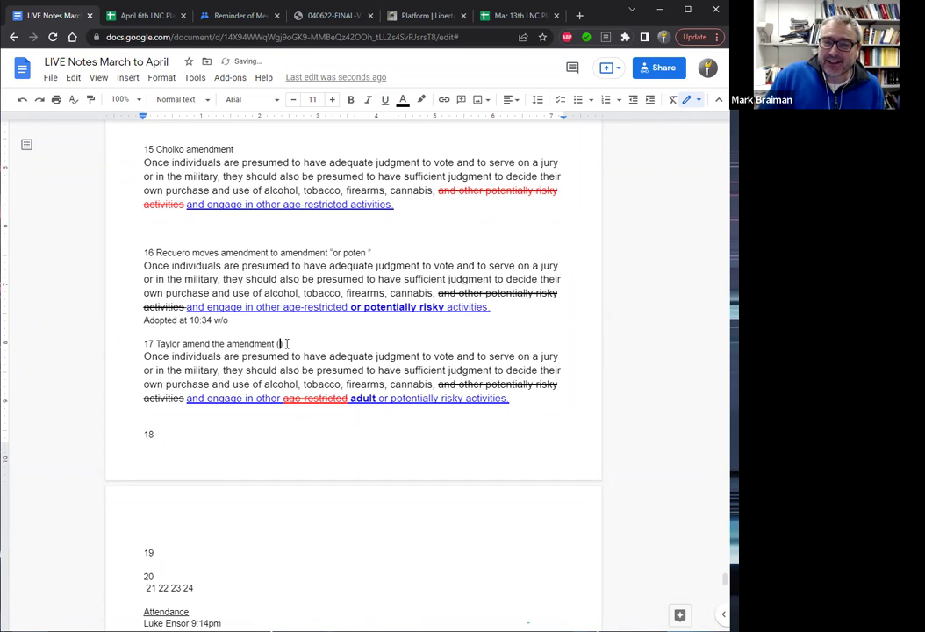
text(dd ad)
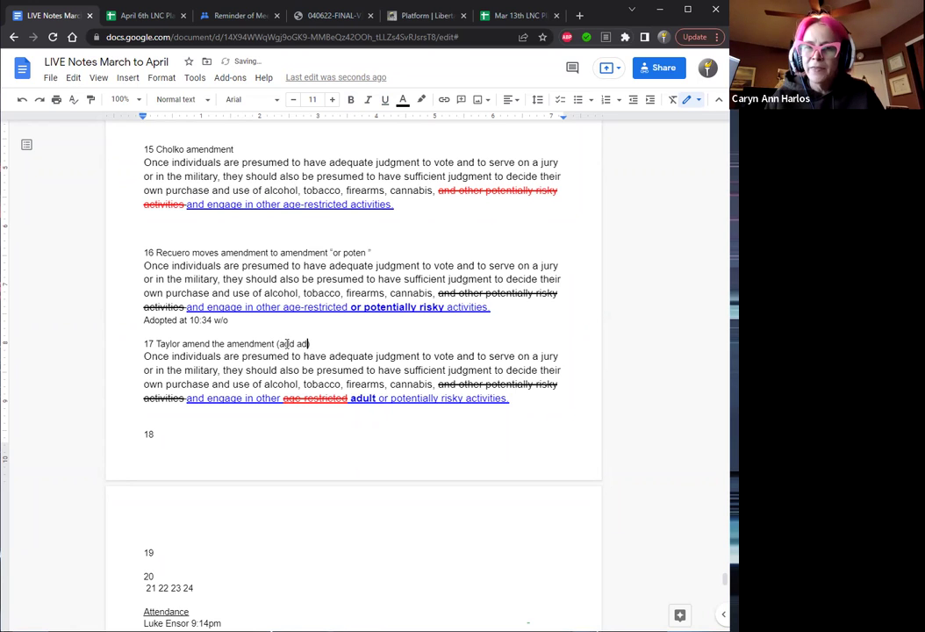
text(ult))
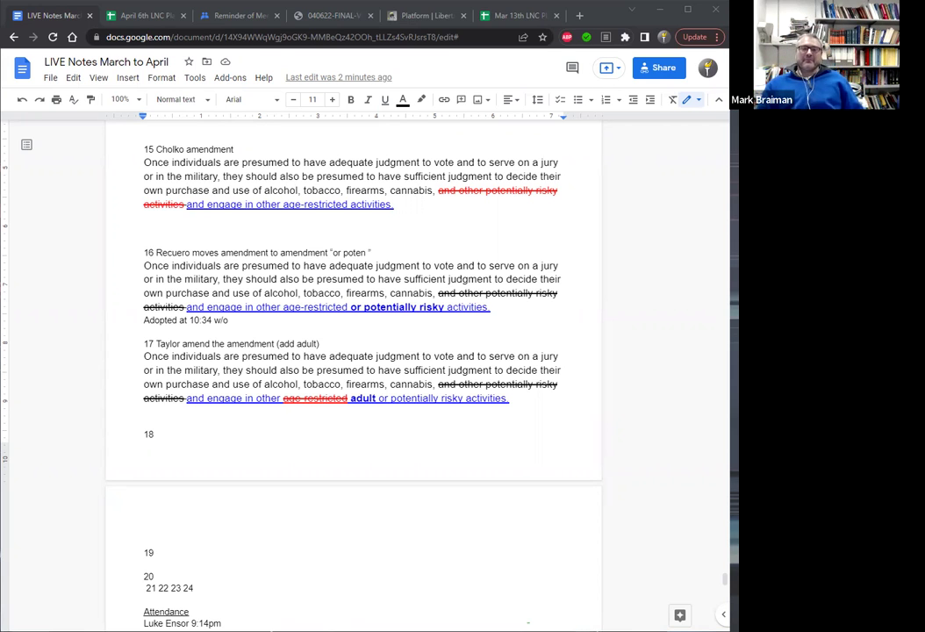
Insert a page break before item 18, returning to the blank line under item 17.
click(147, 436)
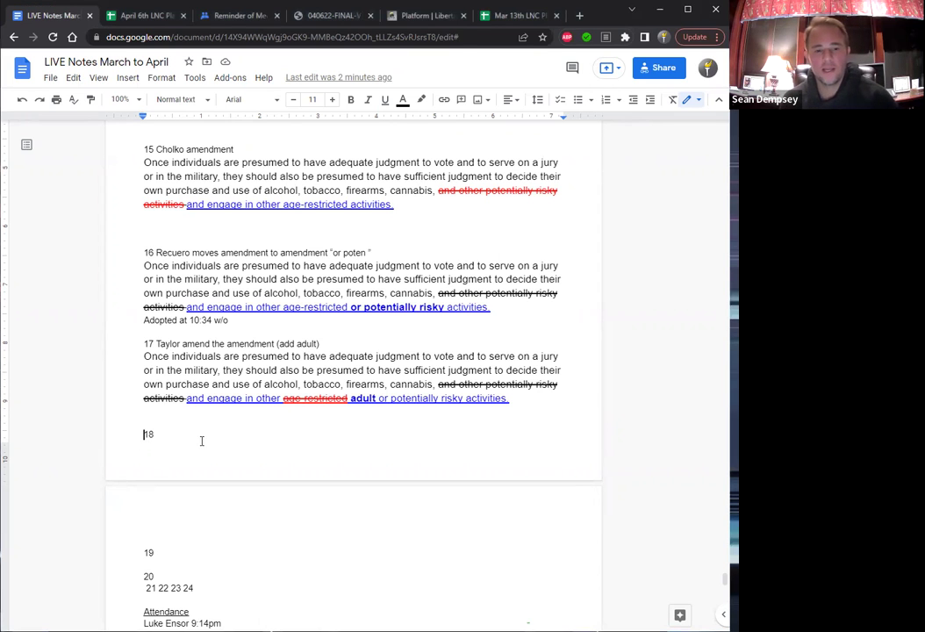
key(ctrl+Return)
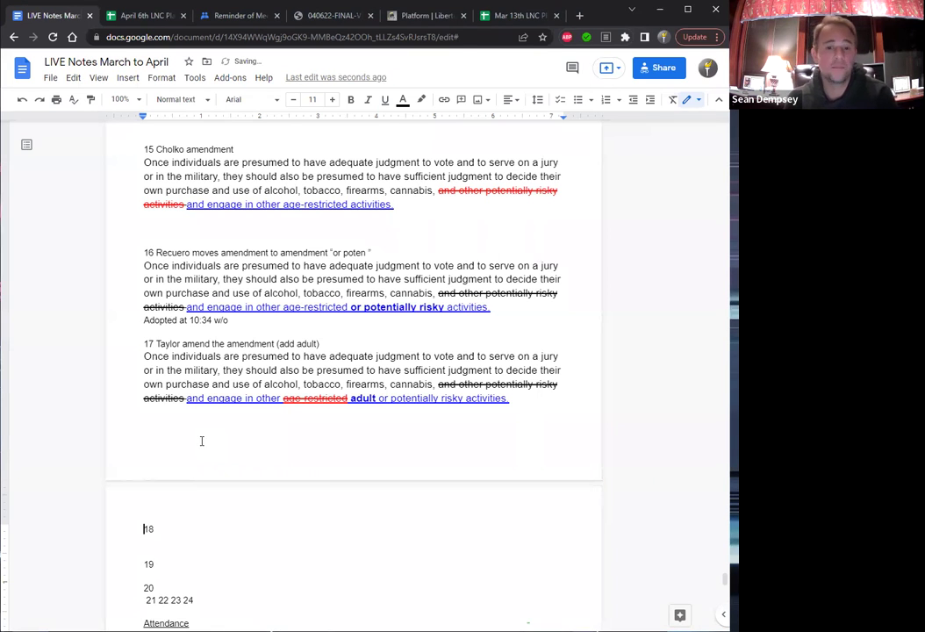
key(Up)
key(Up)
key(Down)
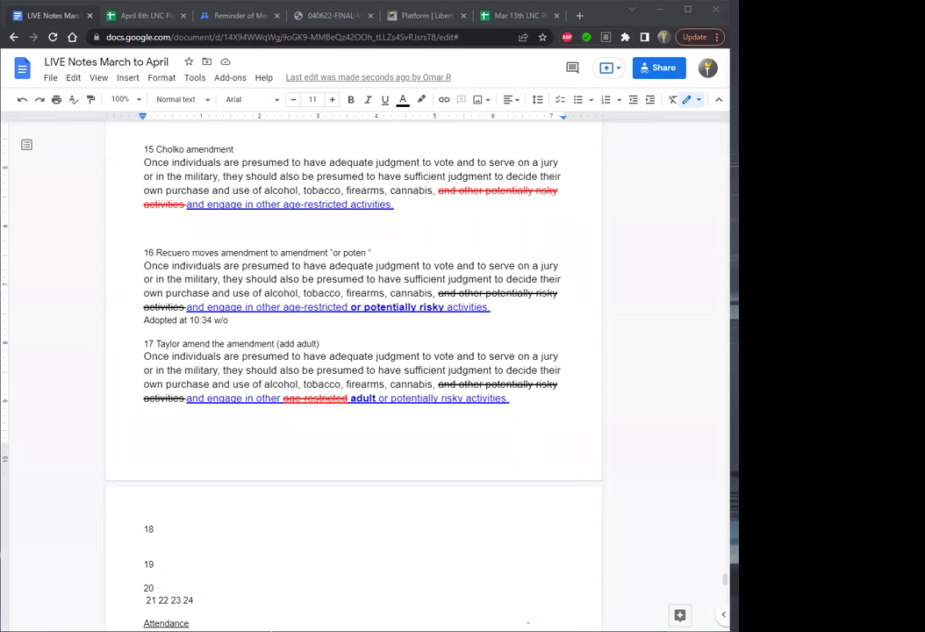
On Sheet2 of the roll/votes spreadsheet, enter 10:42 as ballot 5's time.
click(151, 16)
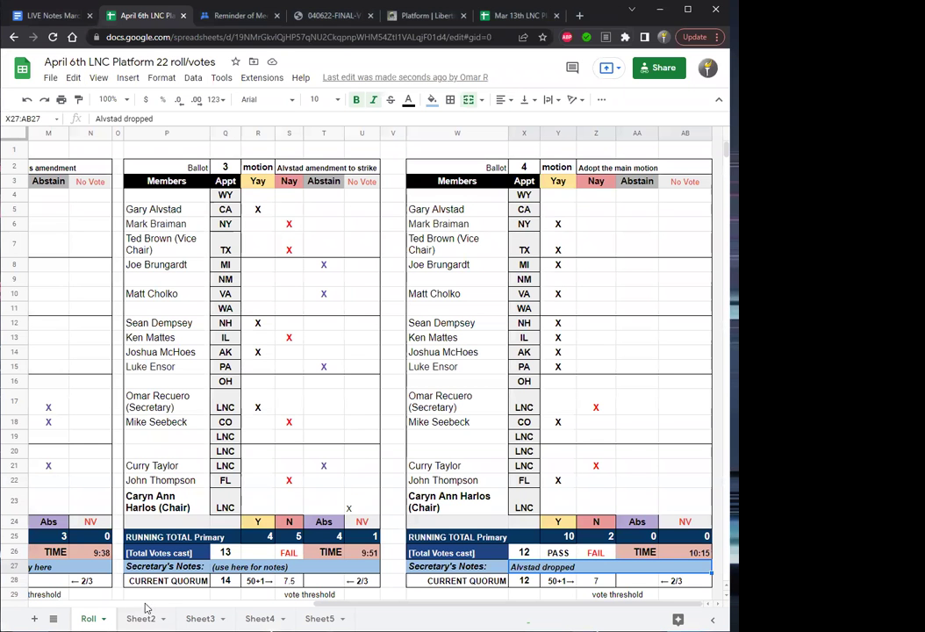
click(136, 619)
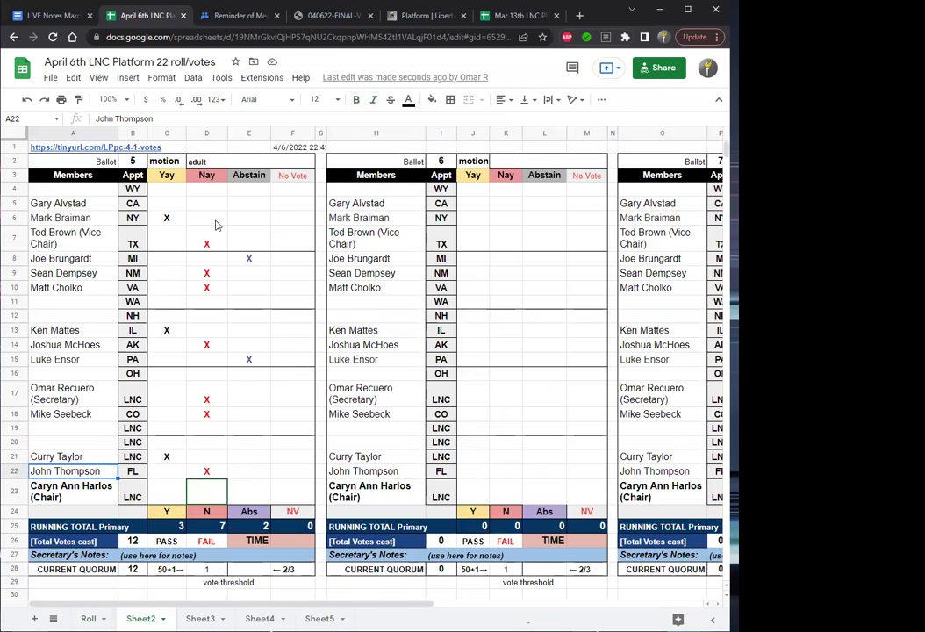
click(193, 202)
key(Left)
key(Left)
key(Left)
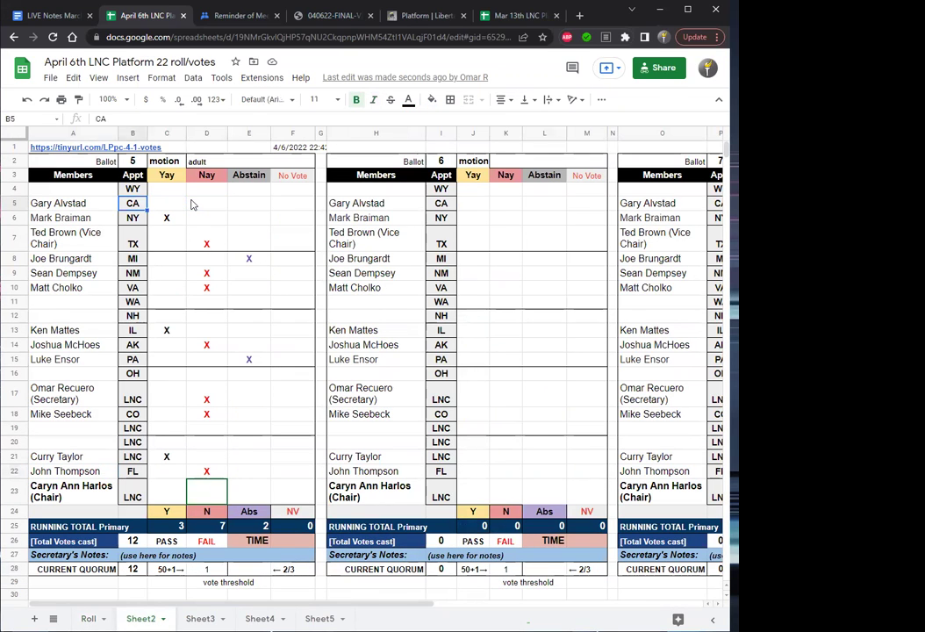
key(Down)
key(Down)
key(Down)
key(Down)
key(Down)
key(Down)
key(Down)
key(Down)
key(Down)
key(Down)
key(Down)
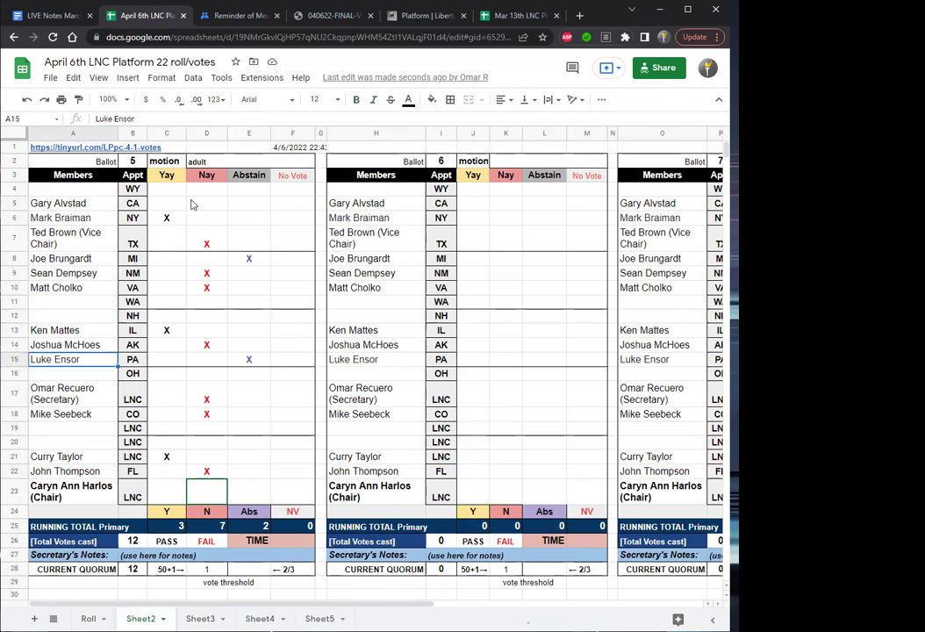
click(252, 515)
click(290, 543)
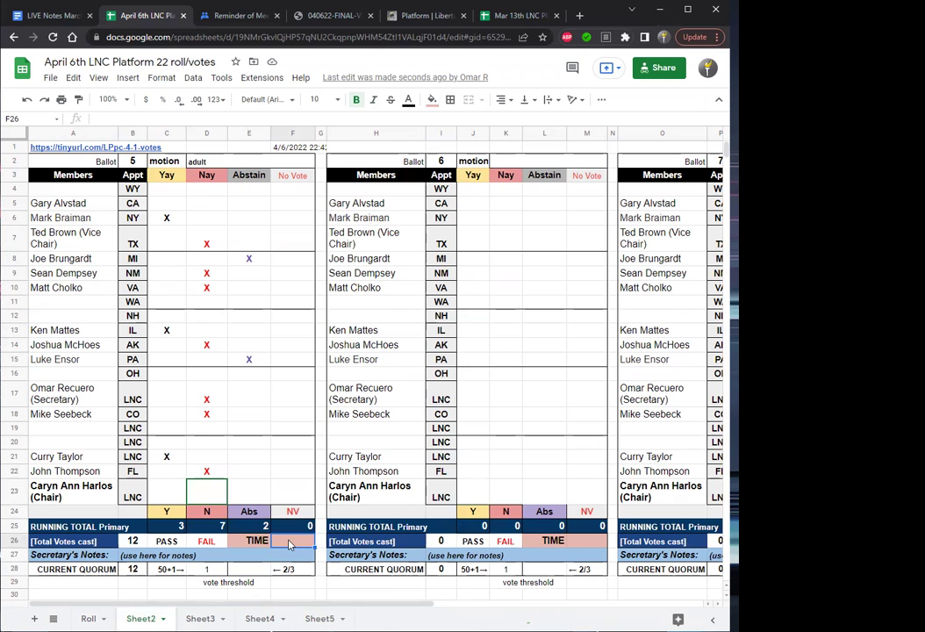
text(10)
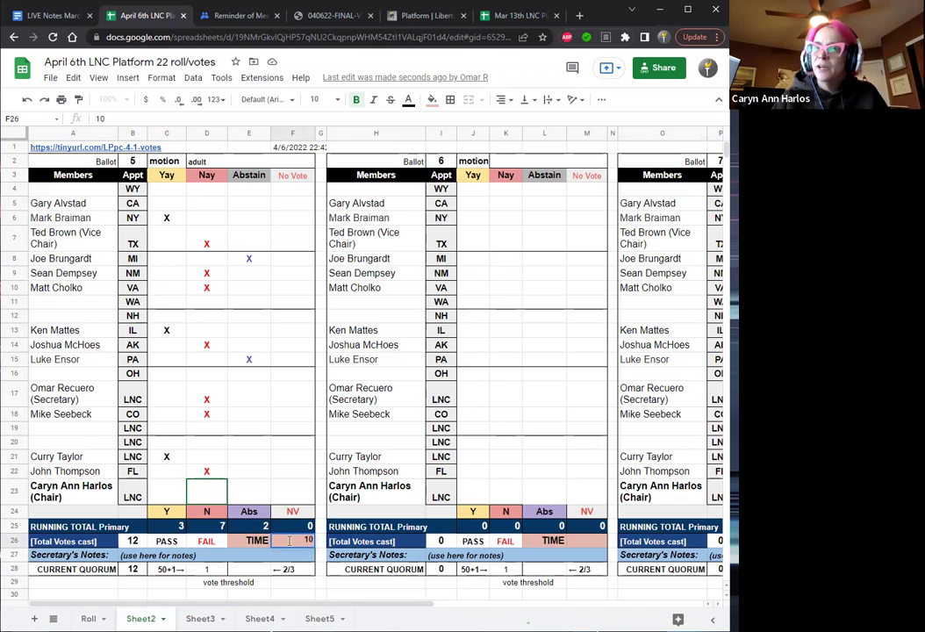
text(:42)
key(Return)
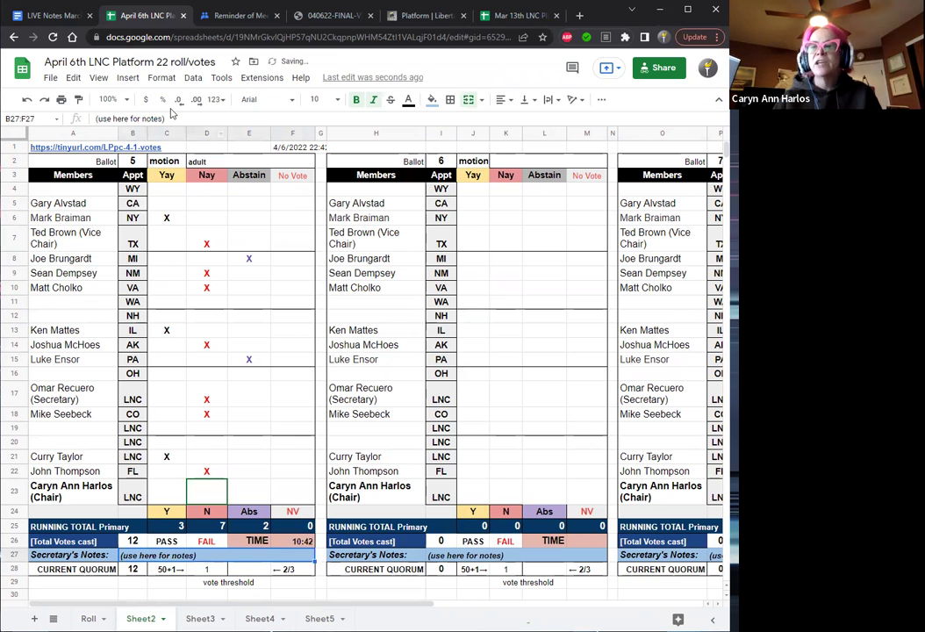
Replace the member name in row 18 with a new name, then go back to the notes.
click(80, 417)
text(clayton)
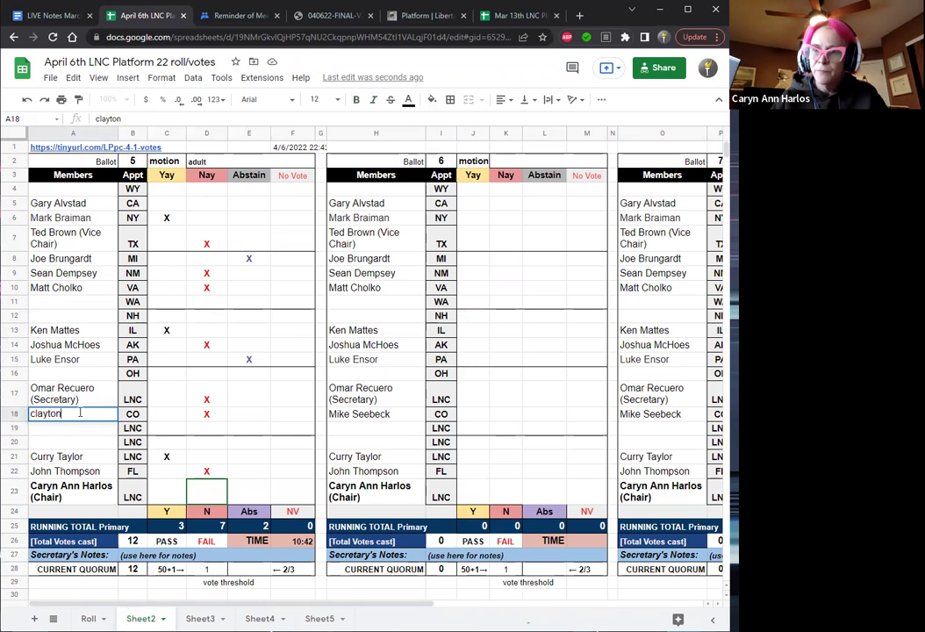
key(Return)
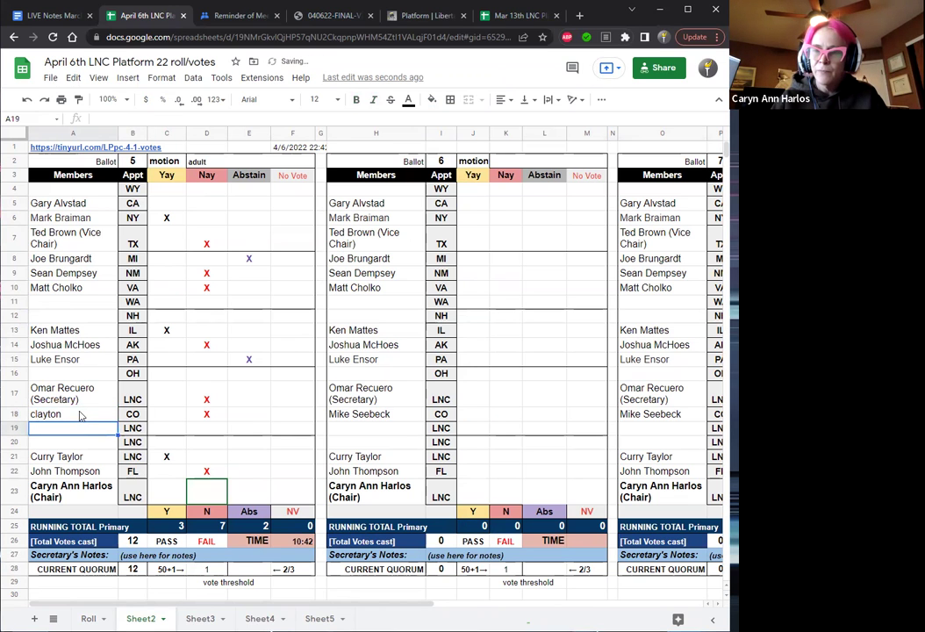
click(55, 16)
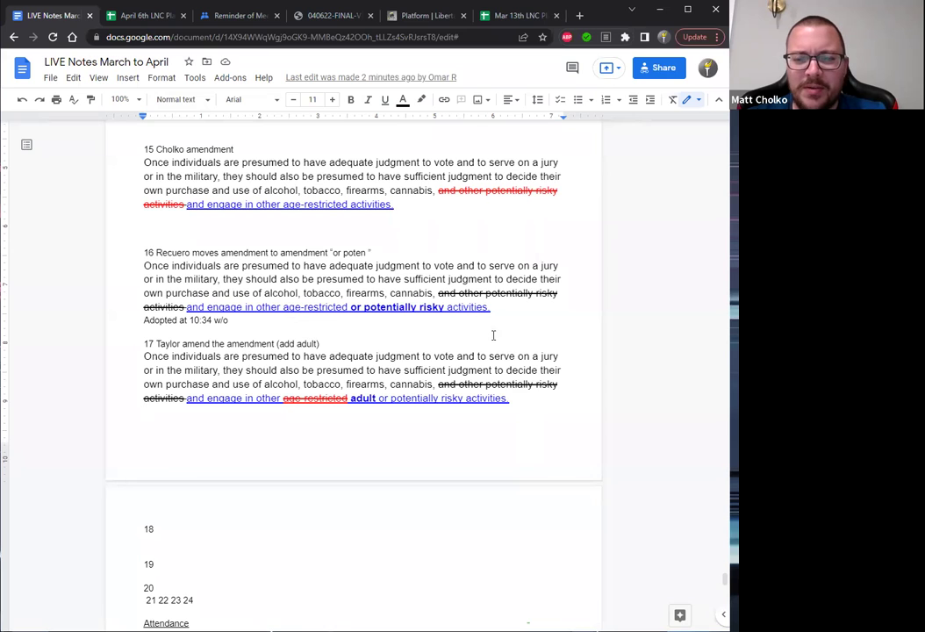
Append 'fails ballot 5' to item 17's heading and paste the proposed platform paragraph under item 18.
click(342, 344)
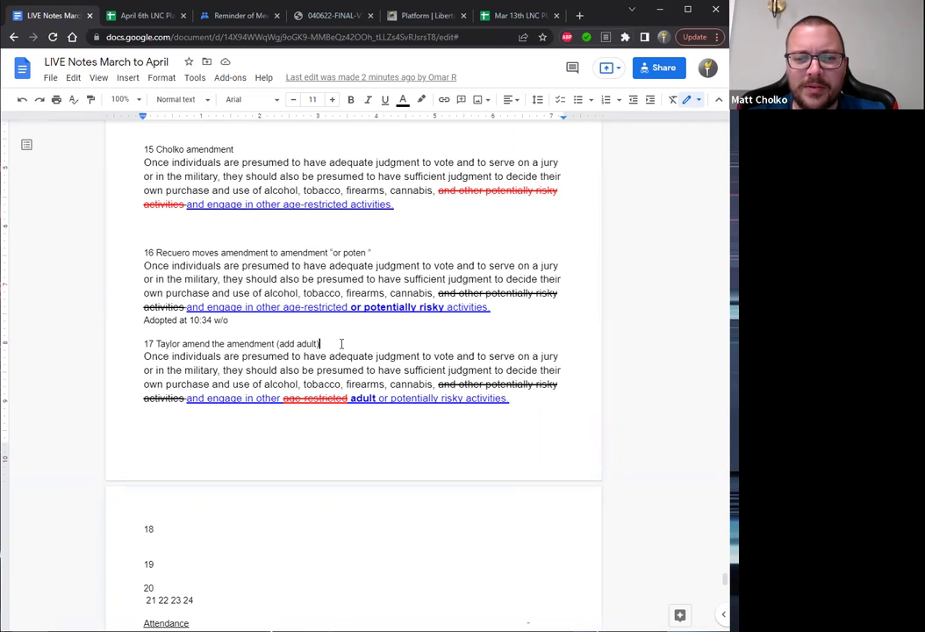
text(fa)
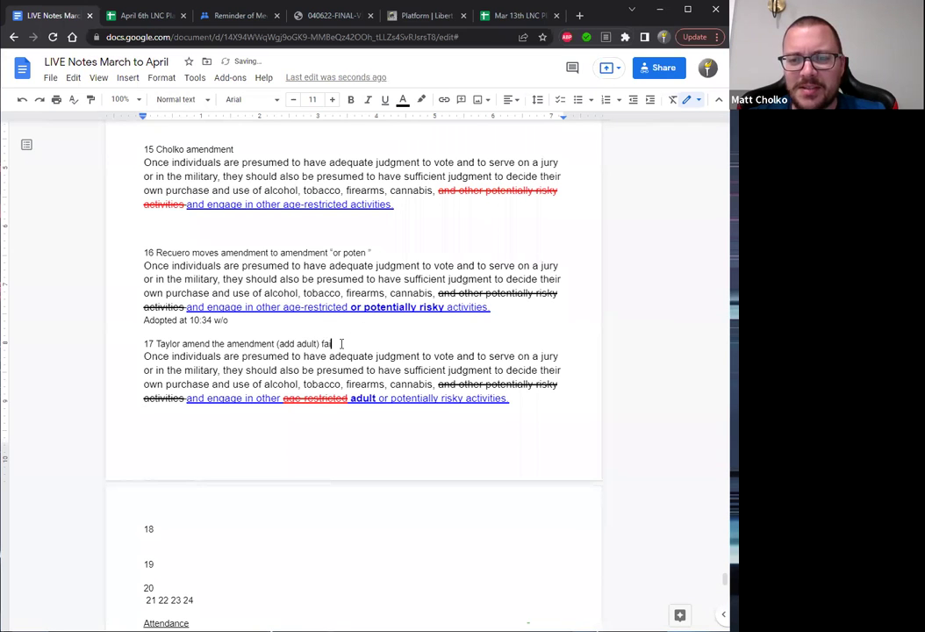
text(ils ballot )
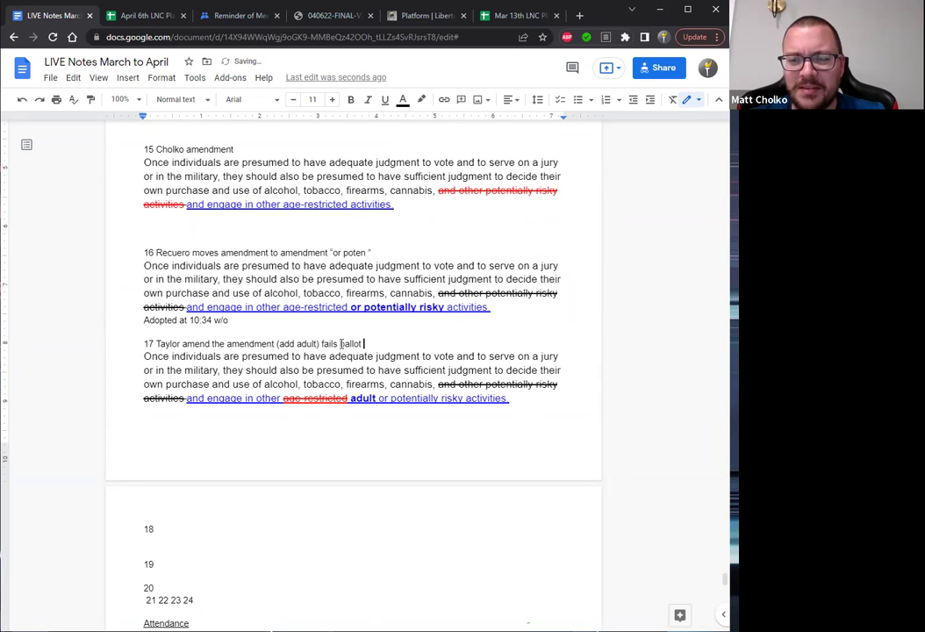
text(5)
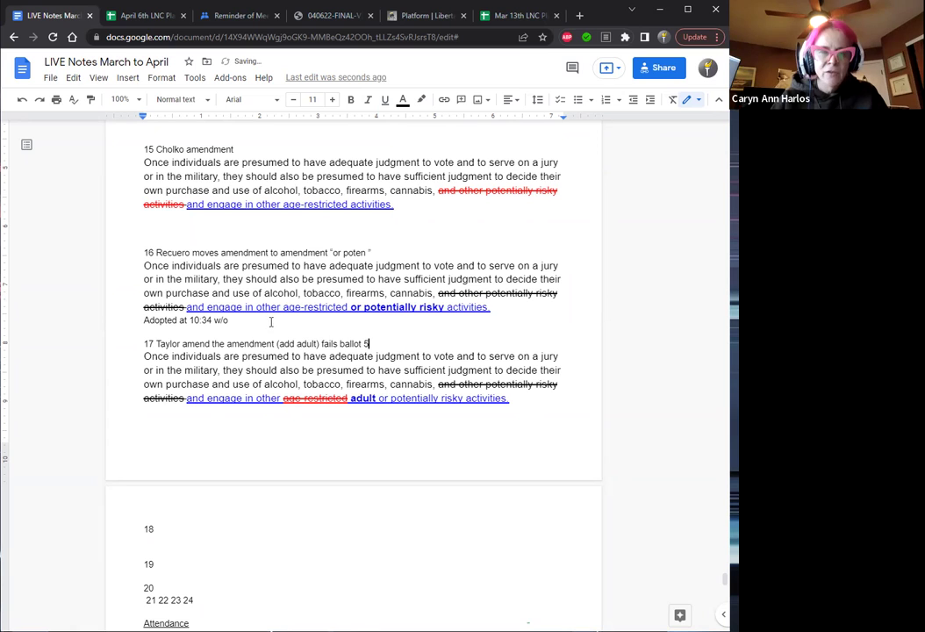
click(169, 525)
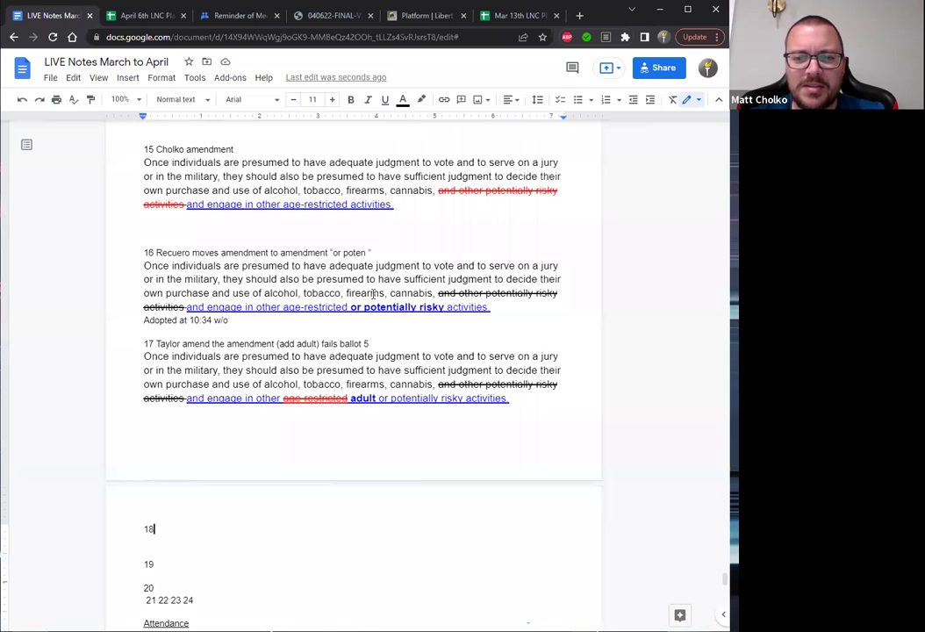
click(366, 251)
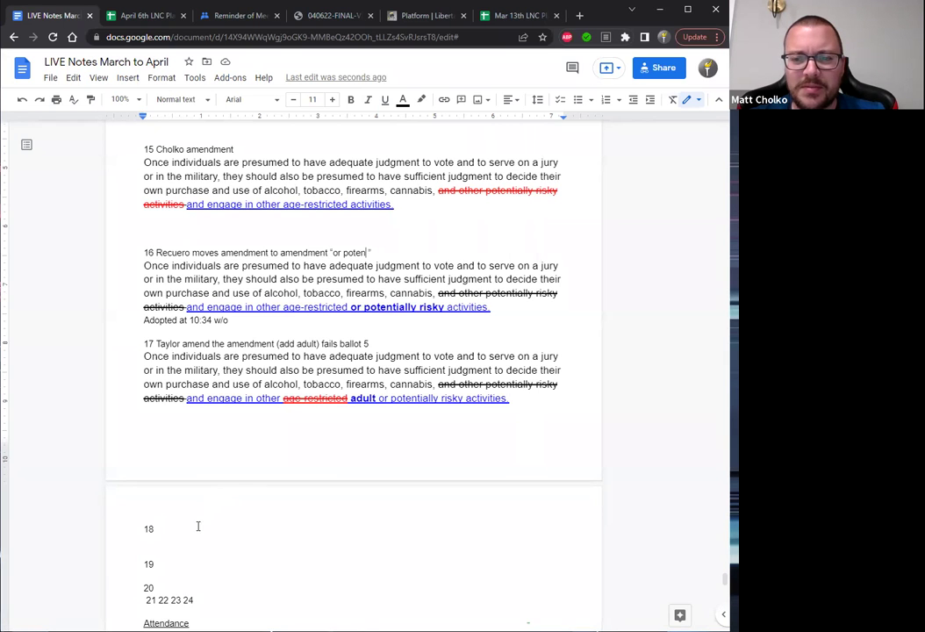
click(166, 542)
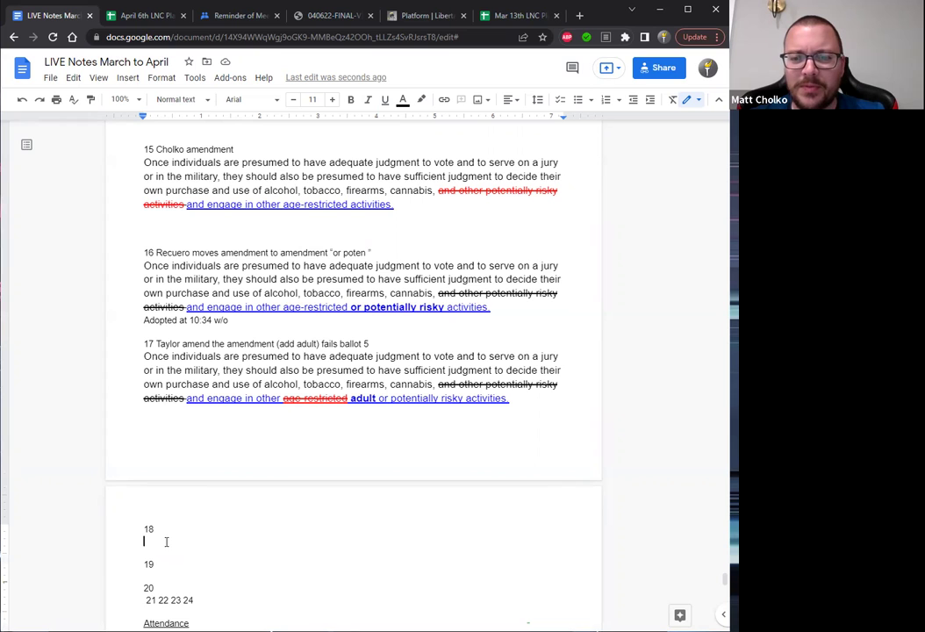
text(Government shall not be granted power to diminish or narrow one's individual rights based on their age whilst simultaneously denying other rights based on their age. Once individuals are presumed to have adequate judgment to vote and serve on a jury or in the military, they should also be presumed to have sufficient judgment to decide their own purchase and use of alcohol, tobacco, firearms, cannabis, and engage in other 'risky' activities currently restricted by the government due to their age.)
Head item 18 with the mover's name followed by 'amendment to amendment'.
click(144, 554)
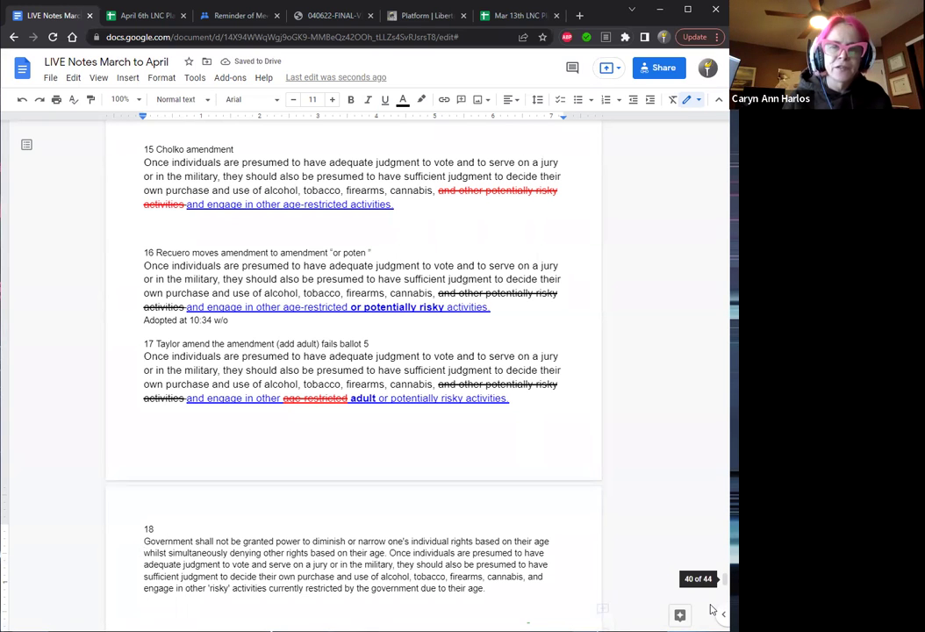
scroll(725, 581, down, 2)
scroll(725, 581, down, 3)
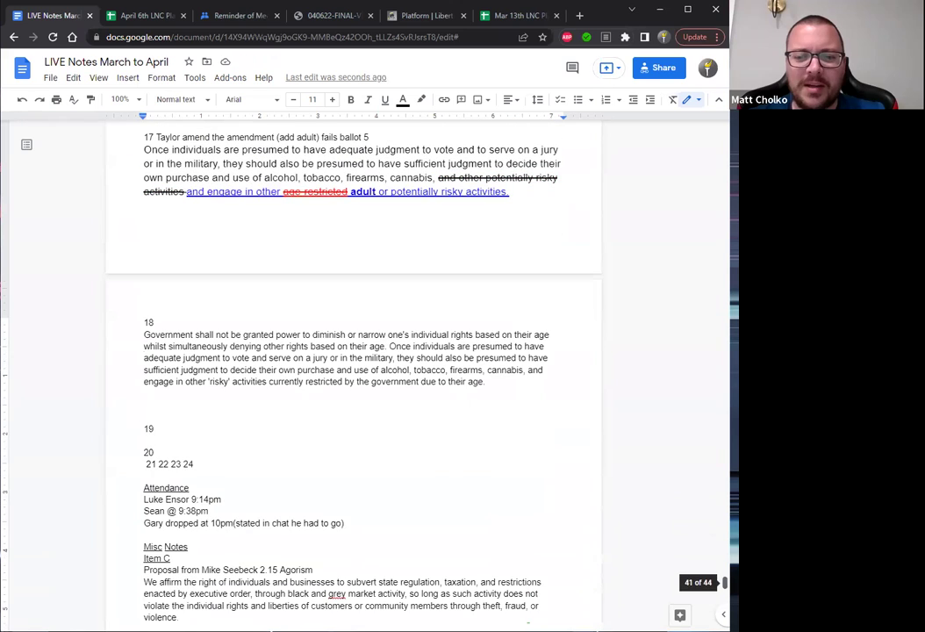
click(178, 323)
text(Cholko amend)
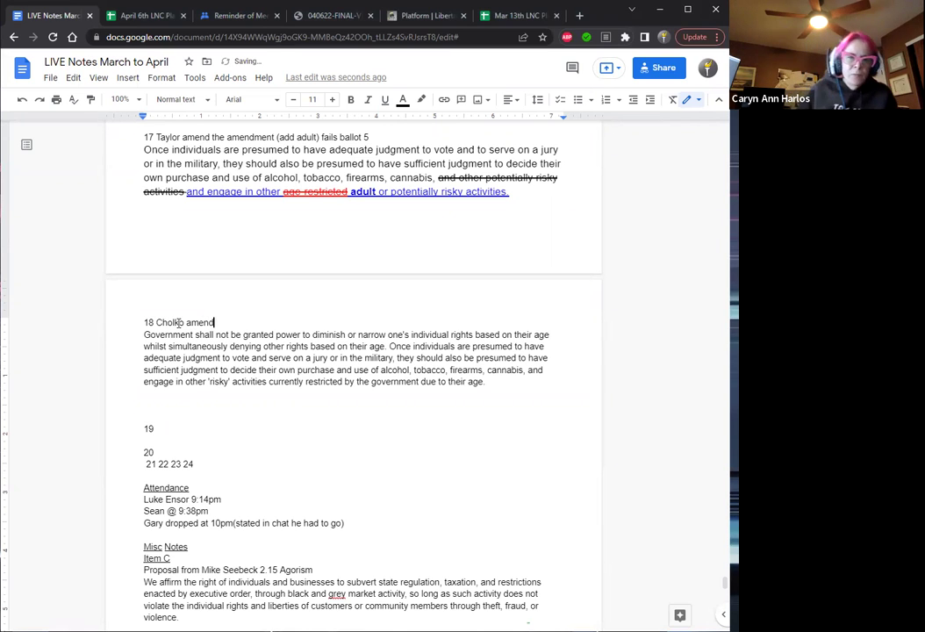
text(ment)
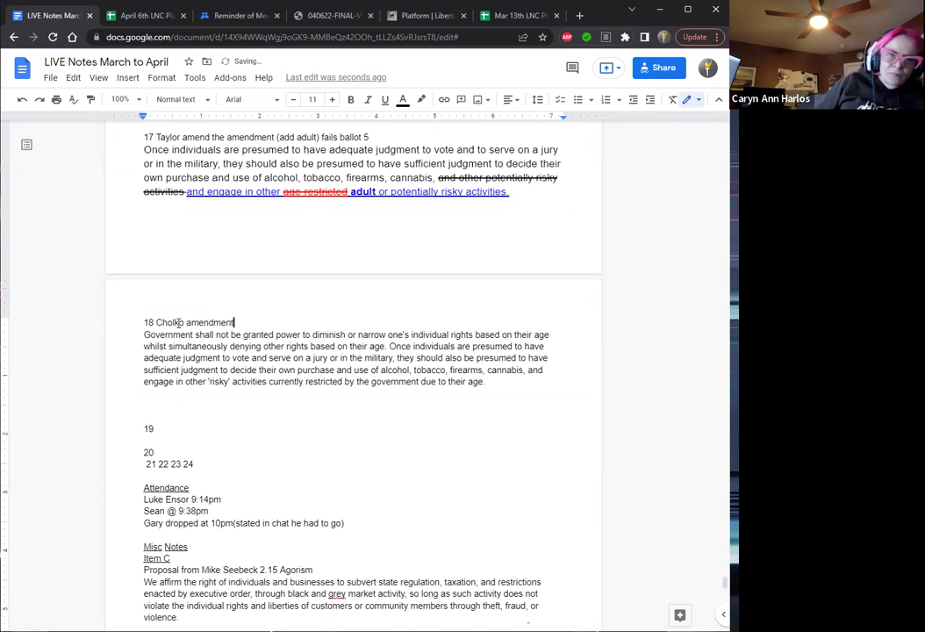
text( to )
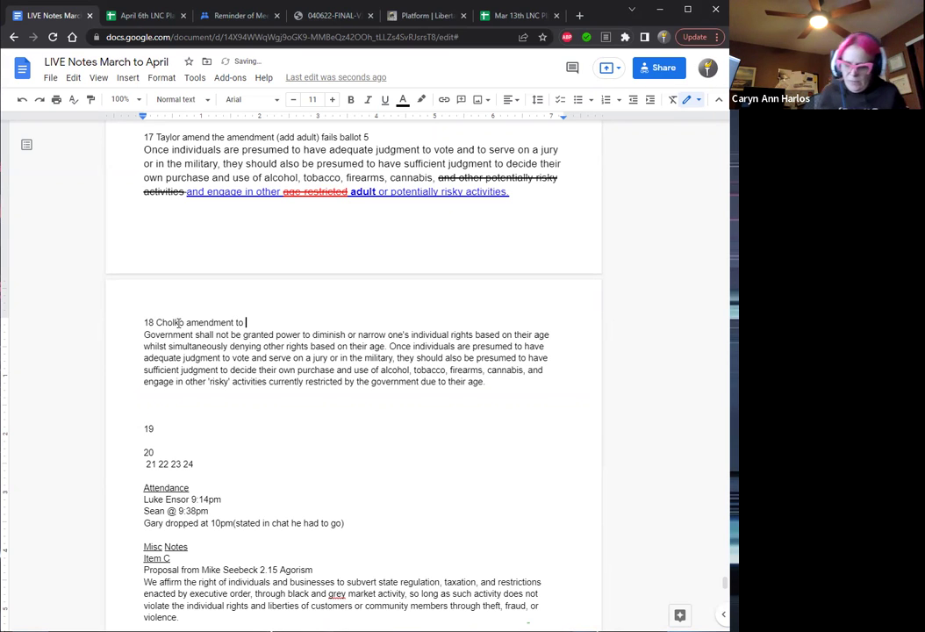
text(amendment)
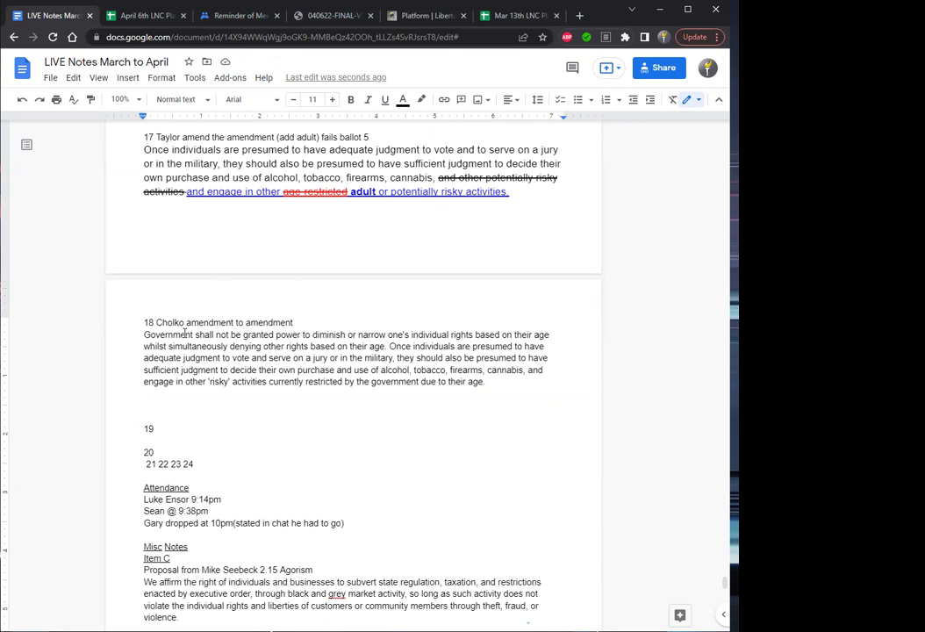
Delete item 18's opening sentence and paste the revised wording ending 'restricted by government due to age'.
drag(386, 346, 146, 338)
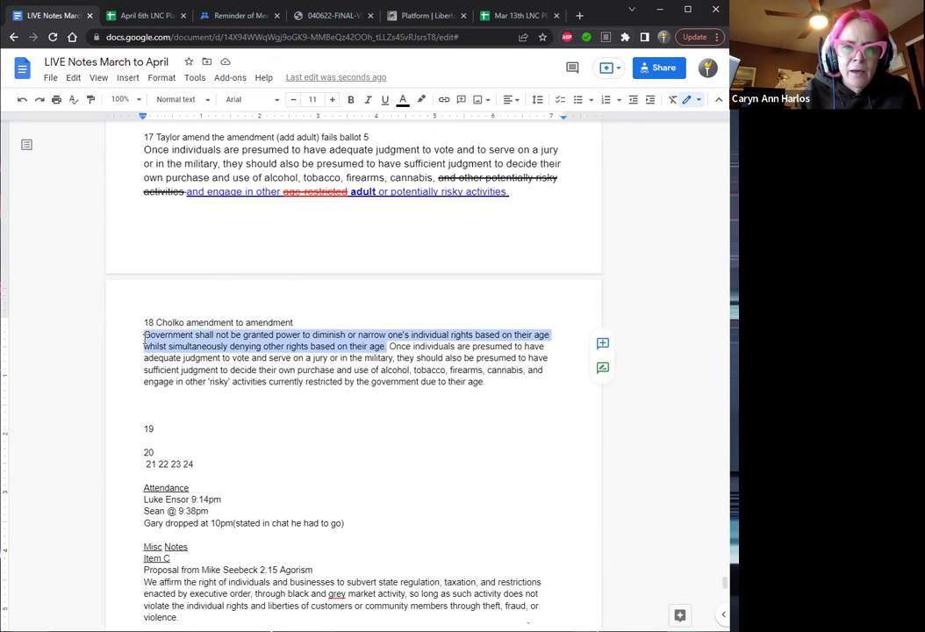
key(BackSpace)
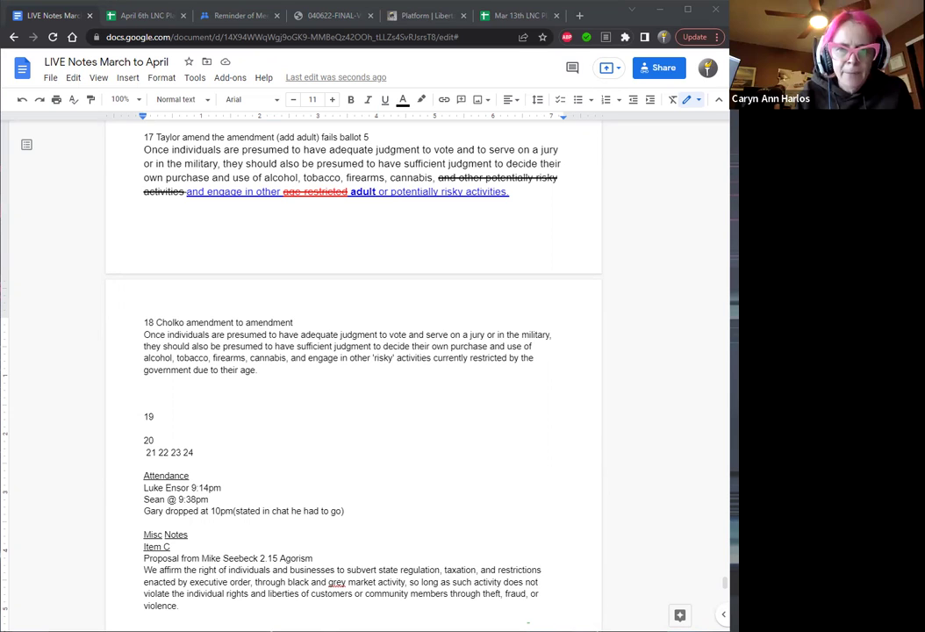
click(369, 359)
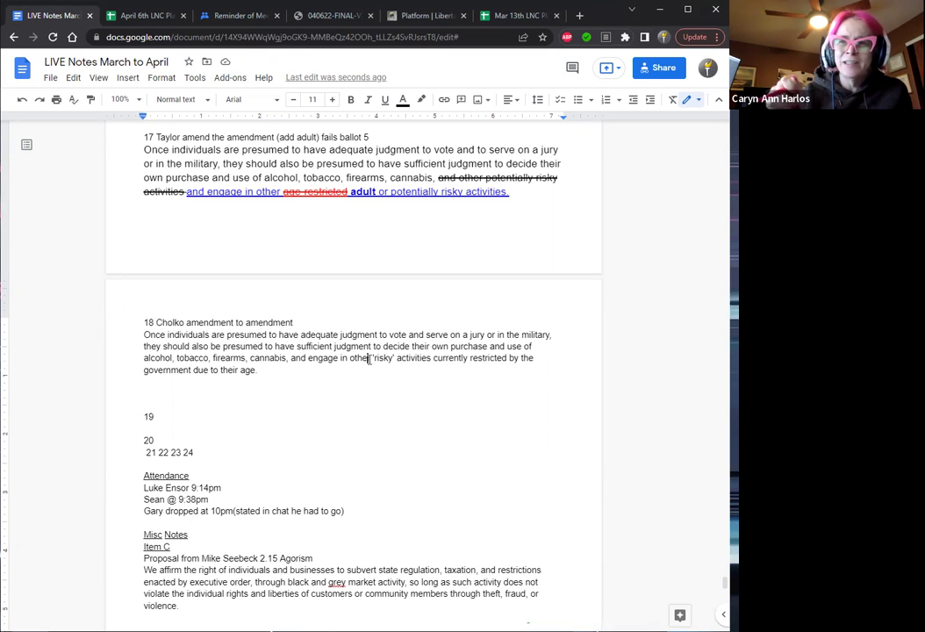
key(Left)
key(Left)
key(Left)
key(Left)
key(Left)
key(Left)
key(Left)
key(Left)
key(Left)
key(Left)
key(Left)
key(Left)
key(Left)
key(Left)
key(Left)
key(Left)
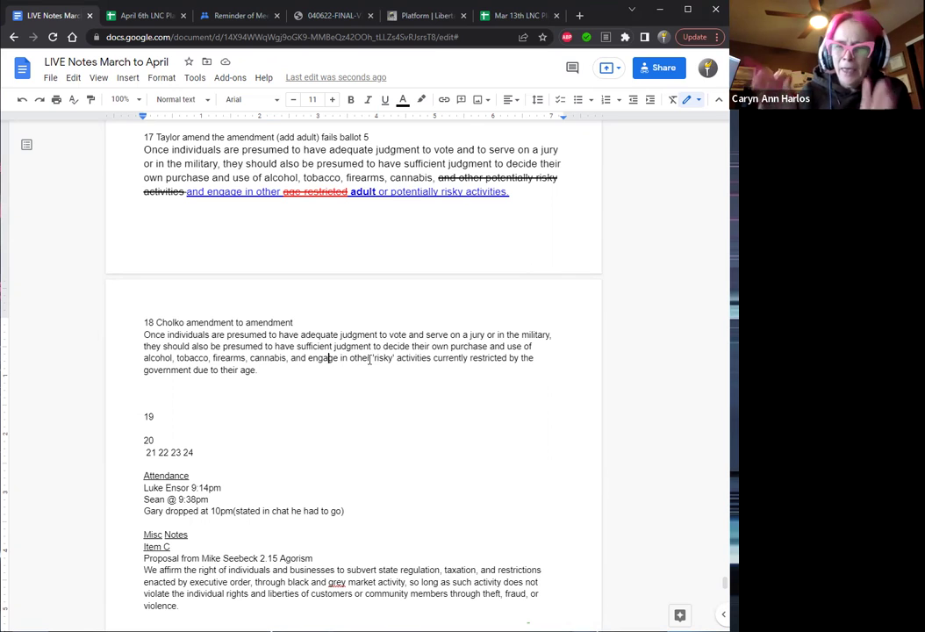
key(shift+Down)
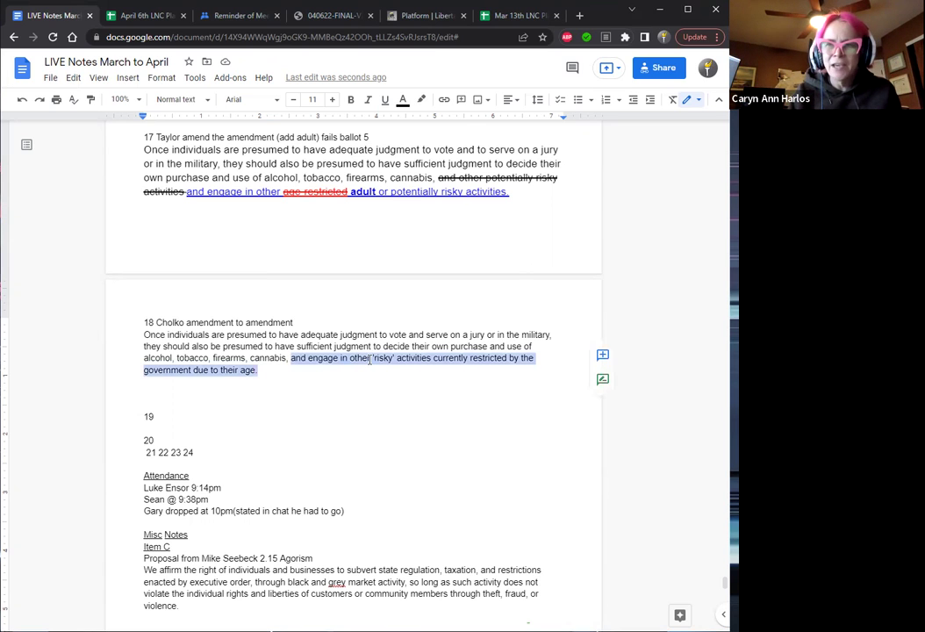
text('risky' activities currently restricted by government due to age)
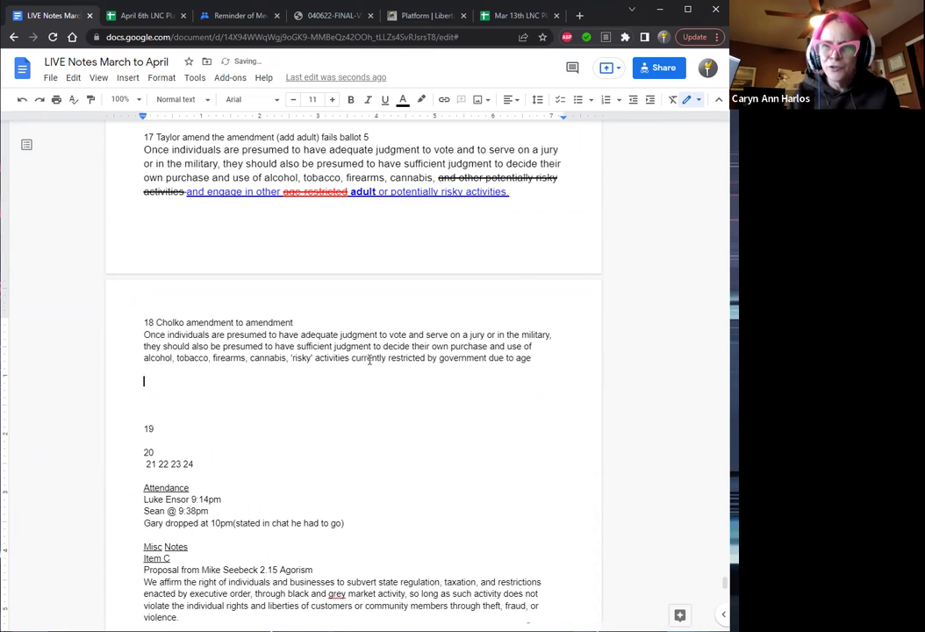
key(Left)
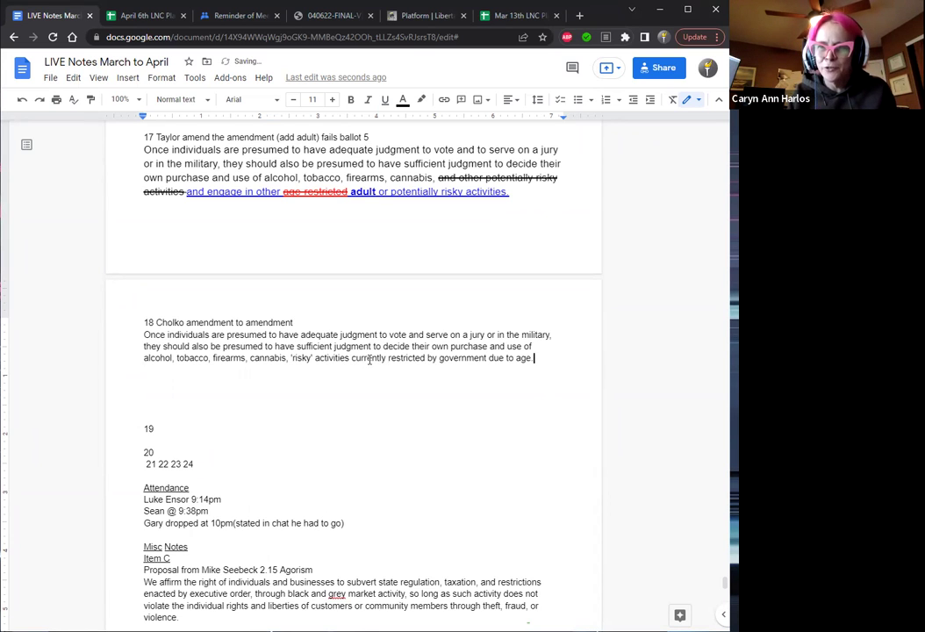
key(Left)
key(Left)
key(Left)
key(Left)
key(Left)
key(Left)
key(Left)
key(Left)
key(Left)
key(Left)
key(Left)
key(Left)
key(Left)
key(Left)
key(Left)
key(Left)
key(Left)
key(Left)
key(Left)
key(Left)
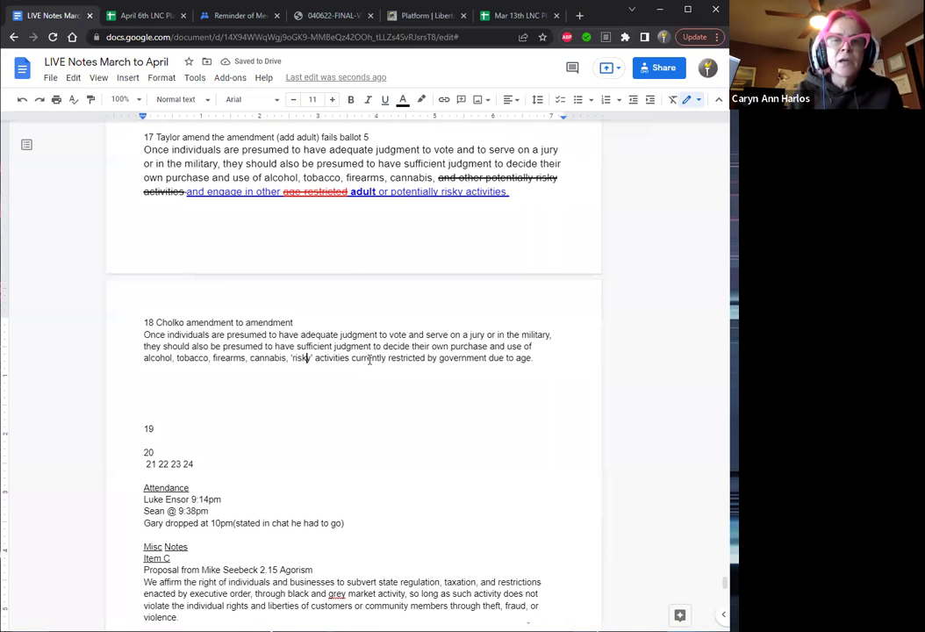
Enlarge item 18's amendment wording to font size 13.
drag(543, 357, 144, 336)
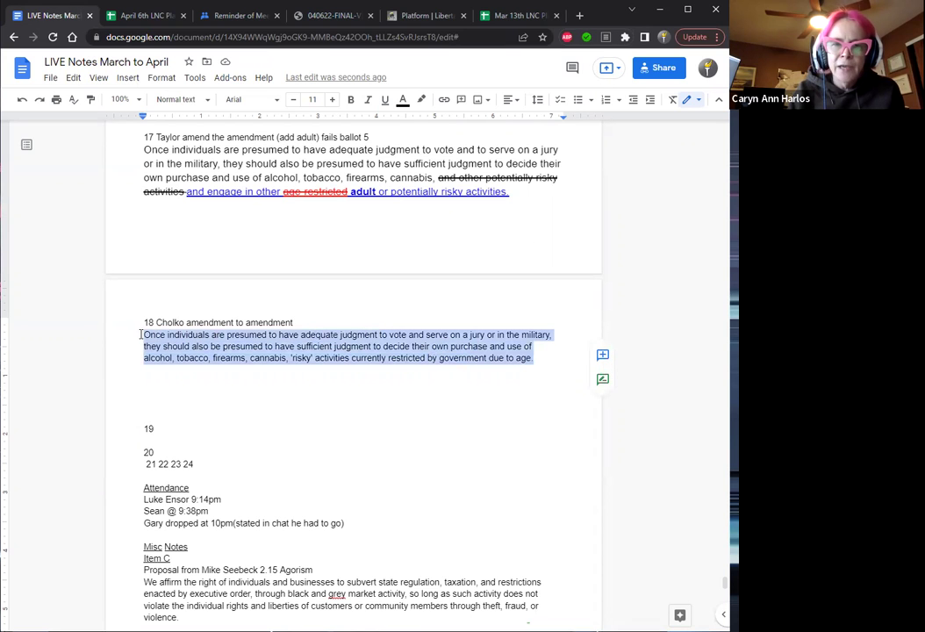
click(333, 100)
click(333, 101)
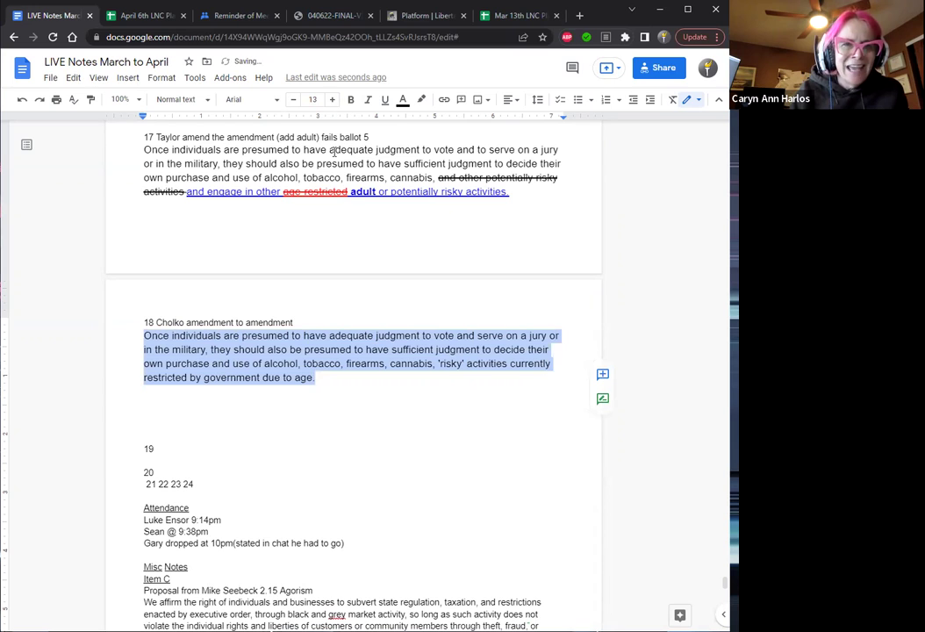
click(329, 370)
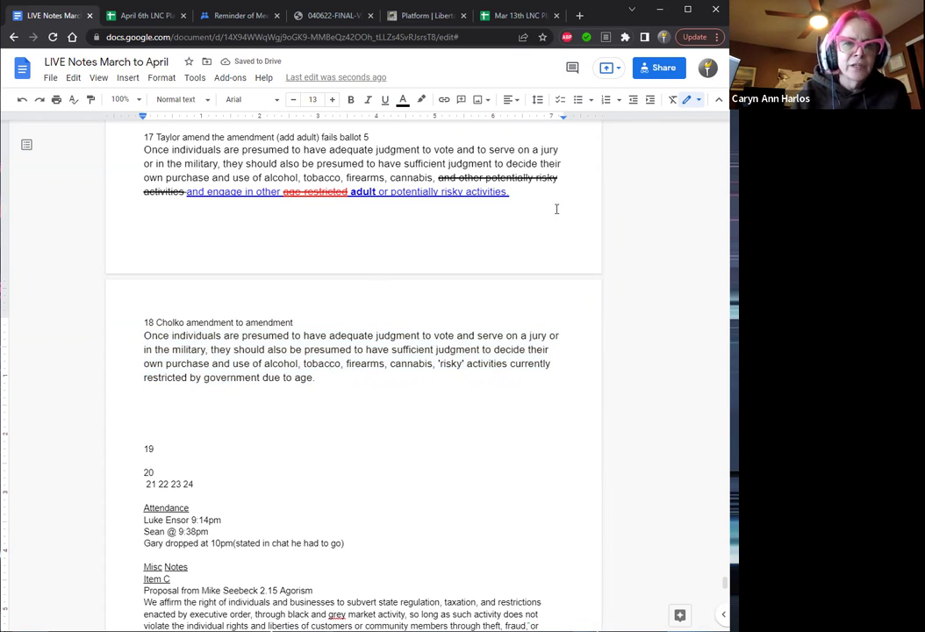
Compare with item 17's formatting and add a period after 'age' in item 18.
click(518, 191)
drag(518, 190, 186, 192)
key(ctrl+c)
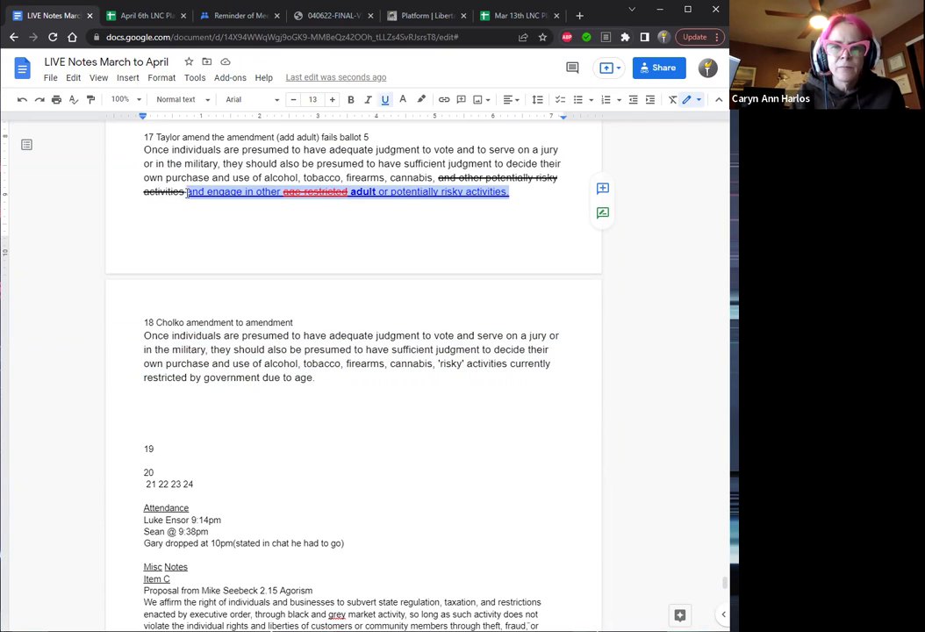
click(332, 382)
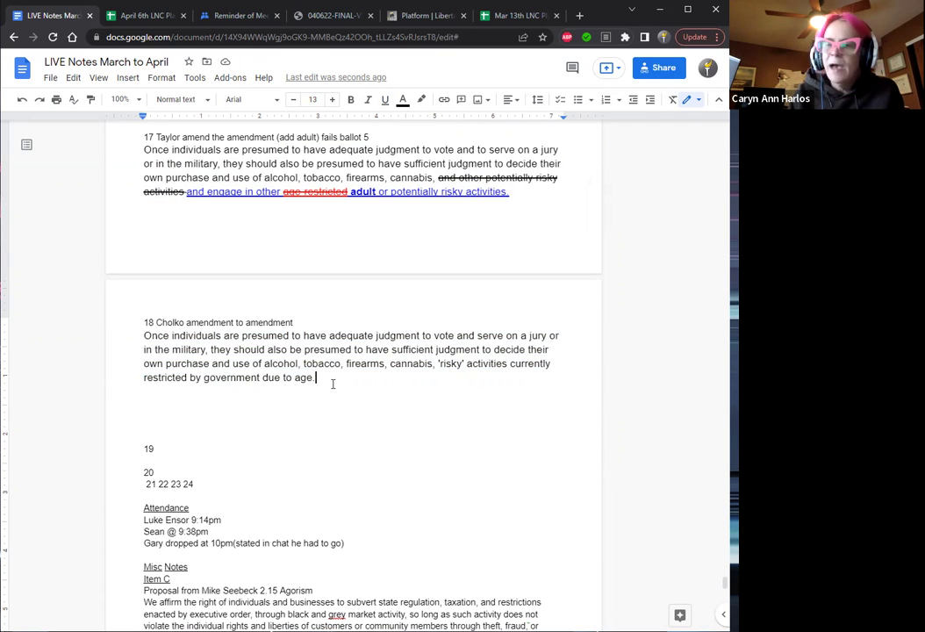
text(.)
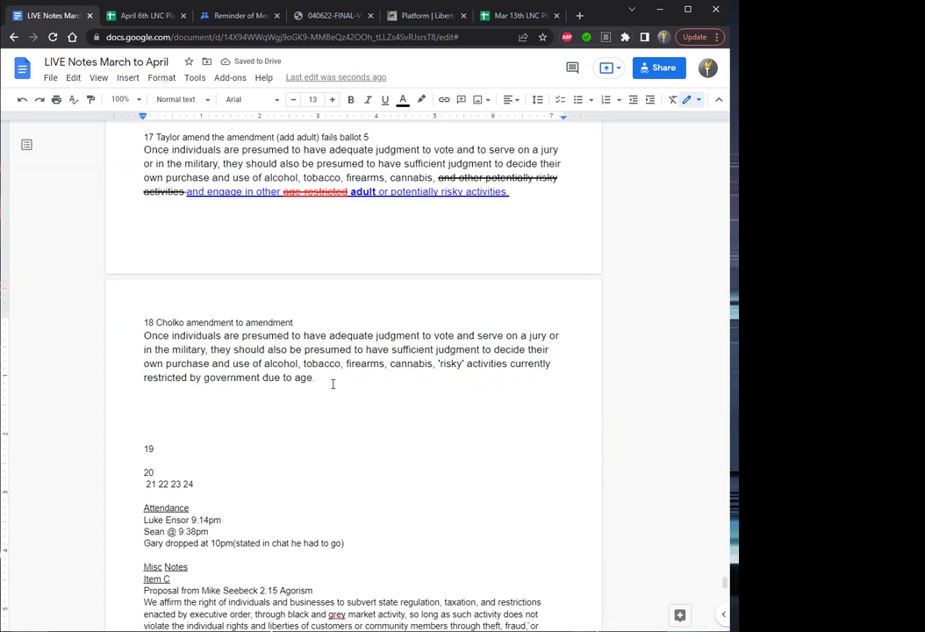
key(Right)
key(Right)
key(Right)
key(Right)
key(Right)
key(Right)
key(Right)
key(Right)
key(Right)
key(Right)
key(Right)
key(Right)
key(Right)
key(Right)
key(Right)
key(Right)
key(Right)
key(Right)
key(Right)
key(Right)
key(Right)
key(Right)
key(Right)
key(Right)
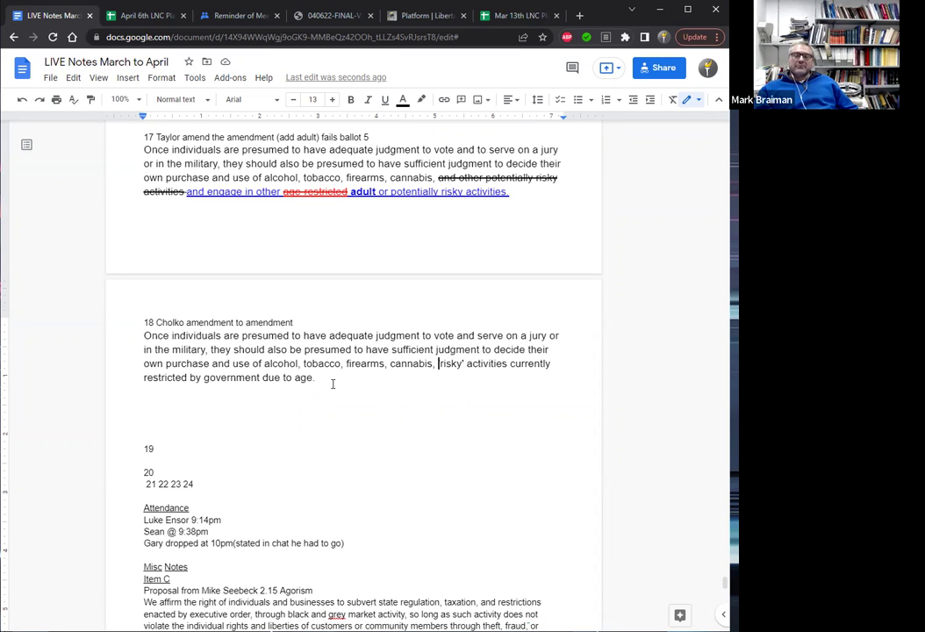
Insert 'and engage in other' after 'cannabis,' in item 18.
text(and engGE)
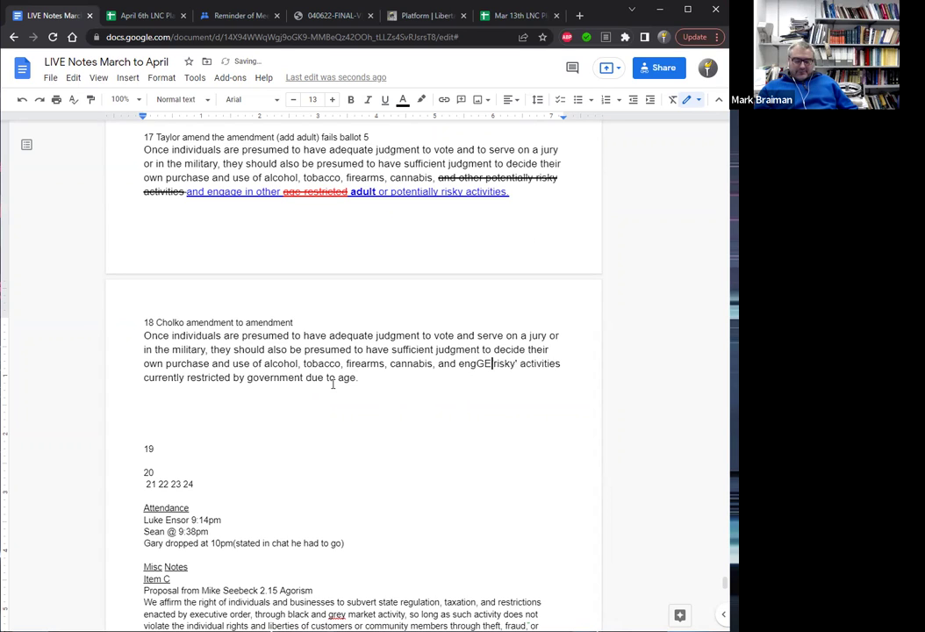
key(BackSpace)
key(BackSpace)
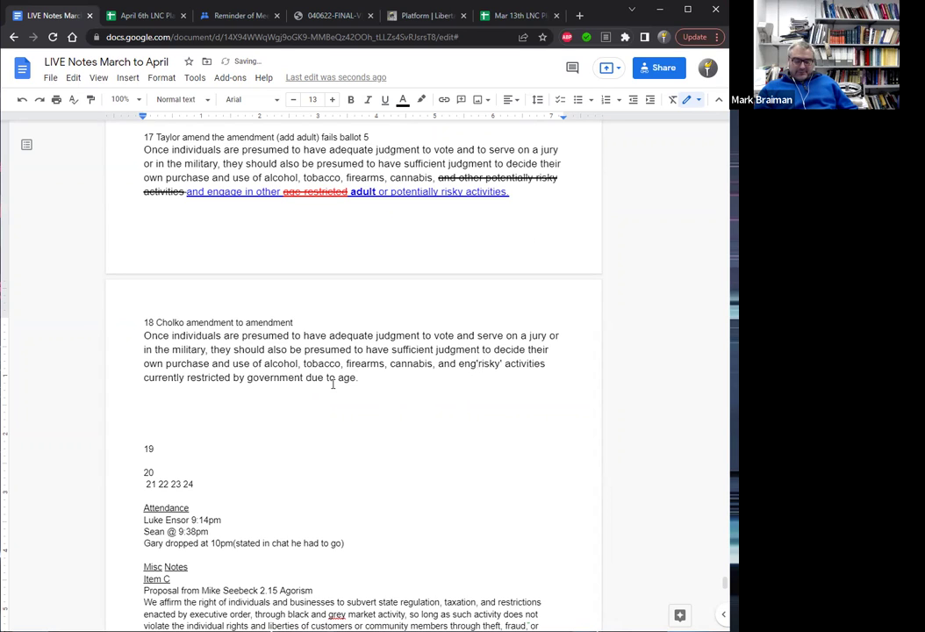
text(a)
text(ge in oth)
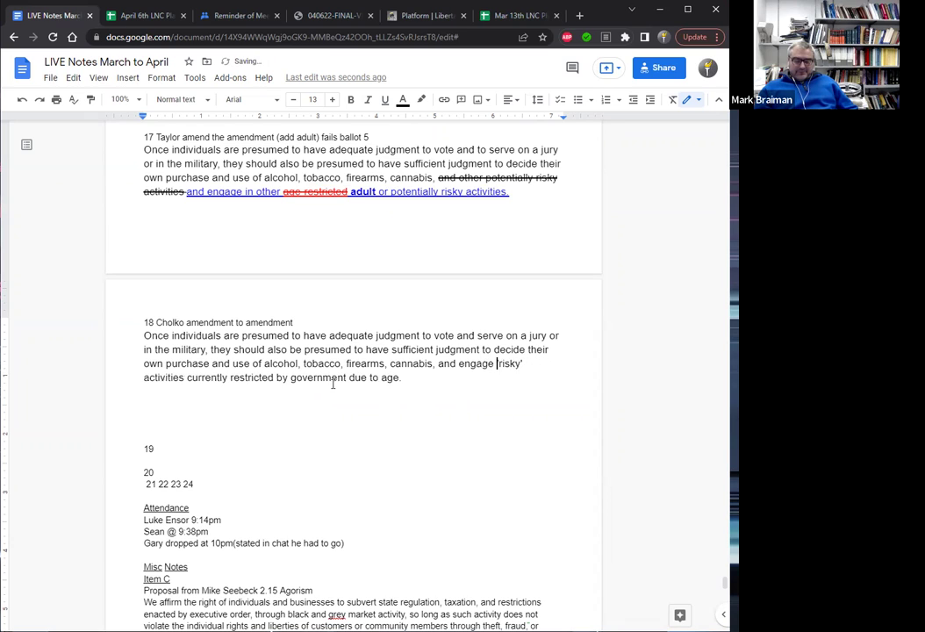
text(er)
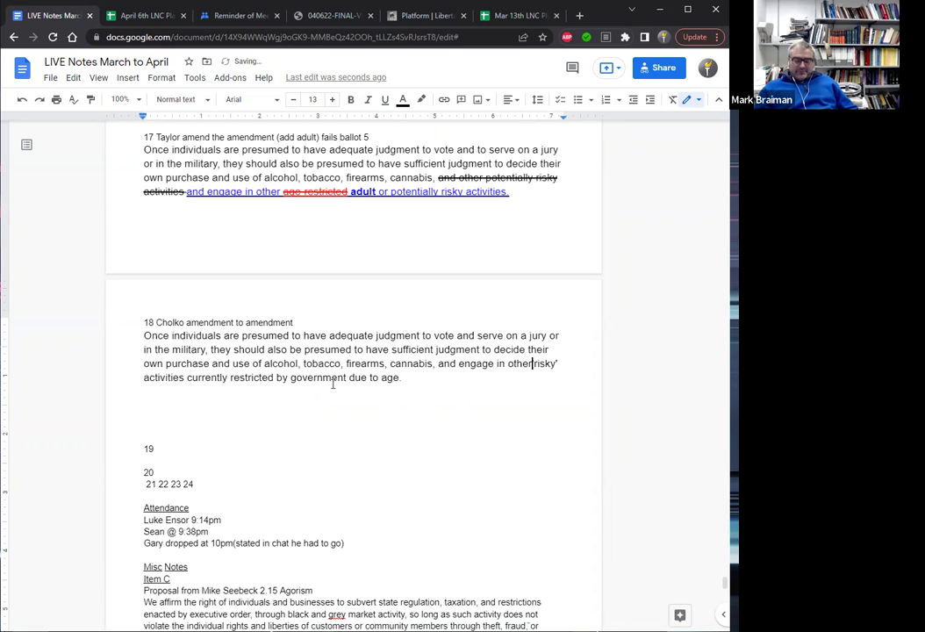
key(ctrl+Left)
key(ctrl+Left)
key(ctrl+Left)
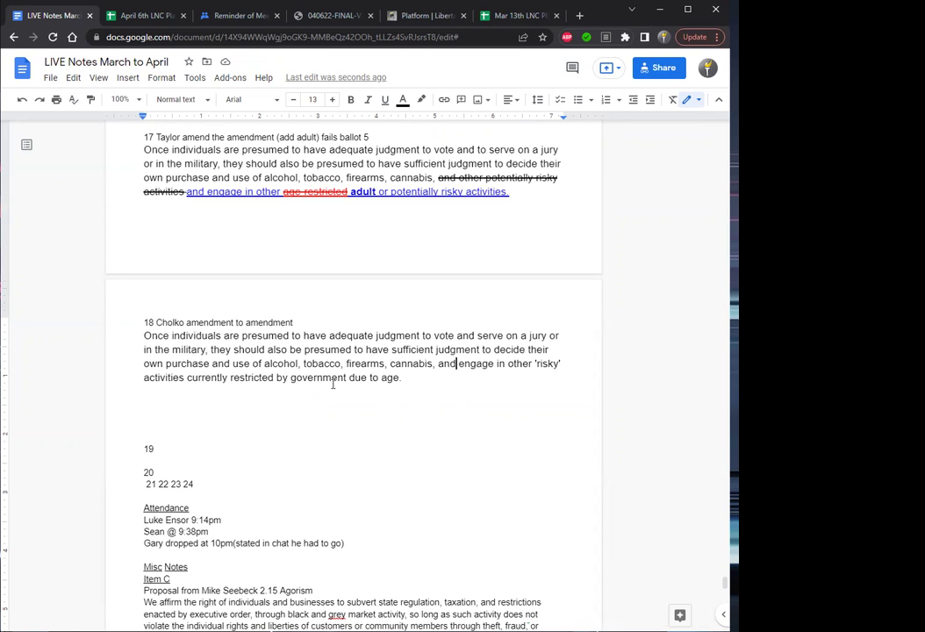
key(Left)
key(Left)
key(Left)
key(Left)
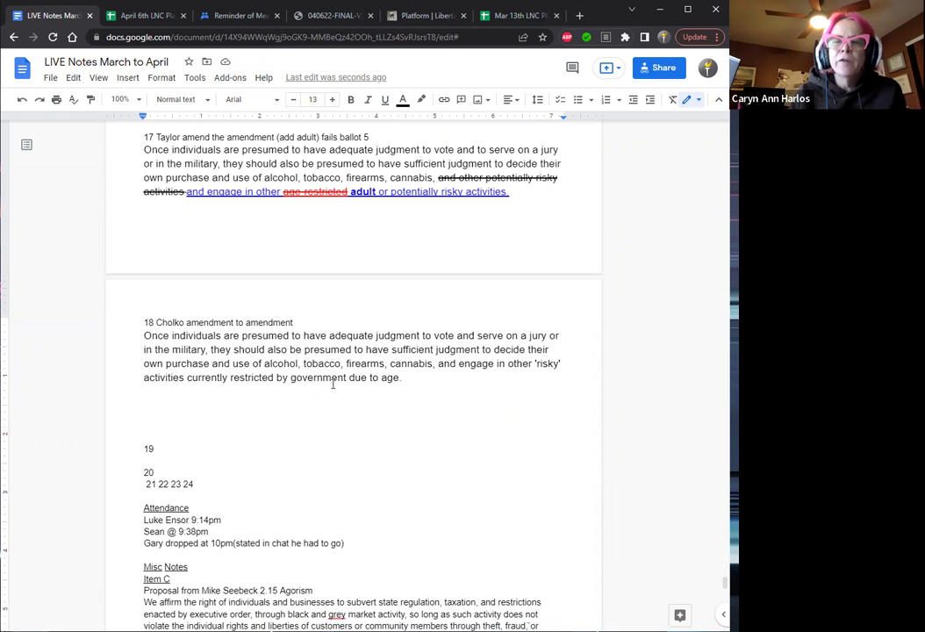
Paste item 17's clause after 'due to age.' and clear its formatting.
key(Down)
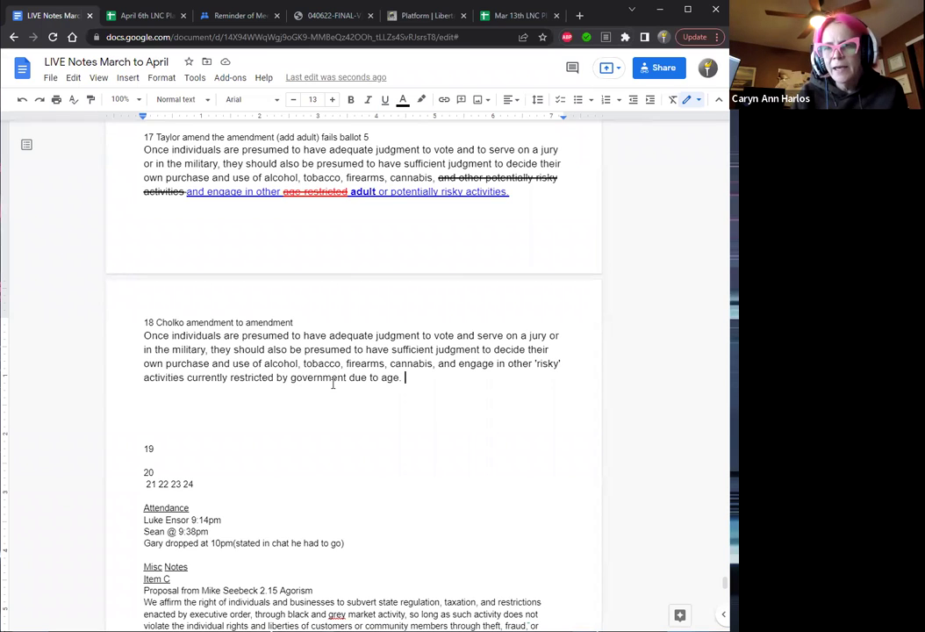
key(ctrl+v)
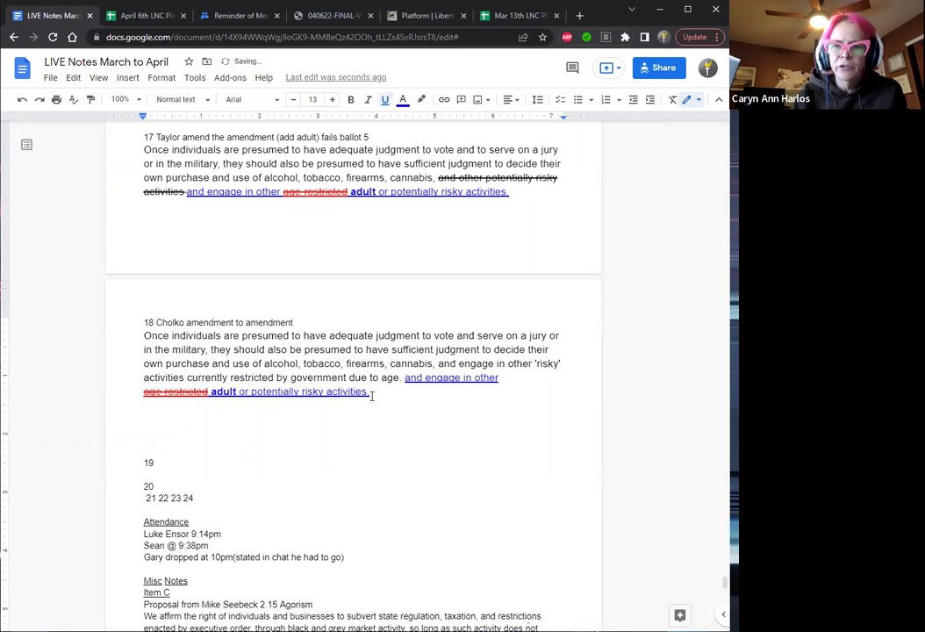
drag(368, 392, 404, 385)
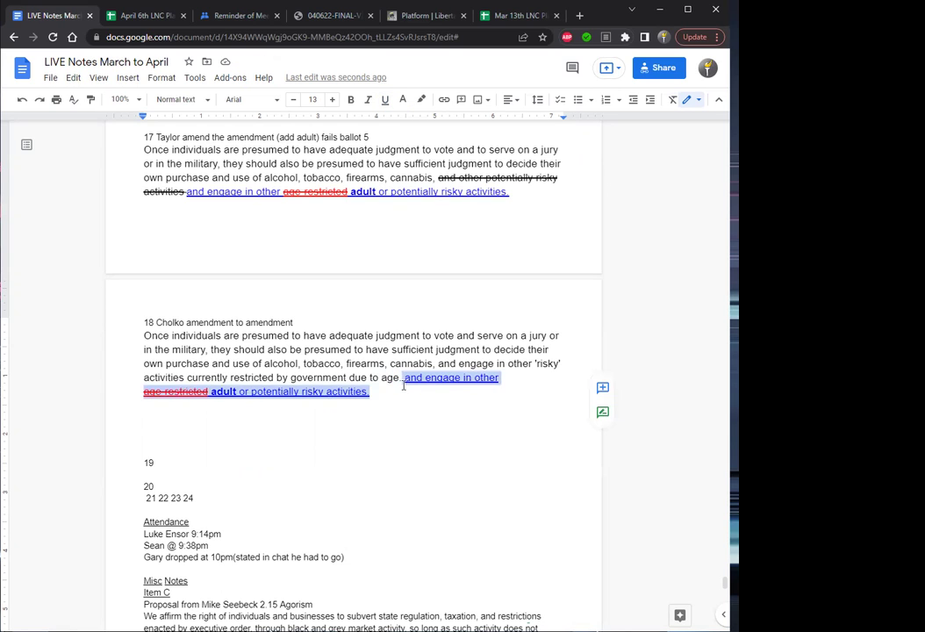
key(ctrl+backslash)
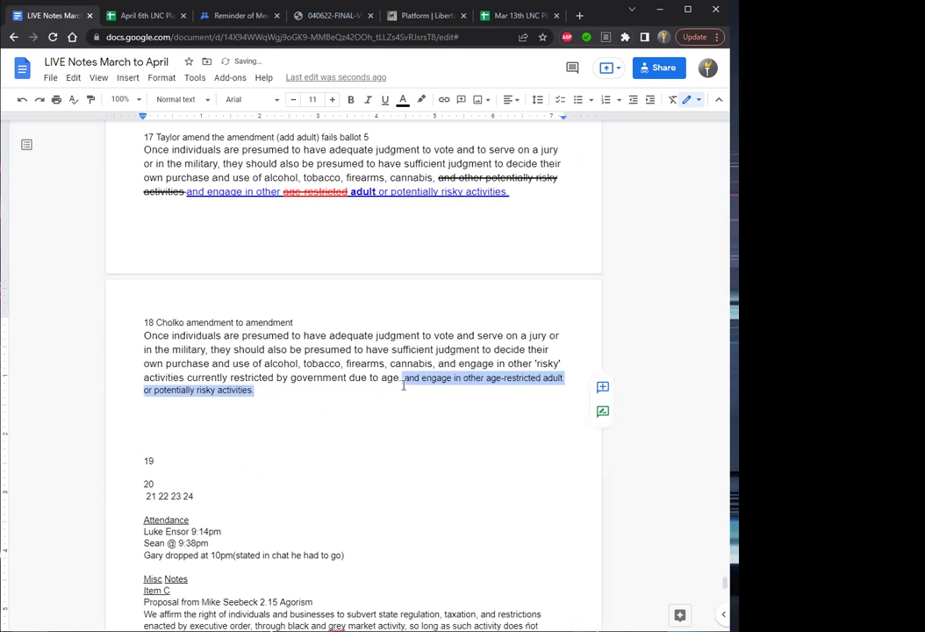
Make item 18's appended clause size 13, red and struck through.
click(334, 100)
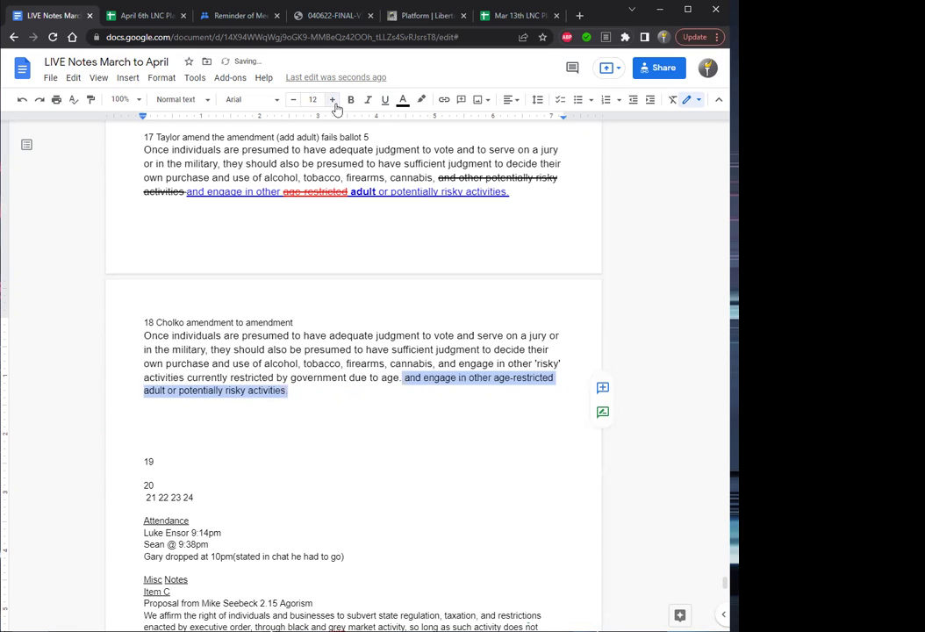
click(333, 101)
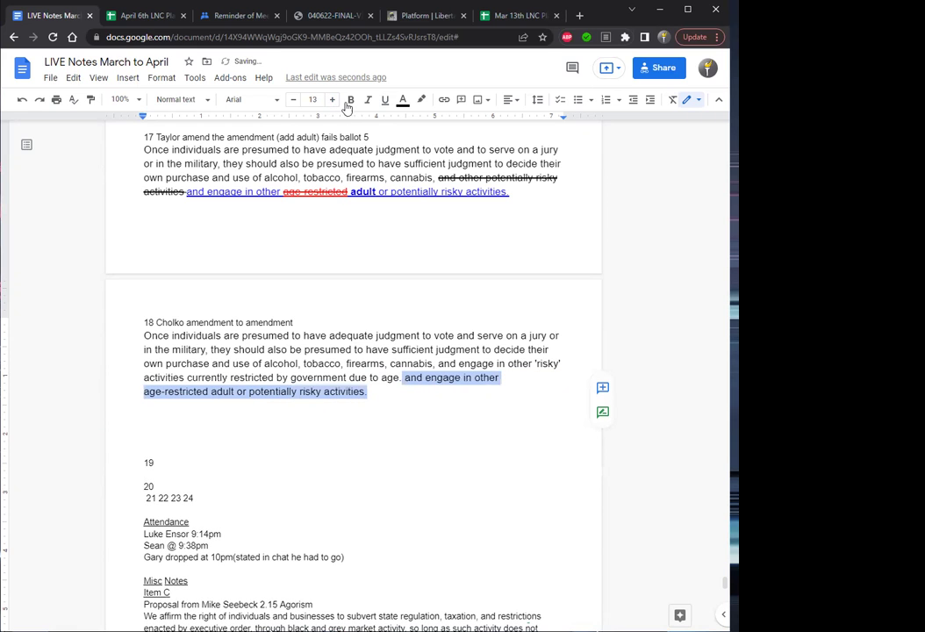
click(404, 102)
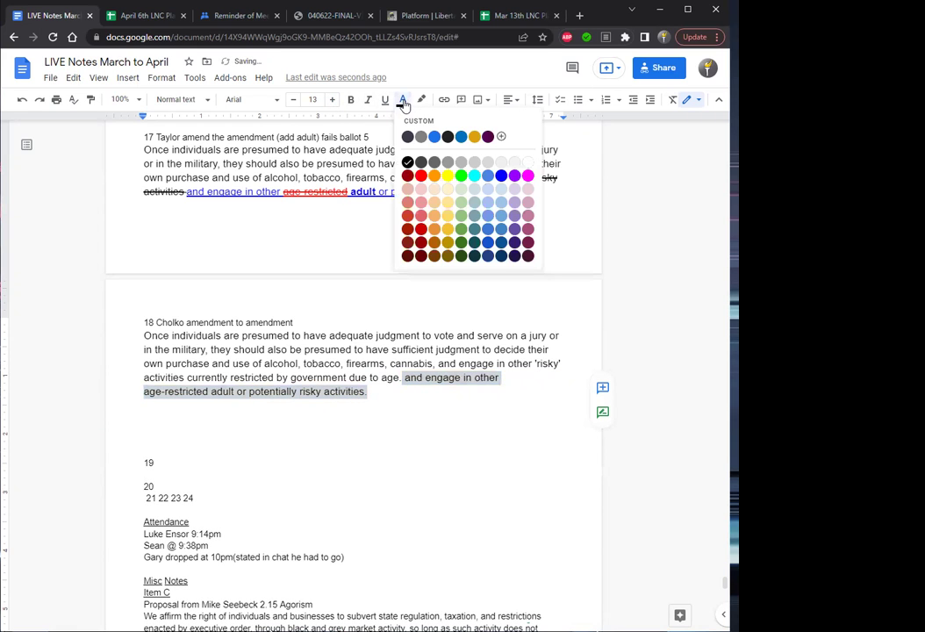
click(424, 172)
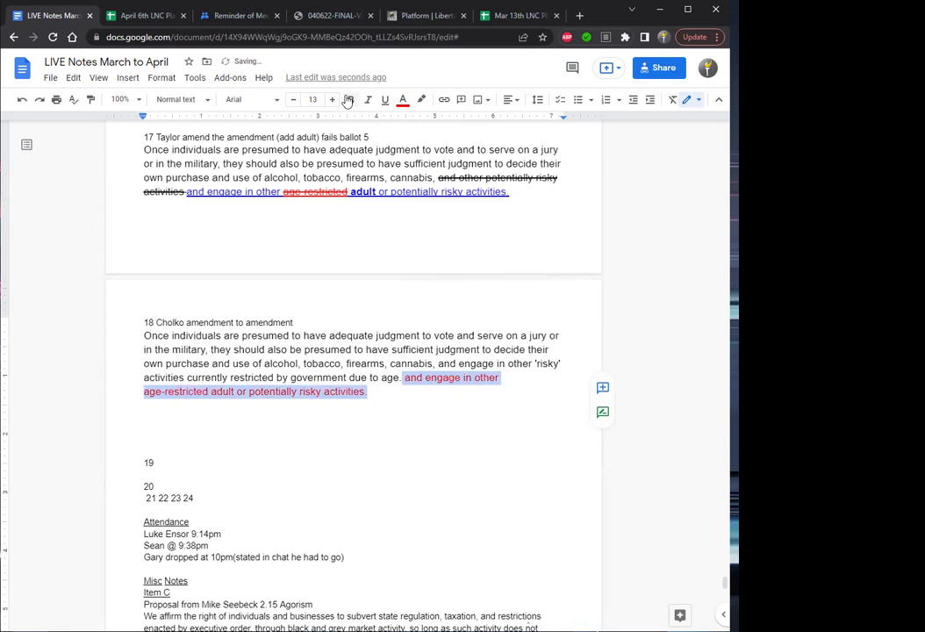
key(alt+shift+5)
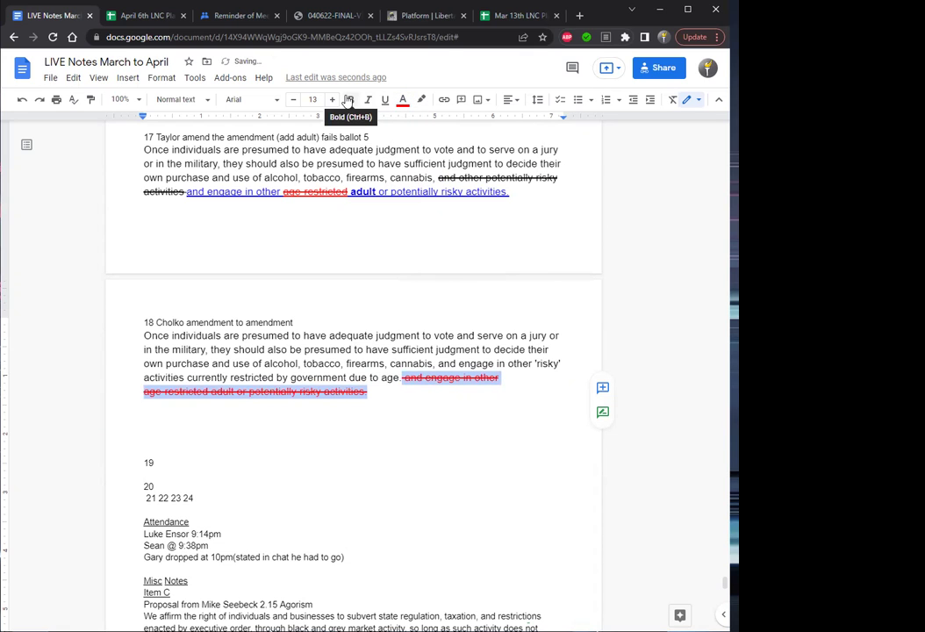
Add '(add/subtract)' after item 18's heading.
click(303, 322)
text((a)
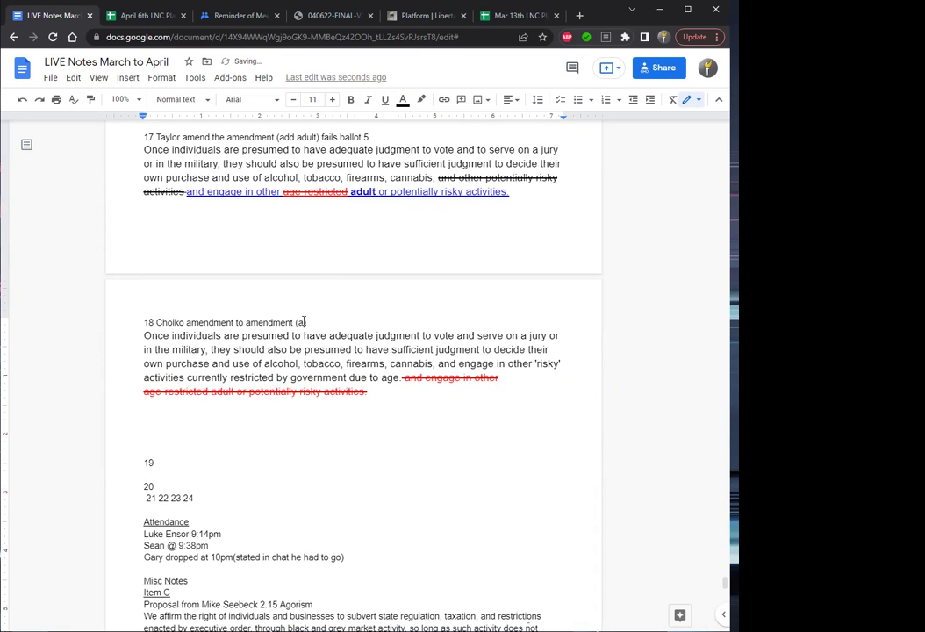
text(ddition))
key(BackSpace)
key(BackSpace)
key(BackSpace)
key(BackSpace)
key(BackSpace)
key(BackSpace)
text(/sub)
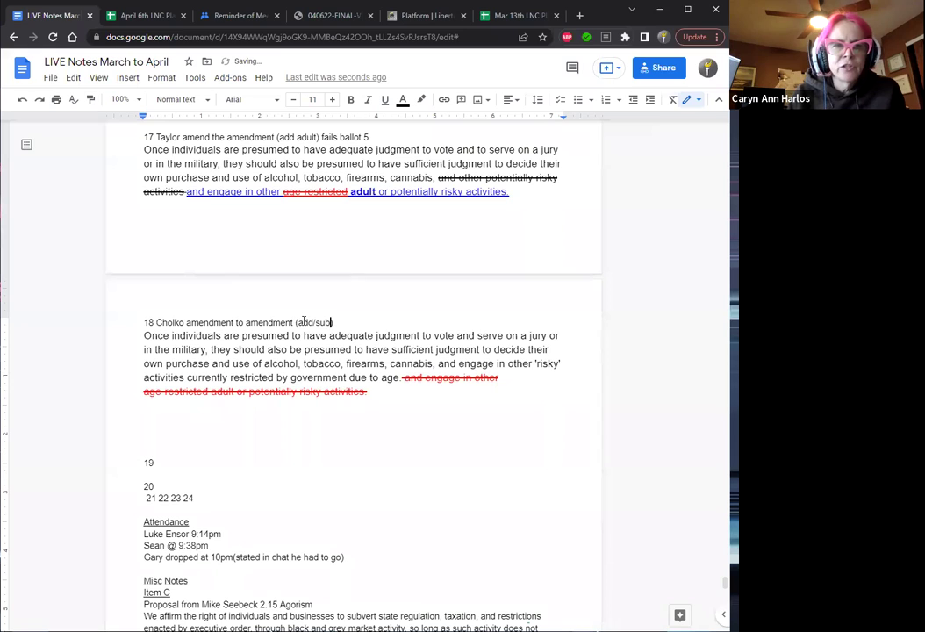
text(tract)
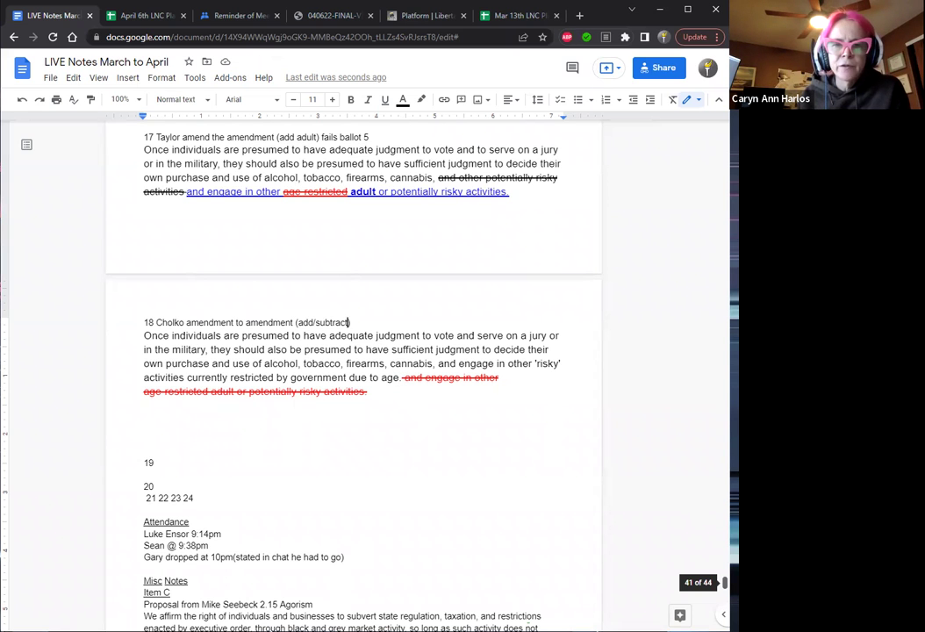
Make item 18's added 'and engage in other' wording blue and underlined.
scroll(351, 368, up, 5)
scroll(352, 369, down, 4)
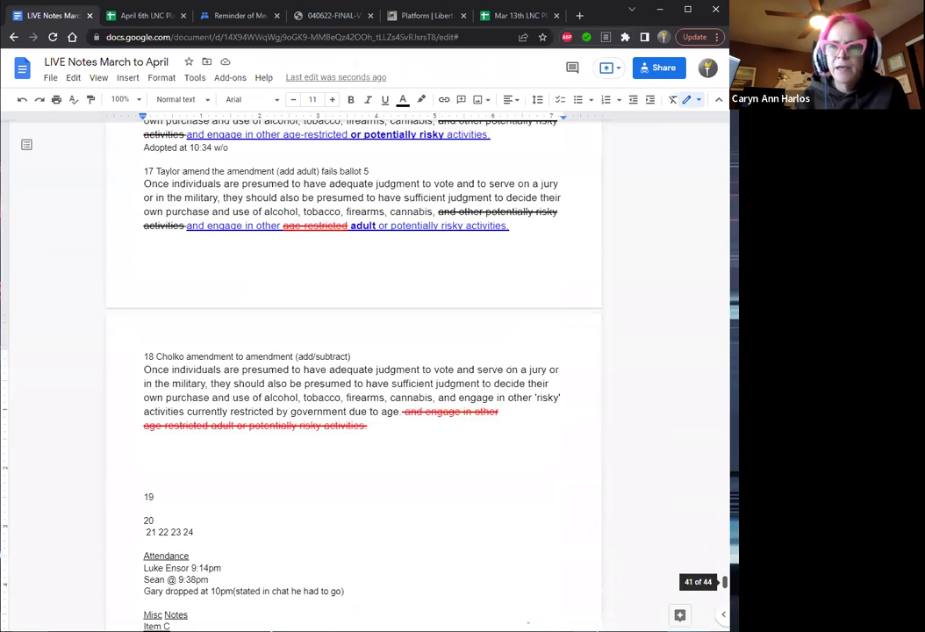
scroll(351, 368, up, 2)
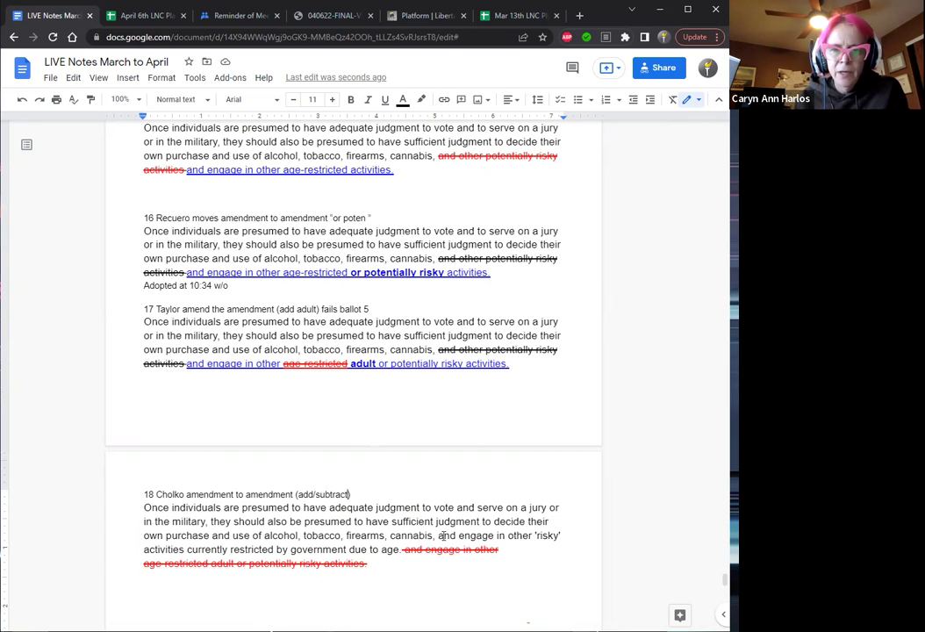
drag(439, 536, 402, 551)
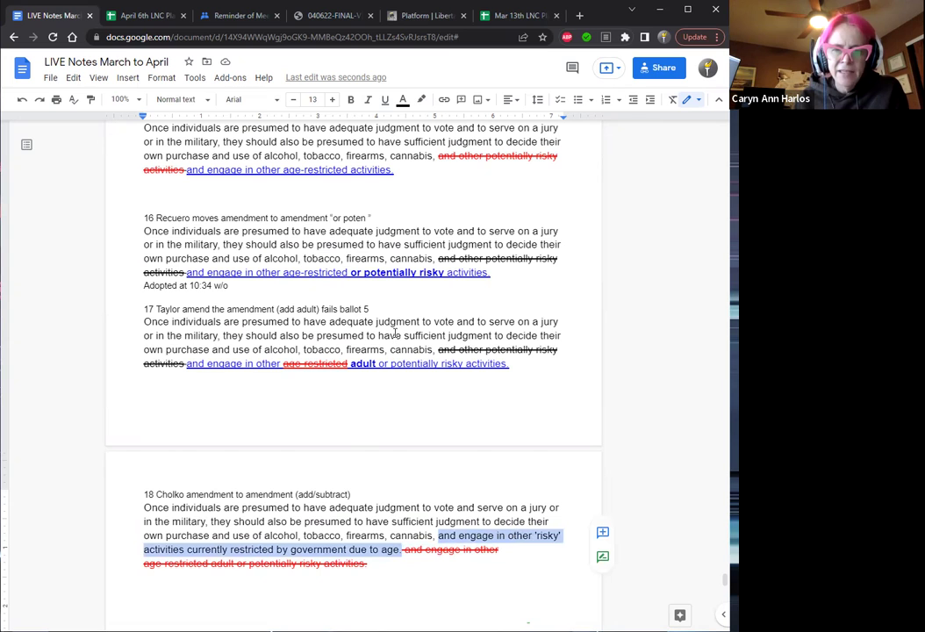
click(389, 100)
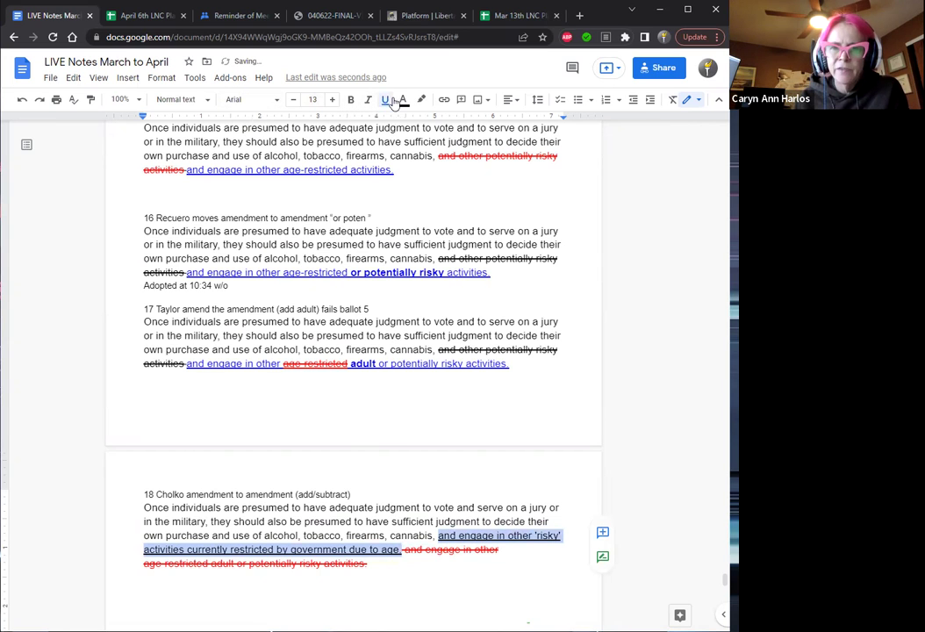
click(403, 99)
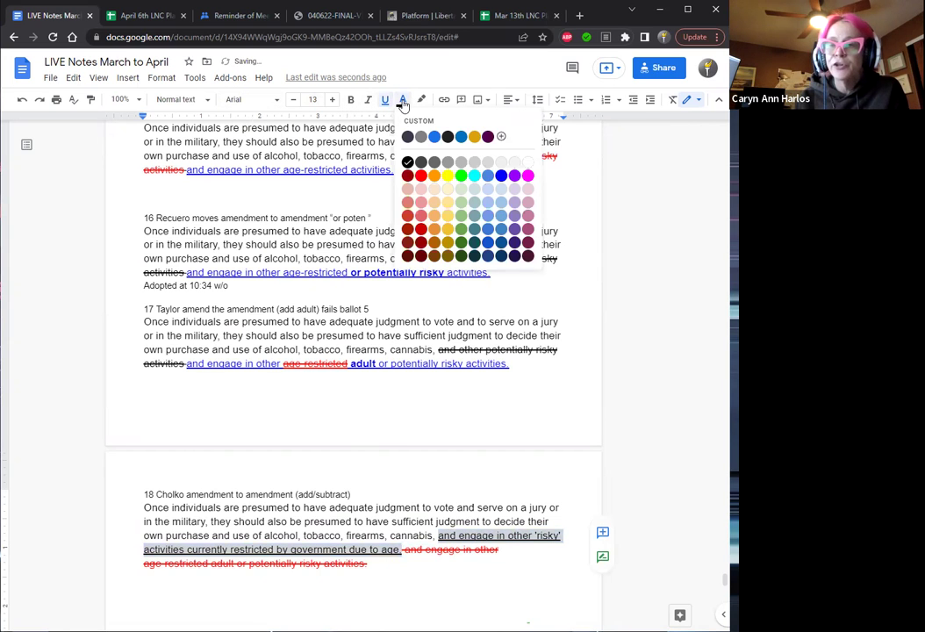
click(502, 177)
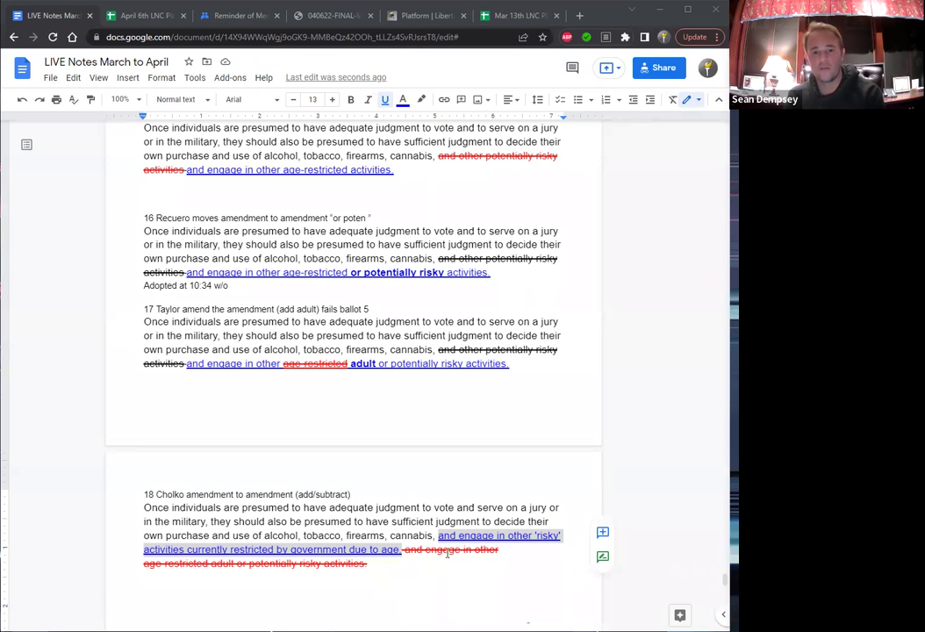
Recolour the word 'and' before item 18's blue phrase to black.
key(Left)
key(ctrl+shift+Right)
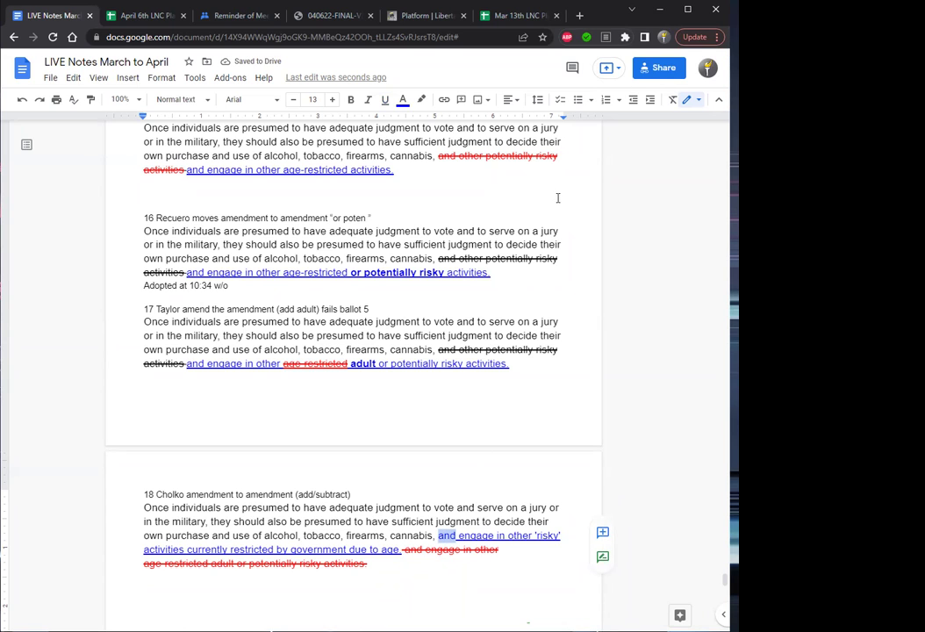
click(403, 100)
click(408, 161)
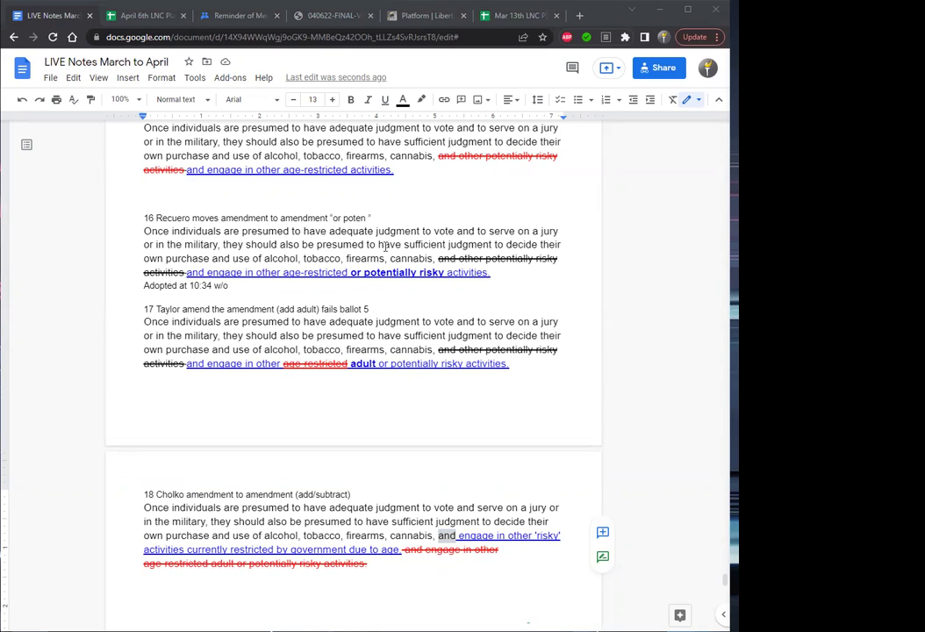
Replace 'poten' in item 16's heading with 'potentially risky' and close the quote.
drag(367, 218, 344, 219)
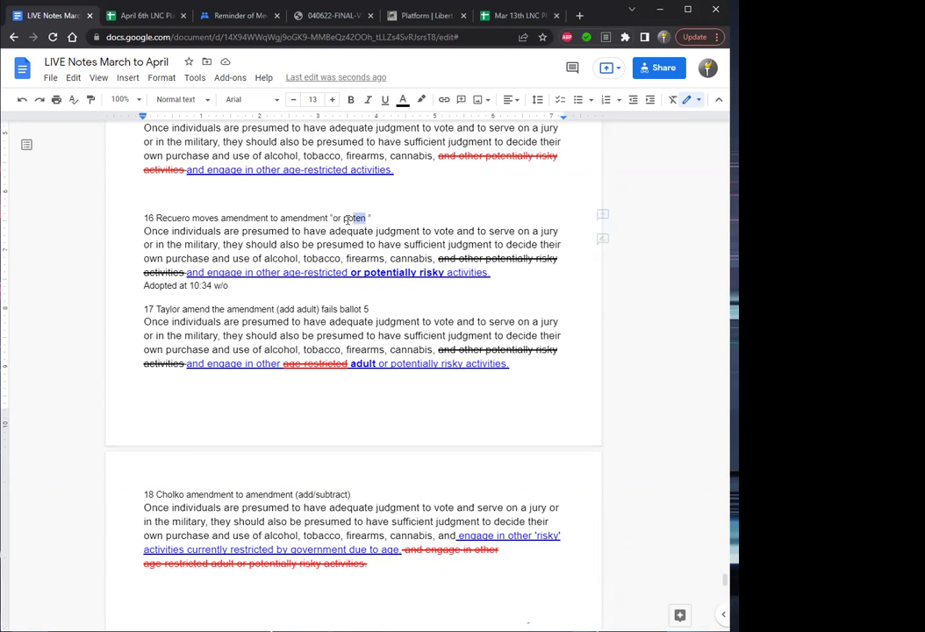
text(potentially risky)
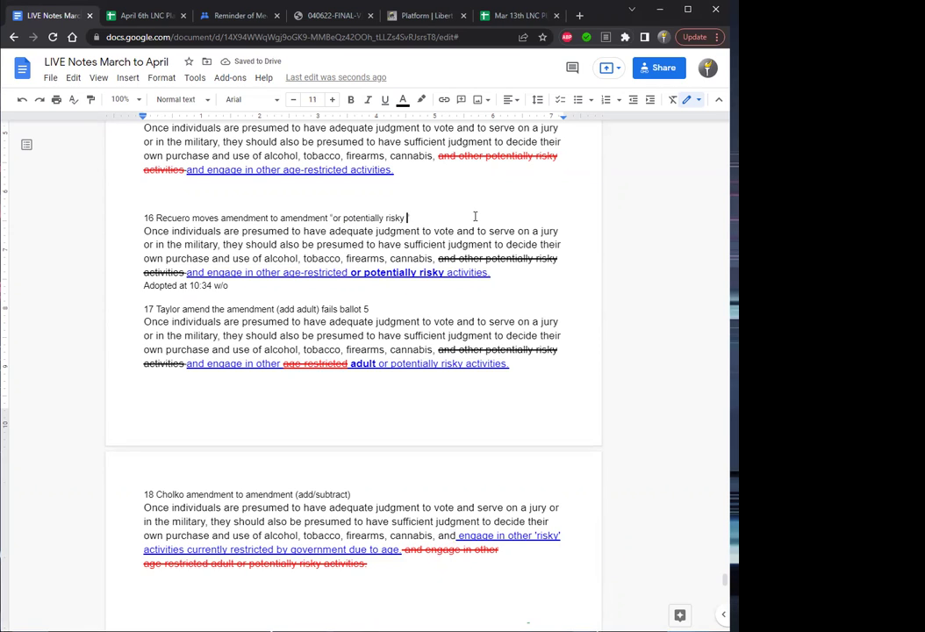
key(BackSpace)
text(")
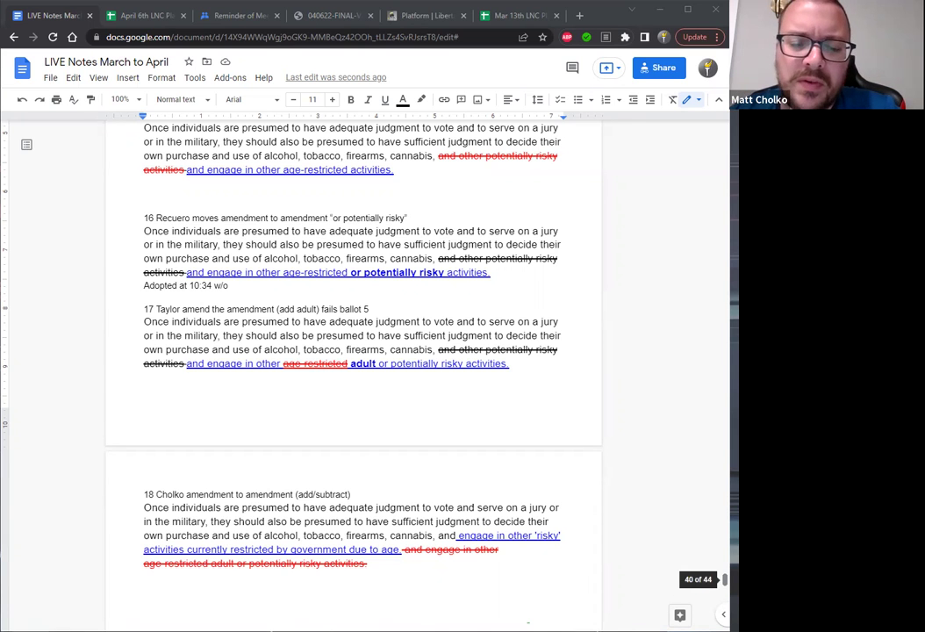
scroll(726, 579, down, 1)
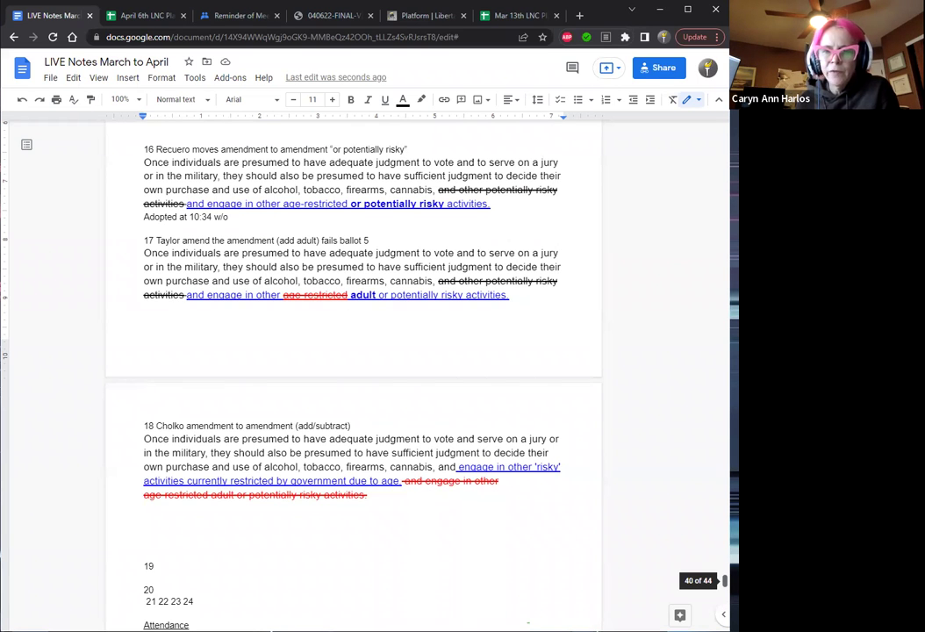
scroll(351, 351, up, 4)
scroll(351, 351, down, 4)
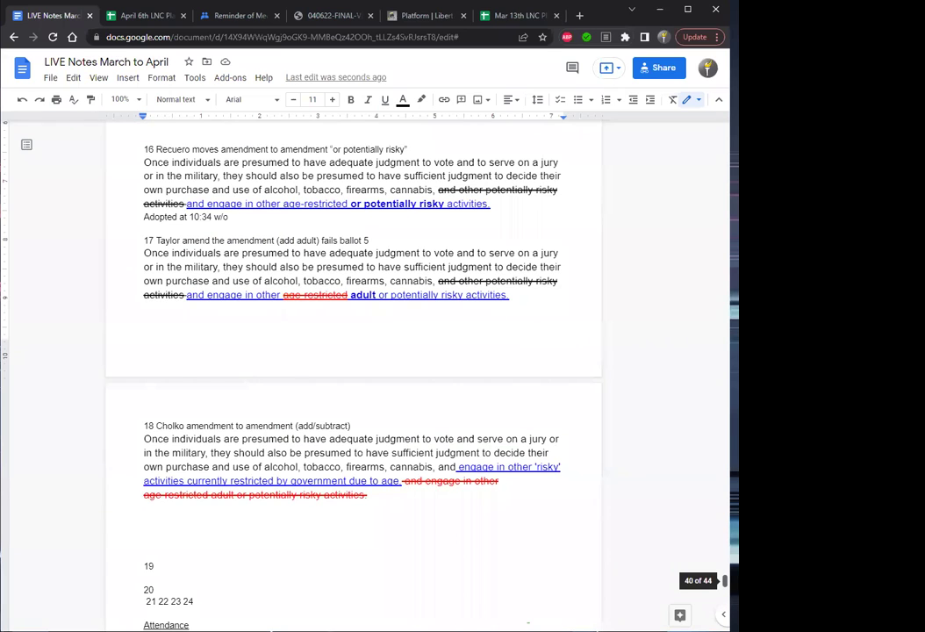
scroll(352, 351, up, 3)
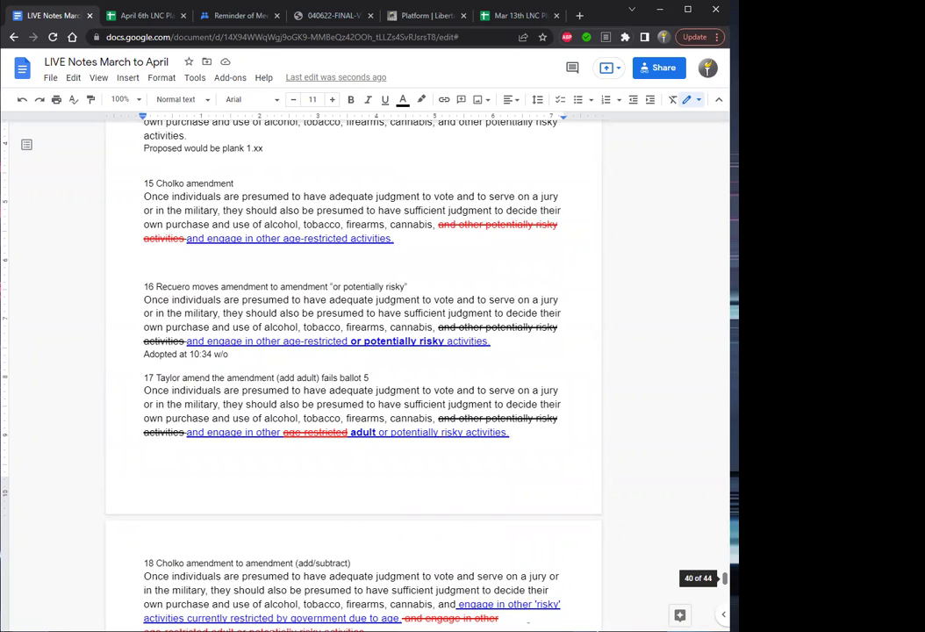
scroll(725, 579, down, 2)
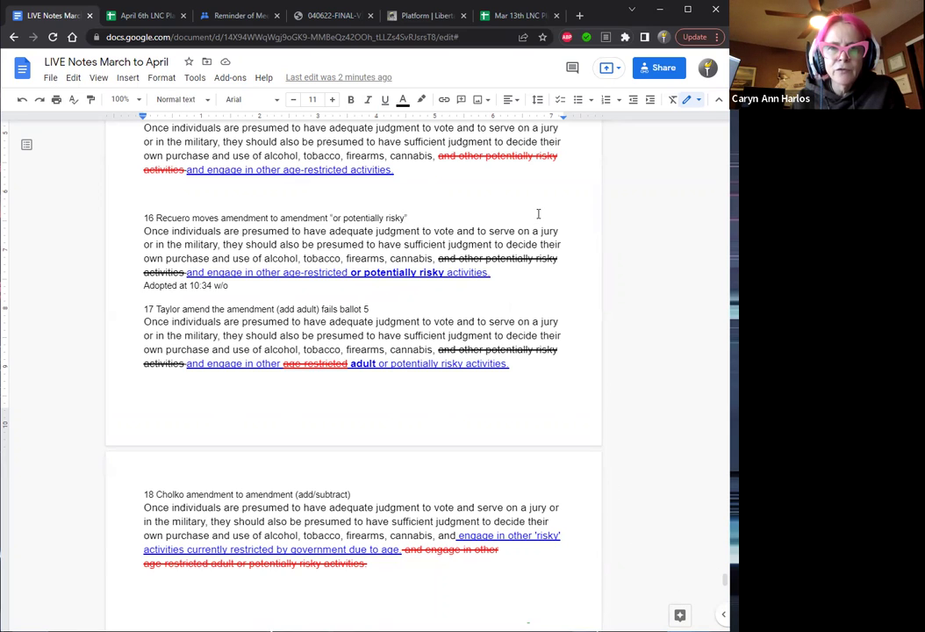
Delete the empty line below item 15's amendment paragraph.
click(526, 155)
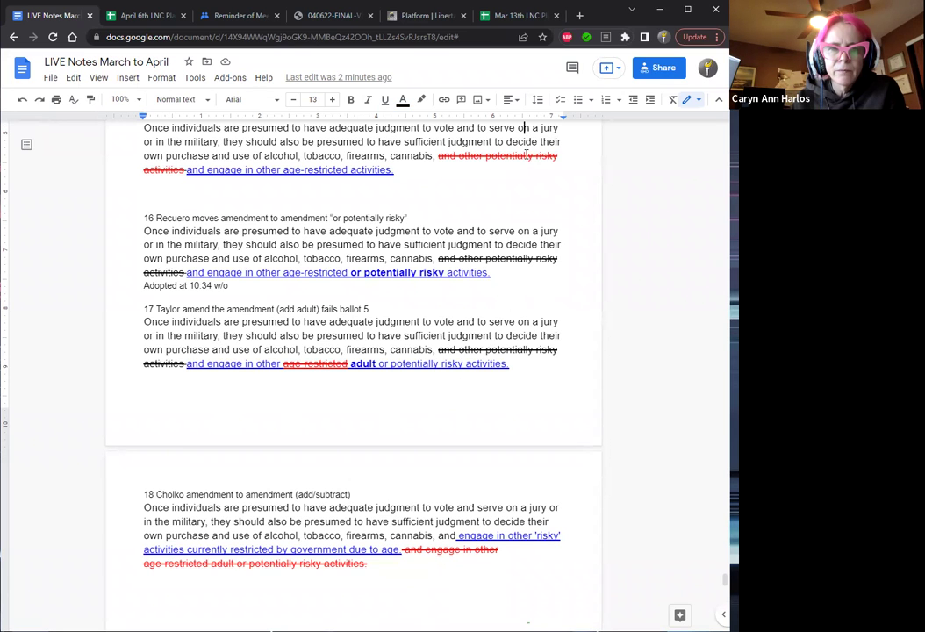
key(Up)
key(Up)
key(Up)
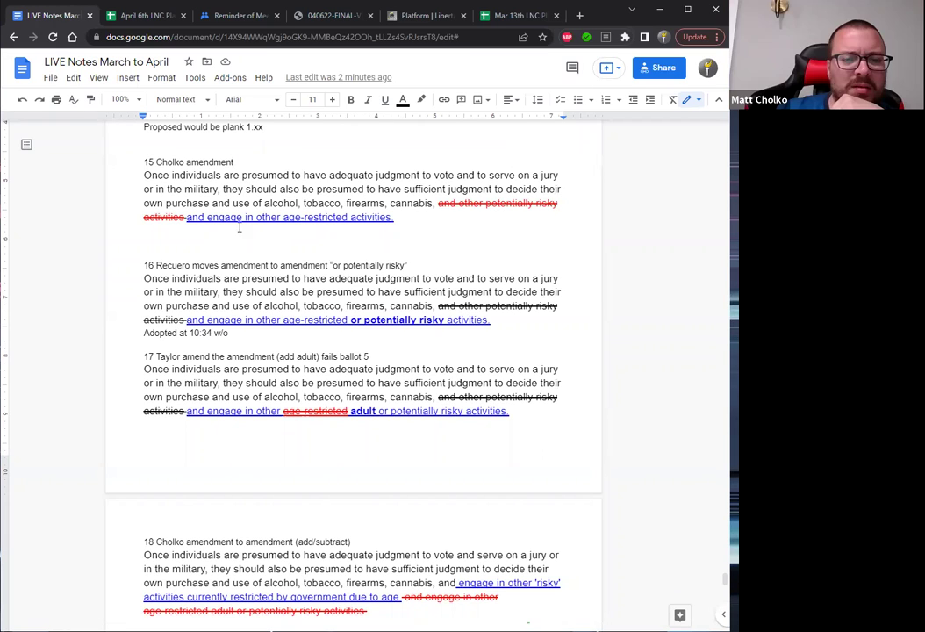
click(161, 233)
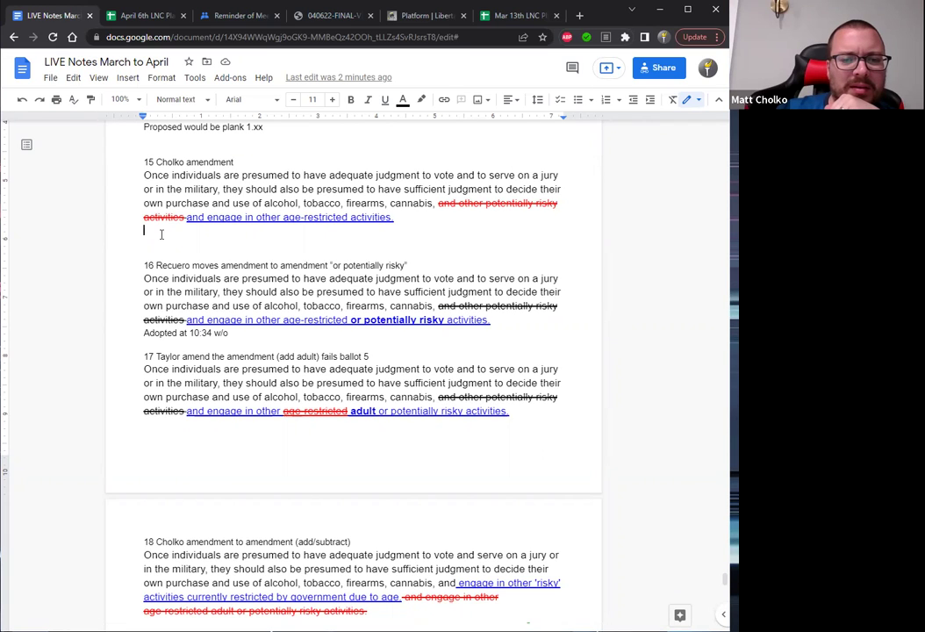
key(Delete)
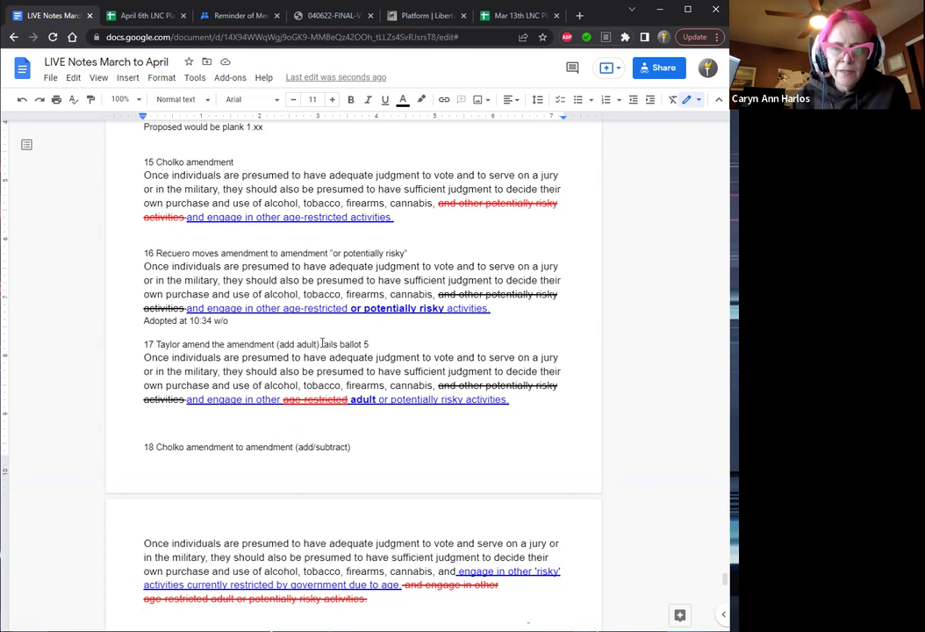
Change item 17's result word 'fails' to bold capitalised 'FAILS'.
drag(322, 344, 336, 344)
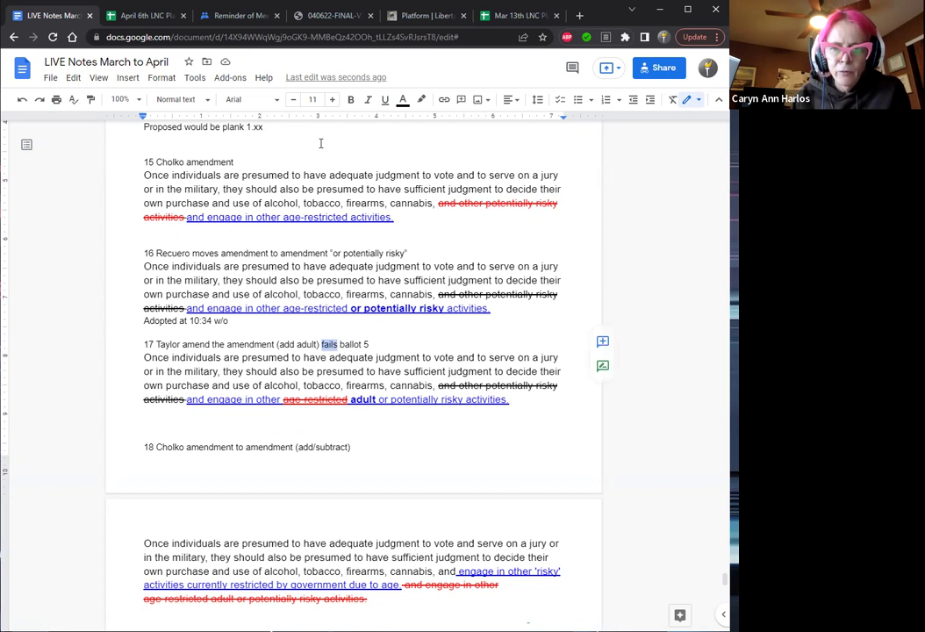
click(351, 100)
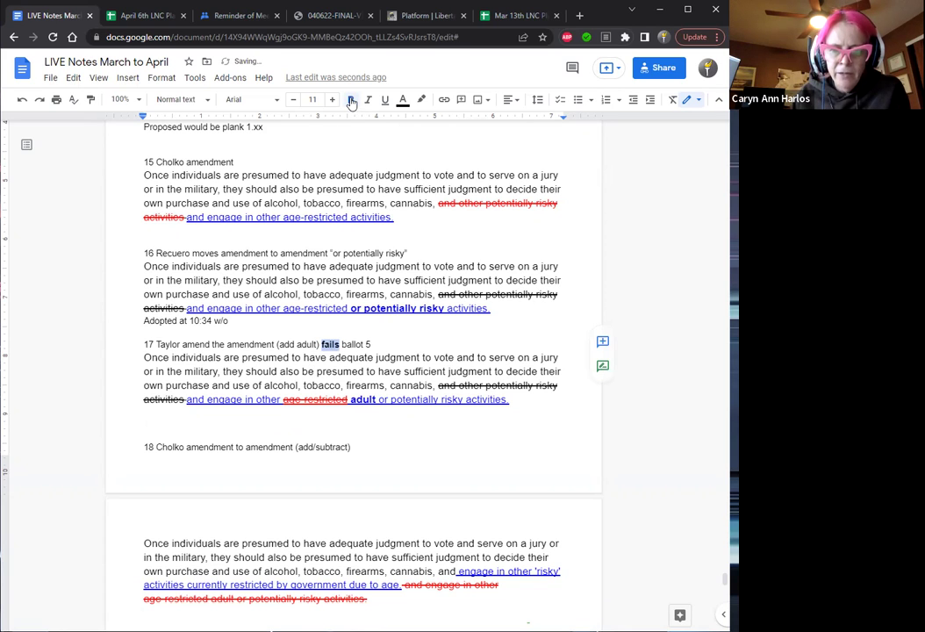
key(Right)
key(Left)
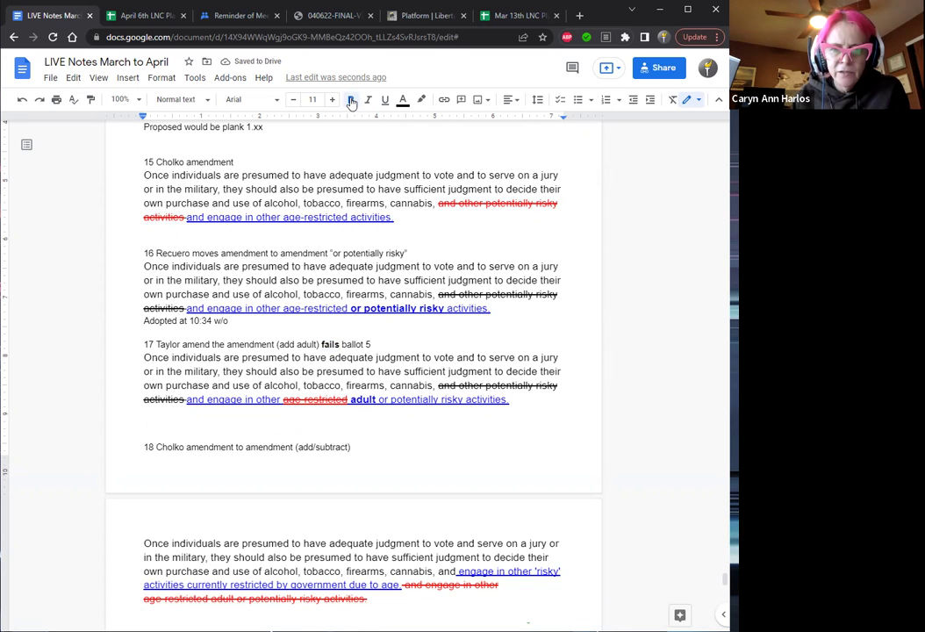
text(A)
key(Delete)
text(I)
key(Delete)
text(L)
key(Delete)
text(S)
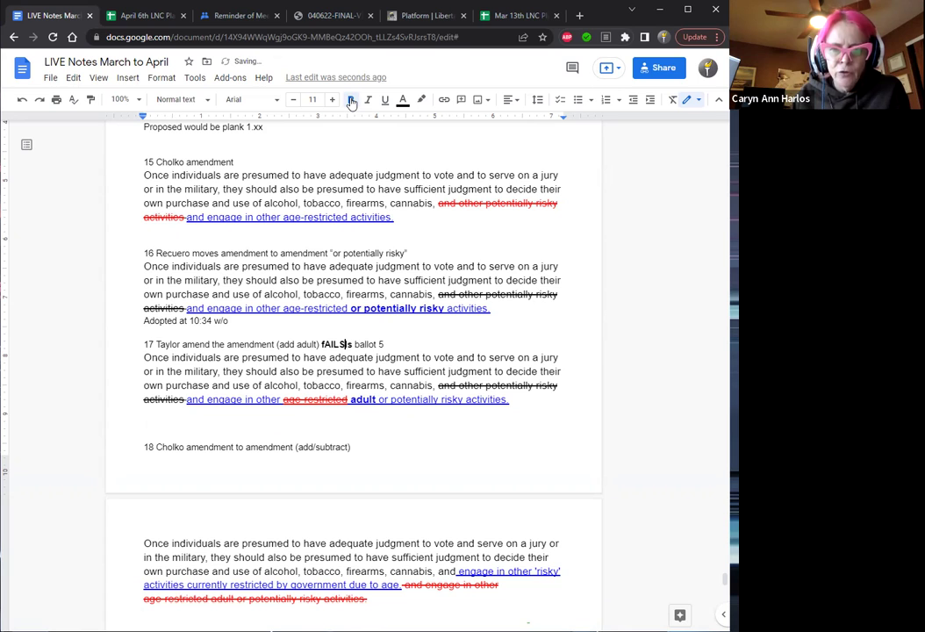
key(Delete)
key(Right)
key(Left)
key(Left)
key(Left)
key(Left)
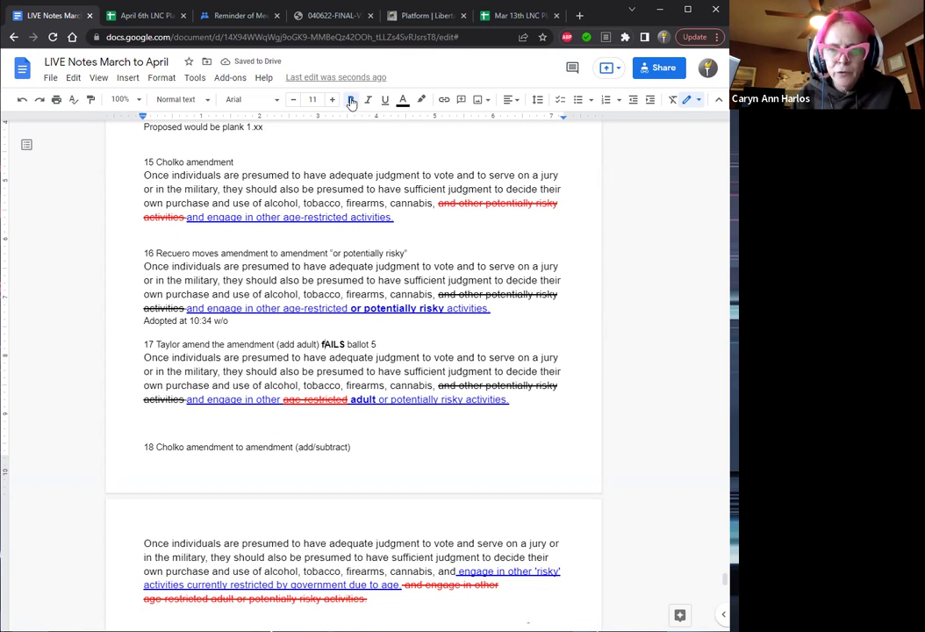
key(BackSpace)
text(F)
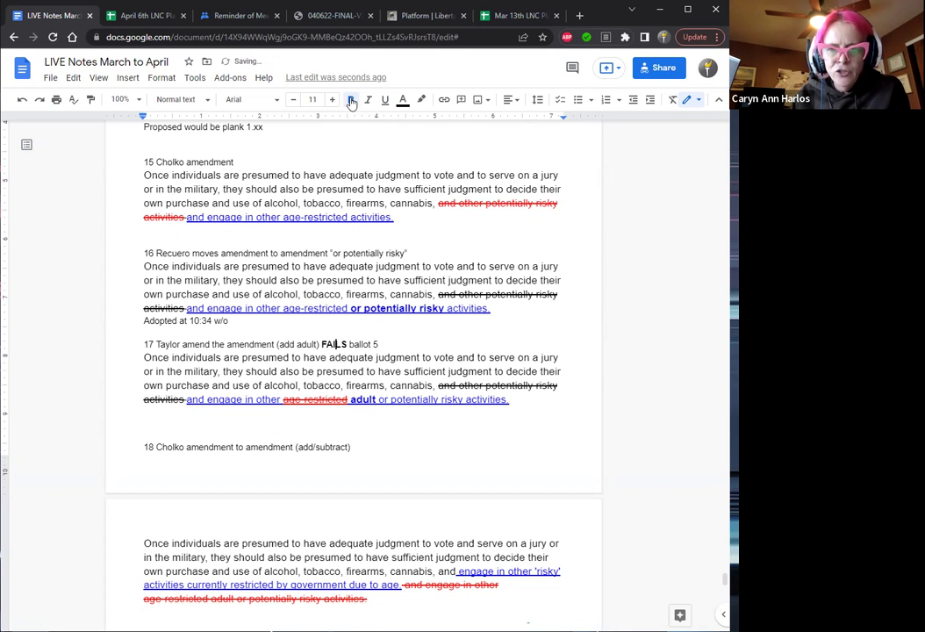
Insert a blank line after item 17's paragraph, before item 18.
key(Right)
key(Right)
key(Right)
key(Down)
key(Down)
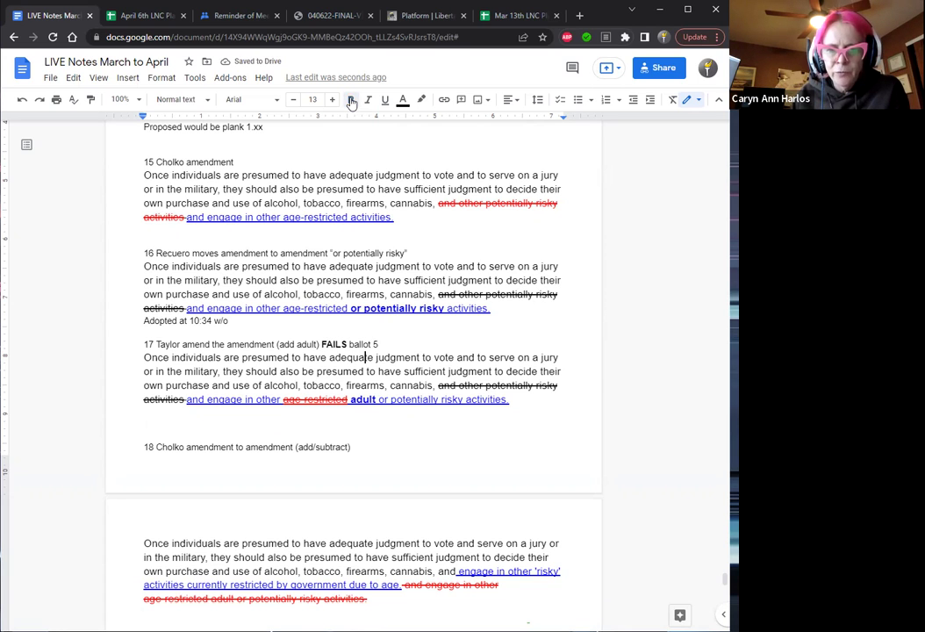
key(Down)
key(Down)
key(Down)
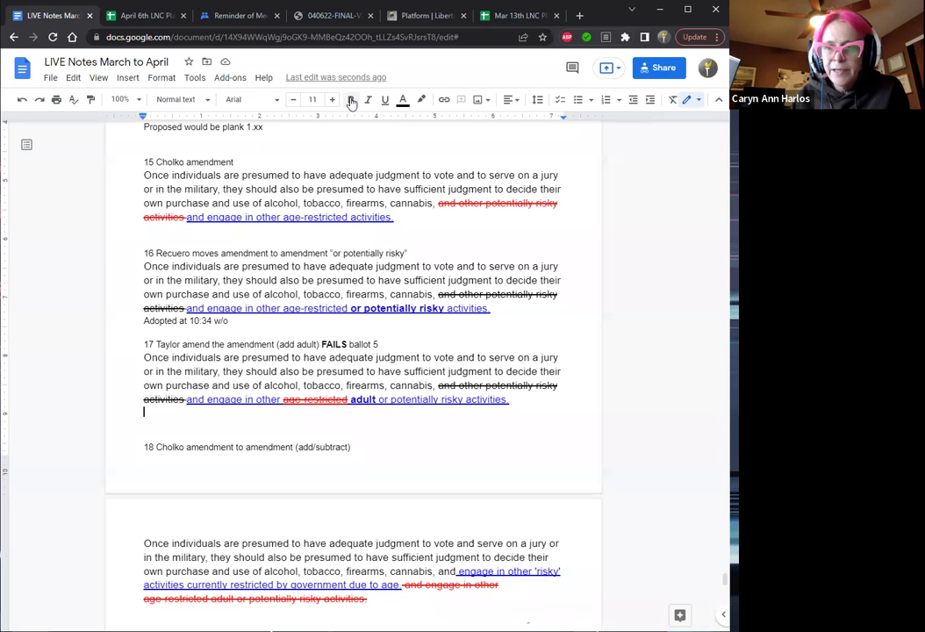
key(Return)
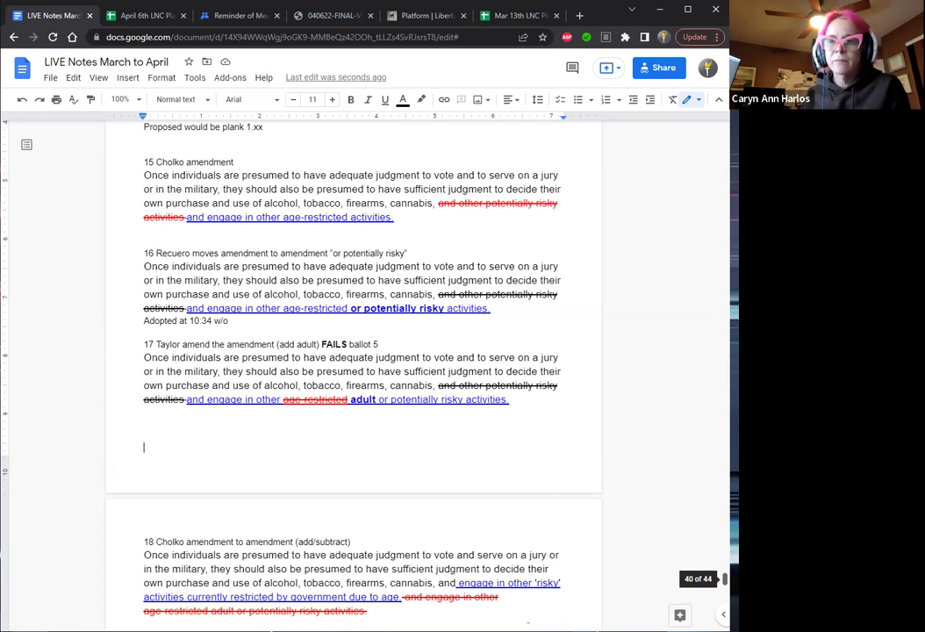
scroll(725, 581, down, 5)
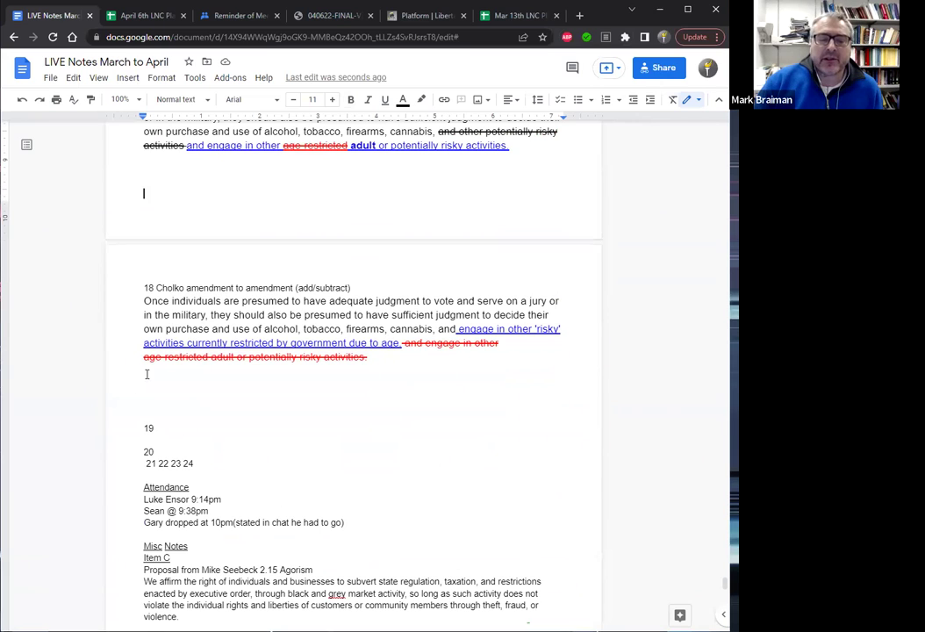
click(145, 373)
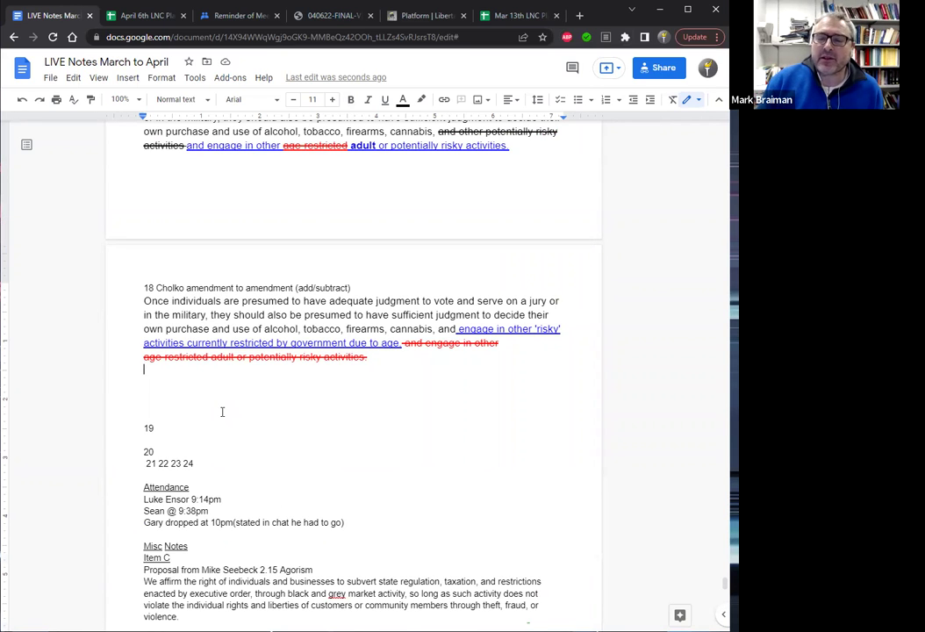
Add a new line below item 18 reading '19 clayton'.
key(Return)
key(Return)
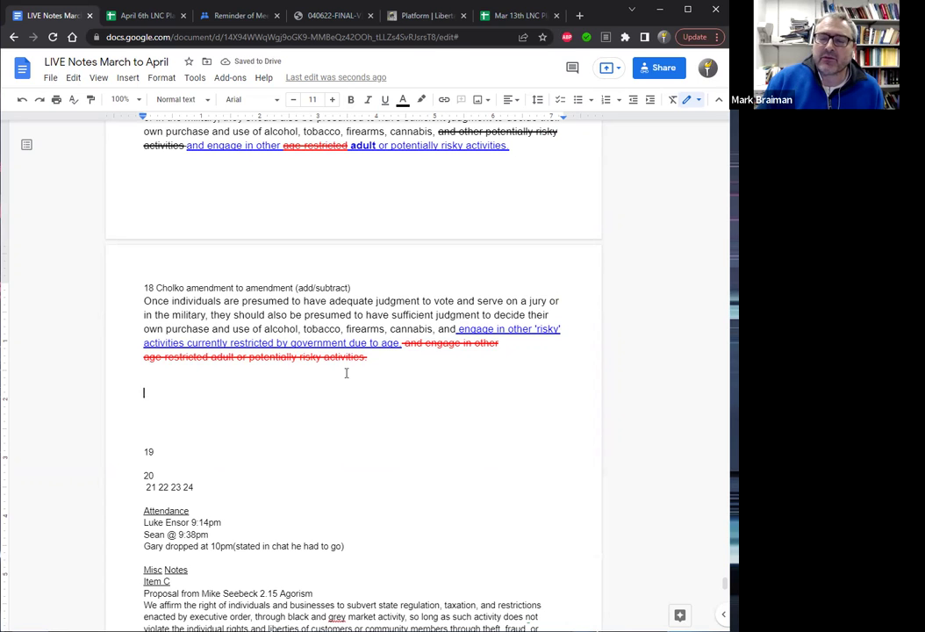
click(164, 379)
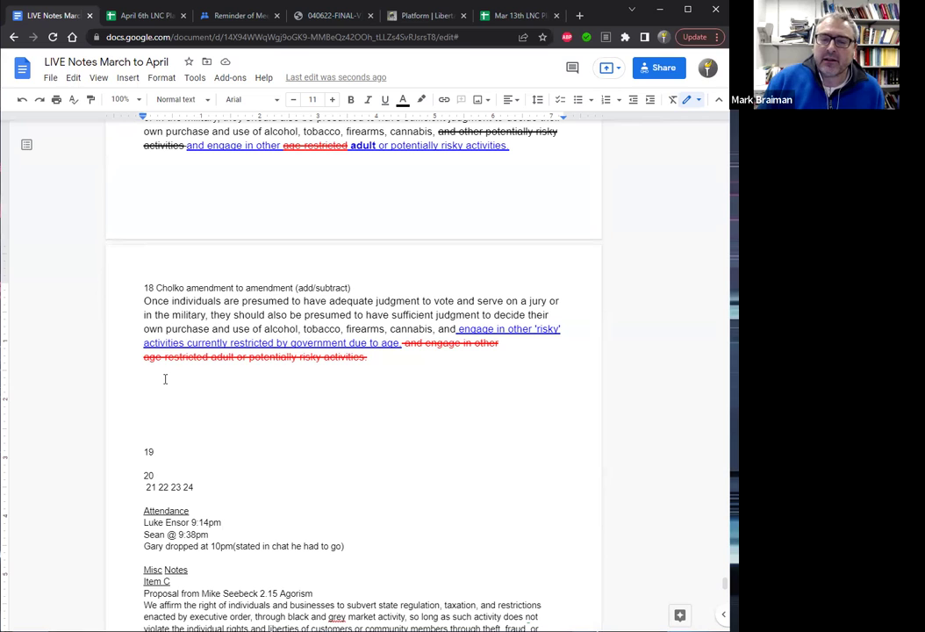
text(cla)
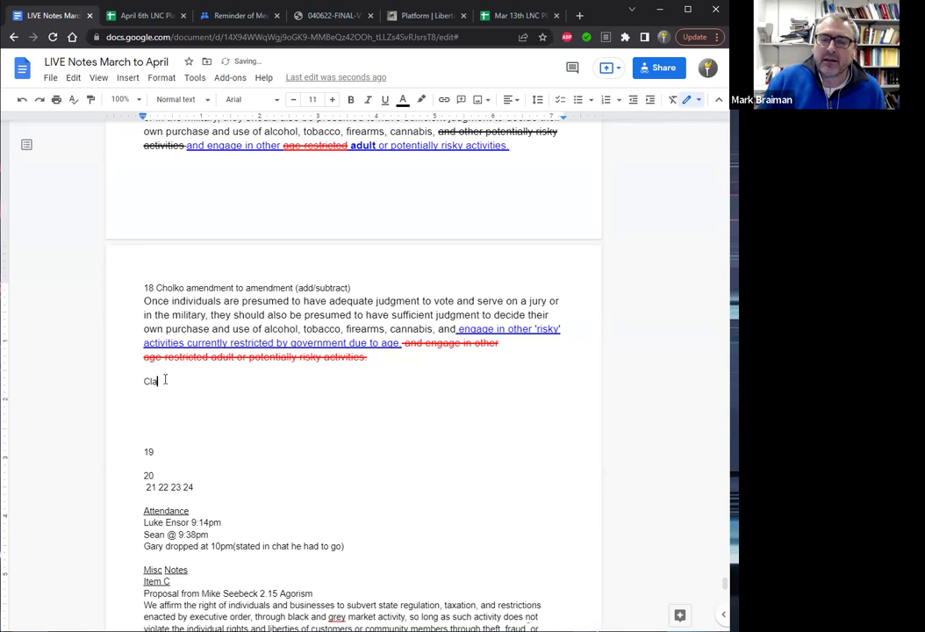
text(yto)
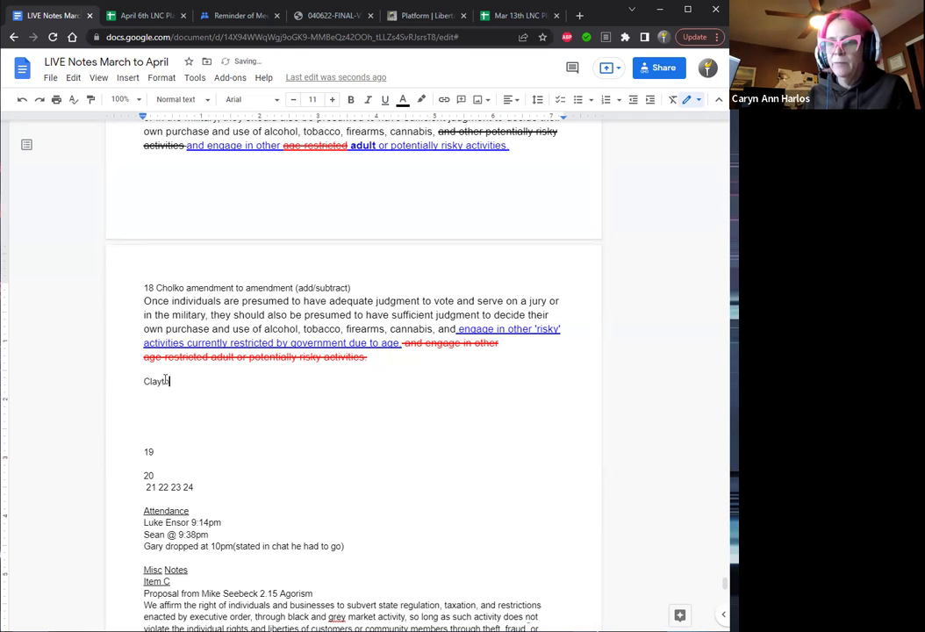
text(n)
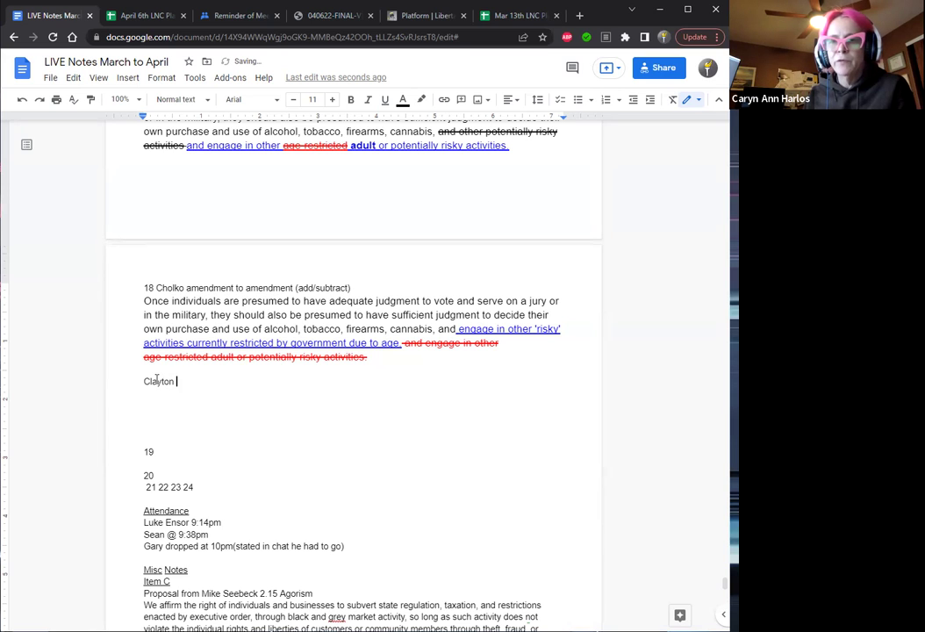
key(Home)
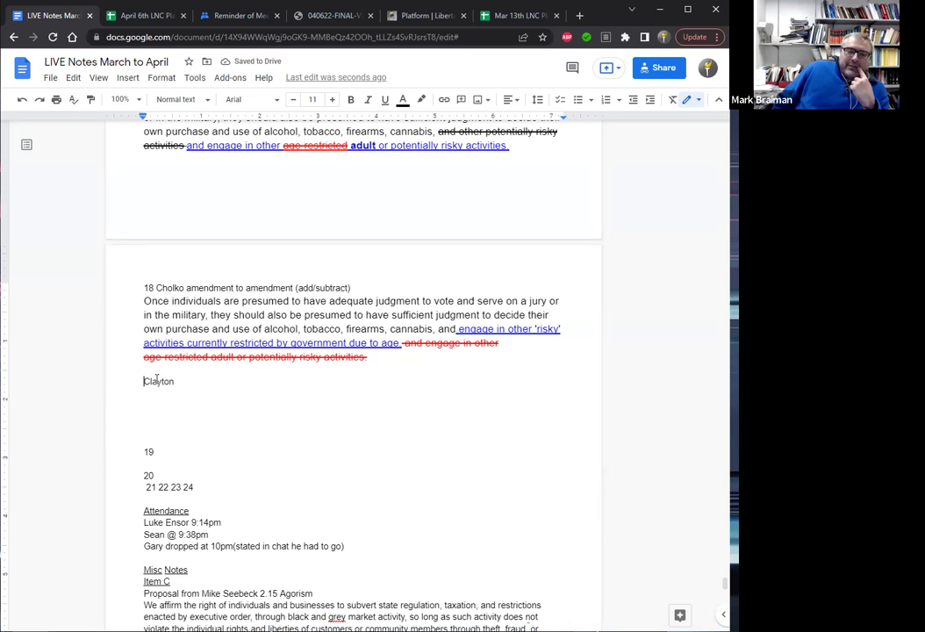
text(19)
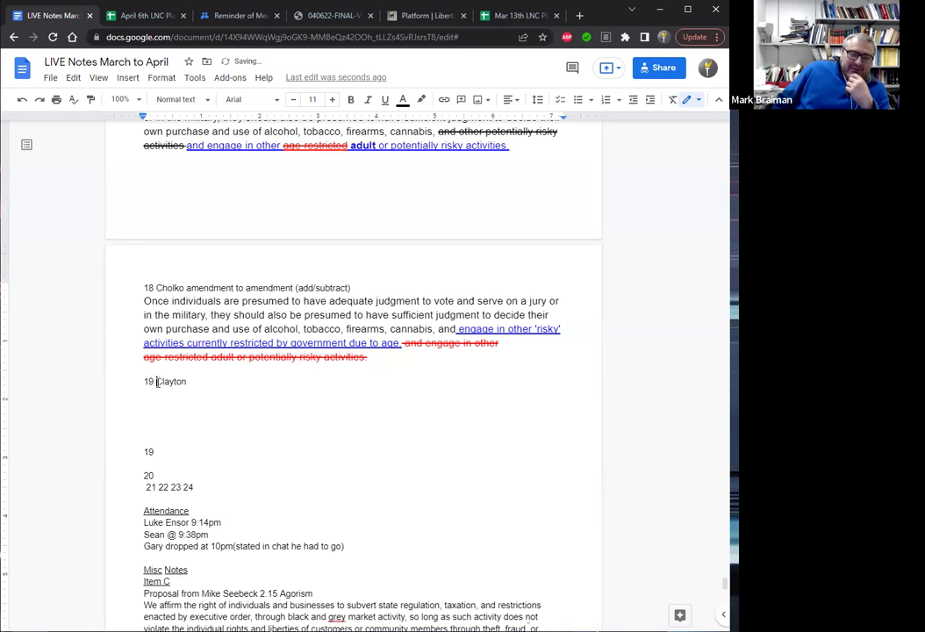
Delete the extra blank lines and the stray duplicate '19' beneath it.
click(163, 409)
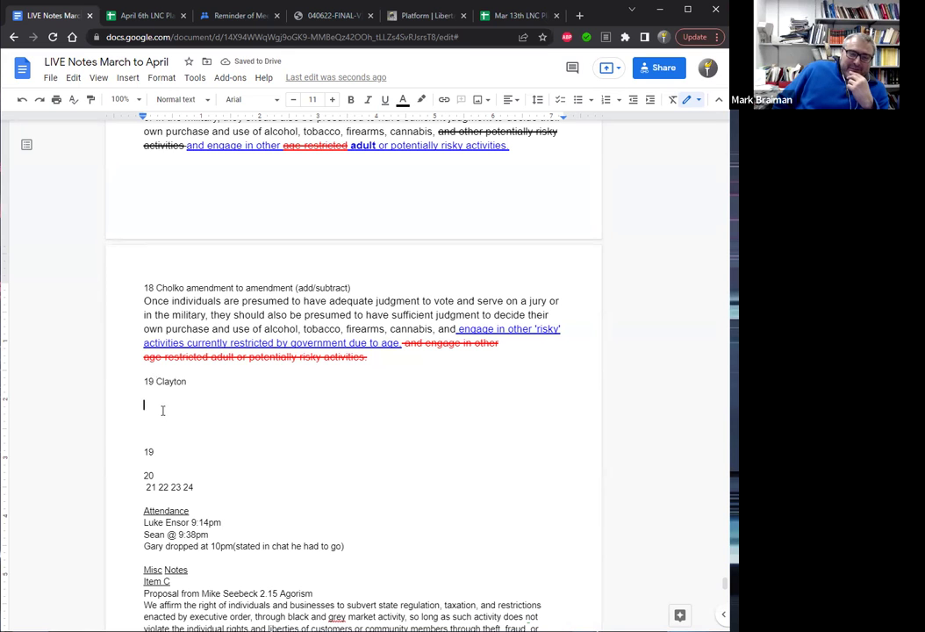
key(Delete)
key(Delete)
key(Delete)
key(Delete)
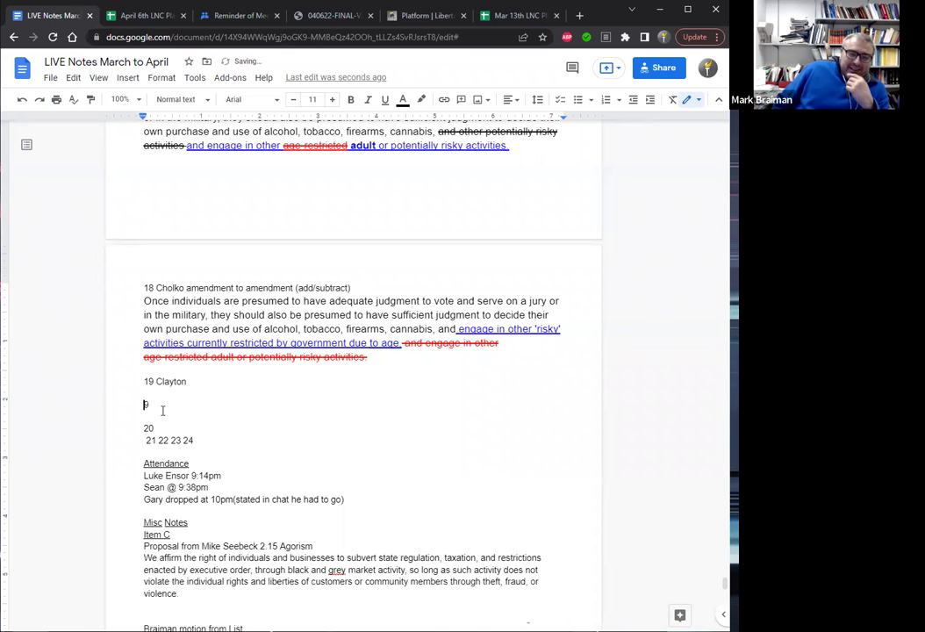
key(Delete)
key(Delete)
key(Delete)
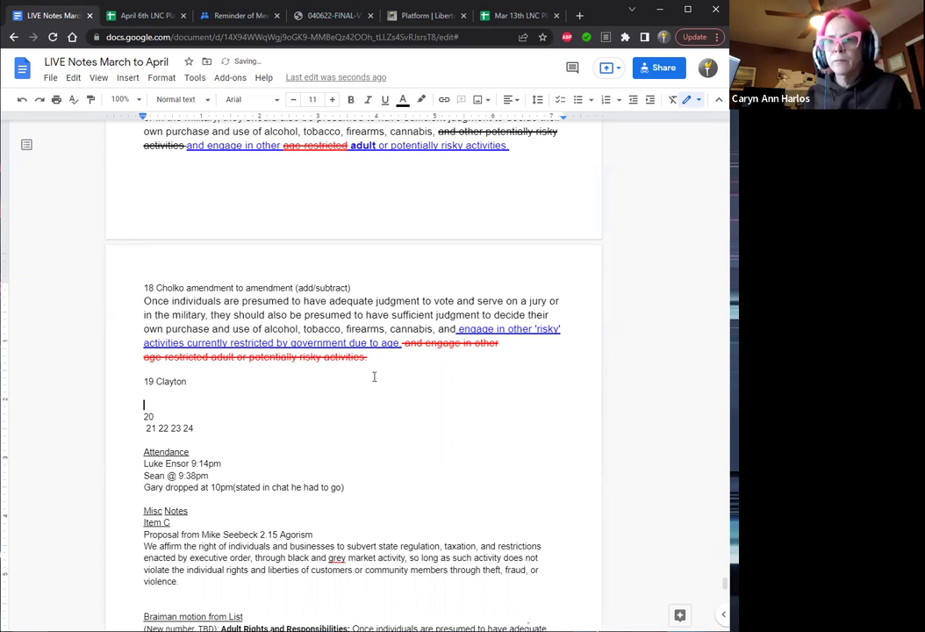
Copy item 18's amendment paragraph and paste it on a new line under '19 Clayton'.
click(356, 355)
drag(356, 356, 146, 303)
key(ctrl+c)
key(ctrl+shift+period)
key(ctrl+shift+period)
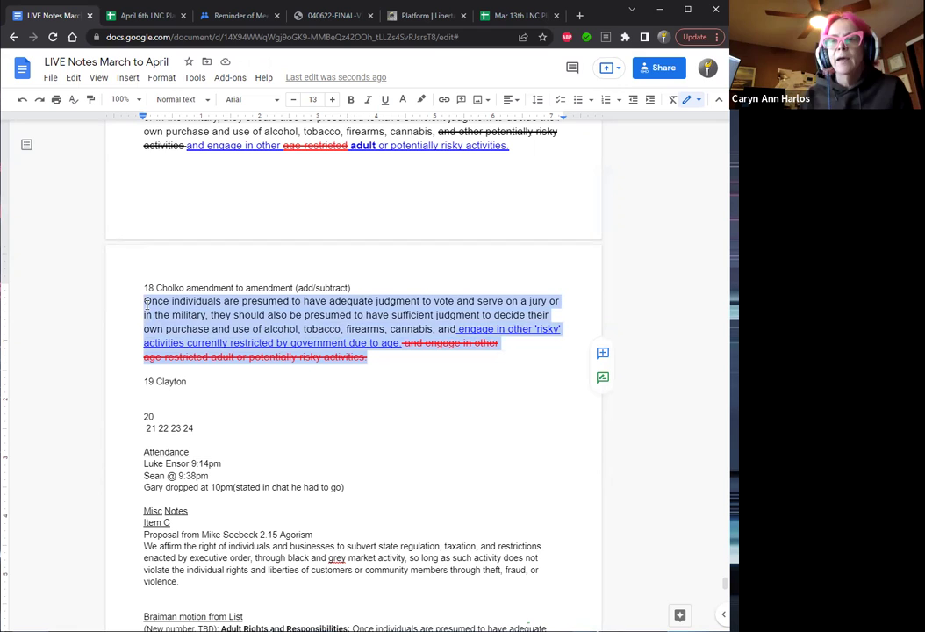
click(151, 399)
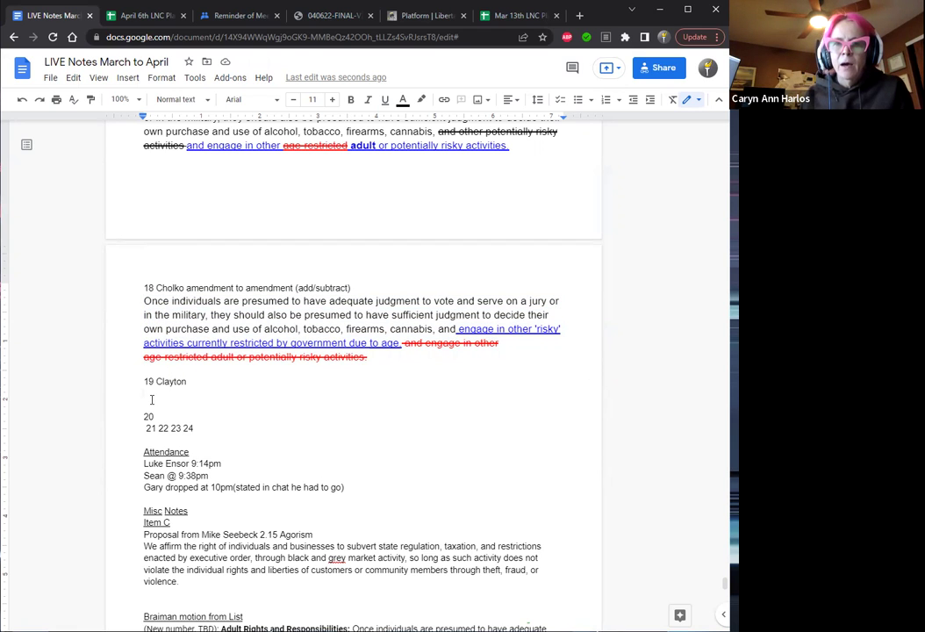
key(Return)
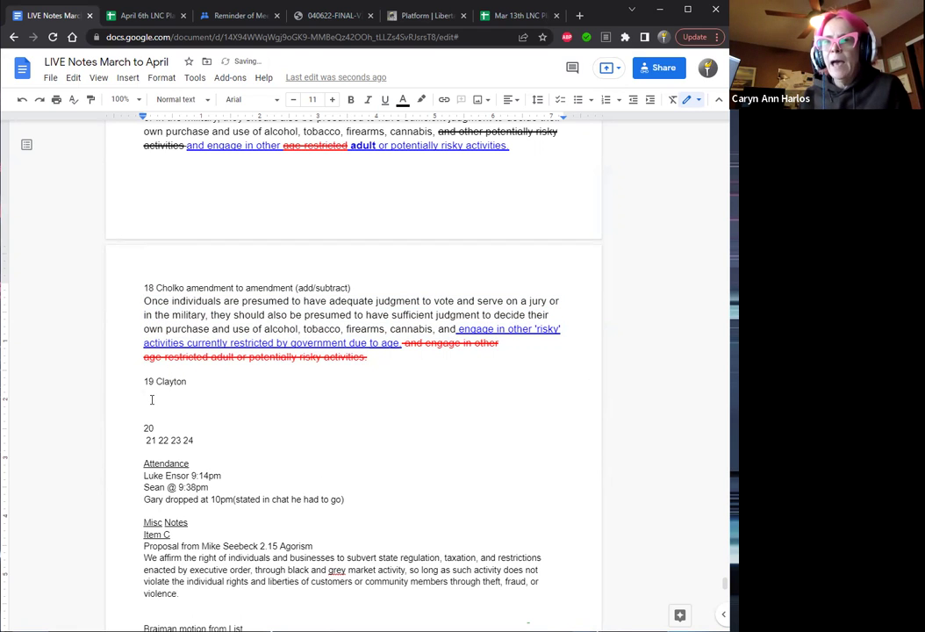
key(ctrl+v)
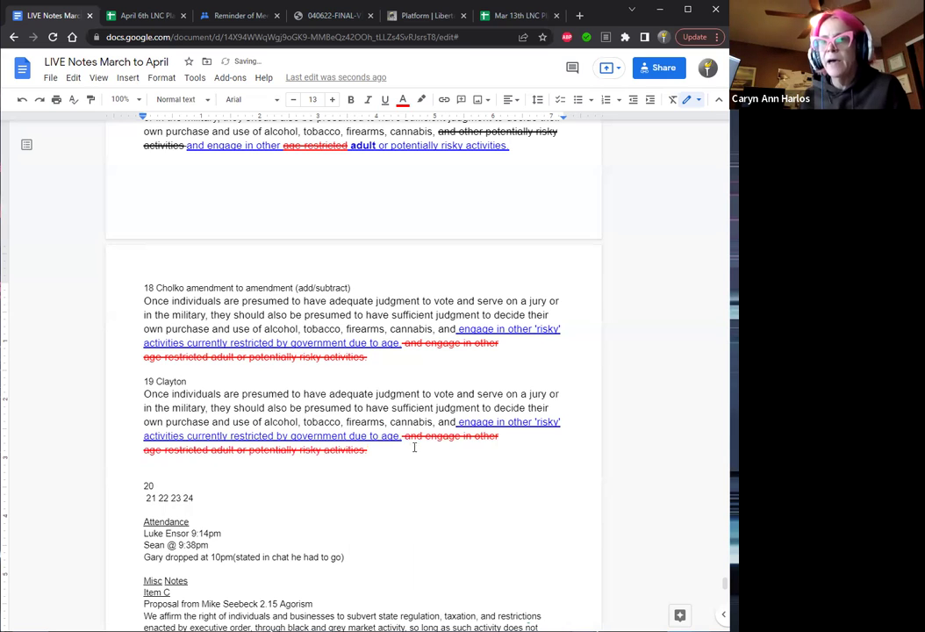
key(Up)
key(Up)
key(Up)
key(Up)
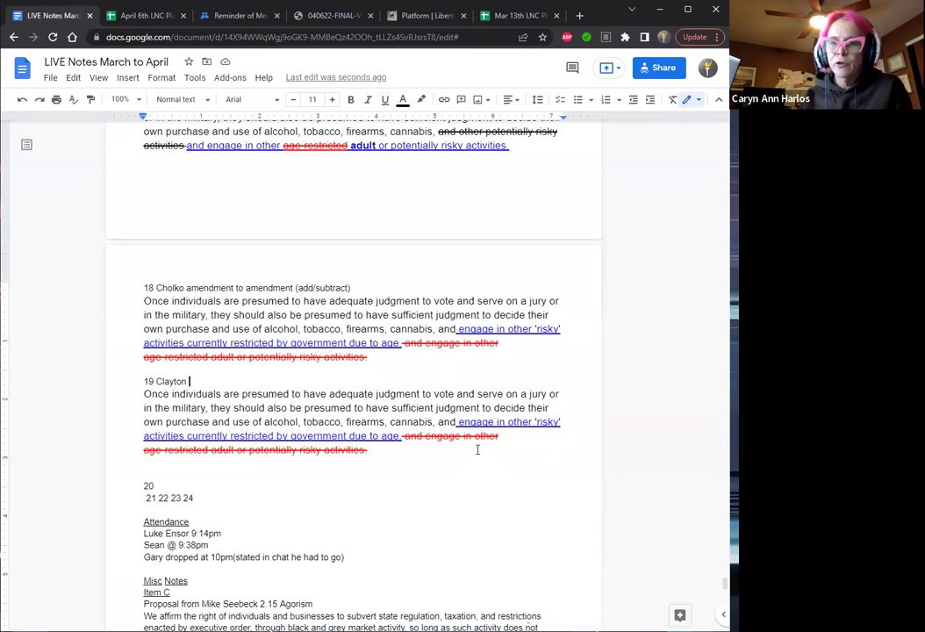
Remove 'to amendment' from item 18's heading and add 'amend the amendment' after '19 Clayton'.
click(296, 287)
key(BackSpace)
key(BackSpace)
key(BackSpace)
key(BackSpace)
key(BackSpace)
key(BackSpace)
key(BackSpace)
key(BackSpace)
key(BackSpace)
key(BackSpace)
key(BackSpace)
key(BackSpace)
key(BackSpace)
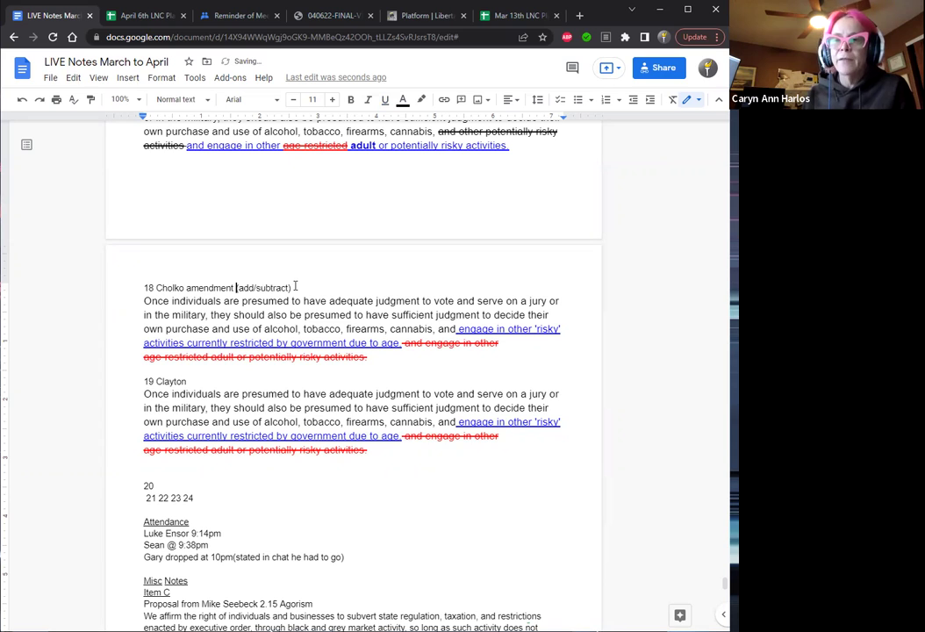
click(203, 383)
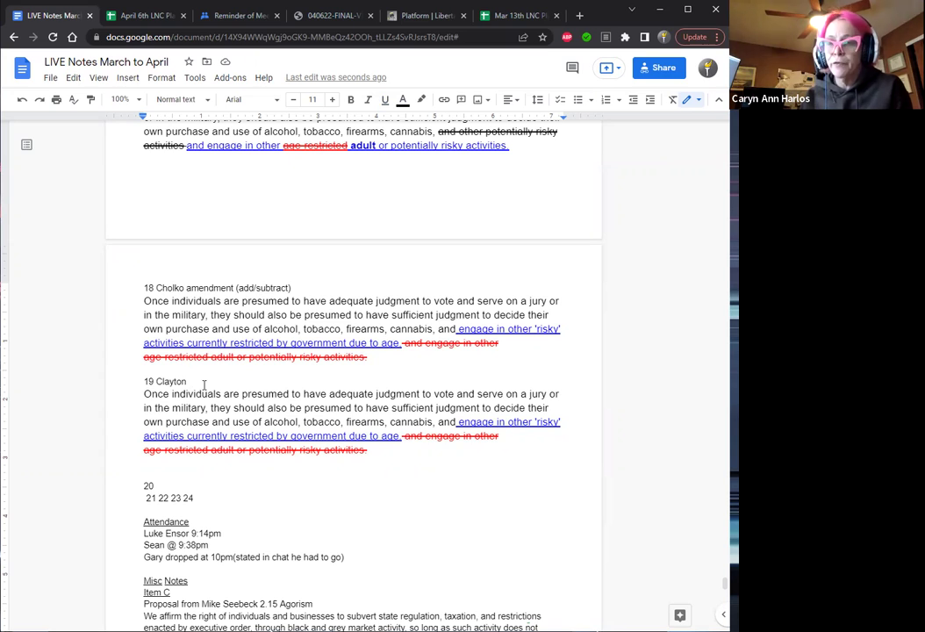
text(amend)
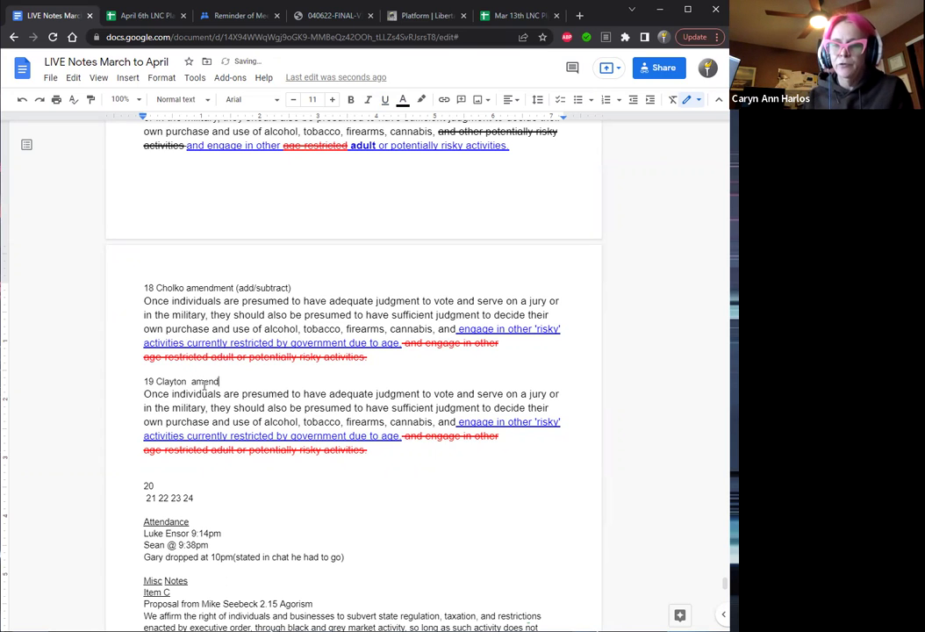
text( the am)
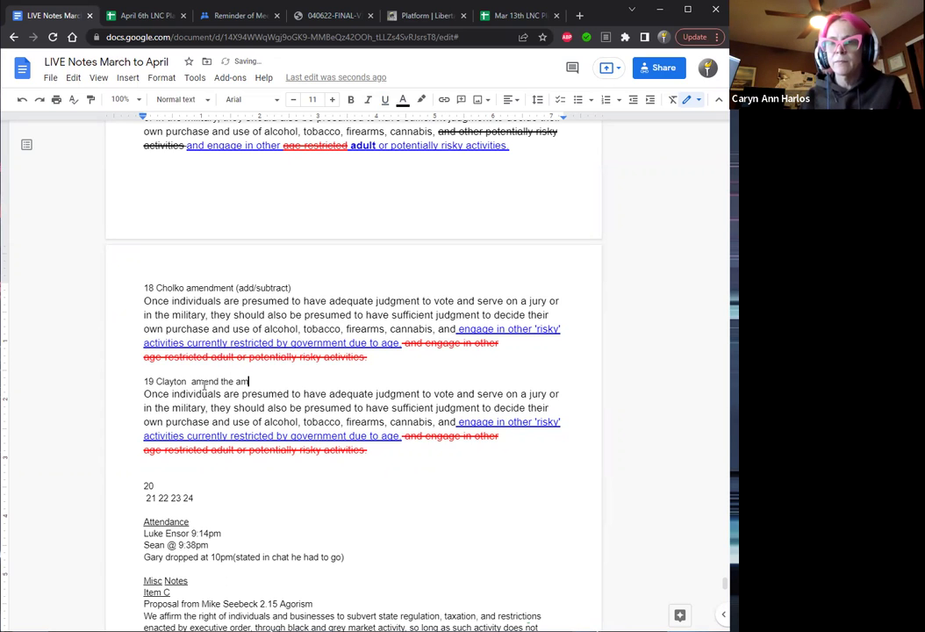
text(endment)
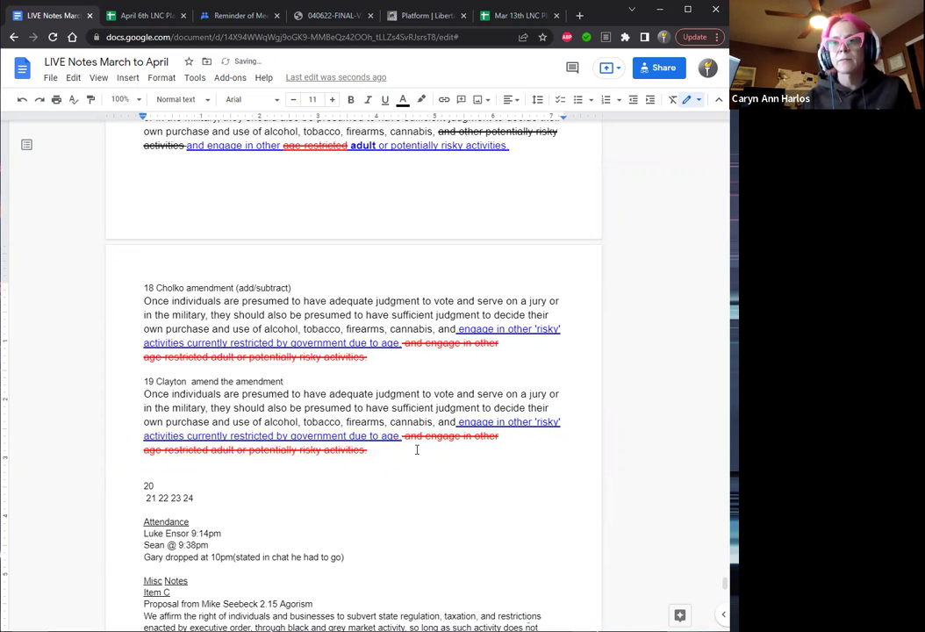
Strike through 'risky' in item 19's copied paragraph and colour it red.
drag(402, 434, 497, 434)
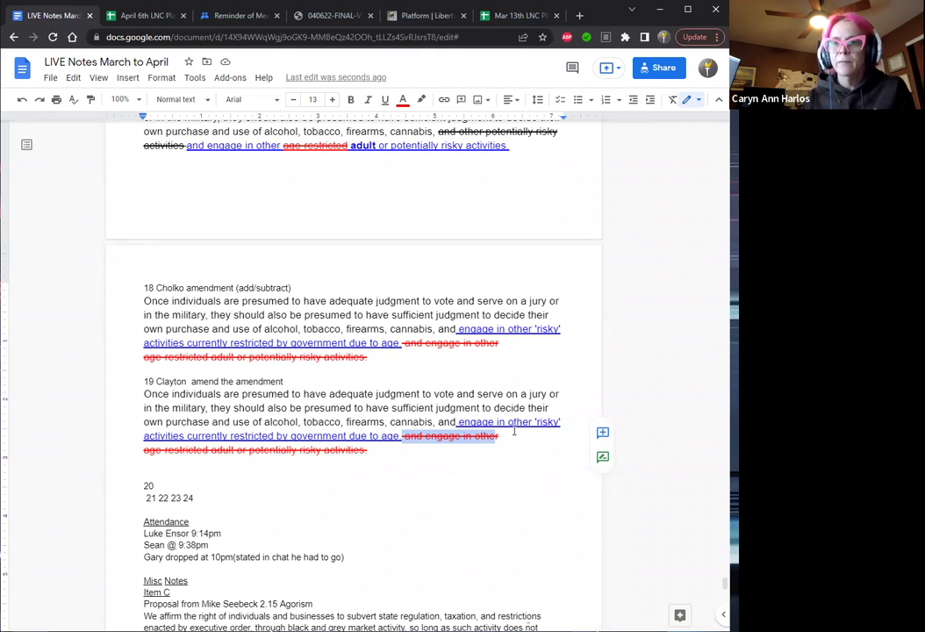
click(470, 373)
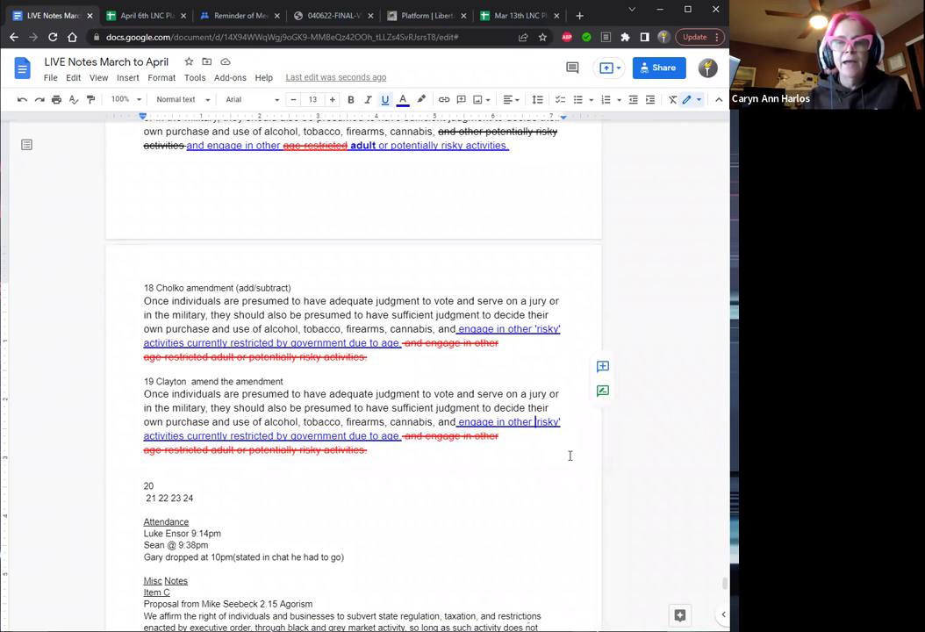
key(shift+Right)
key(shift+Right)
key(shift+Right)
key(shift+Right)
key(shift+Right)
key(shift+Right)
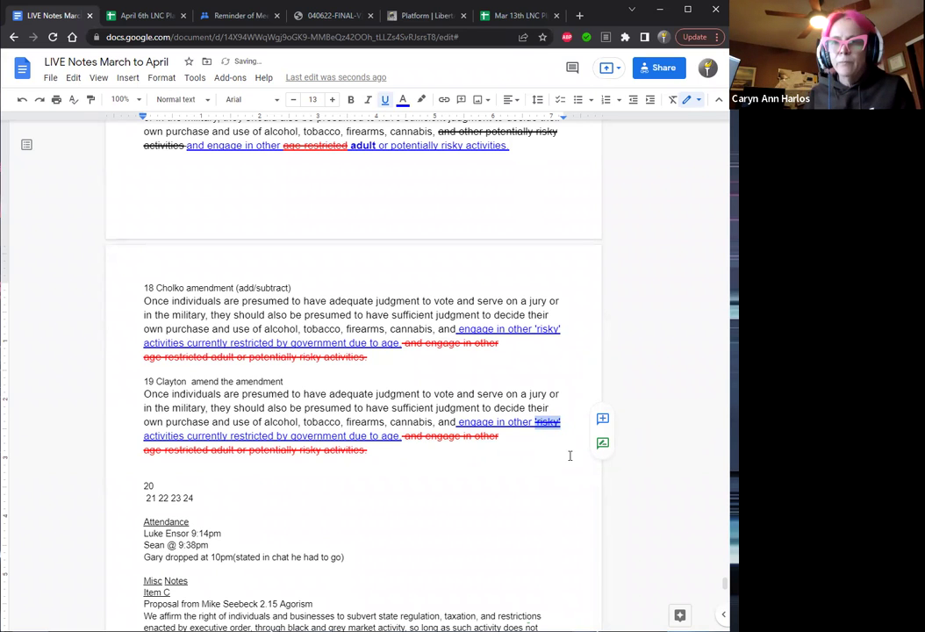
key(Delete)
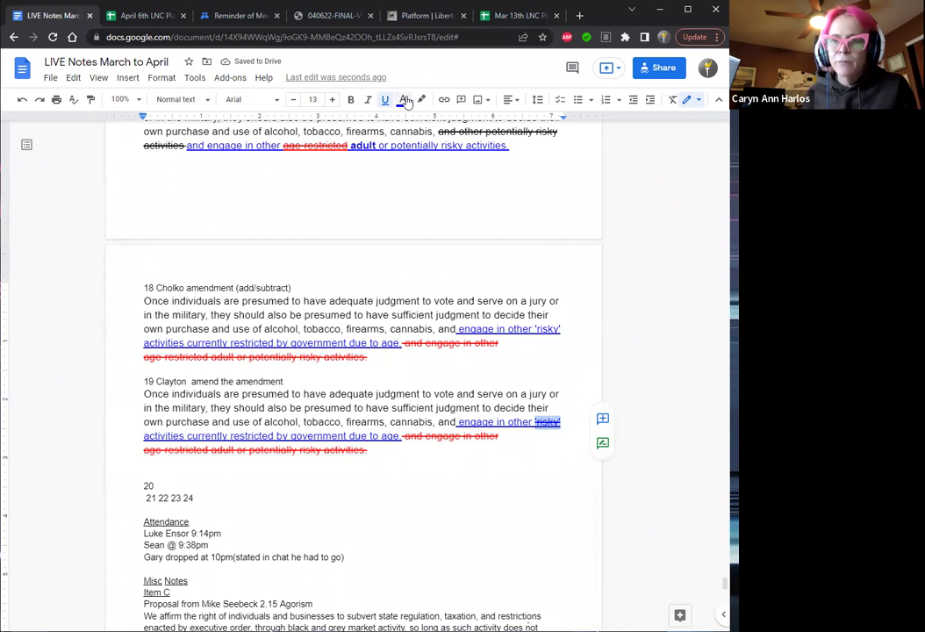
click(404, 99)
click(422, 176)
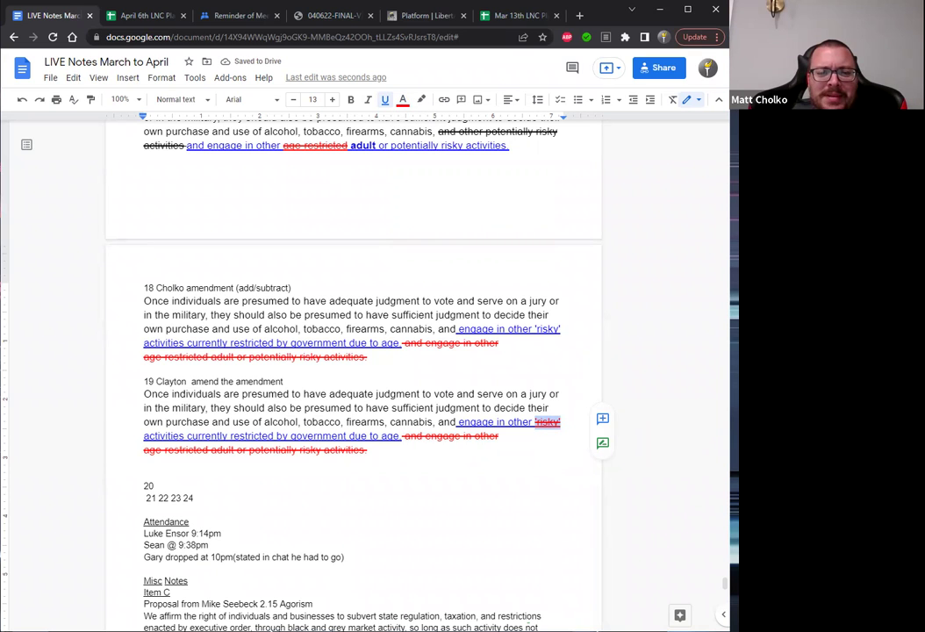
click(406, 441)
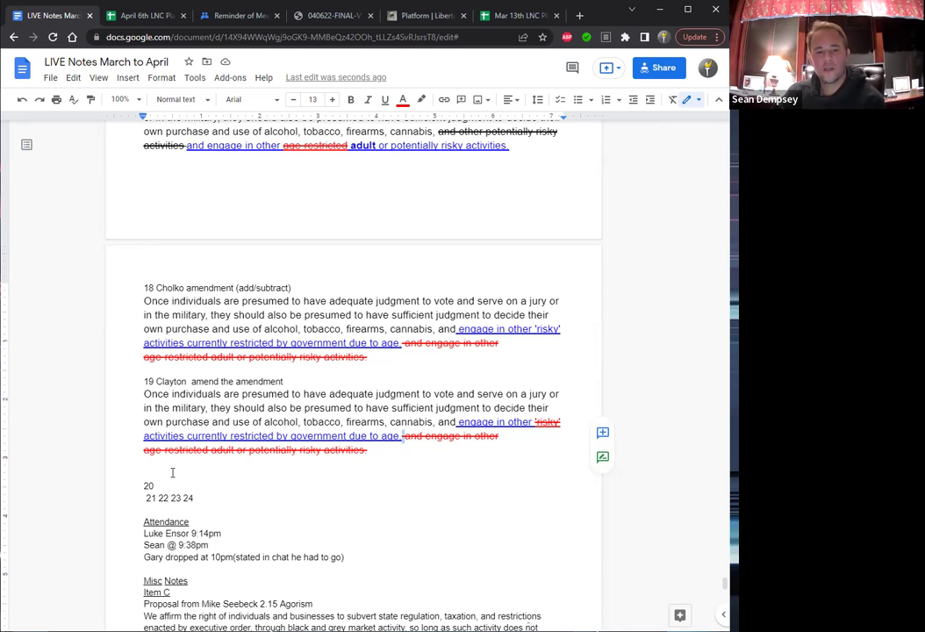
Split 20, 21 and 22 onto separate lines, leaving blank note lines under 20 and 21.
key(Down)
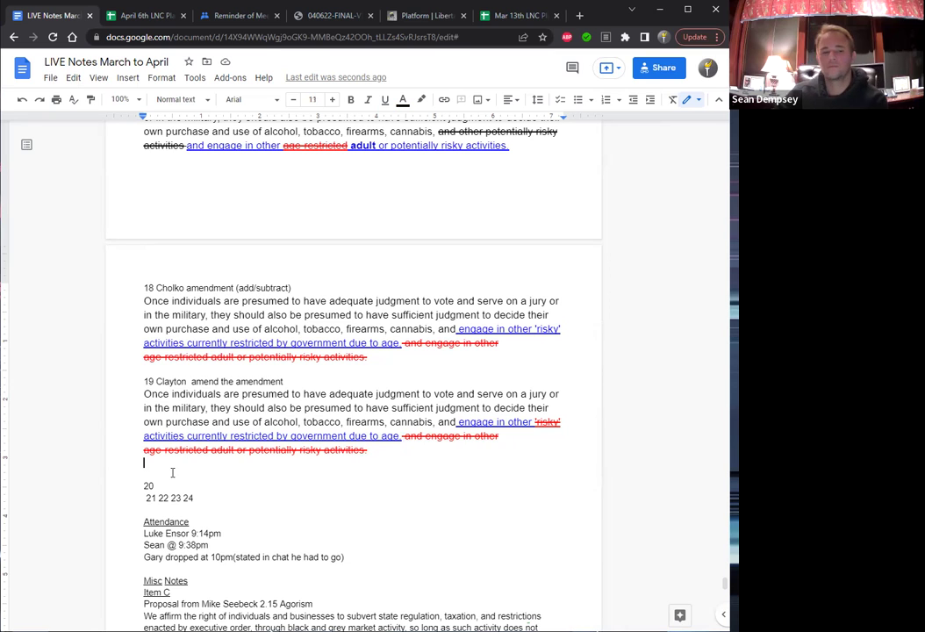
key(Down)
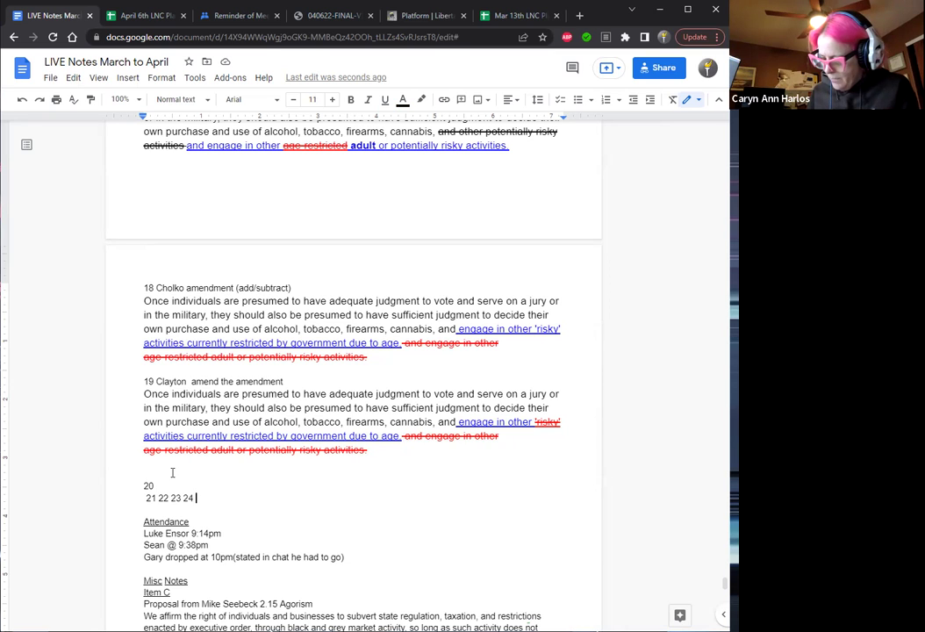
key(Delete)
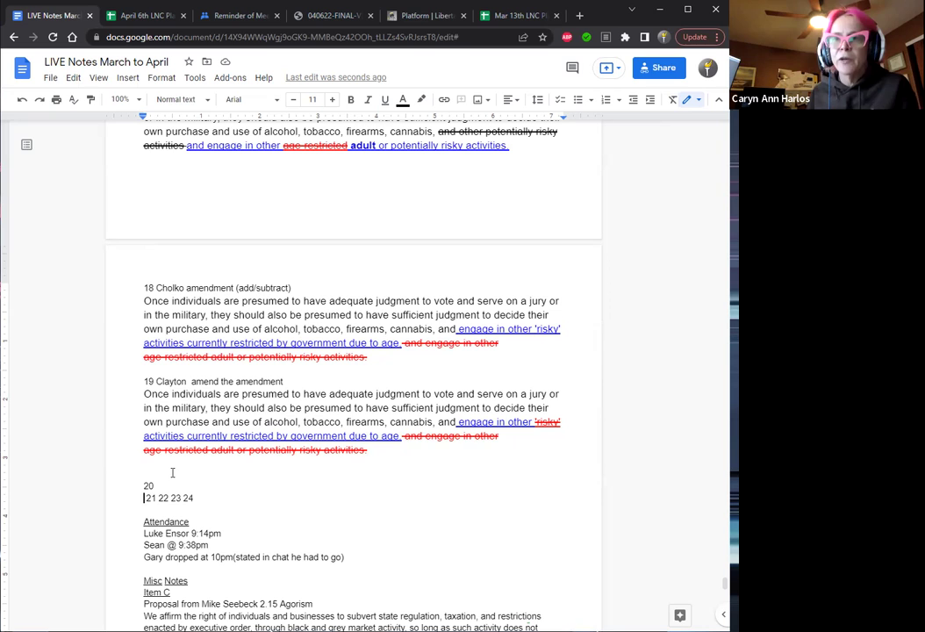
key(Right)
key(Right)
key(Right)
key(Return)
key(Return)
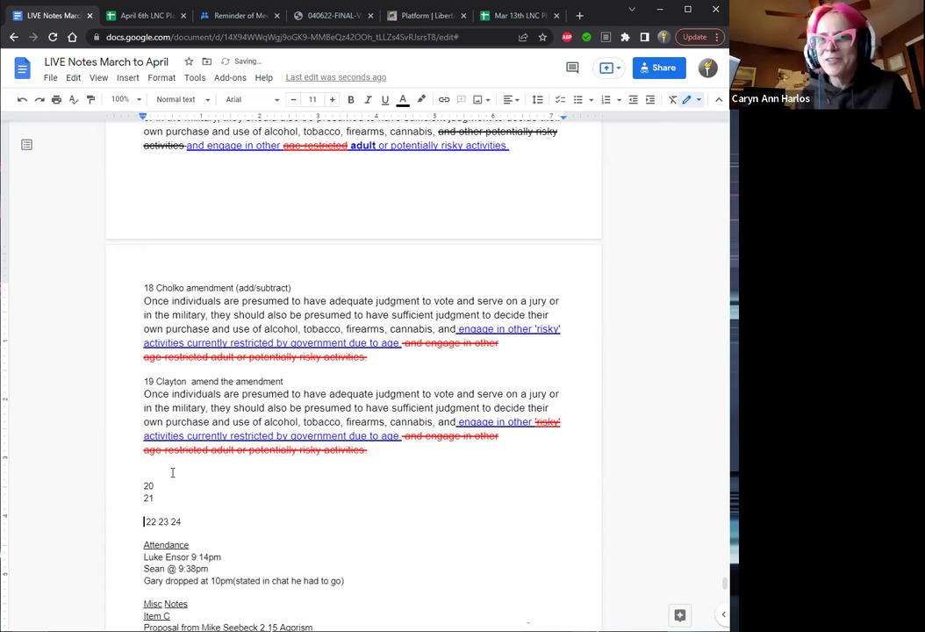
key(Return)
key(Up)
key(Up)
key(Up)
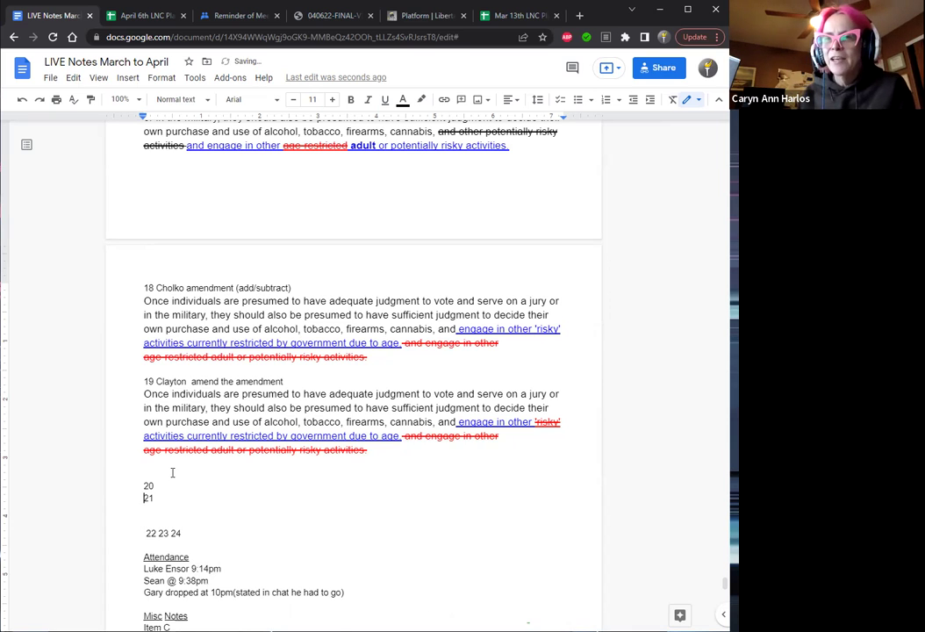
key(Return)
key(Return)
key(Down)
key(Down)
key(Right)
key(Right)
key(Right)
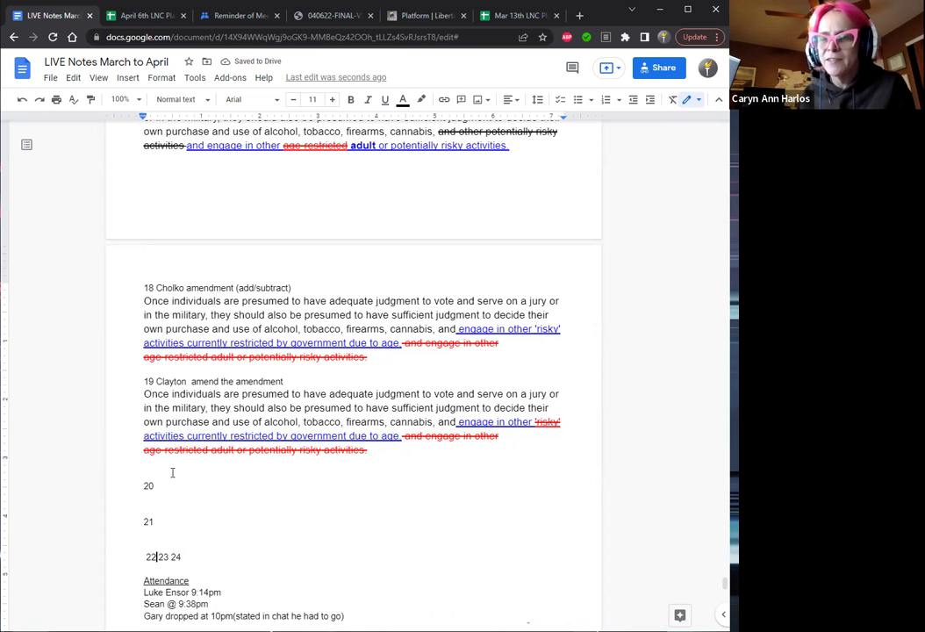
key(Return)
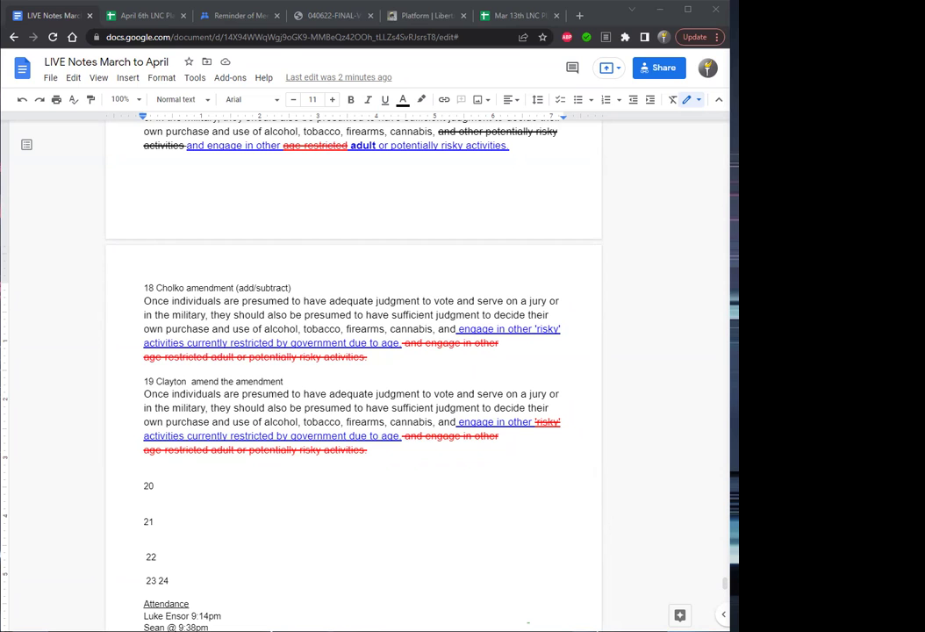
Enter 10:55 in ballot 6's TIME cell (M26) of the roll/votes sheet.
click(143, 18)
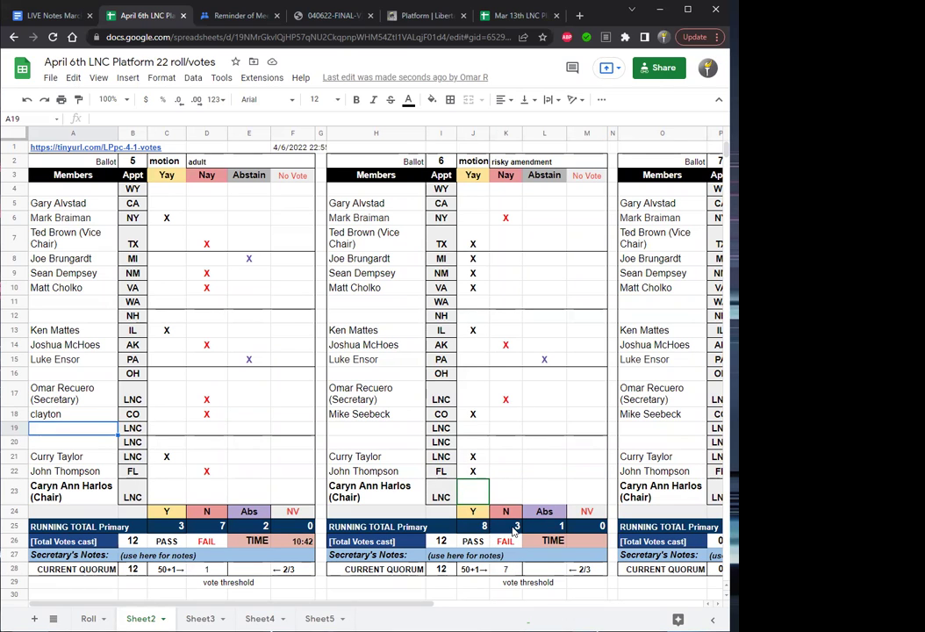
click(582, 544)
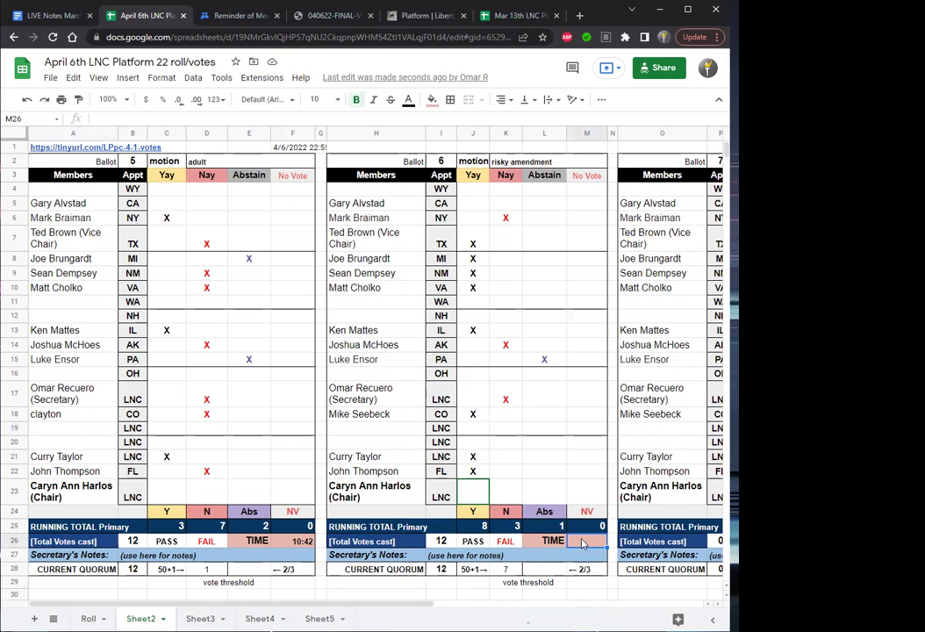
text(10:)
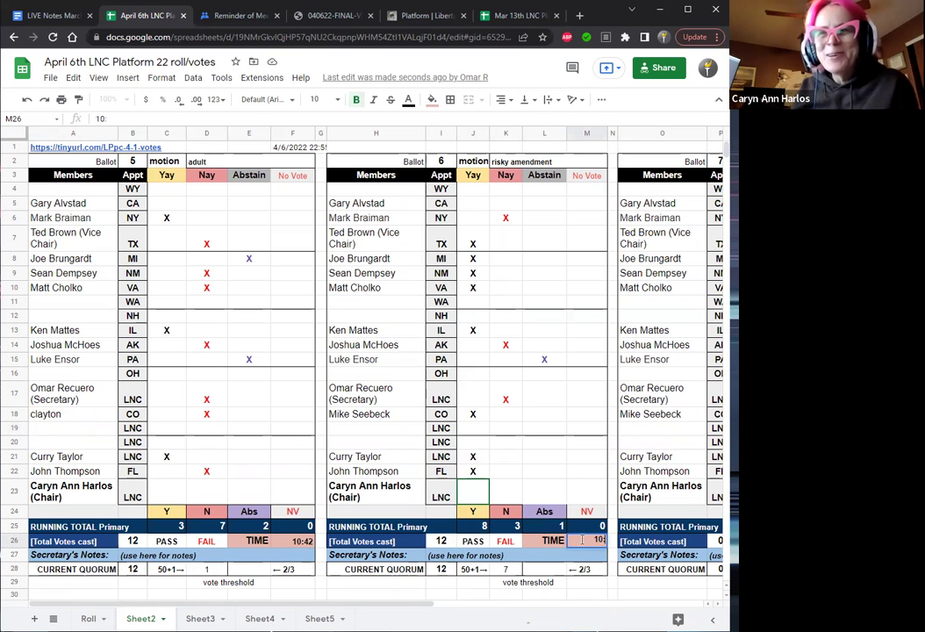
text(55)
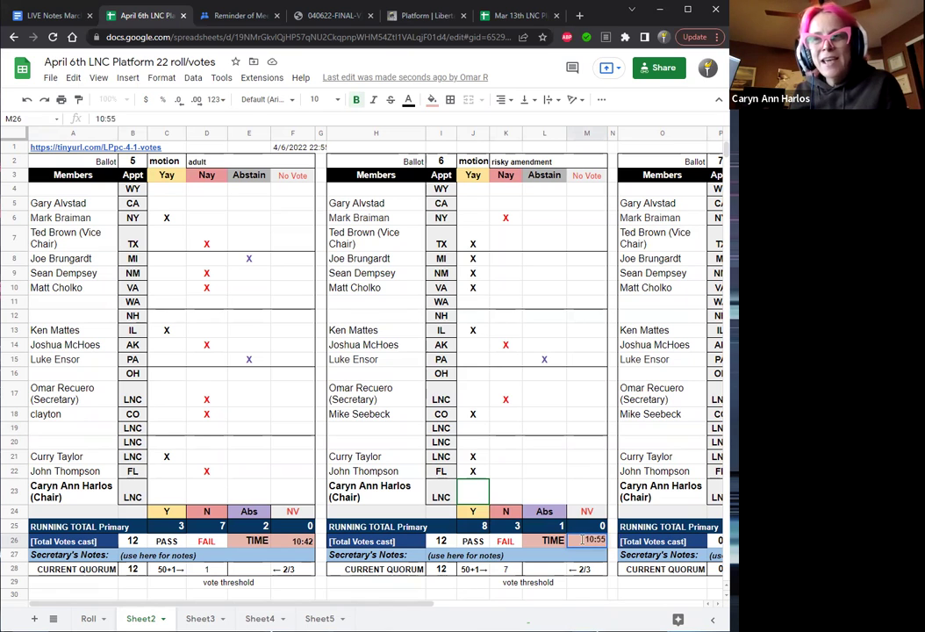
key(Return)
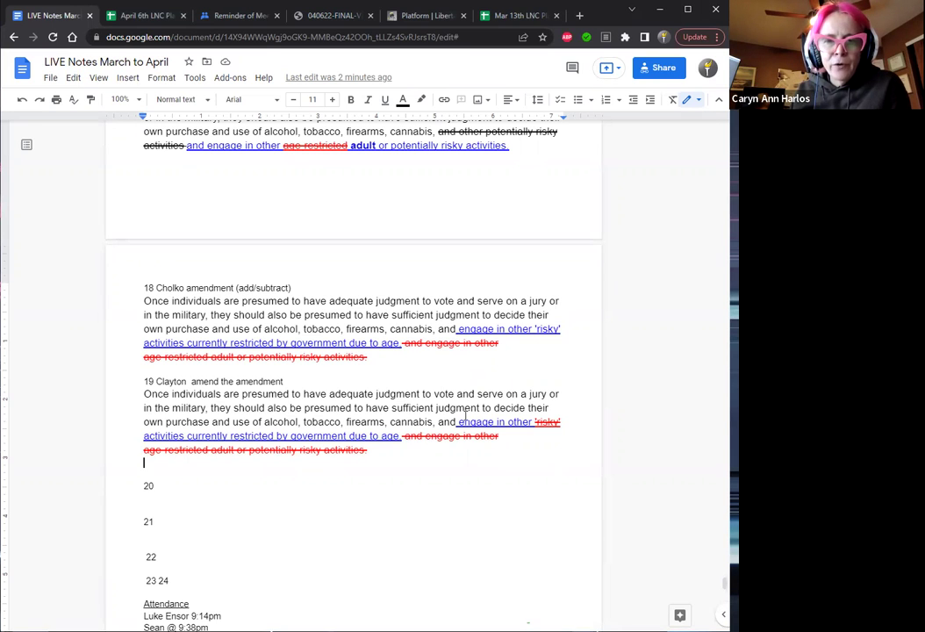
Type 'PASSED 6' on the line beneath item 19's amendment paragraph.
drag(401, 436, 146, 396)
key(ctrl+c)
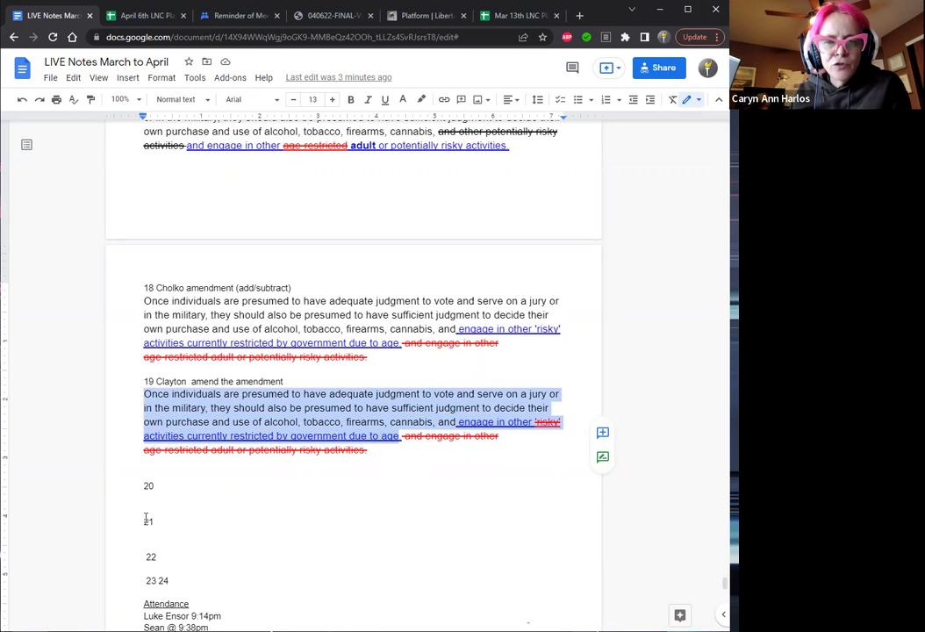
click(161, 487)
click(151, 463)
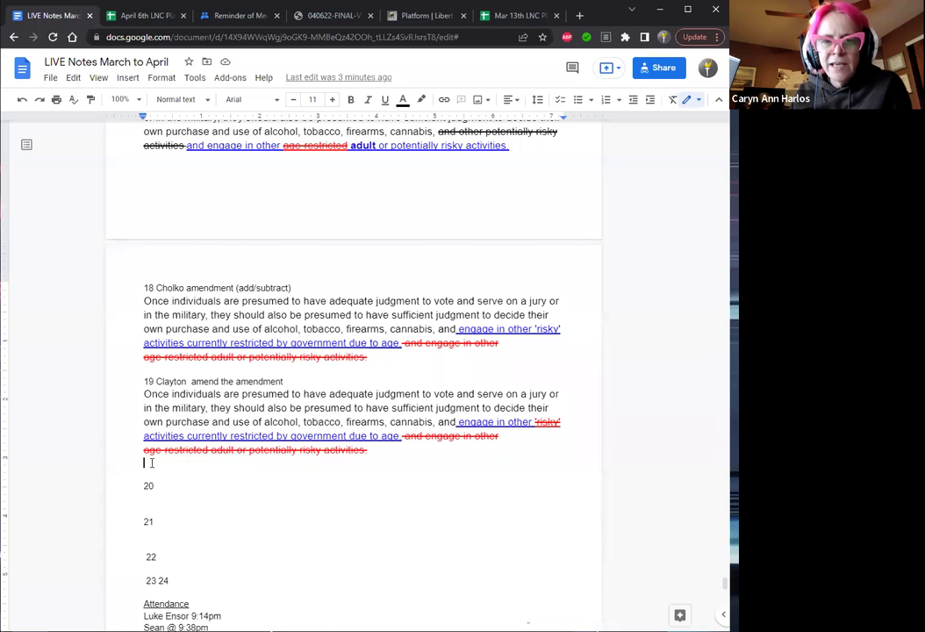
text(PASSED)
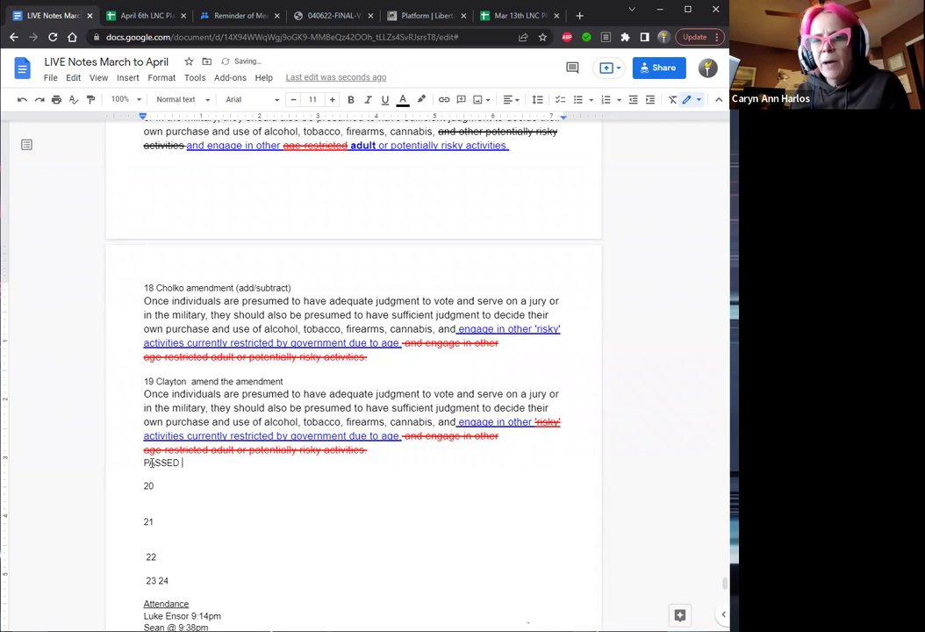
text( 6)
key(Down)
key(Down)
key(Down)
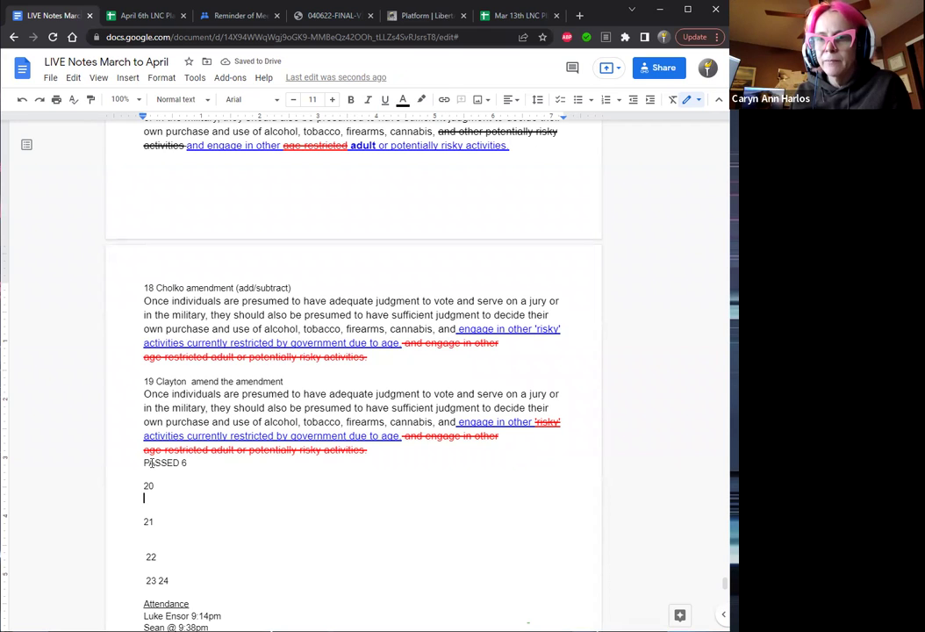
Paste the amendment wording under item 20 and delete the struck 'risky' text.
key(ctrl+v)
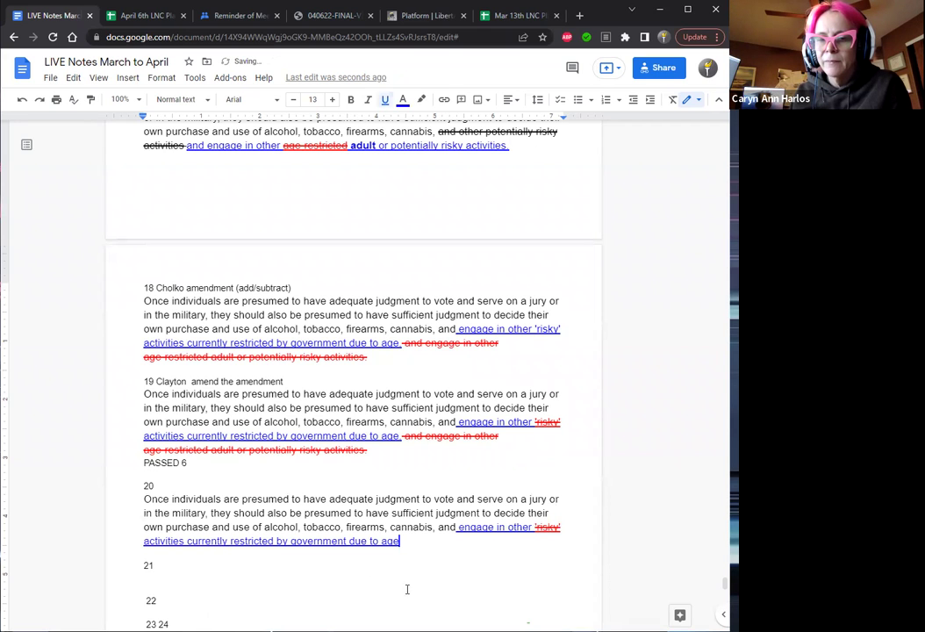
click(536, 528)
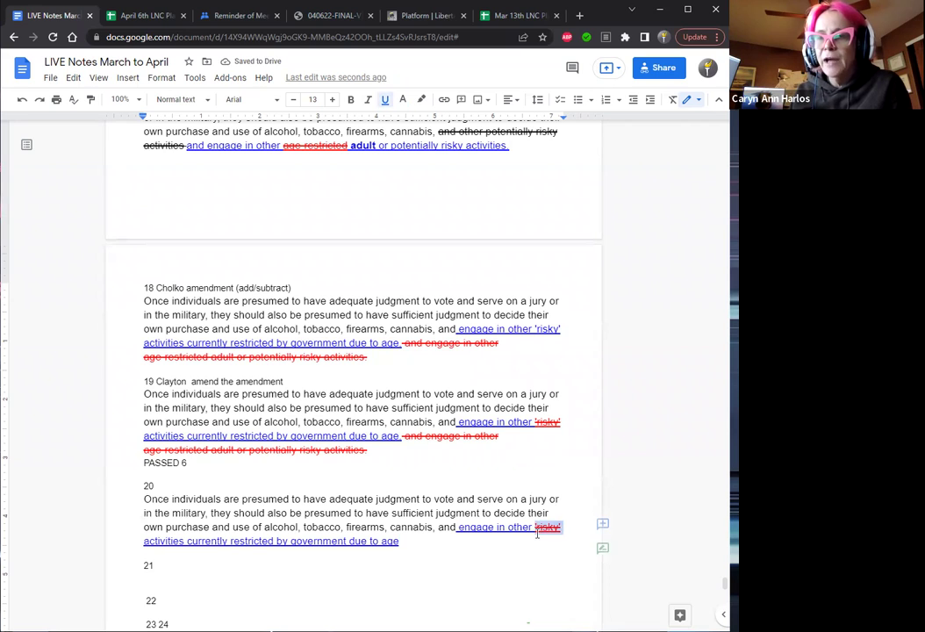
key(Delete)
key(Delete)
key(Delete)
key(Delete)
key(Delete)
key(Delete)
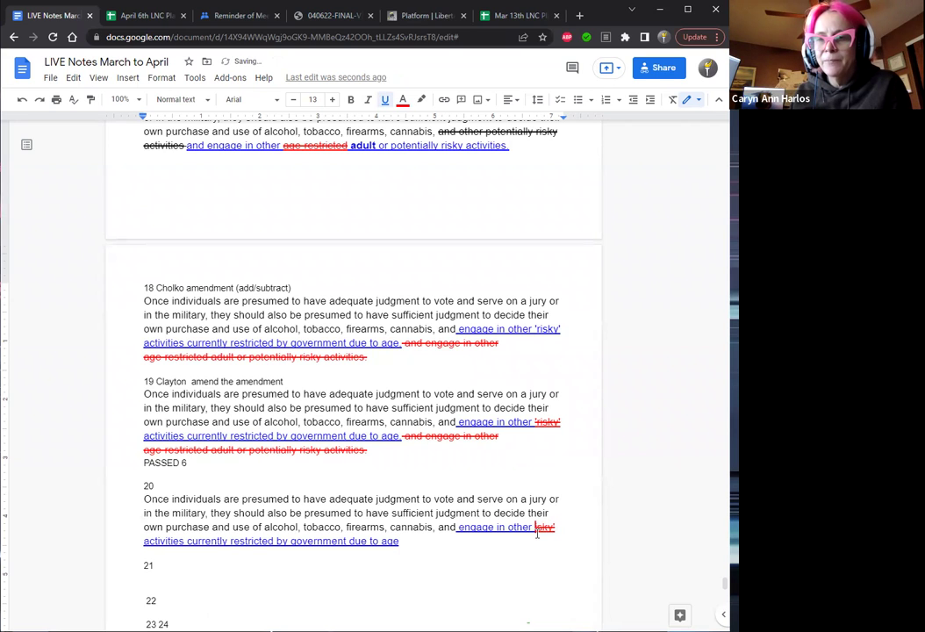
key(Delete)
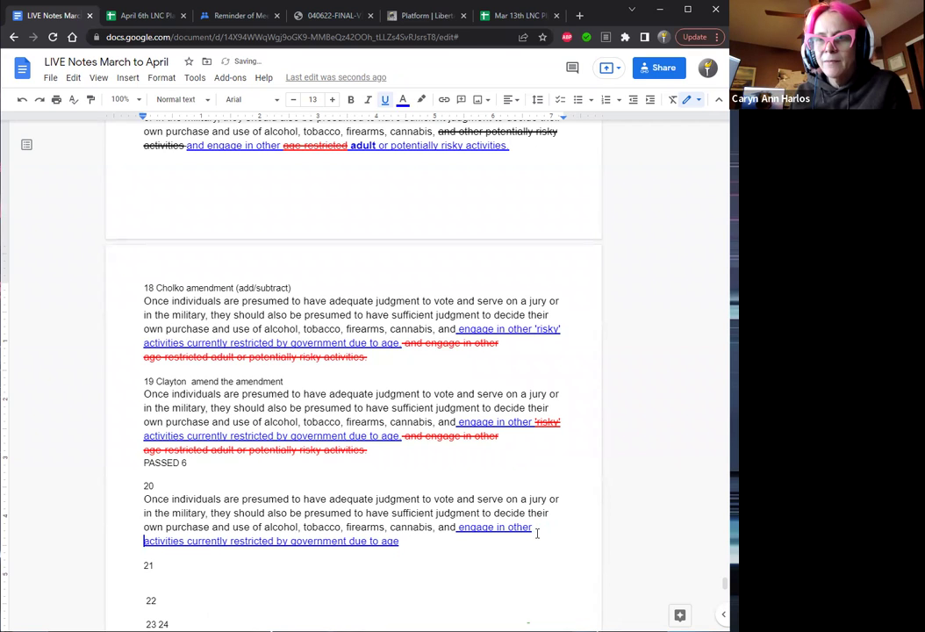
key(BackSpace)
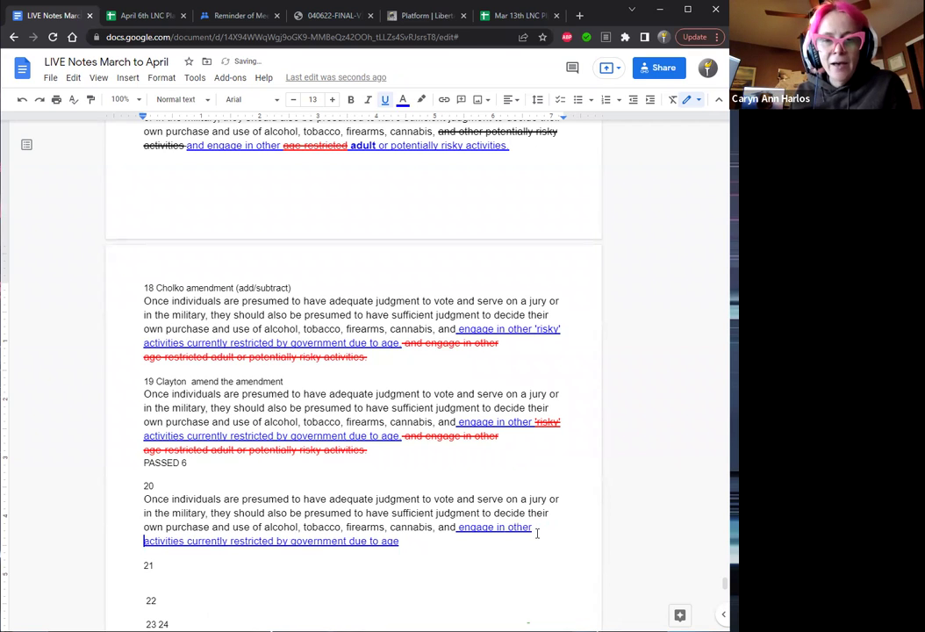
Append 'adopted w/o (amendment)' to the item 20 heading.
click(218, 488)
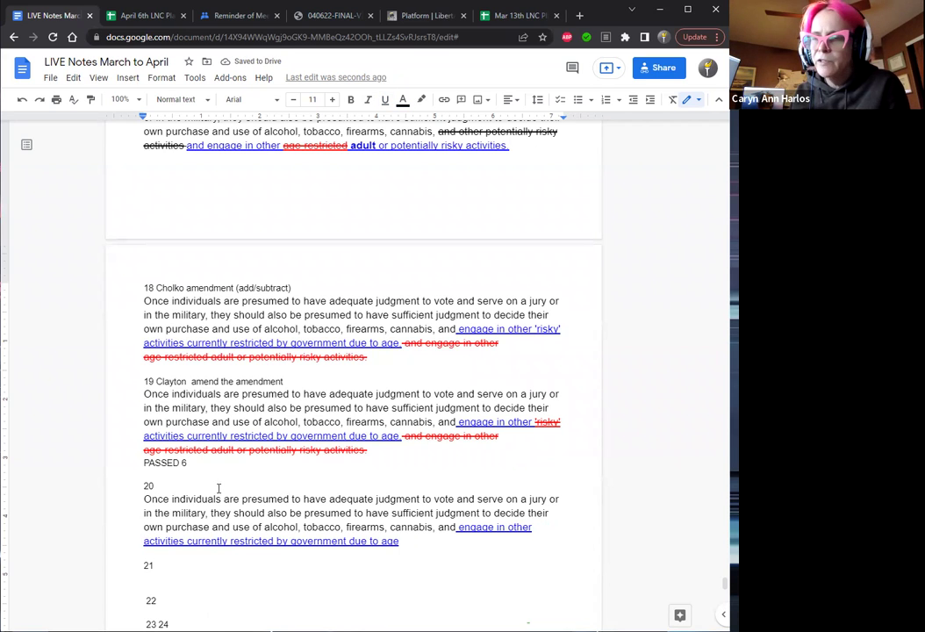
text(addpted w/)
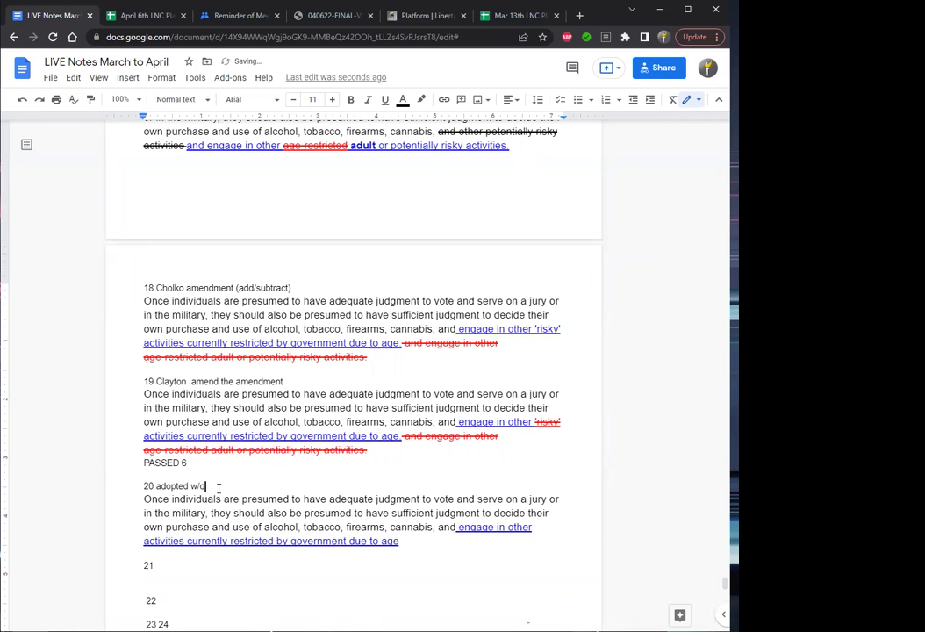
text(o)
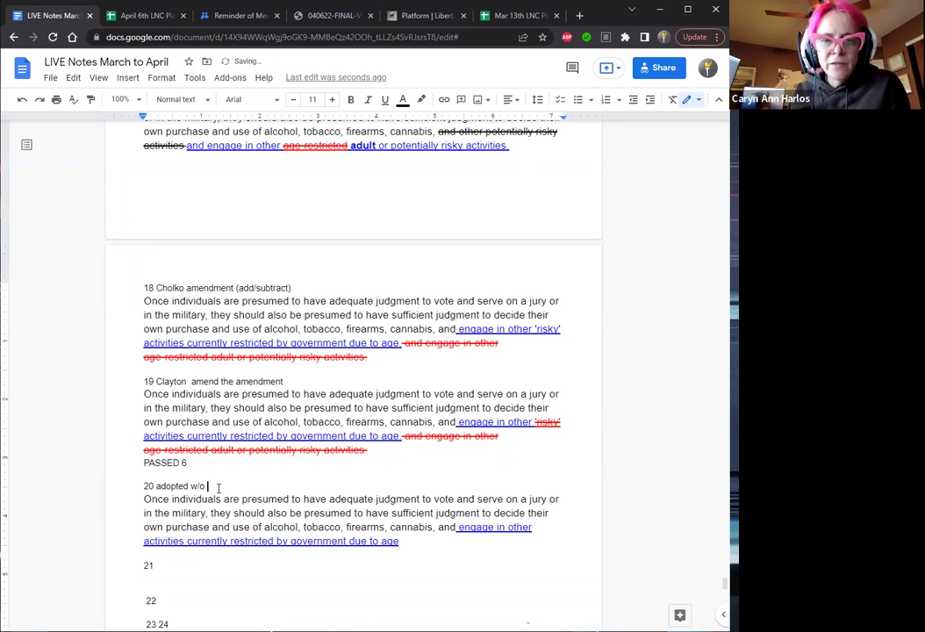
text( ()
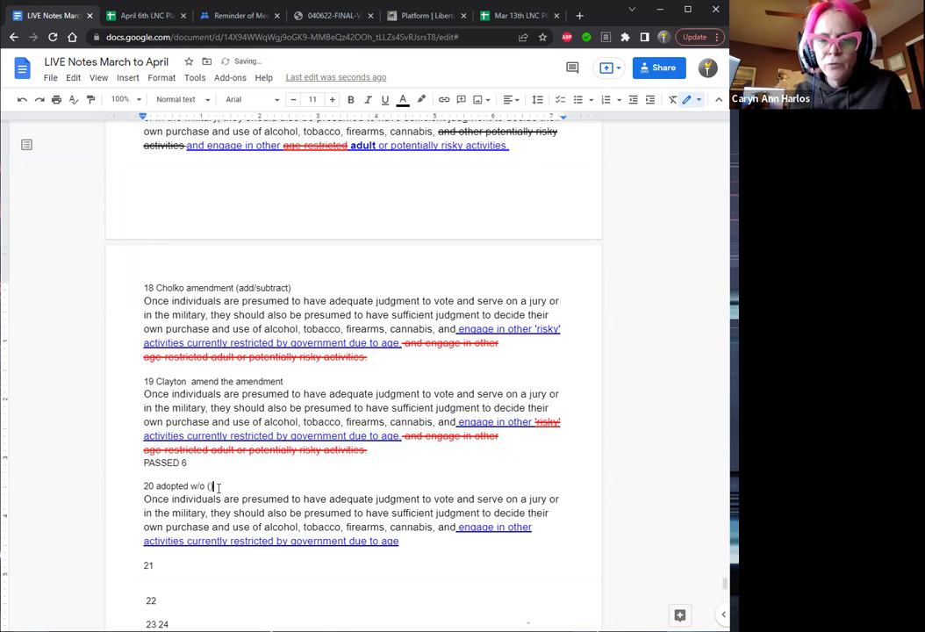
text(amendm)
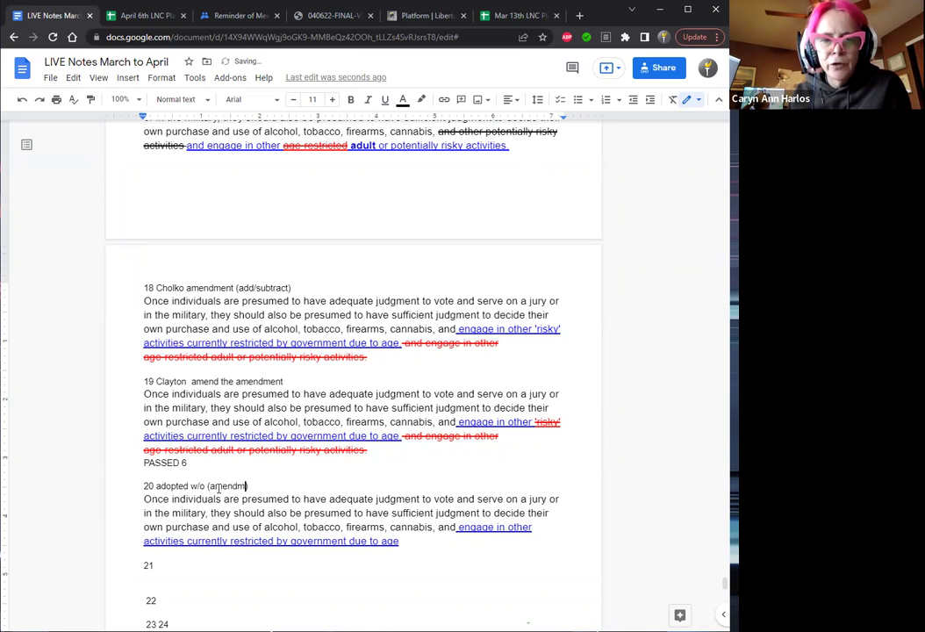
text(ent))
key(Down)
key(Down)
key(Down)
key(Down)
key(Down)
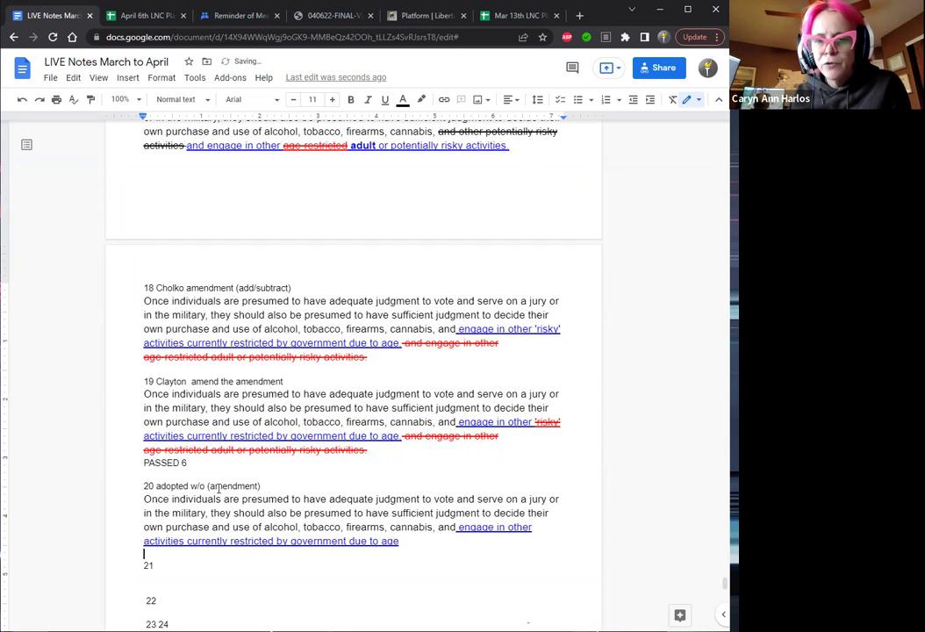
key(Down)
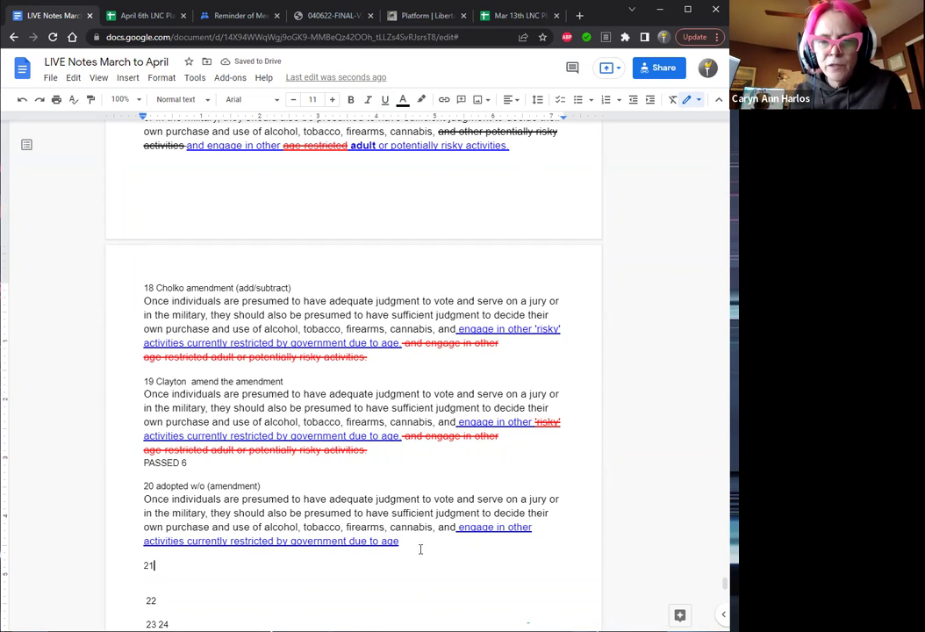
Copy item 20's amendment text below item 21 and head it 'Main motion as amended'.
drag(401, 541, 143, 505)
key(ctrl+c)
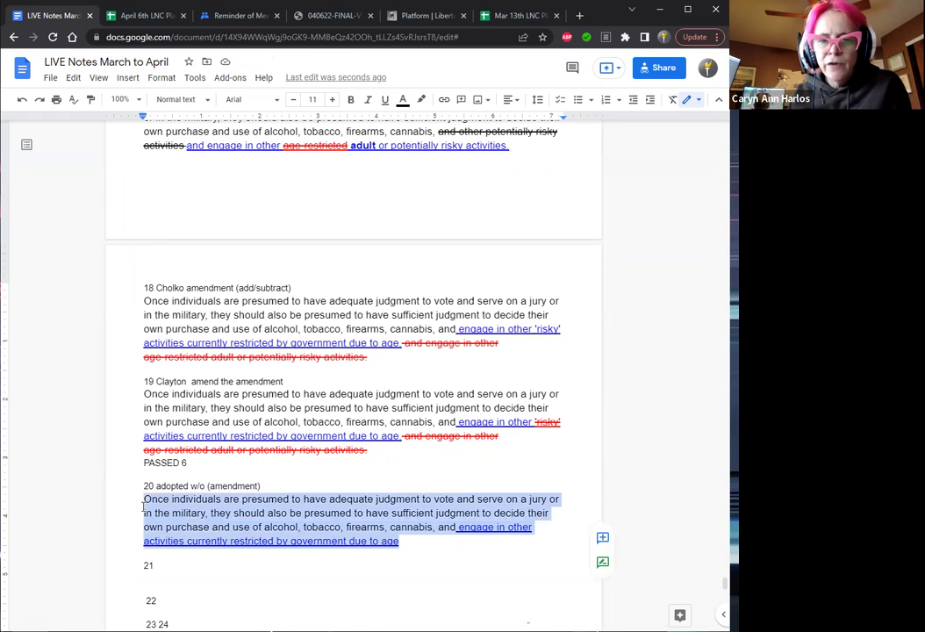
click(160, 580)
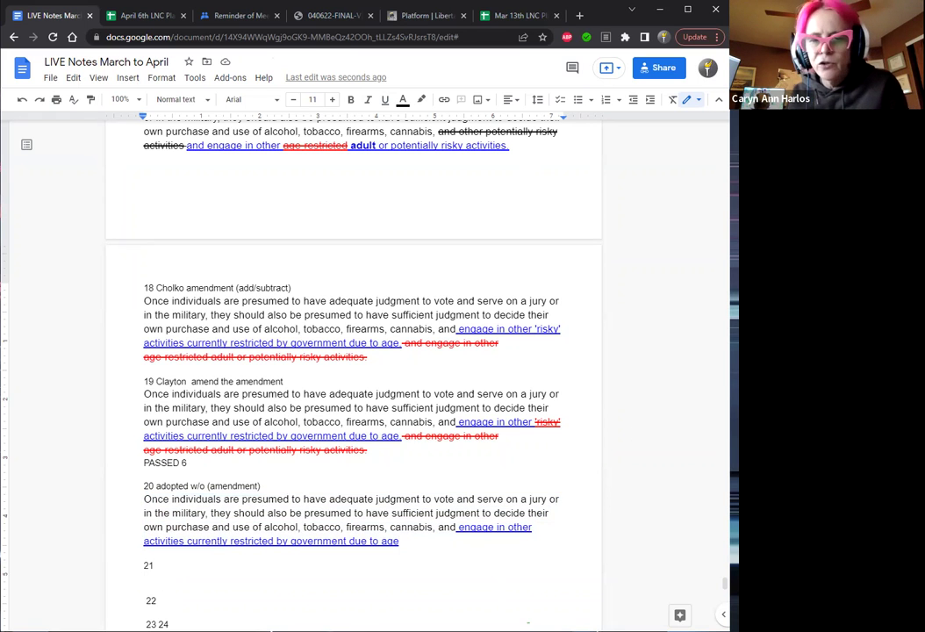
scroll(352, 378, down, 3)
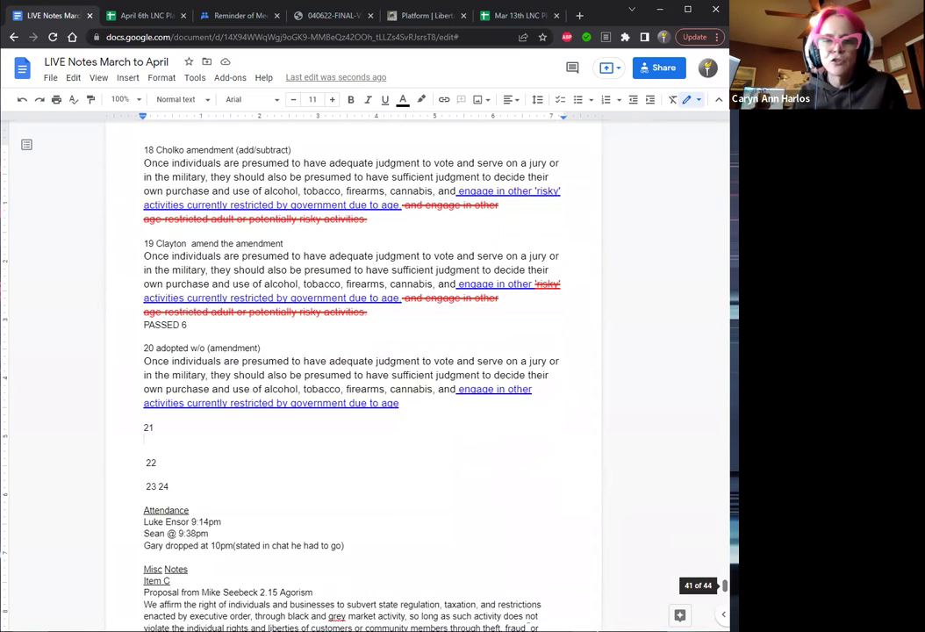
key(ctrl+v)
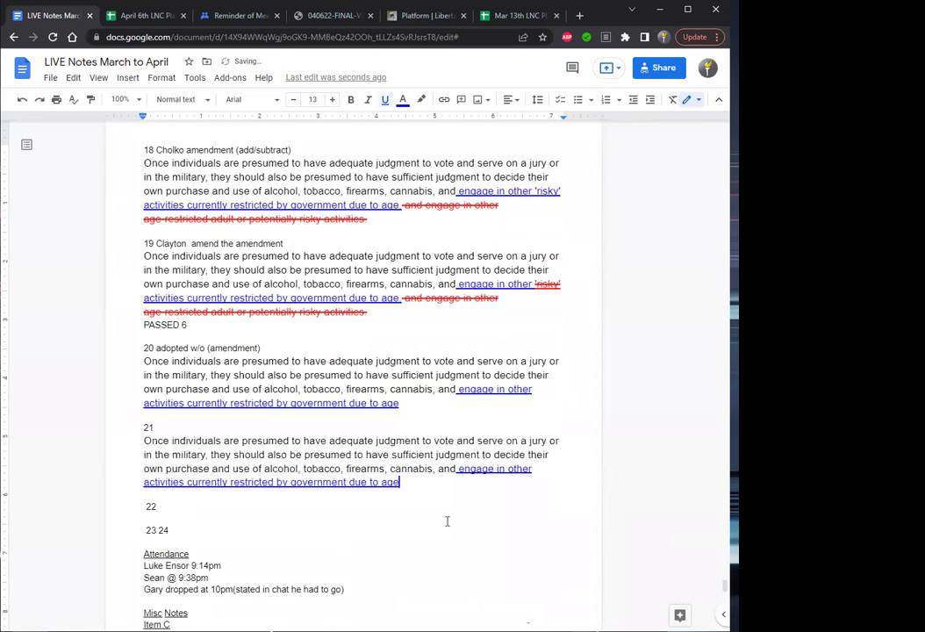
click(167, 430)
text(Main motion as amen)
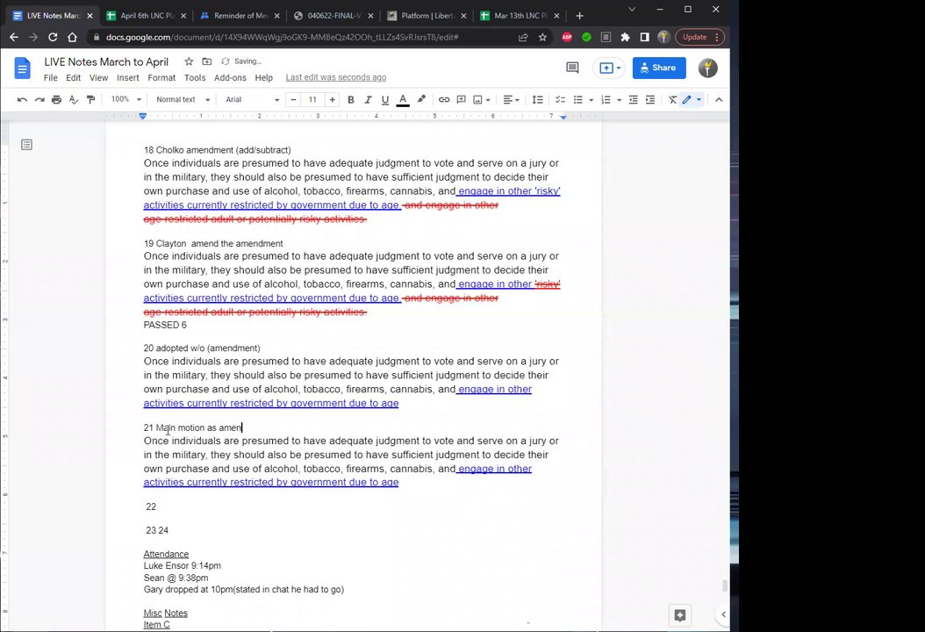
text(ded)
Remove the underline from the added wording in item 21.
drag(402, 482, 455, 470)
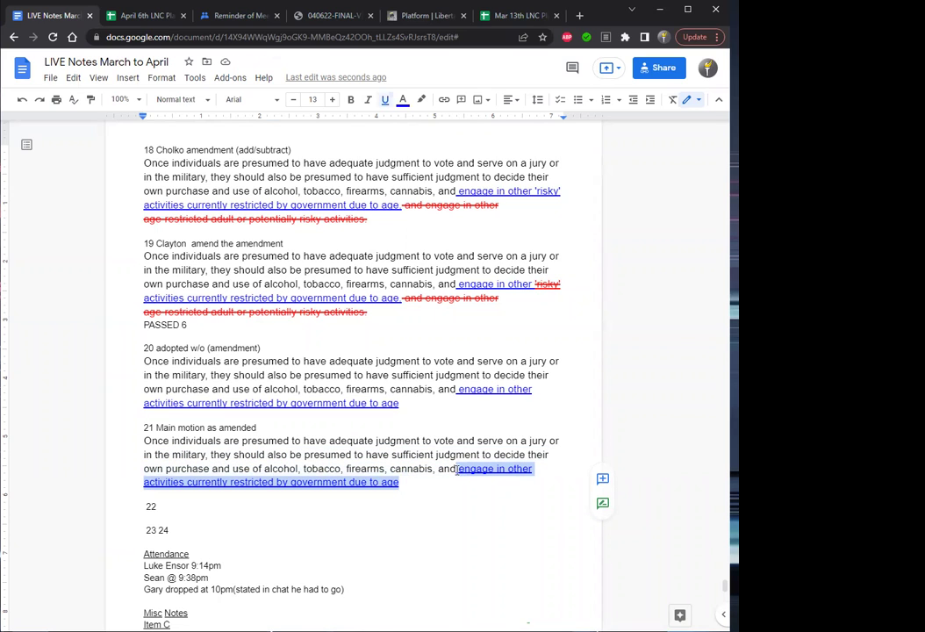
key(ctrl+u)
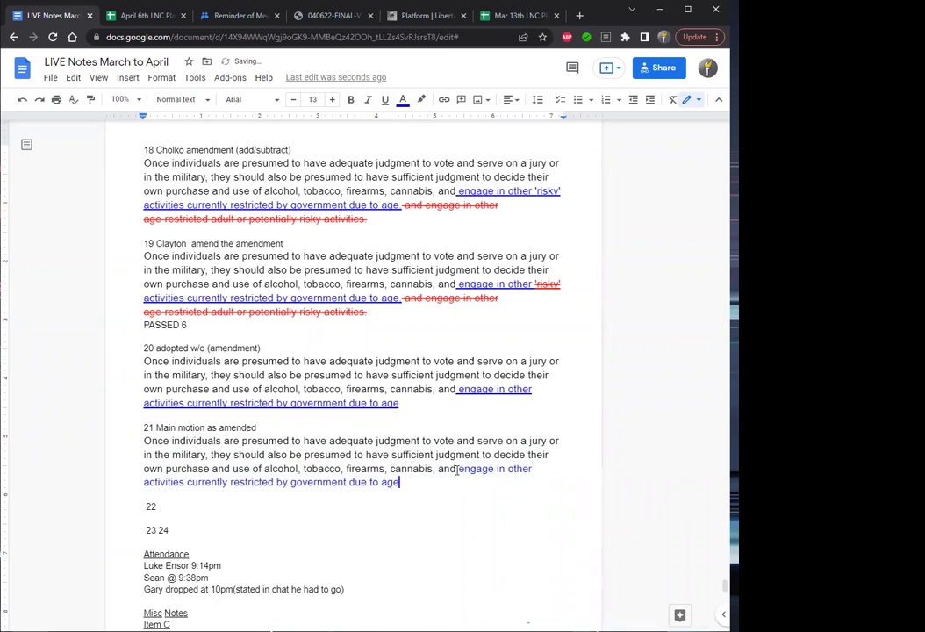
key(ctrl+shift+Right)
key(ctrl+shift+Right)
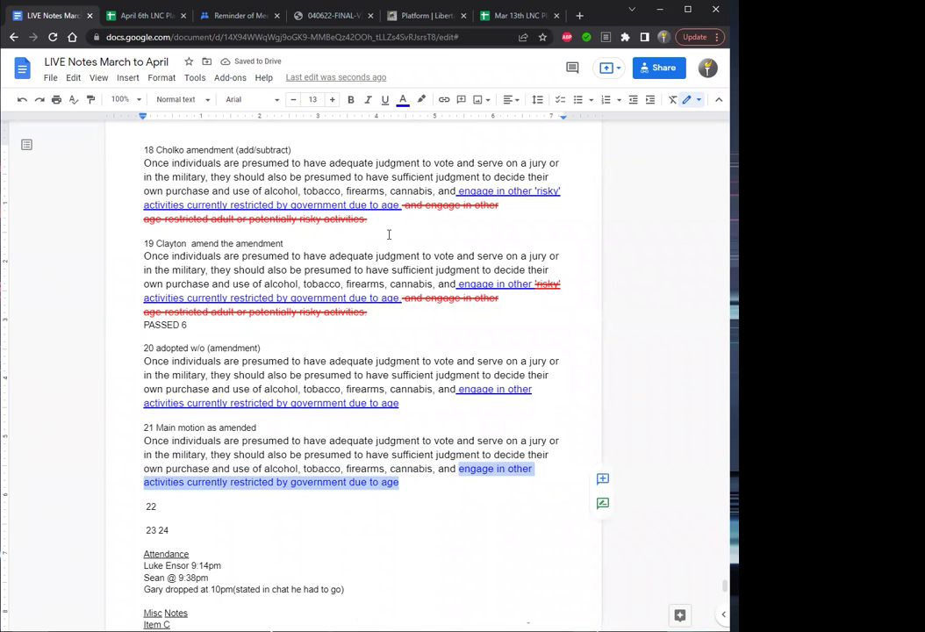
Turn item 21's wording black, add 'Ballot' to item 19's PASSED 6, and tag item 21 '(plank 1.xx)'.
click(405, 103)
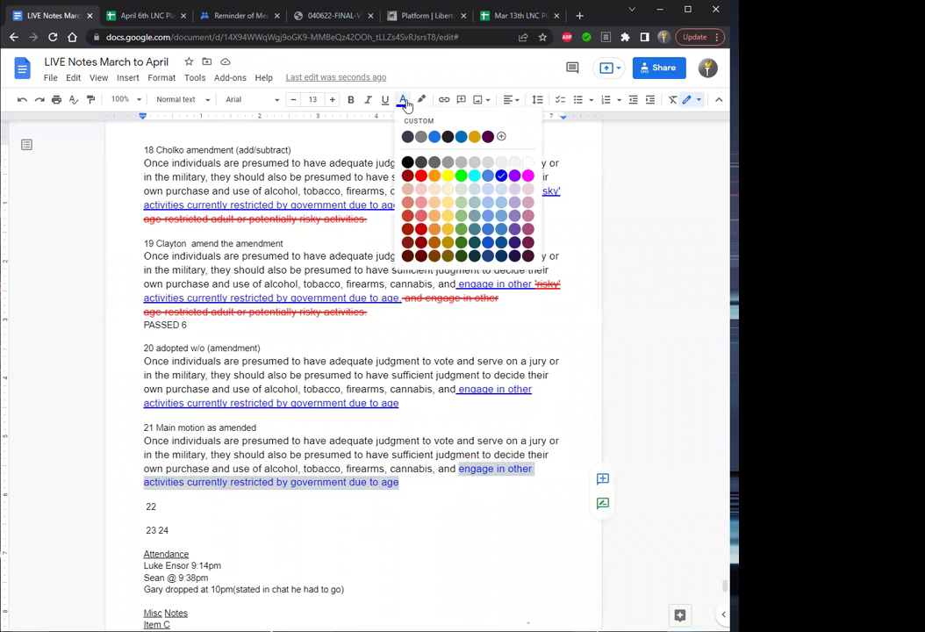
click(407, 164)
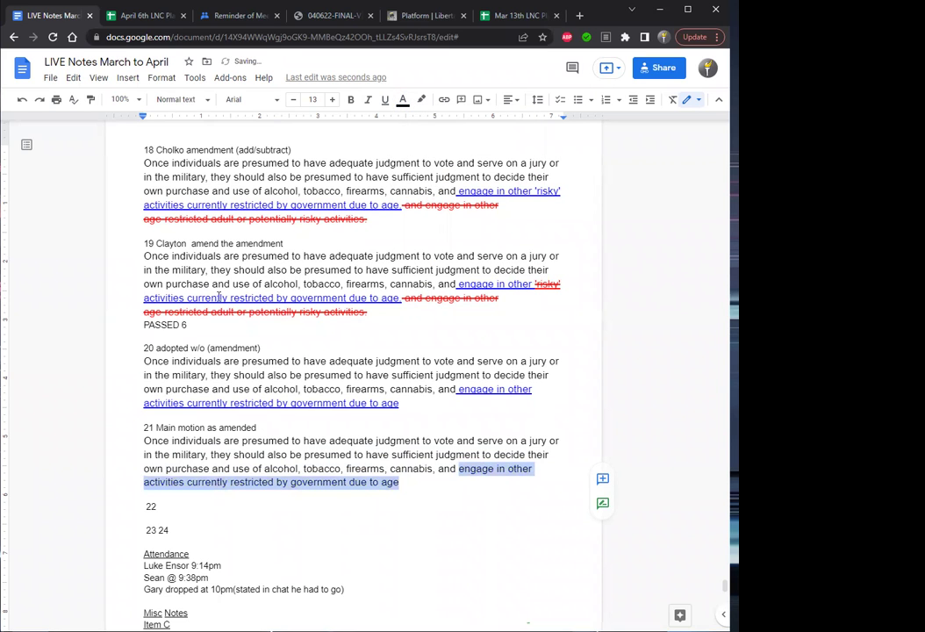
click(183, 325)
text(1)
text(Ba)
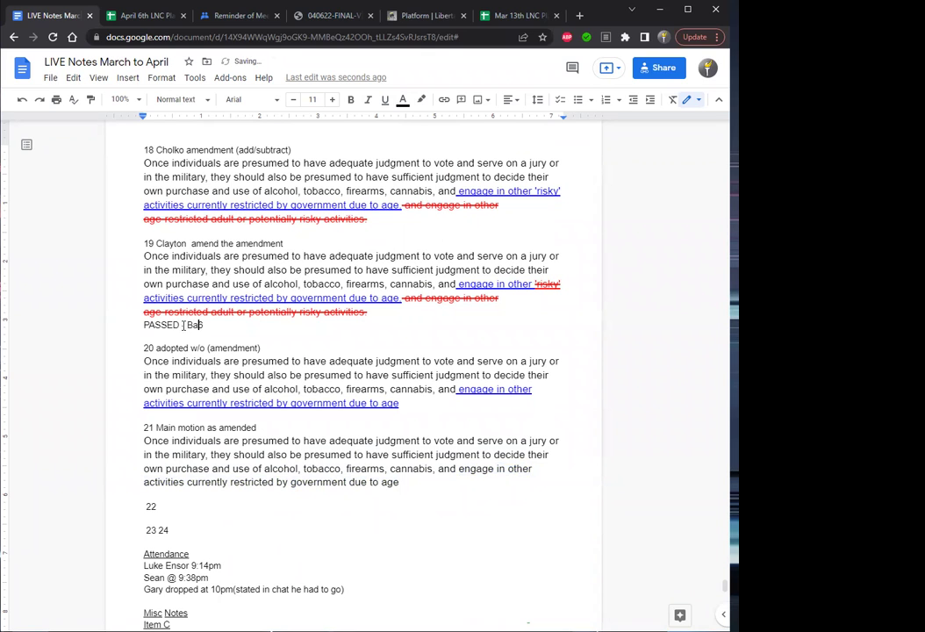
text(llot 6)
click(271, 429)
text(() plank1.xx)
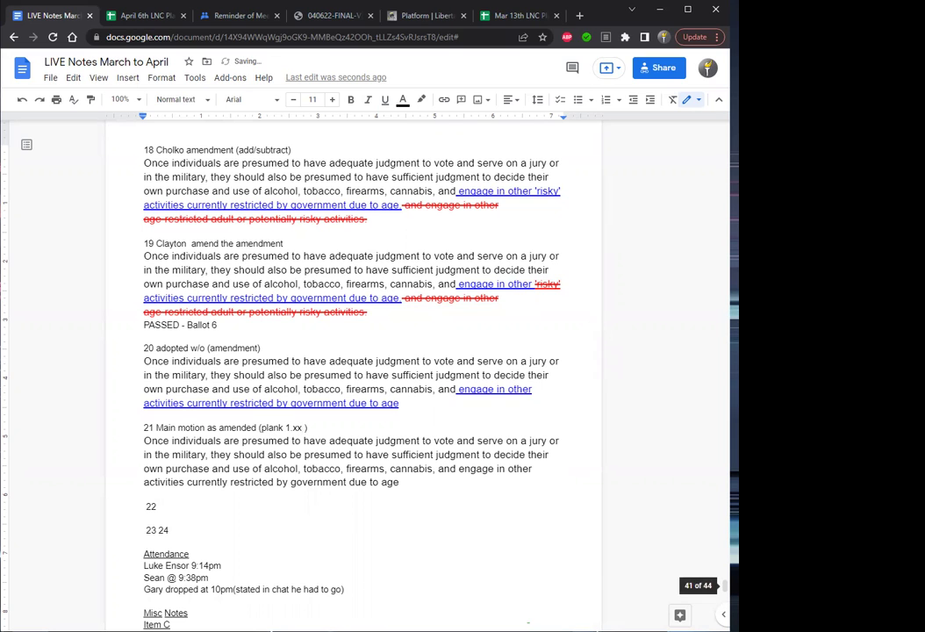
Add a blank line after 22 and split '23 24' so each number has its own line.
scroll(351, 351, down, 1)
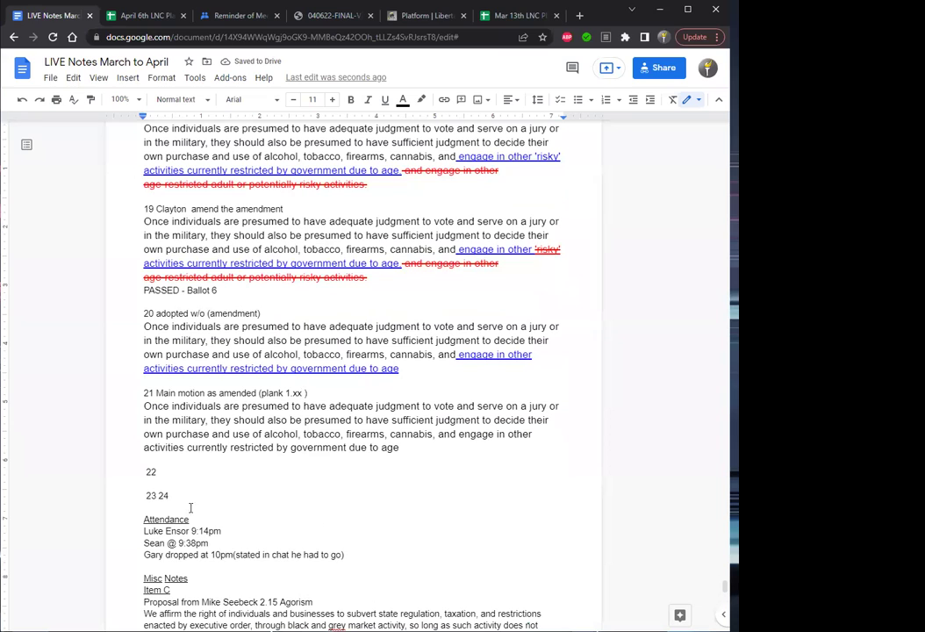
click(153, 488)
key(Return)
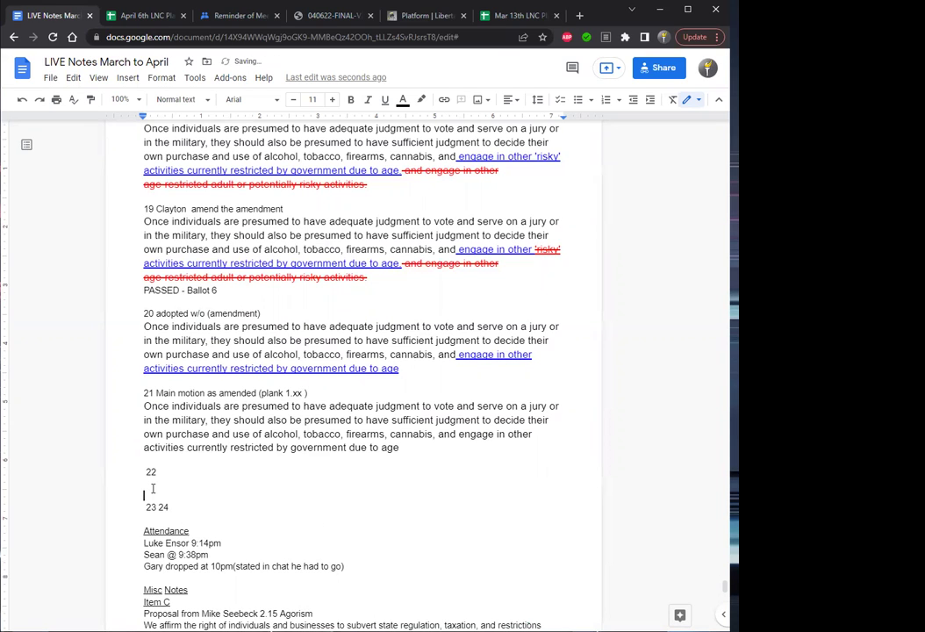
key(Right)
key(Right)
key(Right)
key(Right)
key(Right)
key(Up)
key(Down)
key(End)
key(Left)
key(Left)
key(Return)
key(Return)
key(End)
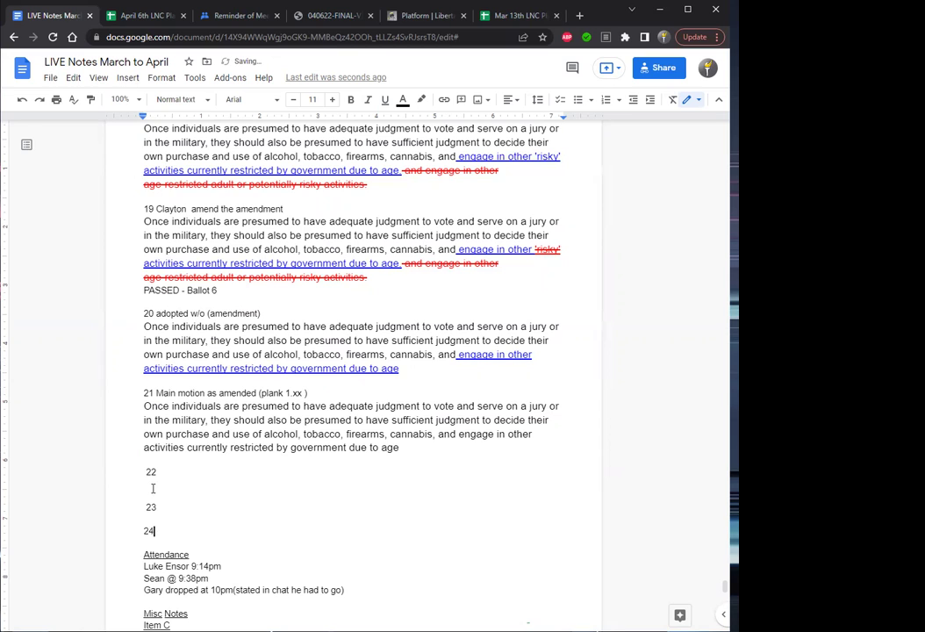
text(25 26 27 28 29 30)
key(Return)
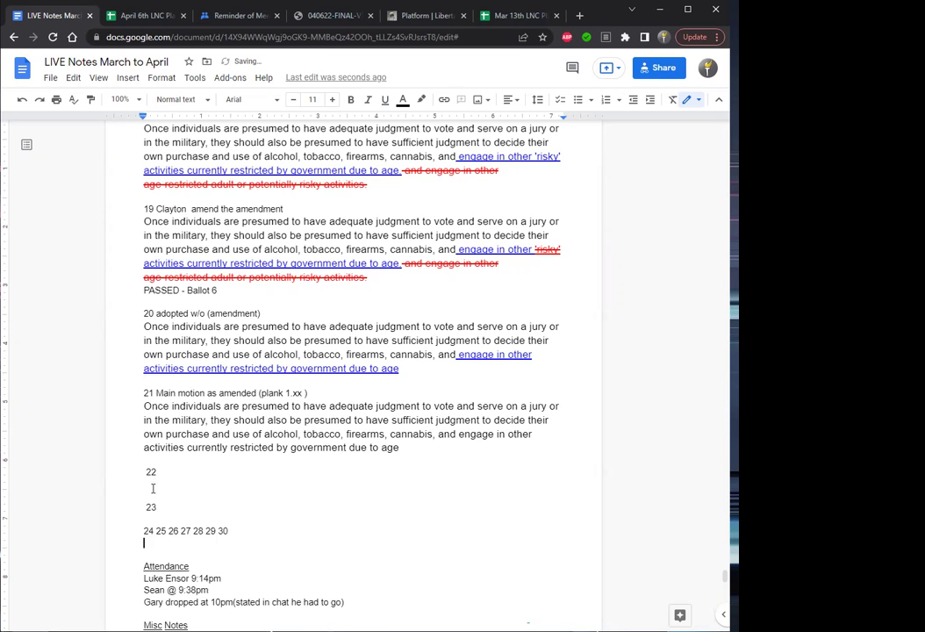
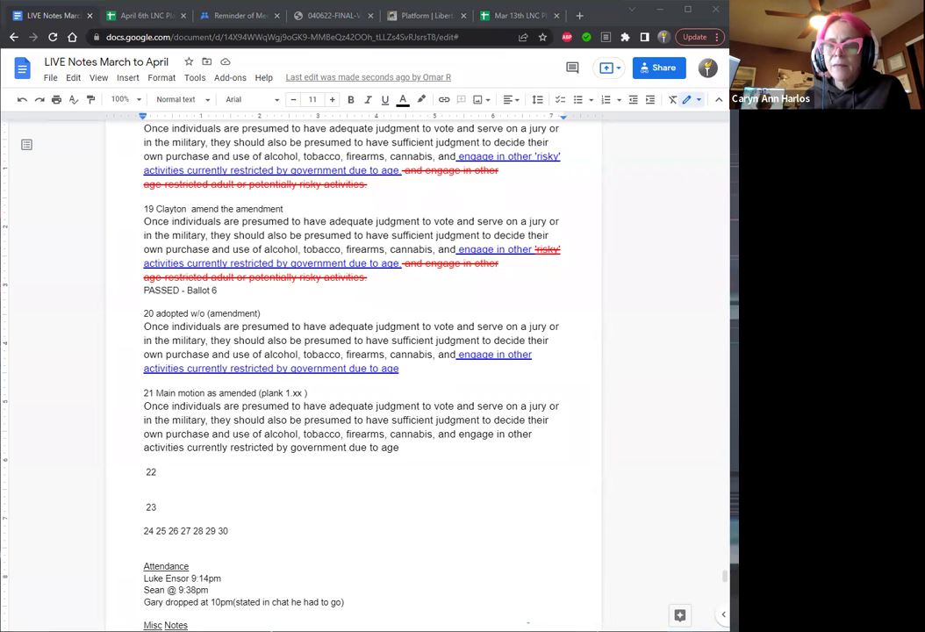
Type 'Adoption' after the number 22 on the empty numbered line.
click(159, 471)
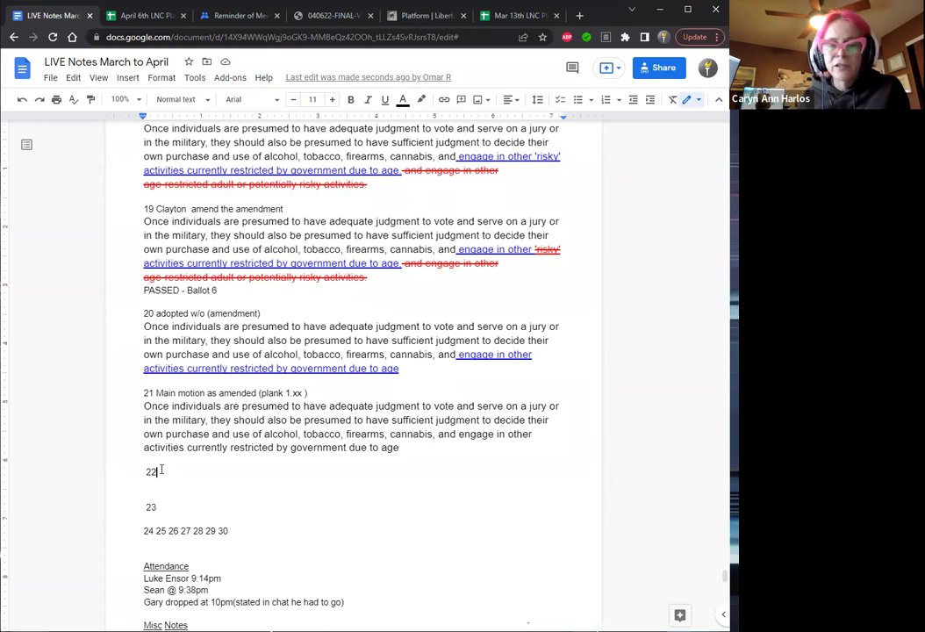
text(Shall)
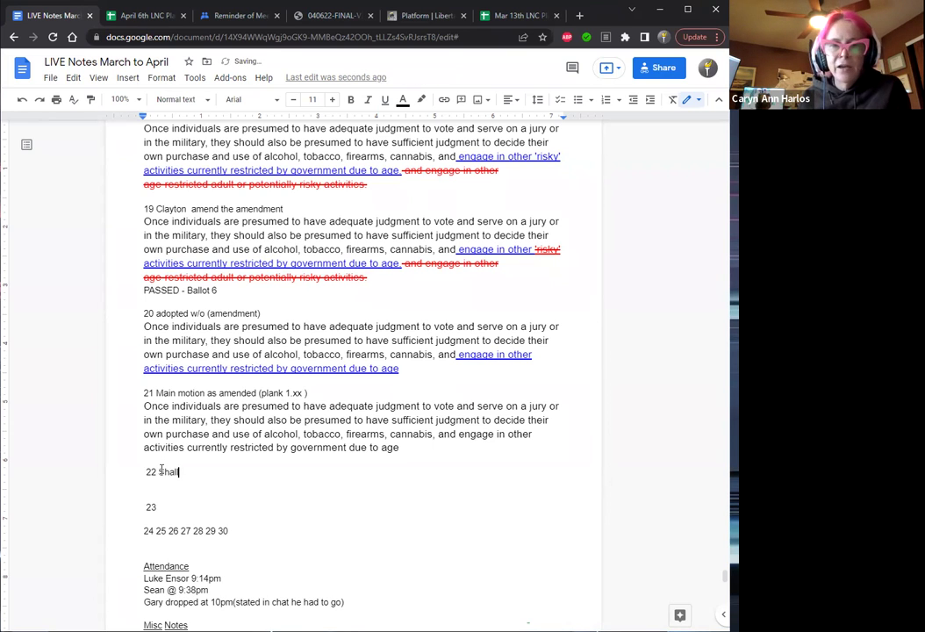
key(BackSpace)
key(BackSpace)
key(BackSpace)
key(BackSpace)
key(BackSpace)
text(Adoption)
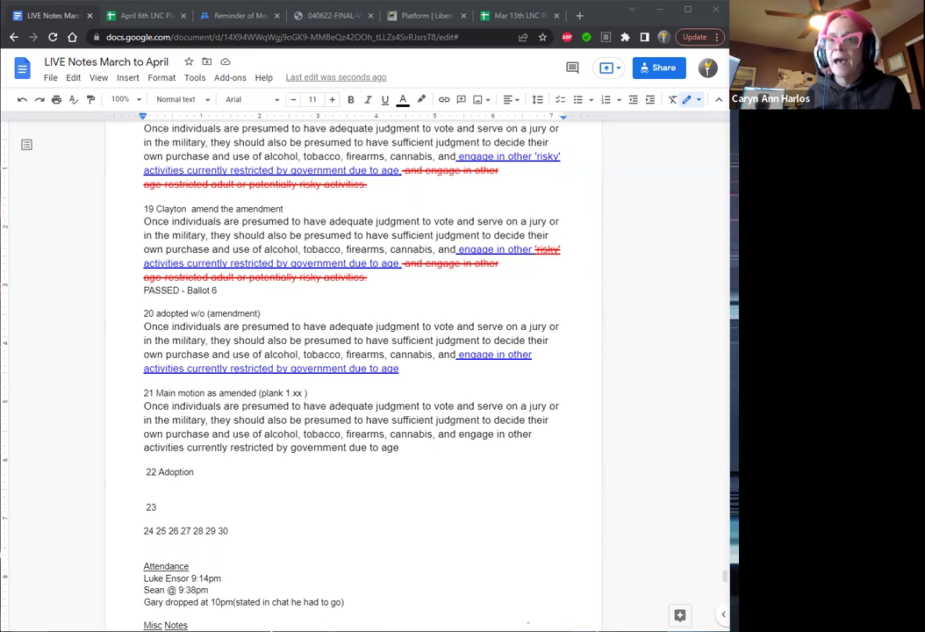
Trim 'Adoption' to 'Adopt', then append the plank title 'Adult Rights and Responsibilities' and ' ?'.
click(205, 470)
key(Delete)
key(BackSpace)
key(BackSpace)
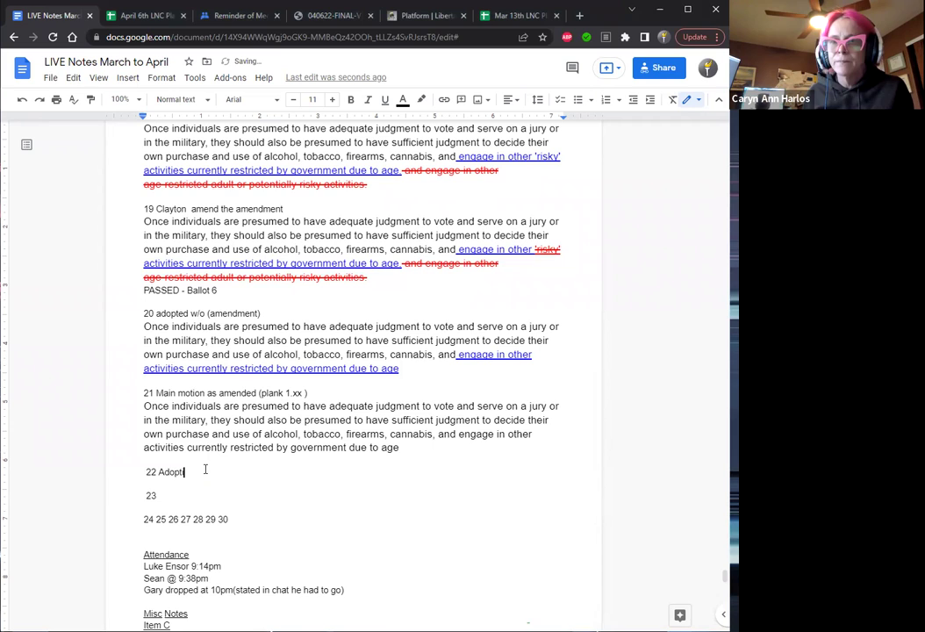
text(Adult Rights and Responsibilities)
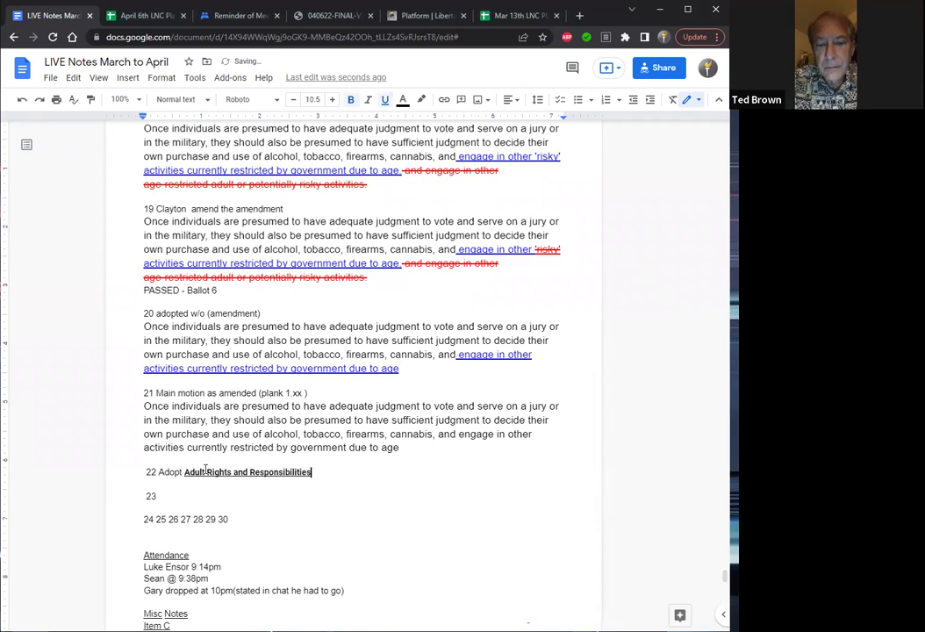
text(?)
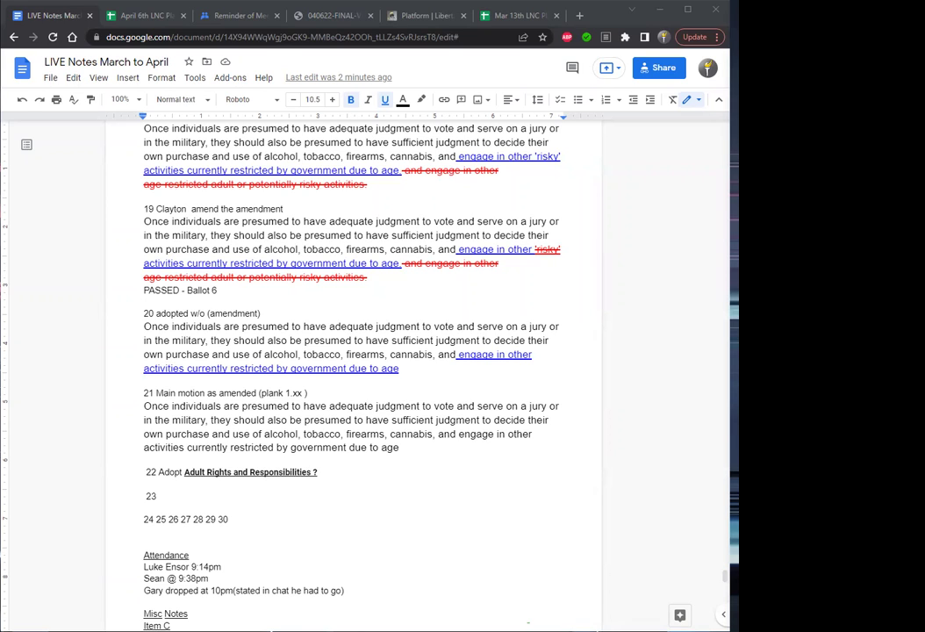
Enter 11:03 in cell T26 as Ballot 7's time, then go back to the notes.
click(158, 22)
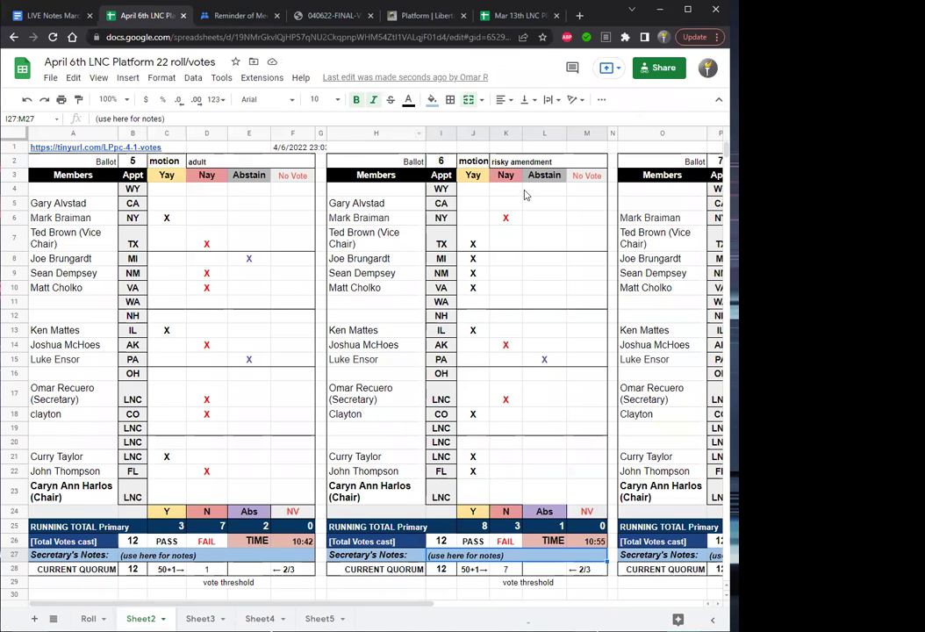
key(Right)
key(Right)
key(Right)
key(Right)
key(Right)
key(Right)
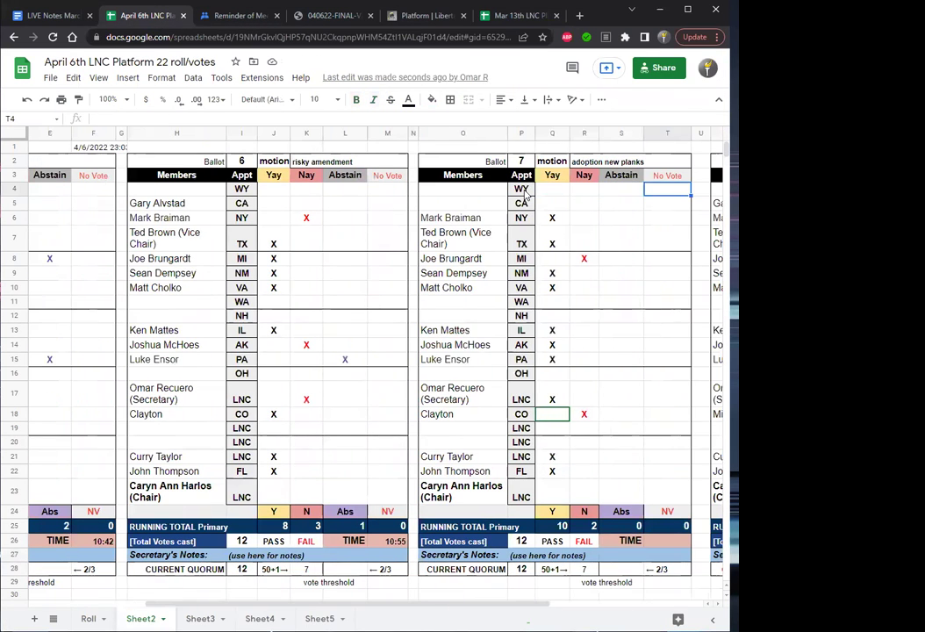
click(672, 548)
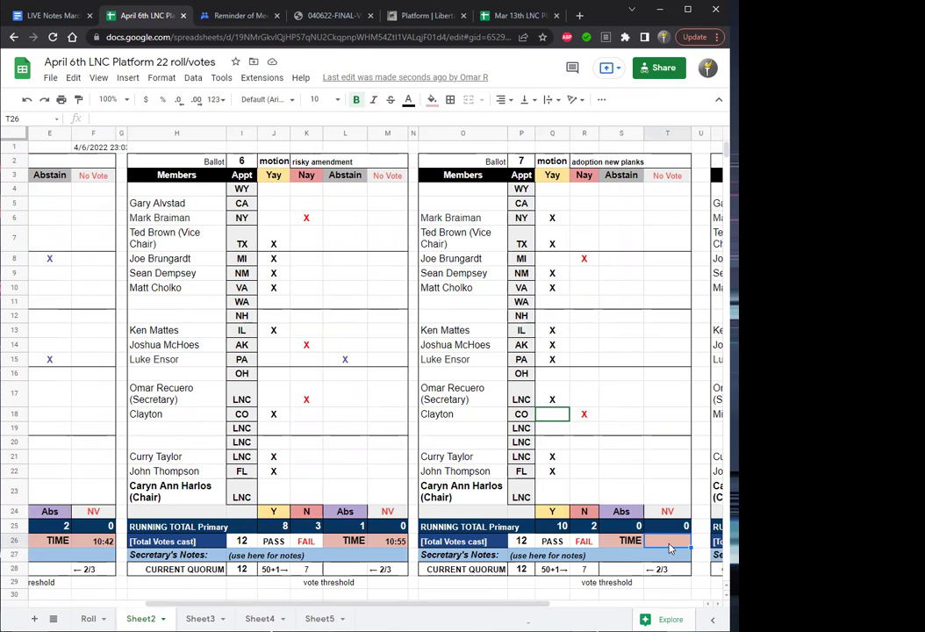
text(11)
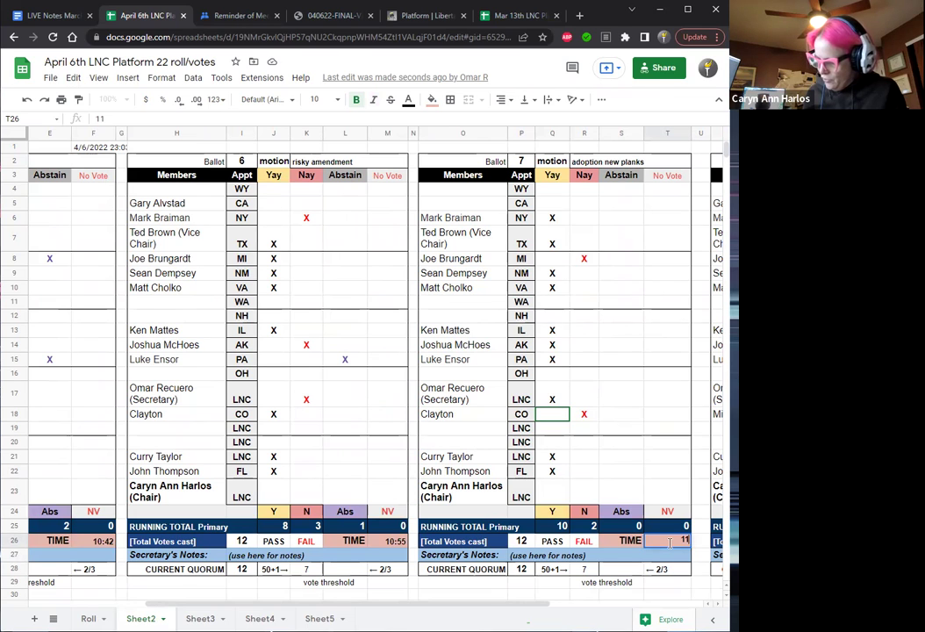
text(:)
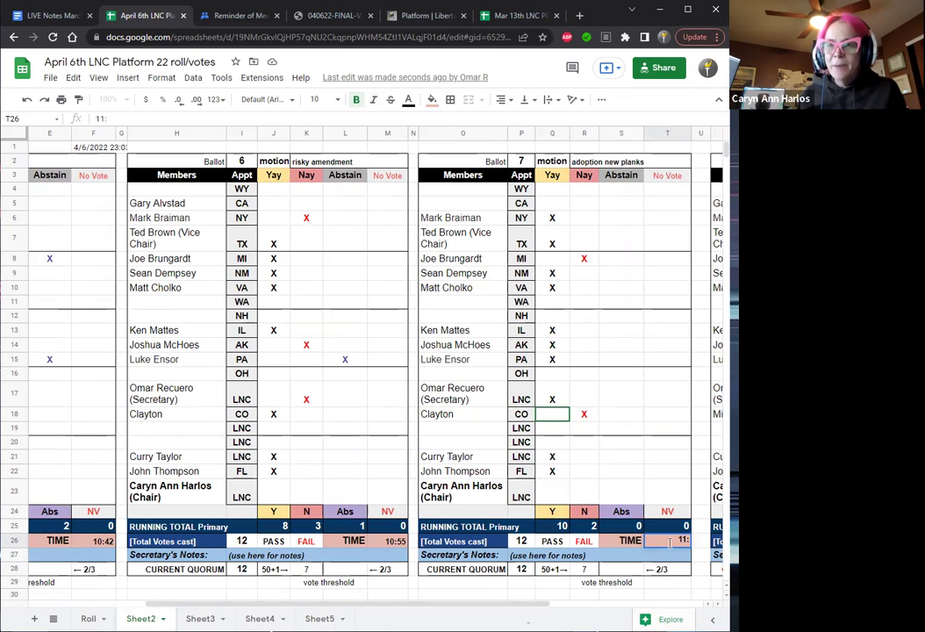
text(03)
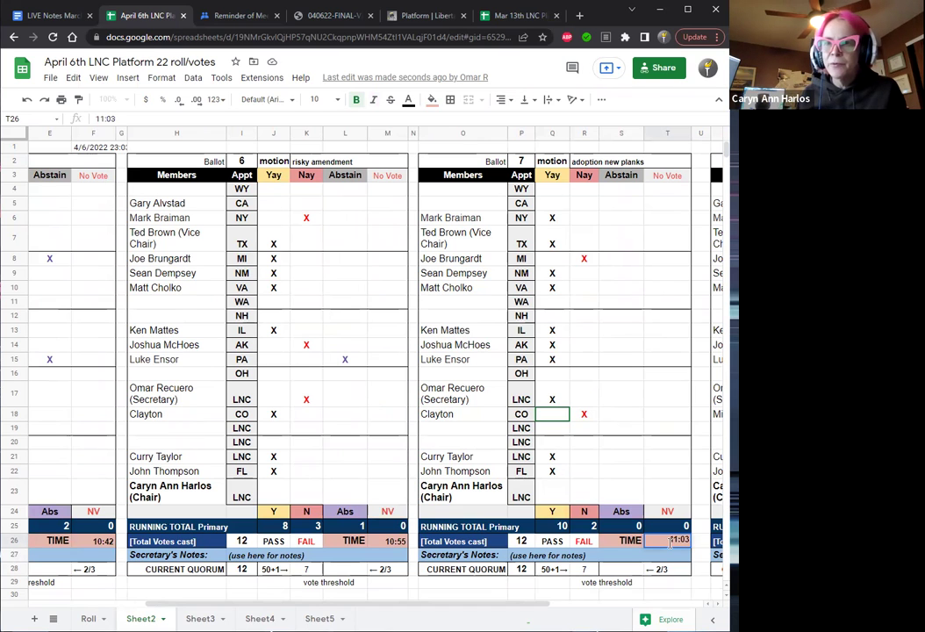
key(Return)
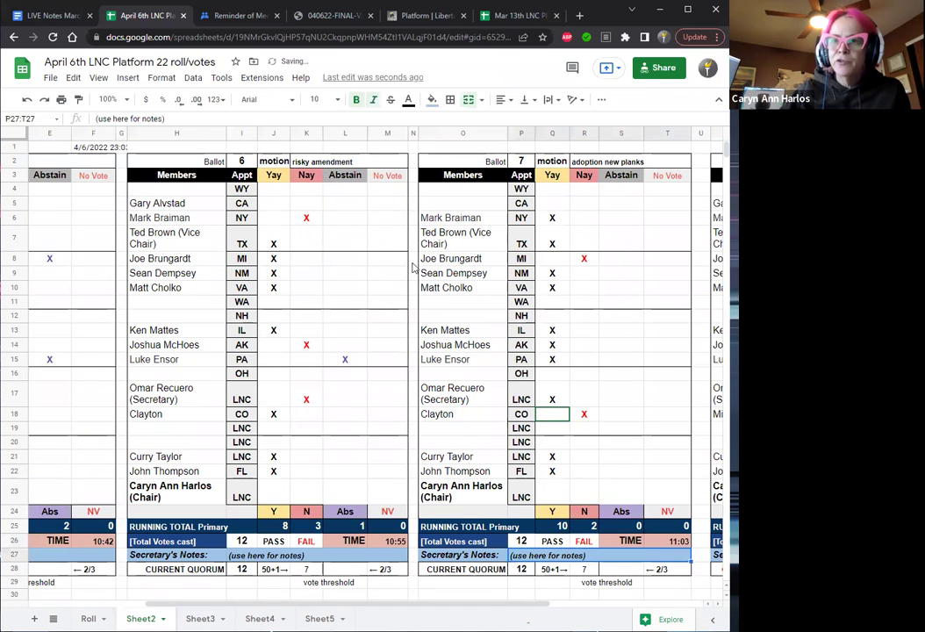
click(60, 15)
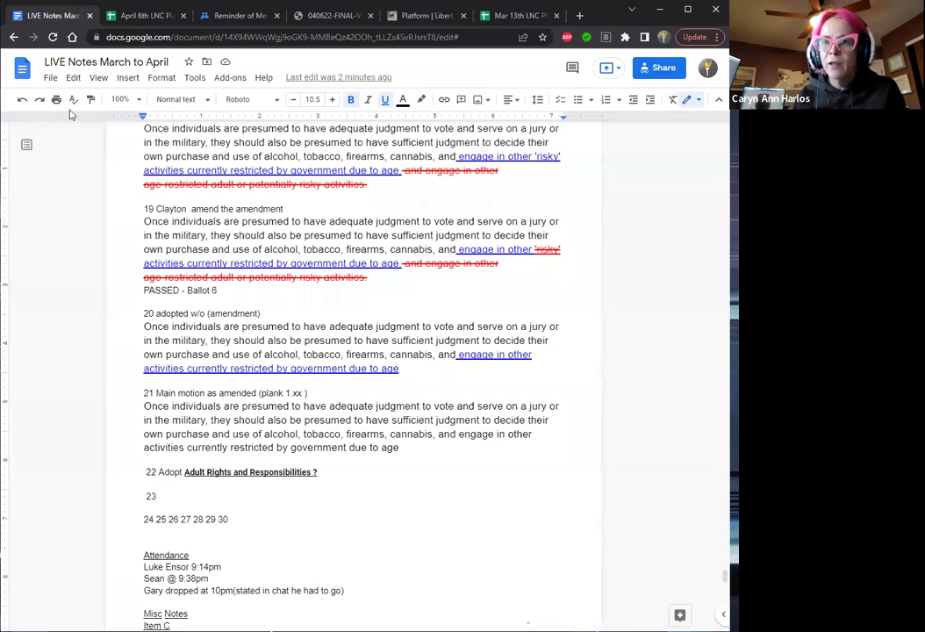
Renumber the Adopt item to 23 and insert a new item 22 line above it.
click(157, 472)
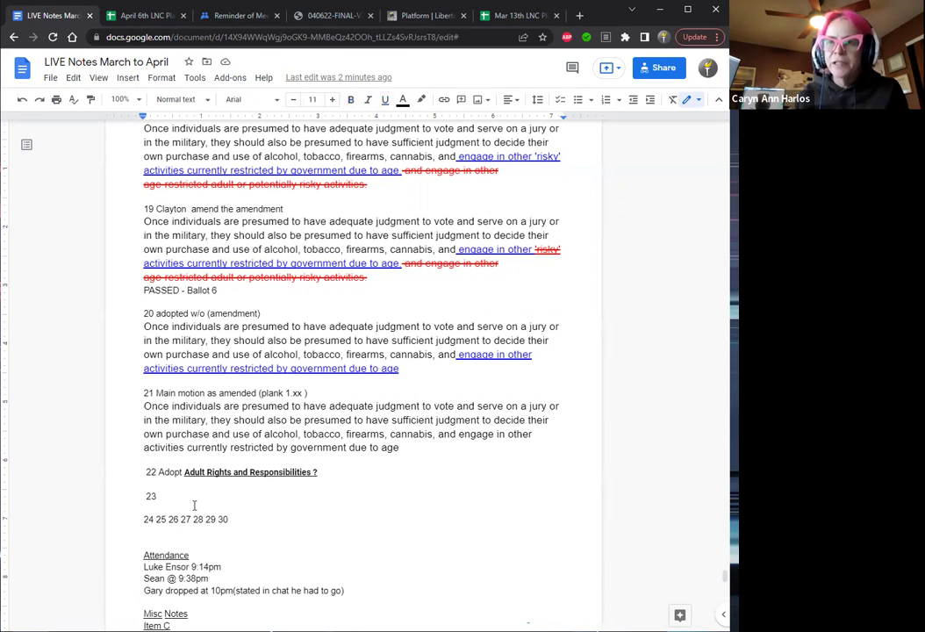
key(BackSpace)
text(3)
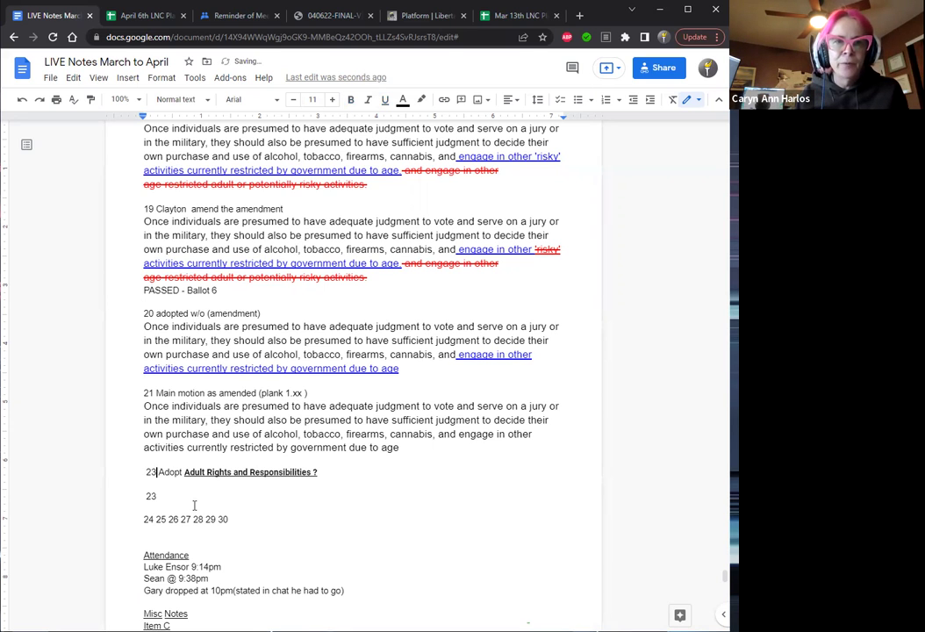
key(Home)
key(Return)
key(Up)
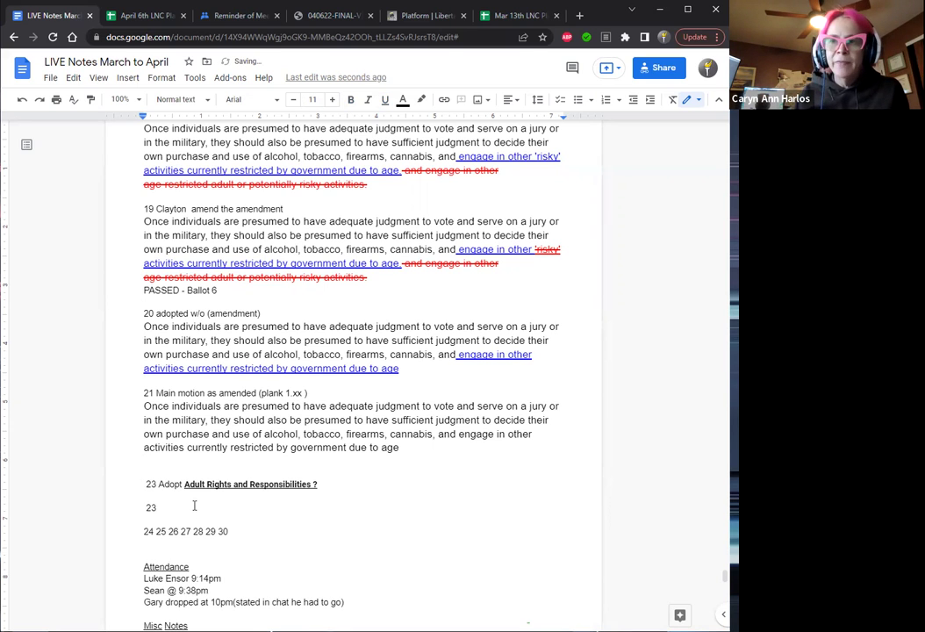
text(22)
key(Home)
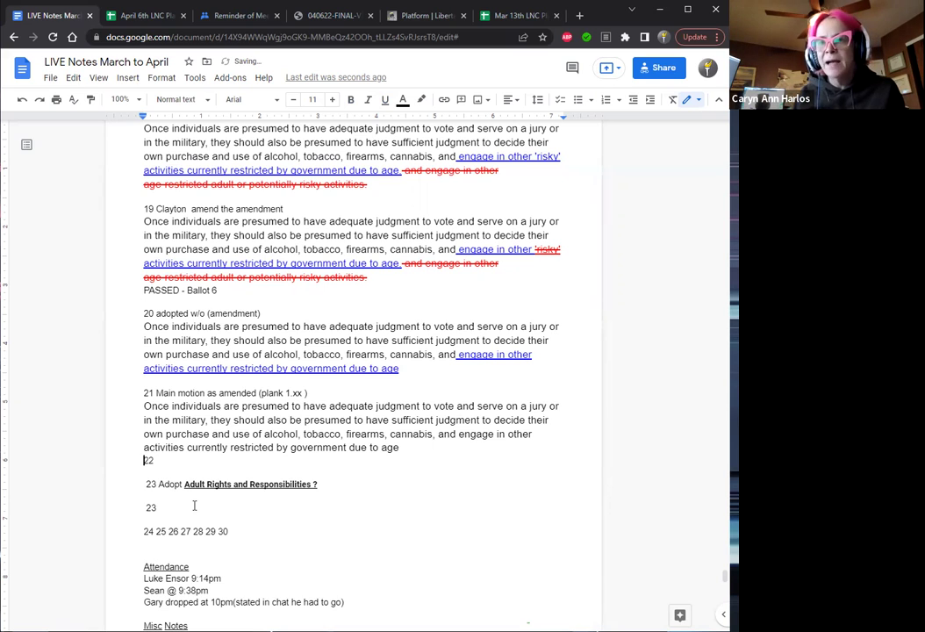
key(Return)
key(End)
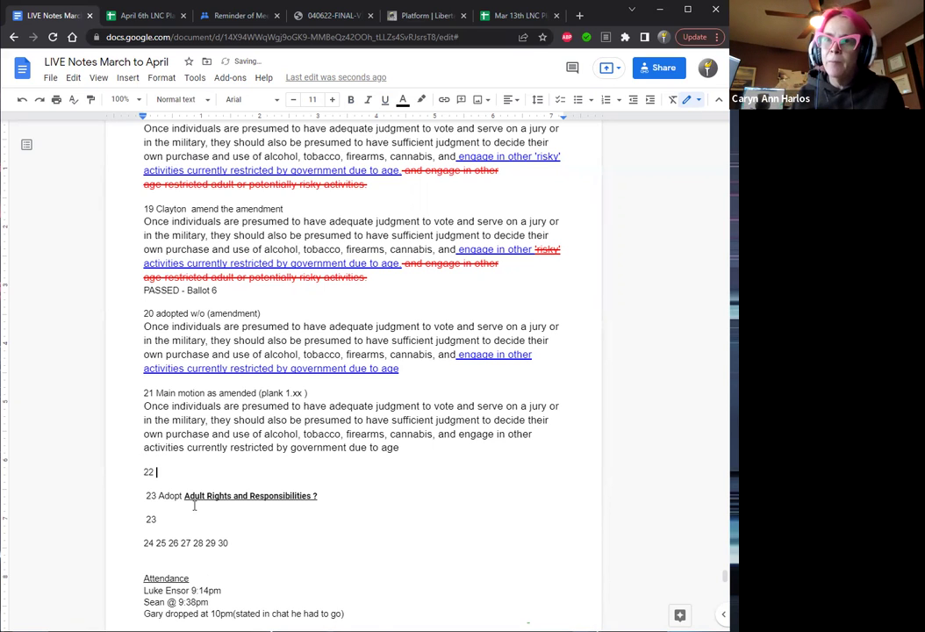
Write item 22: a member moves to extend for 5 mins, adopted w/o objection.
text(Cho)
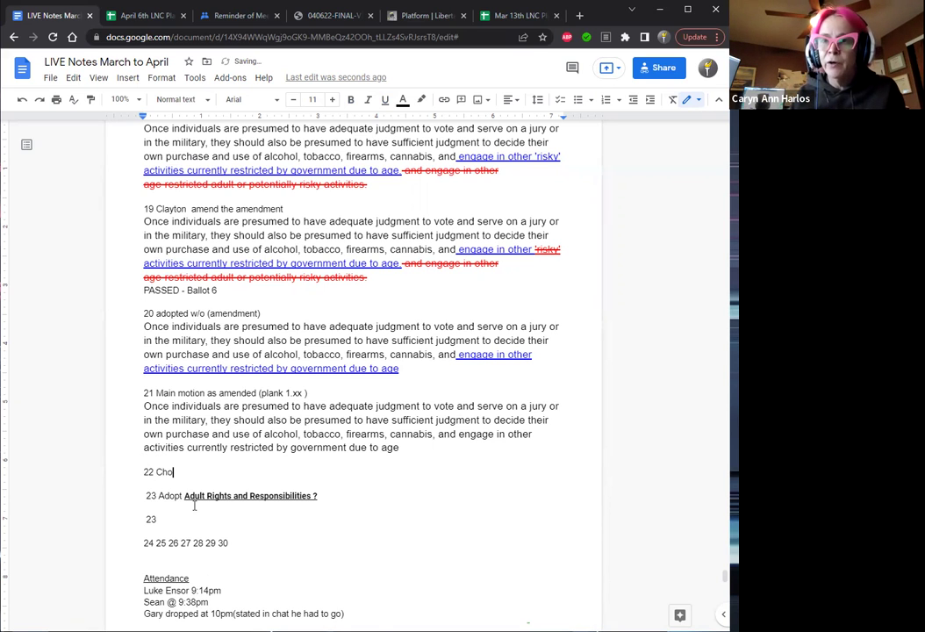
text(lko)
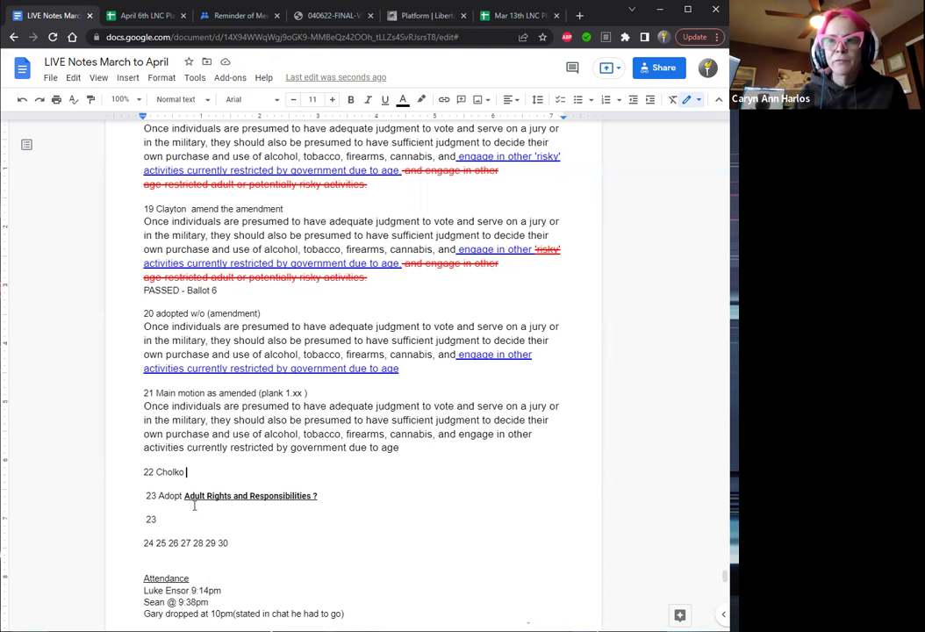
text(moves)
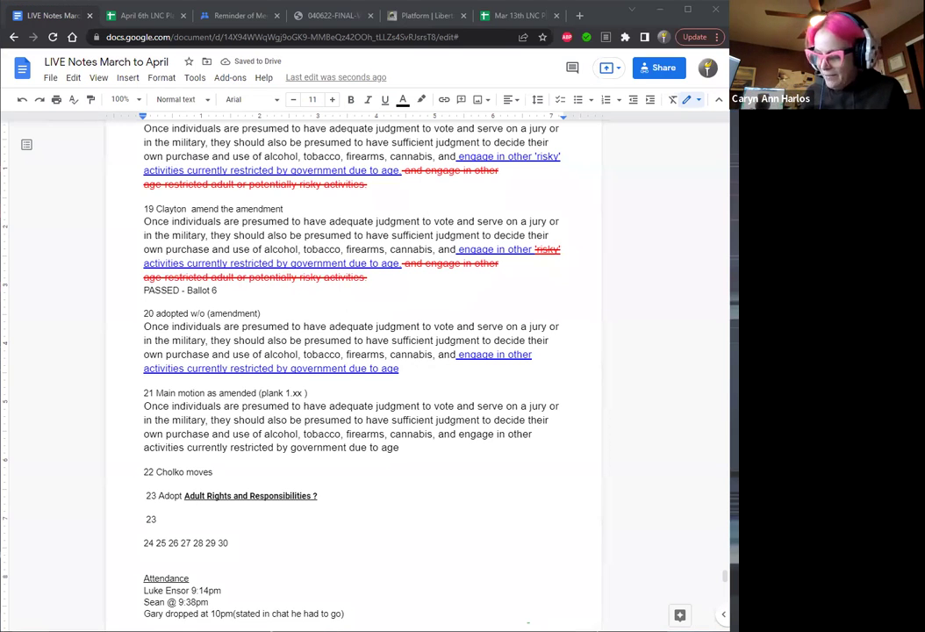
click(226, 472)
text(to ex)
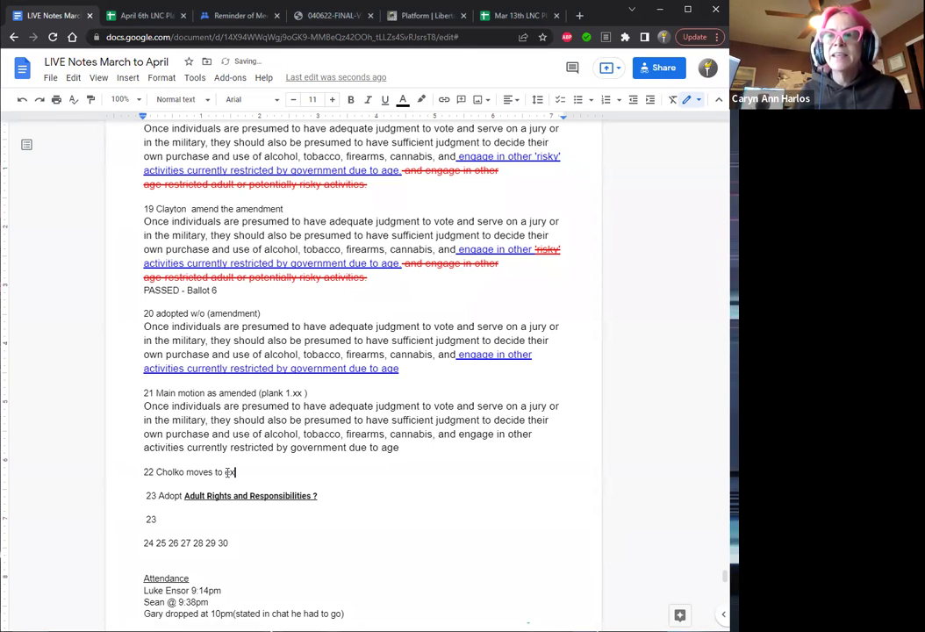
text(tend)
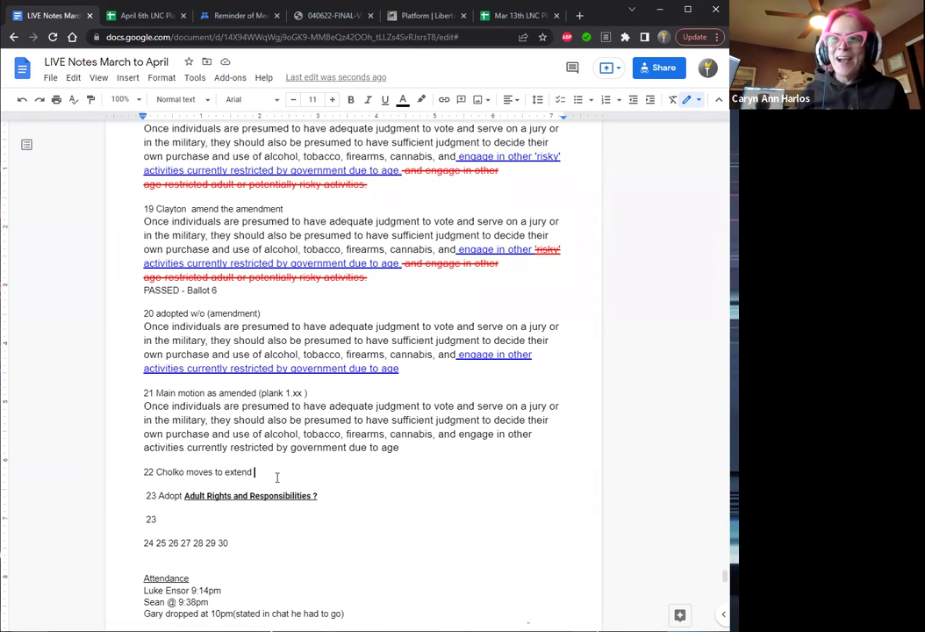
text(for 3)
key(BackSpace)
text(5 mins)
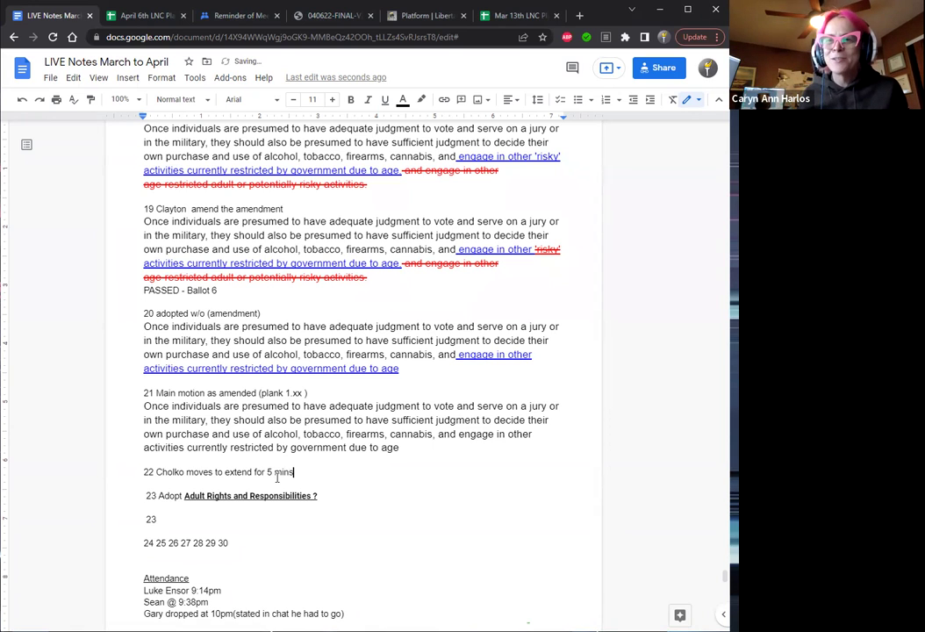
text(, adopted)
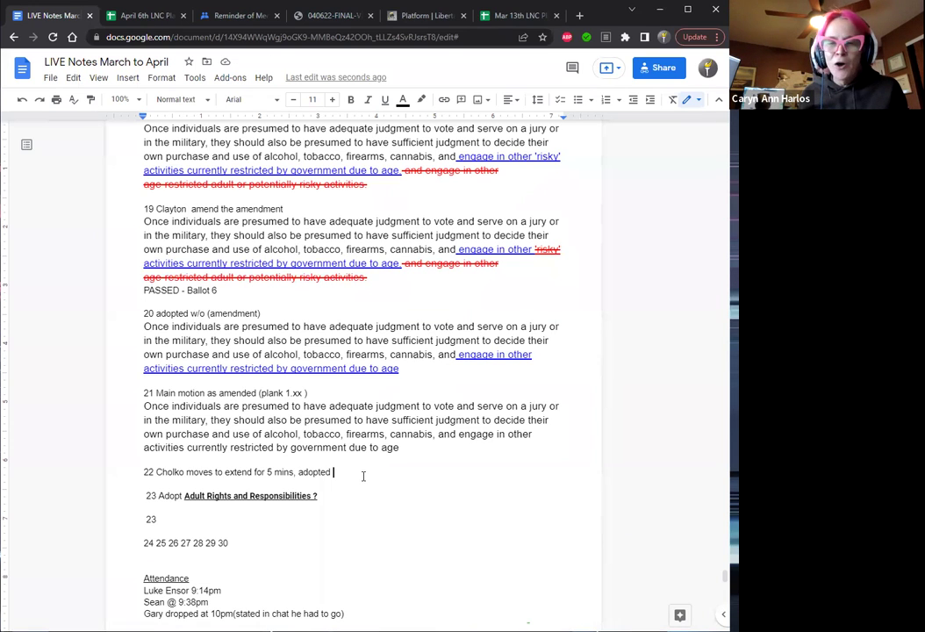
text(w/o)
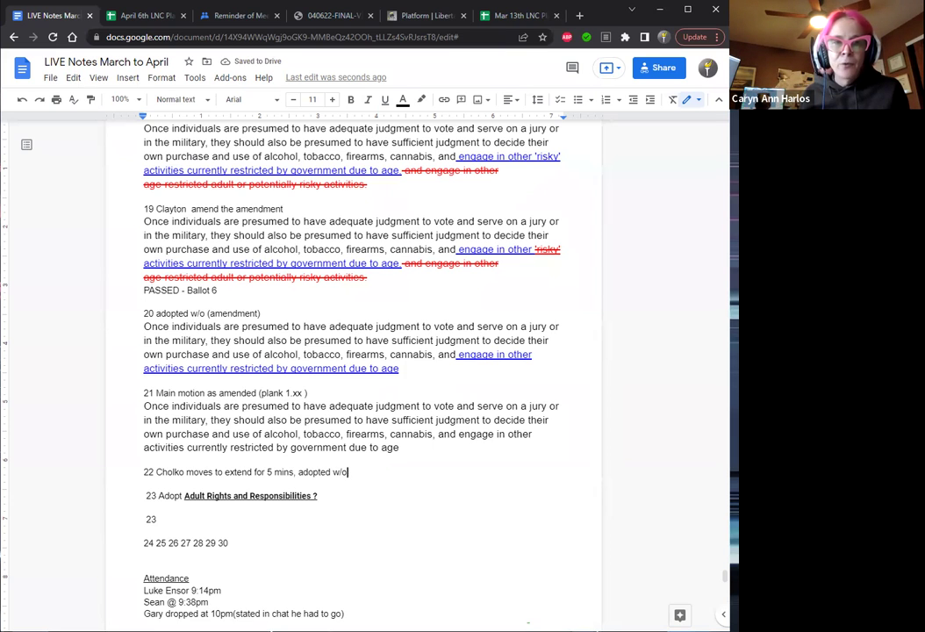
key(alt+Tab)
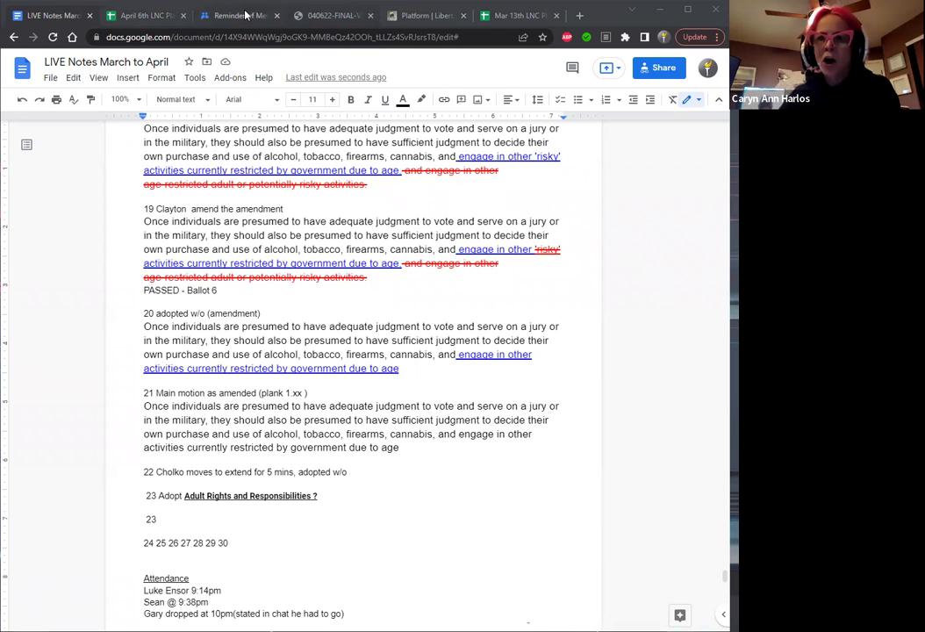
Open the Platform Committee's Meeting Dates thread and follow the Draft Timeline spreadsheet link.
click(241, 15)
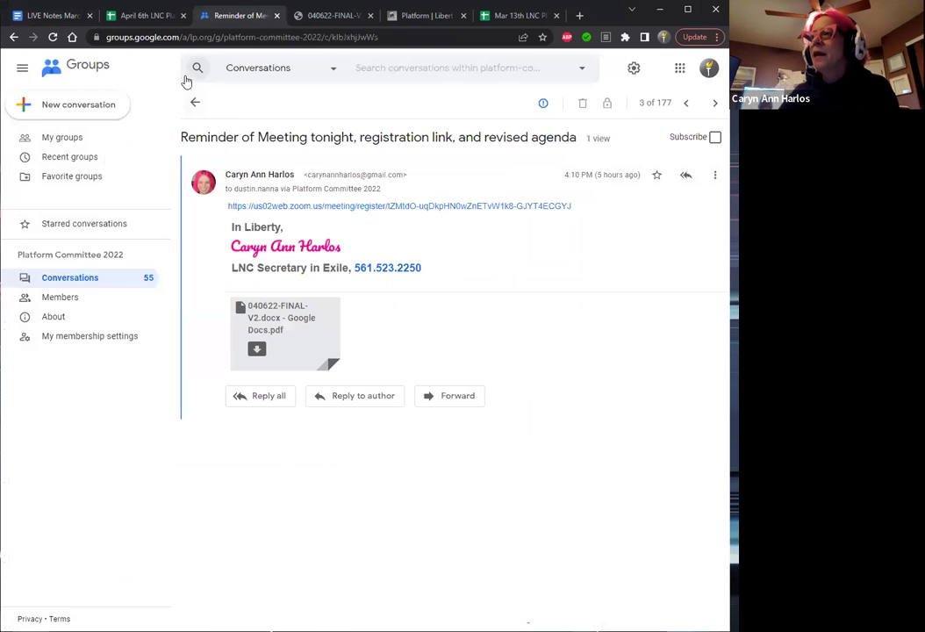
click(197, 103)
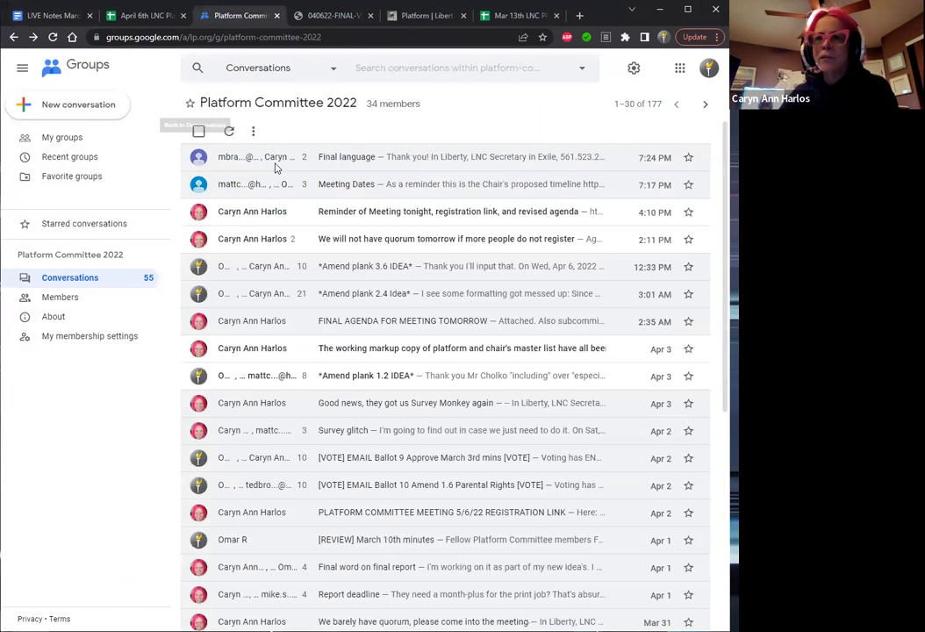
click(356, 185)
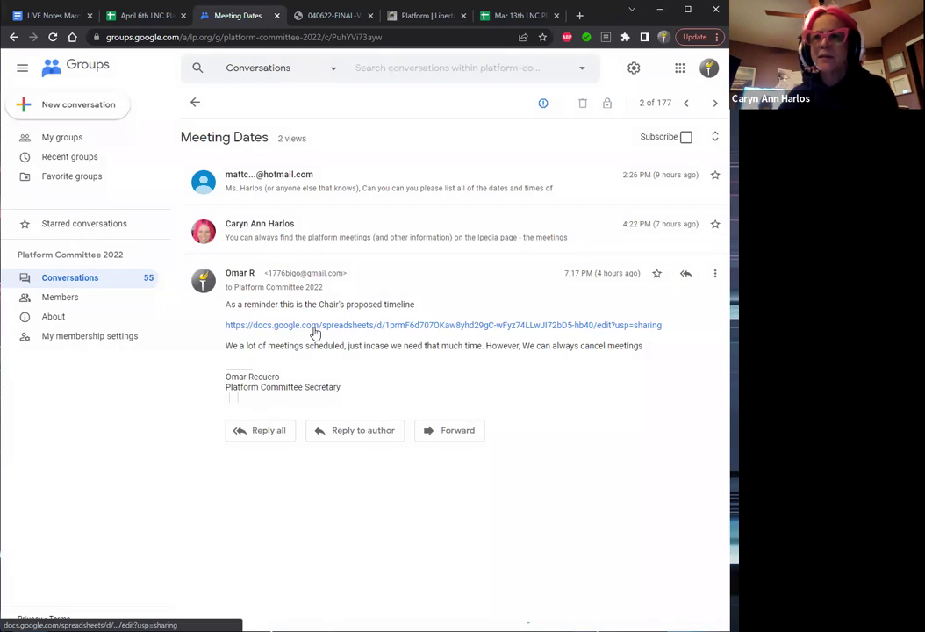
click(315, 326)
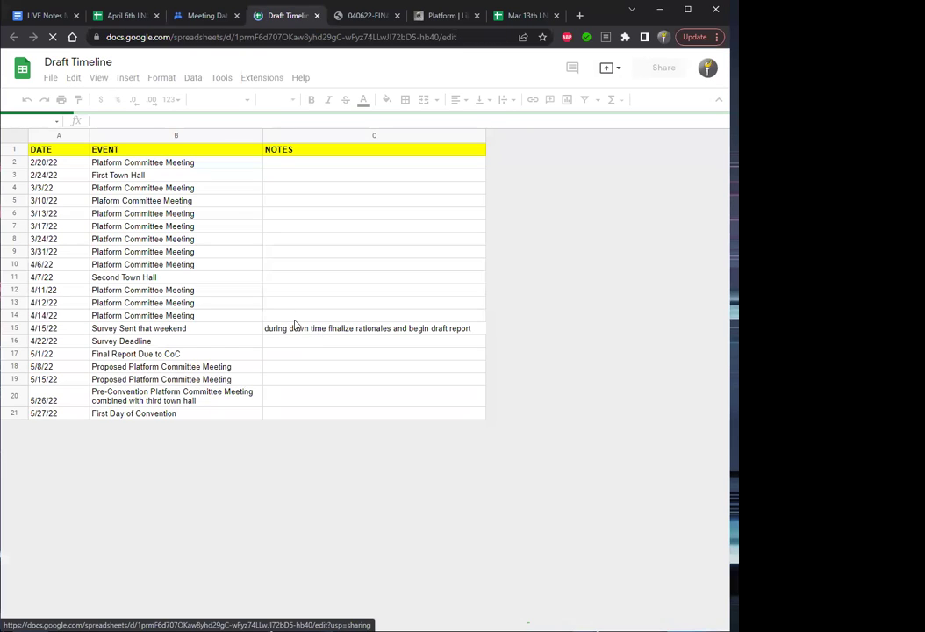
click(152, 290)
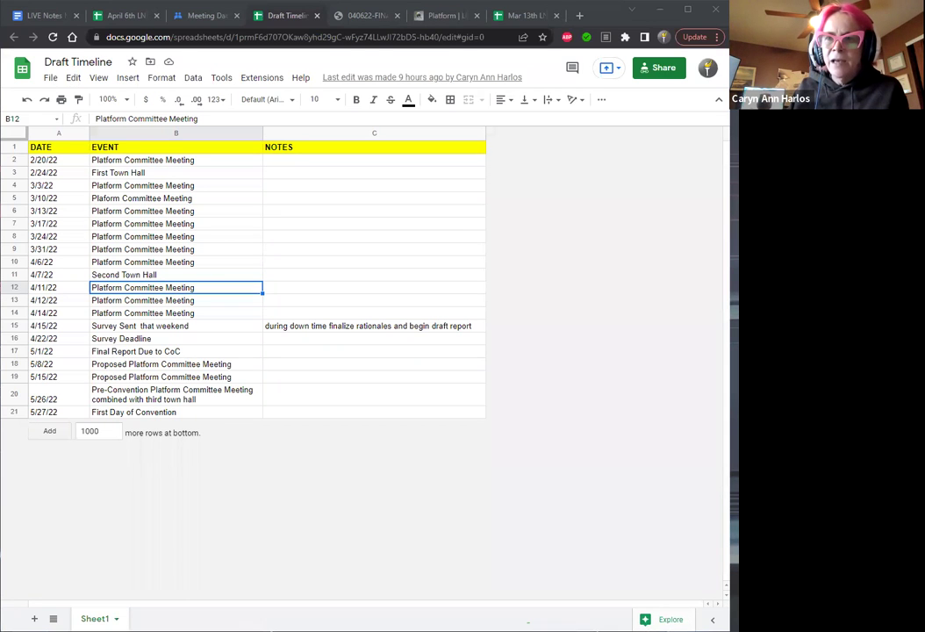
In LIVE Notes March to April, start the adjournment entry ('adjurn') on the second item 23 line.
click(46, 15)
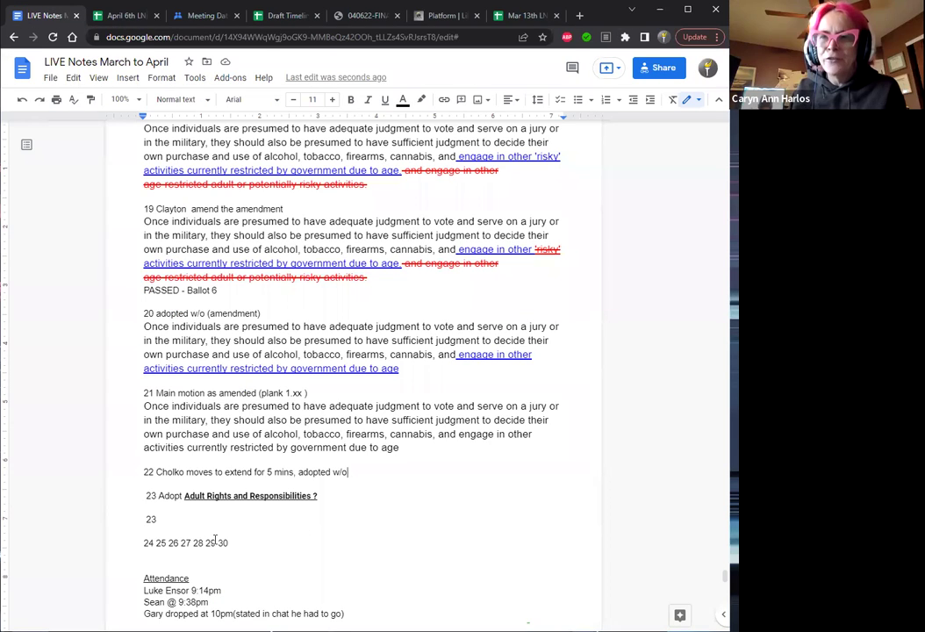
click(172, 520)
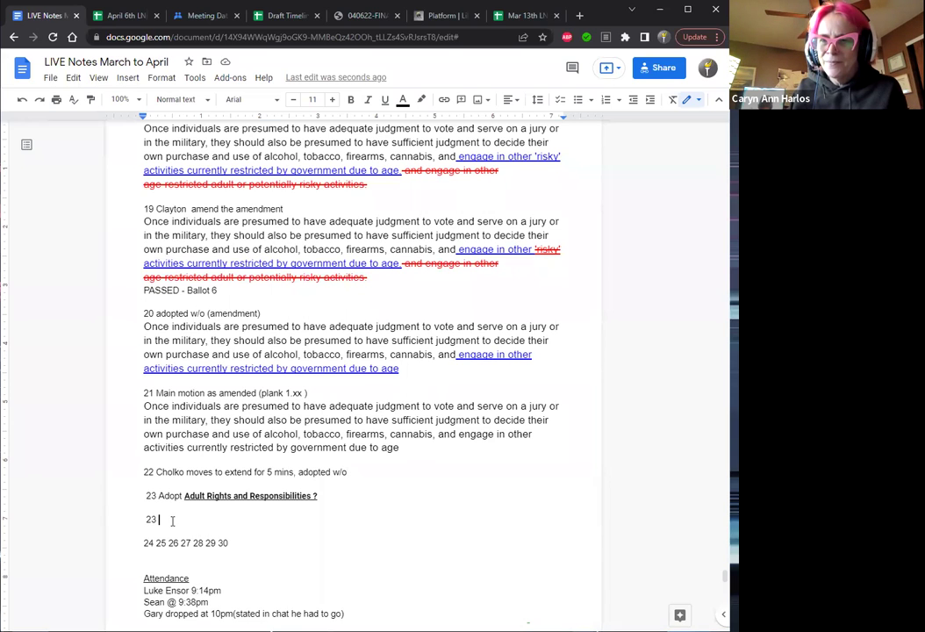
text(adj)
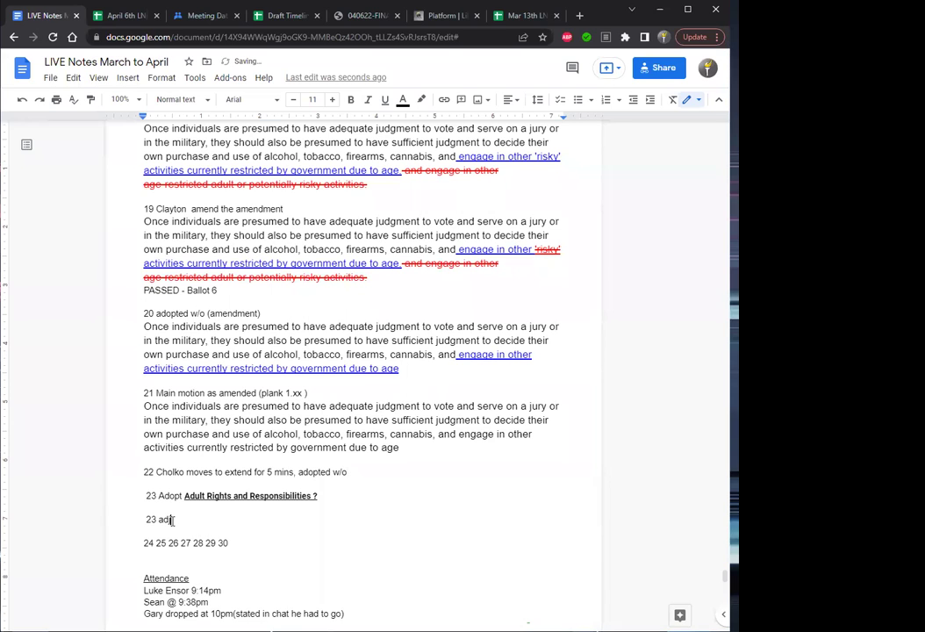